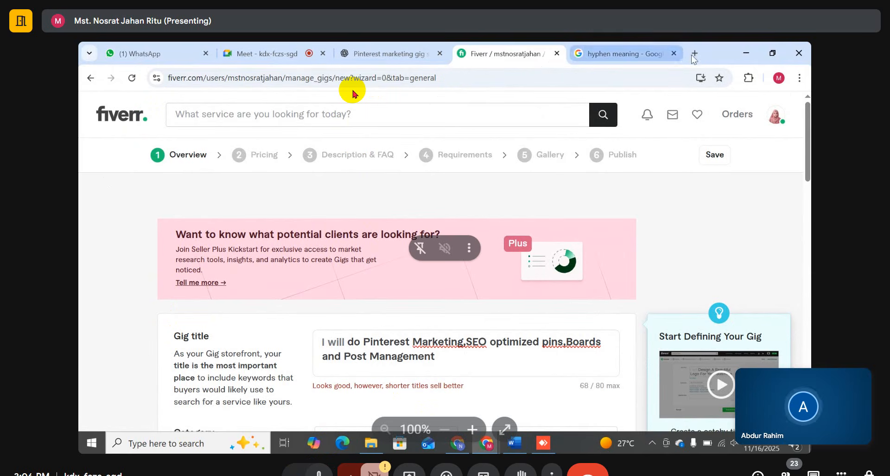
# Step: Return to the seller dashboard and view the account menu that contains the Switch to Buying option
pyautogui.click(124, 125)
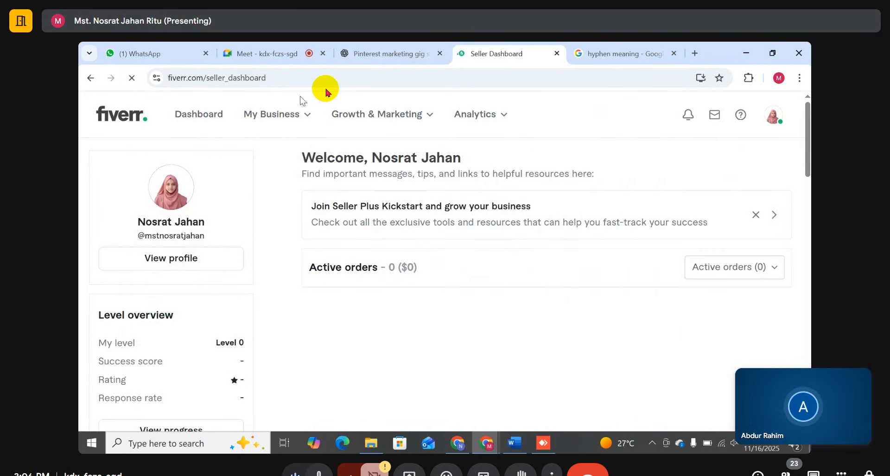
pyautogui.click(775, 119)
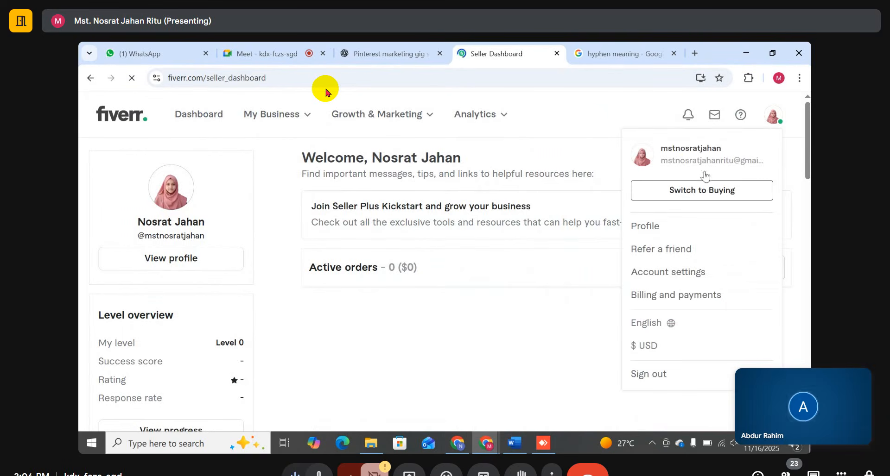
pyautogui.click(701, 197)
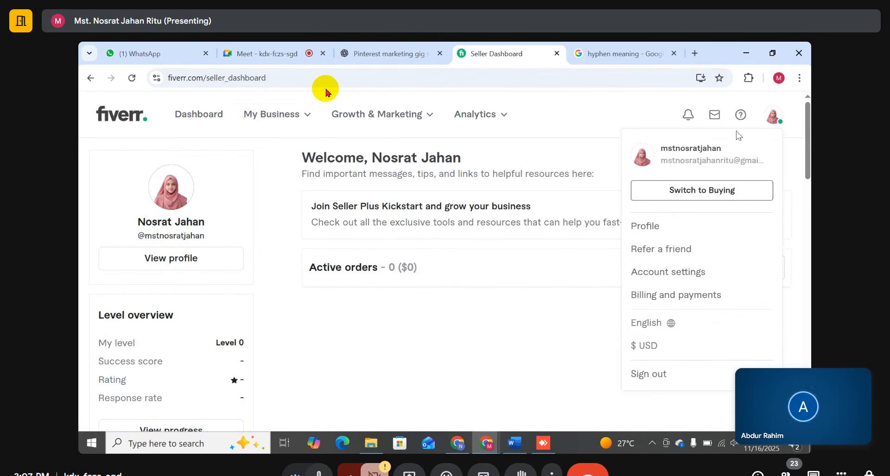
pyautogui.click(772, 121)
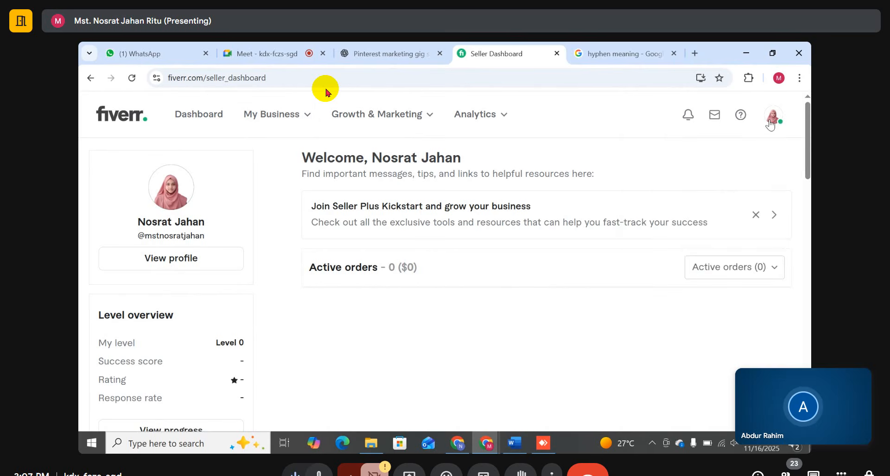
pyautogui.click(771, 120)
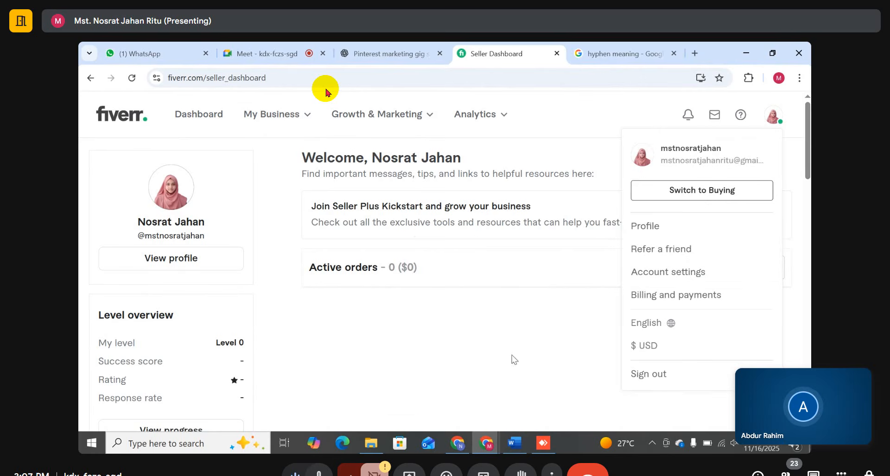
# Step: Go to the Gigs section of the business and start a new gig, looking over its Overview form
pyautogui.click(302, 119)
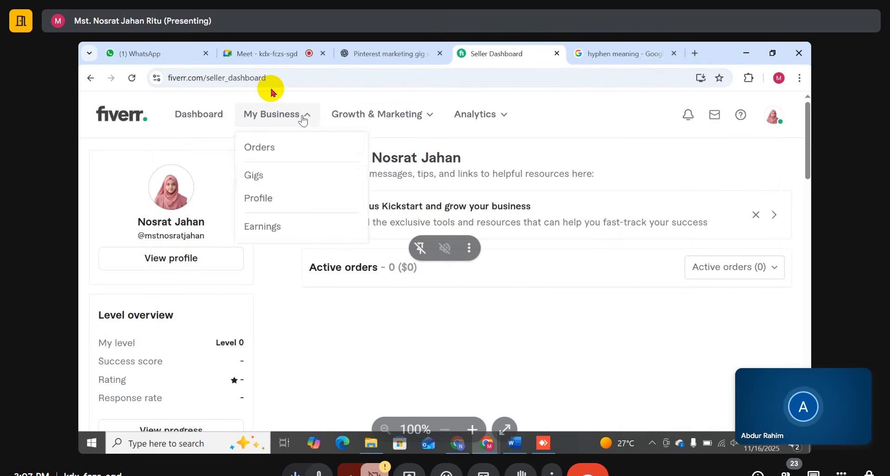
pyautogui.click(268, 185)
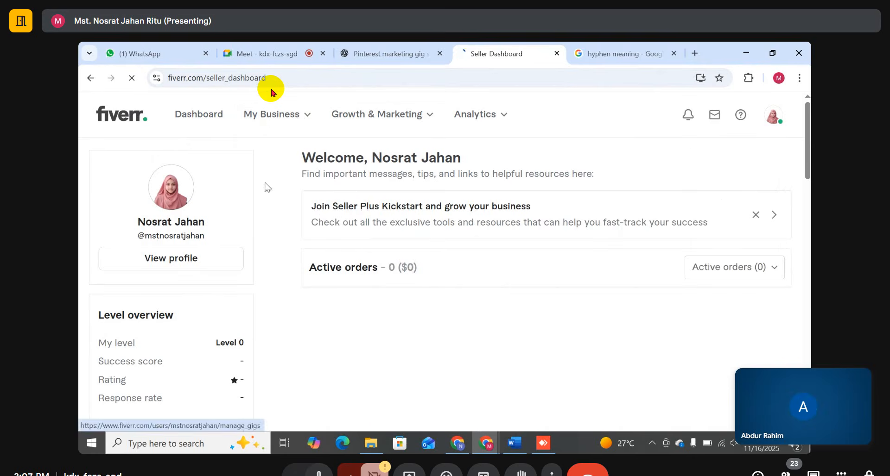
pyautogui.click(308, 125)
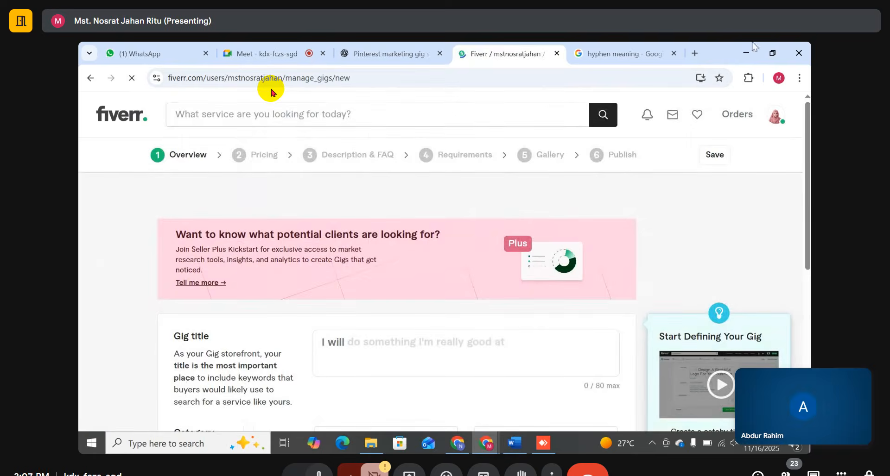
pyautogui.scroll(-4, 387, 314)
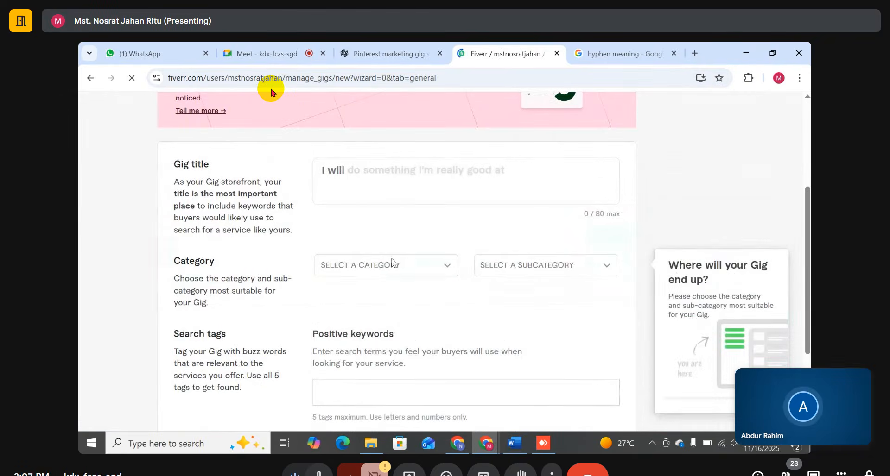
pyautogui.scroll(-3, 324, 278)
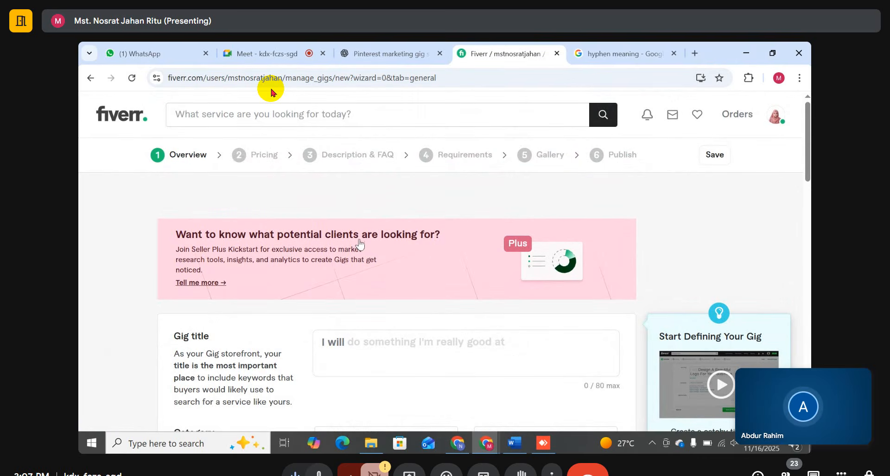
pyautogui.scroll(-3, 596, 298)
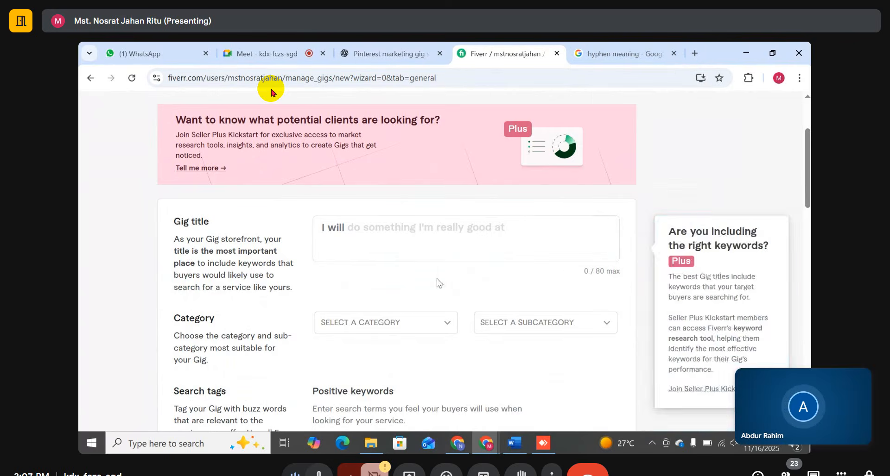
pyautogui.scroll(3, 437, 279)
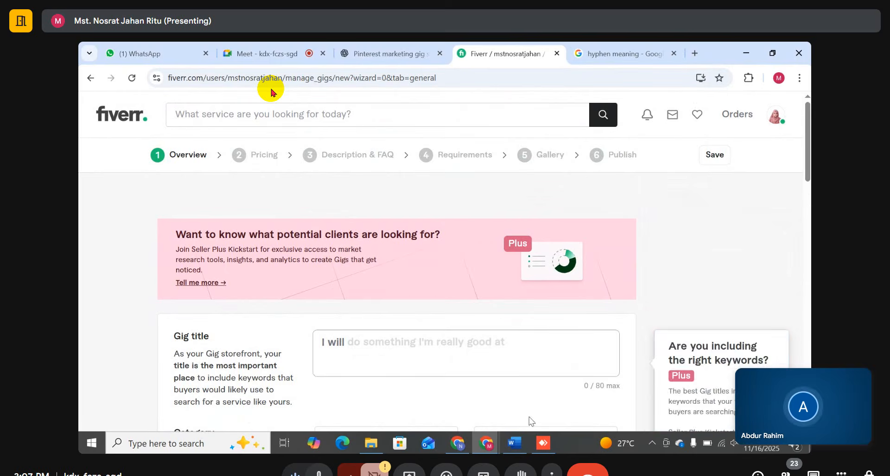
# Step: Start the Become a Seller onboarding from the account options and continue through its introduction to the Personal Info form
pyautogui.click(774, 119)
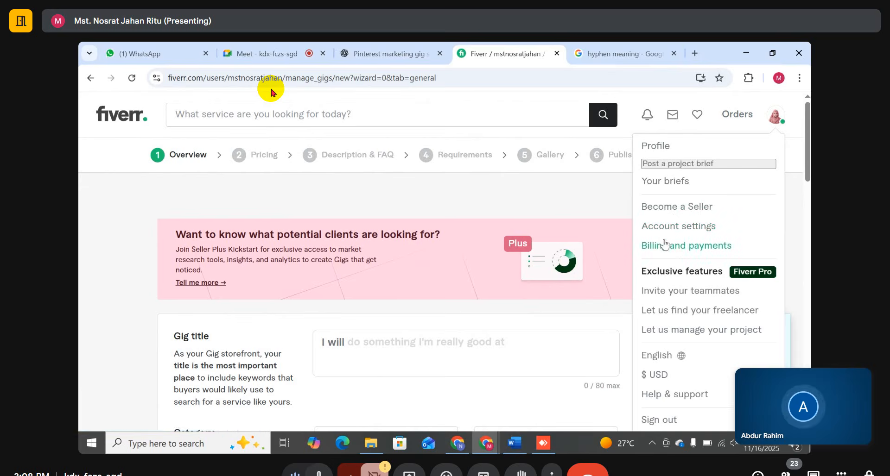
pyautogui.click(366, 275)
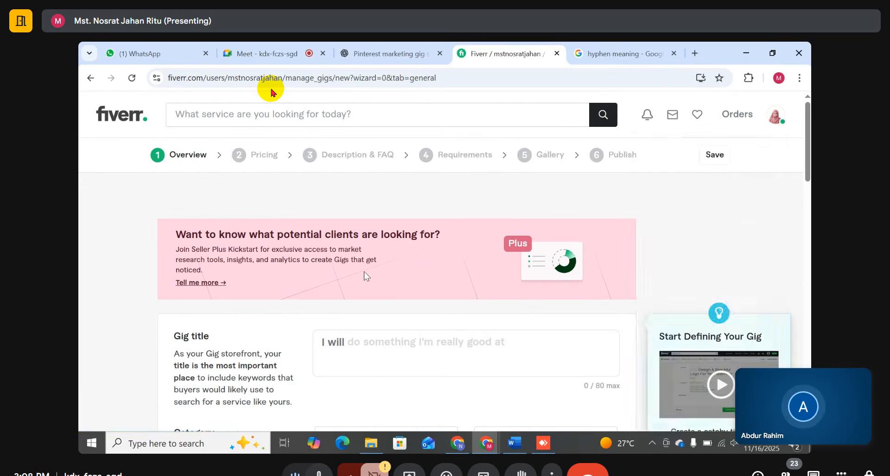
pyautogui.click(774, 118)
pyautogui.click(671, 206)
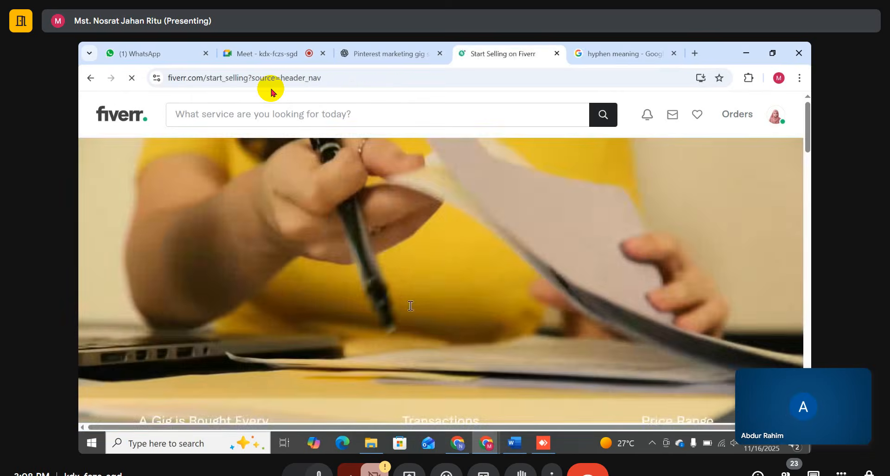
pyautogui.scroll(-3, 429, 232)
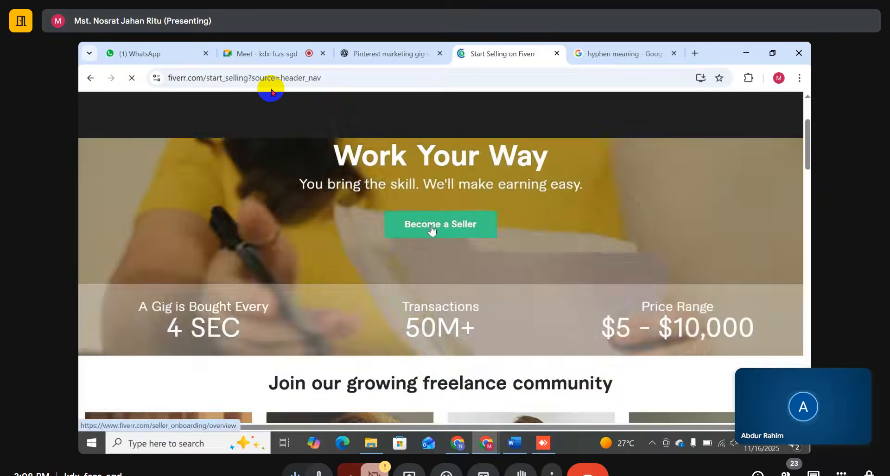
pyautogui.click(430, 230)
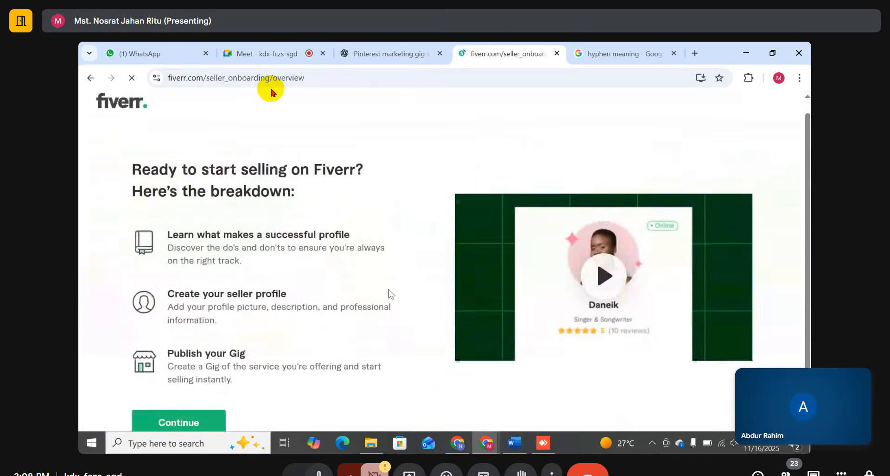
pyautogui.click(179, 402)
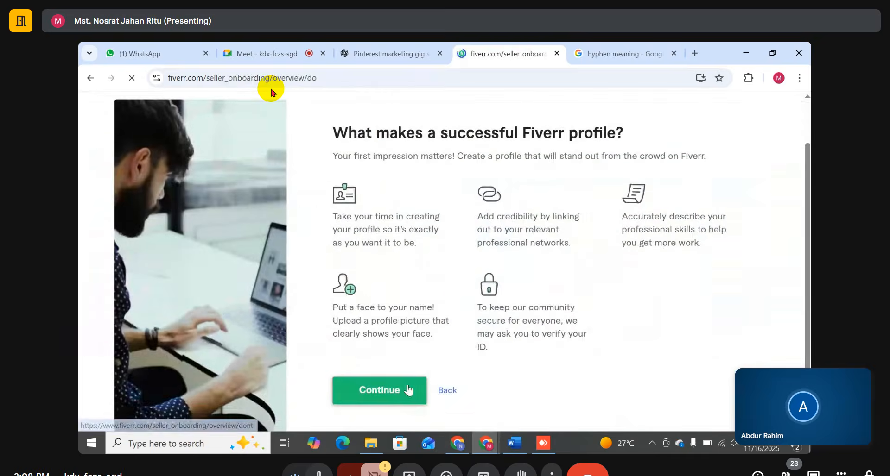
pyautogui.click(408, 391)
pyautogui.click(379, 402)
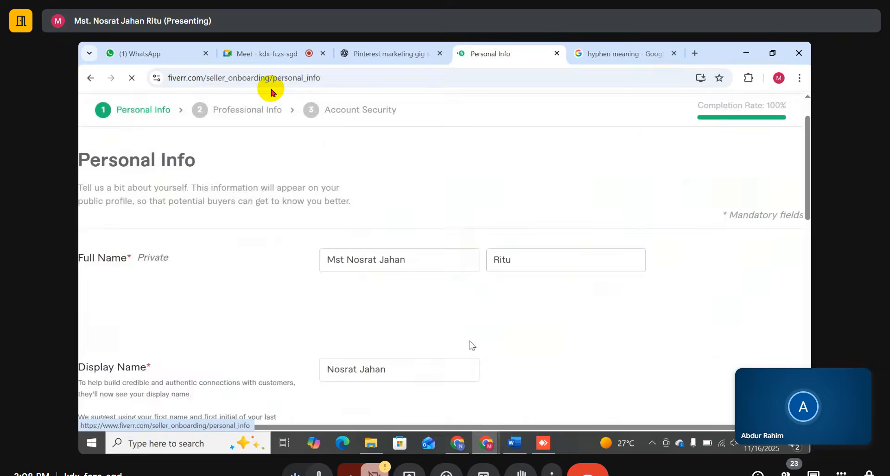
# Step: Add Dutch at the Conversational level to the profile languages and continue to Professional Info
pyautogui.scroll(-3, 485, 295)
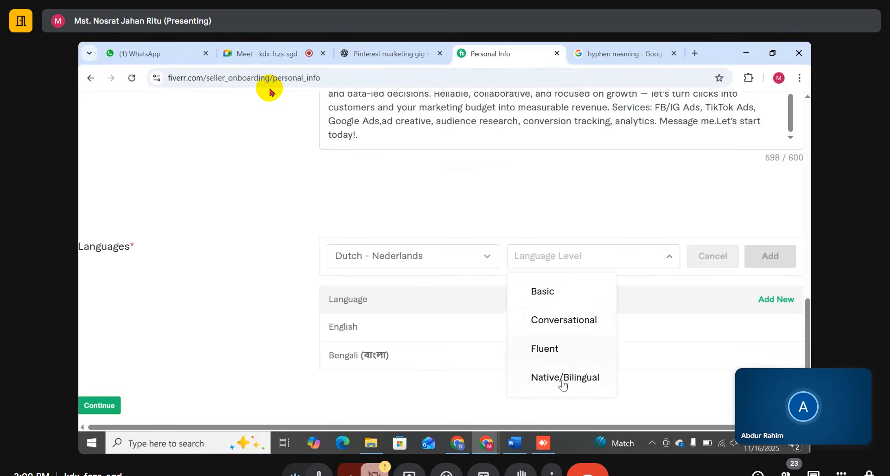
pyautogui.click(558, 324)
pyautogui.click(773, 258)
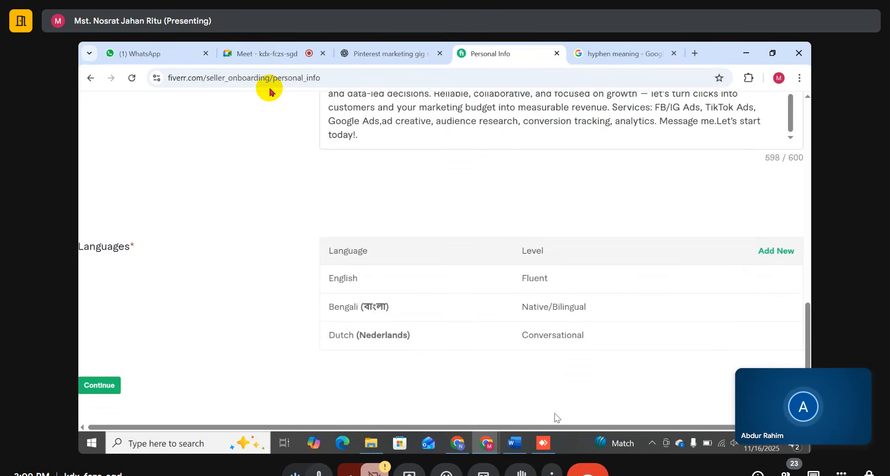
pyautogui.scroll(-1, 529, 399)
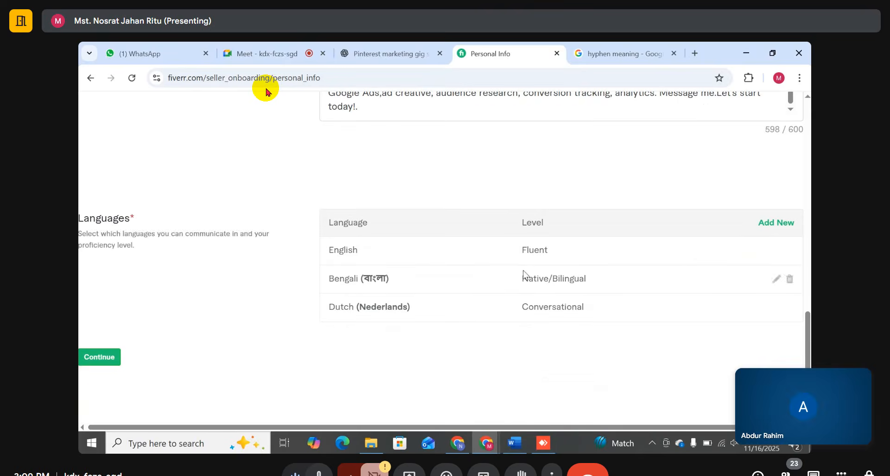
pyautogui.click(99, 359)
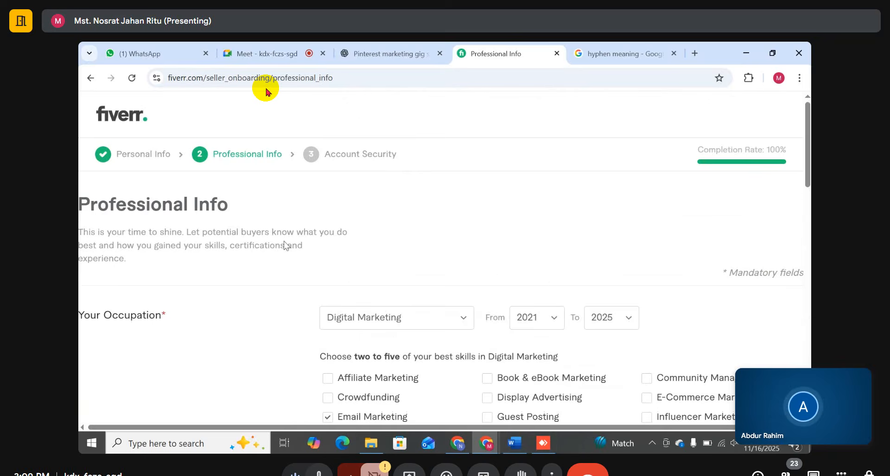
# Step: Examine the occupation, skills and education sections of the Professional Info form
pyautogui.scroll(-4, 670, 189)
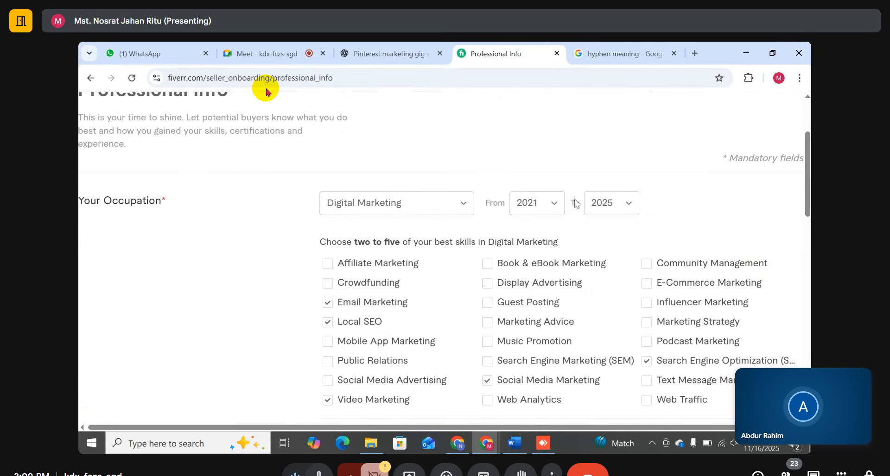
pyautogui.scroll(-3, 633, 200)
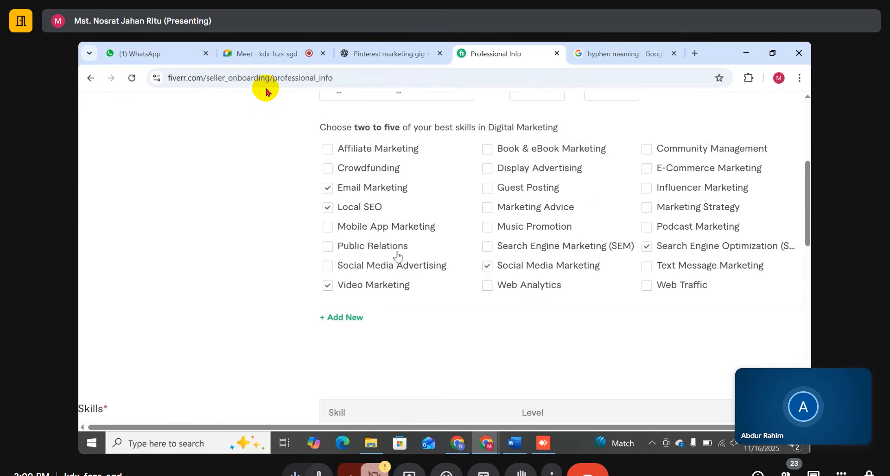
pyautogui.scroll(-3, 564, 260)
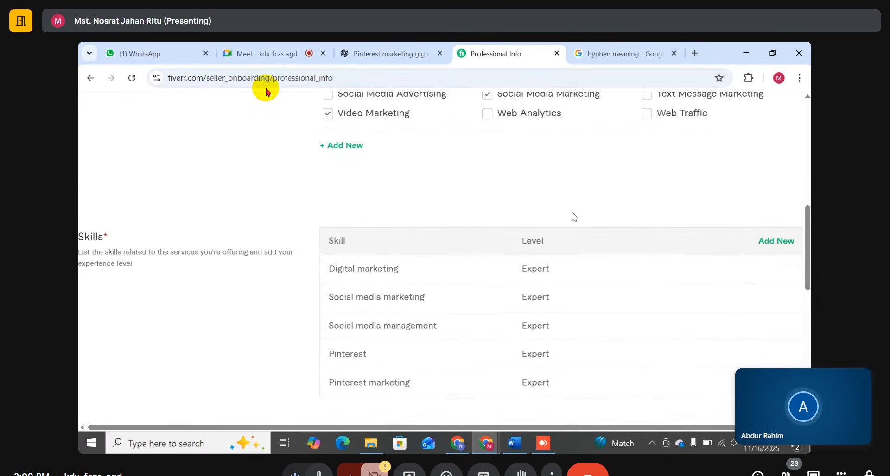
pyautogui.scroll(-2, 400, 230)
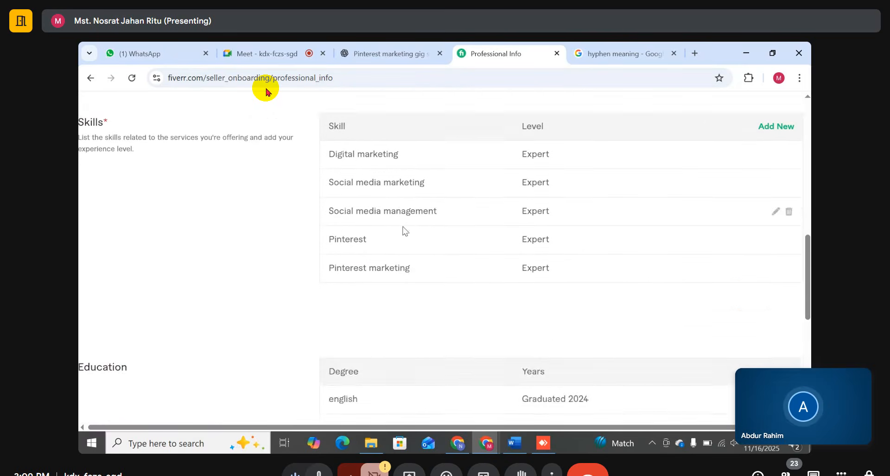
pyautogui.scroll(1, 407, 225)
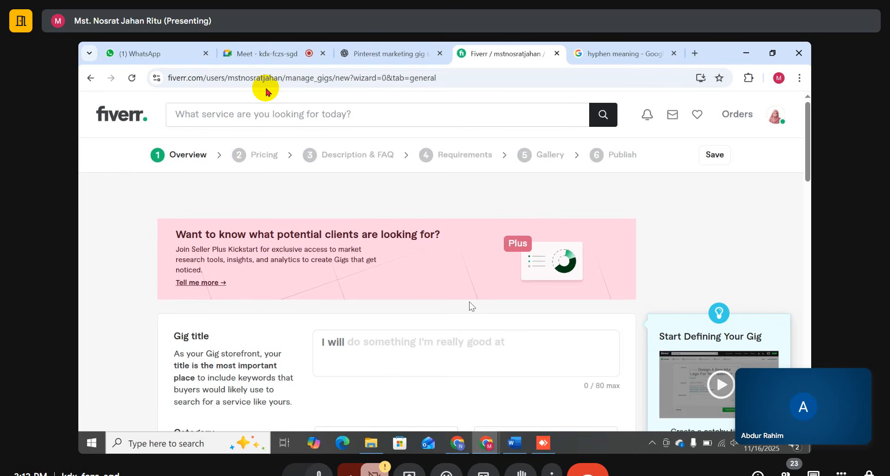
# Step: Switch to the Word document and copy the gig title text "do Pinterest Marketing,SEO optimized pins,Boards and Post Management"
pyautogui.scroll(-2, 459, 283)
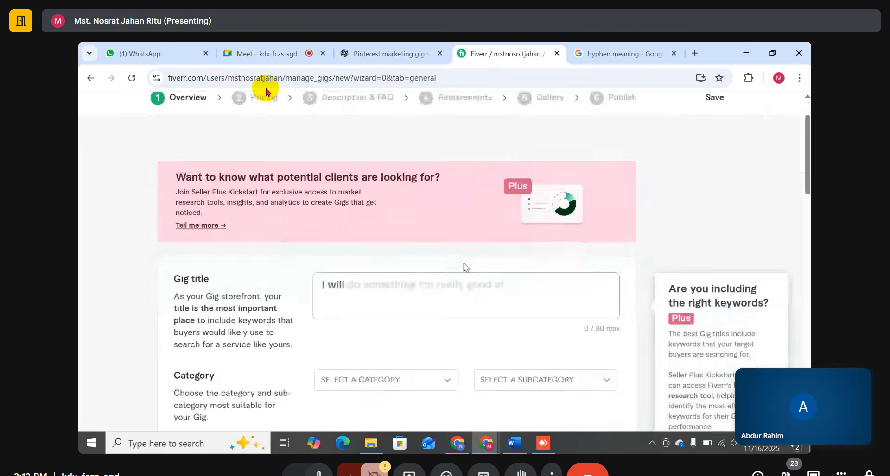
pyautogui.scroll(-2, 466, 268)
pyautogui.scroll(5, 361, 200)
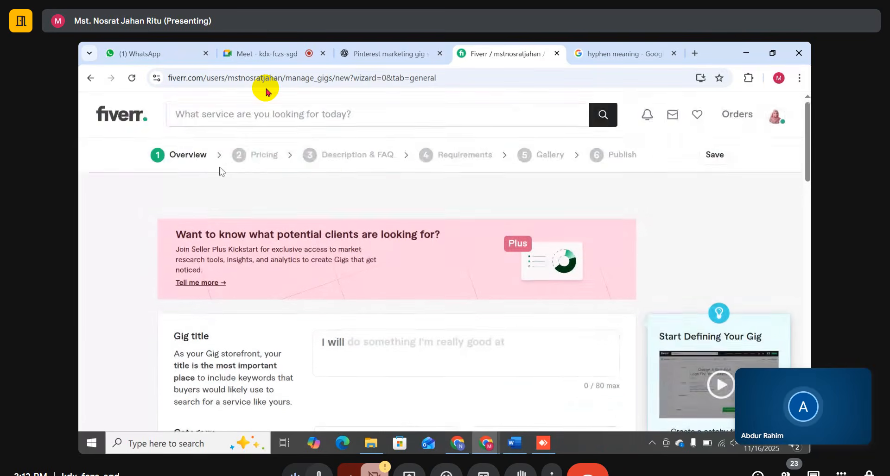
pyautogui.scroll(-3, 306, 188)
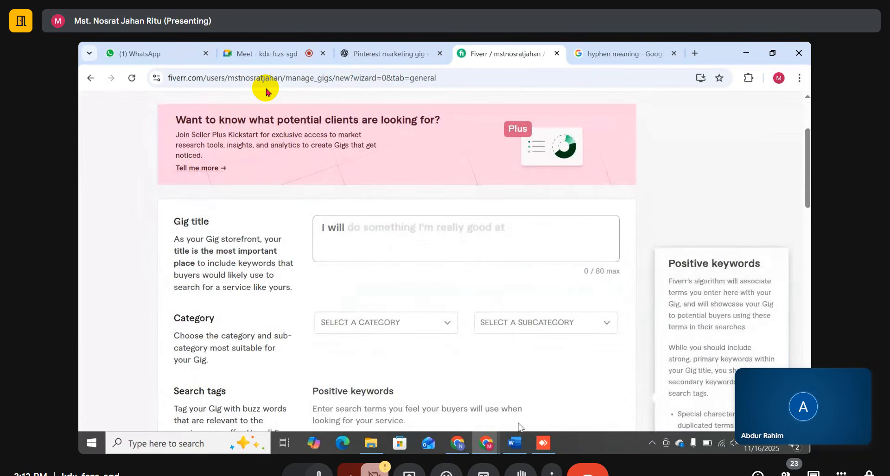
pyautogui.click(543, 444)
pyautogui.click(510, 444)
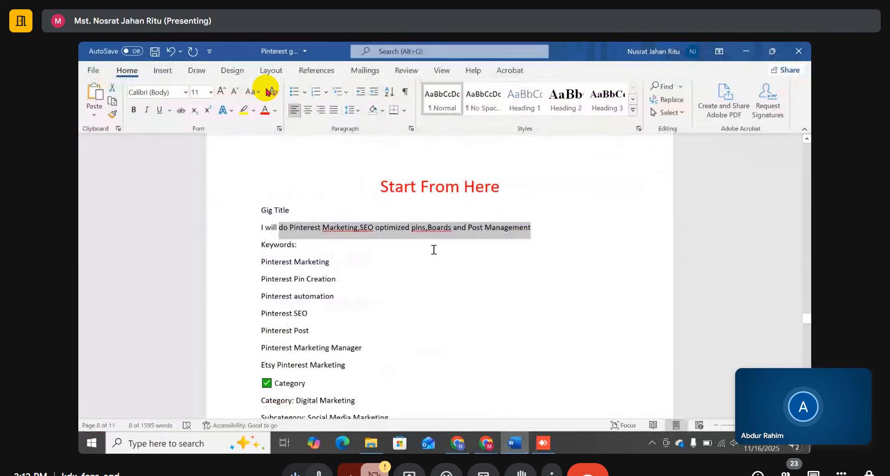
pyautogui.rightClick(319, 238)
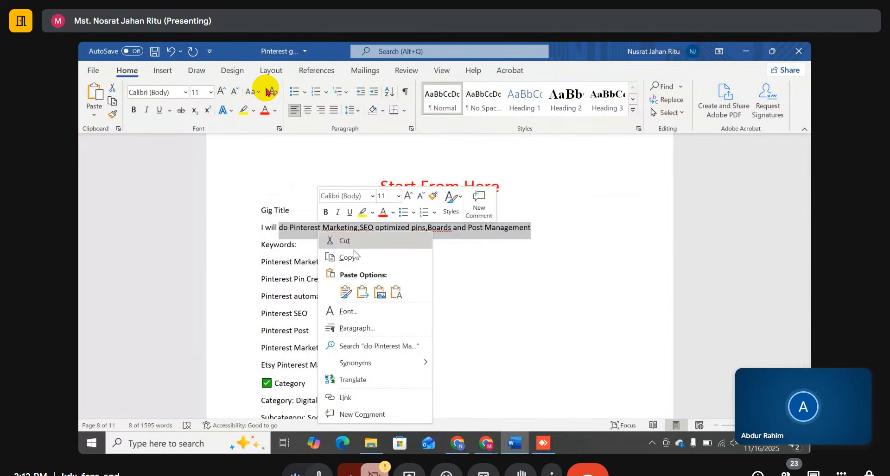
pyautogui.click(325, 256)
# Step: Return to the Fiverr gig form in Chrome and paste the copied text into the gig title after "I will"
pyautogui.click(486, 443)
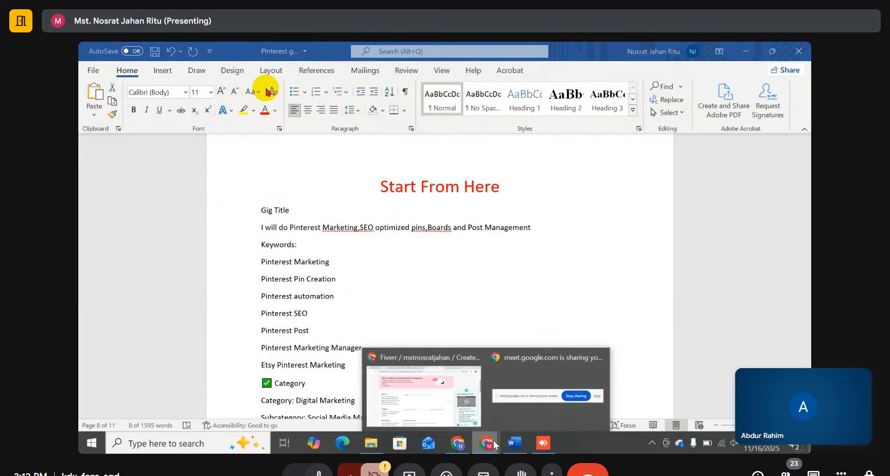
pyautogui.click(441, 407)
pyautogui.click(363, 228)
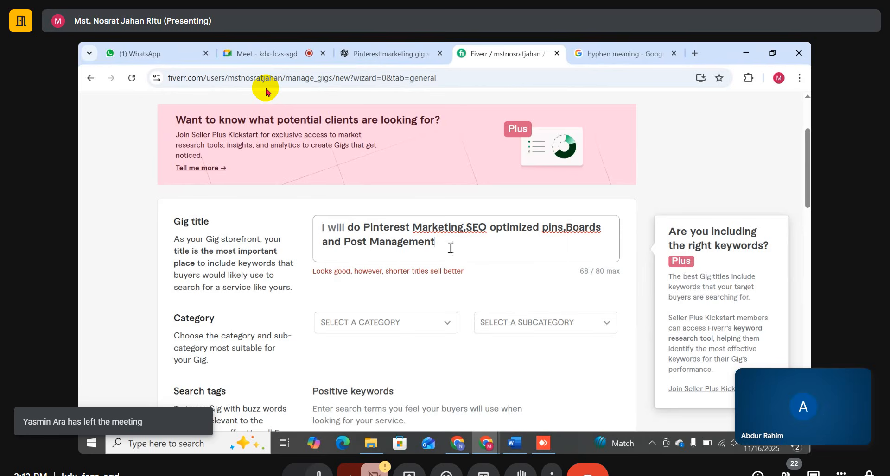
# Step: Insert a space after each comma in the gig title
pyautogui.moveTo(438, 243); pyautogui.dragTo(310, 238)
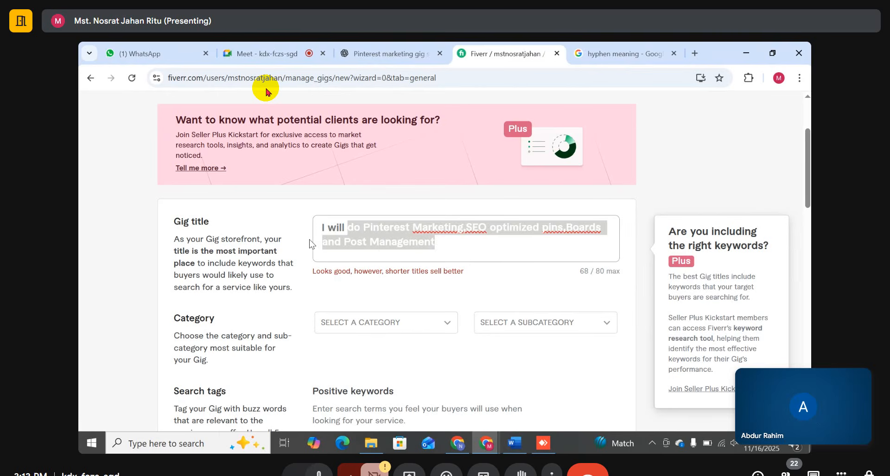
pyautogui.click(473, 239)
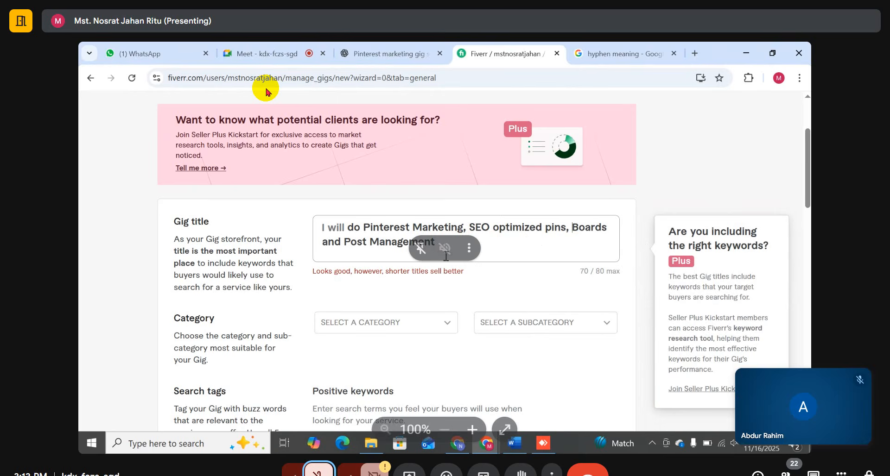
# Step: Examine the gig title's wording phrase by phrase, including "Post Management" and "SEO optimized pins"
pyautogui.click(443, 245)
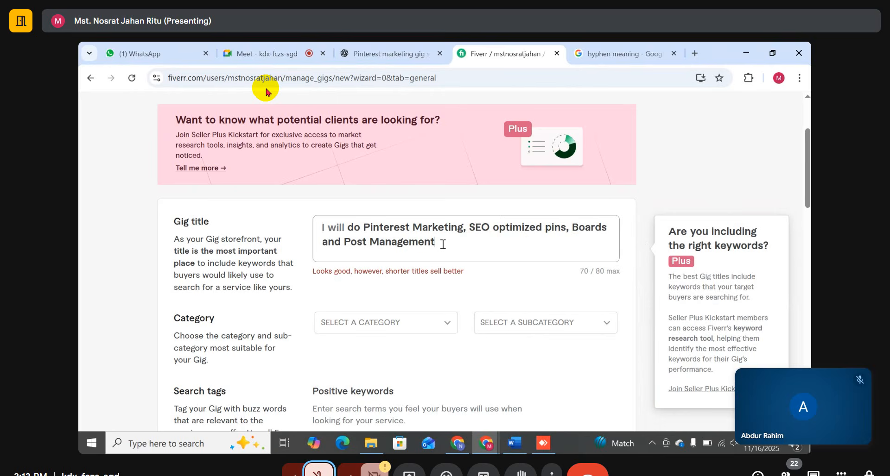
pyautogui.moveTo(443, 245); pyautogui.dragTo(340, 250)
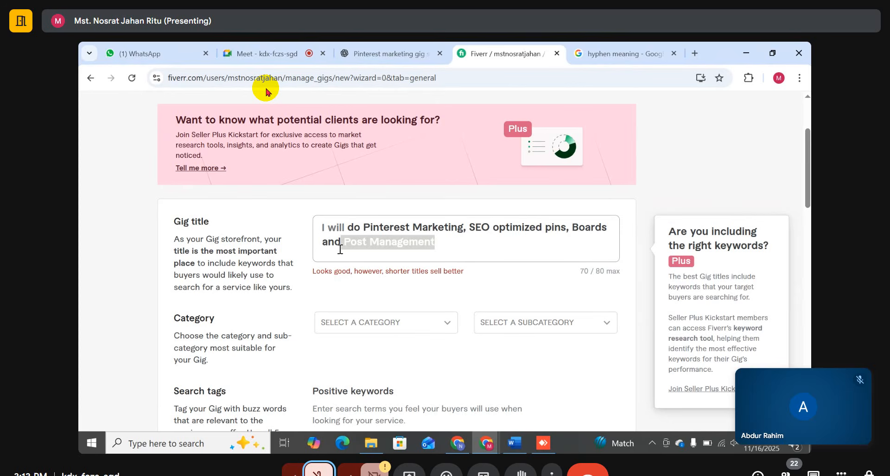
pyautogui.click(468, 244)
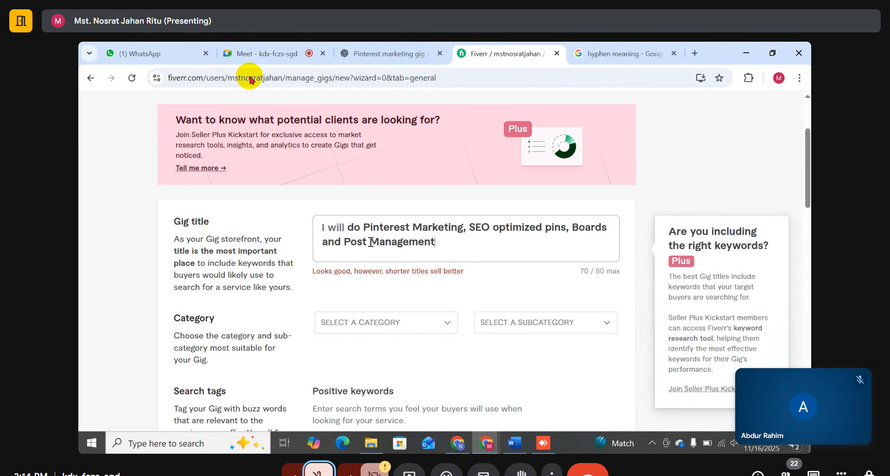
pyautogui.moveTo(431, 242); pyautogui.dragTo(349, 248)
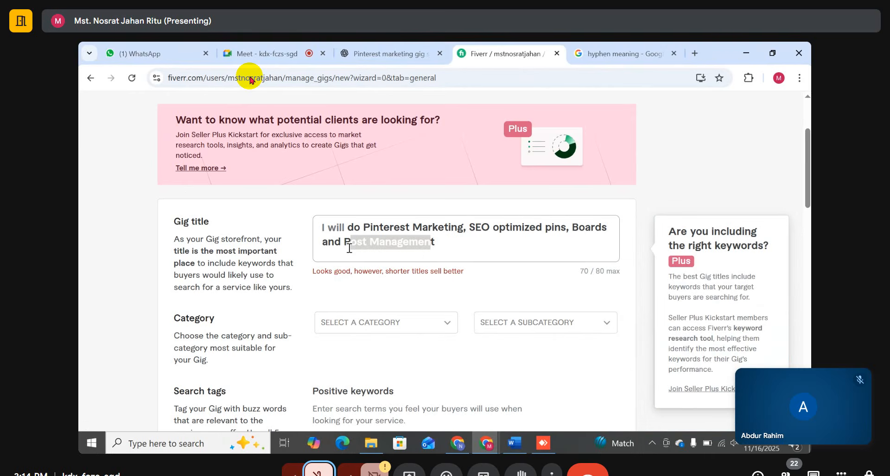
pyautogui.moveTo(466, 228); pyautogui.dragTo(390, 229)
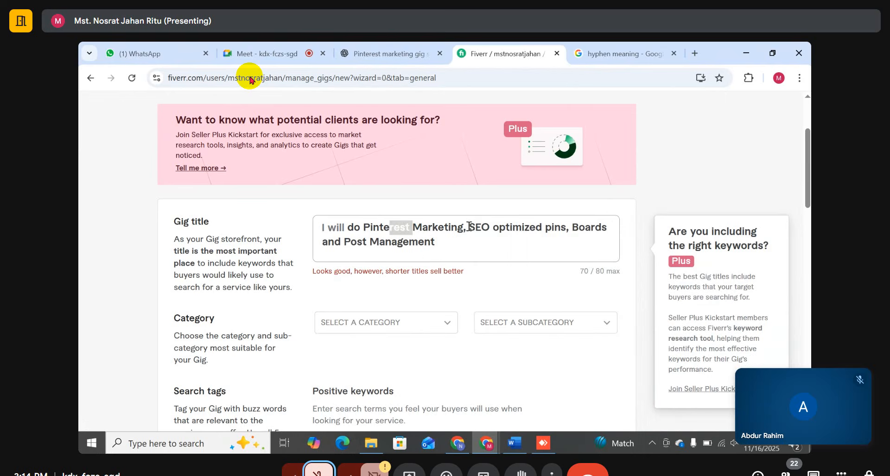
pyautogui.moveTo(468, 227)
pyautogui.mouseDown()
pyautogui.moveTo(572, 230)
pyautogui.moveTo(472, 233)
pyautogui.mouseUp()
pyautogui.click(554, 251)
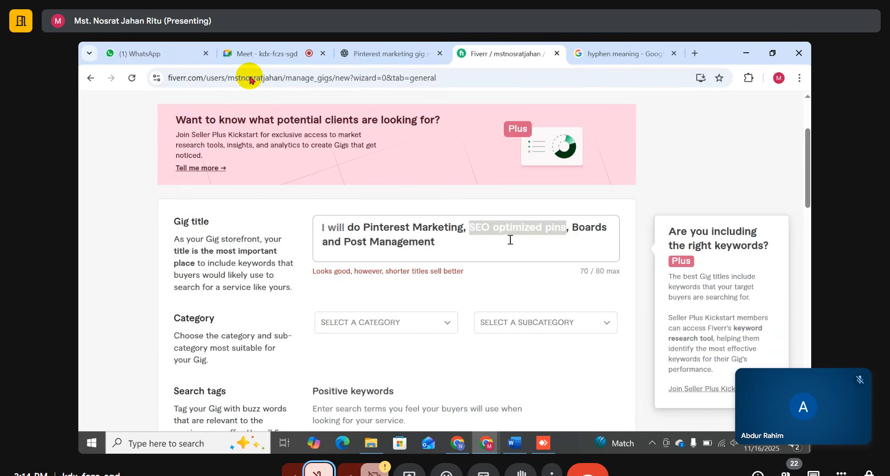
pyautogui.click(585, 230)
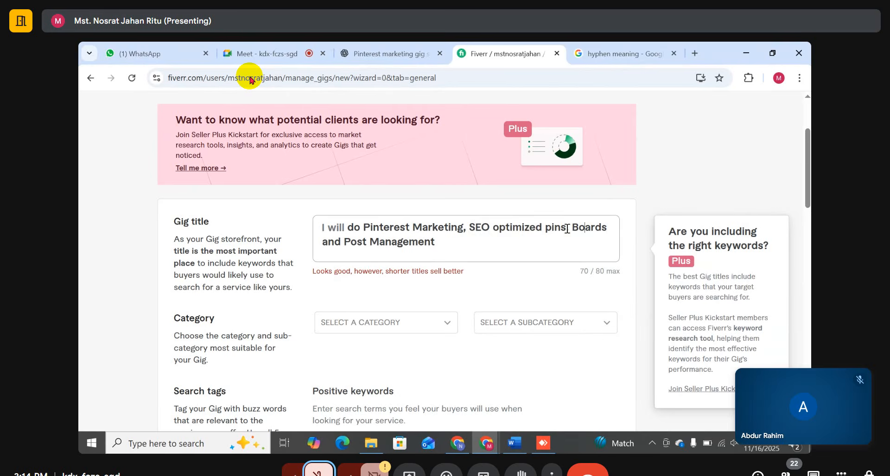
# Step: Replace "SEO optimized pins" in the gig title with "pins SEO"
pyautogui.moveTo(567, 231); pyautogui.dragTo(474, 232)
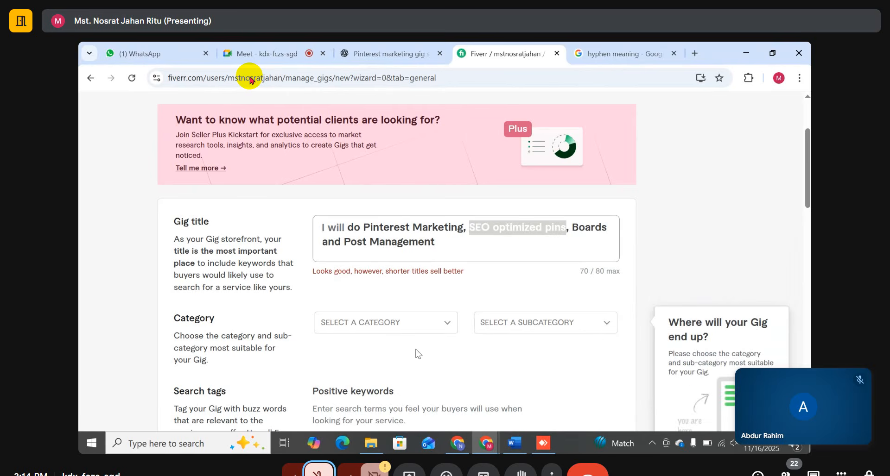
pyautogui.press('BackSpace')
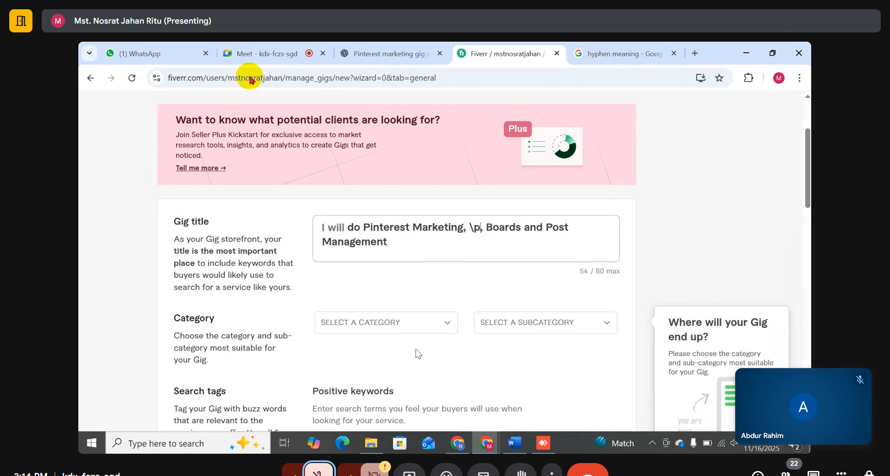
pyautogui.write('p')
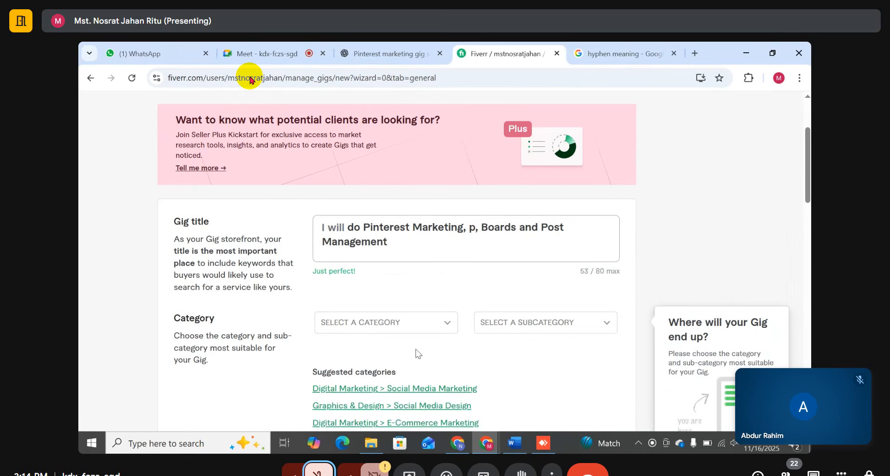
pyautogui.write('ins s')
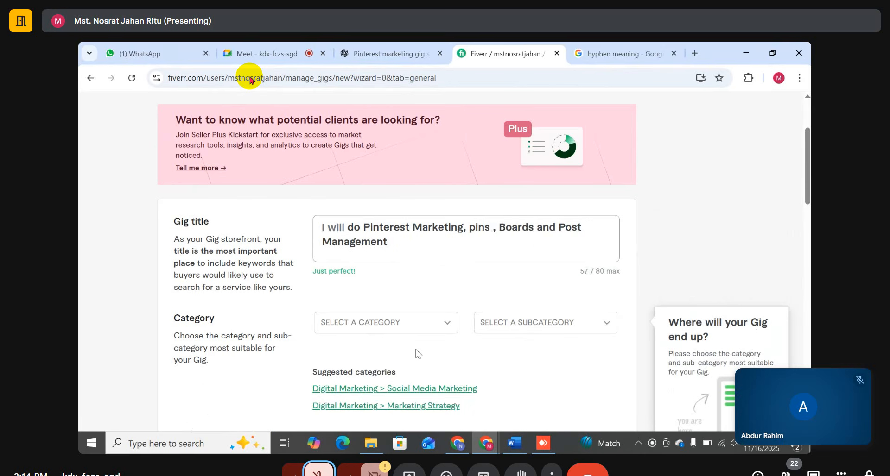
pyautogui.press('BackSpace')
pyautogui.write('SE\\o')
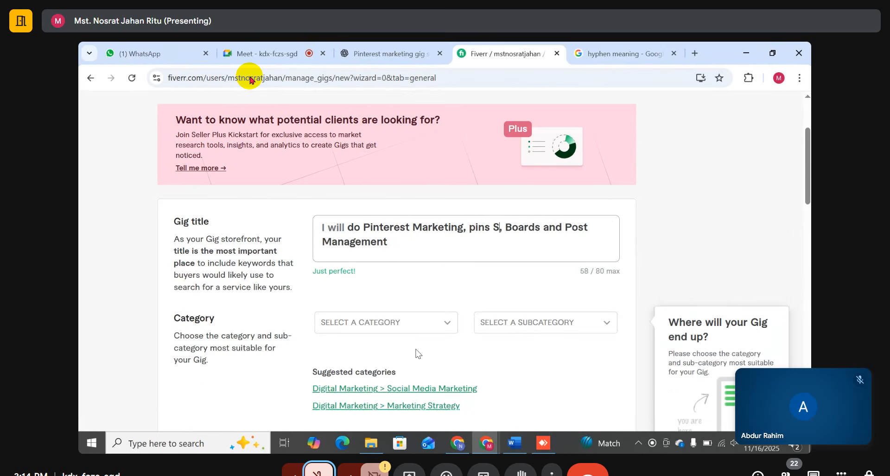
pyautogui.press('BackSpace')
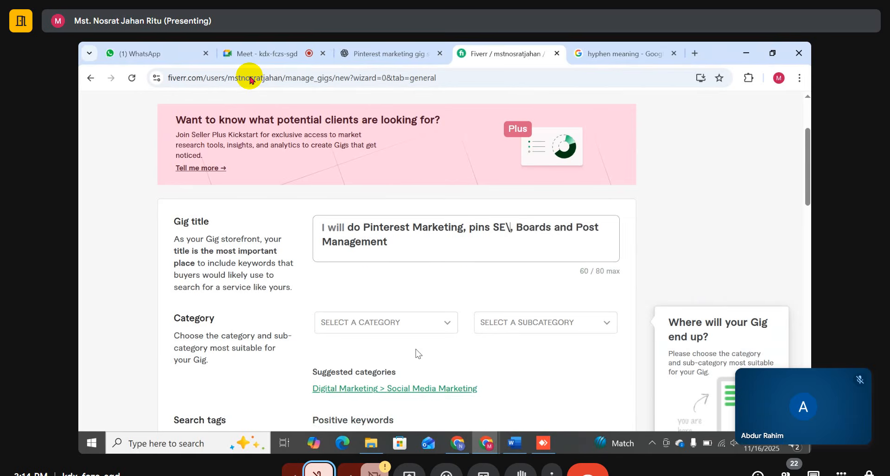
pyautogui.write('\\\\\\\\\\\\\\\\\\\\\\\\\\')
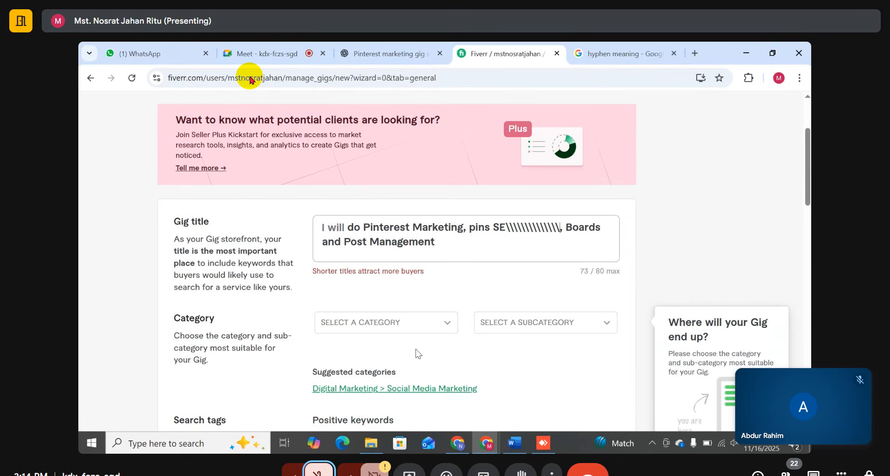
pyautogui.press('BackSpace')
pyautogui.press('BackSpace')
pyautogui.press('BackSpace')
pyautogui.press('BackSpace')
pyautogui.press('BackSpace')
pyautogui.press('BackSpace')
pyautogui.press('BackSpace')
pyautogui.press('BackSpace')
pyautogui.press('BackSpace')
pyautogui.press('BackSpace')
pyautogui.press('BackSpace')
pyautogui.press('BackSpace')
pyautogui.press('BackSpace')
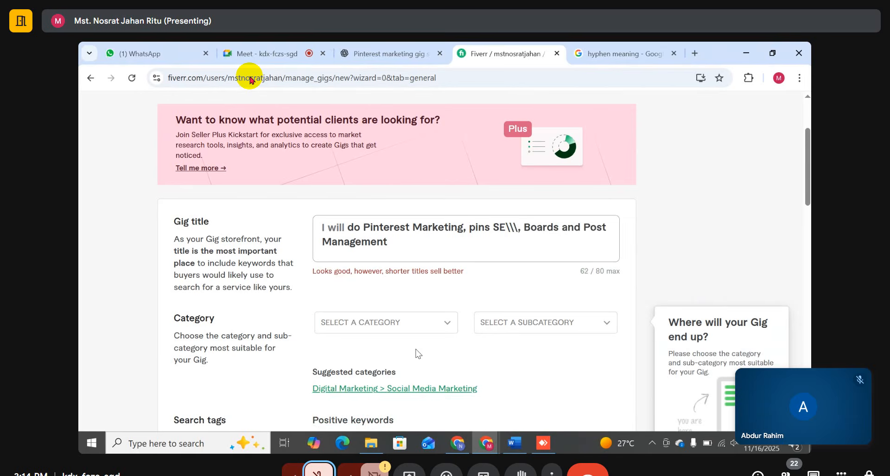
pyautogui.press('BackSpace')
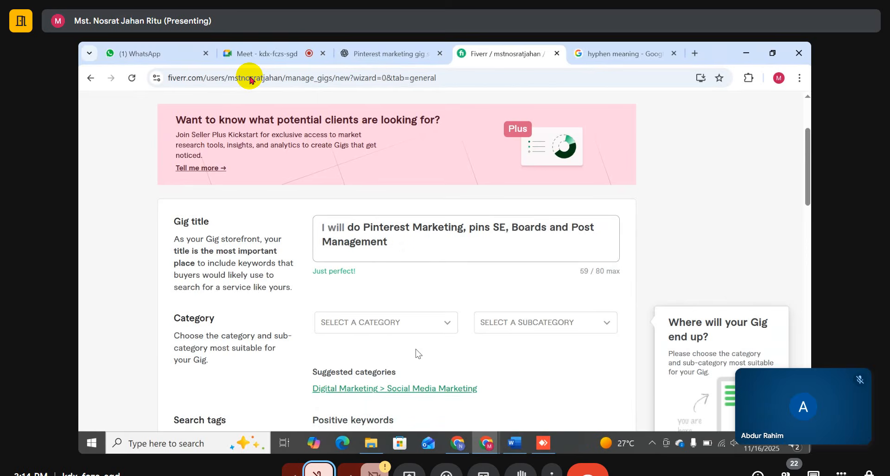
pyautogui.write('O')
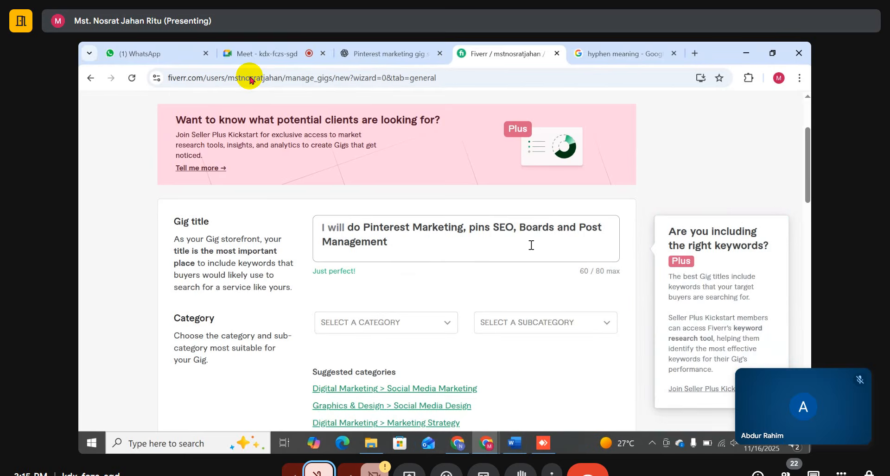
# Step: Delete everything after "do Pinterest Marketing" from the gig title
pyautogui.doubleClick(602, 228)
pyautogui.moveTo(388, 242); pyautogui.dragTo(556, 229)
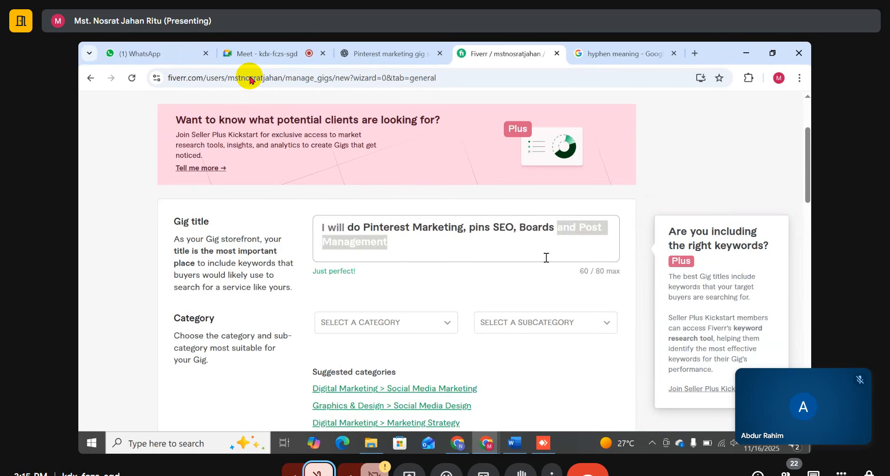
pyautogui.press('BackSpace')
pyautogui.press('BackSpace')
pyautogui.press('BackSpace')
pyautogui.press('BackSpace')
pyautogui.press('BackSpace')
pyautogui.press('BackSpace')
pyautogui.press('BackSpace')
pyautogui.press('BackSpace')
pyautogui.press('BackSpace')
pyautogui.press('BackSpace')
pyautogui.press('BackSpace')
pyautogui.press('BackSpace')
pyautogui.press('BackSpace')
pyautogui.press('BackSpace')
pyautogui.press('BackSpace')
pyautogui.press('BackSpace')
pyautogui.press('BackSpace')
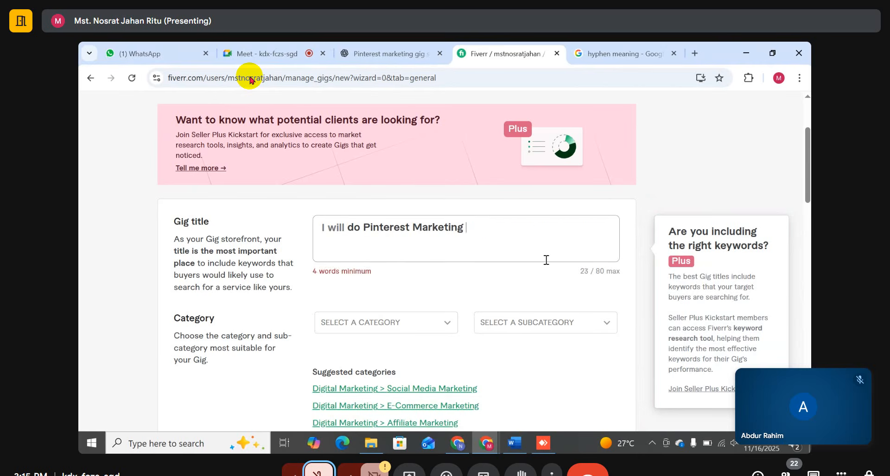
# Step: Add "with pins and boards seo professionally" after "do Pinterest Marketing" in the gig title
pyautogui.write('with pi')
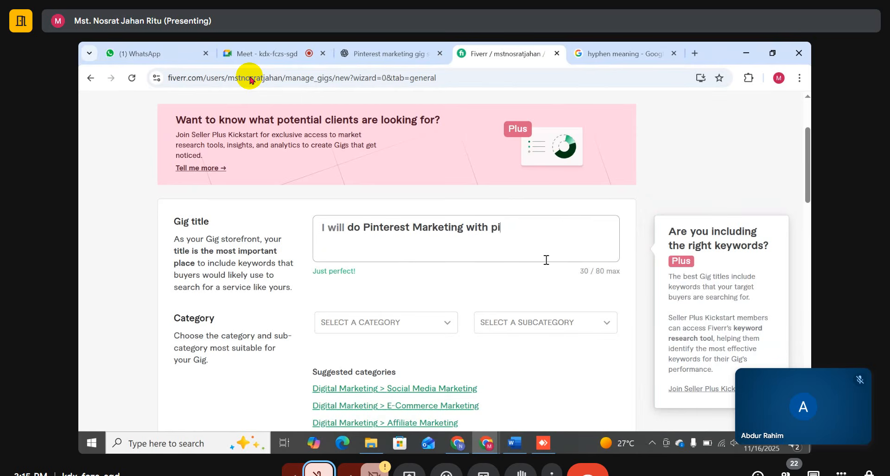
pyautogui.write('ns and boards')
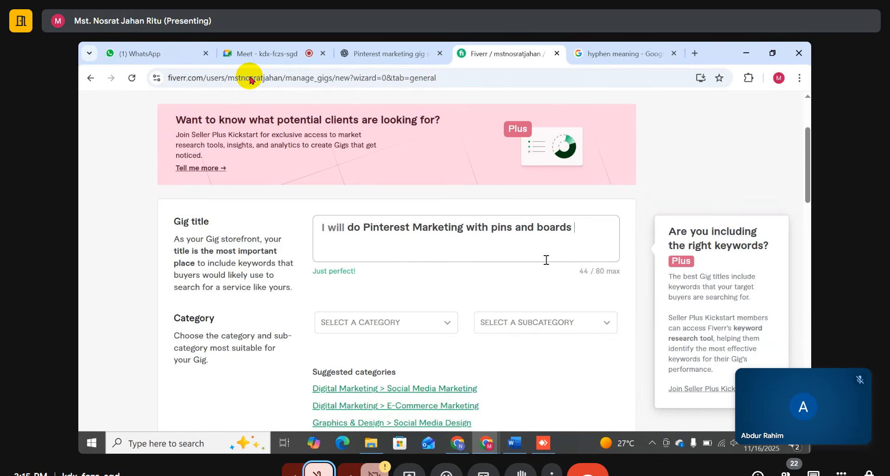
pyautogui.write(' seo profess')
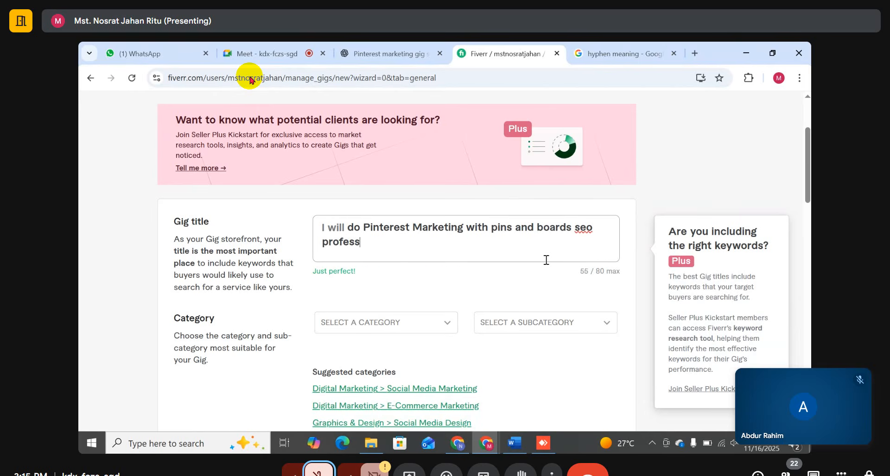
pyautogui.write('ionally')
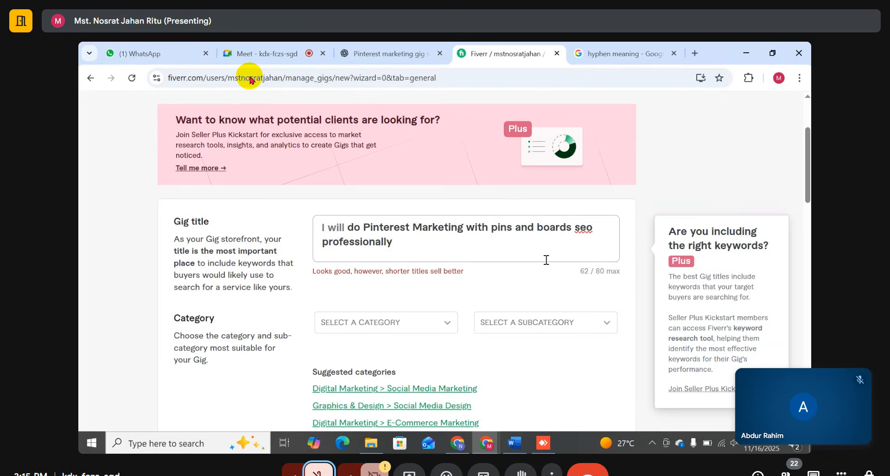
# Step: Replace "seo professionally" at the end of the gig title with "SEO" in capitals
pyautogui.click(598, 232)
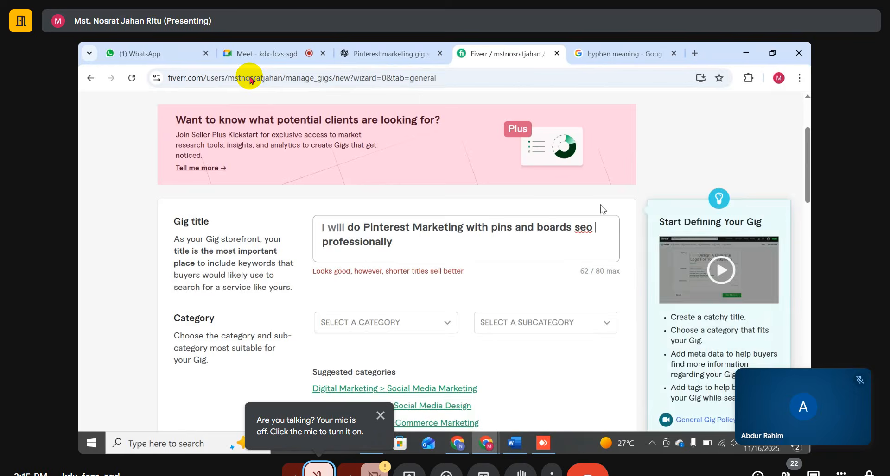
pyautogui.moveTo(407, 244); pyautogui.dragTo(575, 232)
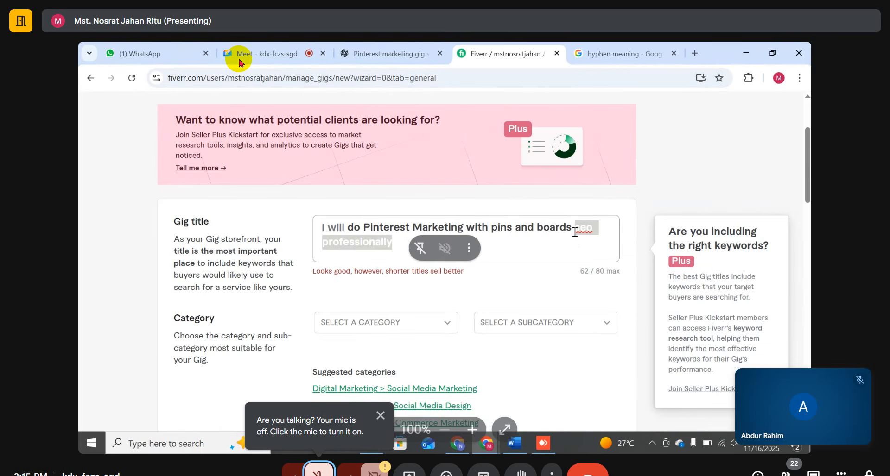
pyautogui.press('BackSpace')
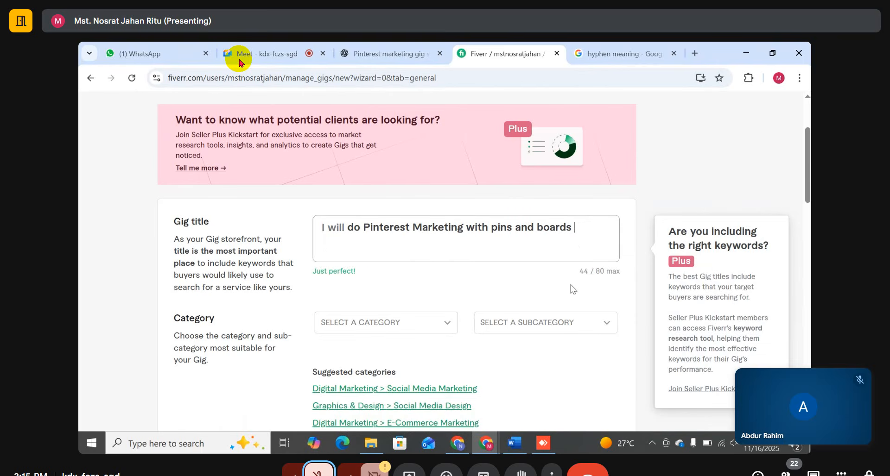
pyautogui.write('SE\\')
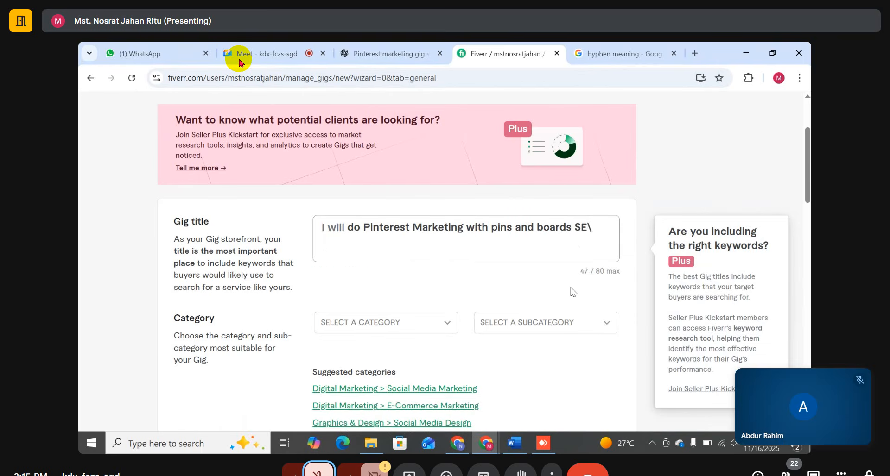
pyautogui.press('BackSpace')
pyautogui.write('O ')
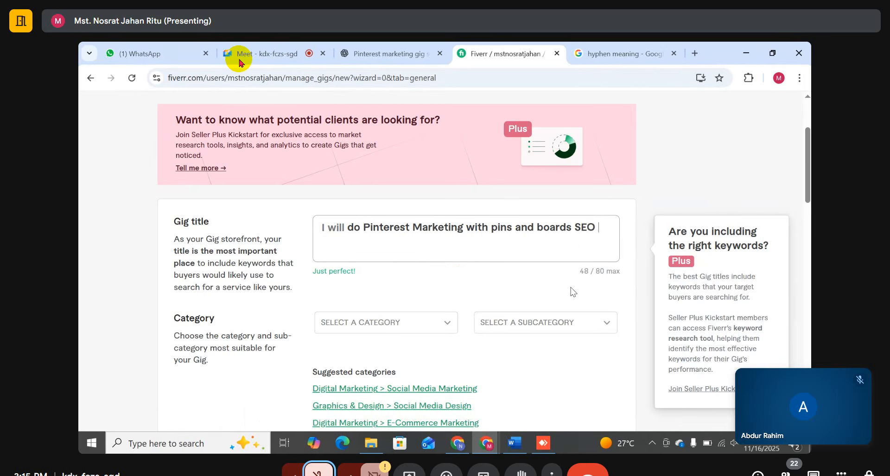
# Step: Finish the gig title by adding "and Management" after "SEO"
pyautogui.write('and \\m')
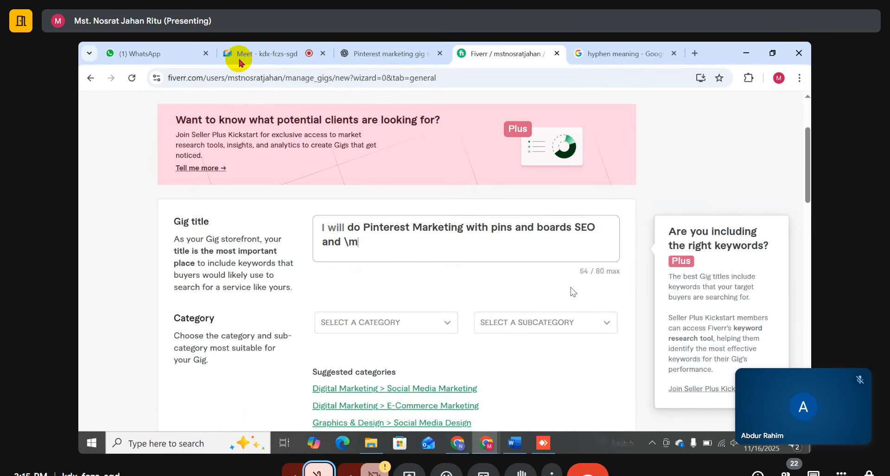
pyautogui.press('BackSpace')
pyautogui.press('BackSpace')
pyautogui.click(573, 292)
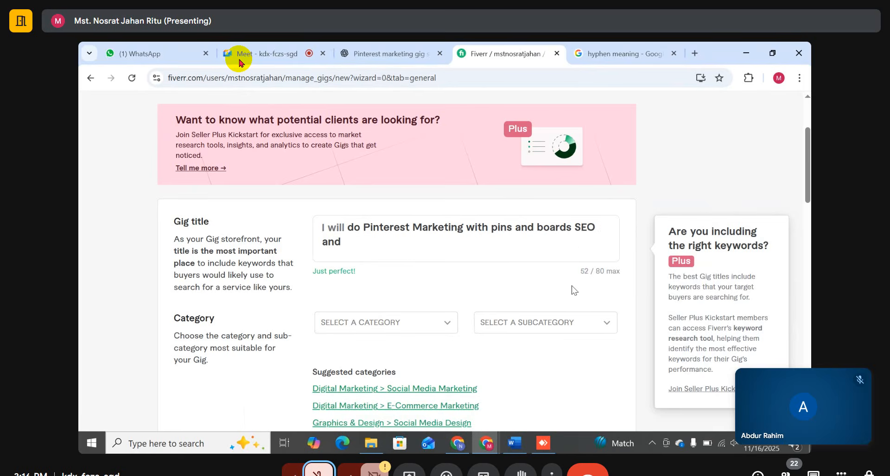
pyautogui.click(417, 244)
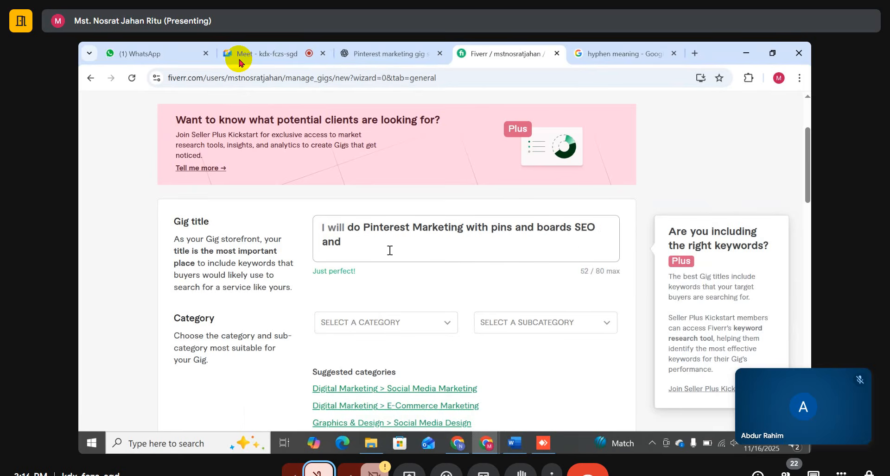
pyautogui.write('Mana')
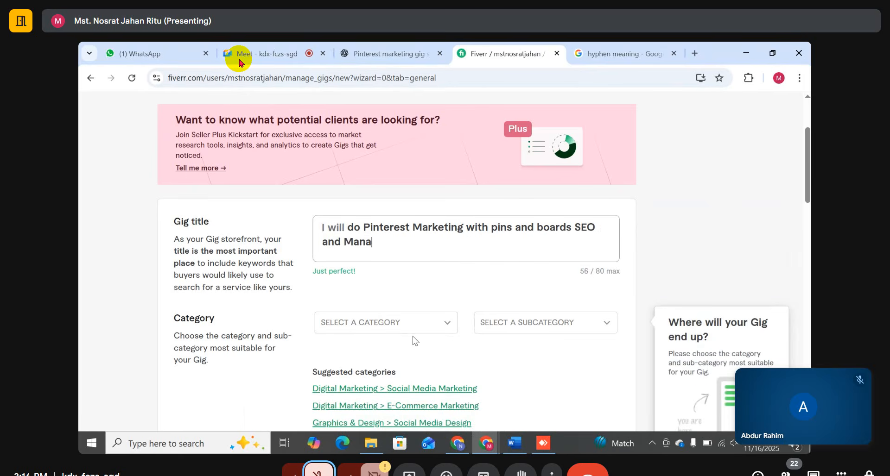
pyautogui.write('gement')
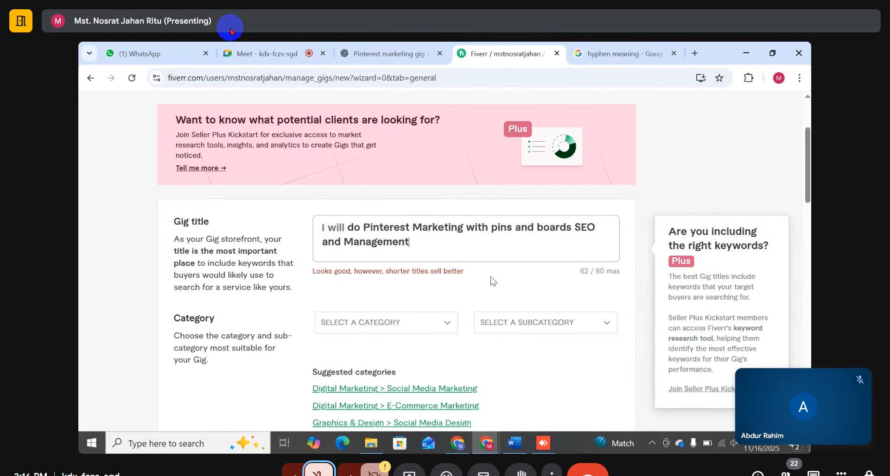
# Step: Review the gig title's wording phrase by phrase, checking the Pinterest Marketing, pins, boards, SEO and Management keywords
pyautogui.scroll(-2, 492, 285)
pyautogui.click(427, 128)
pyautogui.moveTo(477, 135); pyautogui.dragTo(319, 108)
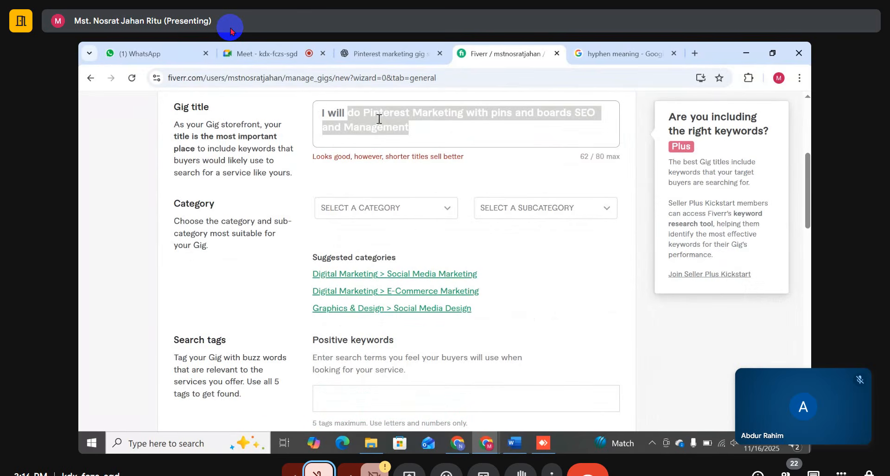
pyautogui.click(423, 187)
pyautogui.click(447, 128)
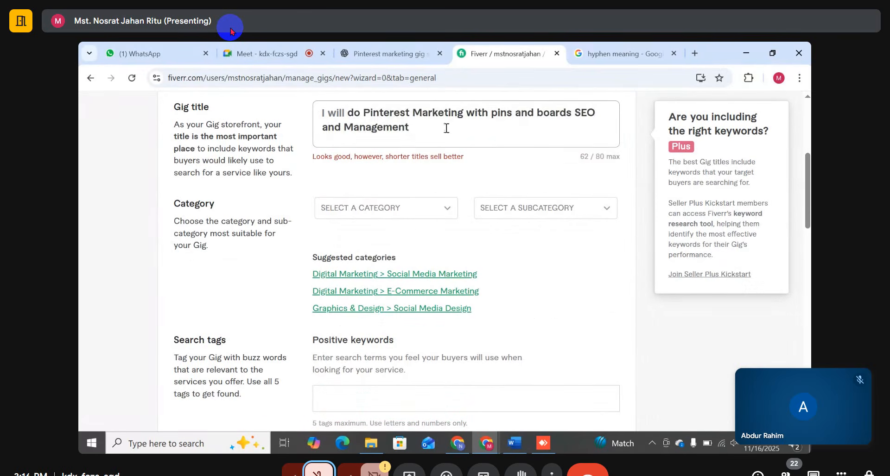
pyautogui.click(364, 112)
pyautogui.moveTo(366, 109); pyautogui.dragTo(408, 110)
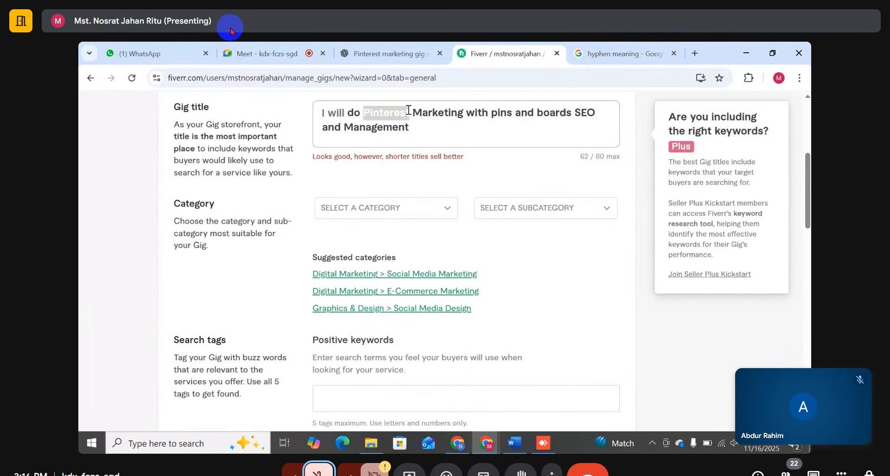
pyautogui.moveTo(463, 123); pyautogui.dragTo(392, 118)
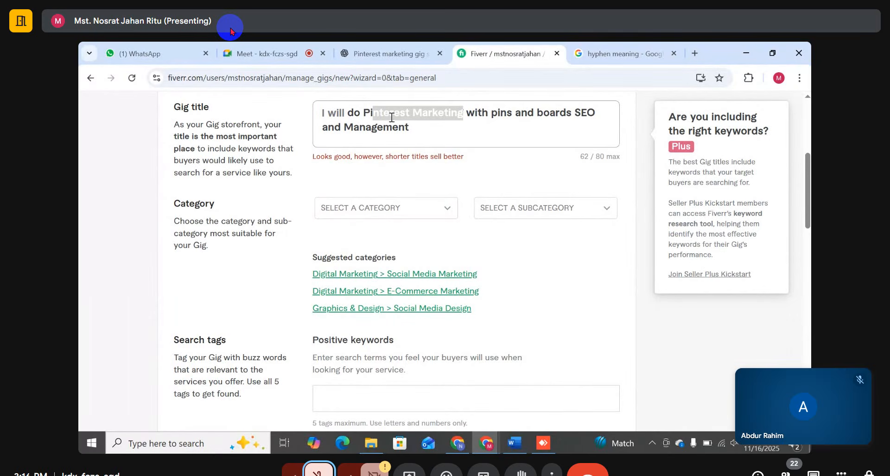
pyautogui.doubleClick(492, 116)
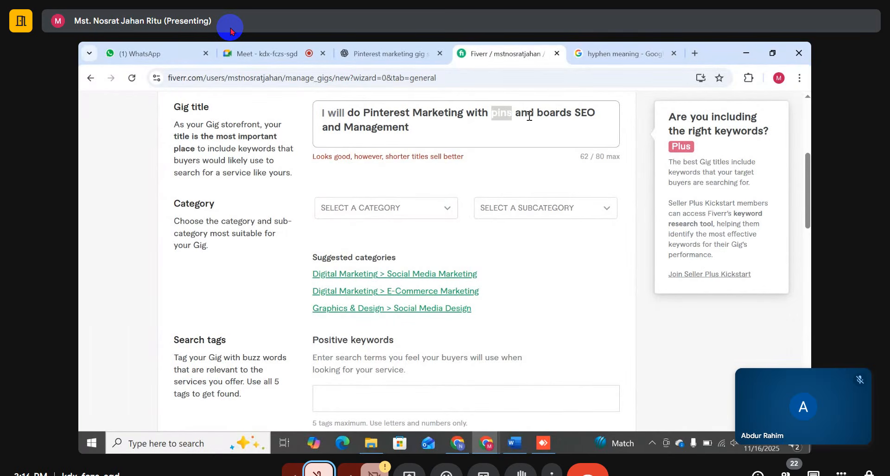
pyautogui.doubleClick(570, 115)
pyautogui.click(599, 115)
pyautogui.moveTo(417, 130); pyautogui.dragTo(346, 122)
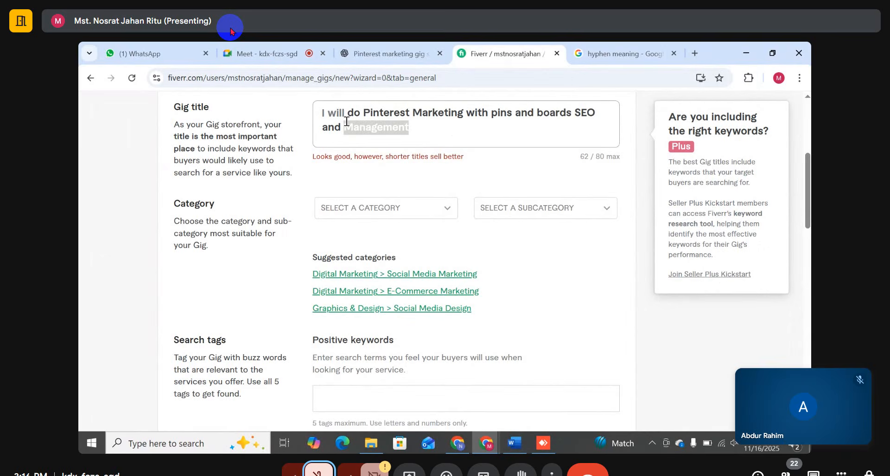
pyautogui.click(448, 132)
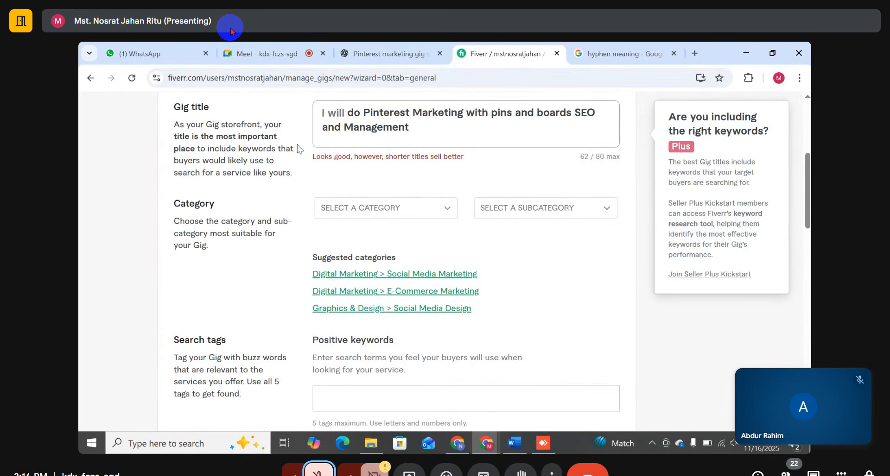
# Step: Set the gig's category to Digital Marketing and its subcategory to Social Media Marketing
pyautogui.click(397, 214)
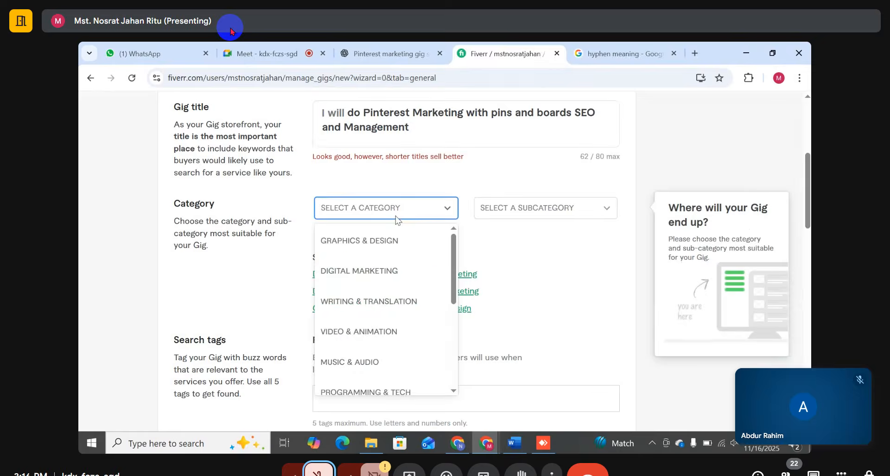
pyautogui.click(342, 271)
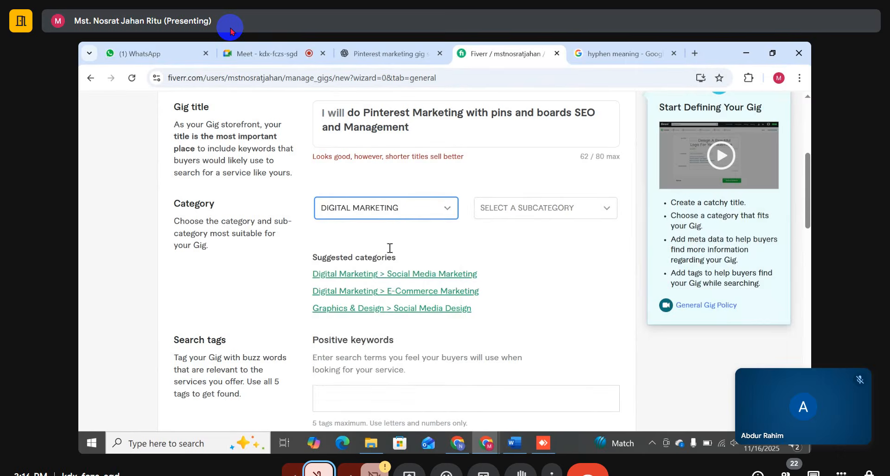
pyautogui.click(527, 208)
pyautogui.click(506, 239)
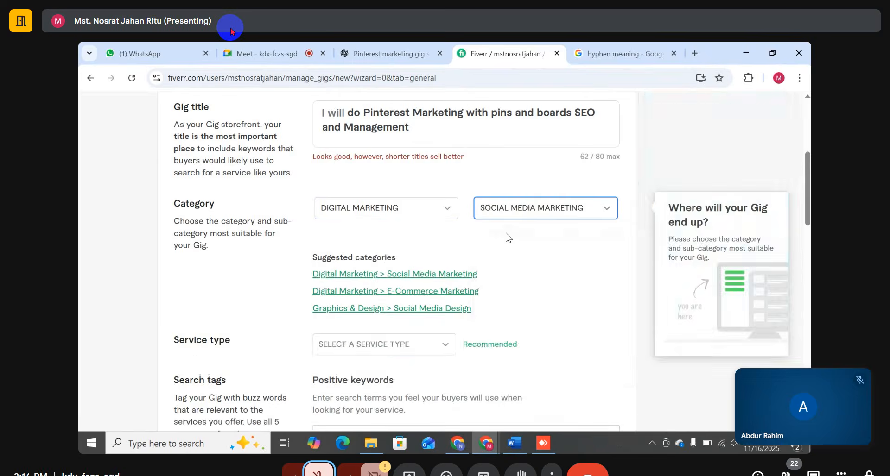
# Step: Set the gig's service type to Social Media Management
pyautogui.scroll(-1, 449, 250)
pyautogui.scroll(-2, 442, 262)
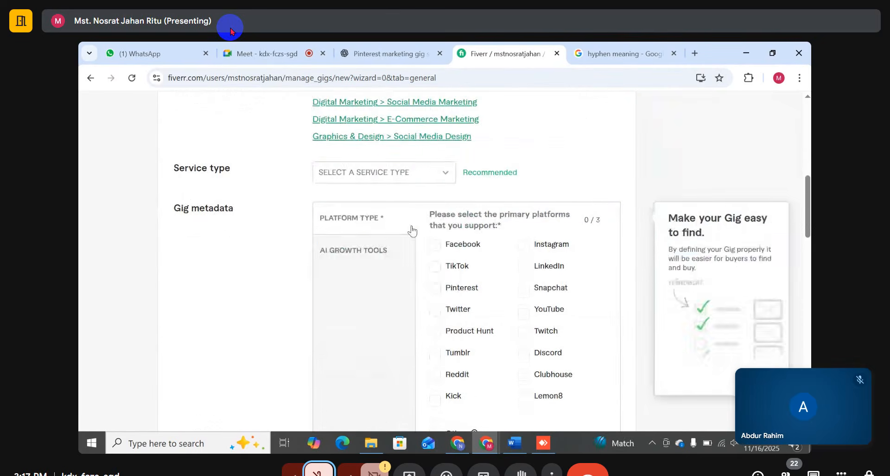
pyautogui.click(387, 175)
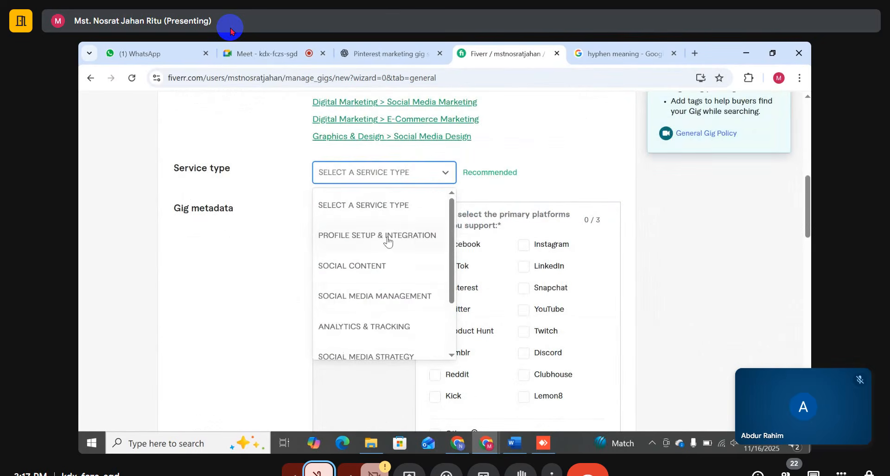
pyautogui.click(370, 297)
pyautogui.scroll(1, 528, 170)
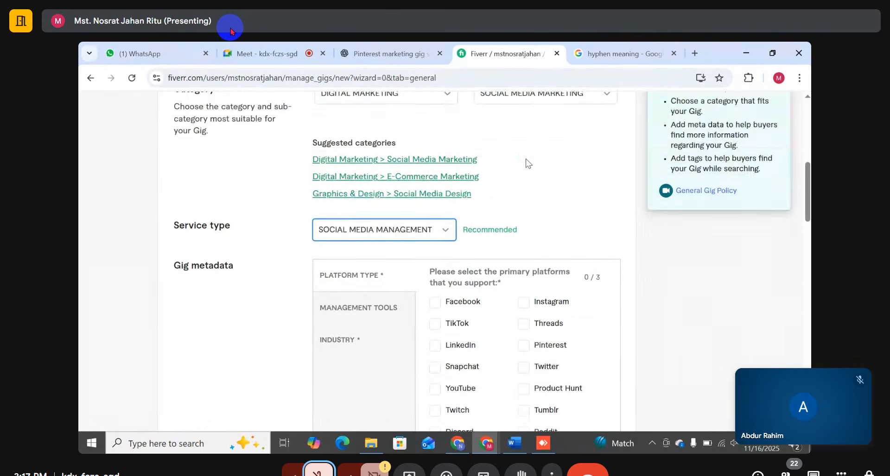
# Step: Select Pinterest as the primary supported platform in the gig metadata's platform type
pyautogui.scroll(-1, 515, 250)
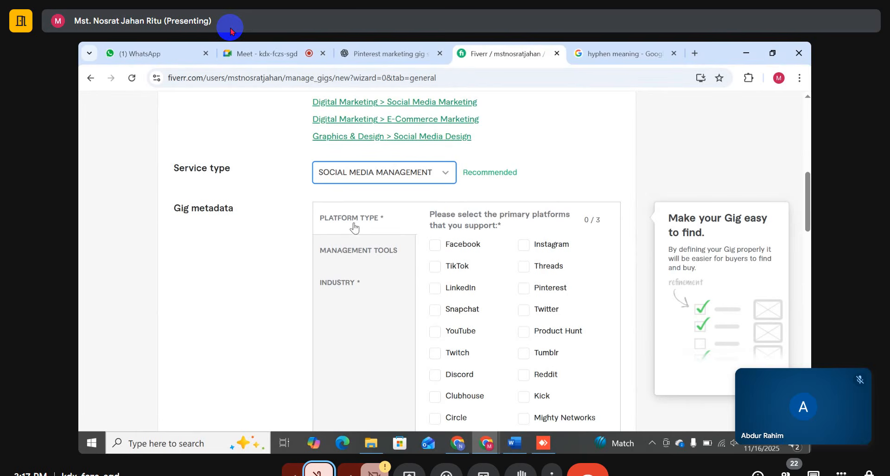
pyautogui.doubleClick(500, 225)
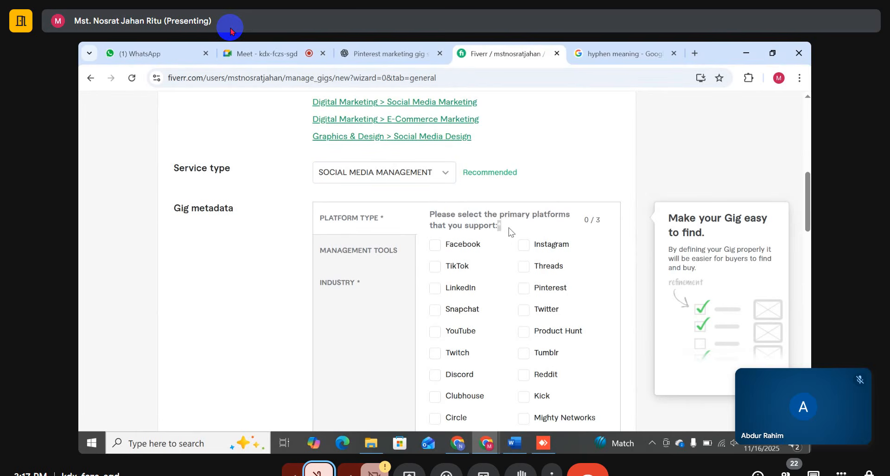
pyautogui.click(516, 244)
pyautogui.scroll(-1, 533, 276)
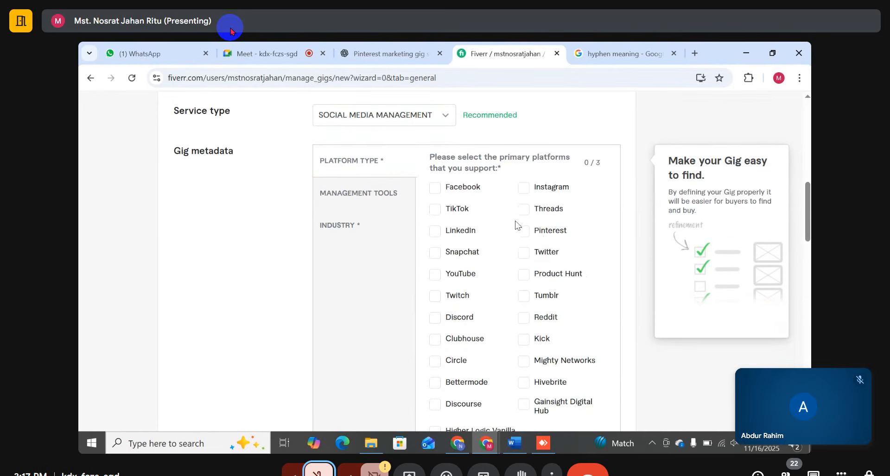
pyautogui.click(524, 231)
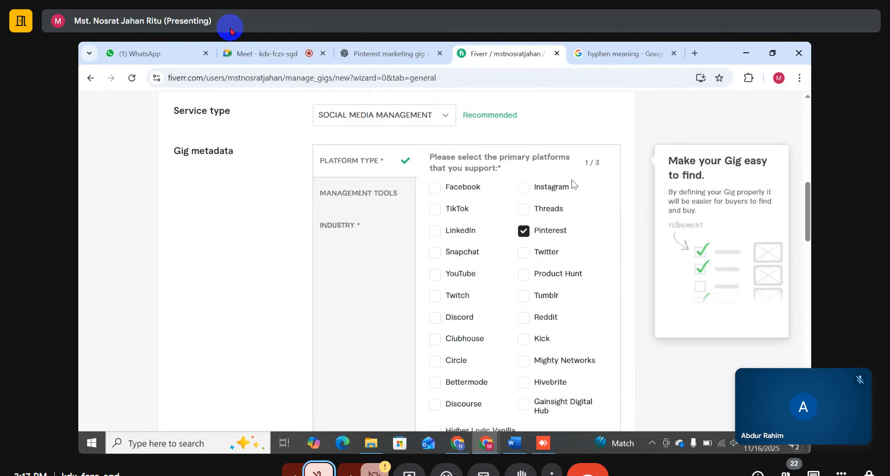
# Step: Look through the management tools offered in the gig metadata, from Hootsuite down to Other
pyautogui.click(353, 199)
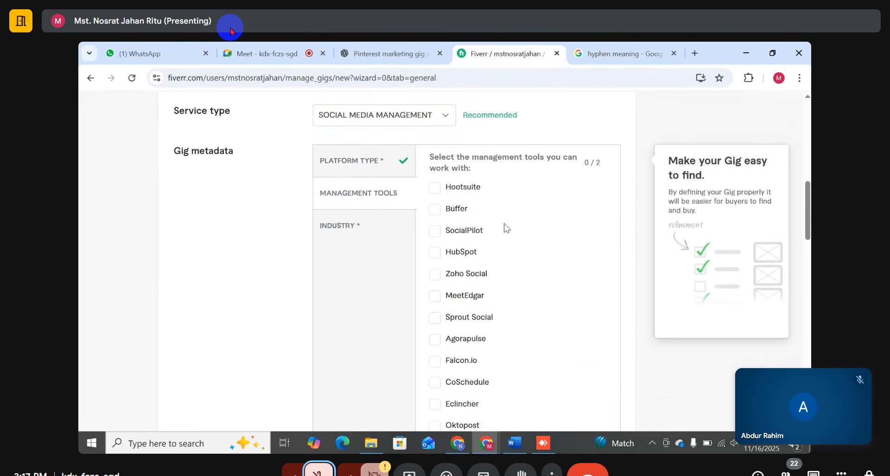
pyautogui.scroll(-2, 510, 228)
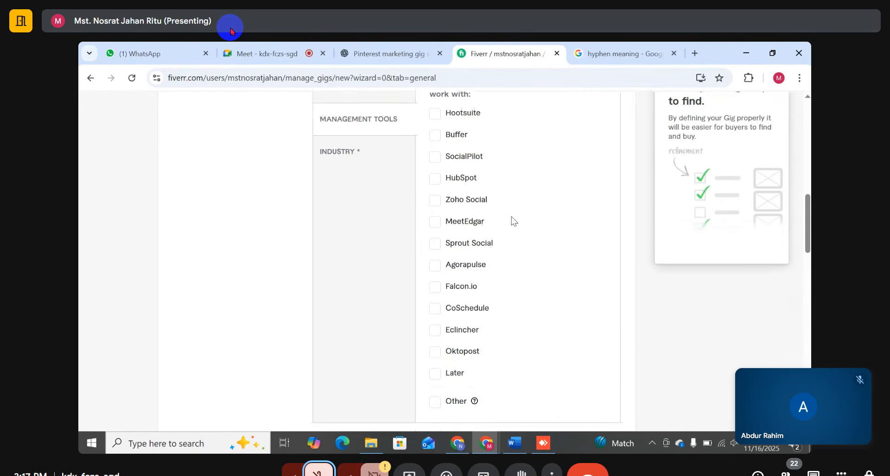
pyautogui.scroll(2, 513, 221)
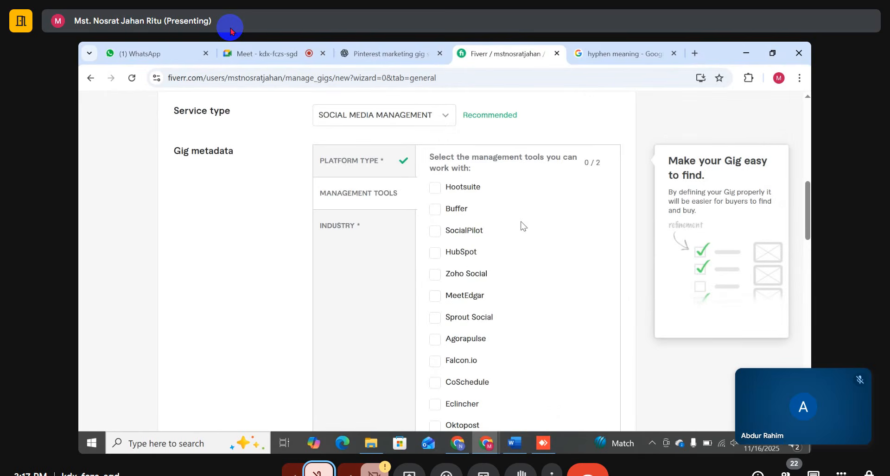
pyautogui.scroll(-3, 510, 262)
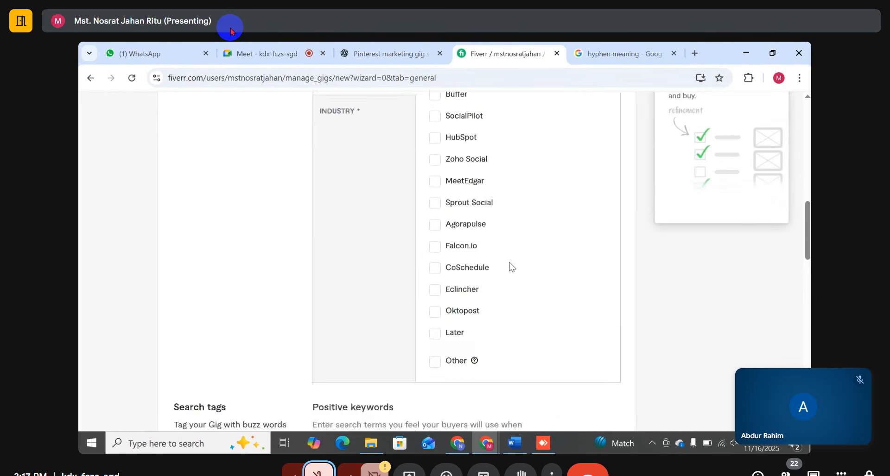
pyautogui.scroll(2, 511, 262)
pyautogui.scroll(1, 497, 211)
pyautogui.scroll(-3, 496, 209)
pyautogui.scroll(3, 497, 208)
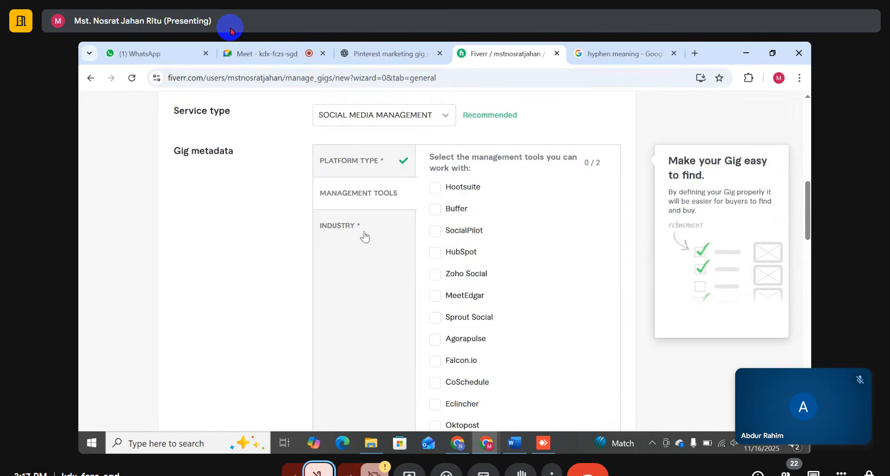
# Step: Select Fashion & apparel as an industry of specialization in the gig metadata
pyautogui.click(334, 230)
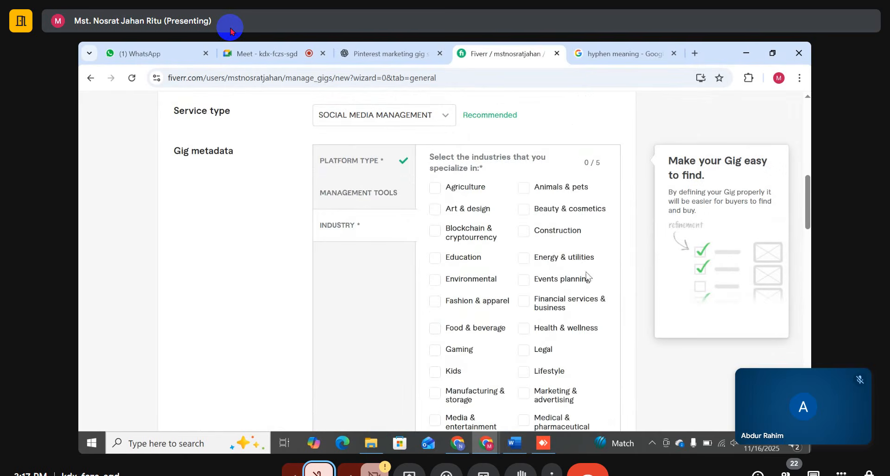
pyautogui.scroll(-2, 603, 282)
pyautogui.scroll(-2, 616, 294)
pyautogui.scroll(3, 575, 246)
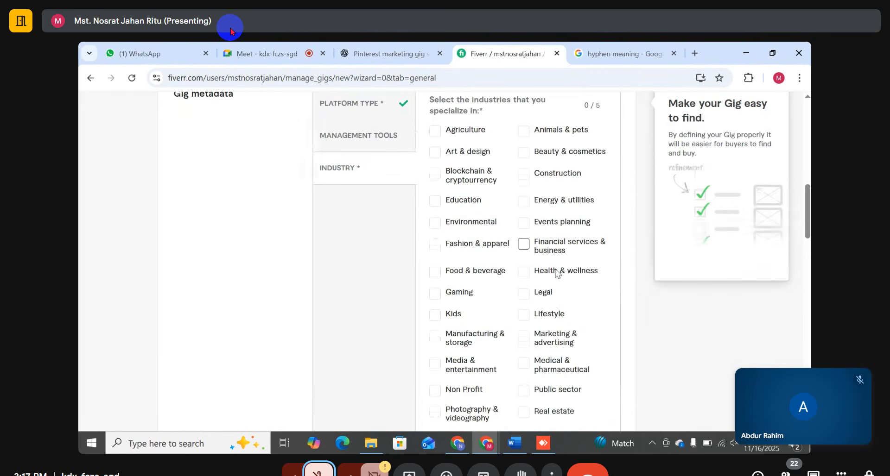
pyautogui.scroll(-1, 488, 223)
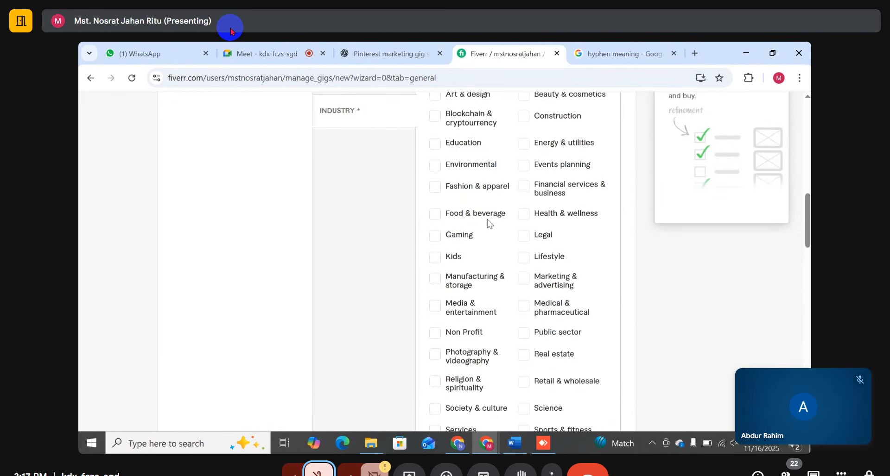
pyautogui.click(434, 187)
# Step: Add Travel & tourism to the gig's industries of specialization
pyautogui.scroll(-1, 498, 285)
pyautogui.scroll(-2, 495, 311)
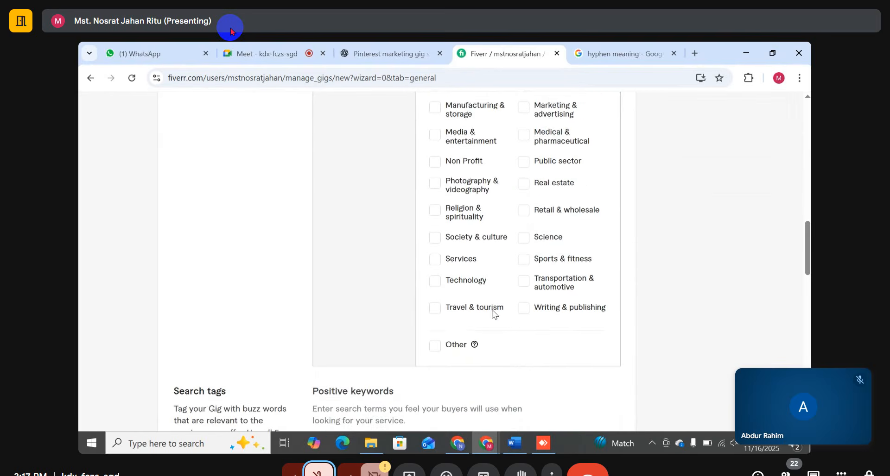
pyautogui.scroll(3, 500, 259)
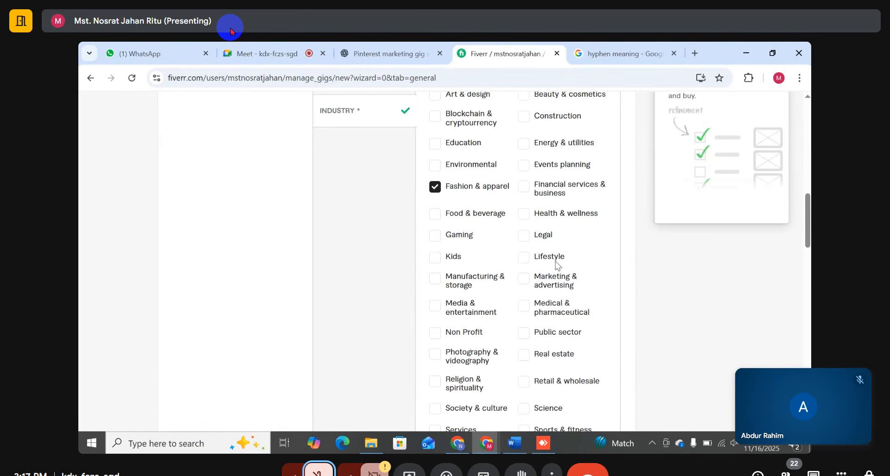
pyautogui.scroll(1, 524, 175)
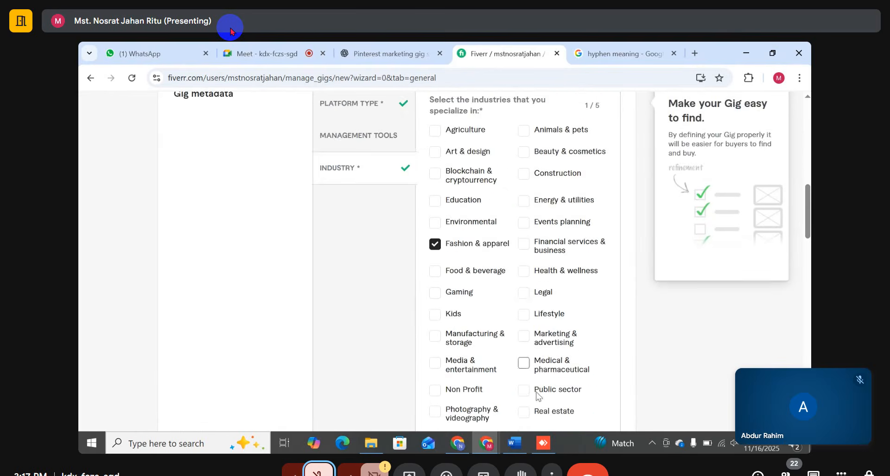
pyautogui.scroll(-2, 519, 379)
pyautogui.scroll(-1, 457, 405)
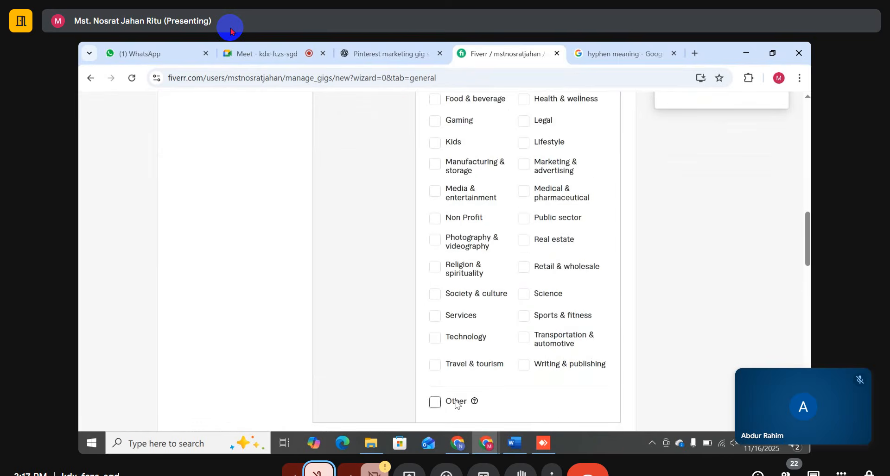
pyautogui.click(435, 364)
# Step: Add Beauty & cosmetics and Health & wellness to the gig's industries of specialization
pyautogui.scroll(1, 532, 297)
pyautogui.scroll(1, 533, 241)
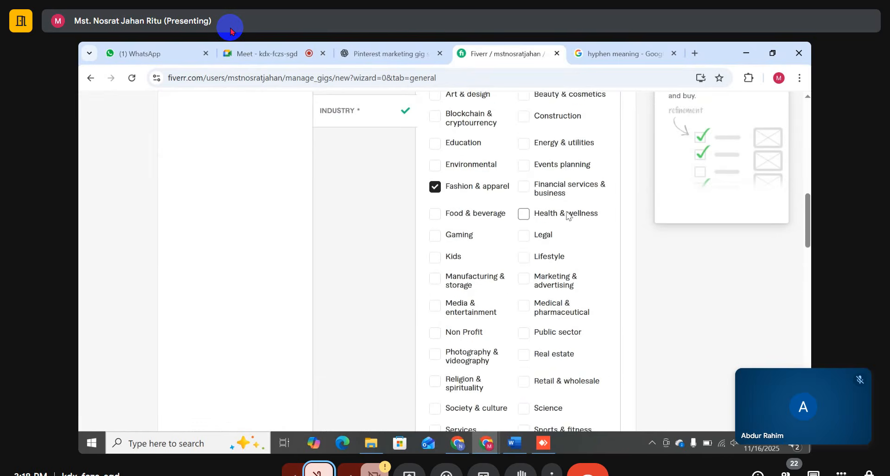
pyautogui.scroll(1, 543, 158)
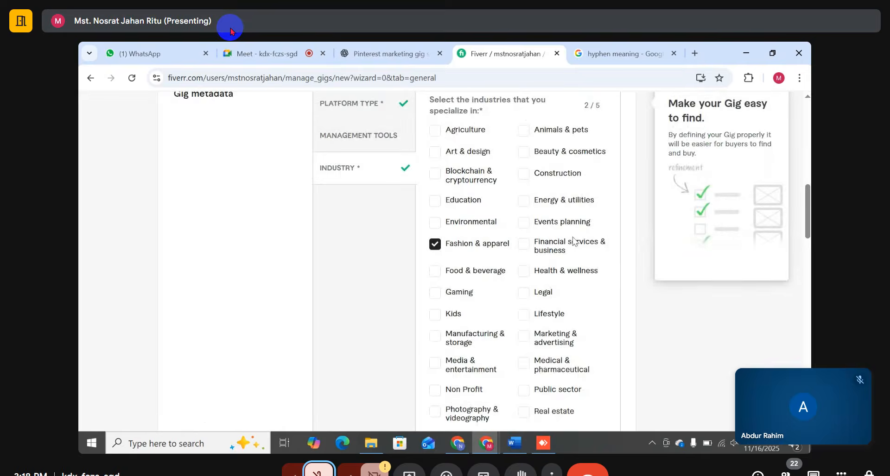
pyautogui.click(524, 152)
pyautogui.scroll(-1, 570, 254)
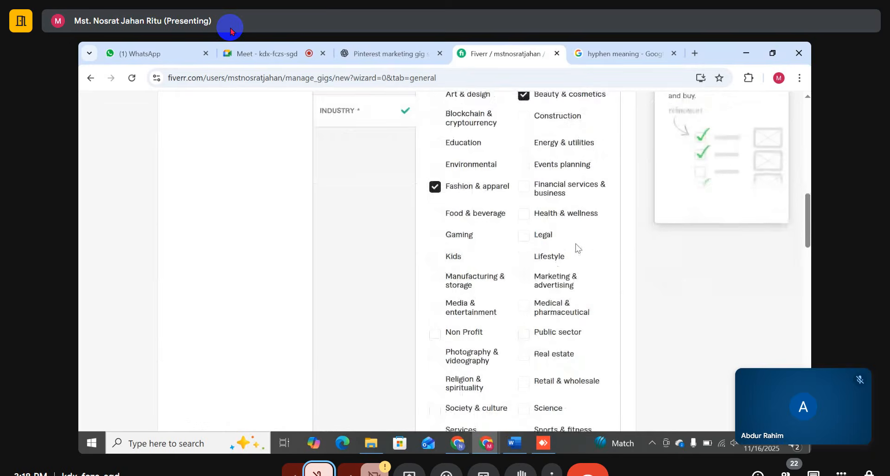
pyautogui.click(523, 214)
# Step: Add Sports & fitness to the gig's industries and check the completed industry selection
pyautogui.scroll(-1, 603, 295)
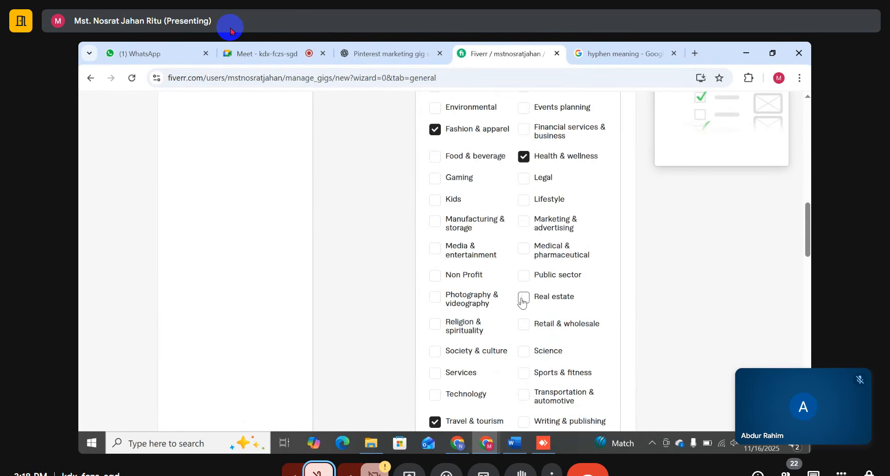
pyautogui.click(524, 373)
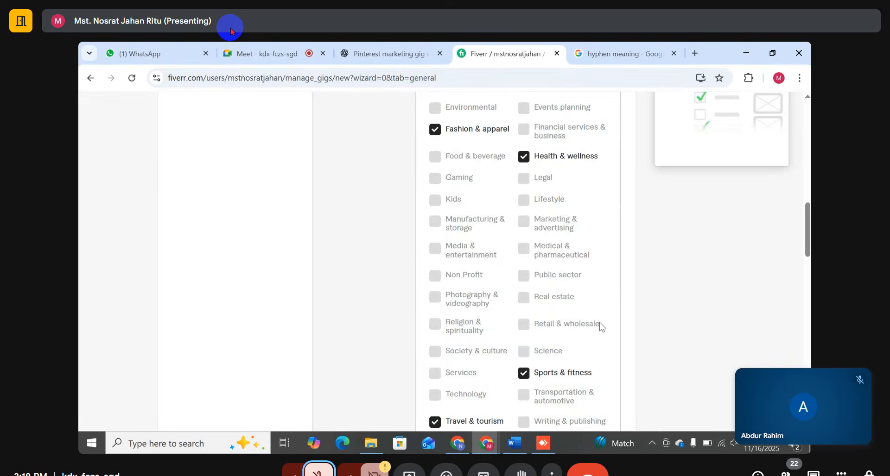
pyautogui.scroll(-5, 601, 329)
pyautogui.scroll(8, 598, 325)
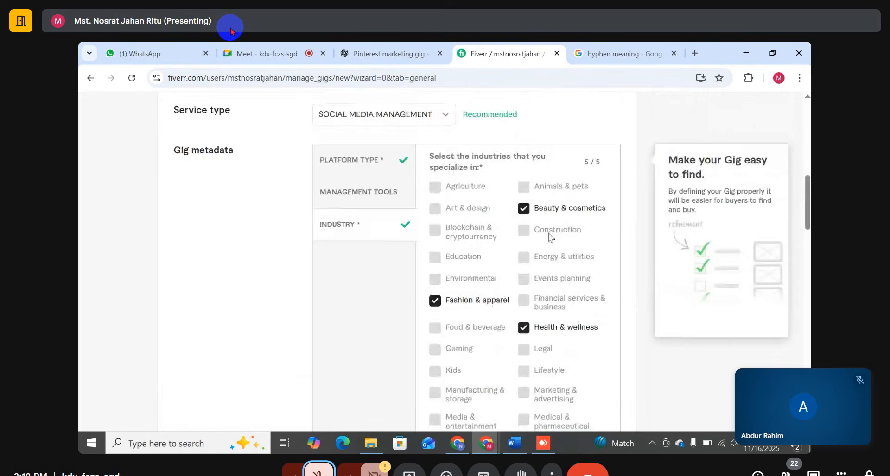
# Step: Switch to the Pinterest gig document in Word and review its Keywords list for the gig's search tags
pyautogui.scroll(-12, 547, 234)
pyautogui.scroll(4, 586, 245)
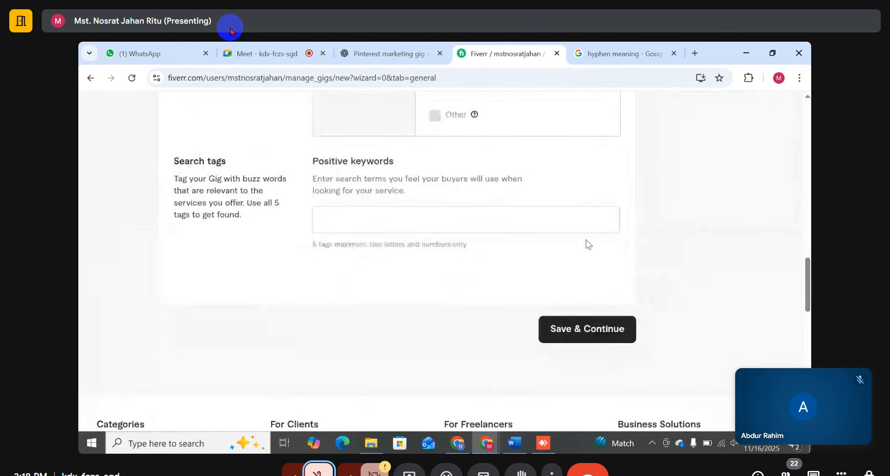
pyautogui.click(400, 225)
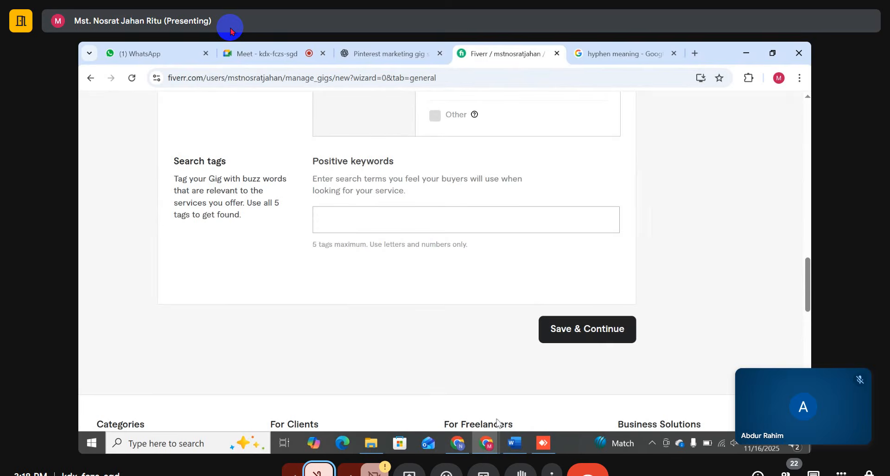
pyautogui.click(515, 444)
pyautogui.scroll(-1, 439, 258)
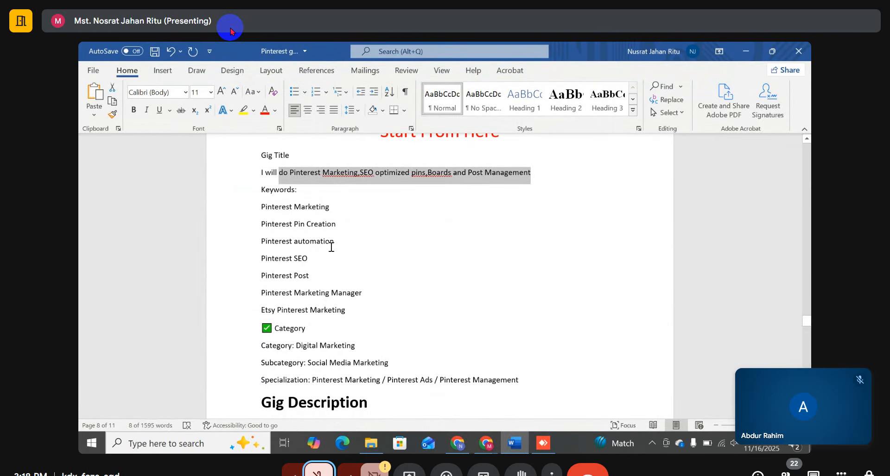
pyautogui.moveTo(261, 258); pyautogui.dragTo(313, 255)
pyautogui.click(351, 263)
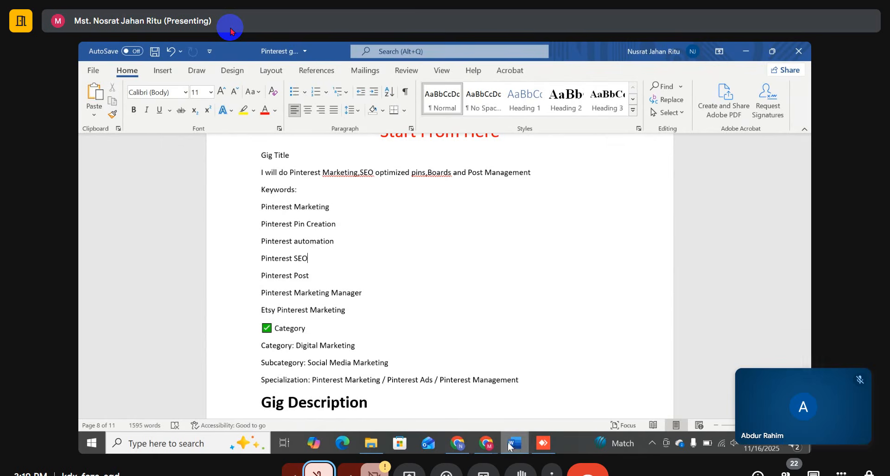
# Step: Return to the Fiverr gig form in Chrome and add the search tags "pinterest", "pinterest marketing" and "pinterest manager"
pyautogui.moveTo(491, 441)
pyautogui.click(449, 383)
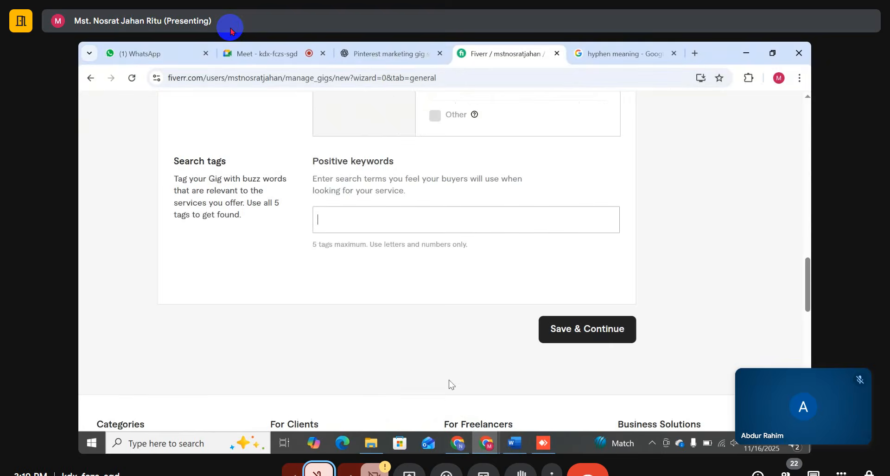
pyautogui.write('pinterest')
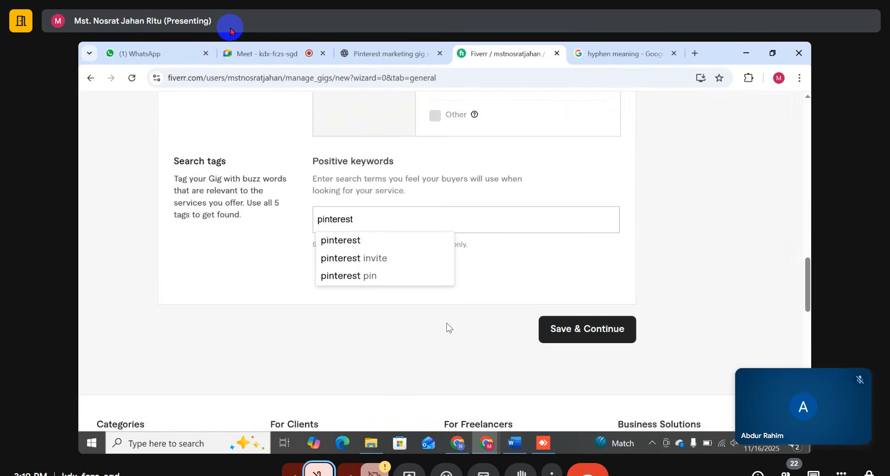
pyautogui.press('Return')
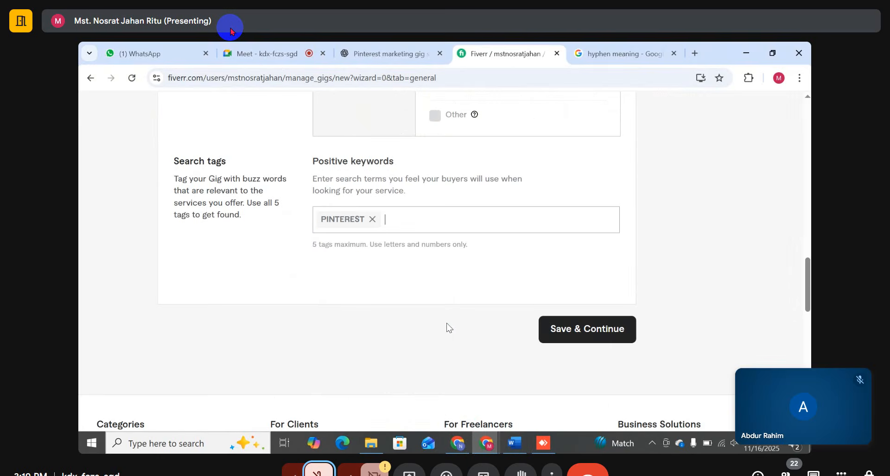
pyautogui.write('pinterest marketing')
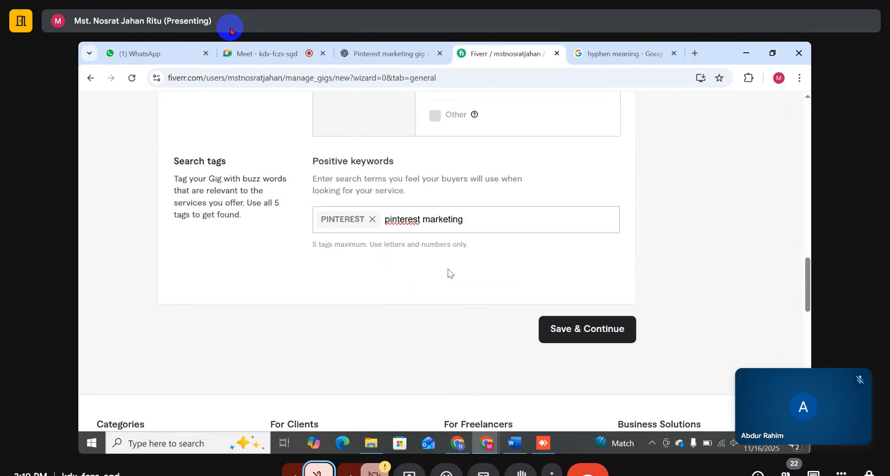
pyautogui.press('Return')
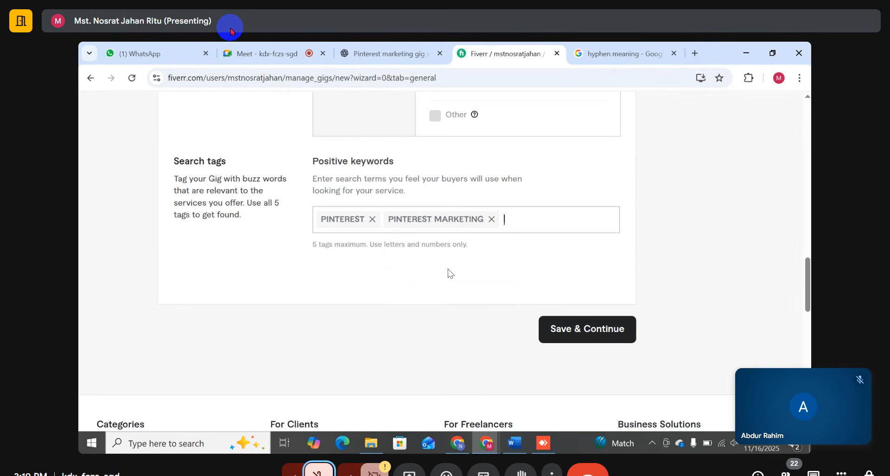
pyautogui.write('pin')
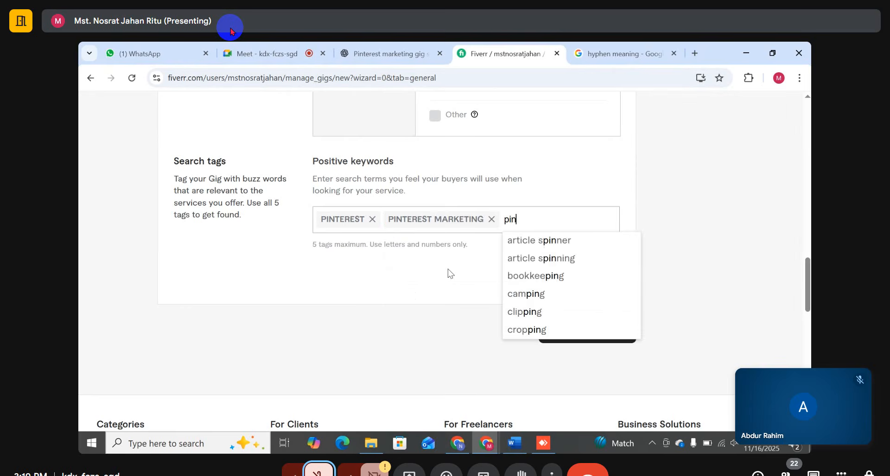
pyautogui.write('terest manager')
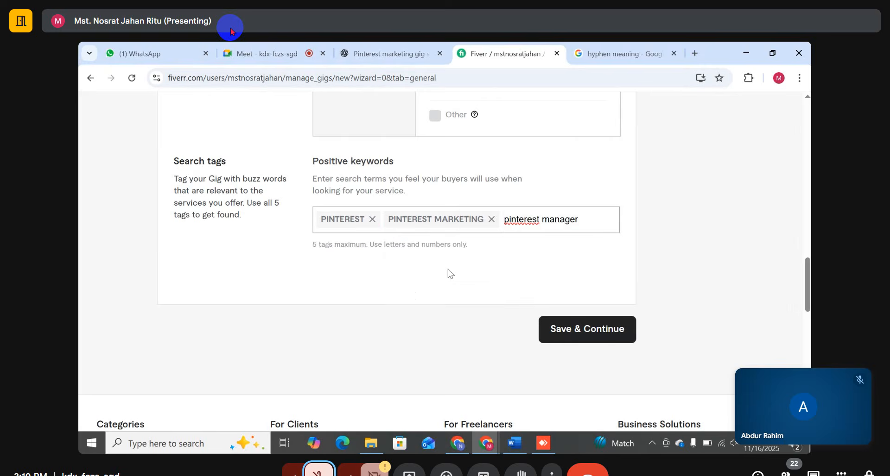
pyautogui.press('Return')
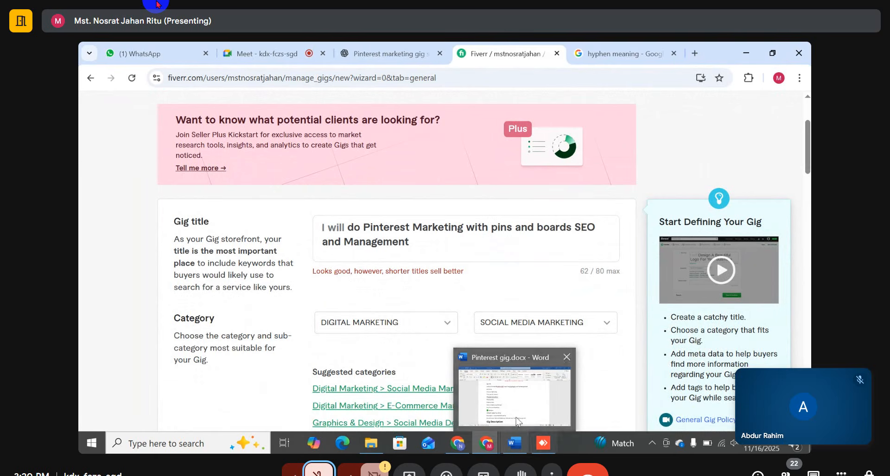
# Step: Review the gig's title, category, industries and search tags, and save the Overview to continue to Pricing
pyautogui.click(422, 247)
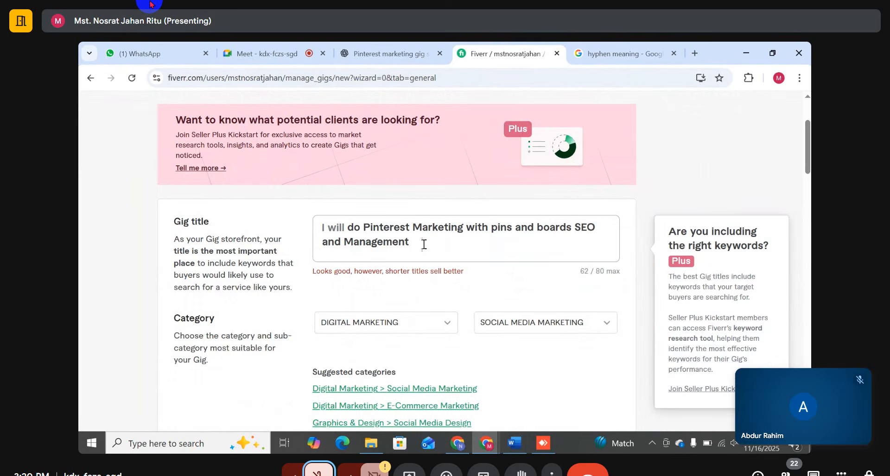
pyautogui.scroll(-8, 556, 273)
pyautogui.scroll(-15, 547, 277)
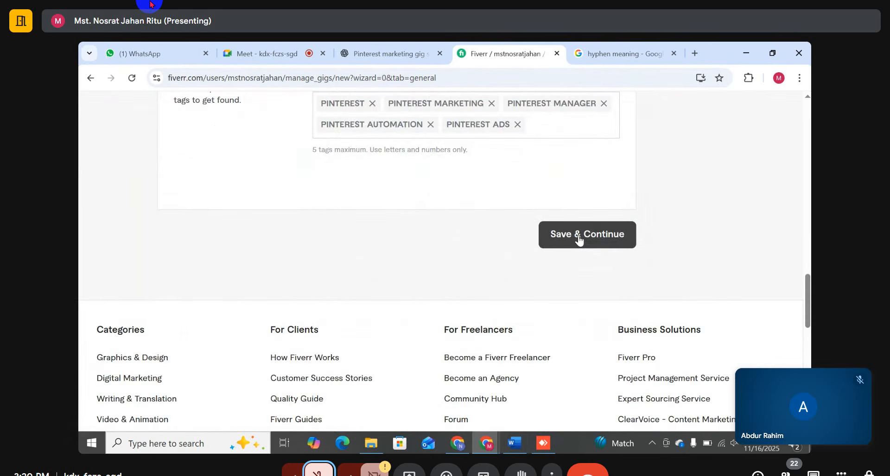
pyautogui.scroll(20, 595, 260)
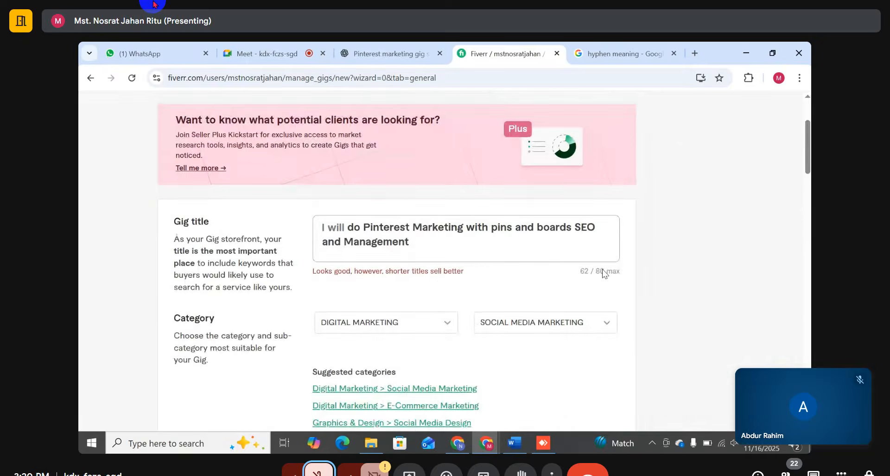
pyautogui.scroll(-10, 476, 259)
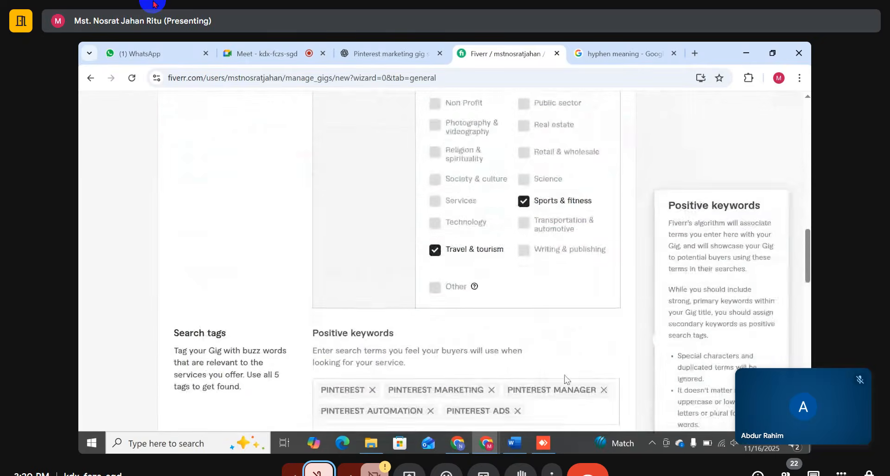
pyautogui.scroll(12, 557, 351)
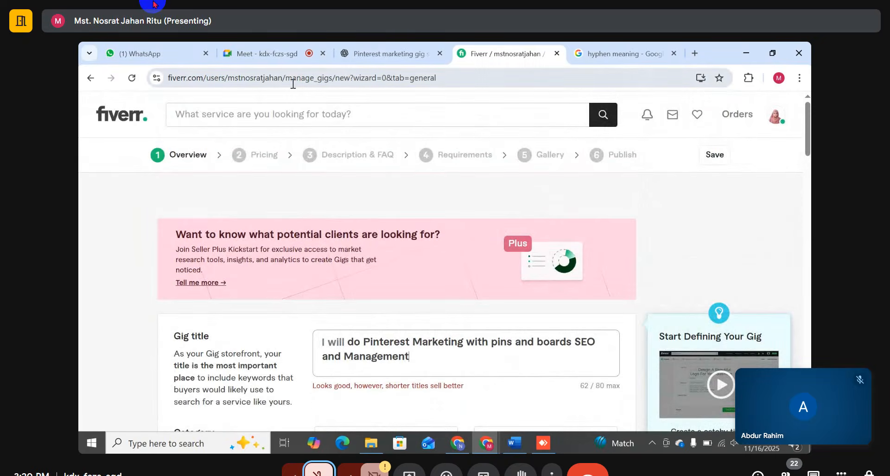
pyautogui.scroll(-15, 440, 195)
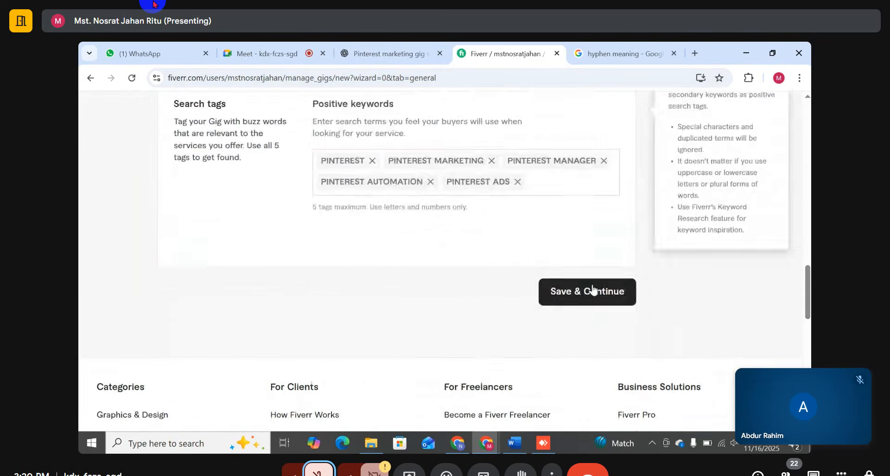
pyautogui.scroll(-1, 593, 290)
pyautogui.click(562, 233)
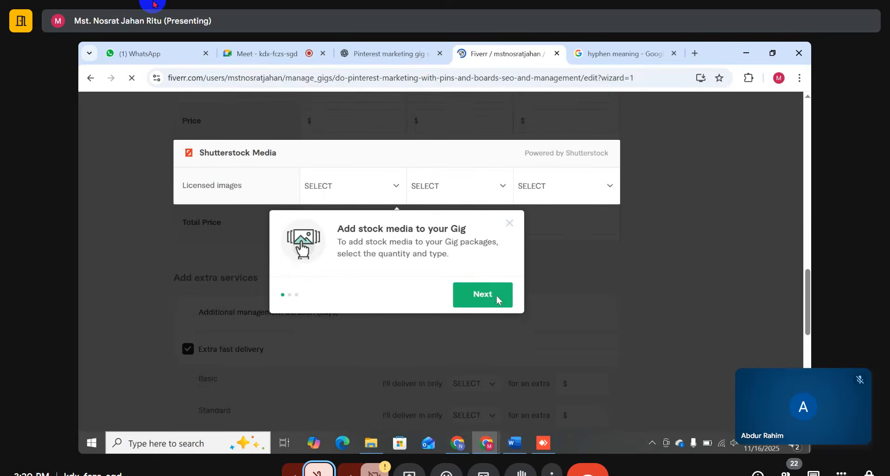
# Step: Go through the three stock media tips on the Pricing page and finish the tour
pyautogui.click(483, 299)
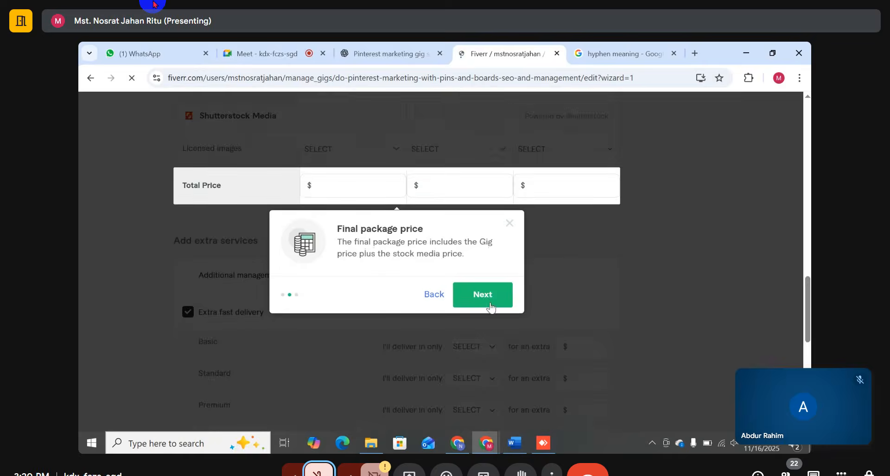
pyautogui.click(483, 301)
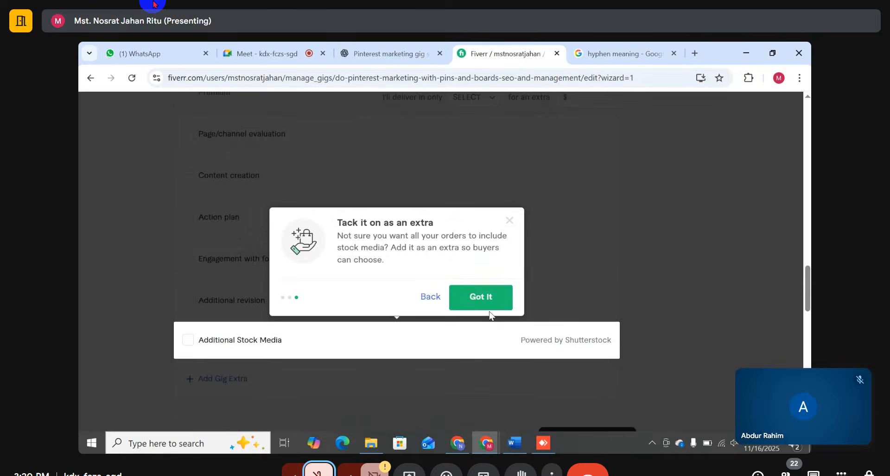
pyautogui.click(486, 300)
pyautogui.scroll(15, 457, 224)
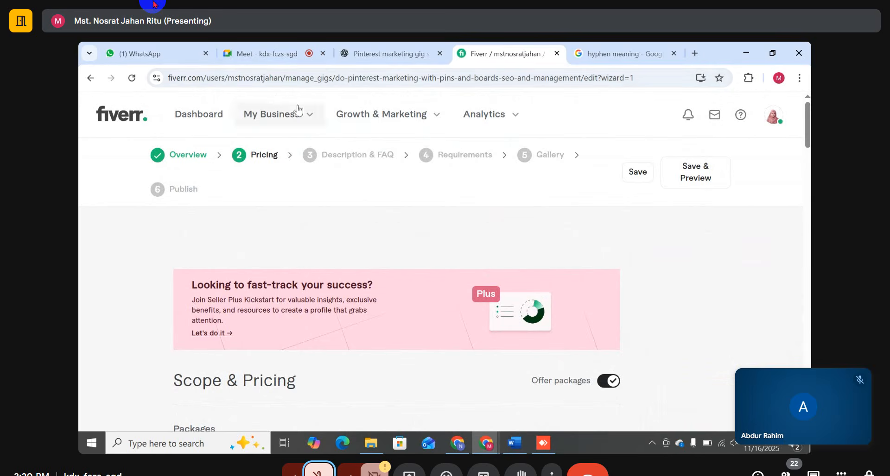
# Step: Highlight the gig slug "do-pinterest-marketing-with-pins-and-boards-seo-and-management" in the page URL
pyautogui.click(333, 78)
pyautogui.moveTo(334, 78); pyautogui.dragTo(287, 88)
pyautogui.click(314, 101)
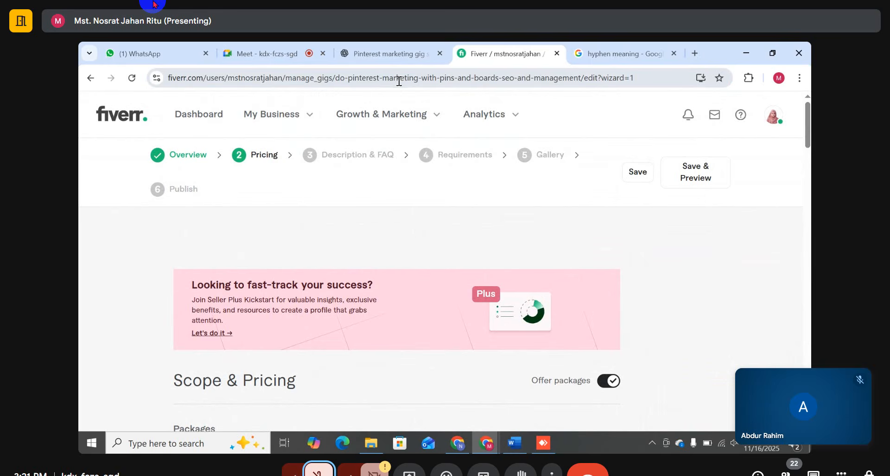
pyautogui.moveTo(336, 80); pyautogui.dragTo(599, 90)
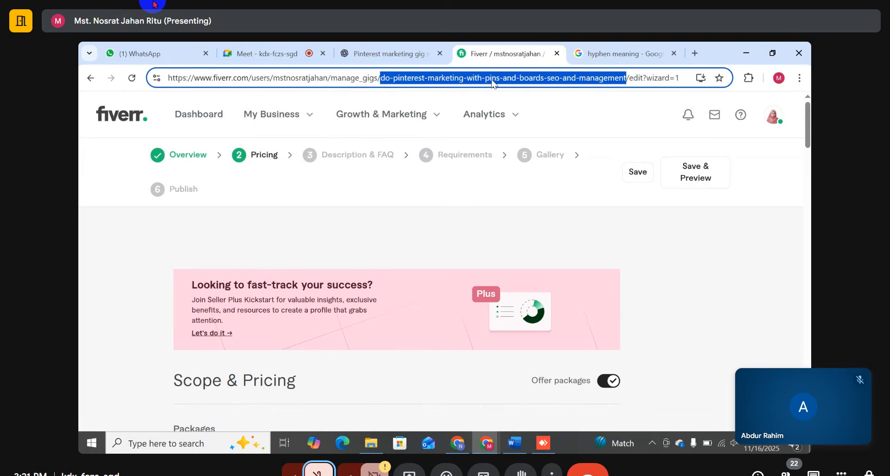
# Step: Reopen the gig's Overview to check its title and search tags, and save it again to return to Pricing
pyautogui.click(176, 159)
pyautogui.scroll(-5, 341, 315)
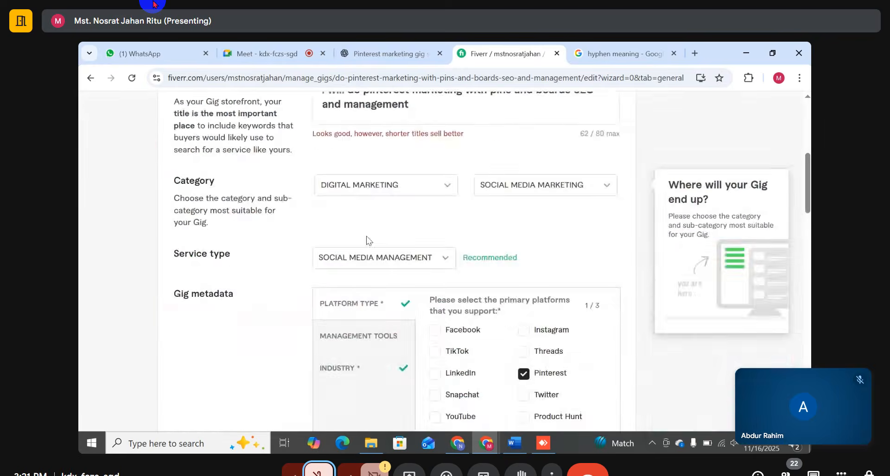
pyautogui.scroll(4, 450, 281)
pyautogui.moveTo(432, 334); pyautogui.dragTo(358, 331)
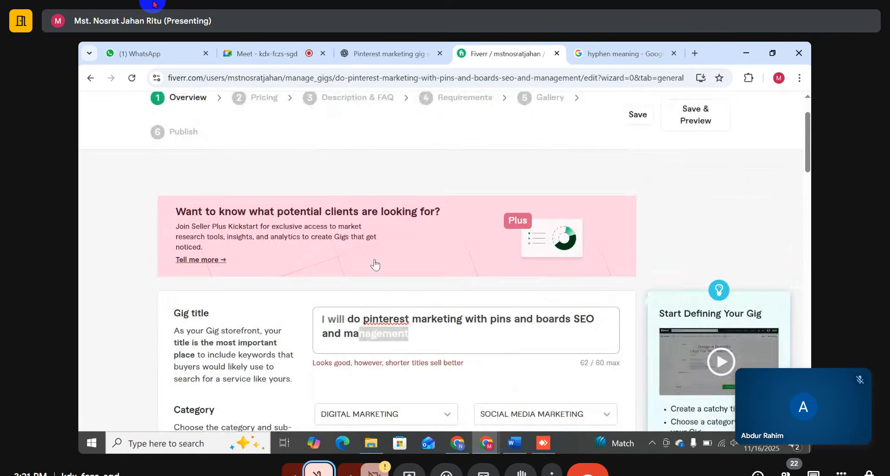
pyautogui.scroll(-10, 417, 280)
pyautogui.scroll(-5, 439, 292)
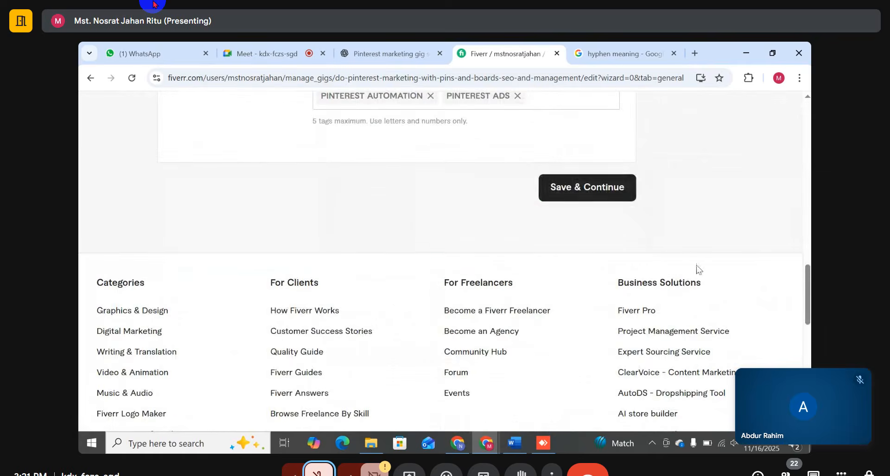
pyautogui.click(589, 190)
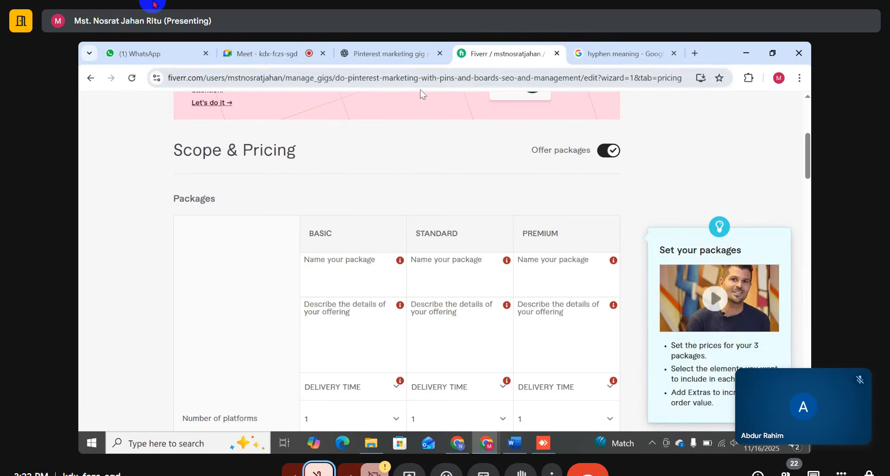
# Step: Look over the package table, switch off Offer packages to view the single-package layout, and switch it back on
pyautogui.scroll(-2, 495, 222)
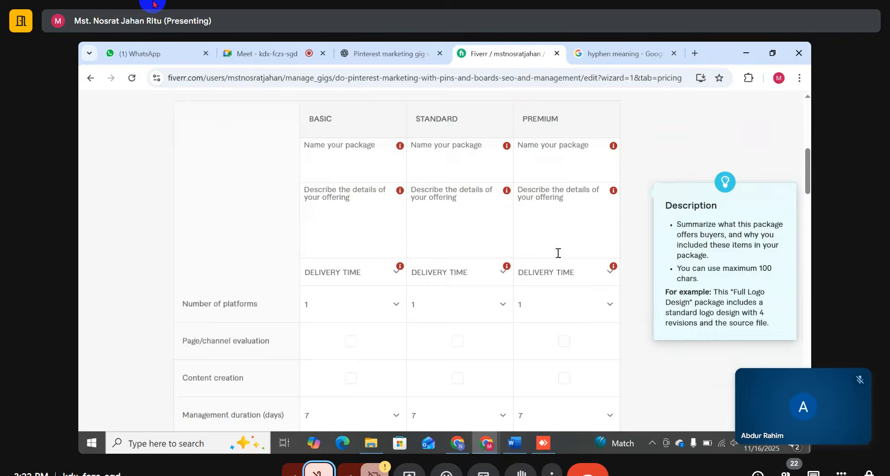
pyautogui.scroll(2, 558, 252)
pyautogui.scroll(-2, 350, 187)
pyautogui.scroll(3, 357, 187)
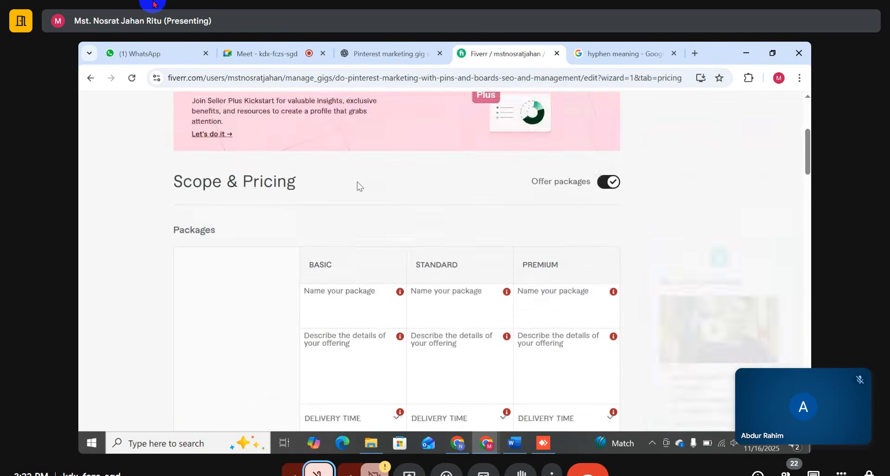
pyautogui.scroll(-1, 531, 278)
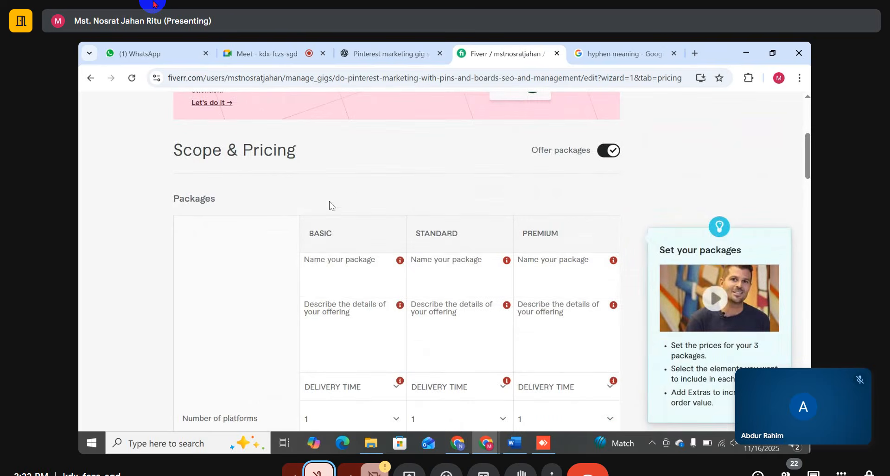
pyautogui.click(604, 156)
pyautogui.scroll(-3, 471, 260)
pyautogui.scroll(2, 477, 302)
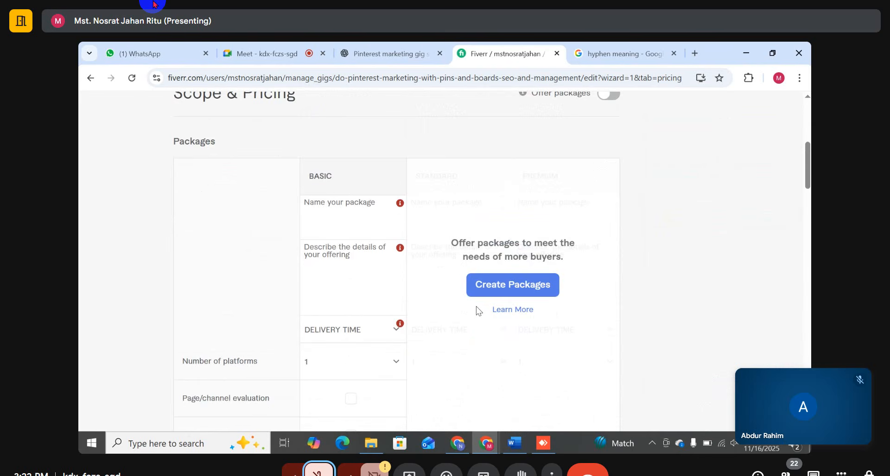
pyautogui.scroll(3, 637, 382)
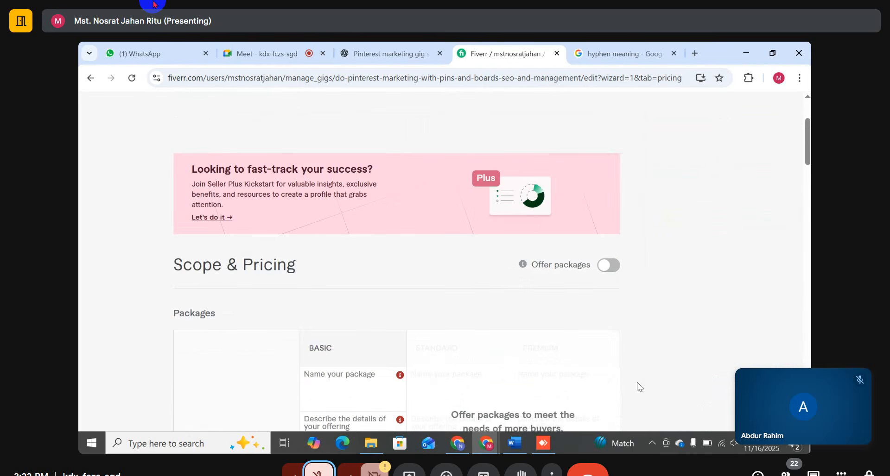
pyautogui.click(613, 271)
pyautogui.scroll(-3, 603, 278)
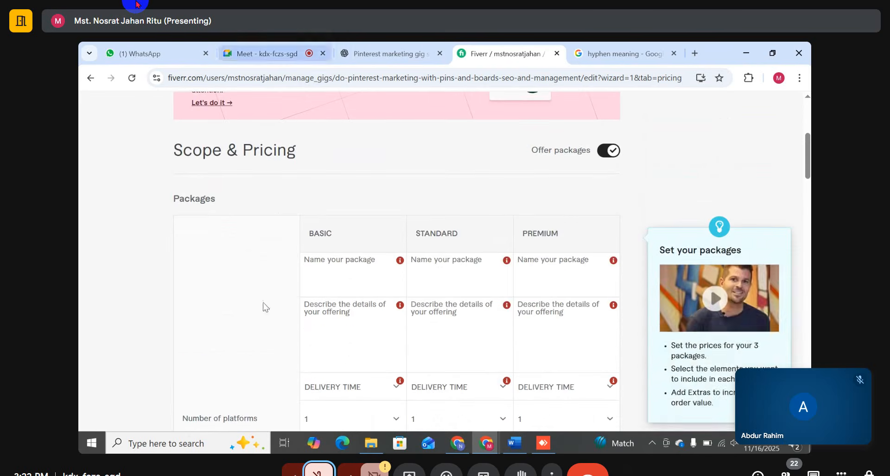
# Step: Look over the empty package table, and switch to the Word document to read its Silver and Gold package details
pyautogui.click(357, 264)
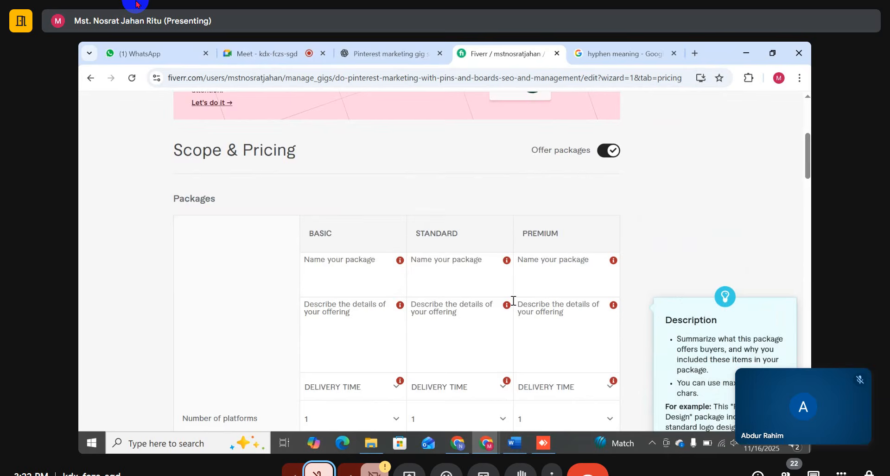
pyautogui.scroll(-3, 513, 301)
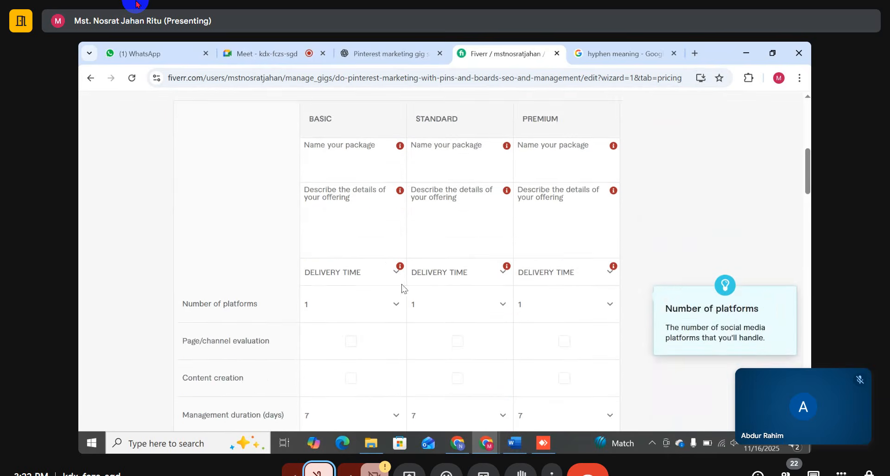
pyautogui.scroll(1, 453, 199)
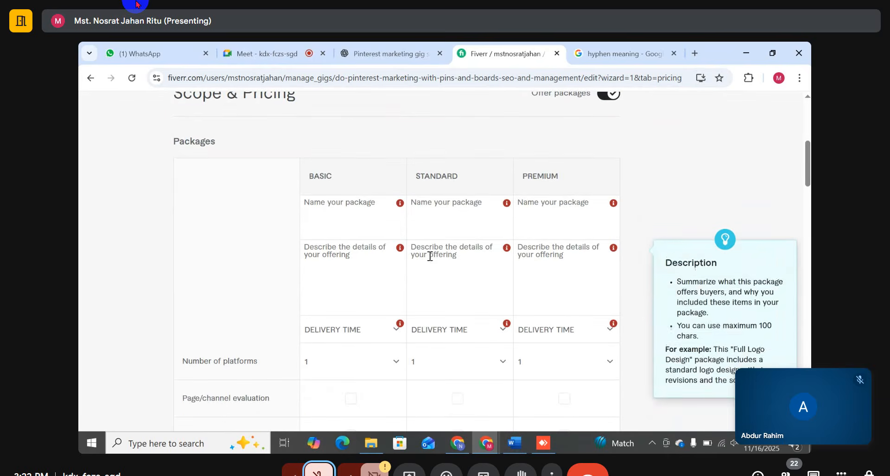
pyautogui.click(514, 445)
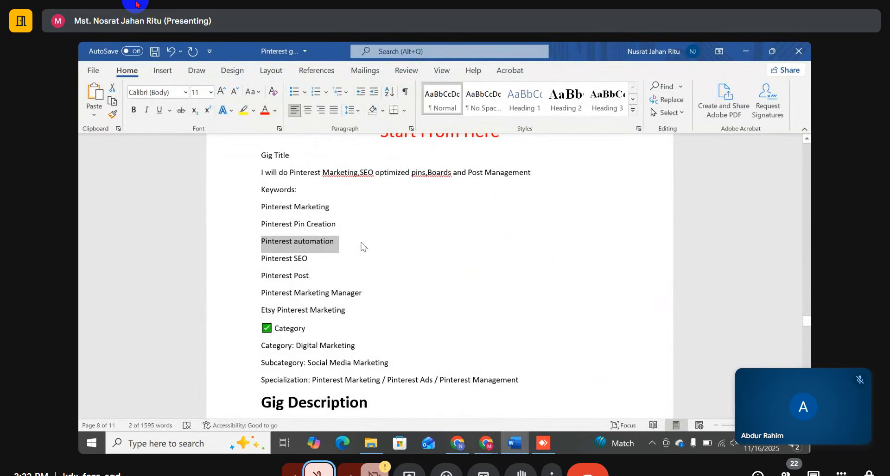
pyautogui.scroll(-3, 363, 247)
pyautogui.scroll(-10, 364, 240)
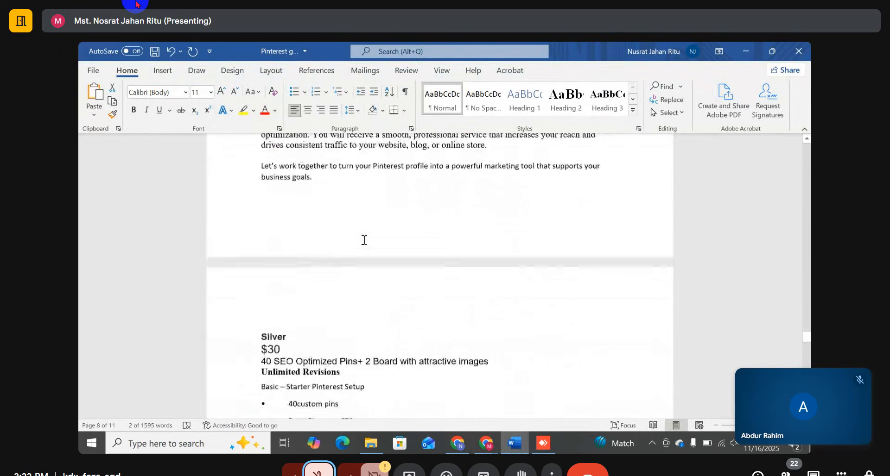
pyautogui.scroll(3, 330, 240)
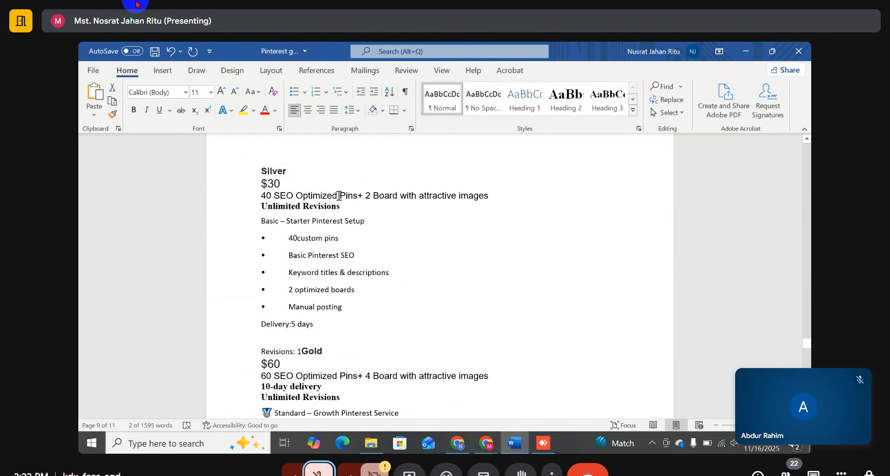
pyautogui.scroll(-5, 336, 208)
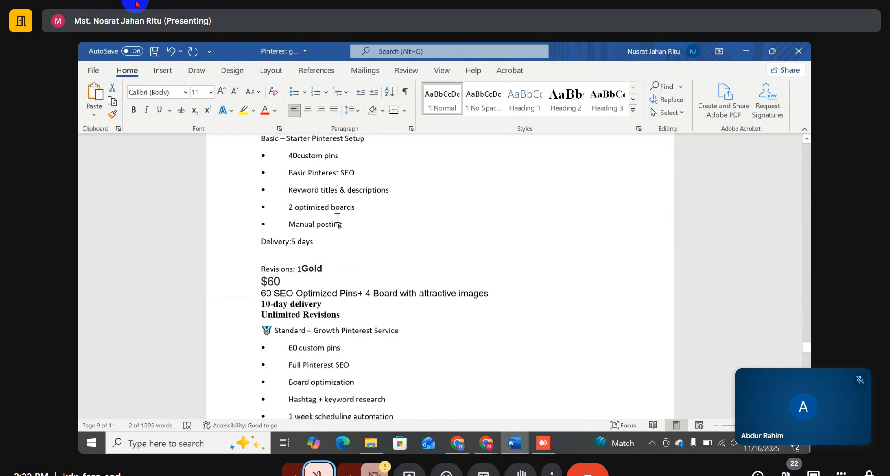
pyautogui.scroll(5, 339, 217)
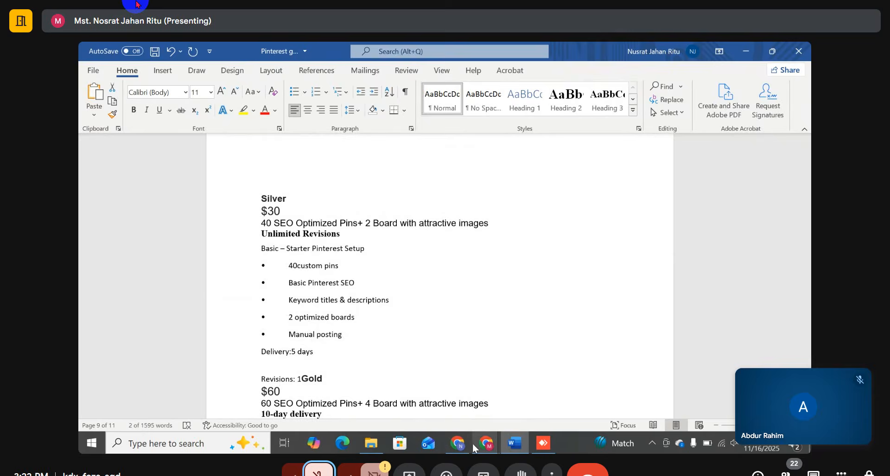
# Step: Return to the Fiverr Pricing page and name the Basic, Standard and Premium packages SILVER, GOLD and DIAMOND
pyautogui.moveTo(487, 440)
pyautogui.click(424, 399)
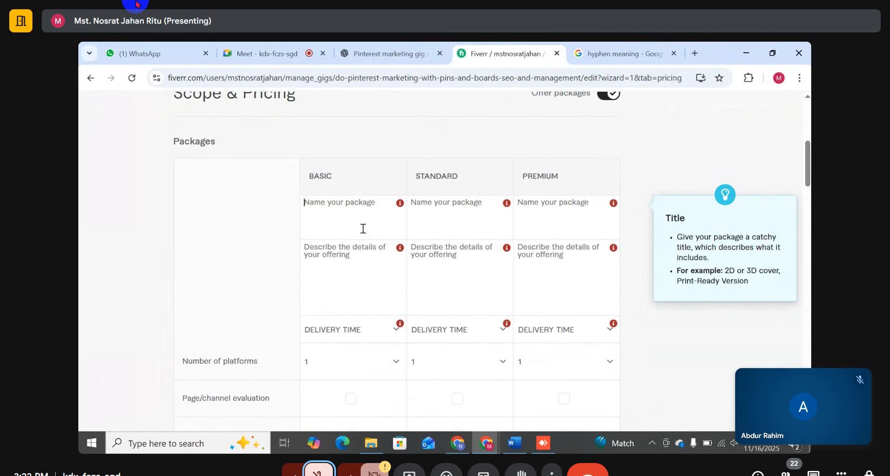
pyautogui.write('SILVER')
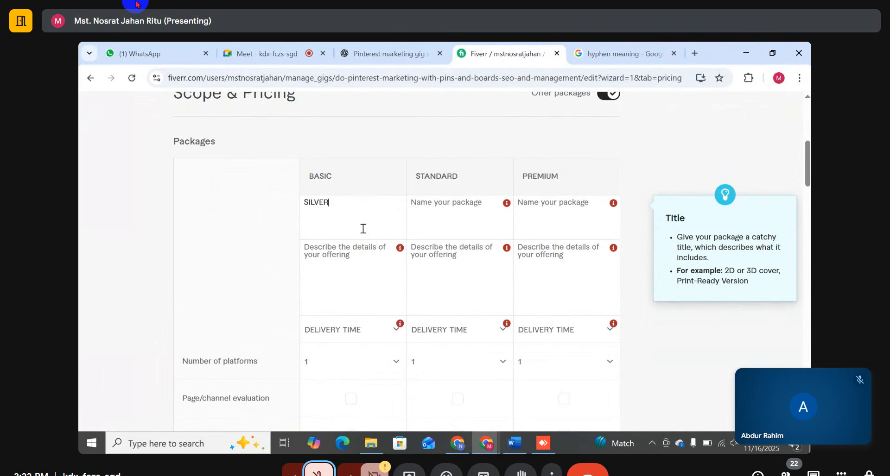
pyautogui.click(476, 218)
pyautogui.write('GOLD')
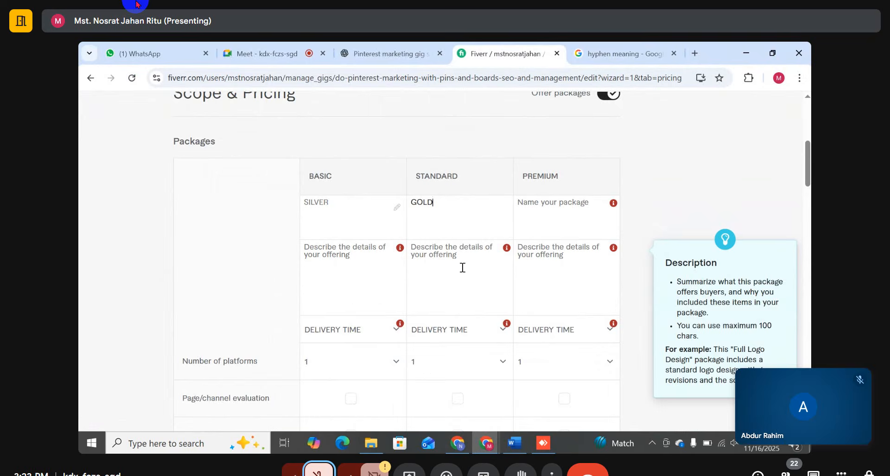
pyautogui.click(541, 204)
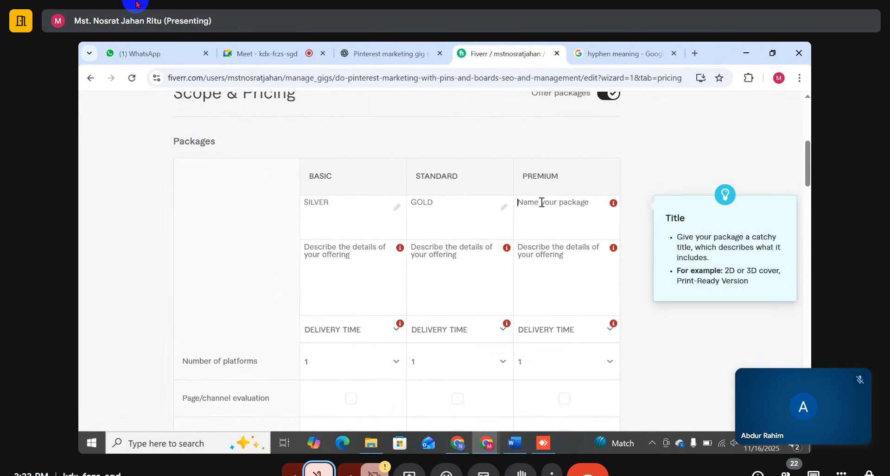
pyautogui.click(505, 281)
pyautogui.write('DIA')
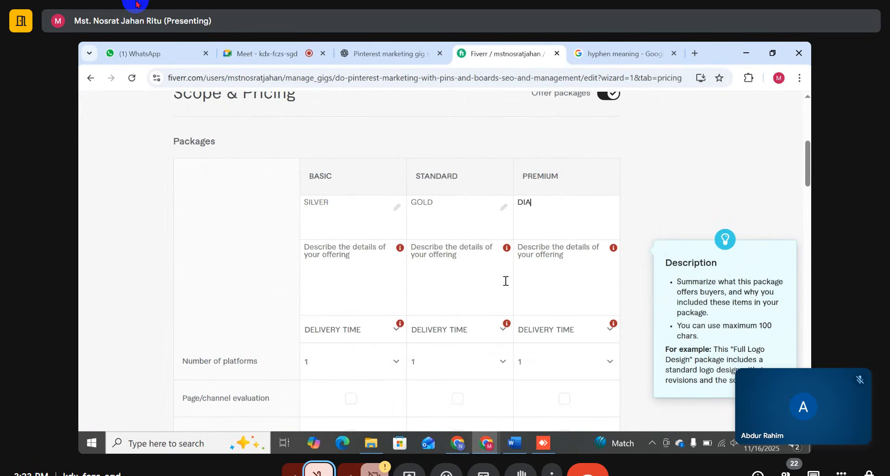
pyautogui.write('MOND')
pyautogui.click(453, 224)
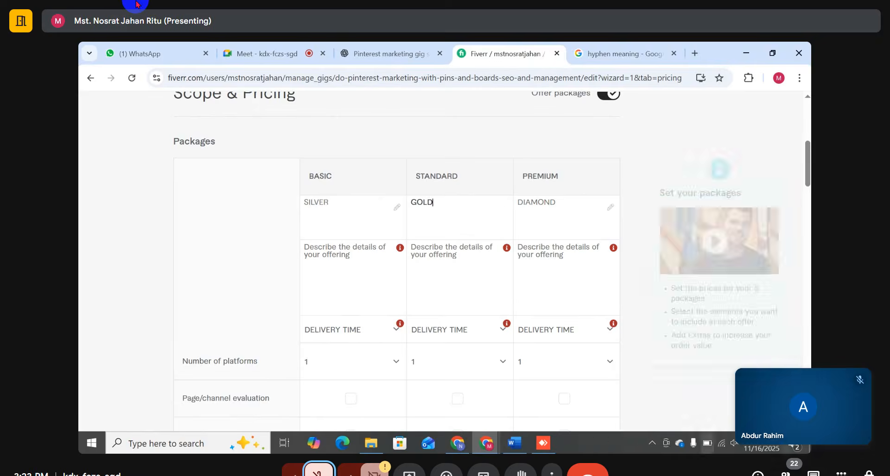
# Step: Consult the Silver package block in the Word document, highlighting its lines, and return to the Basic package description on Fiverr
pyautogui.click(321, 262)
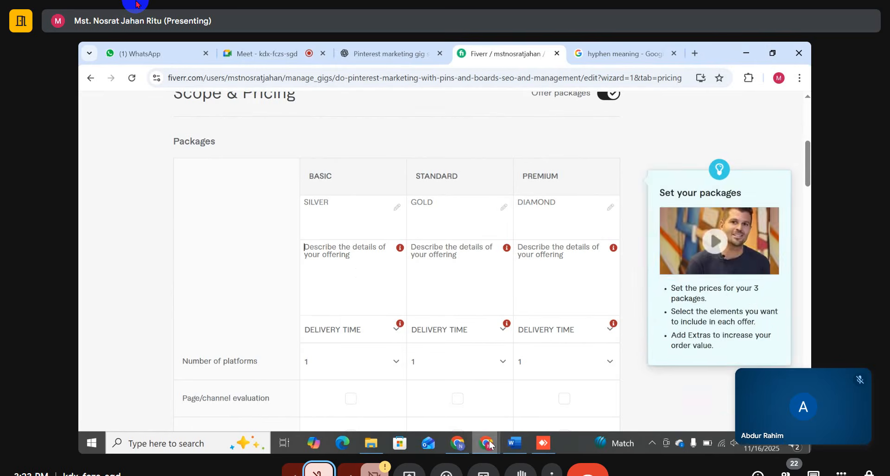
pyautogui.click(514, 444)
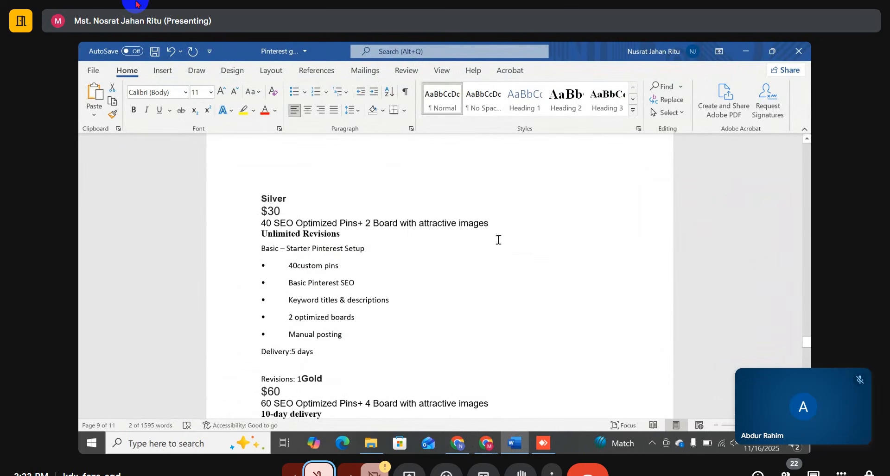
pyautogui.moveTo(493, 225); pyautogui.dragTo(387, 223)
pyautogui.click(395, 238)
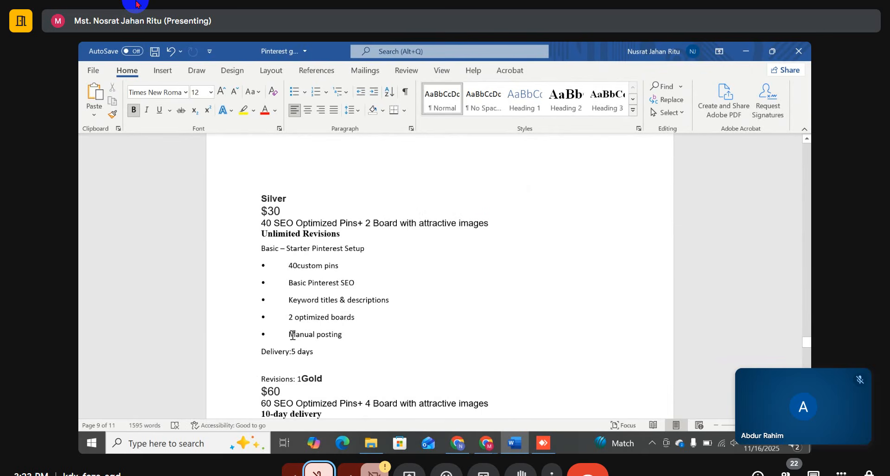
pyautogui.moveTo(304, 351); pyautogui.dragTo(244, 198)
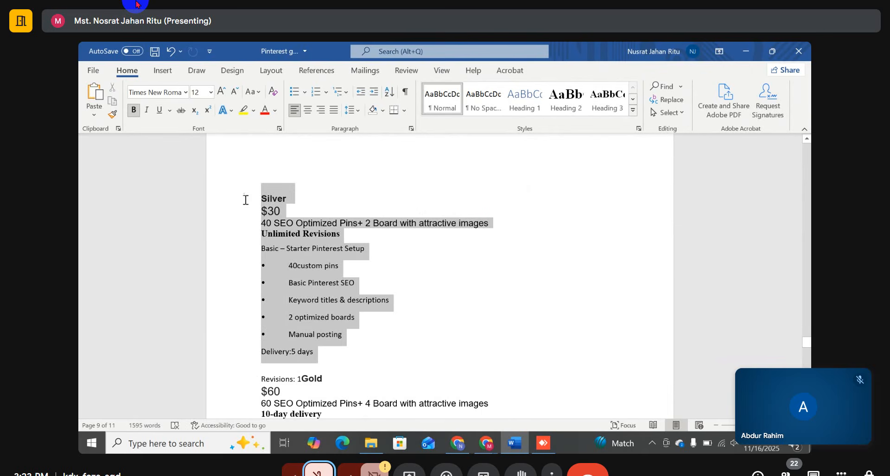
pyautogui.click(423, 311)
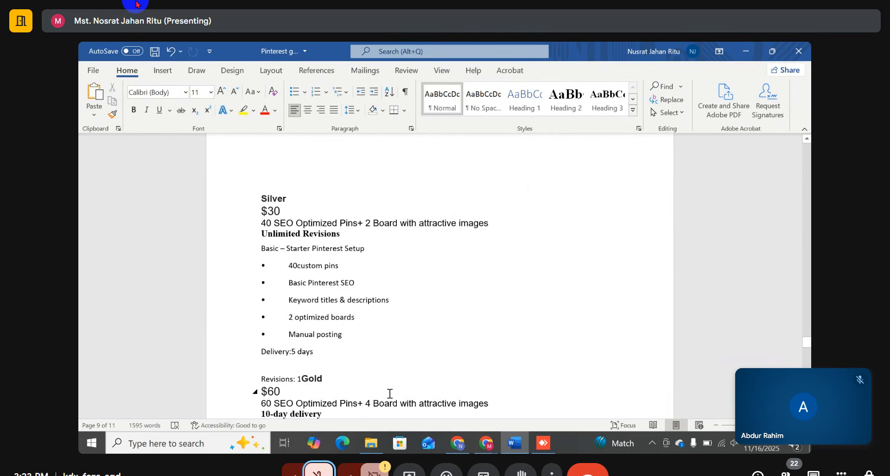
pyautogui.moveTo(371, 443)
pyautogui.click(350, 266)
pyautogui.click(357, 284)
pyautogui.click(510, 443)
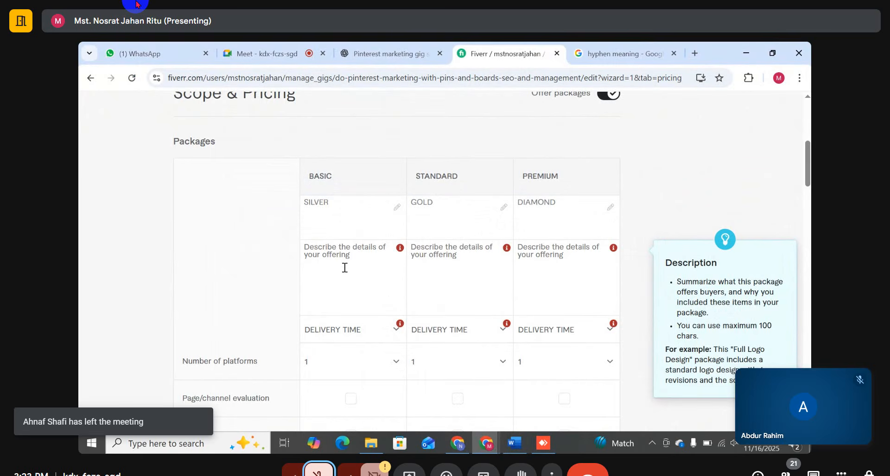
# Step: Start the Basic package description with "Entire Account Setup"
pyautogui.write('eff')
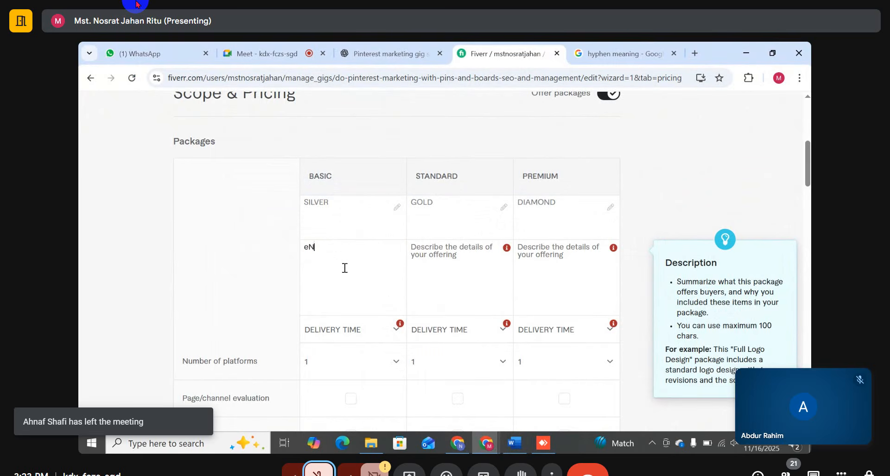
pyautogui.press('BackSpace')
pyautogui.press('BackSpace')
pyautogui.press('BackSpace')
pyautogui.write('Entire A')
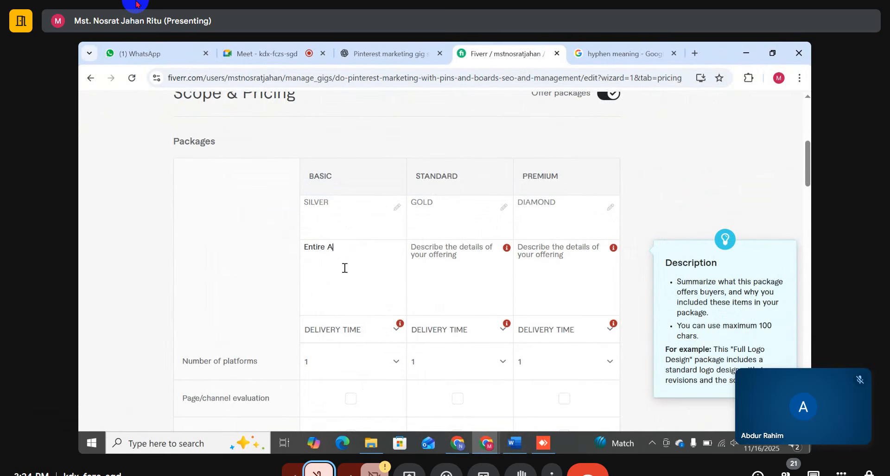
pyautogui.write('ccount Setip')
pyautogui.press('BackSpace')
pyautogui.press('BackSpace')
pyautogui.write('up')
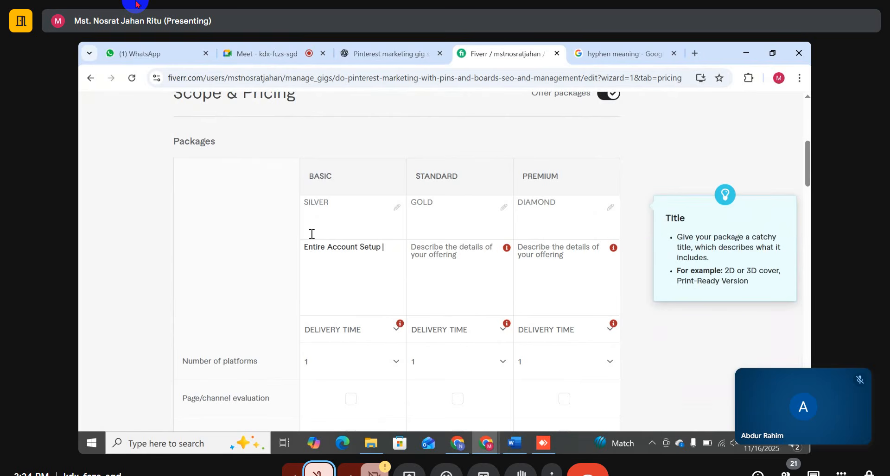
# Step: Continue the Basic package description with "with 20 pins & 5 boards"
pyautogui.write(' with')
pyautogui.write(' 40')
pyautogui.write(' pins')
pyautogui.press('BackSpace')
pyautogui.press('BackSpace')
pyautogui.press('BackSpace')
pyautogui.press('BackSpace')
pyautogui.press('BackSpace')
pyautogui.press('BackSpace')
pyautogui.press('BackSpace')
pyautogui.write('20')
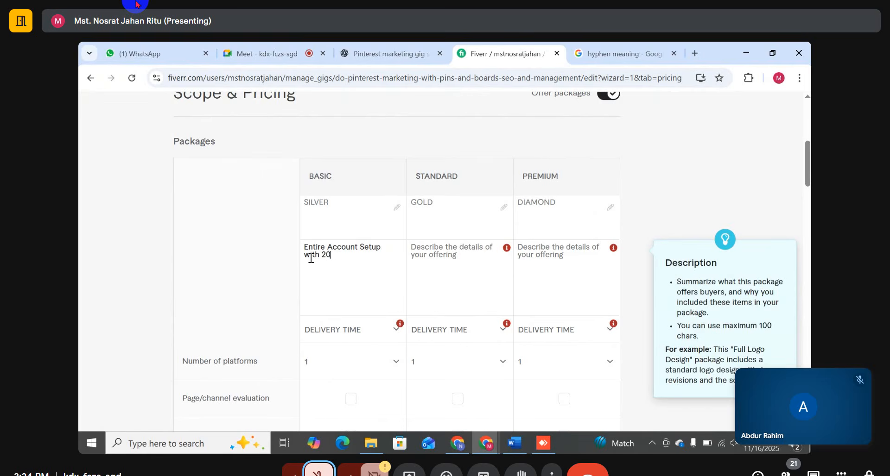
pyautogui.write(' pins')
pyautogui.write(' and')
pyautogui.press('BackSpace')
pyautogui.press('BackSpace')
pyautogui.press('BackSpace')
pyautogui.write('& 5 boards')
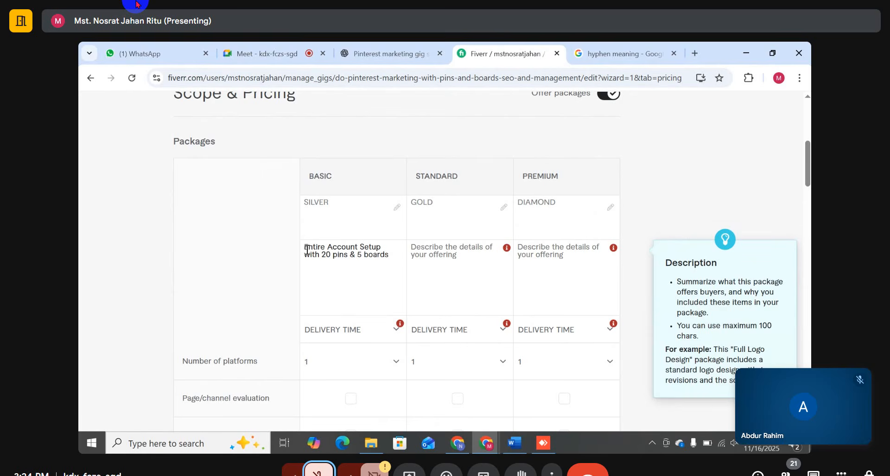
# Step: Insert "7 Management" at the beginning of the Basic package description
pyautogui.write('7 \\m')
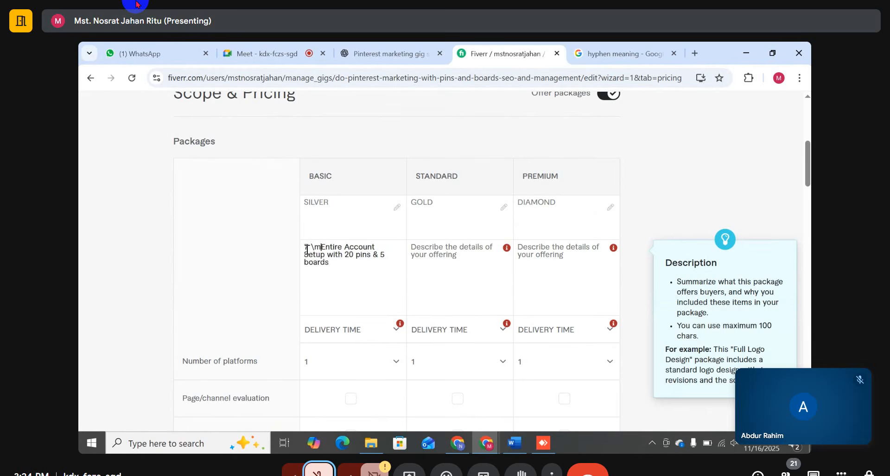
pyautogui.press('BackSpace')
pyautogui.press('BackSpace')
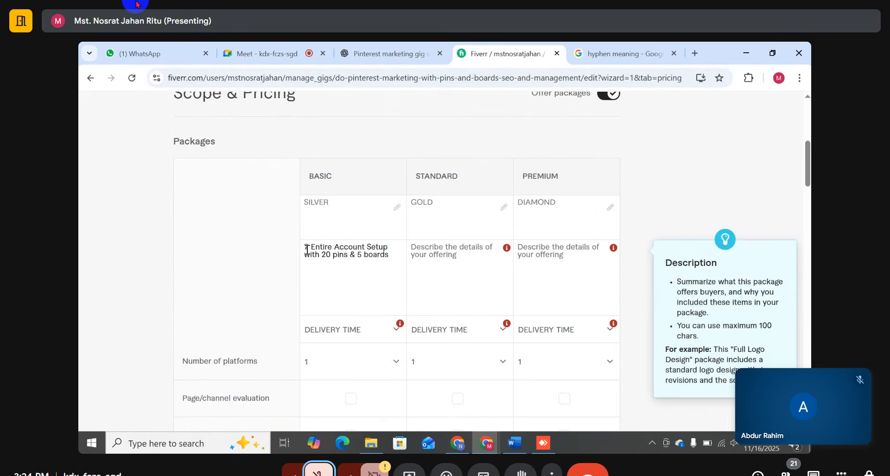
pyautogui.write('Ma')
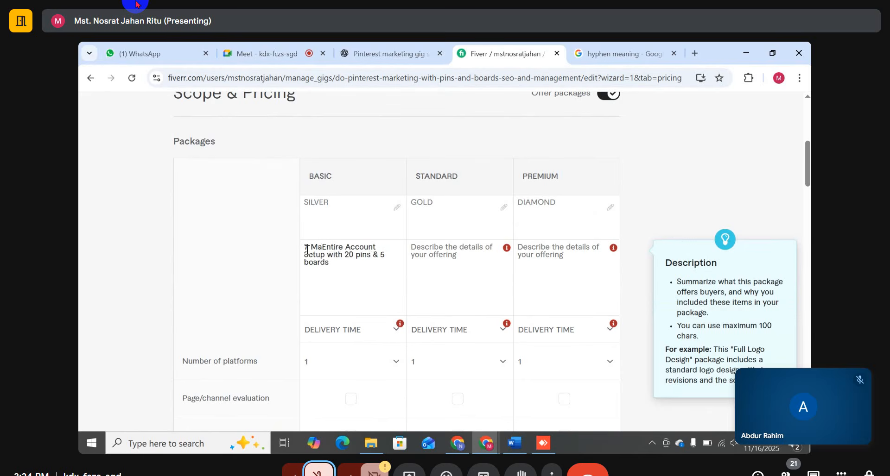
pyautogui.write('nagement')
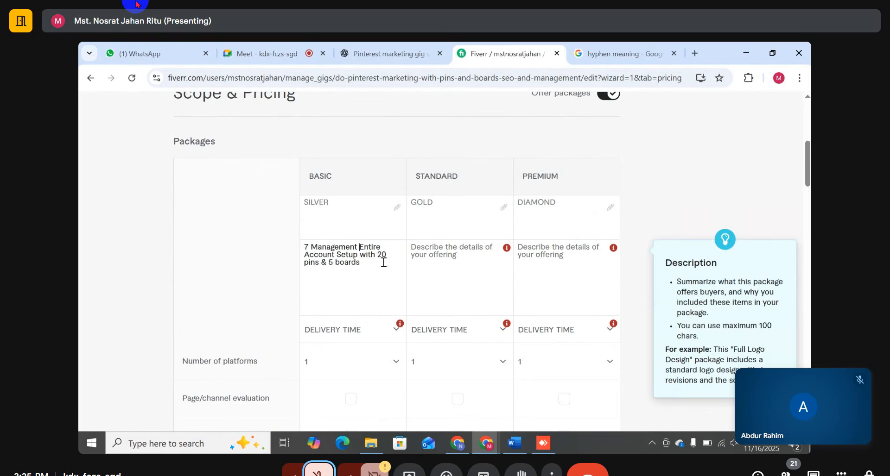
# Step: Remove "Setup" from the Basic package description and insert "Days" after the 7
pyautogui.moveTo(361, 254); pyautogui.dragTo(334, 255)
pyautogui.press('BackSpace')
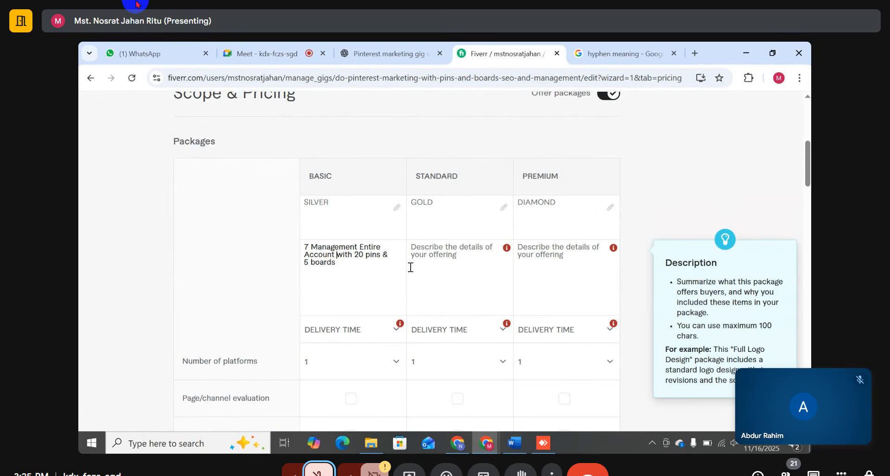
pyautogui.click(308, 247)
pyautogui.write('Days')
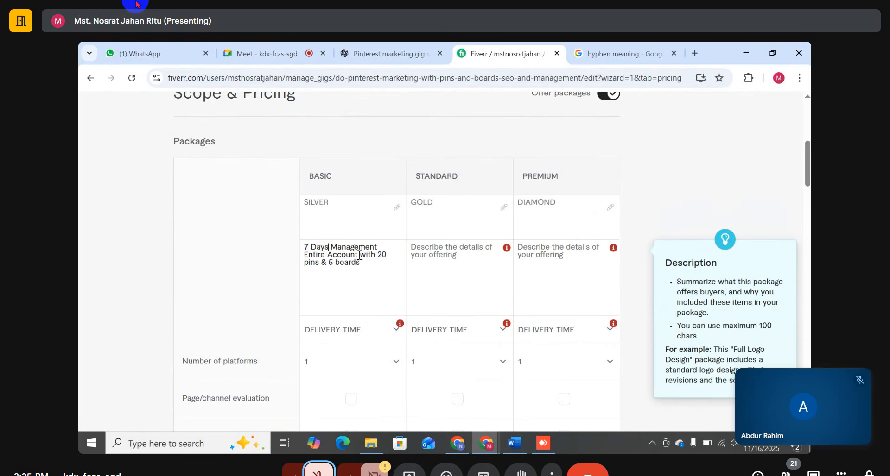
# Step: Move "Entire Account" in front of "Management" so the Basic description reads "7 Days Entire Account Management with 20 pins & 5 boards"
pyautogui.moveTo(359, 257); pyautogui.dragTo(313, 253)
pyautogui.hotkey('ctrl', 'c')
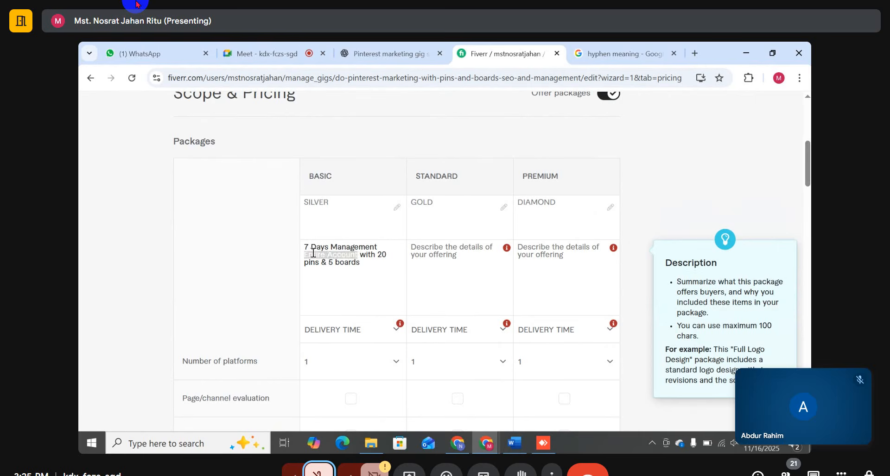
pyautogui.press('BackSpace')
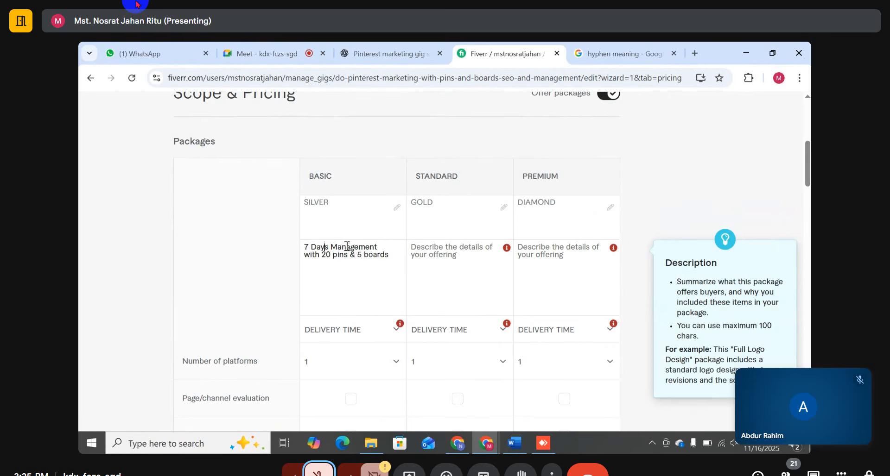
pyautogui.click(329, 248)
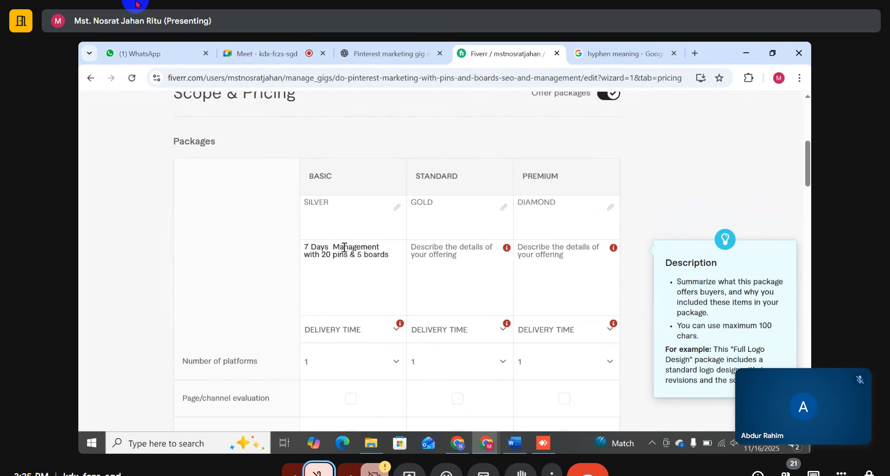
pyautogui.hotkey('ctrl', 'v')
pyautogui.click(383, 195)
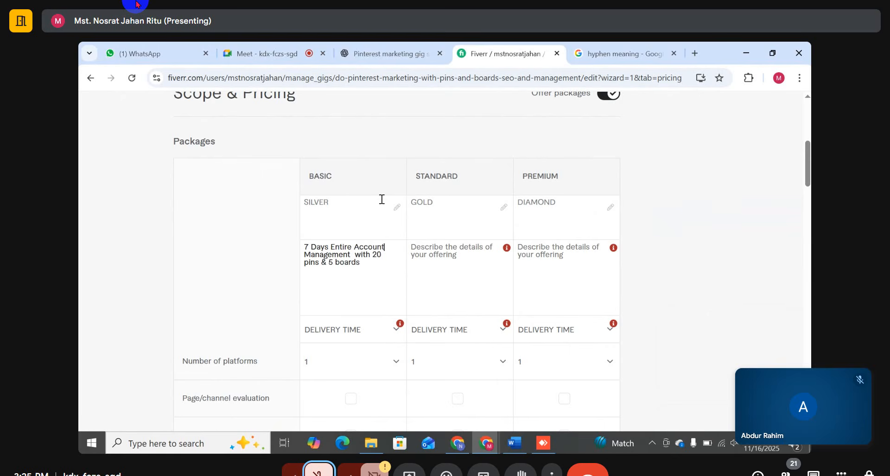
# Step: Copy the complete Basic package description into the Standard and Premium package descriptions
pyautogui.click(369, 274)
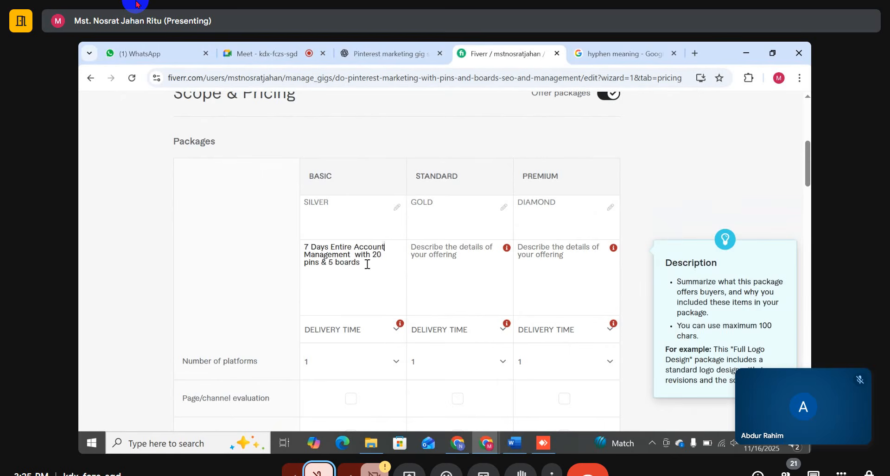
pyautogui.moveTo(365, 264); pyautogui.dragTo(296, 252)
pyautogui.hotkey('ctrl', 'c')
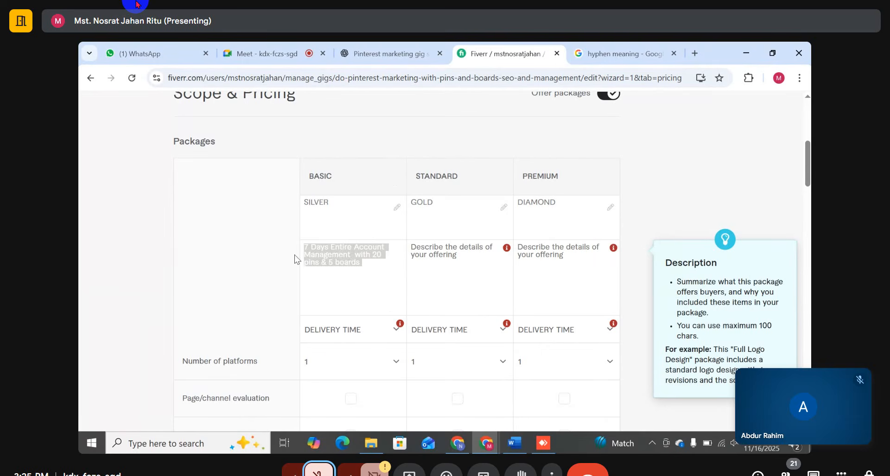
pyautogui.click(414, 264)
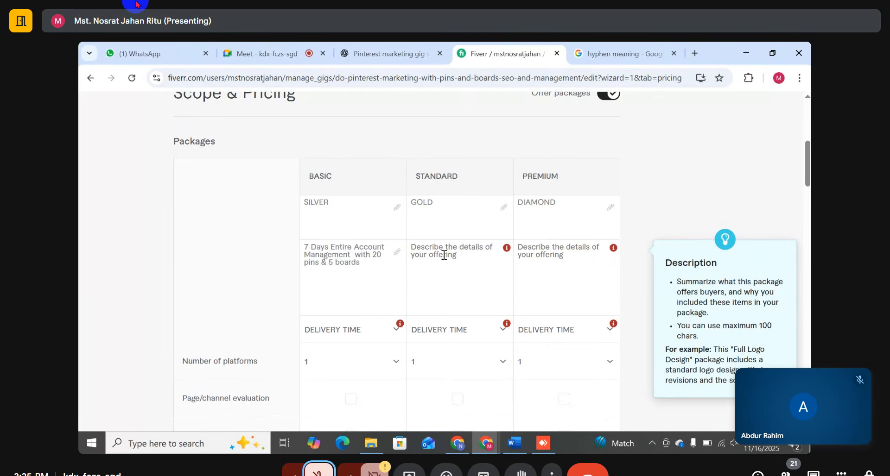
pyautogui.hotkey('ctrl', 'v')
pyautogui.click(534, 261)
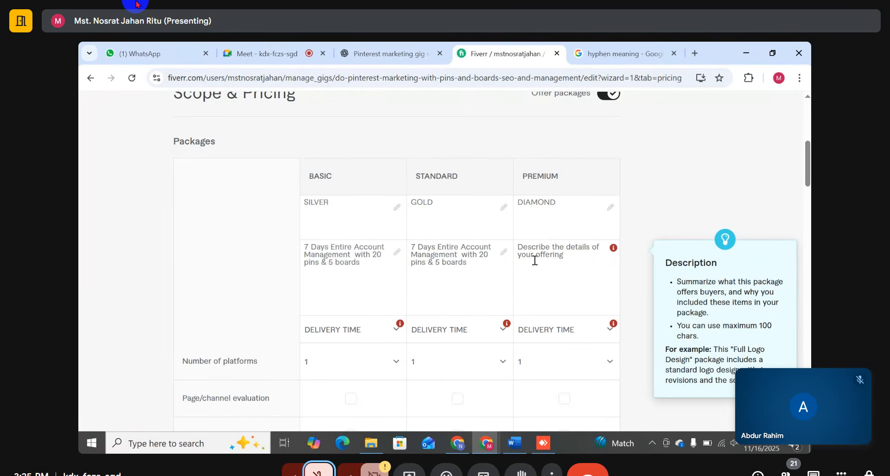
pyautogui.hotkey('ctrl', 'v')
# Step: Change the duration in the Standard description to 14 Days and in the Premium description to 30 Days
pyautogui.click(417, 247)
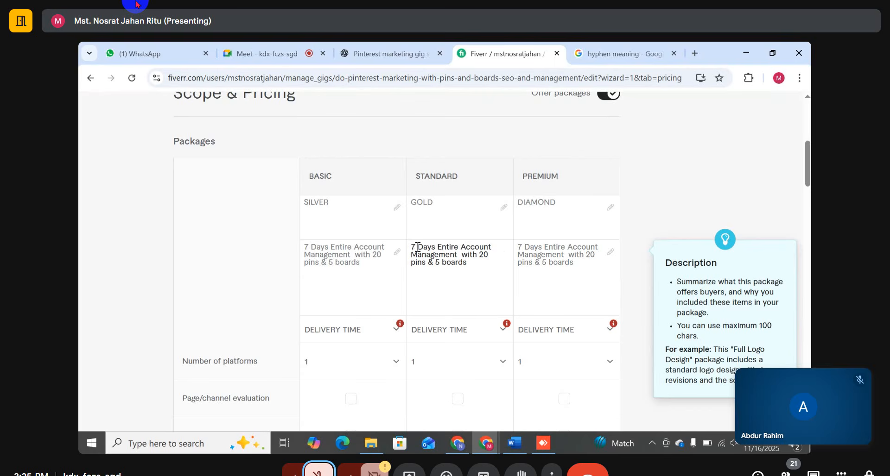
pyautogui.press('BackSpace')
pyautogui.write('14')
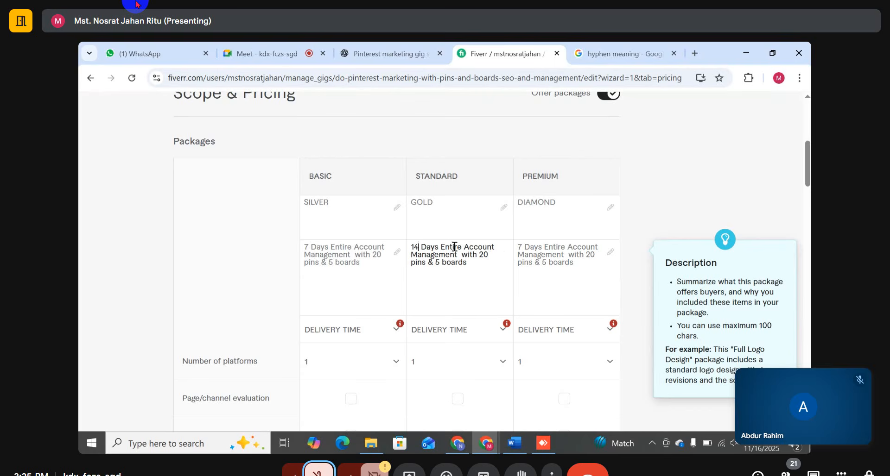
pyautogui.click(521, 249)
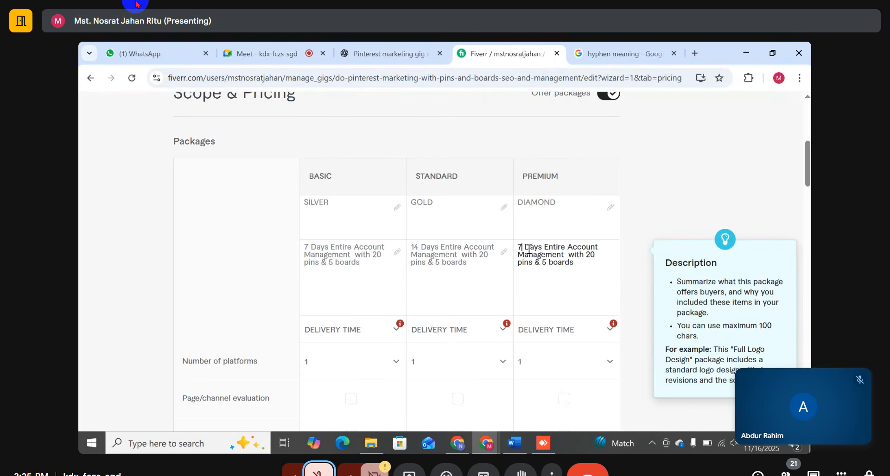
pyautogui.press('BackSpace')
pyautogui.press('BackSpace')
pyautogui.write('30')
# Step: Set the Standard description's quantities to 45 pins and 11 boards
pyautogui.click(487, 257)
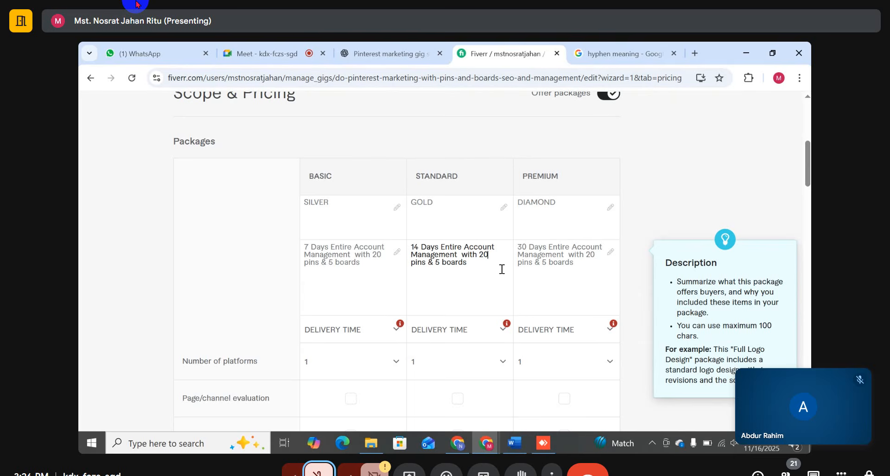
pyautogui.press('BackSpace')
pyautogui.press('BackSpace')
pyautogui.write('45')
pyautogui.click(440, 262)
pyautogui.press('BackSpace')
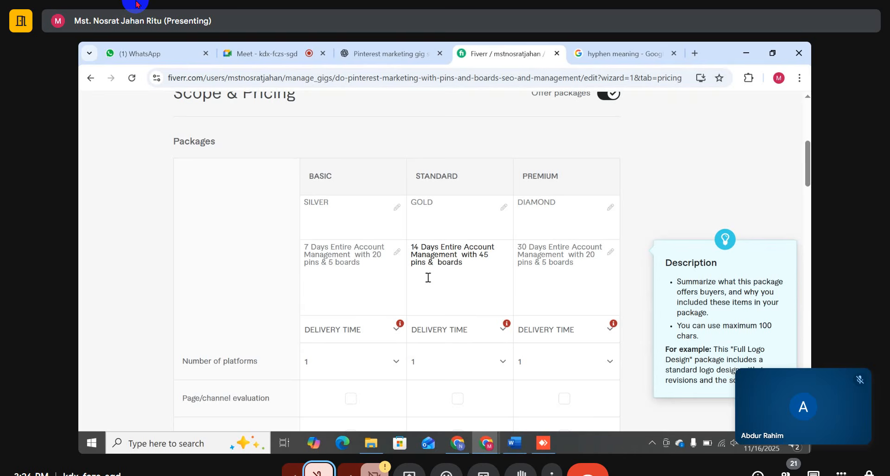
pyautogui.write('7')
pyautogui.press('BackSpace')
pyautogui.press('BackSpace')
pyautogui.write('11')
pyautogui.click(474, 260)
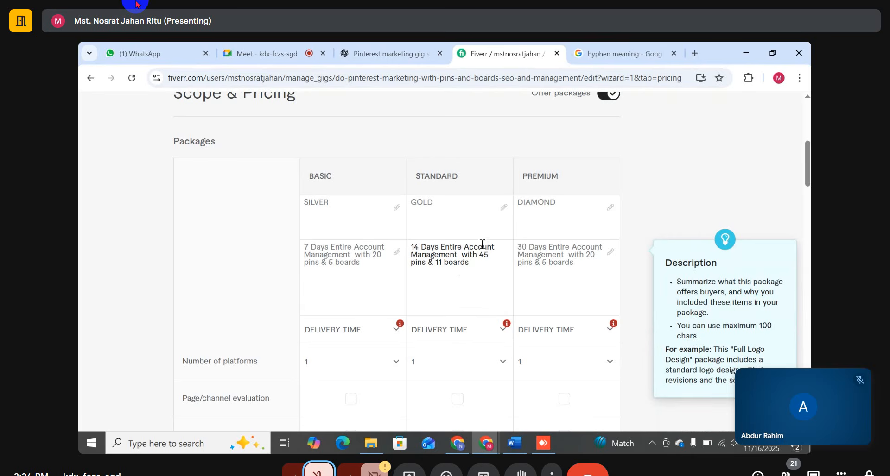
# Step: Set the Premium description's quantities to 100 pins and 20 boards
pyautogui.click(533, 253)
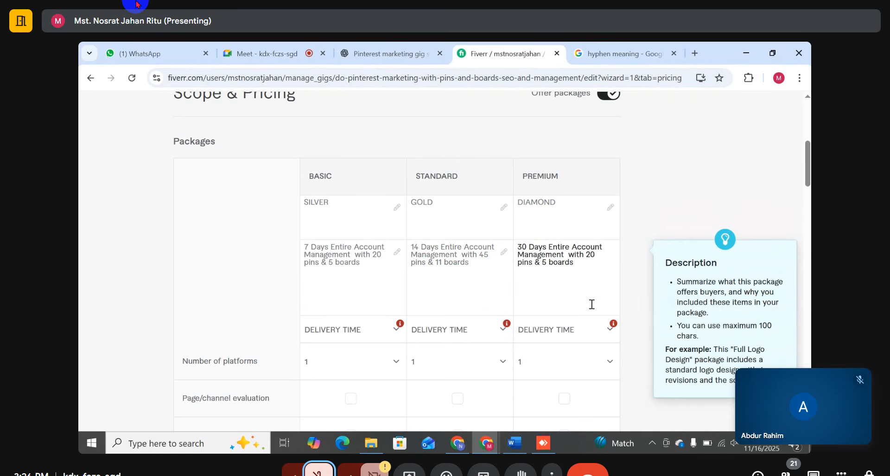
pyautogui.press('BackSpace')
pyautogui.press('BackSpace')
pyautogui.write('100')
pyautogui.click(549, 270)
pyautogui.press('BackSpace')
pyautogui.write('20')
pyautogui.click(591, 274)
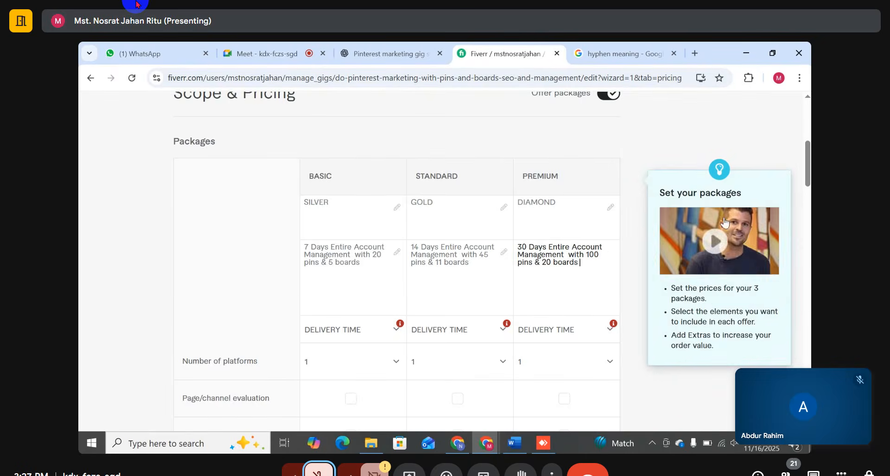
pyautogui.scroll(-3, 495, 221)
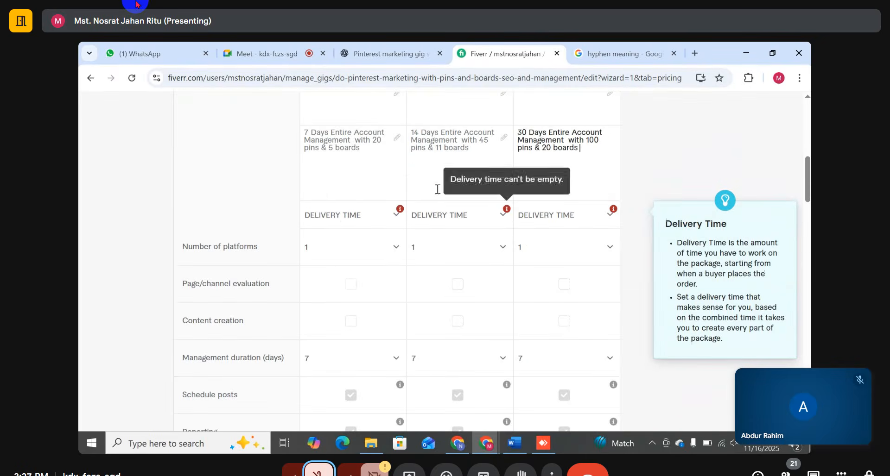
pyautogui.click(380, 227)
pyautogui.click(441, 163)
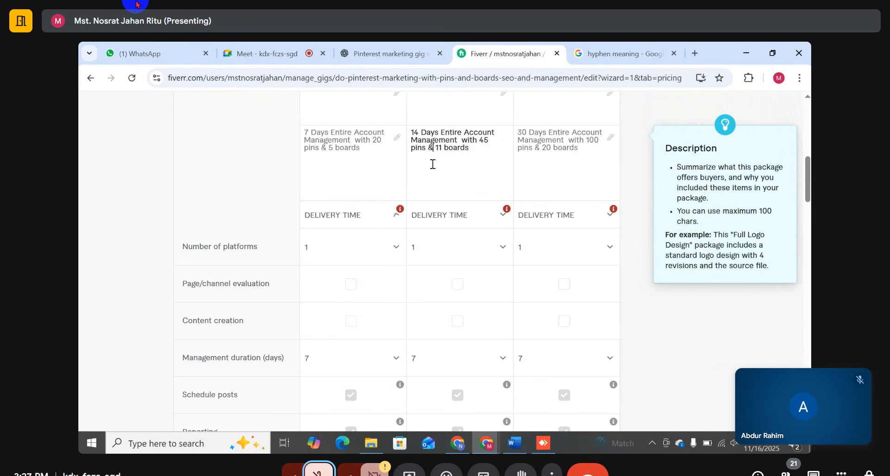
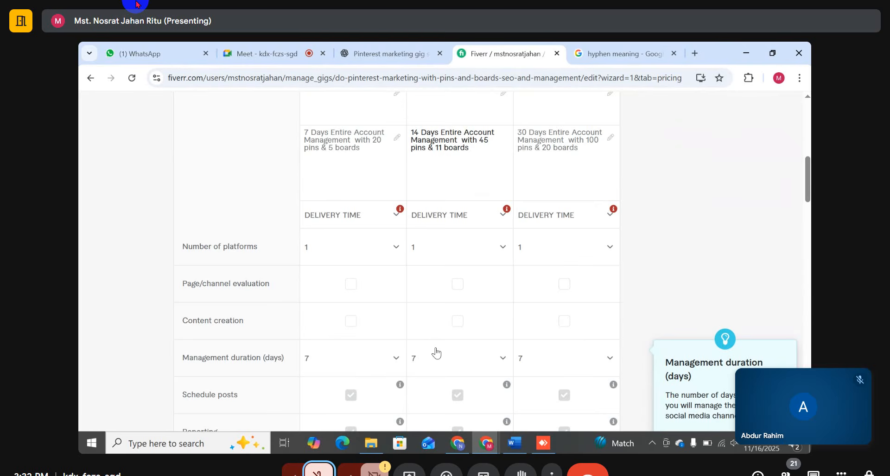
# Step: Open the Basic delivery time choices, check the Silver package's features and delivery time in the Word document, and return to the Fiverr gig
pyautogui.click(352, 225)
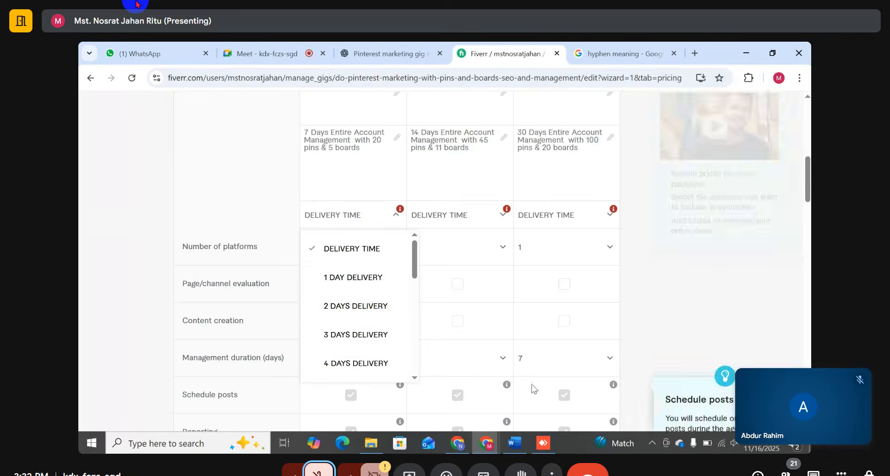
pyautogui.click(515, 444)
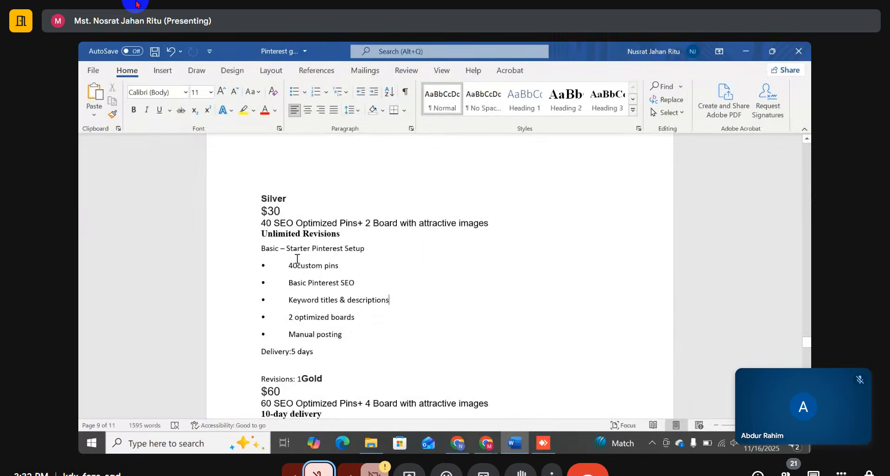
pyautogui.moveTo(320, 354); pyautogui.dragTo(291, 353)
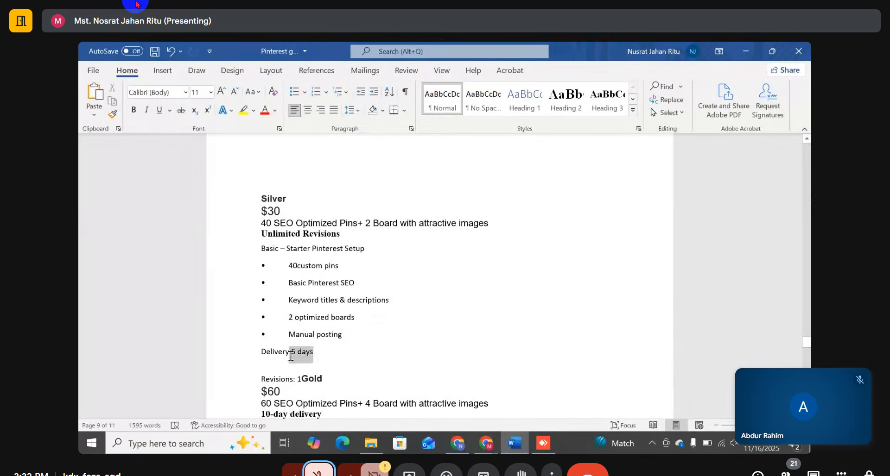
pyautogui.click(342, 342)
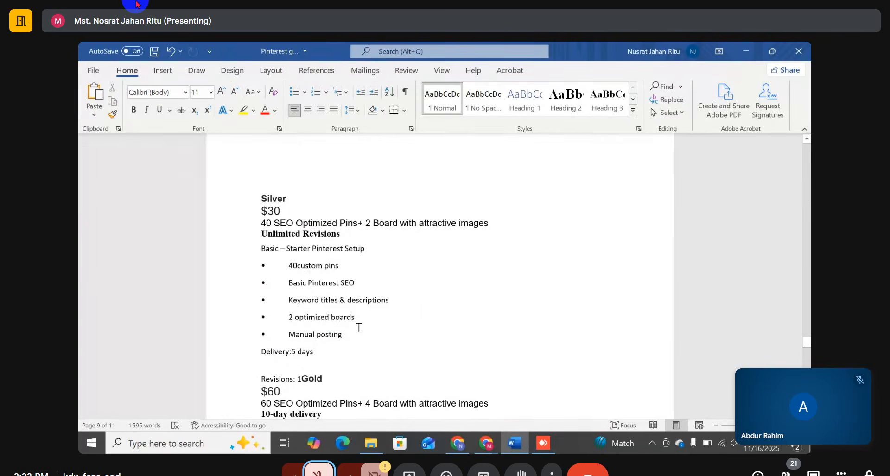
pyautogui.moveTo(357, 328); pyautogui.dragTo(246, 224)
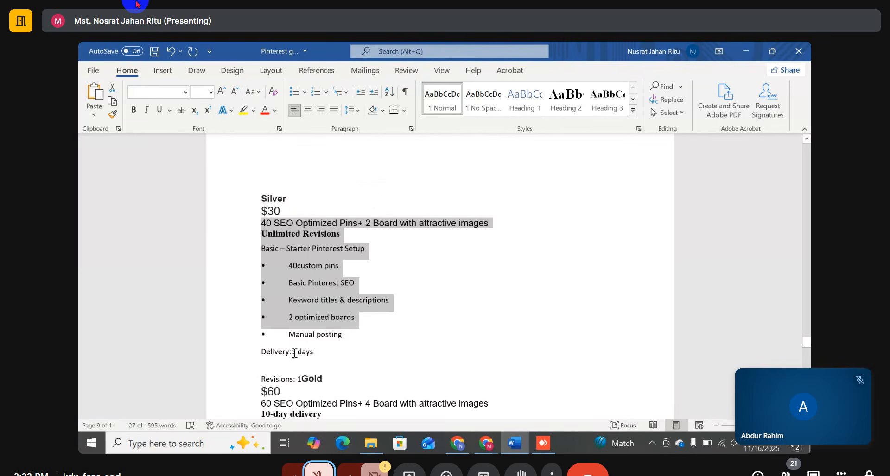
pyautogui.moveTo(294, 350); pyautogui.dragTo(256, 231)
pyautogui.click(324, 362)
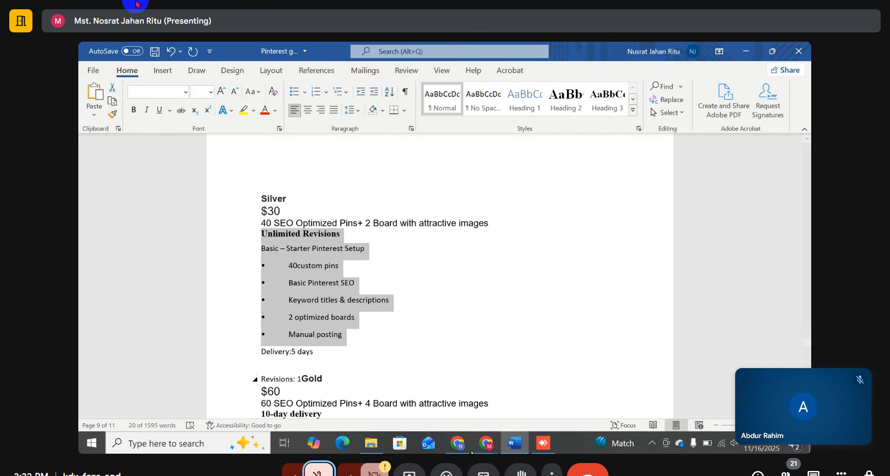
pyautogui.click(492, 447)
pyautogui.click(448, 404)
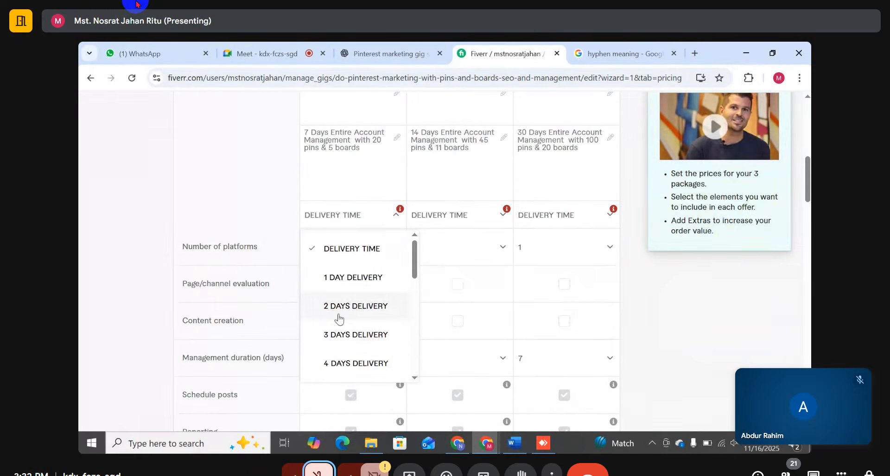
# Step: Set the Basic package's delivery time to 7 days
pyautogui.scroll(-3, 336, 312)
pyautogui.scroll(3, 347, 303)
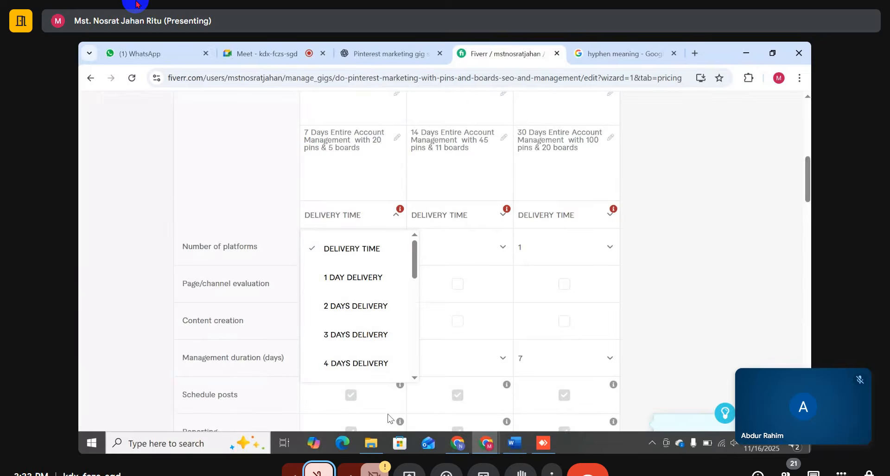
pyautogui.moveTo(383, 444)
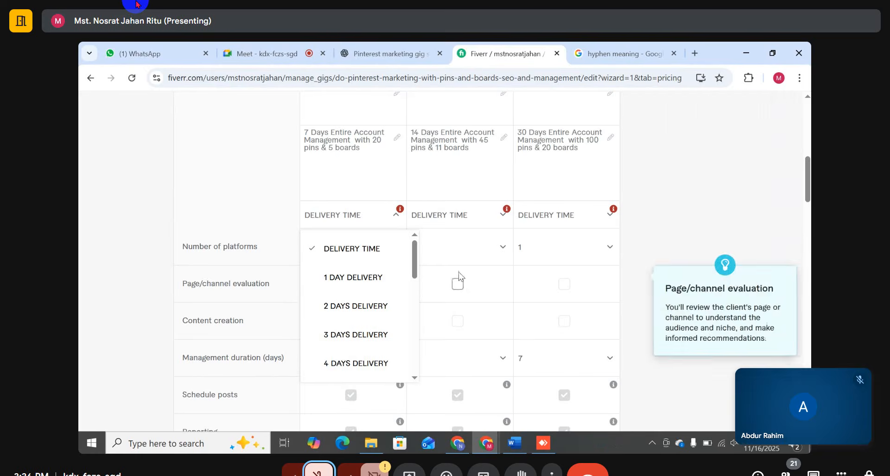
pyautogui.scroll(-4, 340, 323)
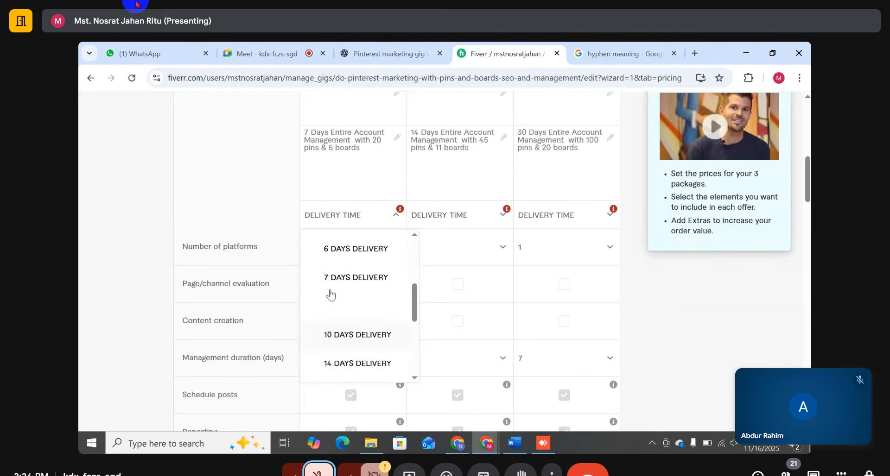
pyautogui.click(341, 278)
# Step: Set the delivery time to 14 days for the Standard package and 30 days for the Premium package
pyautogui.click(442, 216)
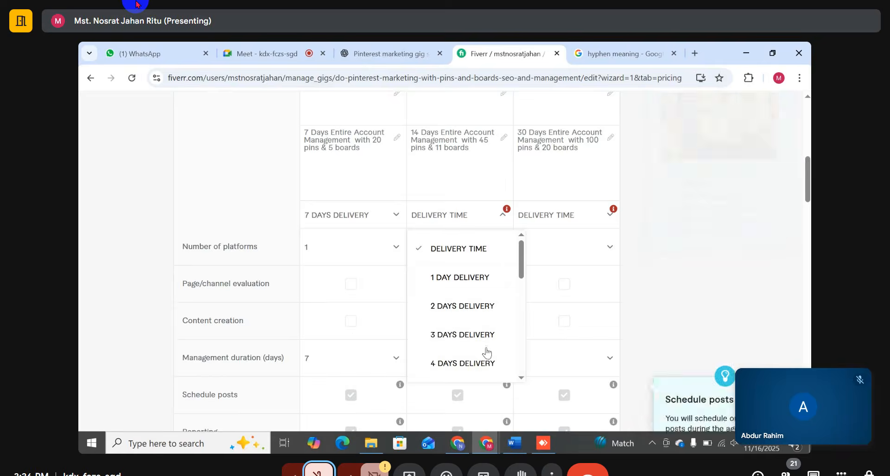
pyautogui.scroll(-4, 461, 334)
pyautogui.scroll(-3, 463, 319)
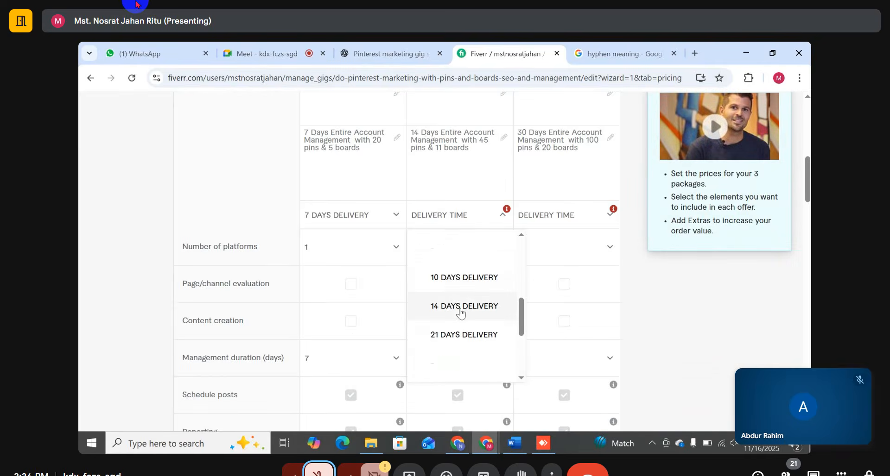
pyautogui.click(457, 306)
pyautogui.click(569, 218)
pyautogui.scroll(-8, 566, 289)
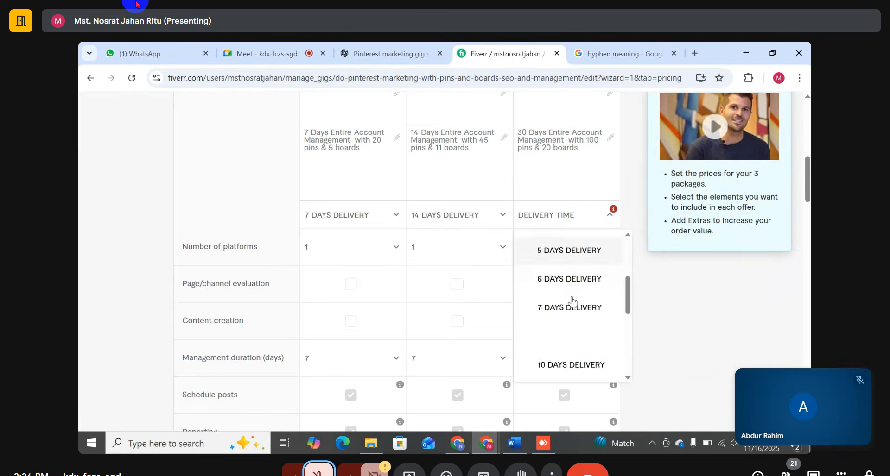
pyautogui.click(555, 289)
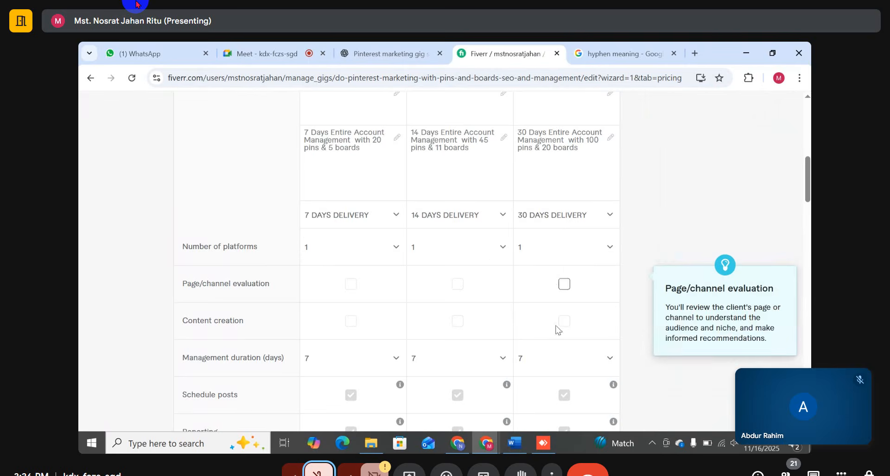
# Step: Include page/channel evaluation in all three packages and content creation in the Standard and Premium packages
pyautogui.scroll(-1, 492, 306)
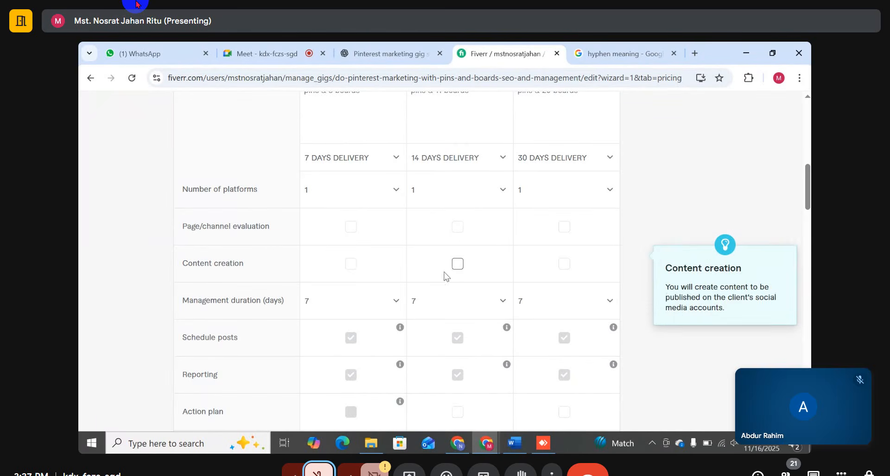
pyautogui.click(351, 227)
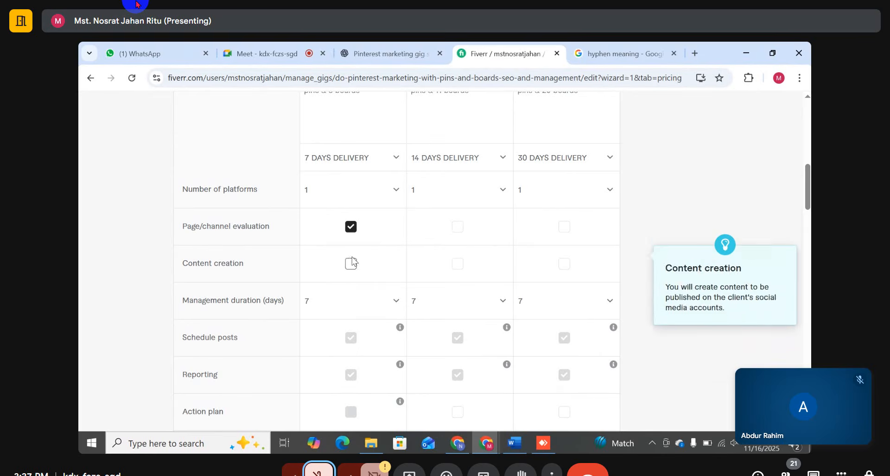
pyautogui.click(457, 227)
pyautogui.click(564, 227)
pyautogui.click(459, 265)
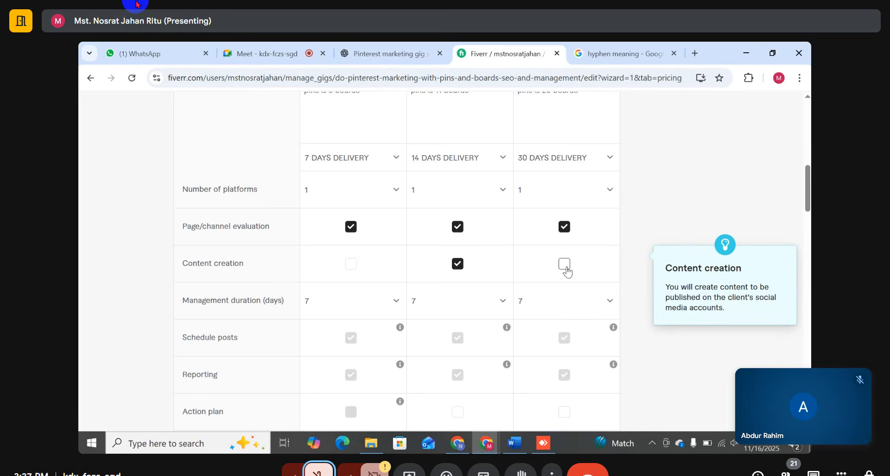
pyautogui.click(565, 265)
pyautogui.scroll(-1, 523, 224)
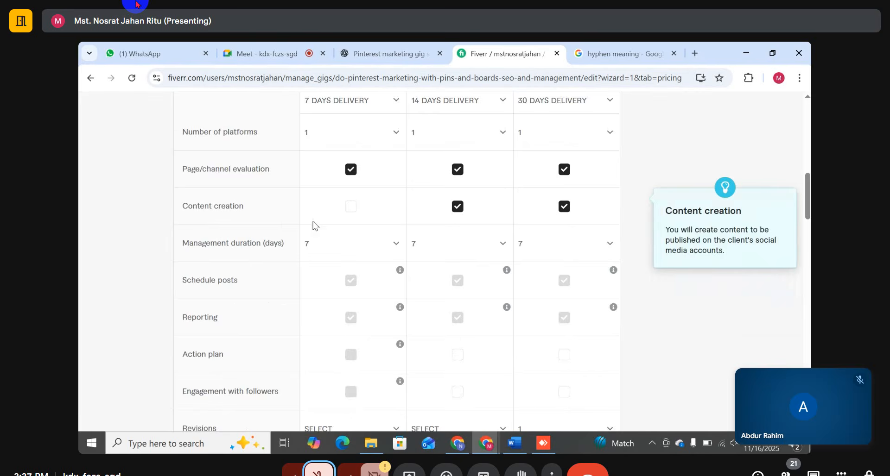
pyautogui.scroll(-1, 329, 252)
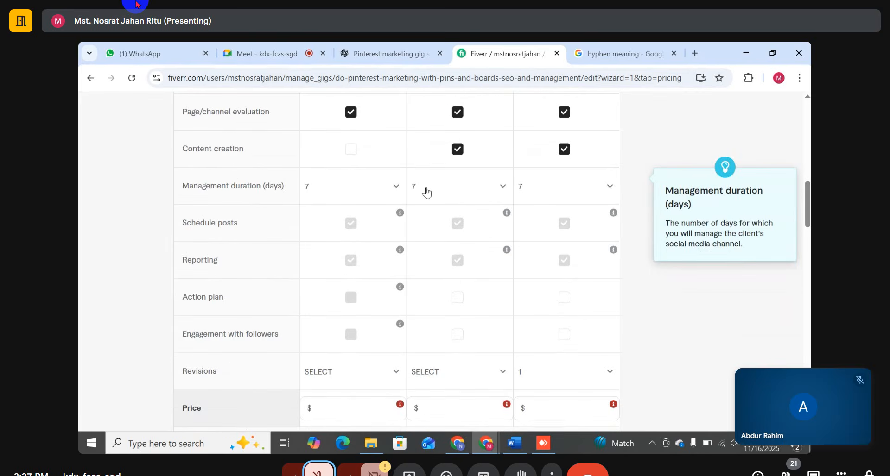
pyautogui.moveTo(400, 213)
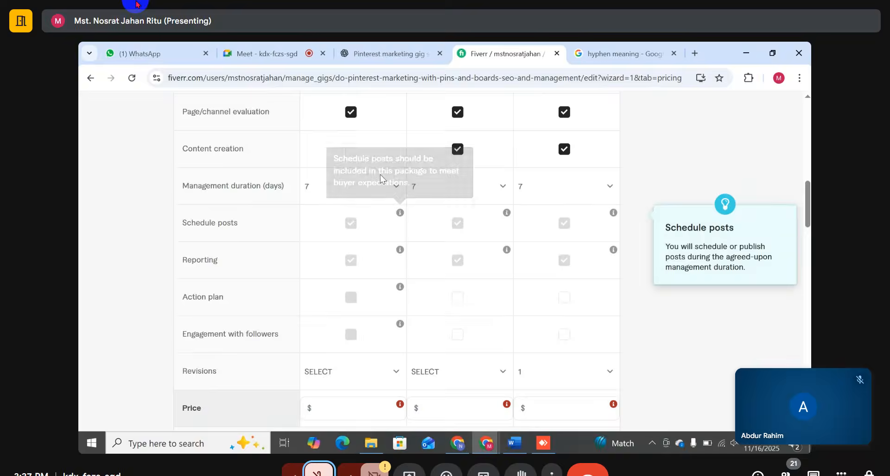
# Step: Keep the Basic package's management duration at 7 days and set the Standard package's to 14 days
pyautogui.click(312, 193)
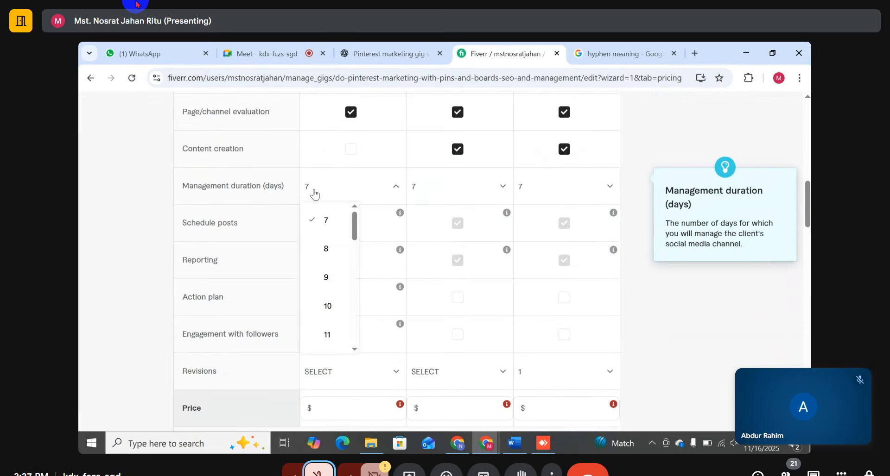
pyautogui.click(312, 193)
pyautogui.click(435, 191)
pyautogui.scroll(-3, 440, 274)
pyautogui.scroll(-2, 421, 173)
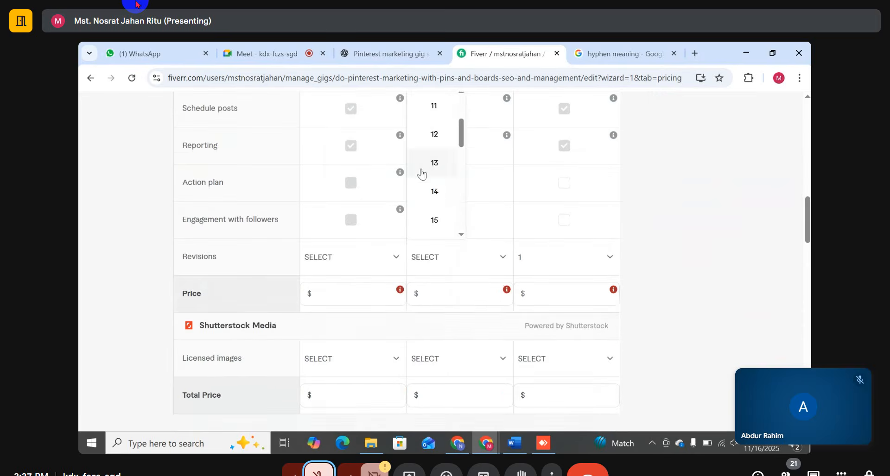
pyautogui.click(433, 193)
# Step: Set the Premium package's management duration to 30 days
pyautogui.scroll(1, 560, 159)
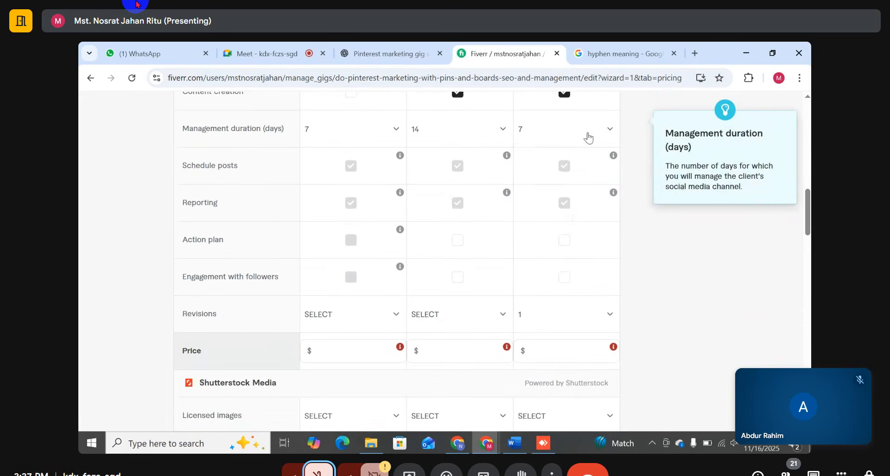
pyautogui.click(586, 132)
pyautogui.scroll(-2, 547, 222)
pyautogui.scroll(-4, 547, 222)
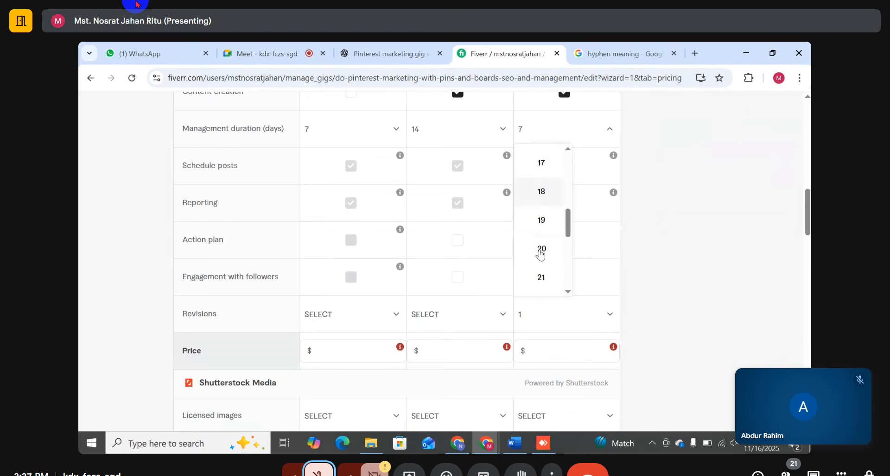
pyautogui.scroll(-3, 543, 249)
pyautogui.scroll(-4, 542, 253)
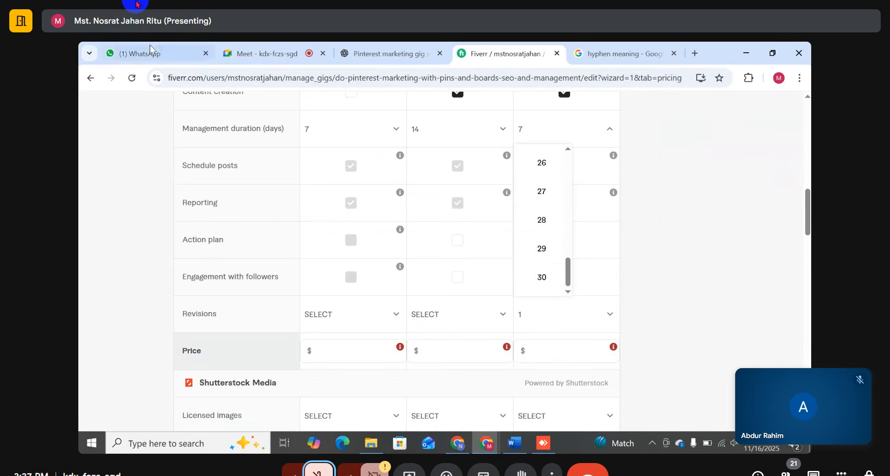
pyautogui.click(537, 277)
# Step: Include an action plan in the Standard and Premium packages and engagement with followers in the Premium package only
pyautogui.moveTo(464, 154)
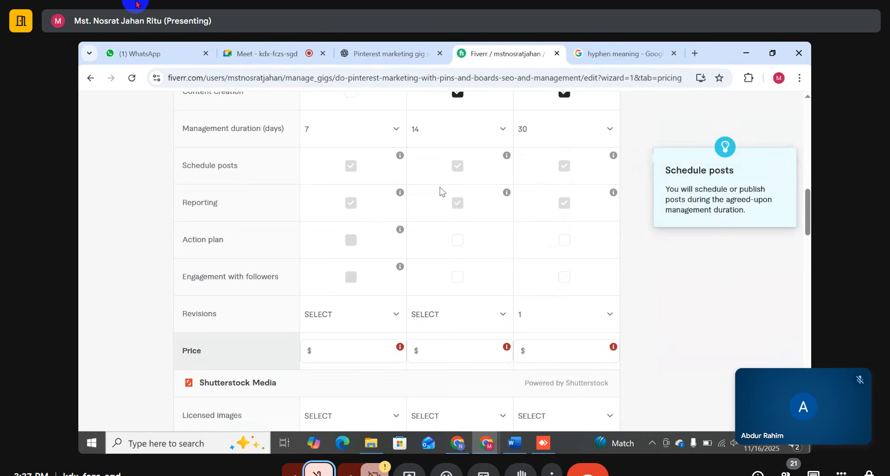
pyautogui.moveTo(377, 343)
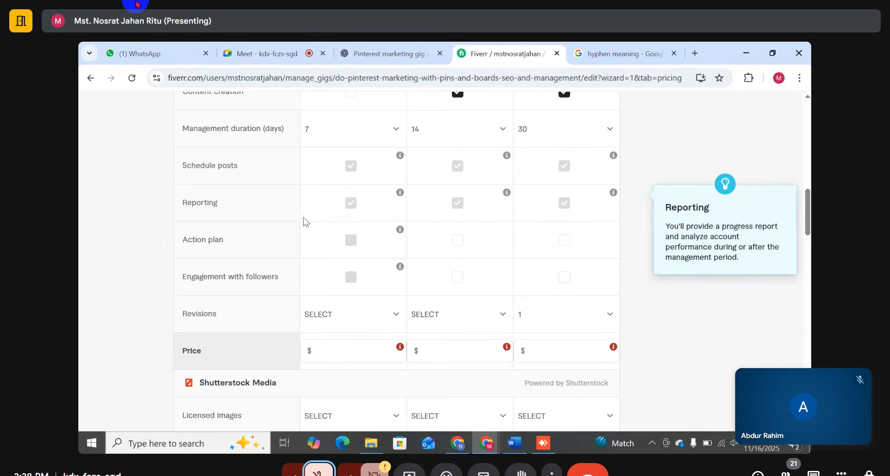
pyautogui.moveTo(234, 246)
pyautogui.moveTo(263, 169)
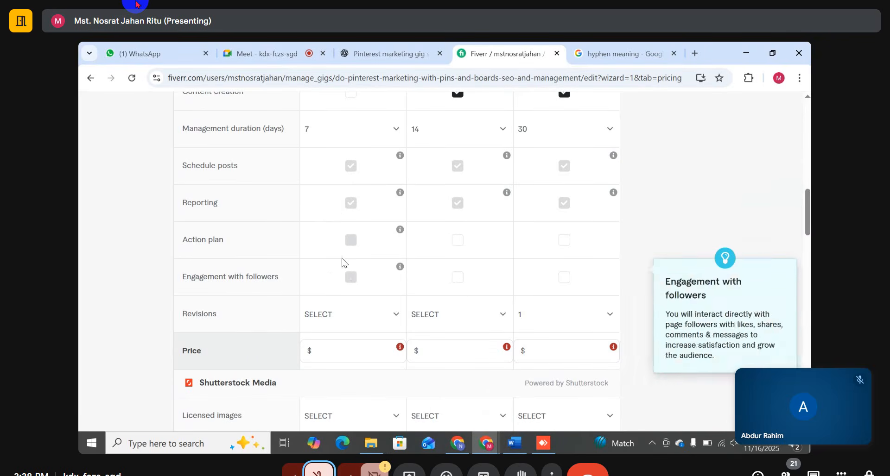
pyautogui.scroll(1, 533, 203)
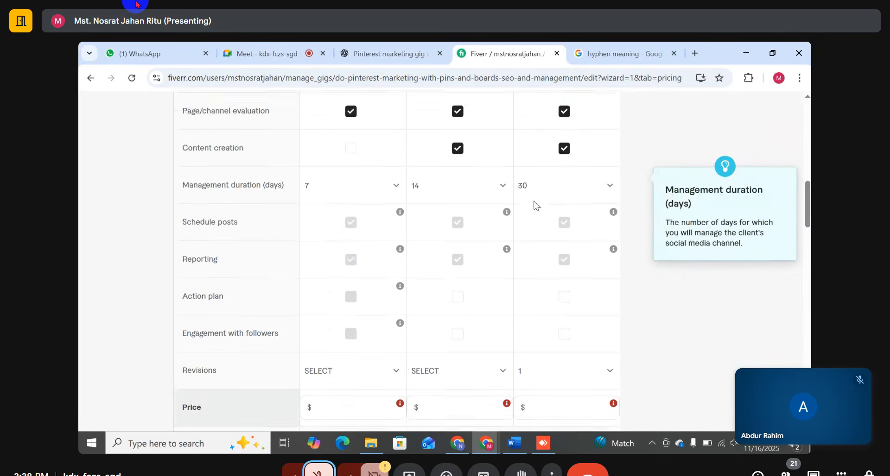
pyautogui.scroll(-1, 537, 205)
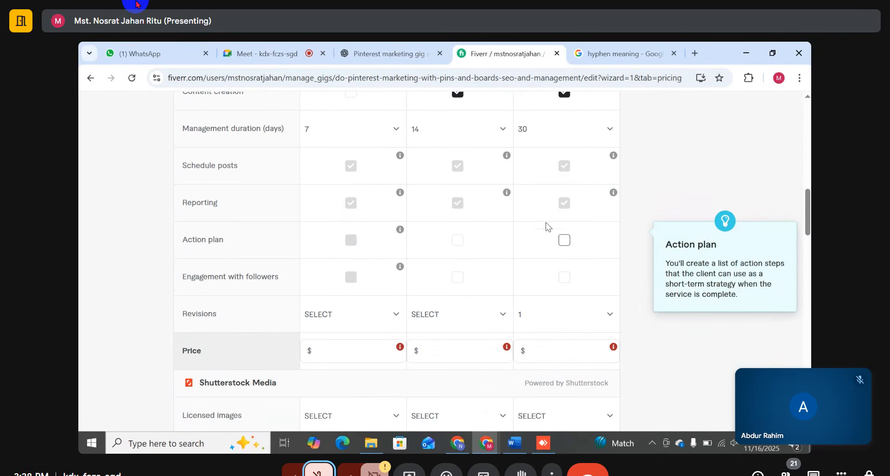
pyautogui.click(458, 241)
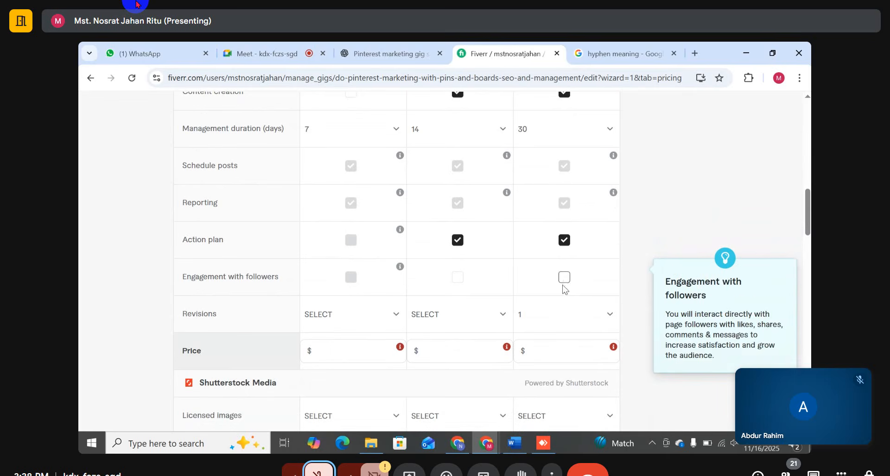
pyautogui.scroll(5, 562, 284)
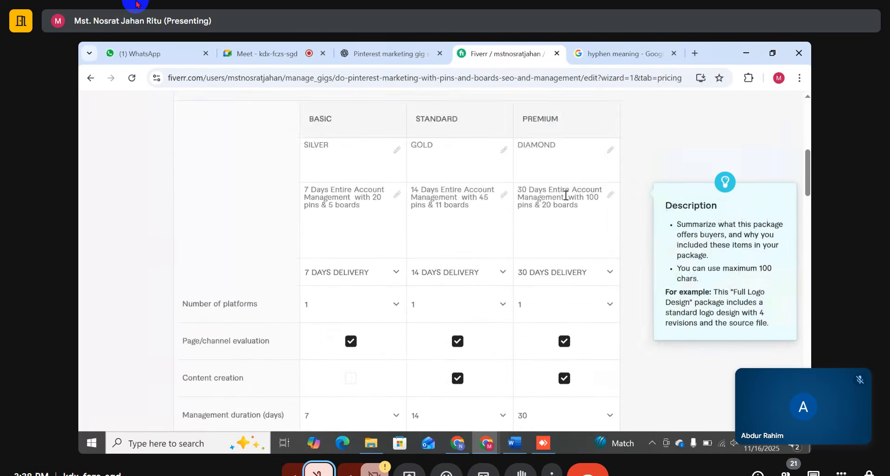
pyautogui.scroll(-2, 566, 197)
pyautogui.scroll(-3, 564, 244)
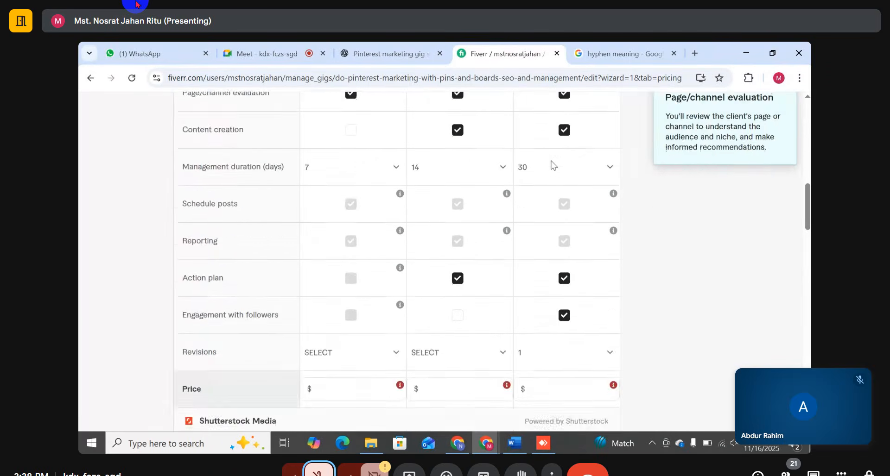
pyautogui.scroll(2, 584, 195)
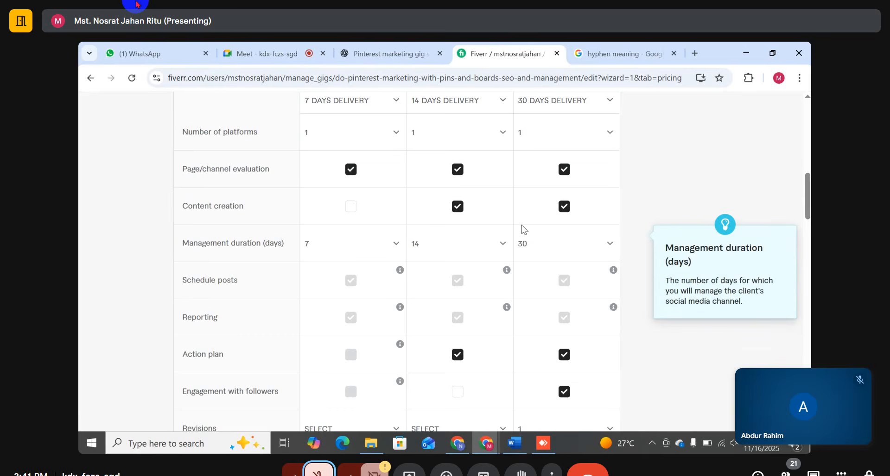
pyautogui.scroll(-2, 579, 250)
# Step: Append "+ All premium support" to the Premium package's description
pyautogui.scroll(6, 612, 242)
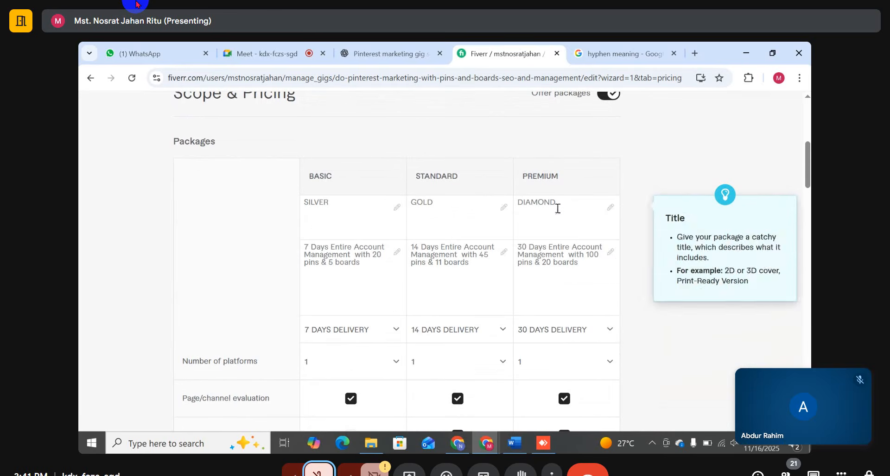
pyautogui.click(584, 262)
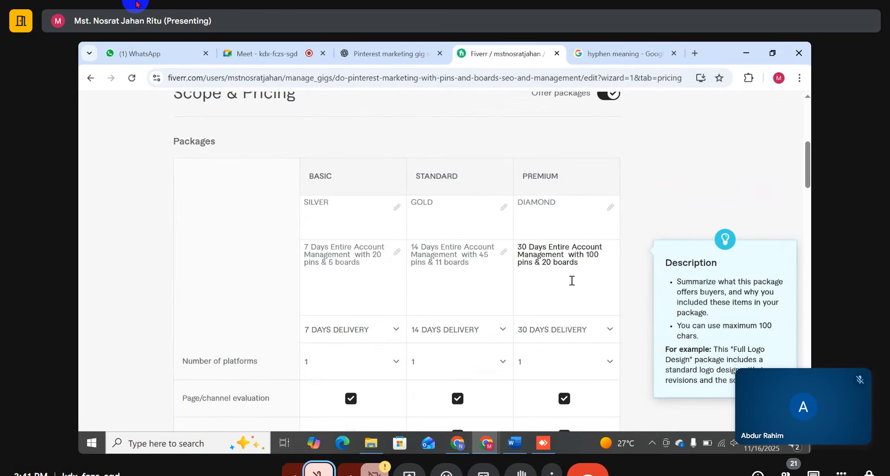
pyautogui.write('\\=')
pyautogui.press('BackSpace')
pyautogui.press('BackSpace')
pyautogui.write('+')
pyautogui.click(557, 146)
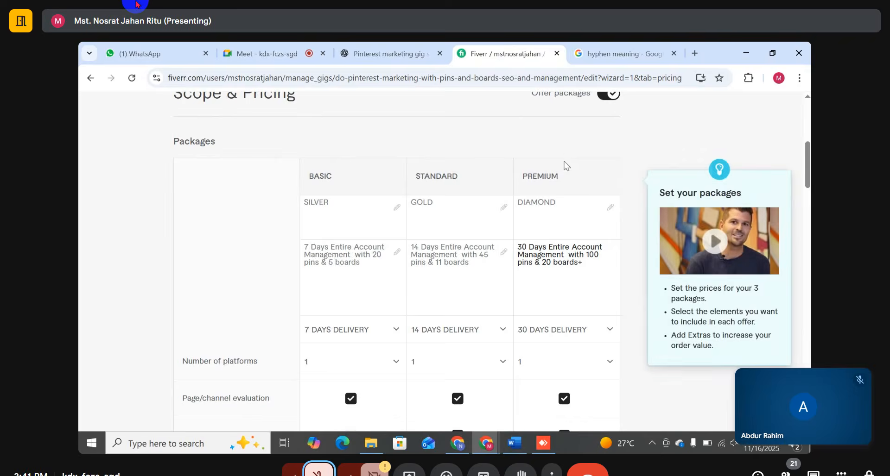
pyautogui.write('All premium support')
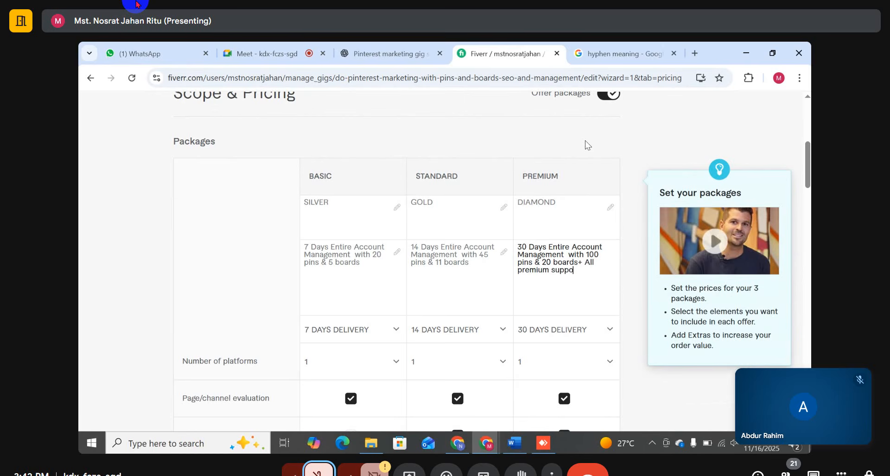
pyautogui.click(640, 287)
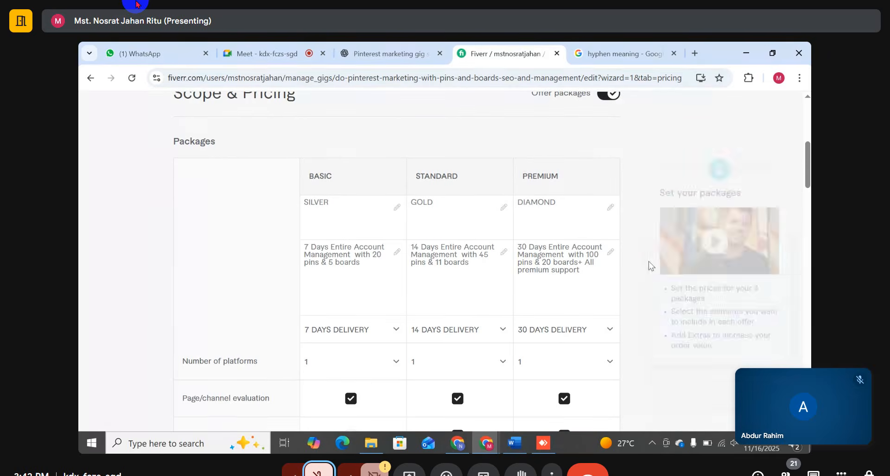
# Step: Set the Basic package's revisions to Unlimited
pyautogui.scroll(-6, 570, 241)
pyautogui.scroll(-8, 546, 250)
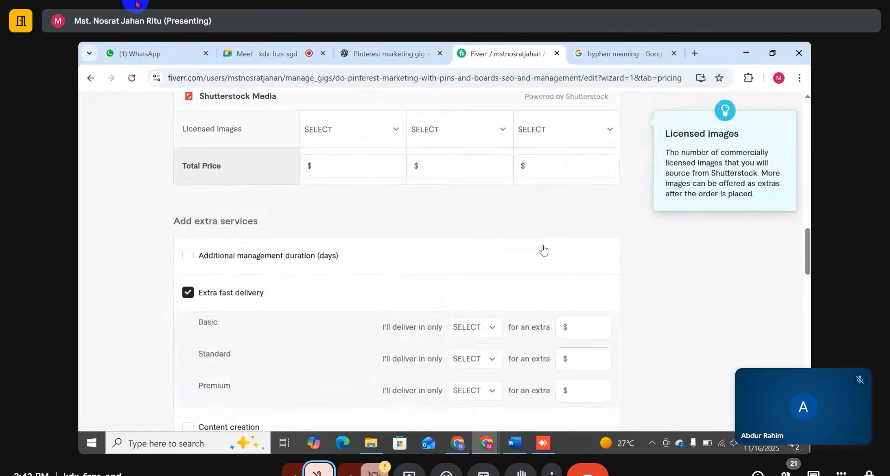
pyautogui.scroll(5, 417, 204)
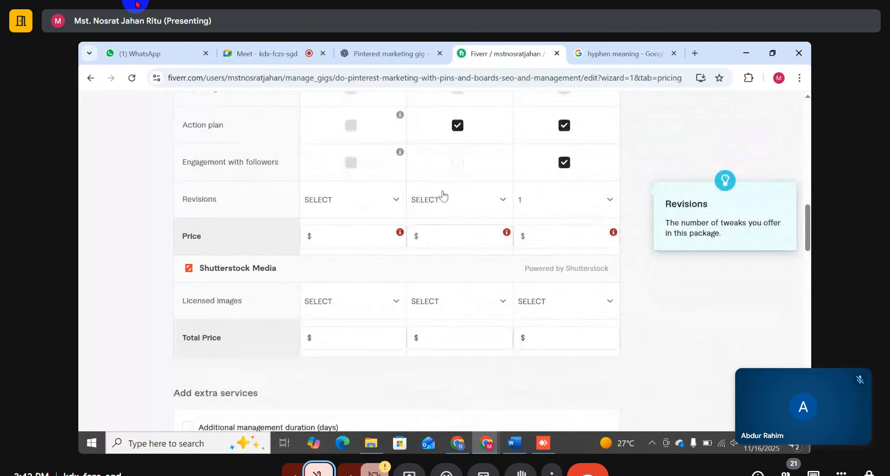
pyautogui.scroll(2, 352, 223)
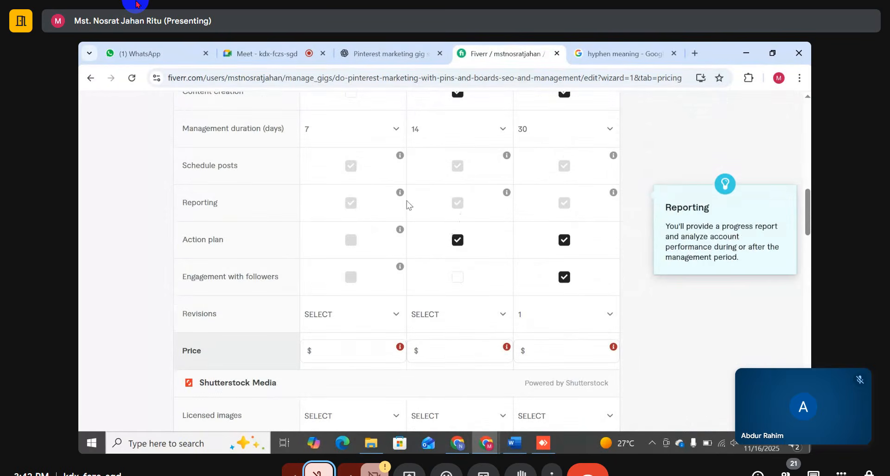
pyautogui.scroll(-1, 315, 273)
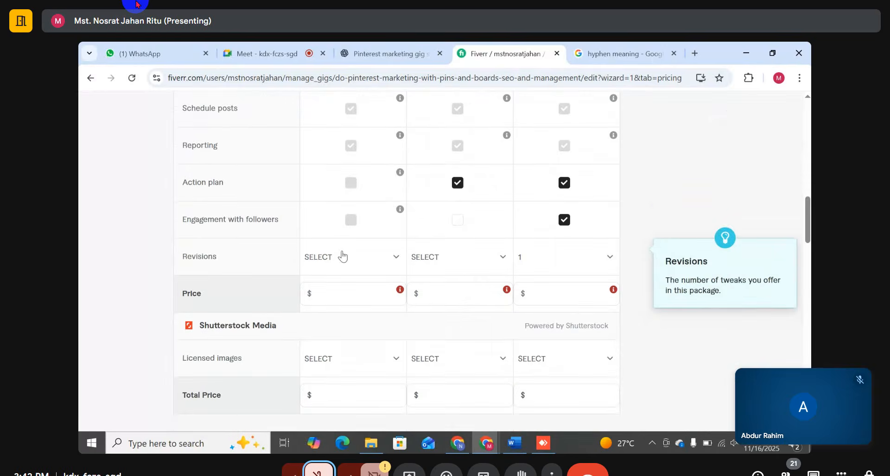
pyautogui.click(366, 258)
pyautogui.scroll(-3, 333, 371)
pyautogui.scroll(-1, 338, 380)
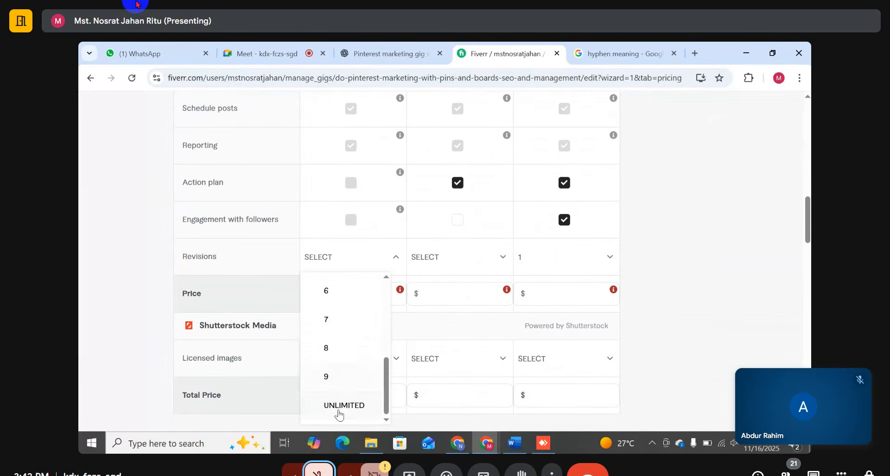
pyautogui.click(337, 404)
# Step: Set the revisions to Unlimited for the Standard and Premium packages and dismiss the low-battery notice
pyautogui.click(480, 266)
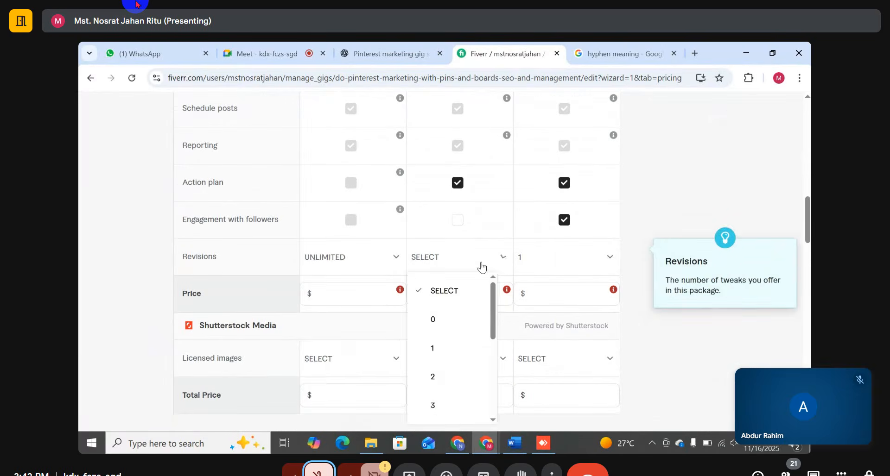
pyautogui.scroll(-5, 440, 259)
pyautogui.click(439, 234)
pyautogui.scroll(2, 483, 248)
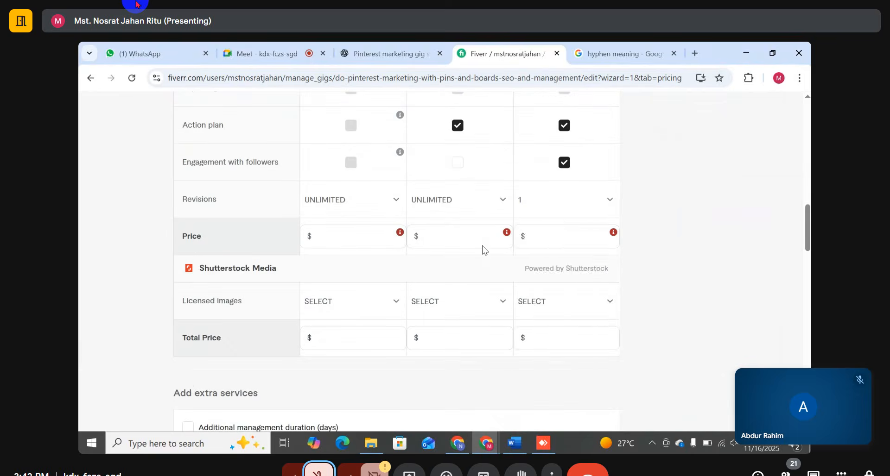
pyautogui.click(568, 211)
pyautogui.scroll(-5, 567, 287)
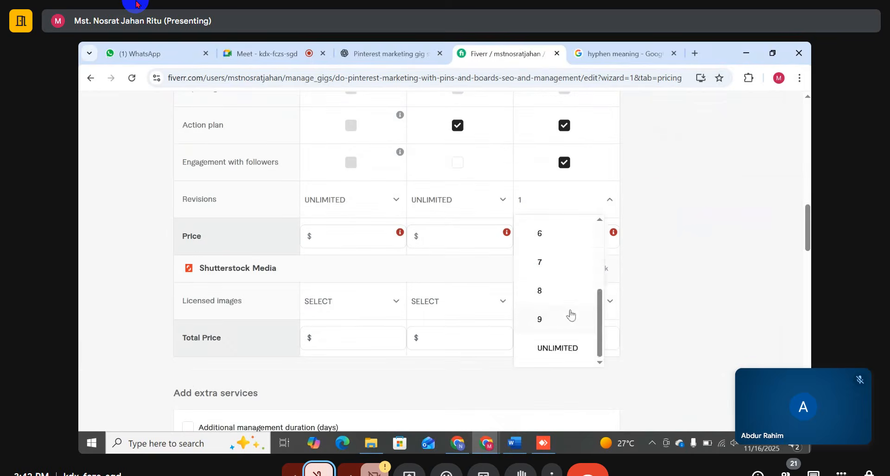
pyautogui.click(553, 235)
pyautogui.scroll(2, 619, 241)
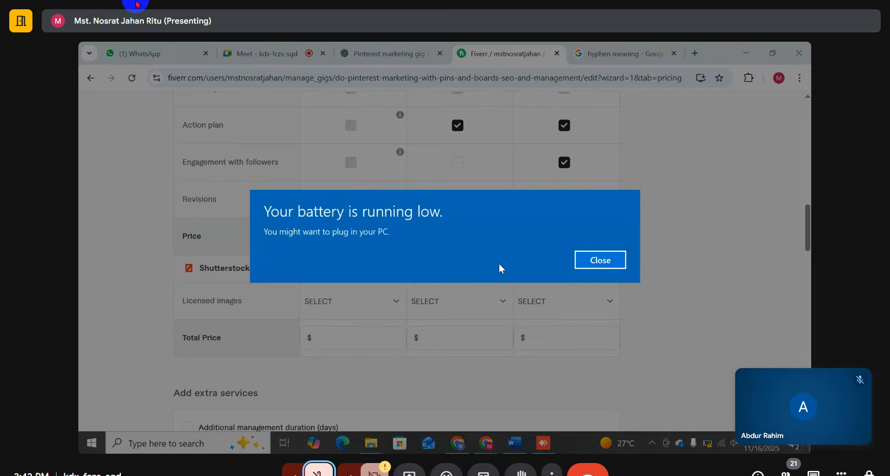
pyautogui.click(594, 263)
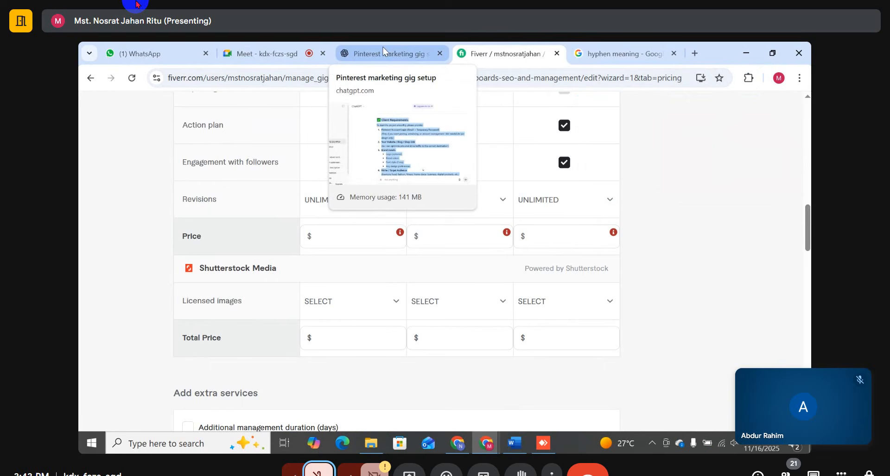
# Step: Set the package prices to $30 for Basic, $50 for Standard and $70 for Premium
pyautogui.click(304, 234)
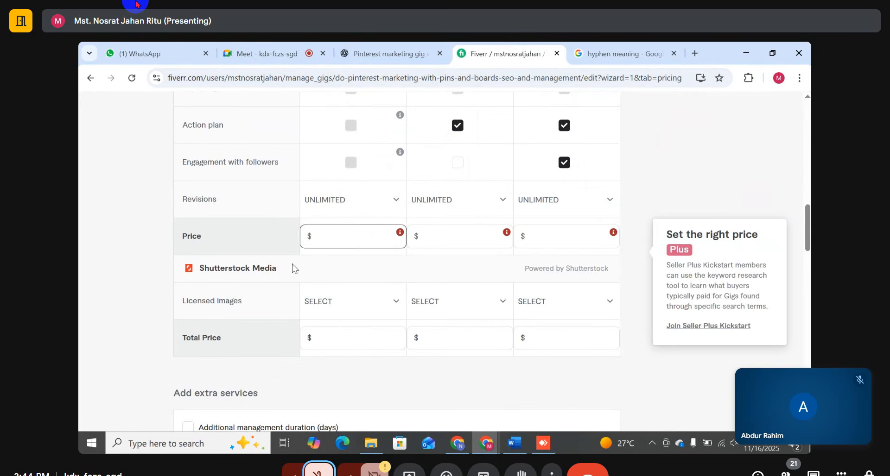
pyautogui.click(390, 236)
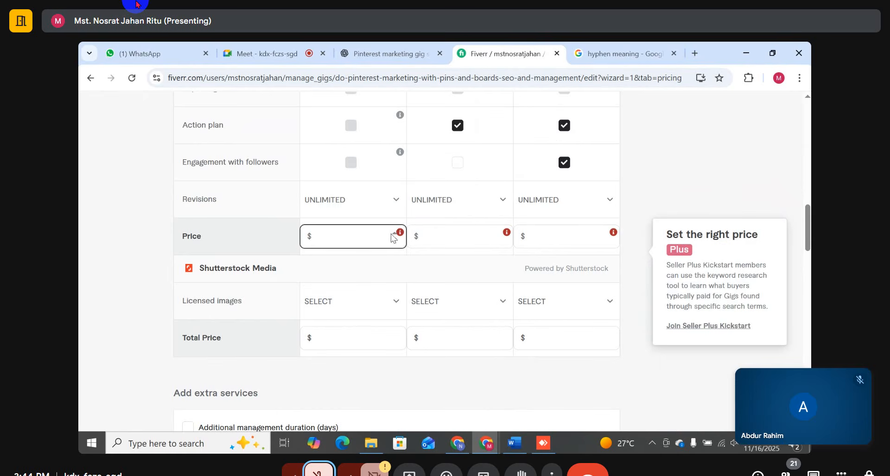
pyautogui.click(394, 234)
pyautogui.click(393, 241)
pyautogui.click(394, 241)
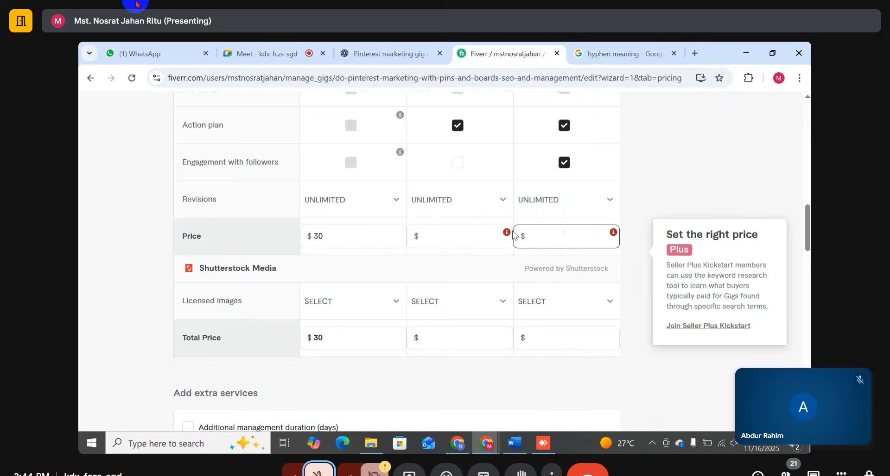
pyautogui.click(496, 234)
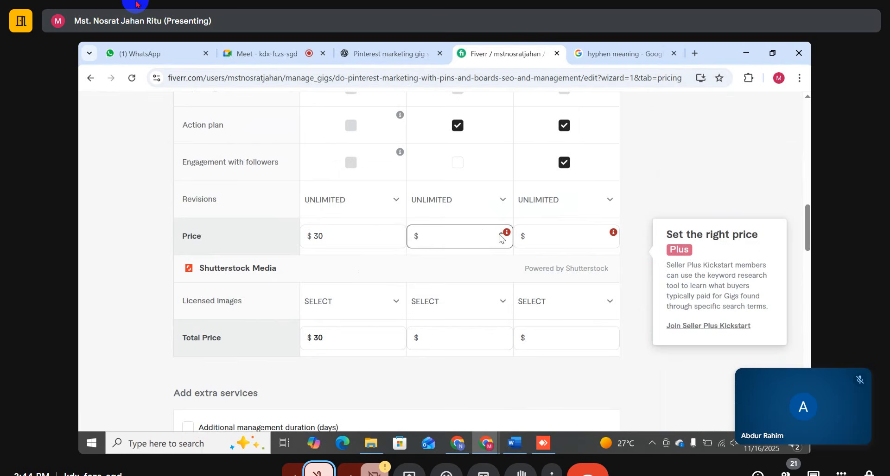
pyautogui.write('50')
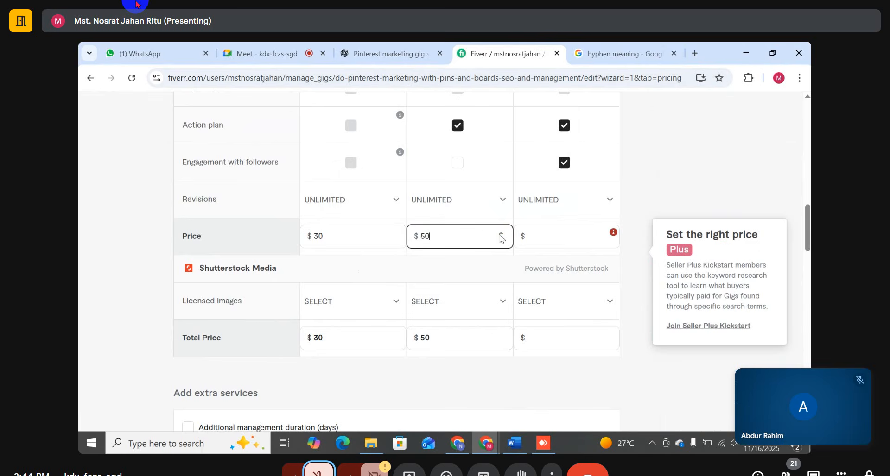
pyautogui.click(610, 238)
pyautogui.write('70')
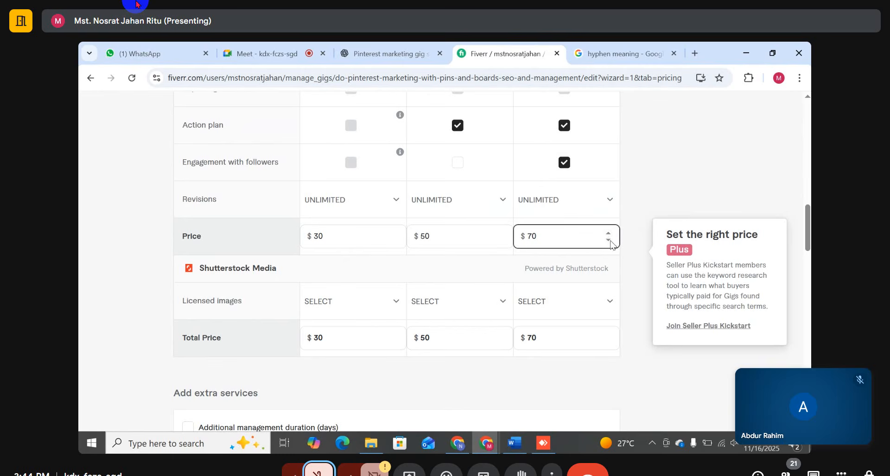
# Step: Raise the Premium package's price to $80
pyautogui.click(607, 234)
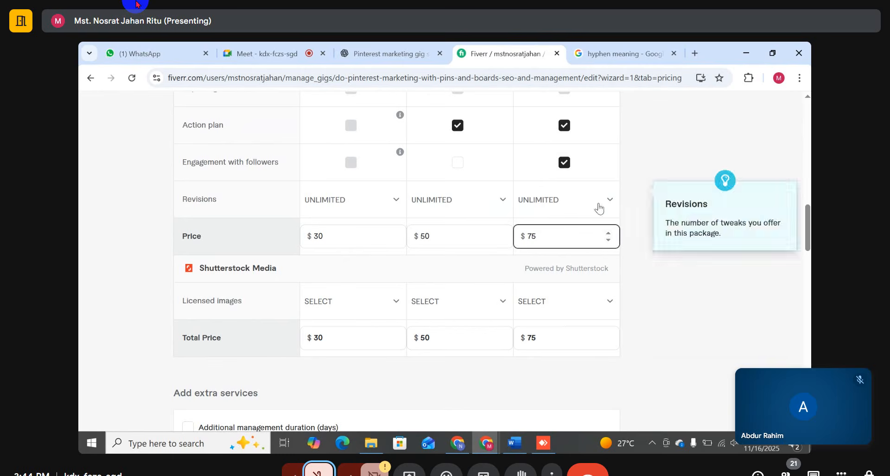
pyautogui.click(608, 233)
pyautogui.click(642, 184)
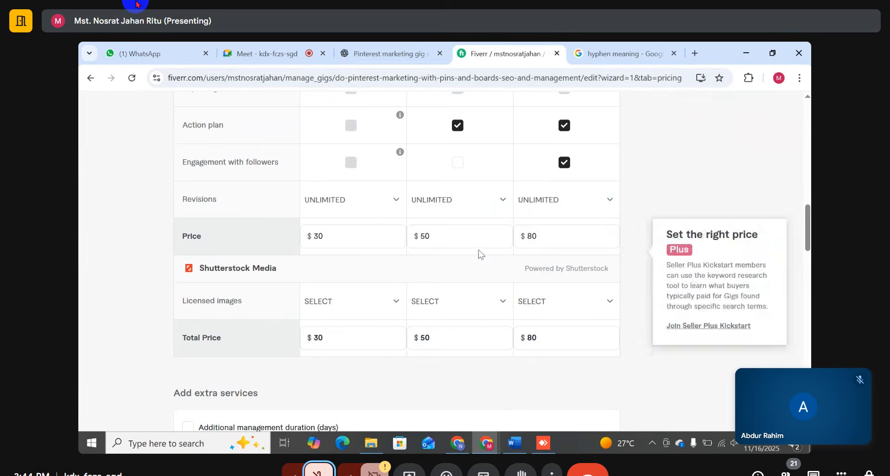
# Step: Enable Extra fast delivery and offer the Basic package in 2 days for an extra $3
pyautogui.scroll(-2, 691, 239)
pyautogui.scroll(3, 668, 207)
pyautogui.scroll(-4, 626, 212)
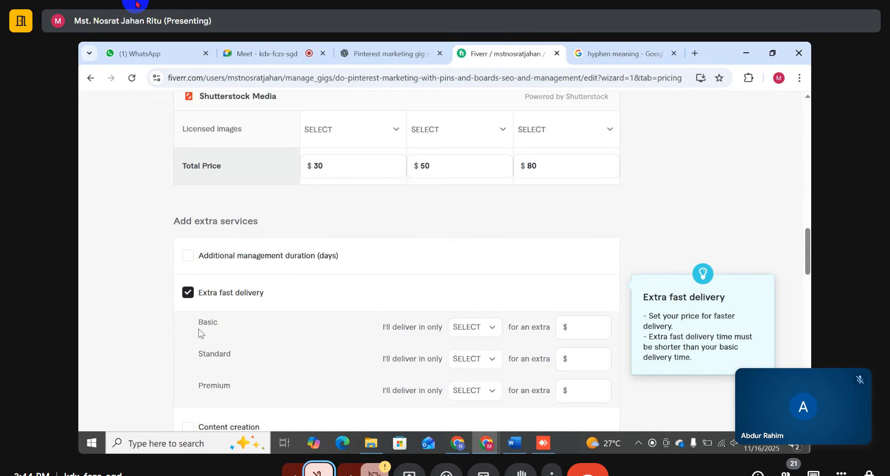
pyautogui.moveTo(199, 319); pyautogui.dragTo(311, 327)
pyautogui.click(490, 328)
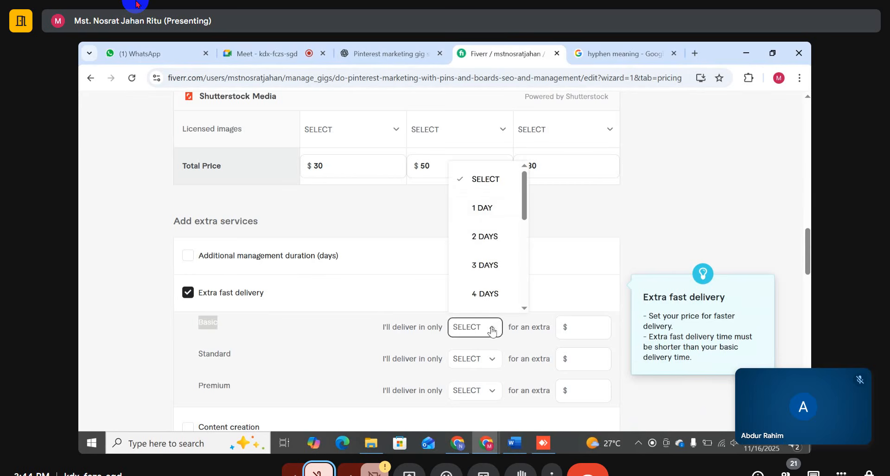
pyautogui.click(486, 238)
pyautogui.click(570, 333)
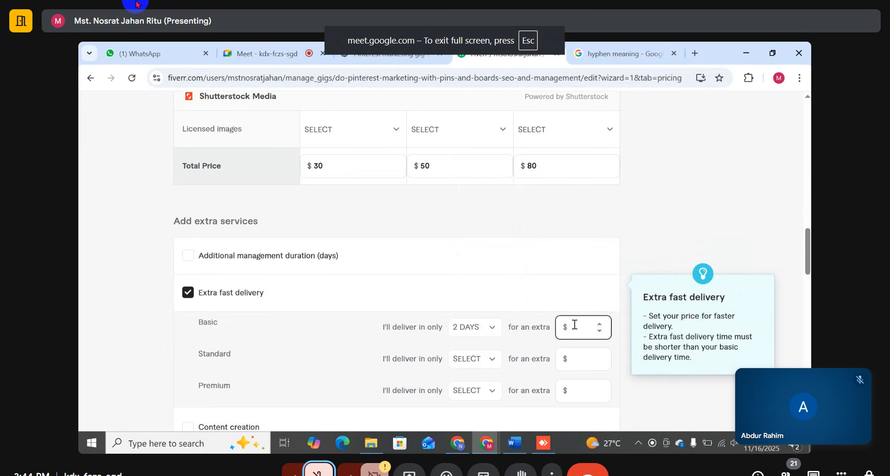
pyautogui.write('3')
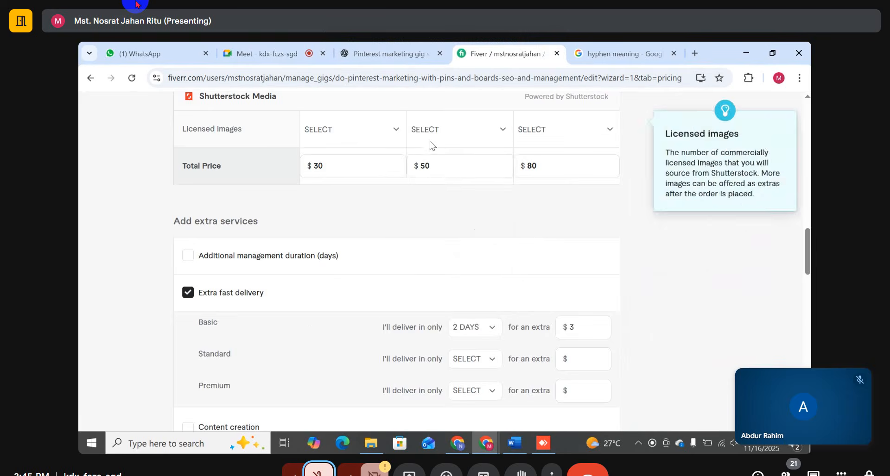
pyautogui.scroll(7, 431, 146)
pyautogui.scroll(-12, 435, 153)
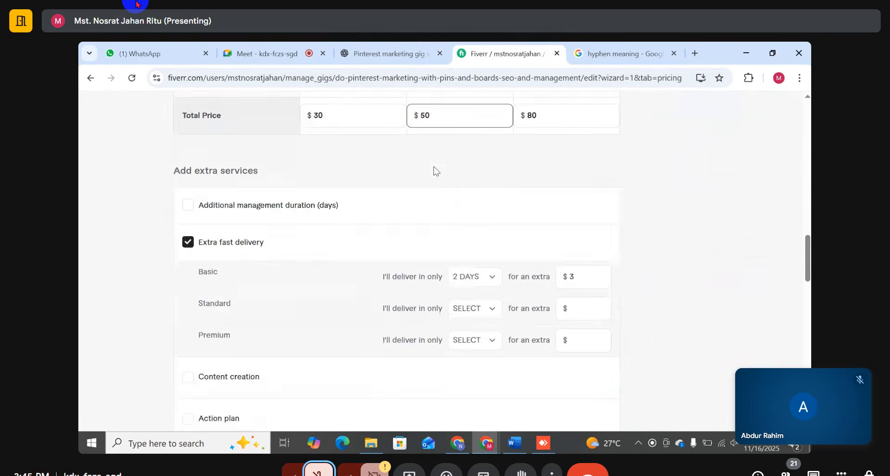
pyautogui.scroll(5, 482, 208)
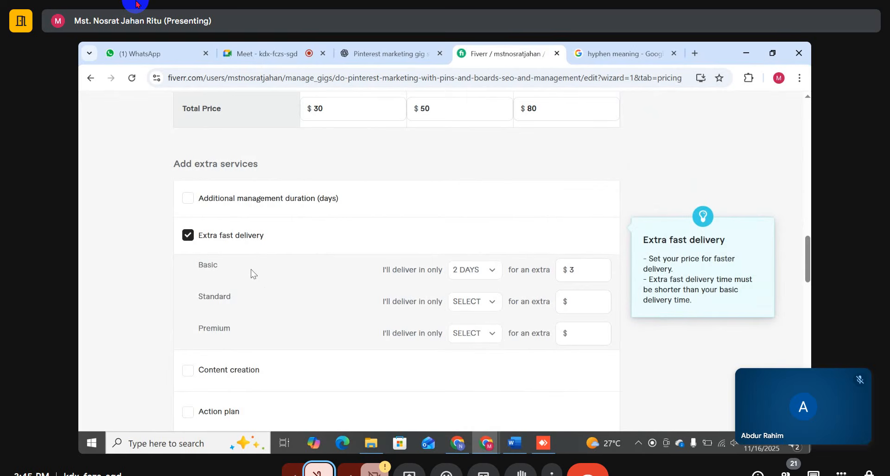
# Step: Change the Basic package's extra fast delivery to 1 day for an extra $5
pyautogui.click(475, 270)
pyautogui.click(496, 153)
pyautogui.click(576, 270)
pyautogui.press('BackSpace')
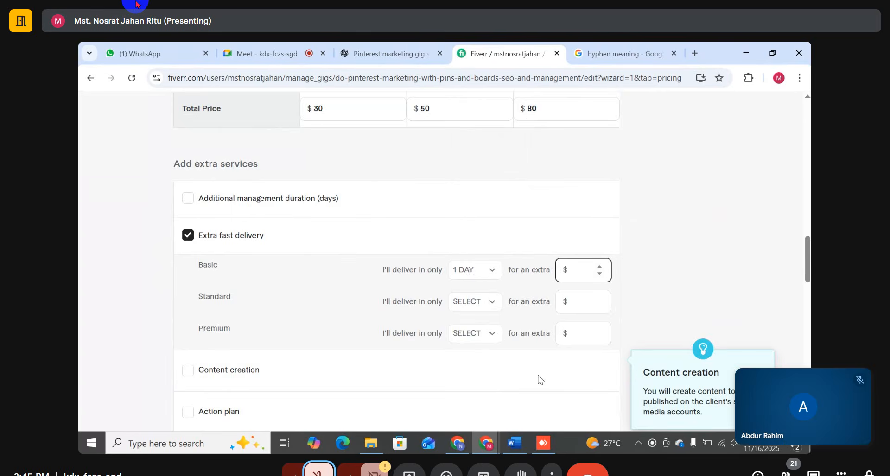
pyautogui.write('5')
pyautogui.scroll(2, 465, 202)
pyautogui.scroll(2, 336, 302)
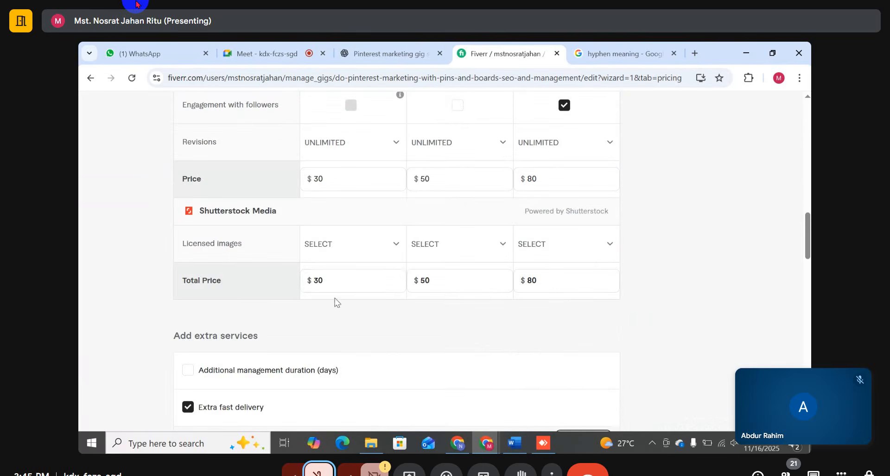
pyautogui.scroll(-4, 340, 230)
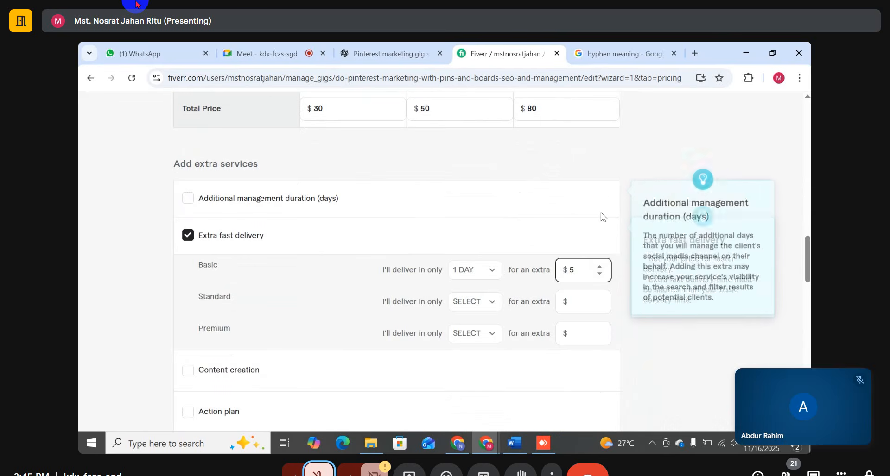
# Step: Clear the Basic package's fast-delivery price and time, and remove the Extra fast delivery service
pyautogui.click(466, 274)
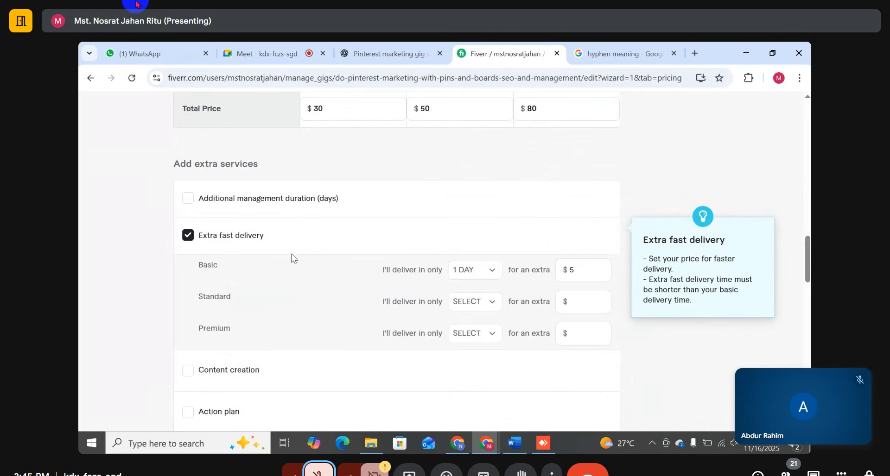
pyautogui.click(576, 272)
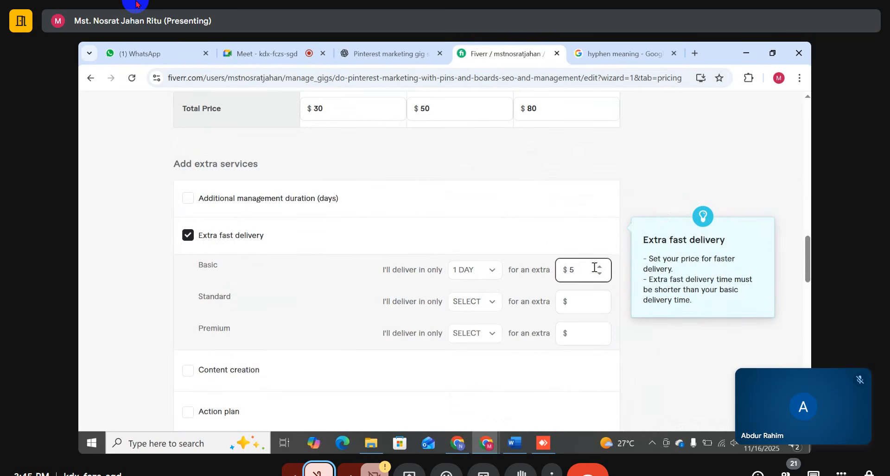
pyautogui.moveTo(578, 269); pyautogui.dragTo(566, 271)
pyautogui.press('BackSpace')
pyautogui.click(490, 273)
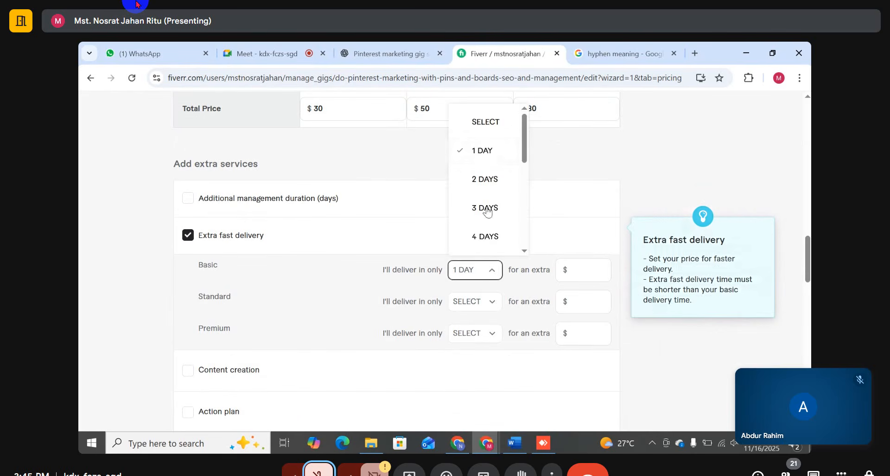
pyautogui.click(482, 122)
pyautogui.click(189, 235)
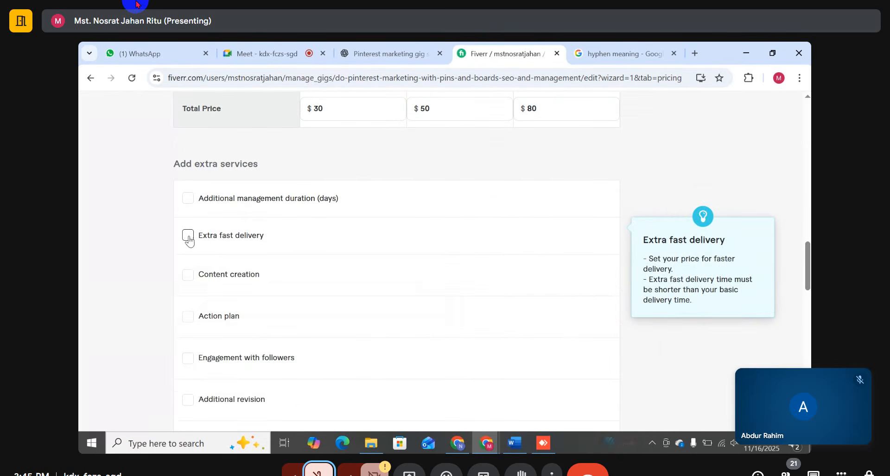
pyautogui.click(188, 235)
pyautogui.click(188, 235)
# Step: Save the pricing without extra services and continue to the Description & FAQ stage
pyautogui.scroll(-4, 399, 234)
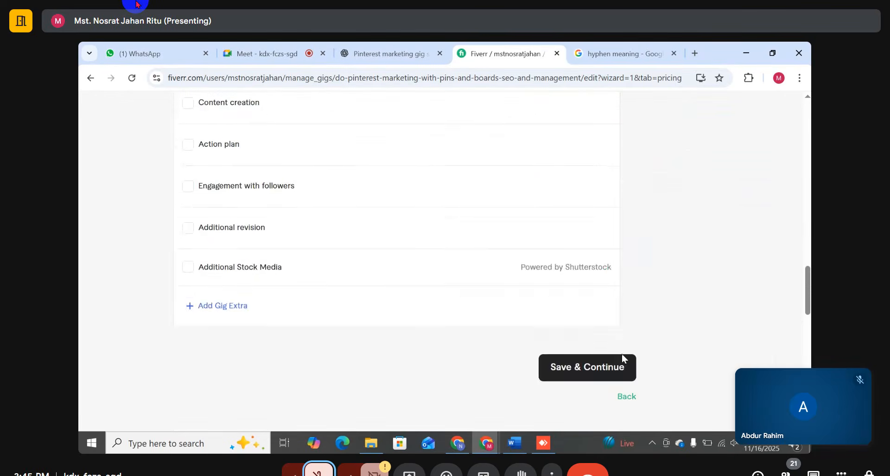
pyautogui.scroll(2, 617, 304)
pyautogui.scroll(-5, 609, 344)
pyautogui.click(591, 259)
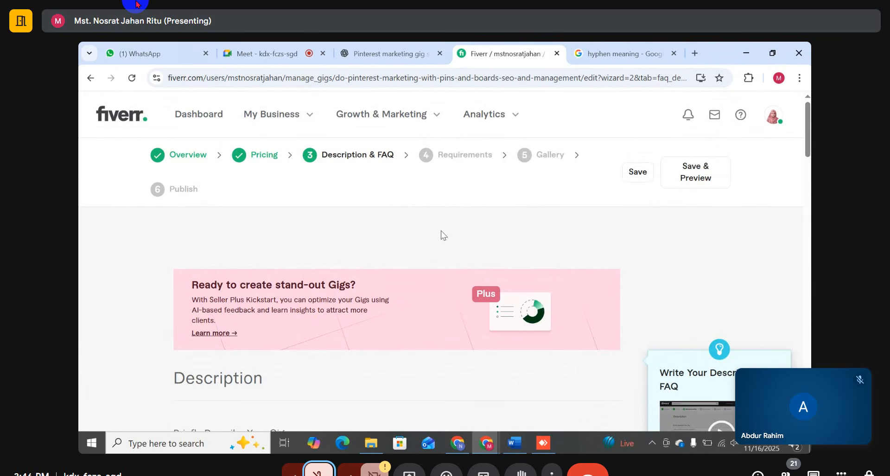
# Step: Review the Description & FAQ page, including the description's character limit, the milestone workflow and the FAQ section
pyautogui.scroll(-6, 418, 229)
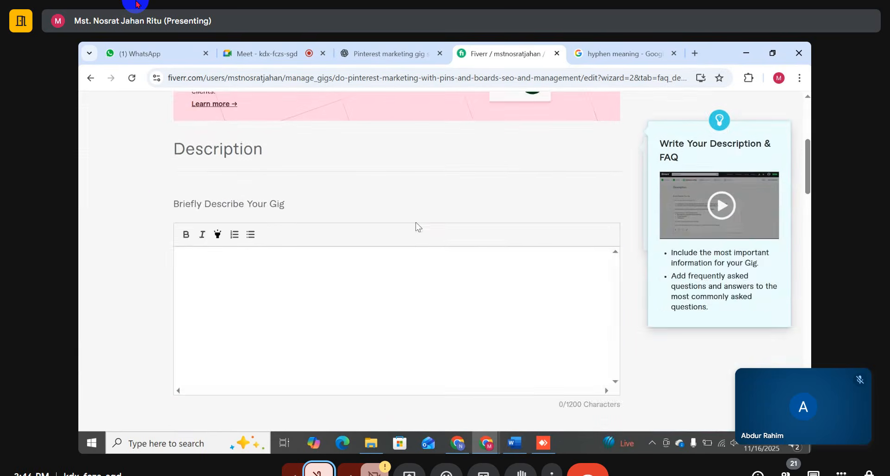
pyautogui.scroll(5, 405, 249)
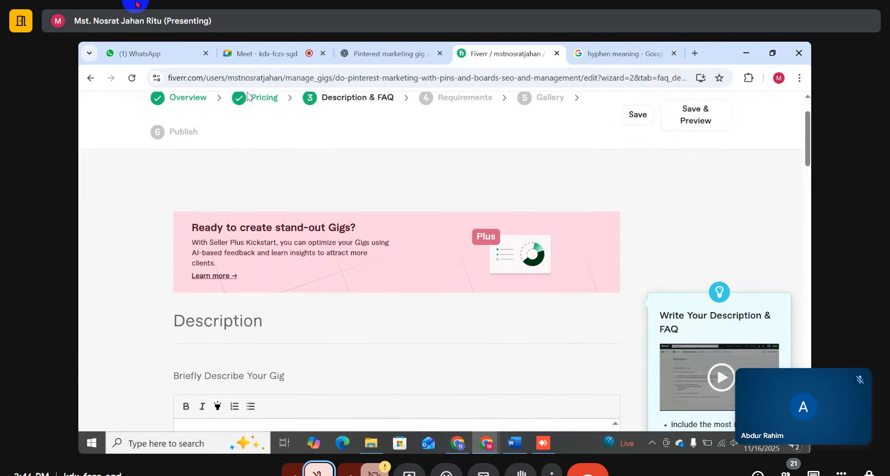
pyautogui.scroll(1, 261, 124)
pyautogui.scroll(-5, 332, 143)
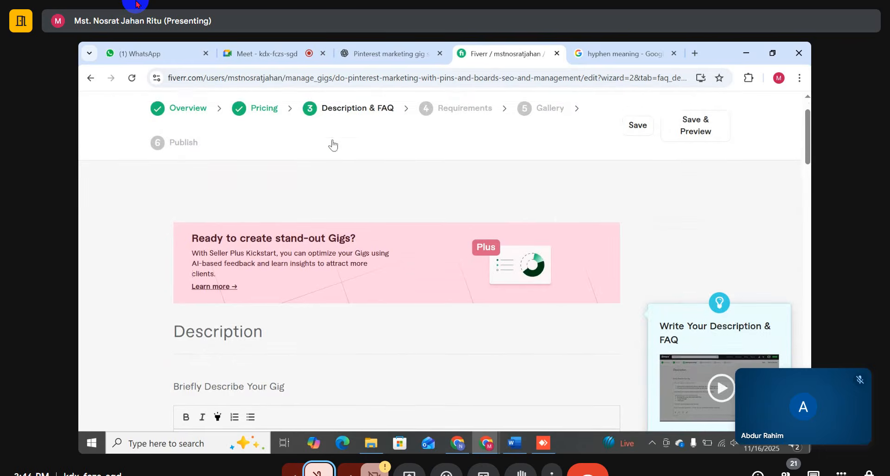
pyautogui.scroll(-1, 324, 221)
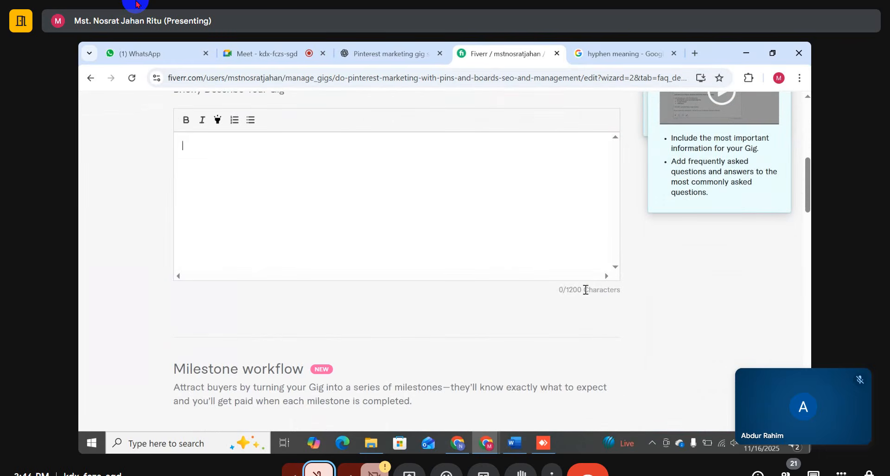
pyautogui.moveTo(556, 291); pyautogui.dragTo(567, 290)
pyautogui.click(606, 308)
pyautogui.scroll(-5, 632, 315)
pyautogui.scroll(-5, 463, 248)
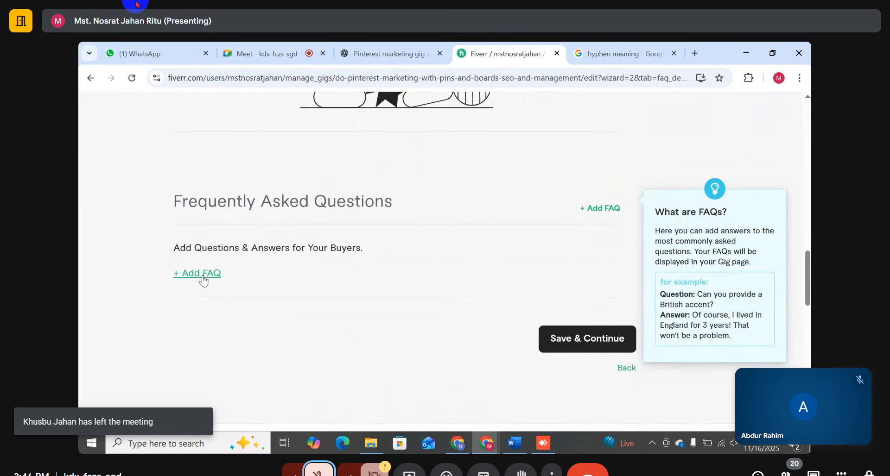
pyautogui.scroll(8, 306, 236)
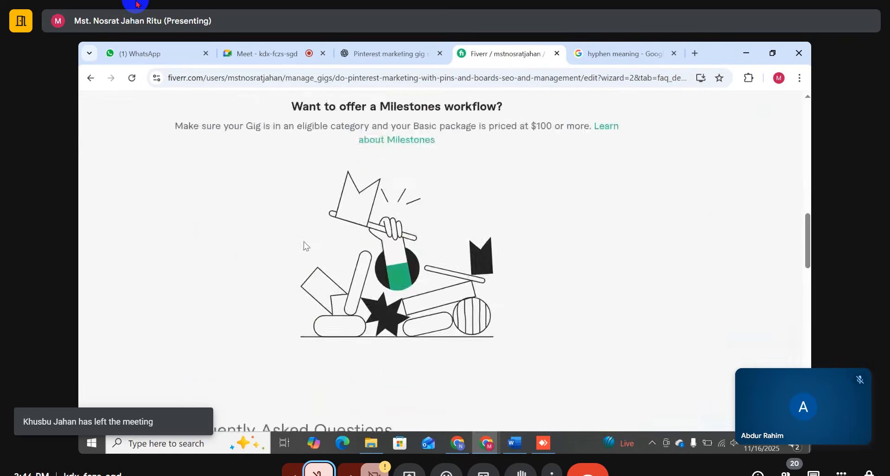
pyautogui.scroll(3, 376, 268)
pyautogui.click(299, 214)
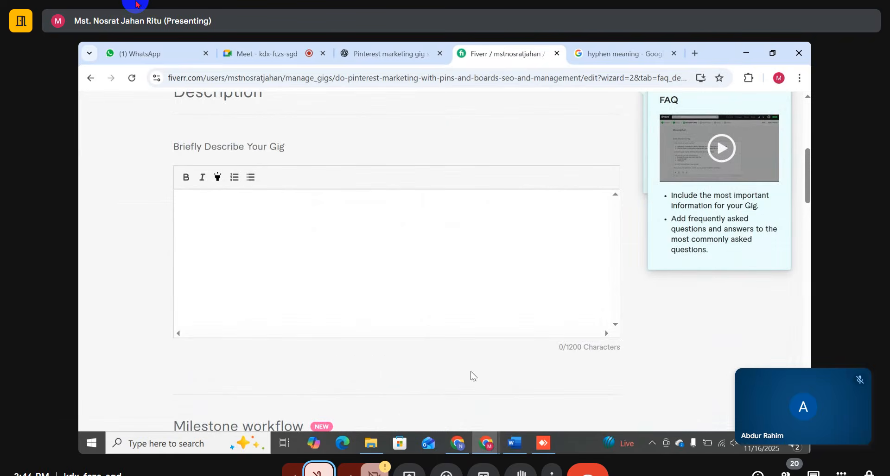
# Step: Switch to the Word document and find the Gig Description section in the "Start From Here" draft
pyautogui.click(515, 443)
pyautogui.scroll(-3, 385, 265)
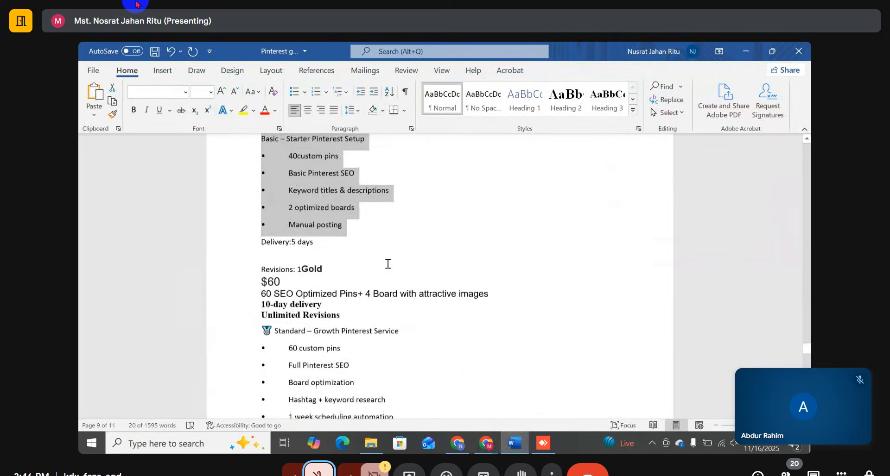
pyautogui.scroll(5, 389, 260)
pyautogui.scroll(10, 392, 269)
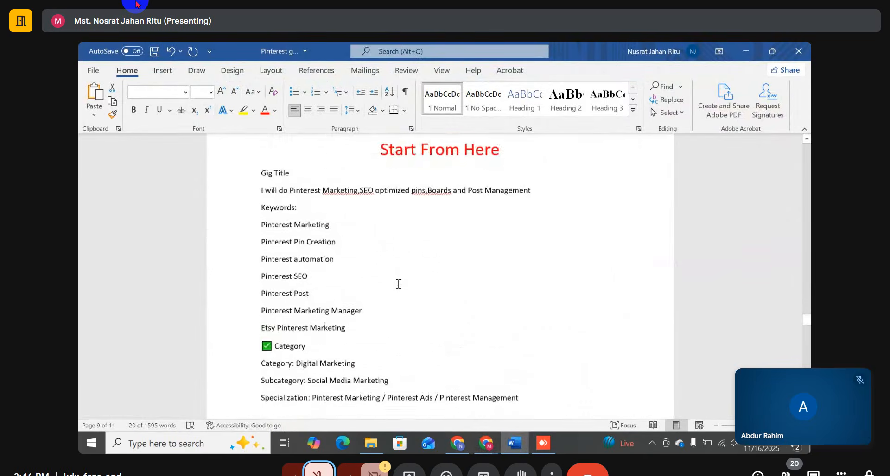
pyautogui.scroll(-4, 397, 282)
pyautogui.scroll(-5, 399, 287)
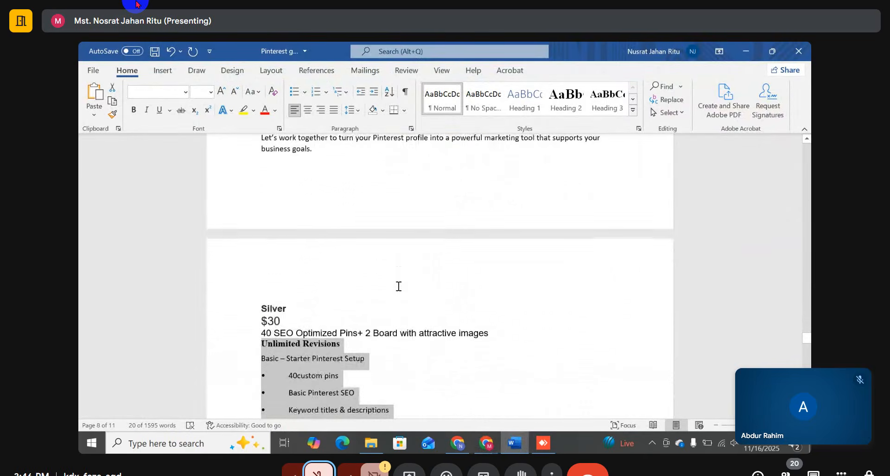
pyautogui.scroll(5, 399, 287)
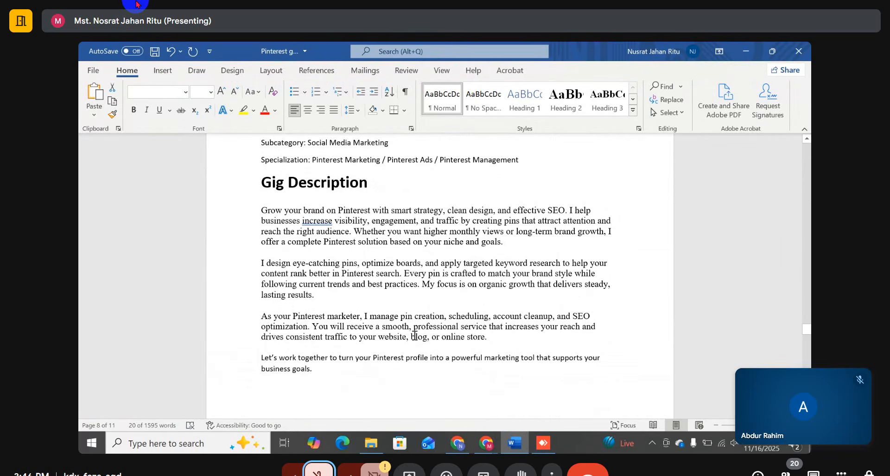
# Step: Find the first draft's Gig Description in the Word document, beneath the list of gig title options
pyautogui.scroll(20, 419, 325)
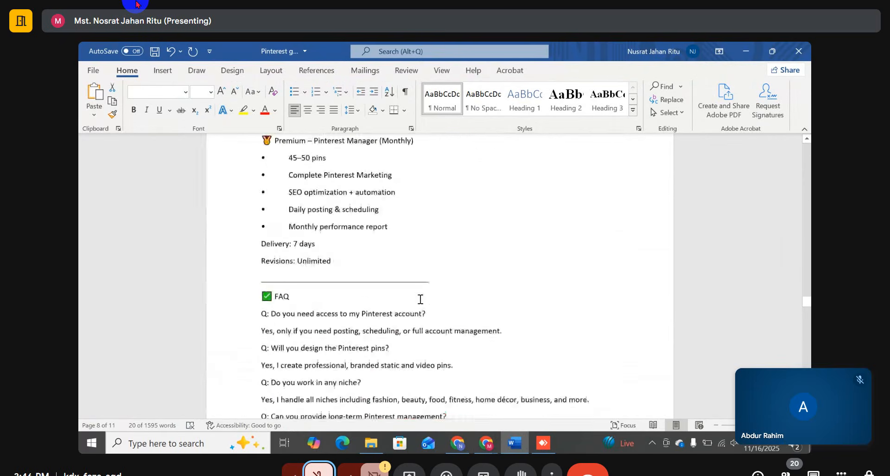
pyautogui.scroll(20, 421, 301)
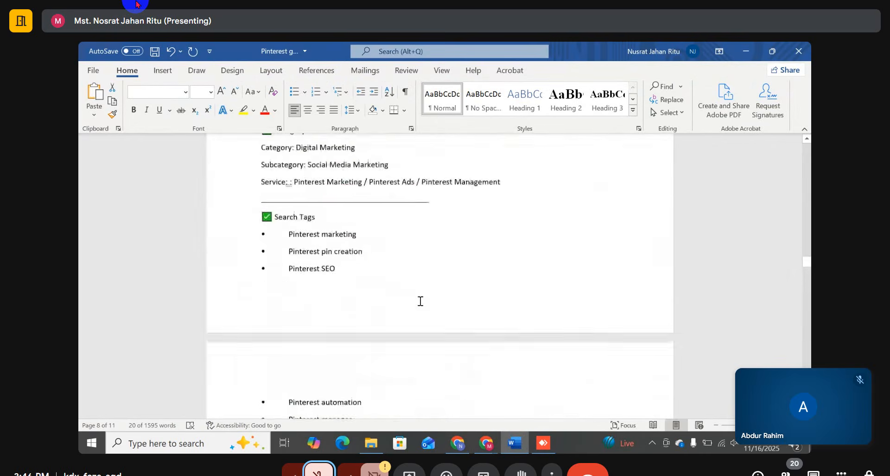
pyautogui.scroll(20, 420, 303)
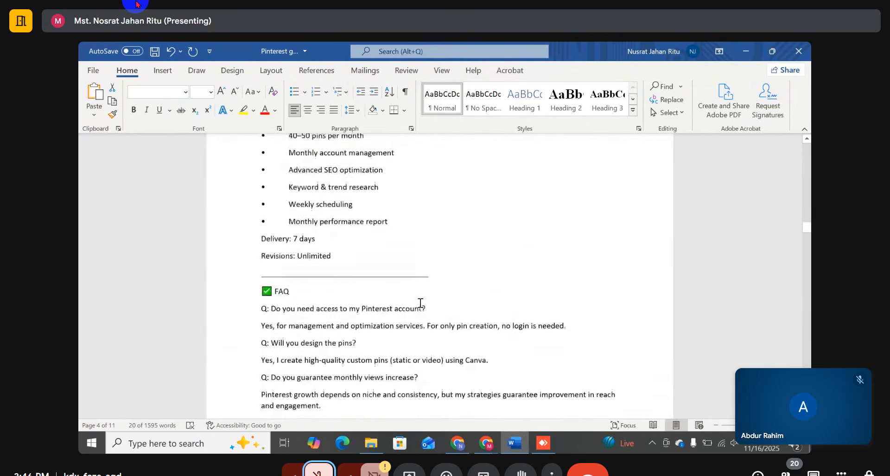
pyautogui.scroll(20, 421, 303)
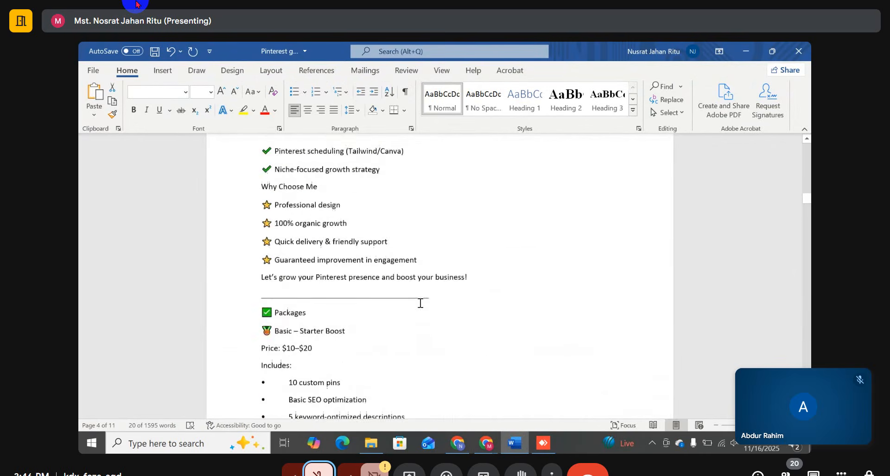
pyautogui.scroll(20, 421, 303)
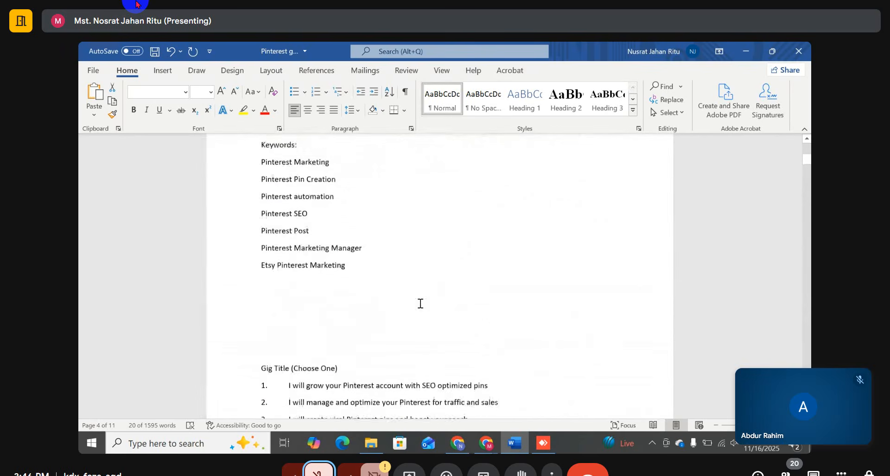
pyautogui.scroll(3, 421, 304)
pyautogui.scroll(-15, 421, 303)
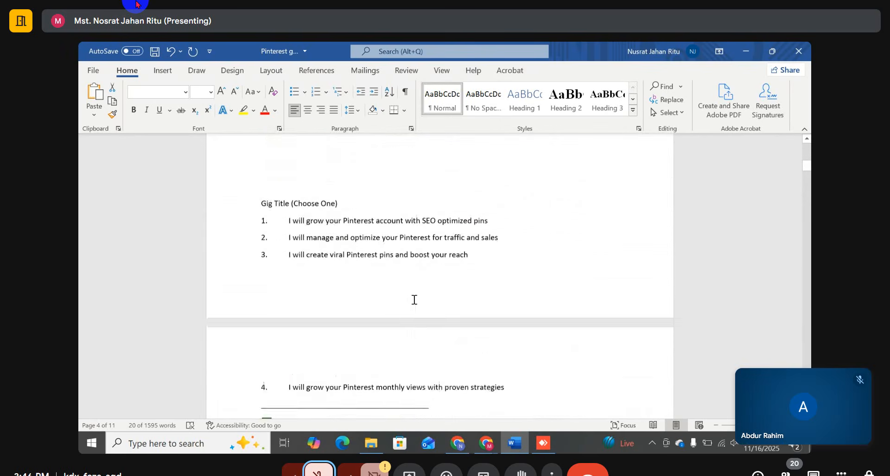
pyautogui.scroll(-10, 414, 300)
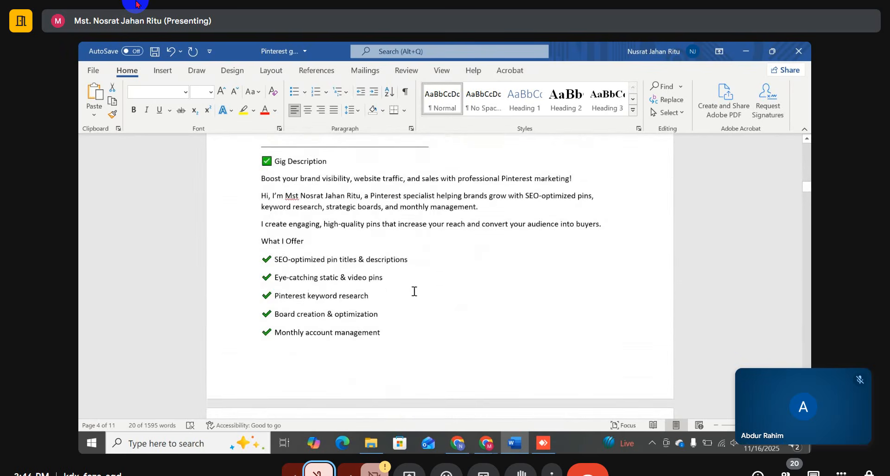
pyautogui.scroll(-5, 446, 334)
pyautogui.scroll(5, 445, 336)
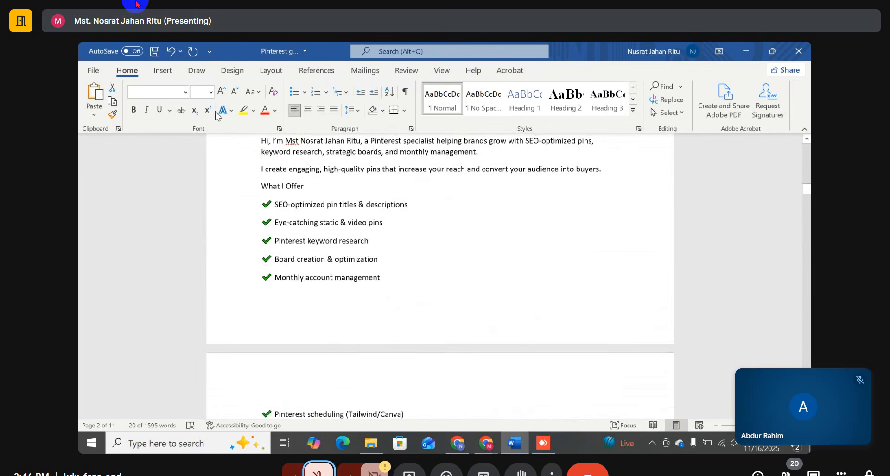
# Step: Copy the first draft's Gig Description, from "Boost your brand visibility" through "Let's grow your Pinterest presence and boost your business!"
pyautogui.scroll(-1, 260, 166)
pyautogui.scroll(1, 263, 177)
pyautogui.moveTo(261, 177); pyautogui.dragTo(513, 297)
pyautogui.scroll(-5, 405, 311)
pyautogui.scroll(-2, 413, 320)
pyautogui.scroll(3, 414, 320)
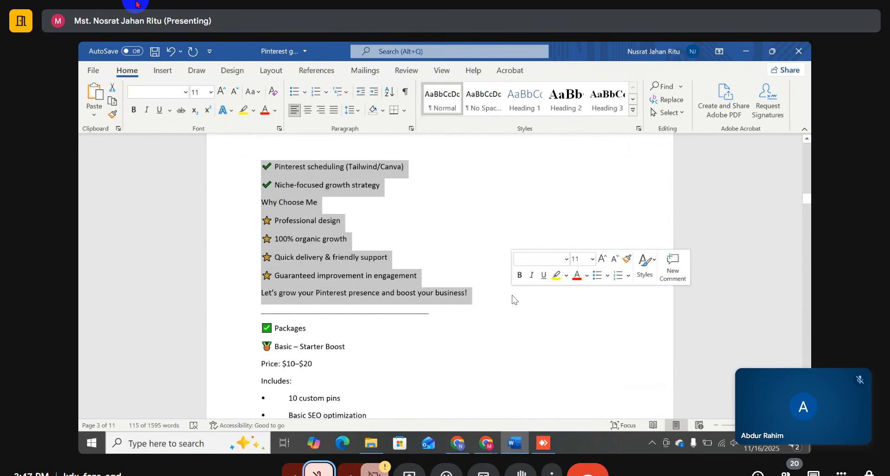
# Step: Switch to the Fiverr gig page in Chrome, paste the copied text into the gig description and read it through
pyautogui.click(486, 443)
pyautogui.click(406, 400)
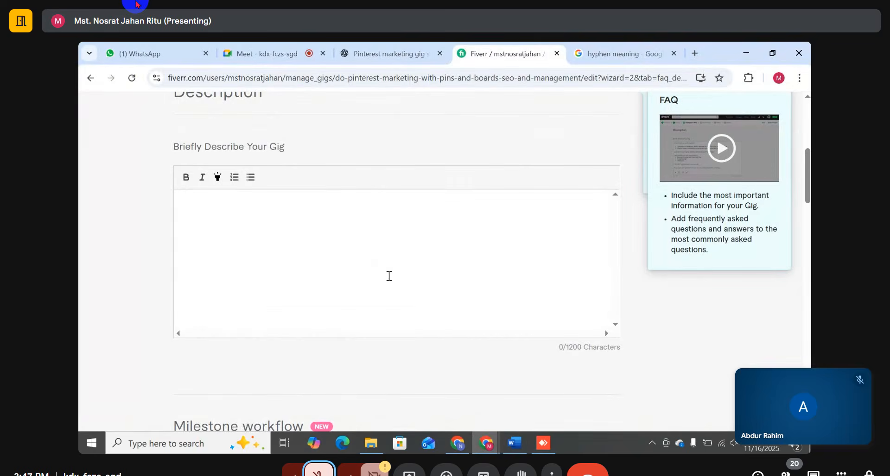
pyautogui.click(390, 274)
pyautogui.hotkey('ctrl', 'v')
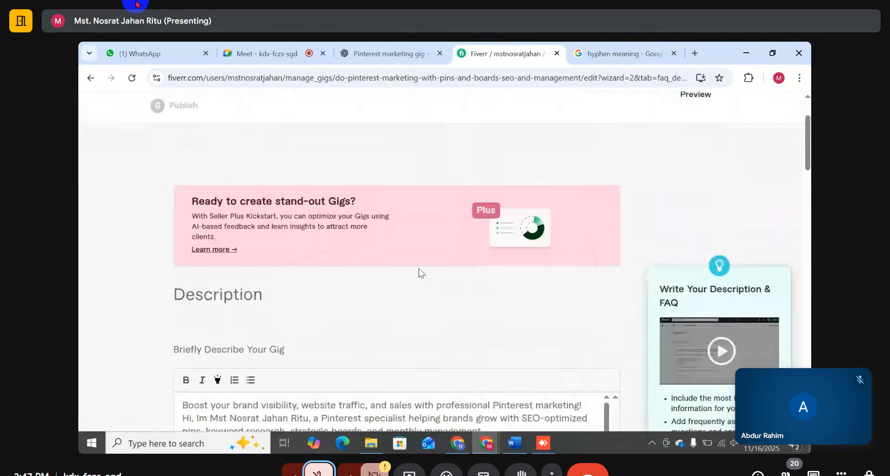
pyautogui.scroll(-3, 371, 276)
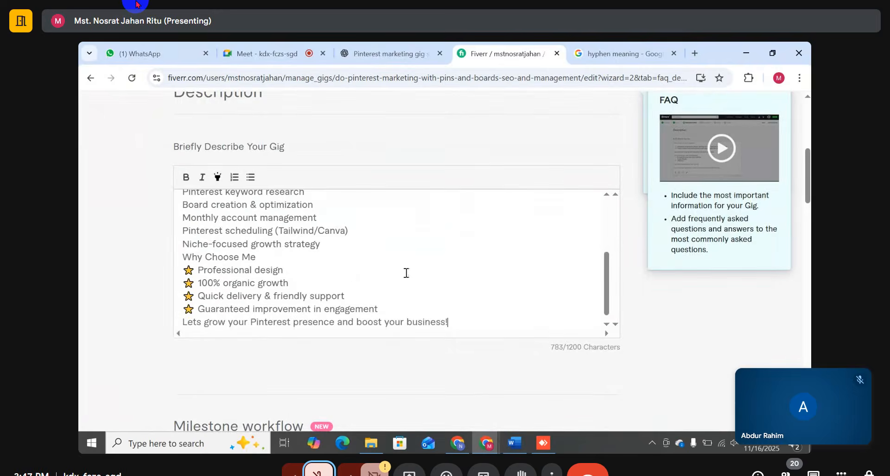
pyautogui.scroll(3, 359, 290)
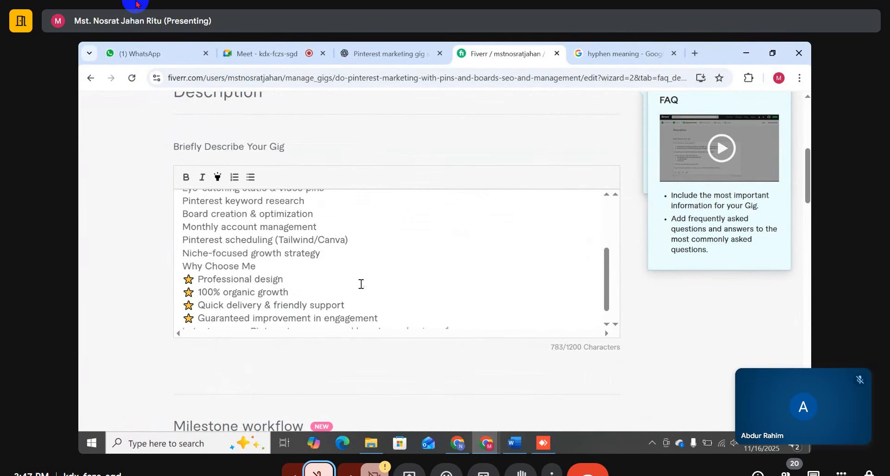
pyautogui.scroll(3, 376, 294)
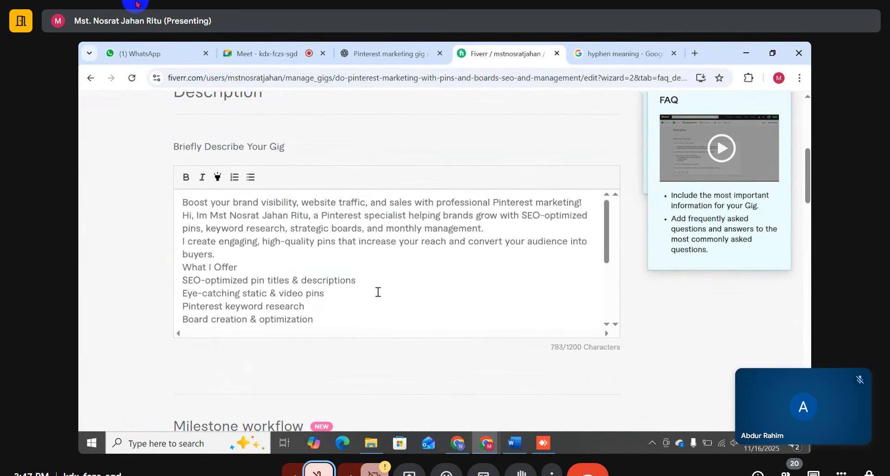
pyautogui.scroll(-5, 377, 292)
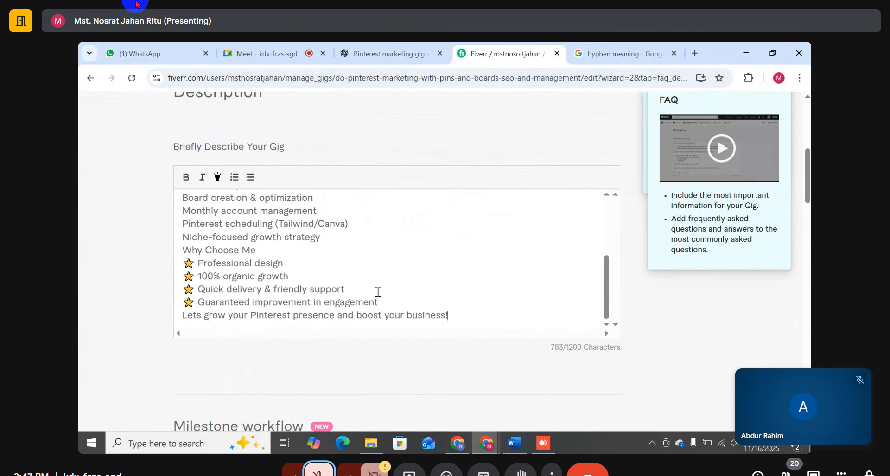
# Step: Remove the star emojis from the four lines under "Why Choose Me" in the gig description
pyautogui.click(200, 264)
pyautogui.click(607, 52)
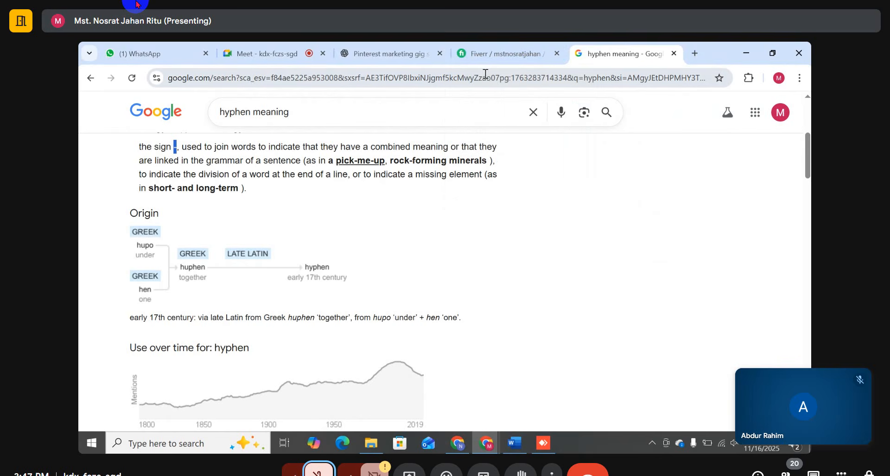
pyautogui.click(489, 52)
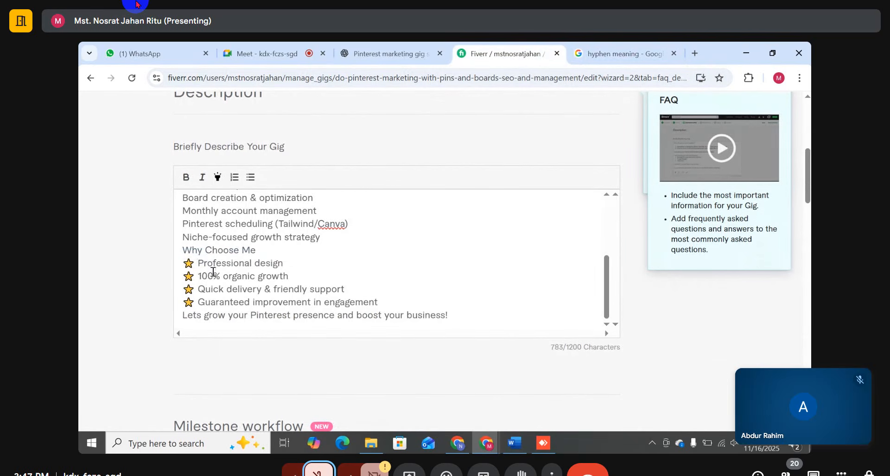
pyautogui.moveTo(199, 266); pyautogui.dragTo(166, 303)
pyautogui.press('BackSpace')
pyautogui.press('BackSpace')
pyautogui.press('BackSpace')
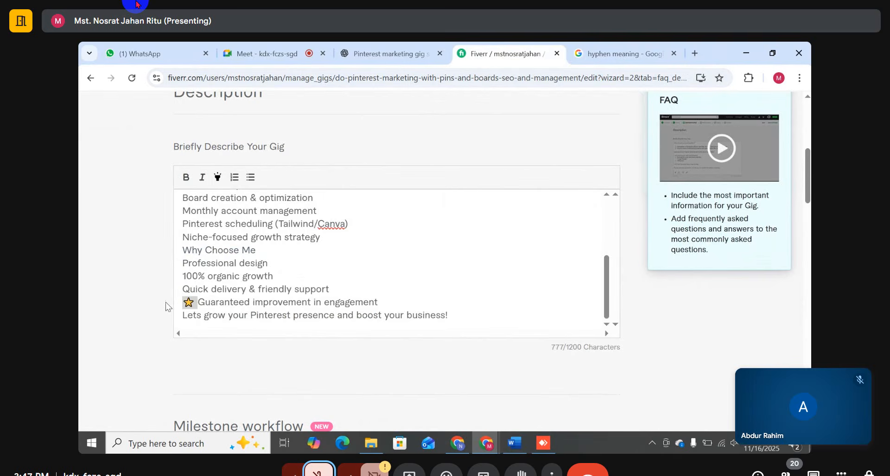
pyautogui.press('BackSpace')
# Step: Insert a blank line after the description's opening sentence, "Boost your brand visibility, website traffic, and sales with professional Pinterest marketing!"
pyautogui.scroll(3, 263, 272)
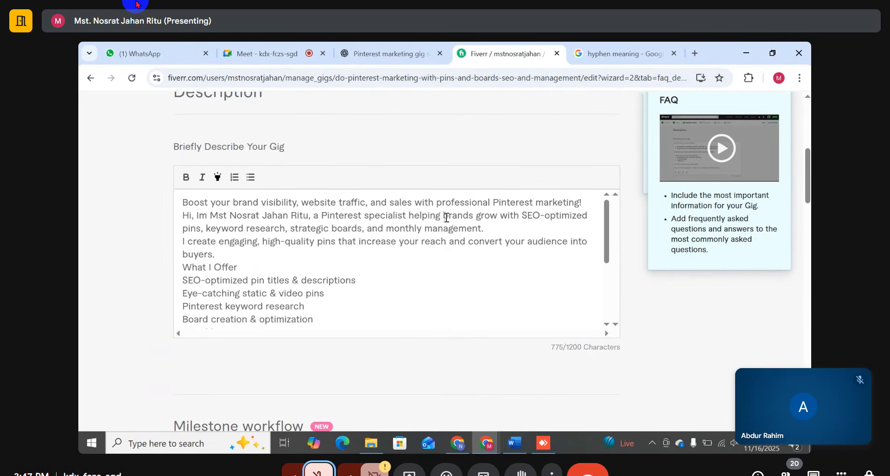
pyautogui.click(588, 202)
pyautogui.press('Return')
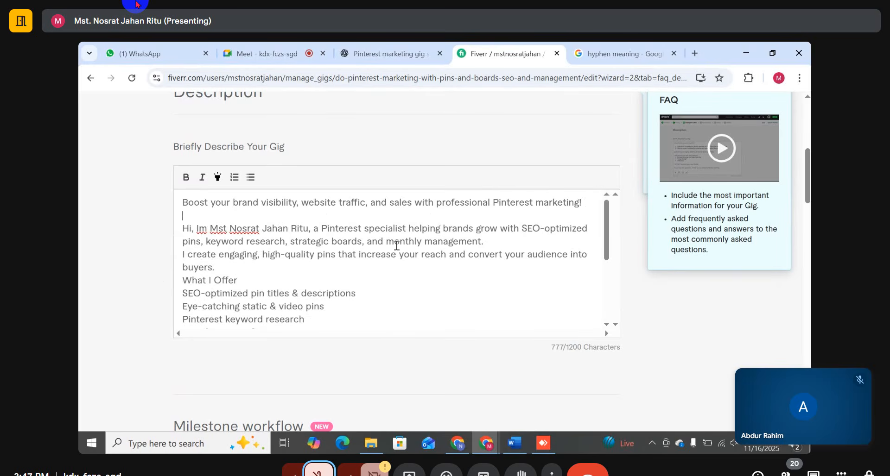
# Step: Add the missing apostrophe to "Im" in the introduction so that it reads "I'm"
pyautogui.click(199, 228)
pyautogui.scroll(1, 234, 220)
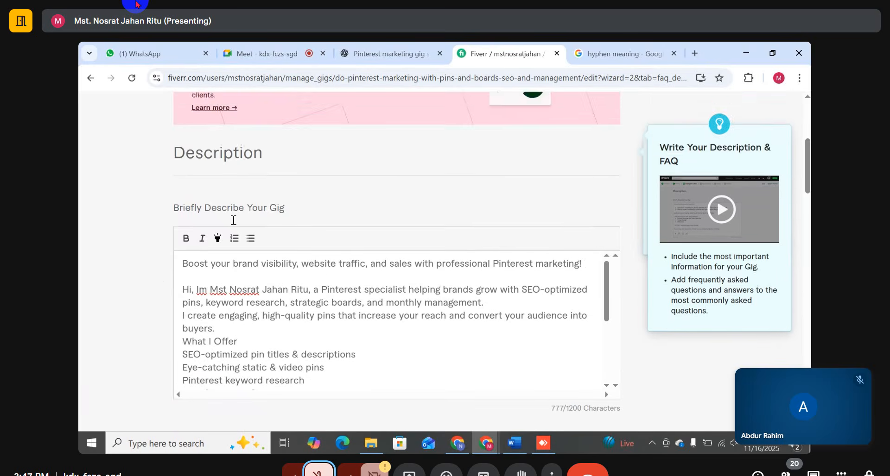
pyautogui.write("'")
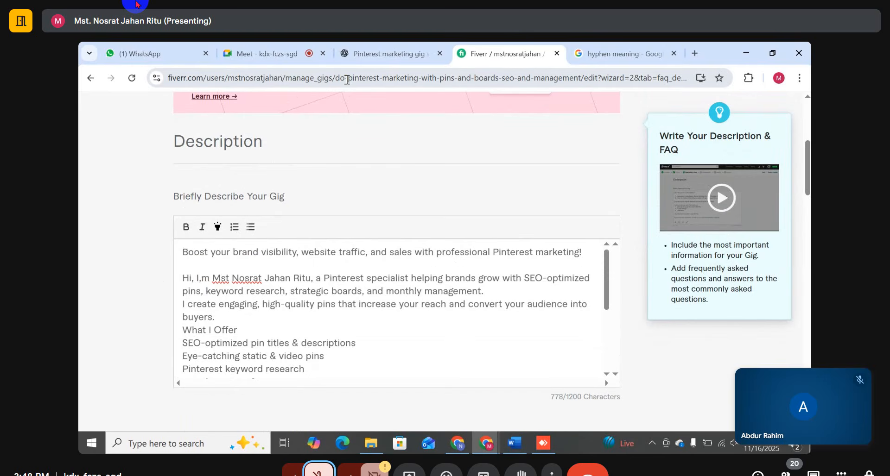
pyautogui.press('BackSpace')
pyautogui.write('<')
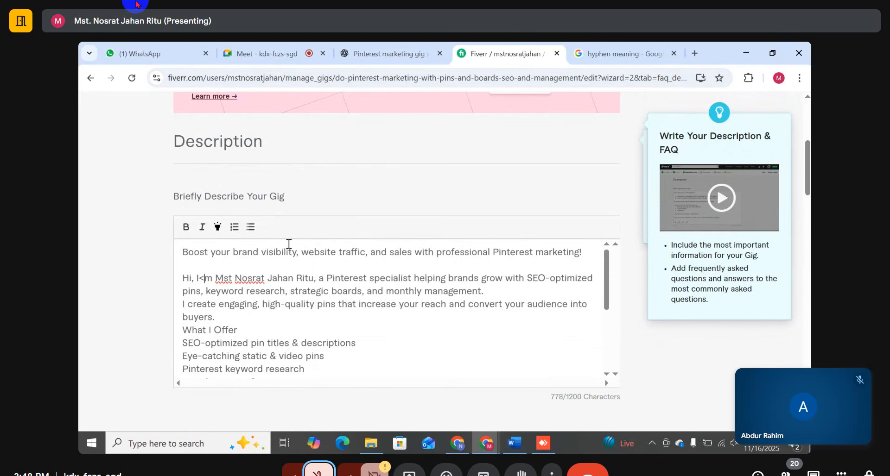
pyautogui.press('BackSpace')
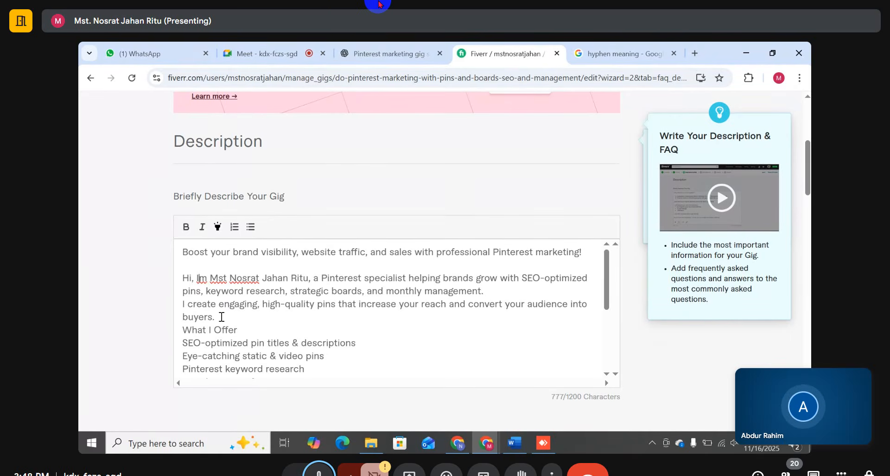
pyautogui.write("'")
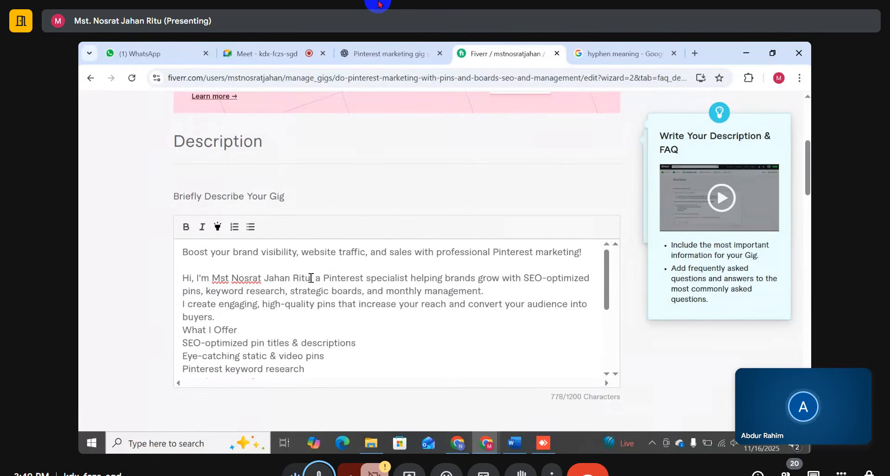
# Step: Shorten the seller's name in the introduction by deleting its last word and its leading abbreviation
pyautogui.moveTo(311, 278); pyautogui.dragTo(288, 280)
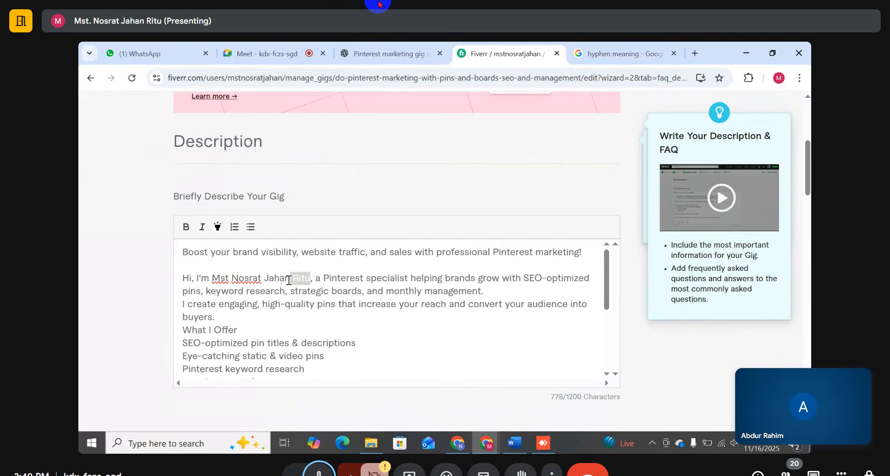
pyautogui.press('BackSpace')
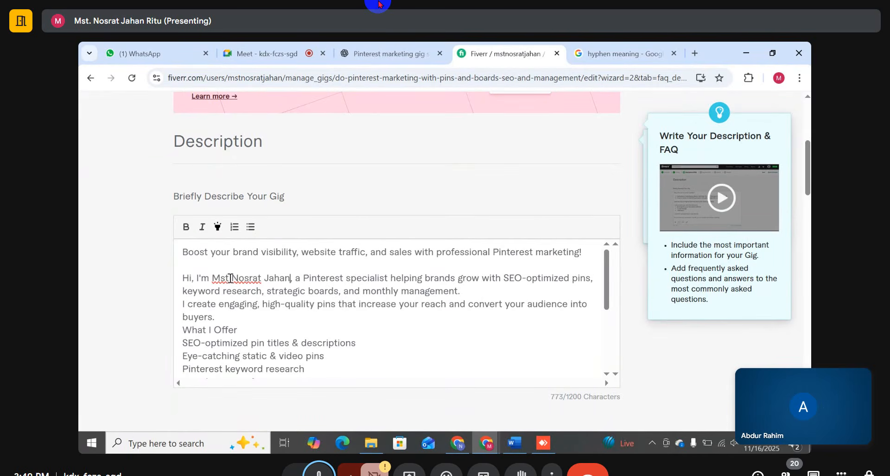
pyautogui.moveTo(232, 278); pyautogui.dragTo(212, 278)
pyautogui.press('BackSpace')
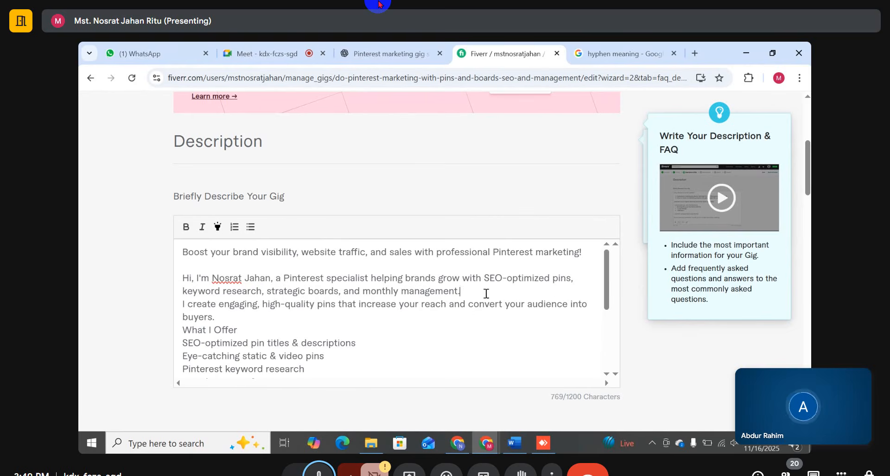
# Step: Join the "I create engaging, high-quality pins" sentence to the end of the introduction paragraph
pyautogui.press('Return')
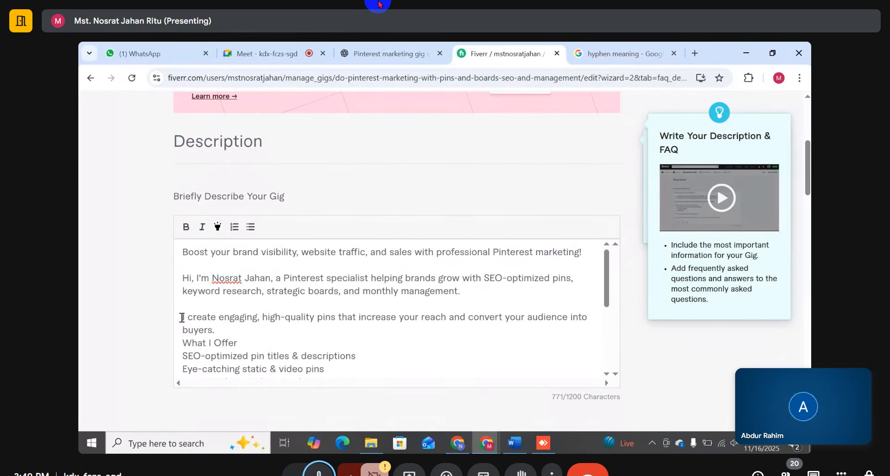
pyautogui.press('BackSpace')
pyautogui.press('BackSpace')
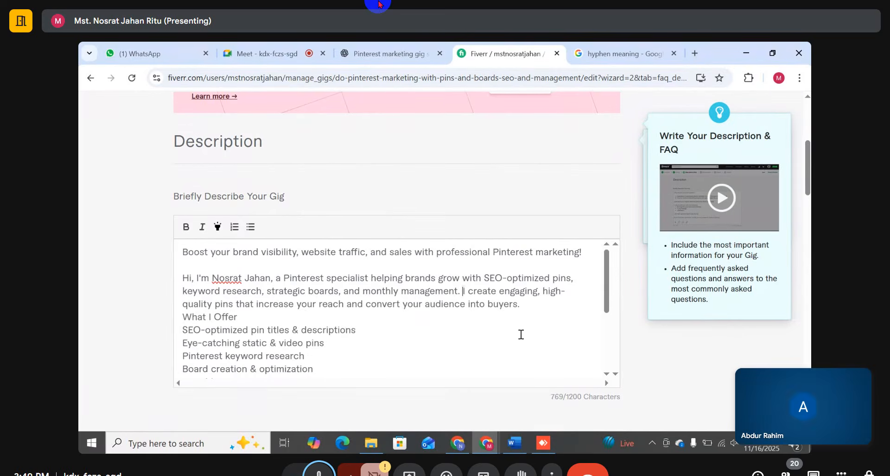
# Step: Insert a blank line above the "What I Offer" heading and make the heading bold
pyautogui.moveTo(240, 316); pyautogui.dragTo(149, 317)
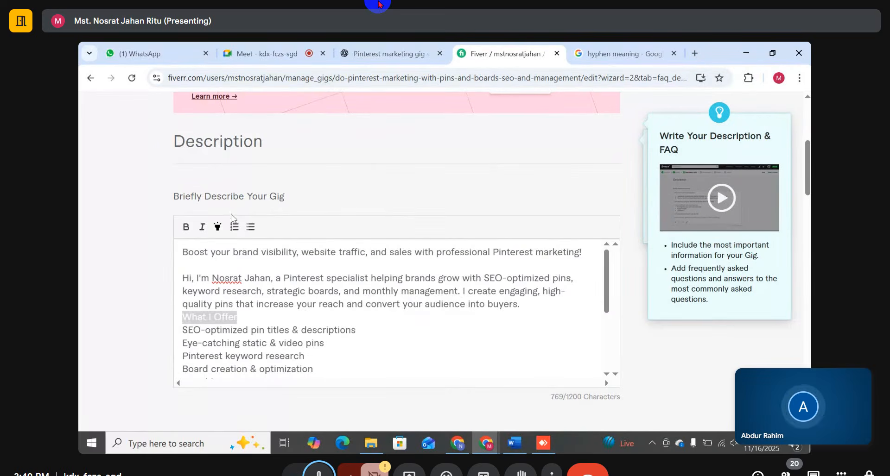
pyautogui.click(537, 305)
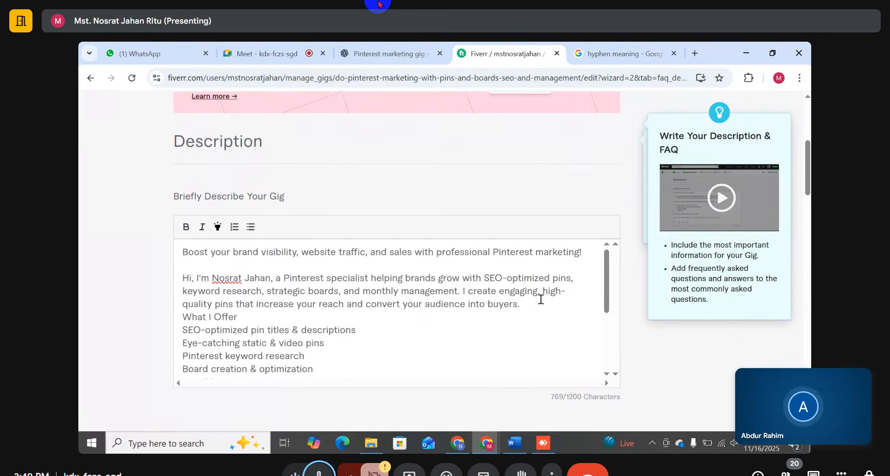
pyautogui.press('Return')
pyautogui.scroll(2, 315, 293)
pyautogui.scroll(-4, 325, 278)
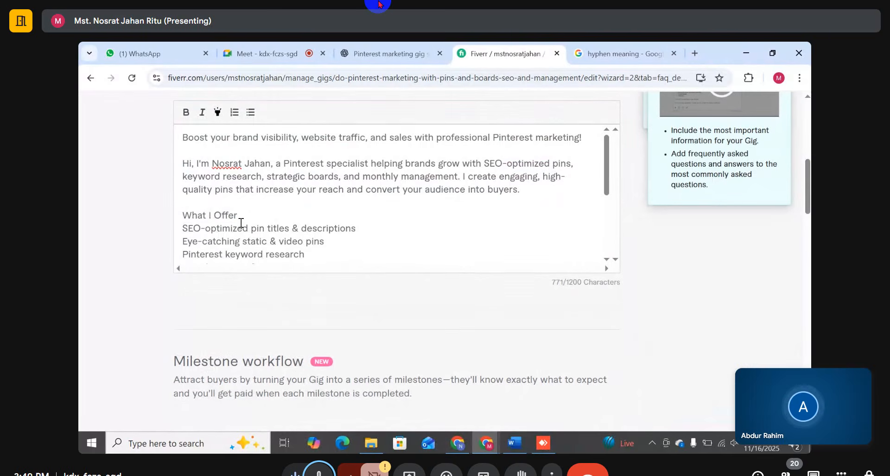
pyautogui.moveTo(241, 216); pyautogui.dragTo(157, 218)
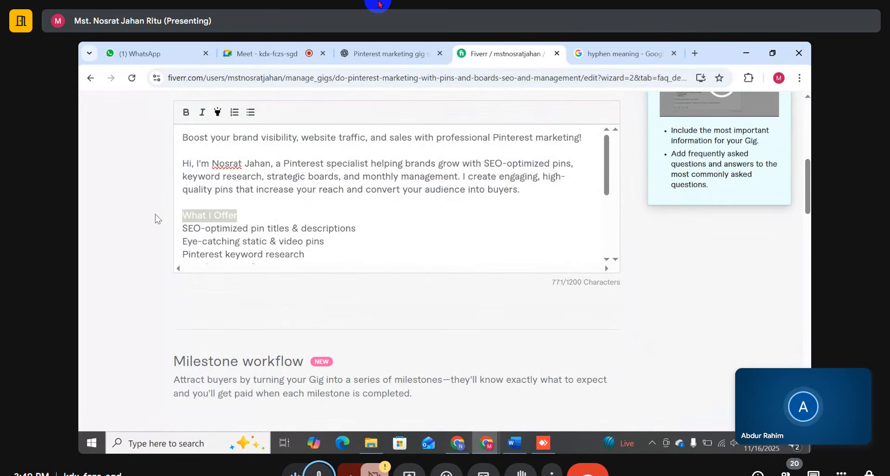
pyautogui.click(186, 113)
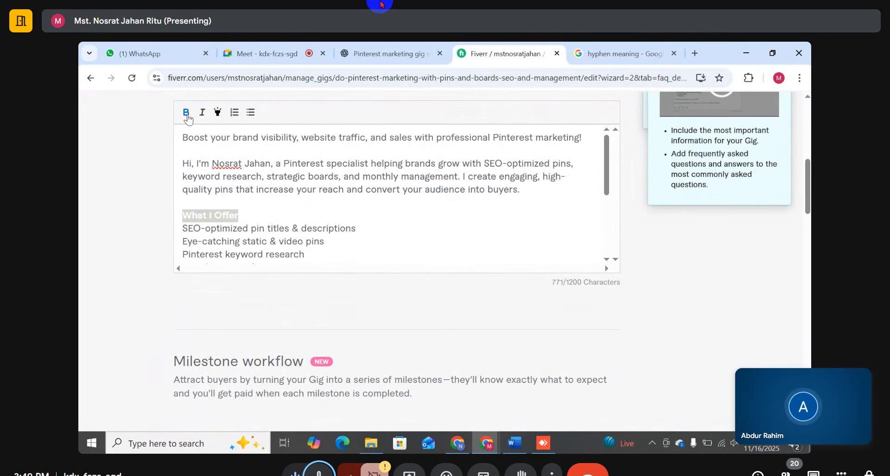
# Step: End the "What I Offer" heading with a colon and turn the seven service lines below it into a bulleted list
pyautogui.click(261, 217)
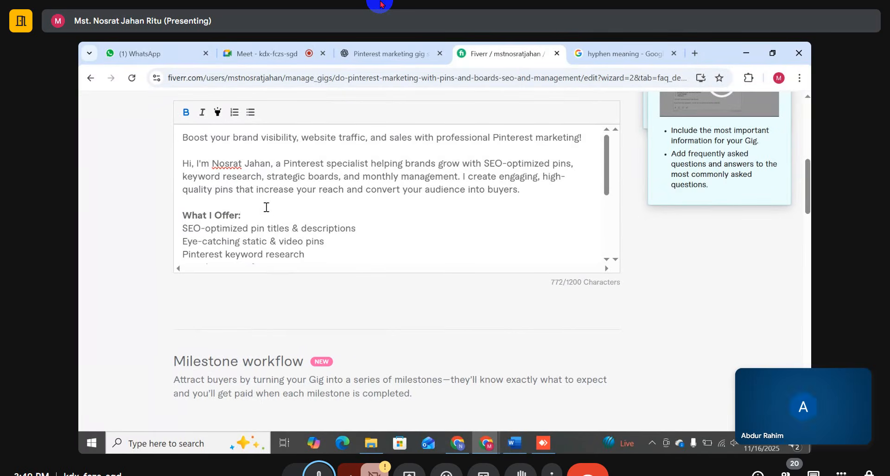
pyautogui.scroll(-3, 292, 218)
pyautogui.scroll(1, 293, 210)
pyautogui.scroll(2, 294, 210)
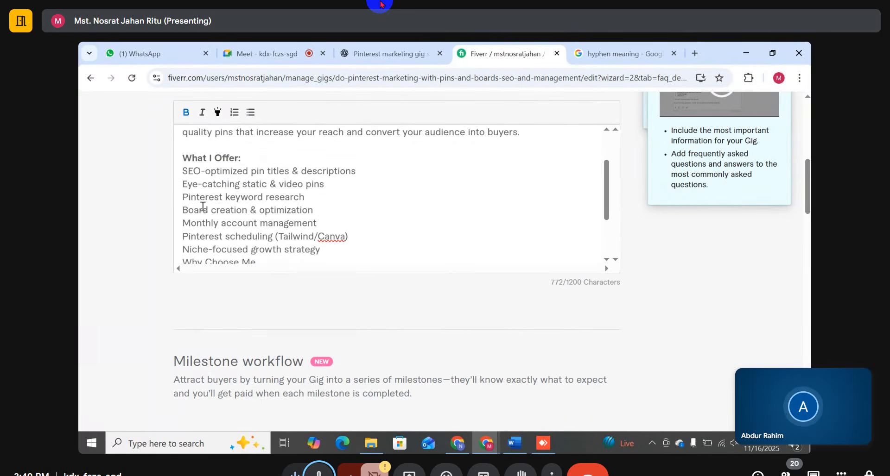
pyautogui.moveTo(182, 171); pyautogui.dragTo(332, 175)
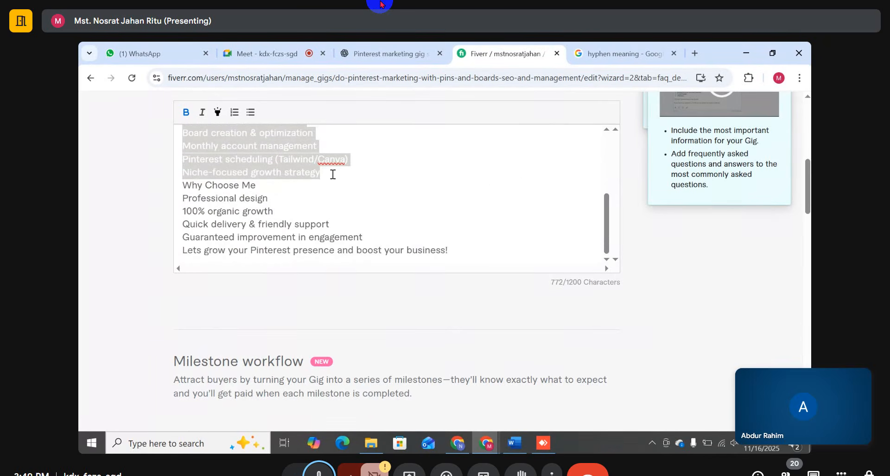
pyautogui.scroll(3, 417, 264)
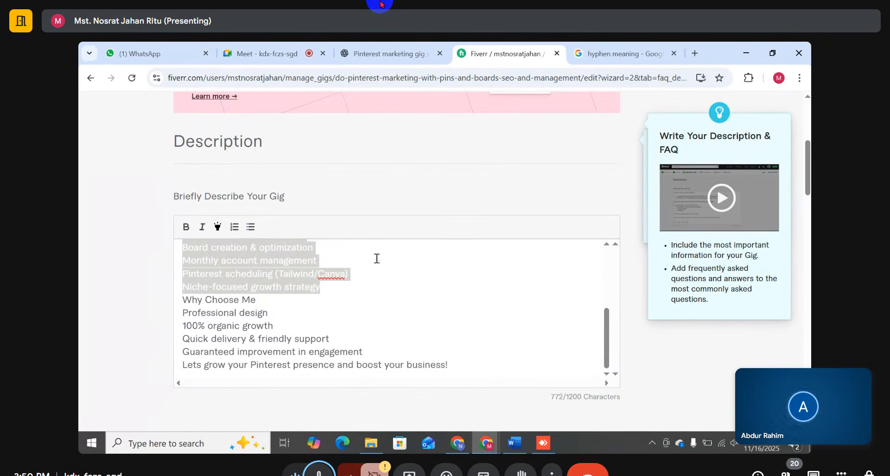
pyautogui.click(251, 227)
pyautogui.click(401, 296)
pyautogui.scroll(3, 401, 296)
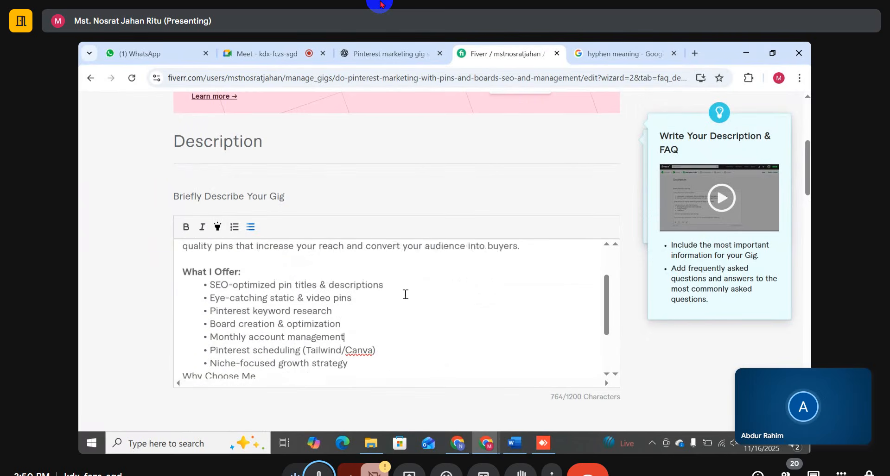
# Step: Make the "Why Choose Me" heading bold and insert an empty line above it, after "Niche-focused growth strategy"
pyautogui.scroll(-5, 402, 296)
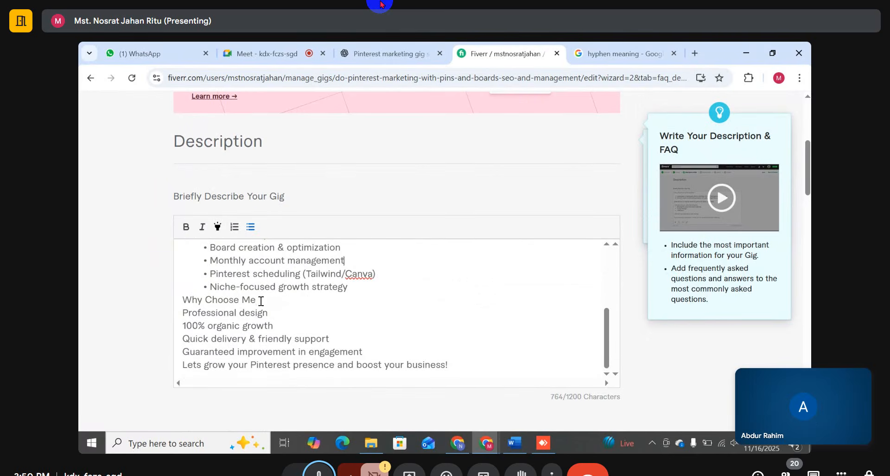
pyautogui.moveTo(261, 301); pyautogui.dragTo(174, 304)
pyautogui.click(186, 227)
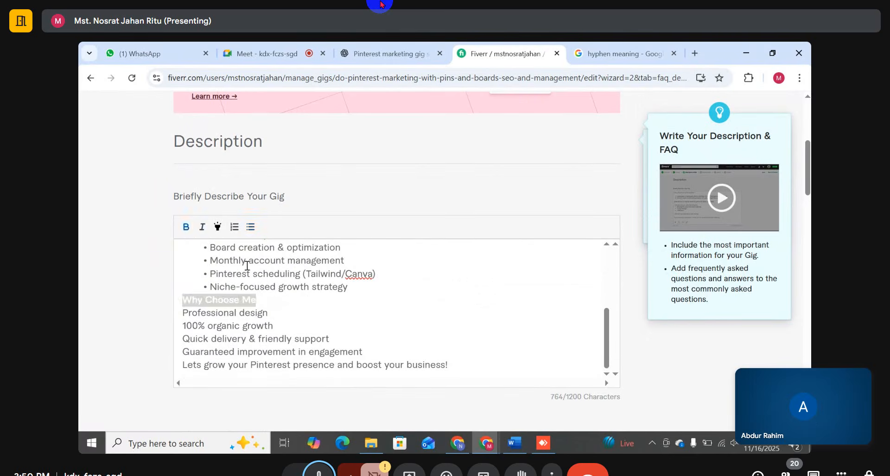
pyautogui.click(362, 292)
pyautogui.press('Return')
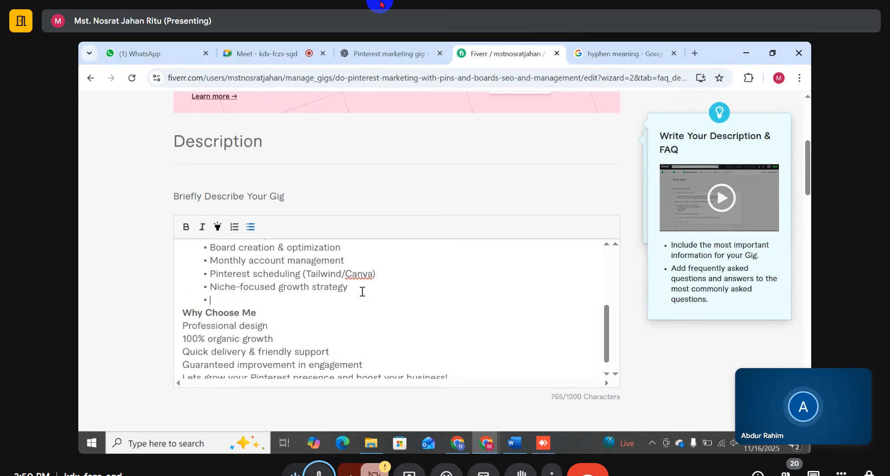
# Step: Add a colon at the end of the "Why Choose Me" heading
pyautogui.moveTo(268, 311); pyautogui.dragTo(175, 308)
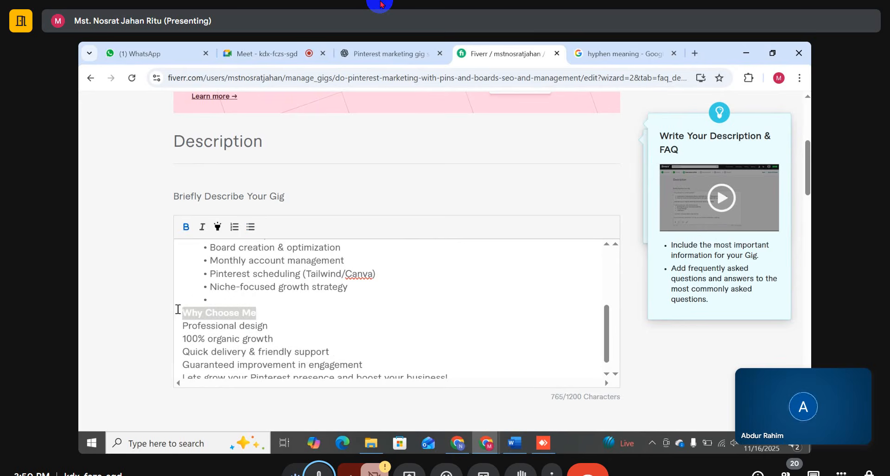
pyautogui.click(285, 317)
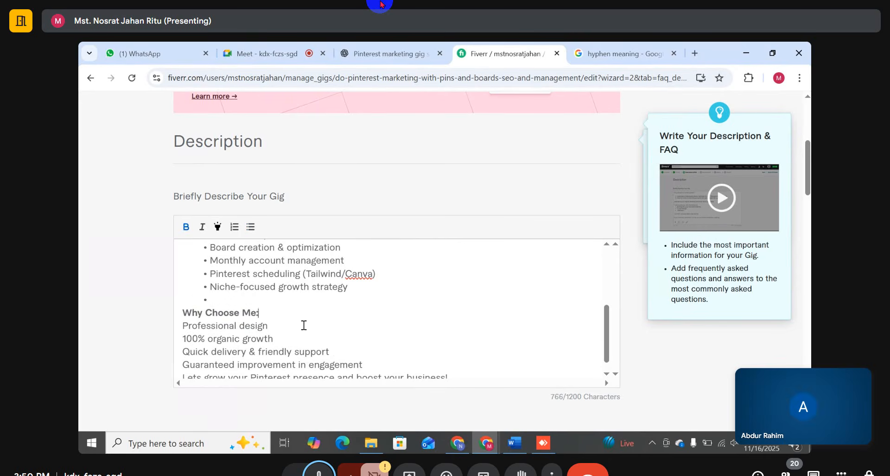
# Step: Select the lines below the "Why Choose Me:" heading, from "Professional design" through the closing sentence about boosting your business
pyautogui.scroll(-1, 297, 331)
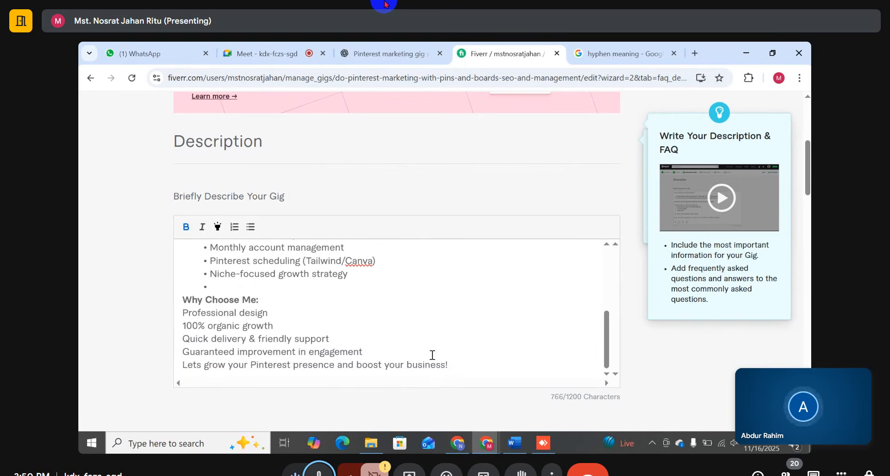
pyautogui.moveTo(449, 365); pyautogui.dragTo(179, 315)
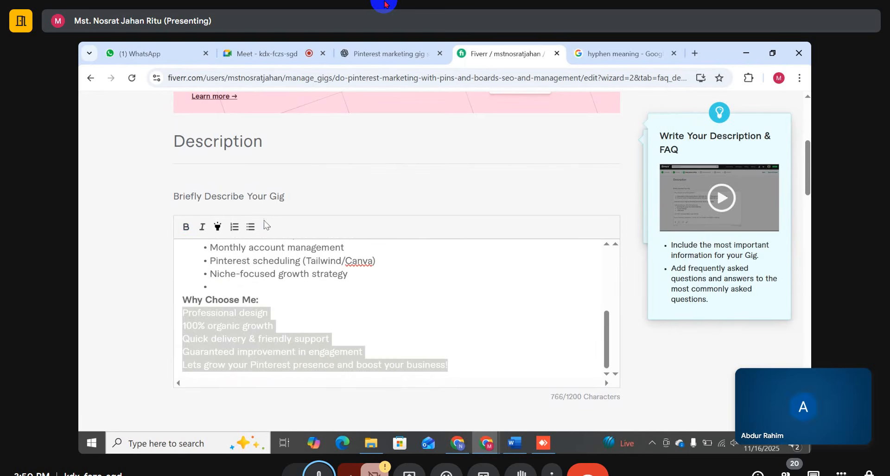
# Step: Format the five selected lines under "Why Choose Me" as a numbered list
pyautogui.click(234, 227)
pyautogui.click(372, 314)
pyautogui.scroll(3, 395, 312)
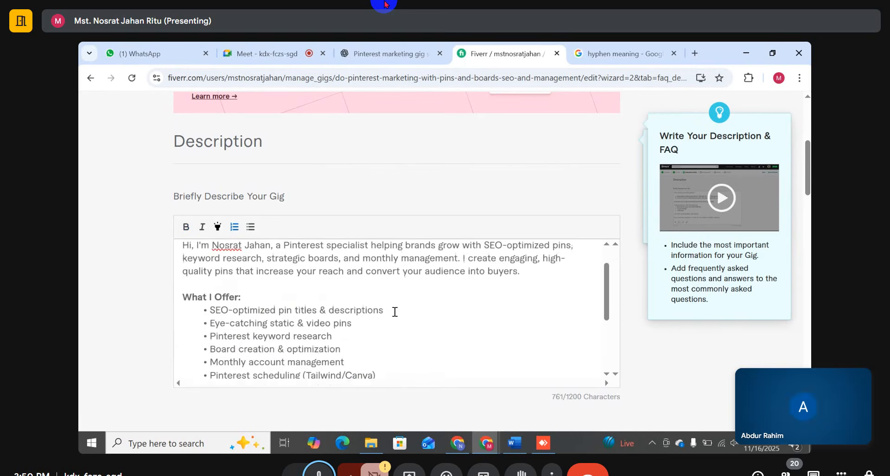
# Step: Review the formatted gig description and the Milestone workflow section below it
pyautogui.scroll(1, 394, 312)
pyautogui.scroll(-4, 471, 180)
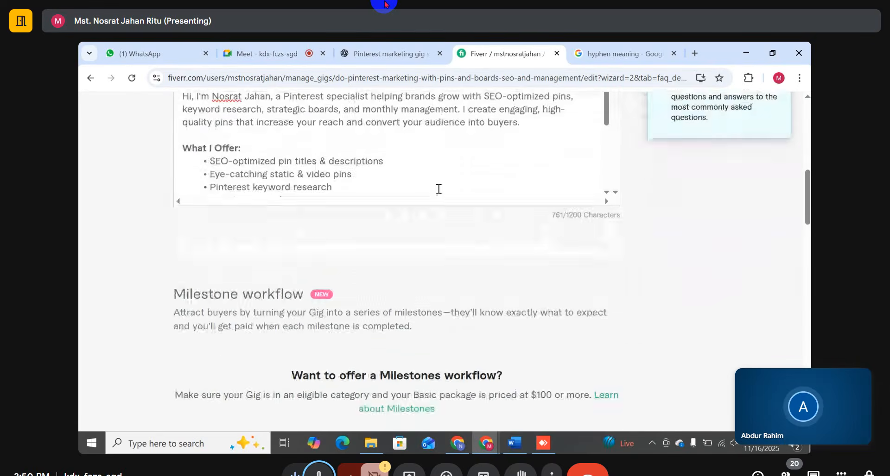
pyautogui.scroll(-3, 439, 189)
pyautogui.scroll(5, 423, 147)
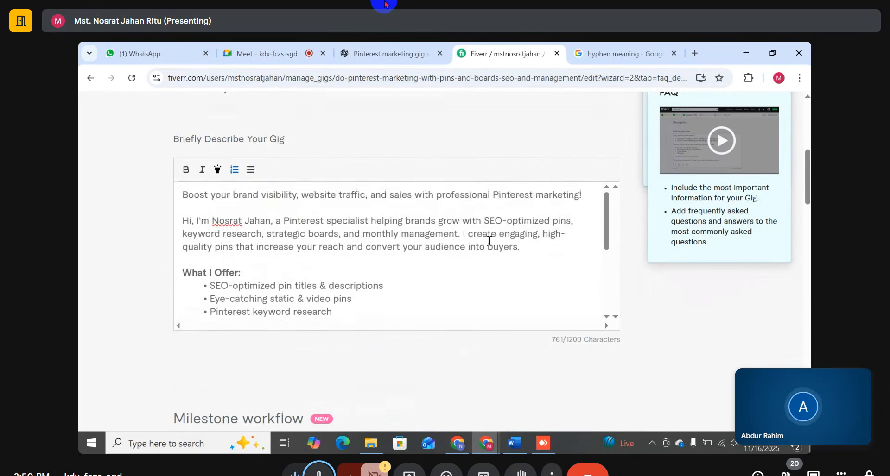
pyautogui.scroll(-5, 489, 241)
pyautogui.scroll(3, 384, 236)
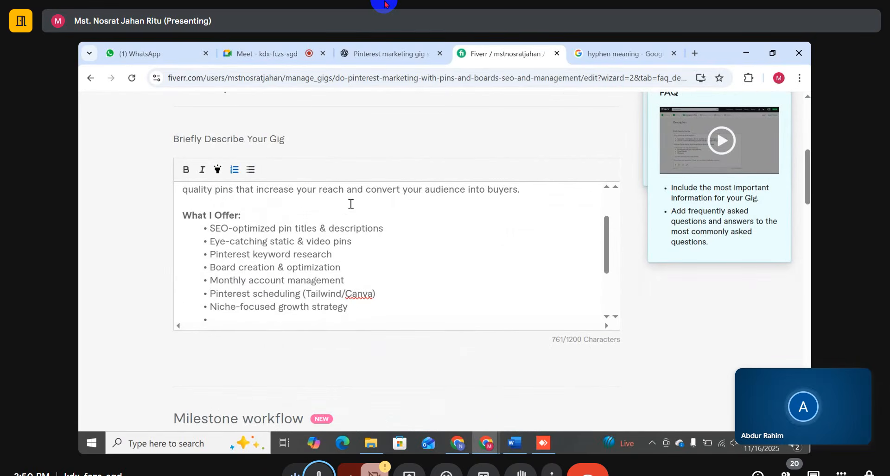
pyautogui.scroll(2, 464, 211)
pyautogui.scroll(-2, 457, 278)
pyautogui.scroll(2, 482, 280)
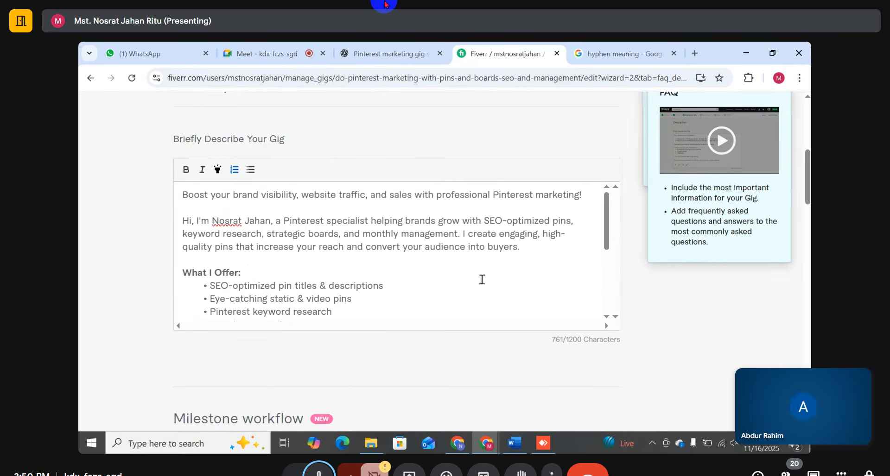
pyautogui.scroll(-2, 436, 272)
pyautogui.scroll(2, 434, 274)
# Step: Make the description's opening sentence about brand visibility, website traffic and sales bold
pyautogui.moveTo(591, 197); pyautogui.dragTo(155, 198)
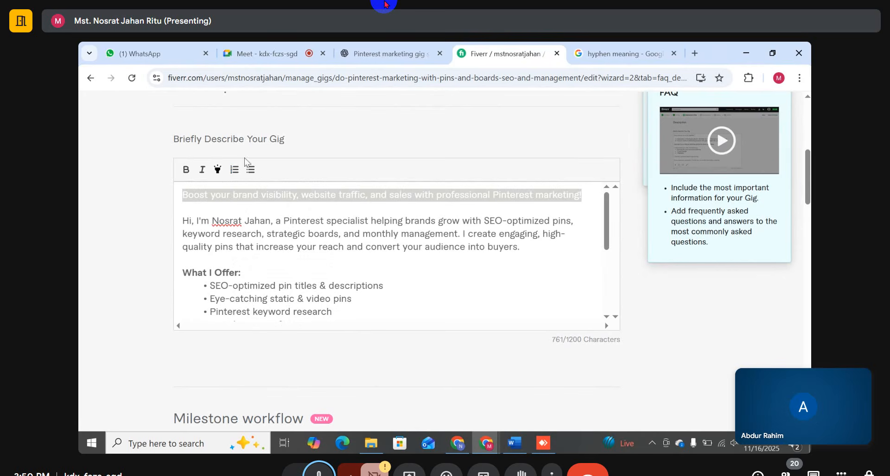
pyautogui.click(185, 170)
pyautogui.click(355, 217)
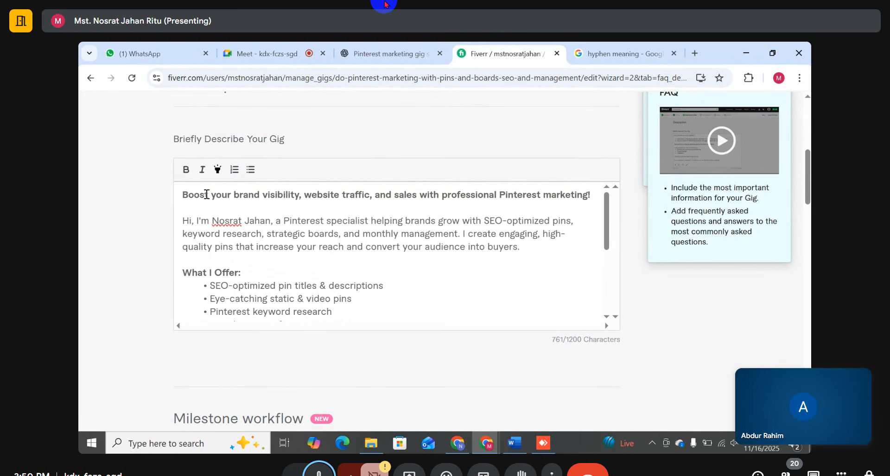
# Step: Try "Increase" and "Enhance" as replacements for the opening word "Boost" in the bold headline
pyautogui.moveTo(209, 197); pyautogui.dragTo(159, 200)
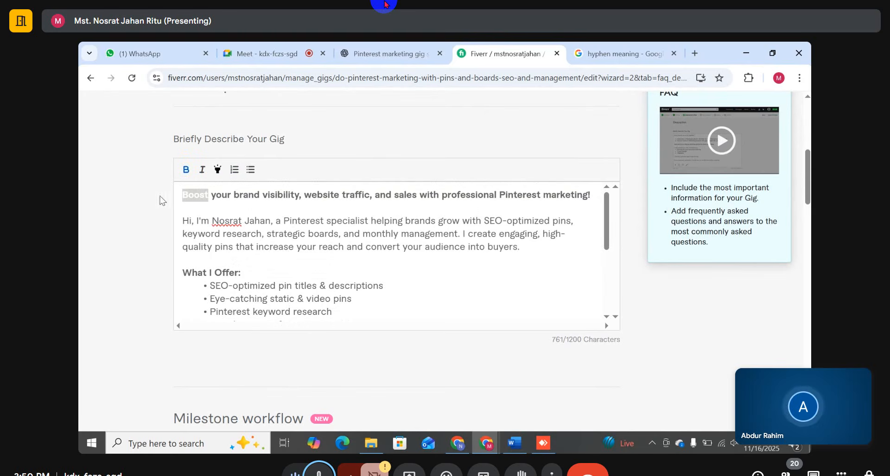
pyautogui.write('En')
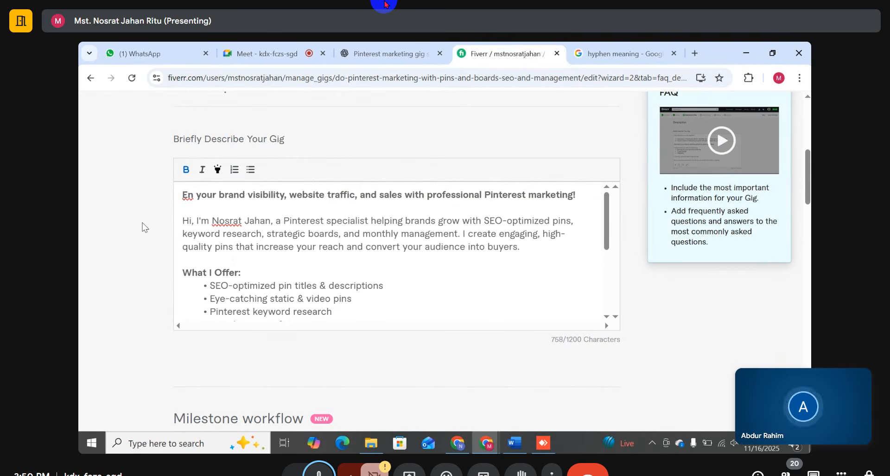
pyautogui.press('BackSpace')
pyautogui.press('BackSpace')
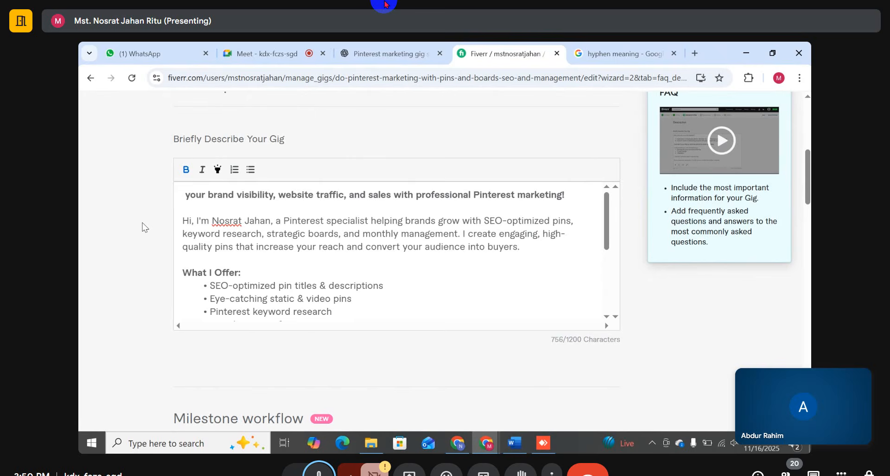
pyautogui.write('Increas')
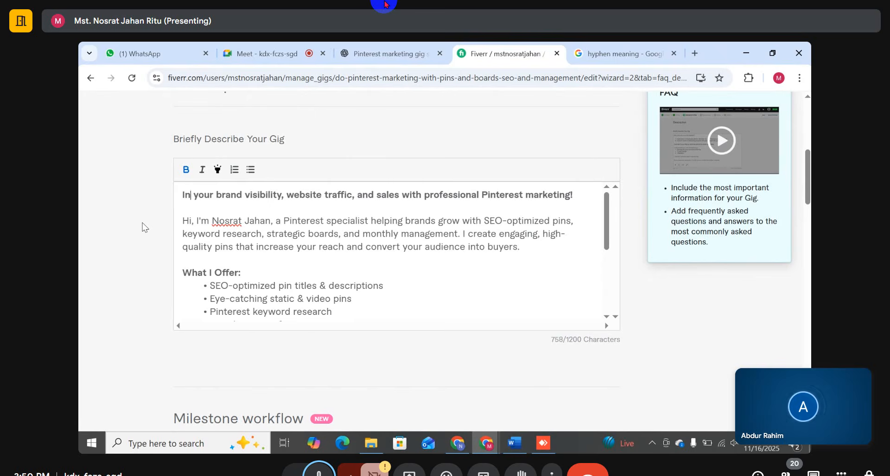
pyautogui.write('e')
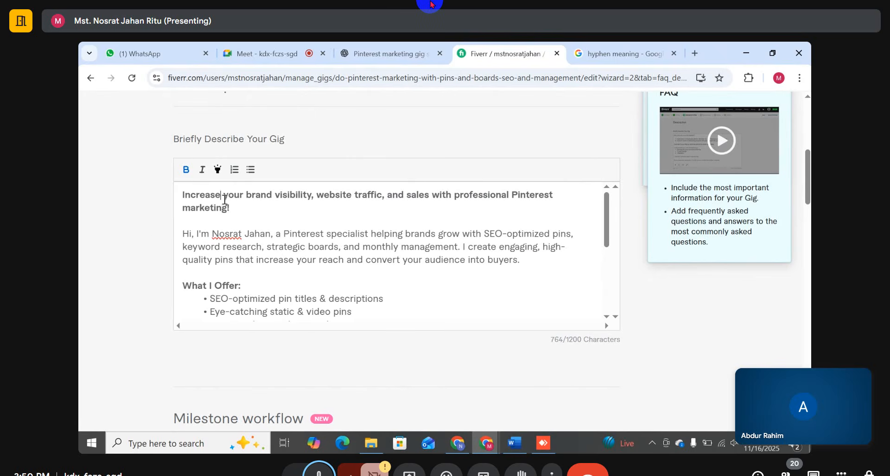
pyautogui.moveTo(224, 199); pyautogui.dragTo(140, 202)
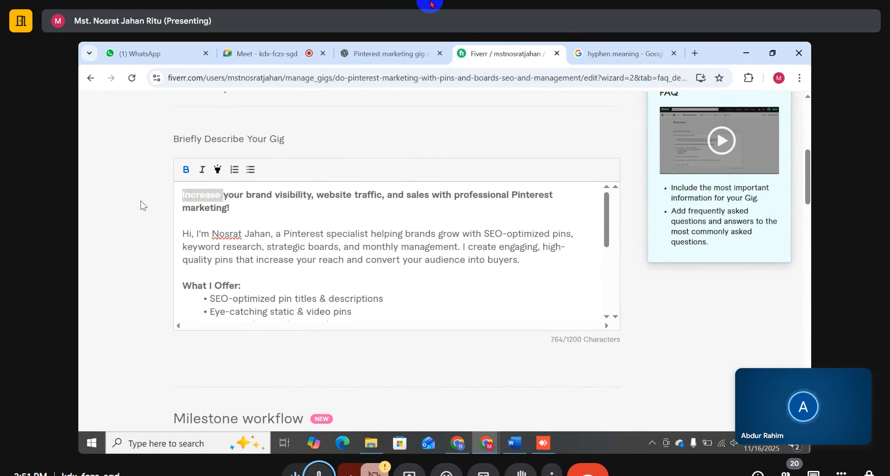
pyautogui.write('Enhance')
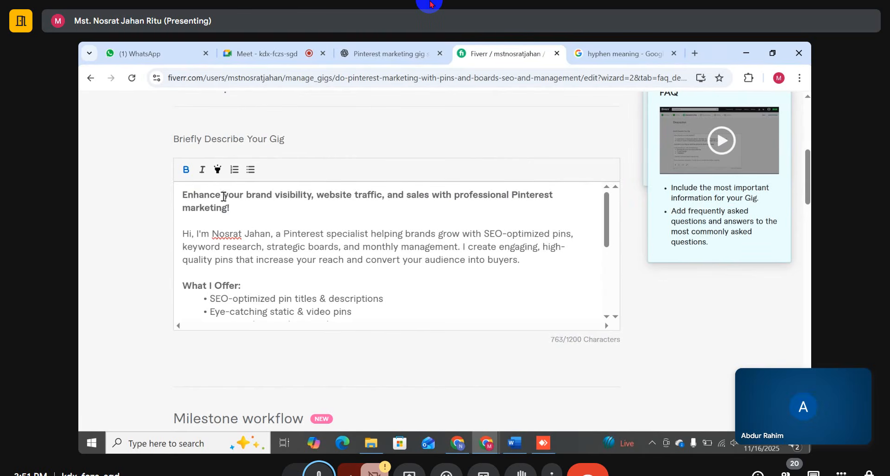
# Step: Replace the bold headline's first word with "Grow"
pyautogui.moveTo(223, 193); pyautogui.dragTo(170, 192)
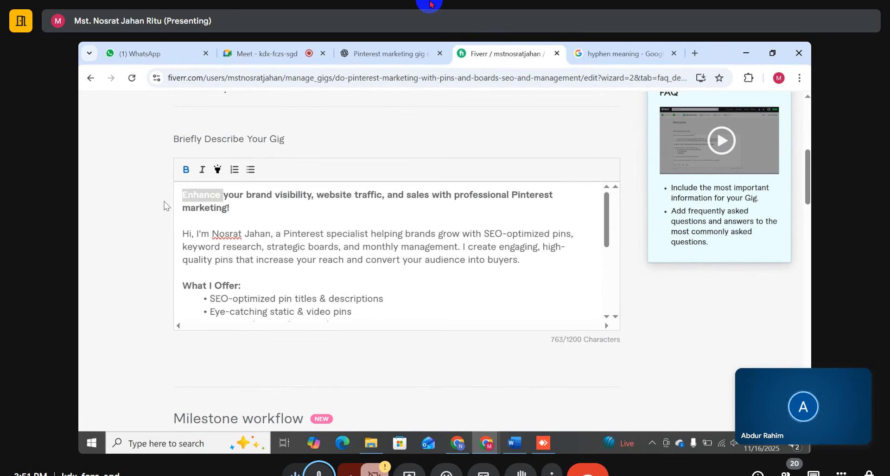
pyautogui.write('Gro')
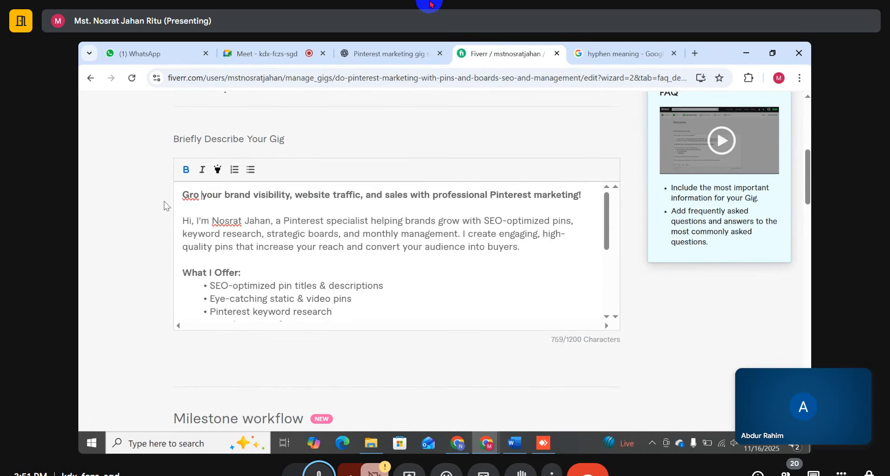
pyautogui.press('BackSpace')
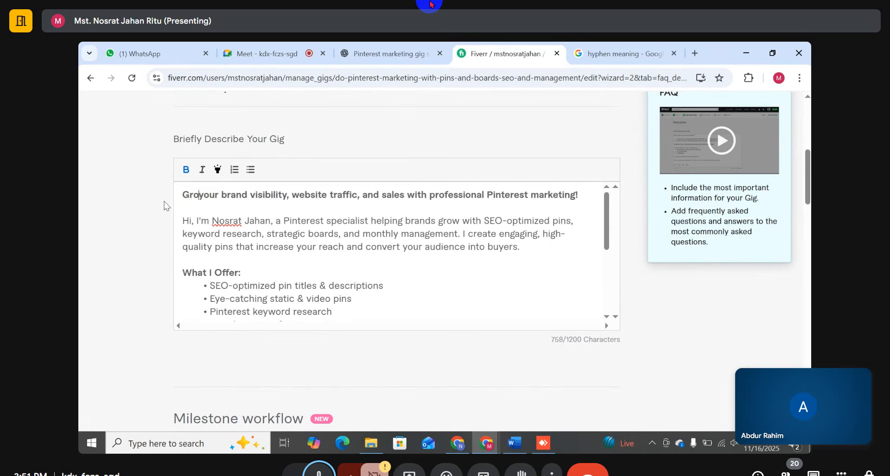
pyautogui.write('w')
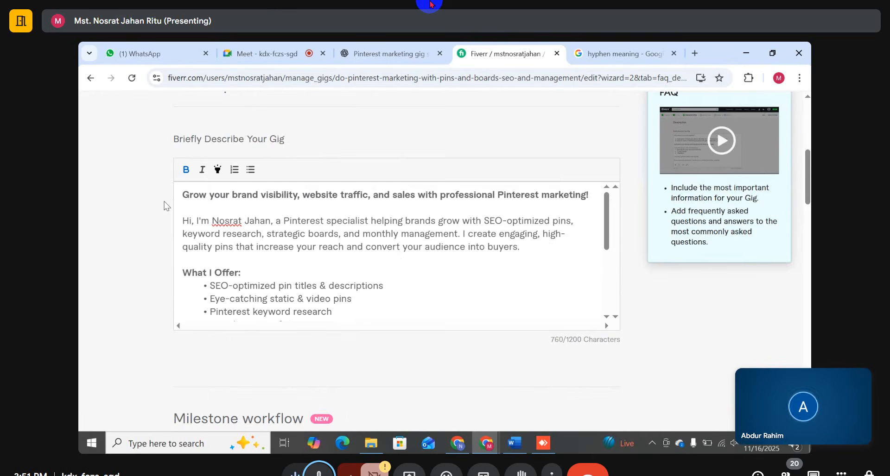
# Step: Read through the description from the headline to the "Why Choose Me" list
pyautogui.scroll(1, 166, 205)
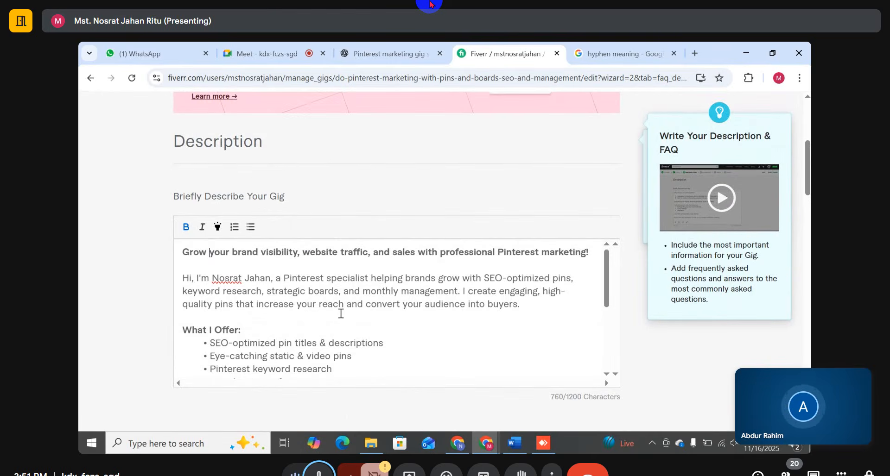
pyautogui.scroll(-1, 357, 306)
pyautogui.scroll(1, 398, 283)
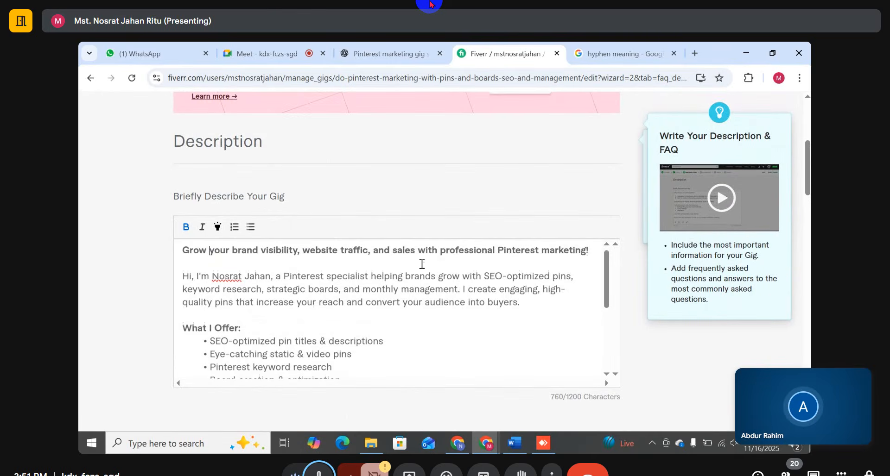
pyautogui.scroll(-2, 264, 315)
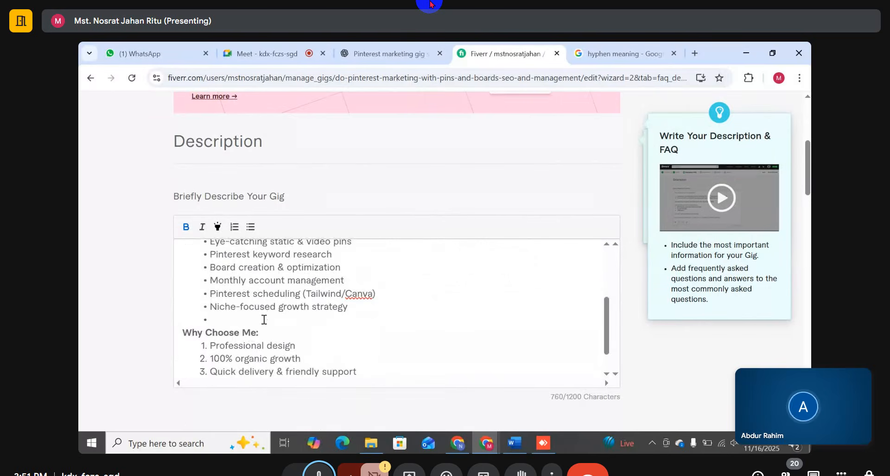
pyautogui.scroll(-1, 264, 320)
pyautogui.scroll(3, 301, 320)
pyautogui.scroll(-3, 352, 317)
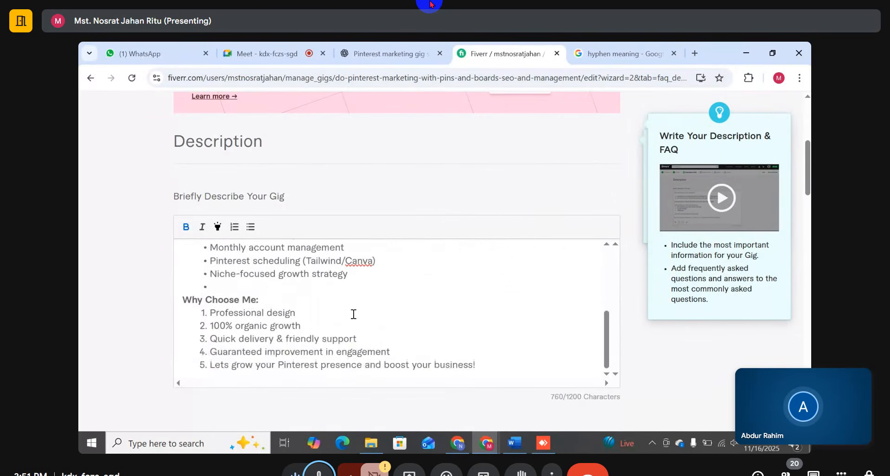
pyautogui.scroll(3, 354, 314)
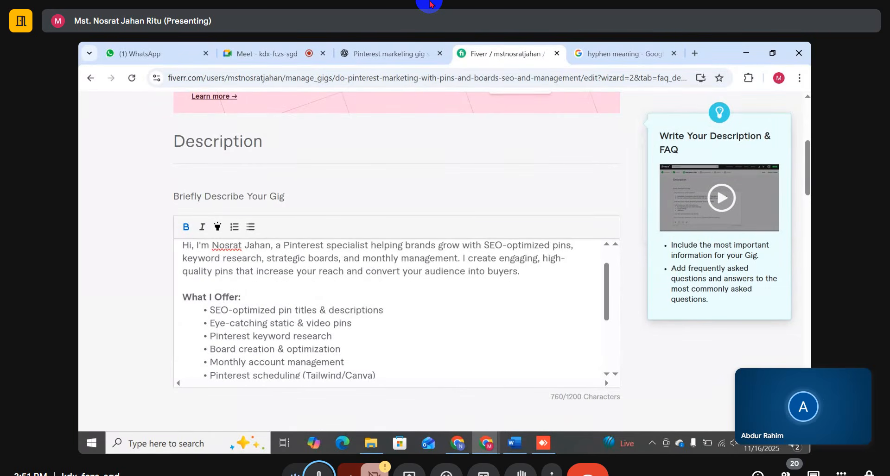
# Step: Delete the text of the "Monthly account management" bullet under "What I Offer"
pyautogui.scroll(-2, 369, 286)
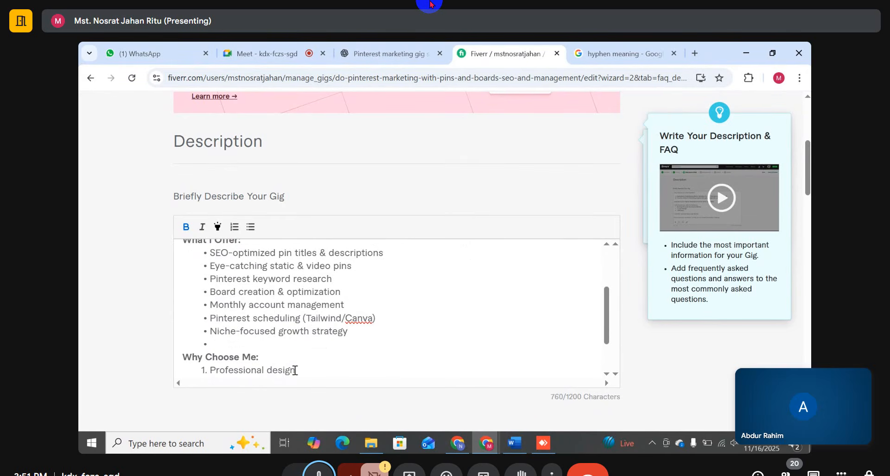
pyautogui.moveTo(348, 305); pyautogui.dragTo(210, 306)
pyautogui.press('BackSpace')
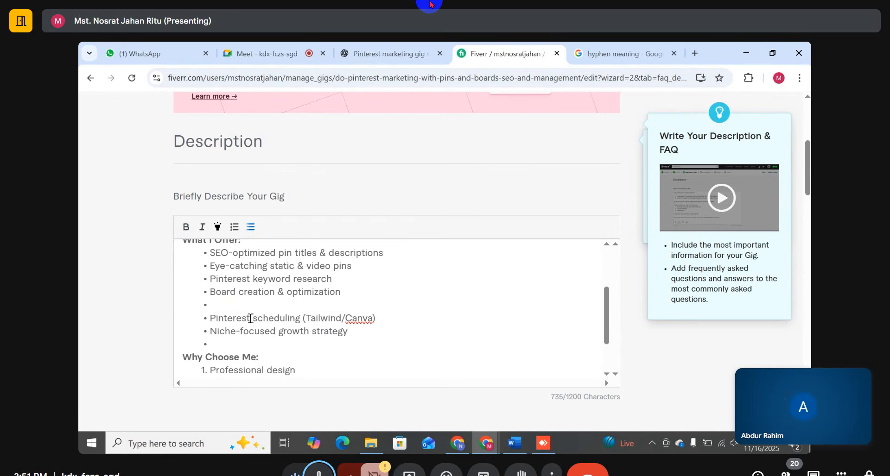
# Step: Shorten the Pinterest scheduling bullet to "Pins scheduling" and remove the empty bullet above it
pyautogui.moveTo(250, 318); pyautogui.dragTo(227, 322)
pyautogui.press('BackSpace')
pyautogui.press('BackSpace')
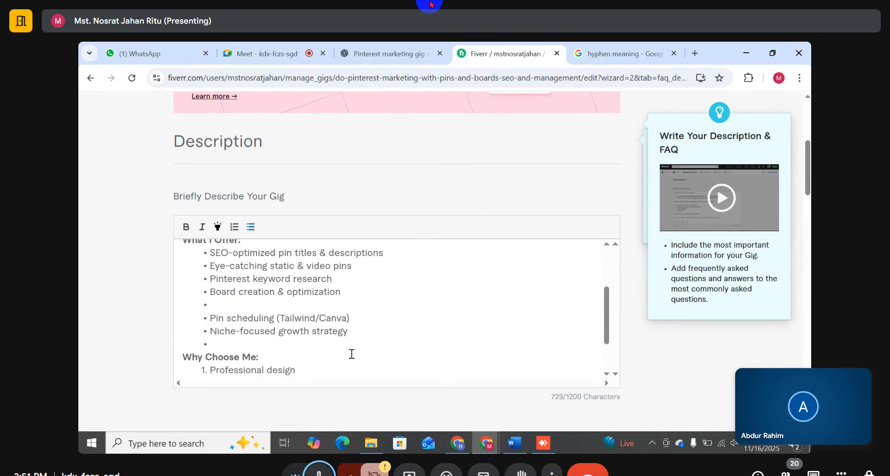
pyautogui.write('s')
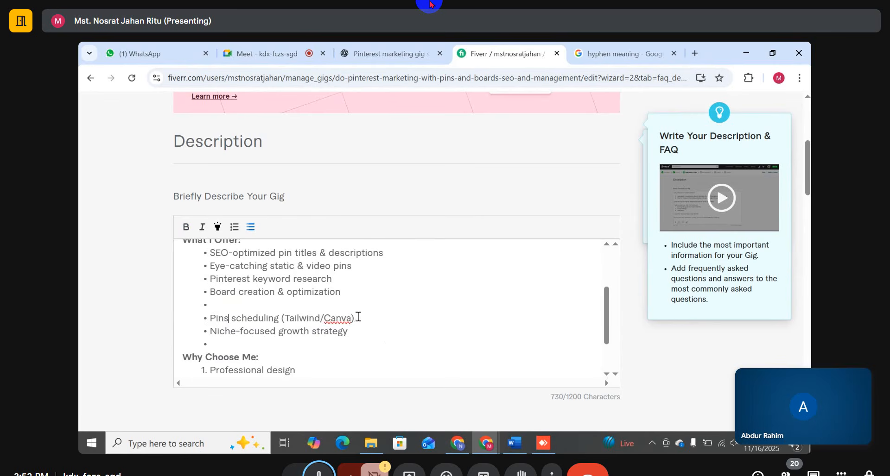
pyautogui.moveTo(354, 319); pyautogui.dragTo(280, 319)
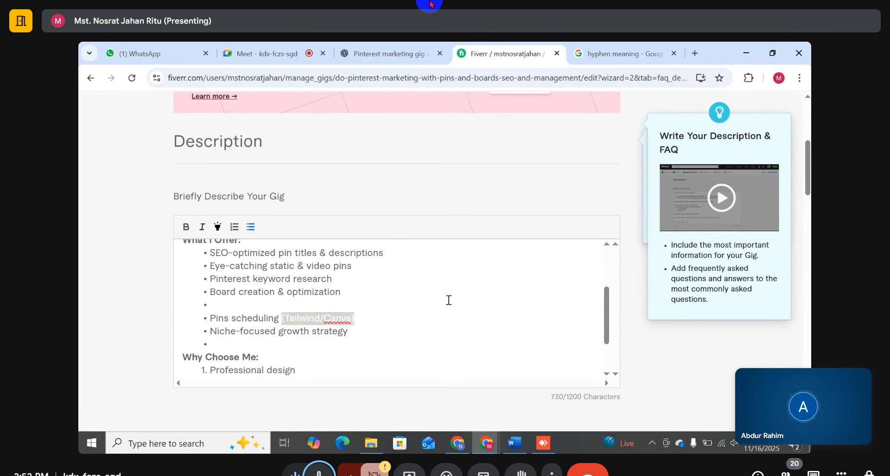
pyautogui.press('BackSpace')
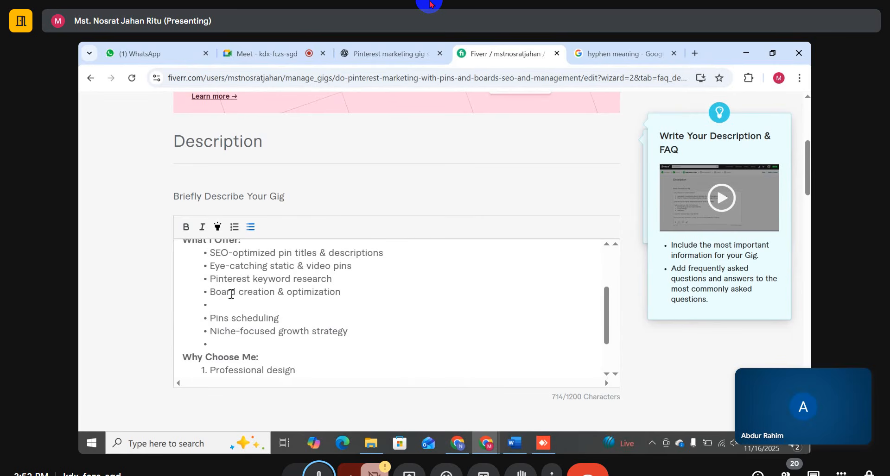
pyautogui.click(247, 304)
pyautogui.press('BackSpace')
pyautogui.scroll(3, 269, 323)
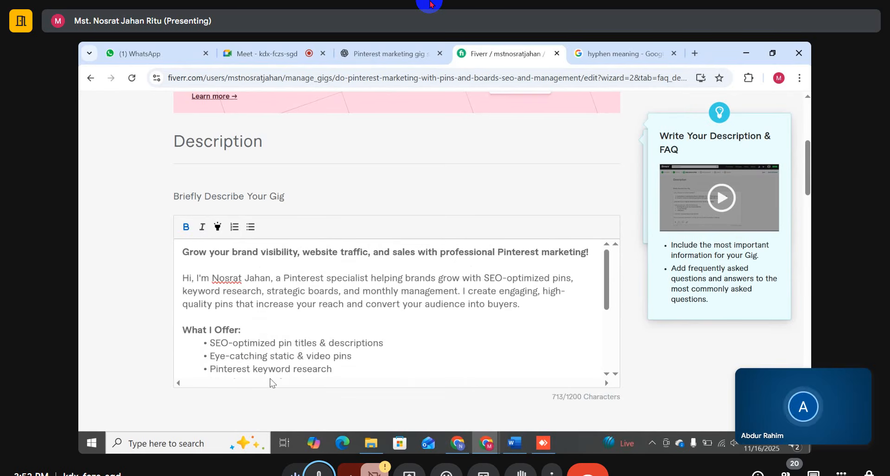
pyautogui.press('Return')
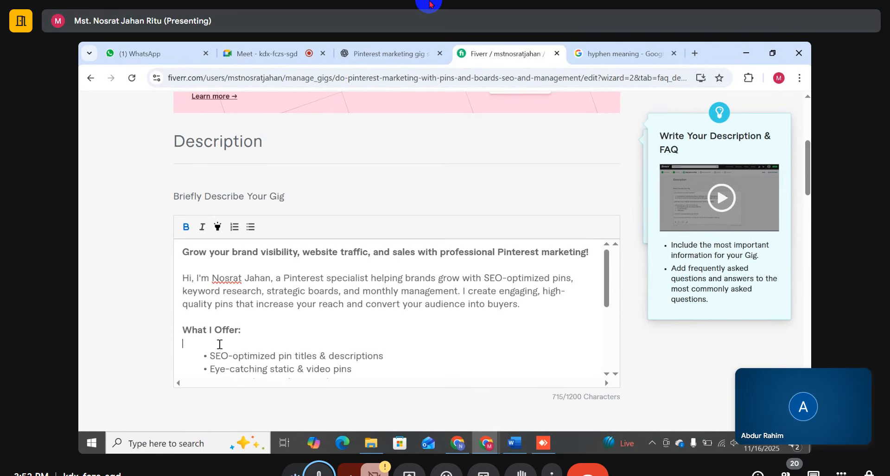
pyautogui.write('Fu')
pyautogui.press('BackSpace')
pyautogui.press('BackSpace')
pyautogui.press('BackSpace')
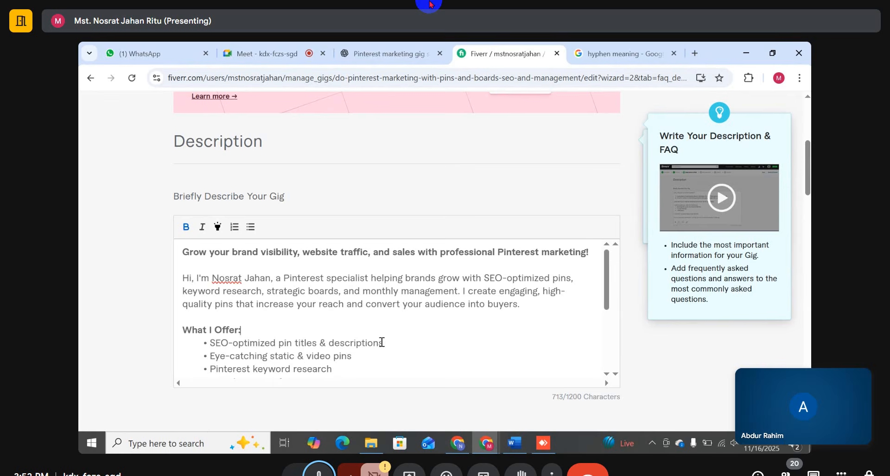
# Step: Insert a new first bullet under "What I Offer" reading "Full Account Setup Professionally"
pyautogui.click(210, 343)
pyautogui.press('Return')
pyautogui.press('Up')
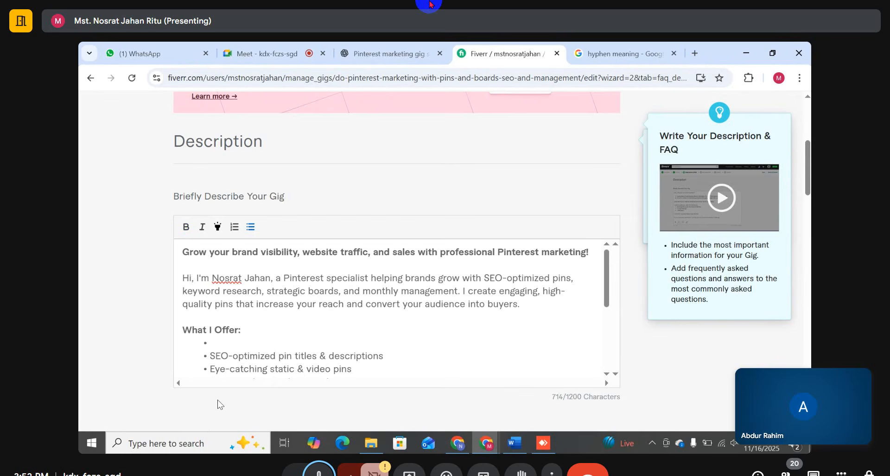
pyautogui.write('Full Account')
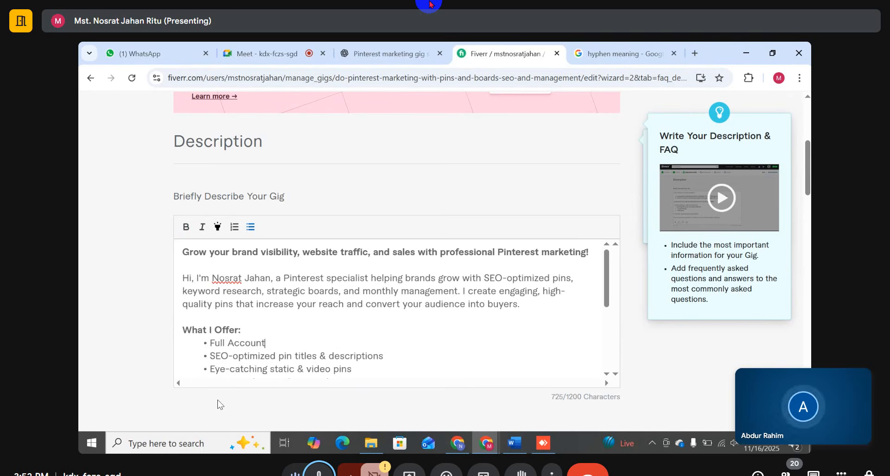
pyautogui.write(' Seup')
pyautogui.press('BackSpace')
pyautogui.press('BackSpace')
pyautogui.press('BackSpace')
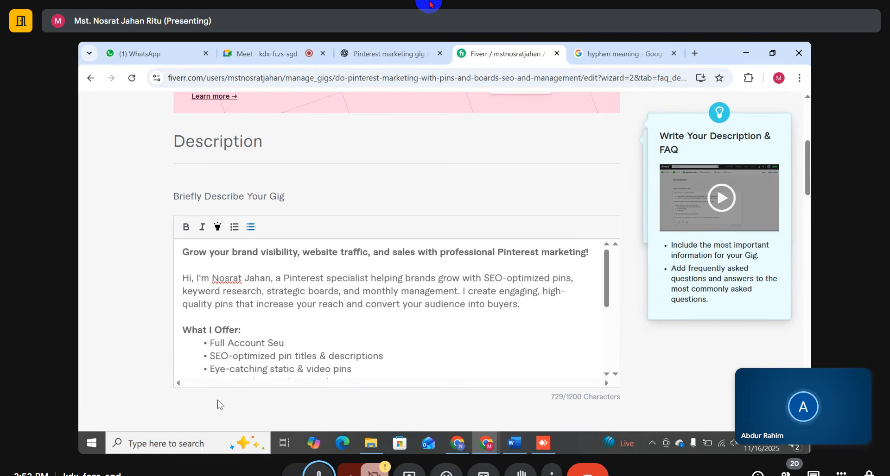
pyautogui.write('t')
pyautogui.press('BackSpace')
pyautogui.write('etup P')
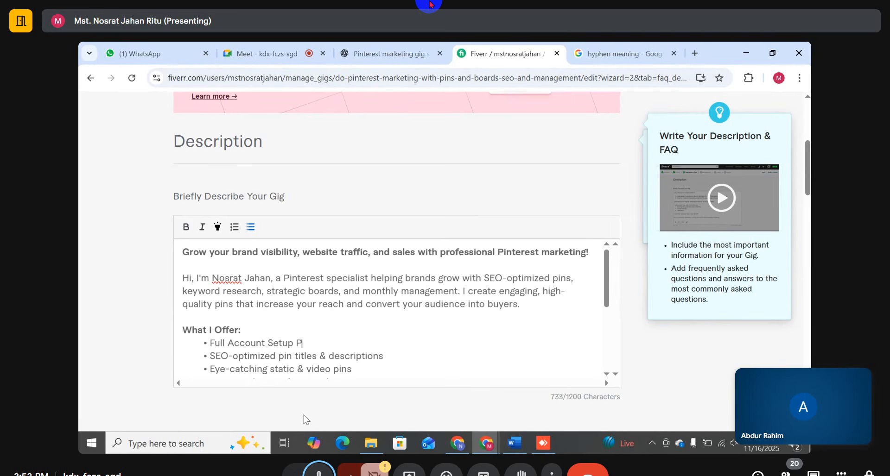
pyautogui.write('rofessionally')
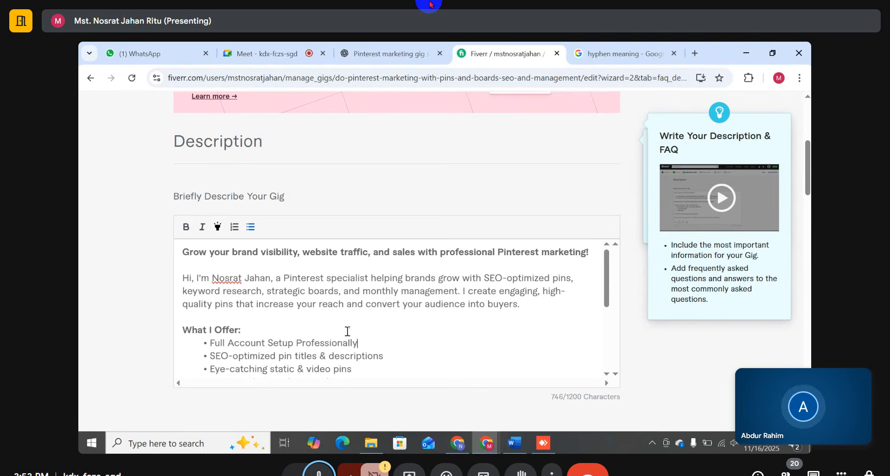
# Step: Add the bullet "Add Business Informations" directly below the account setup bullet
pyautogui.scroll(-1, 350, 320)
pyautogui.scroll(-2, 349, 319)
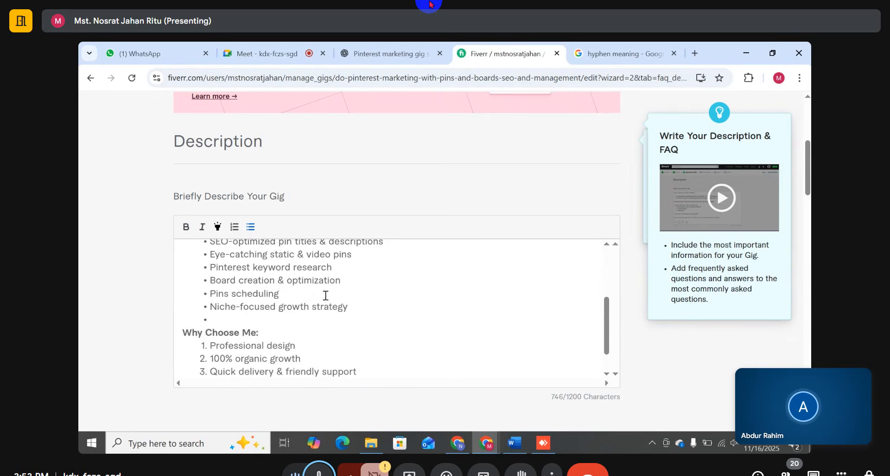
pyautogui.scroll(2, 324, 296)
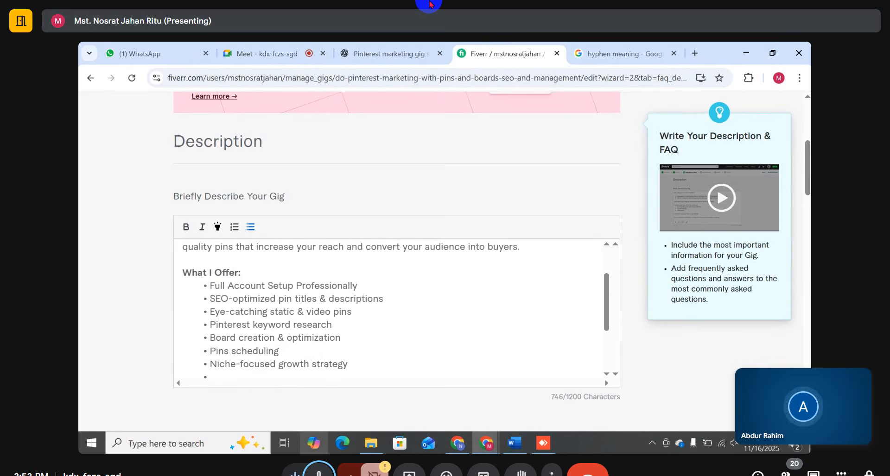
pyautogui.press('Return')
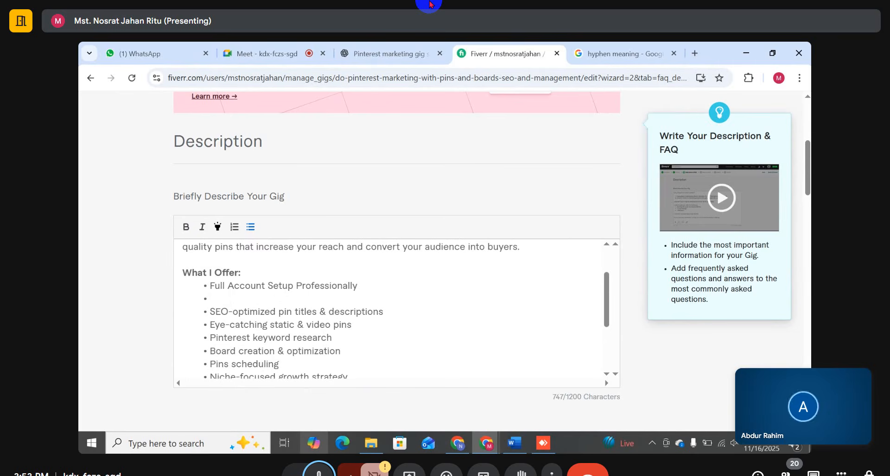
pyautogui.write('A')
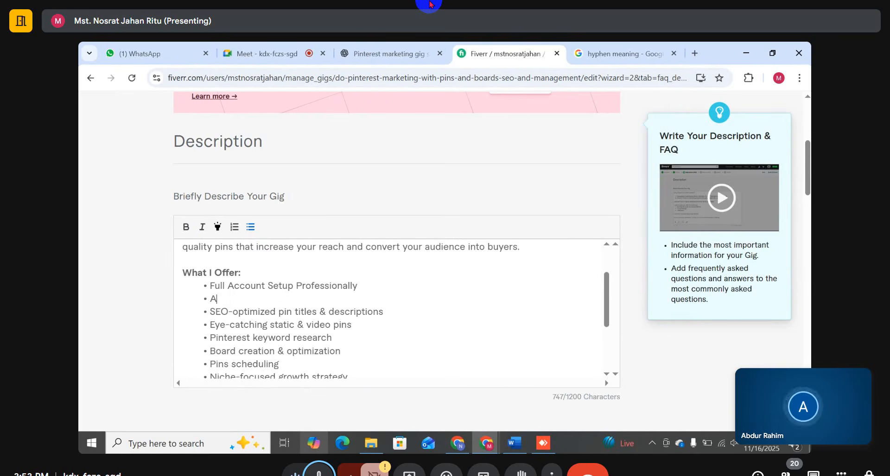
pyautogui.write('dd Busi')
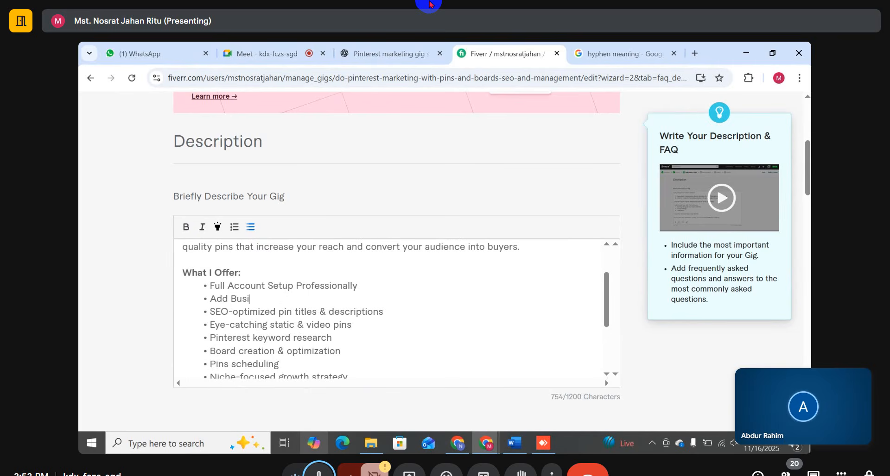
pyautogui.write('ness Infor')
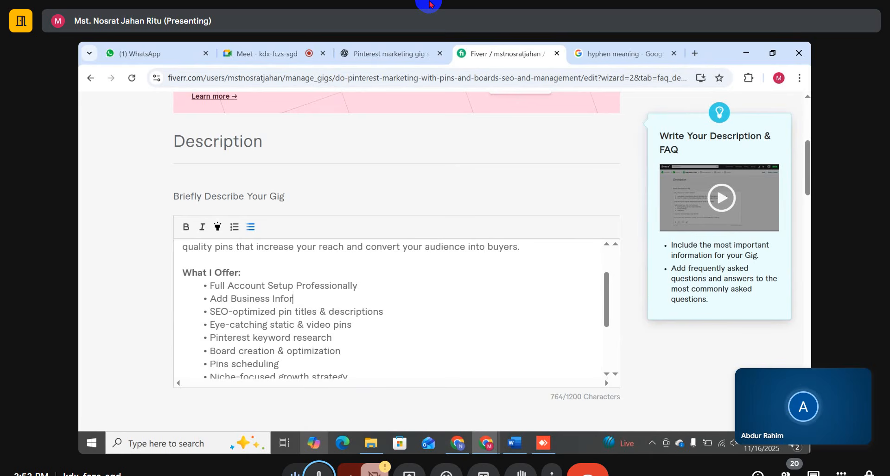
pyautogui.write('mations')
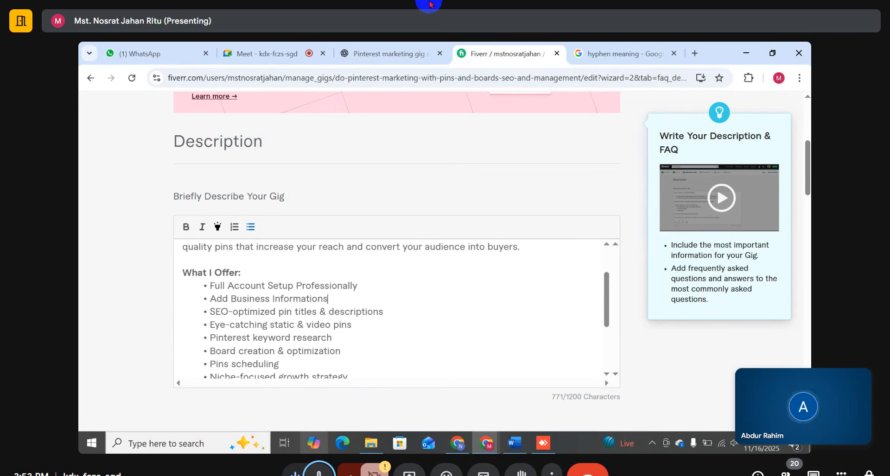
pyautogui.press('Return')
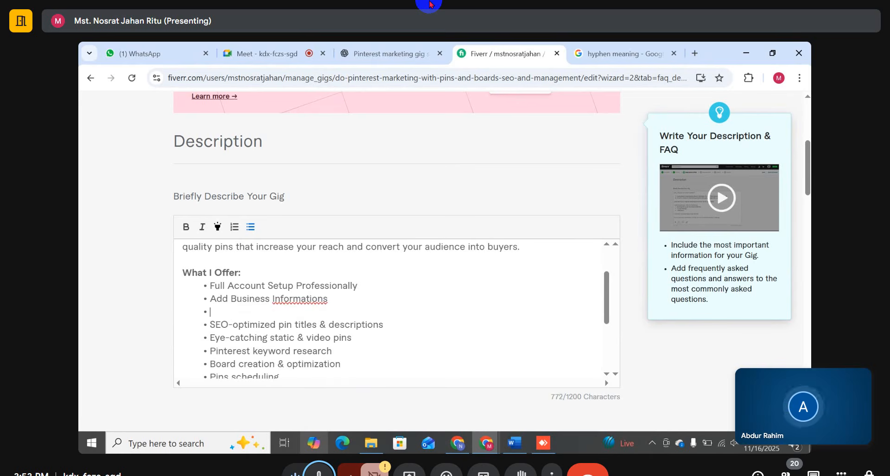
pyautogui.press('BackSpace')
pyautogui.press('BackSpace')
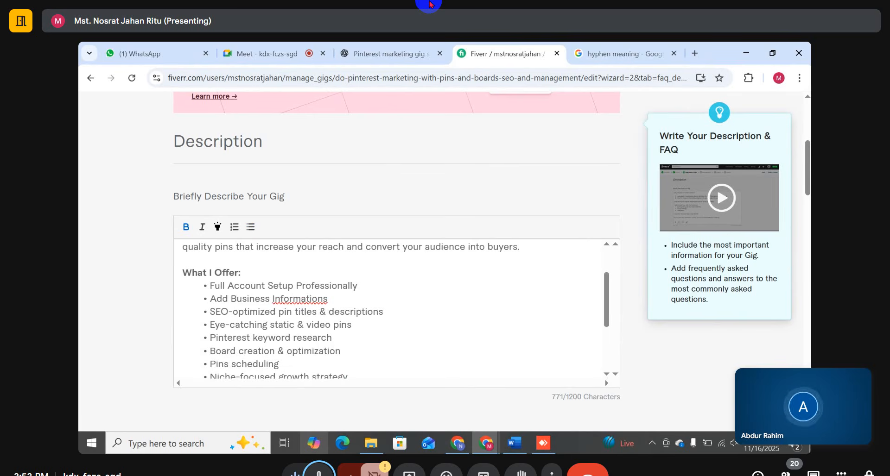
# Step: Correct the misspelled last word of the business bullet to "Information" using the spelling suggestion
pyautogui.moveTo(371, 443)
pyautogui.doubleClick(306, 301)
pyautogui.rightClick(306, 300)
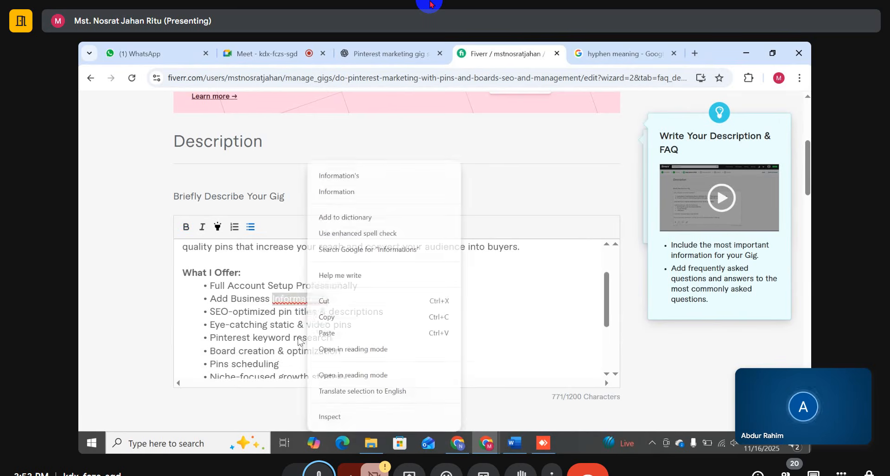
pyautogui.click(354, 189)
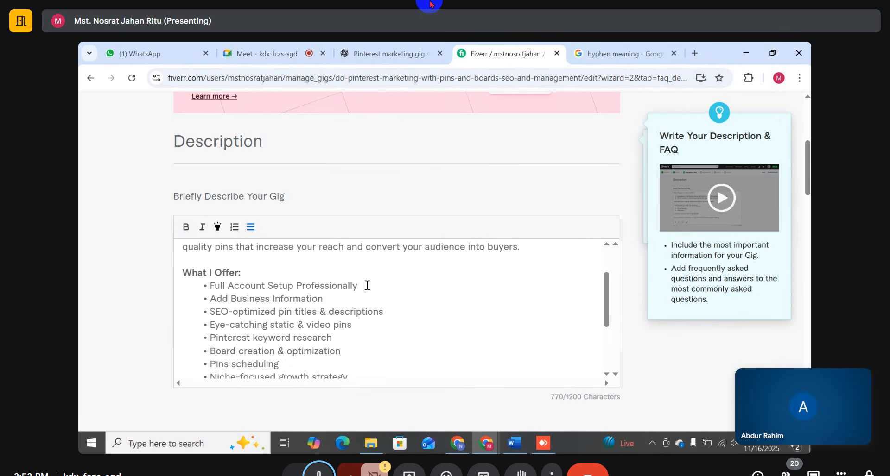
# Step: Add the bullet "Website Claim" directly below "Pins scheduling"
pyautogui.scroll(-1, 318, 336)
pyautogui.scroll(-1, 319, 336)
pyautogui.click(311, 303)
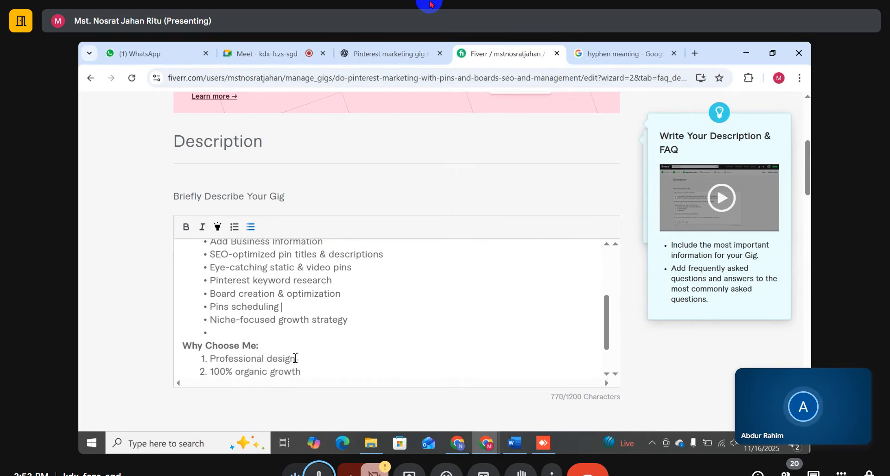
pyautogui.press('Return')
pyautogui.write('W')
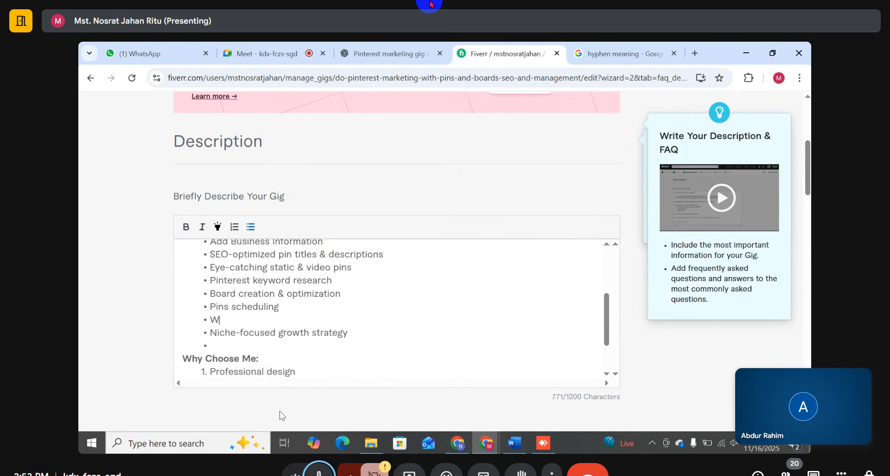
pyautogui.write('ebsite ')
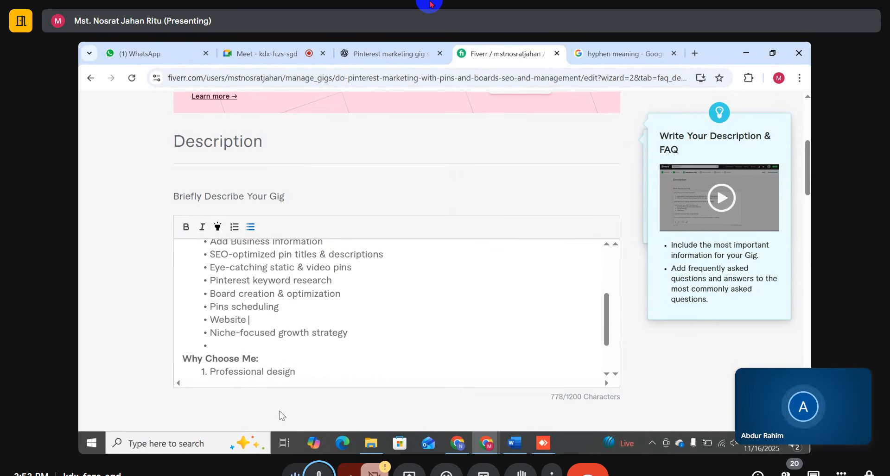
pyautogui.write('Claim')
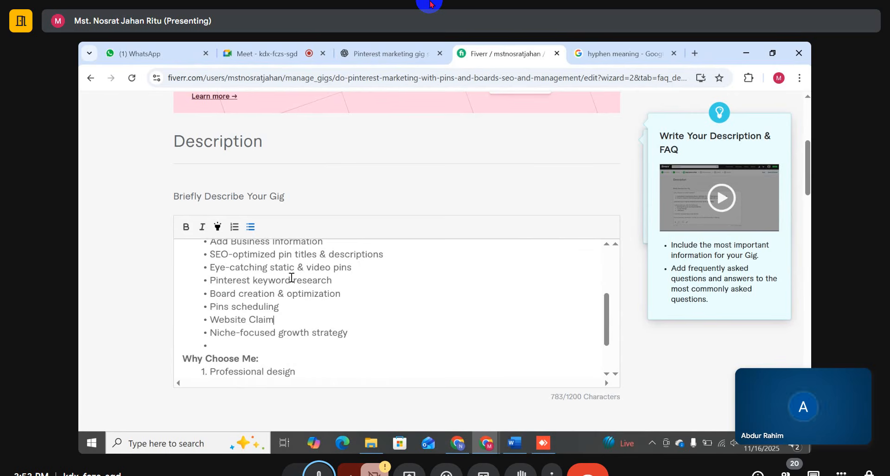
# Step: Turn the empty bullet above the "Why Choose Me" heading into a plain blank line
pyautogui.scroll(2, 338, 275)
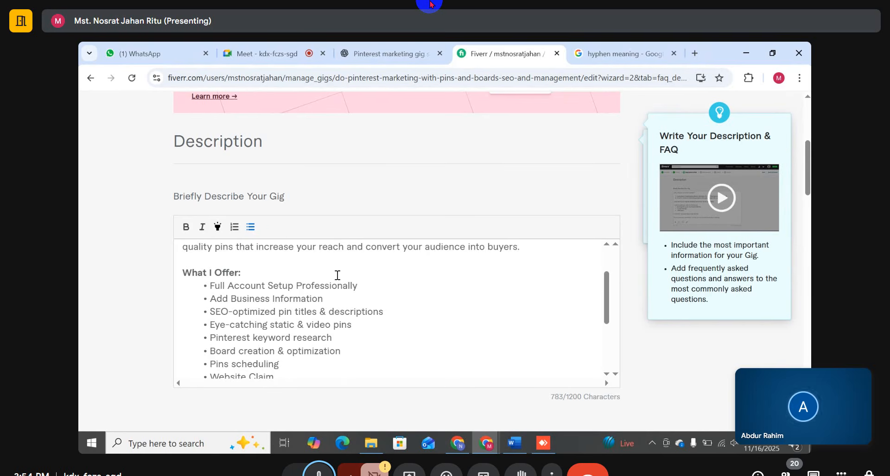
pyautogui.press('Return')
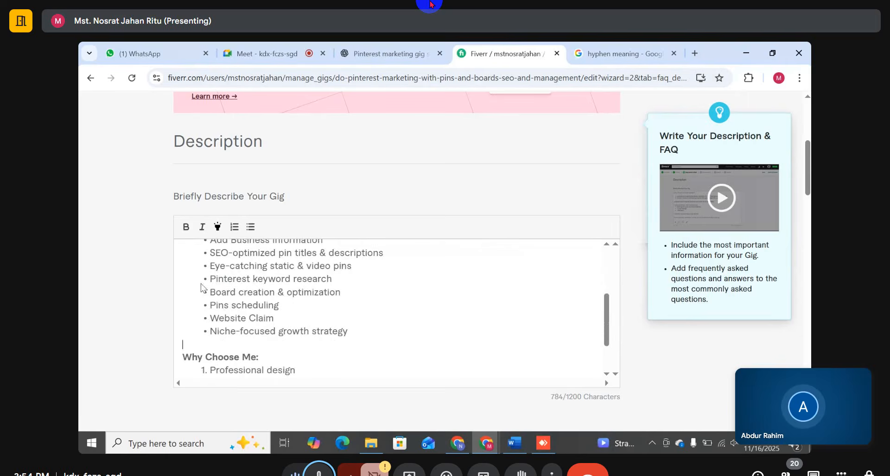
pyautogui.scroll(2, 366, 310)
pyautogui.scroll(-2, 369, 306)
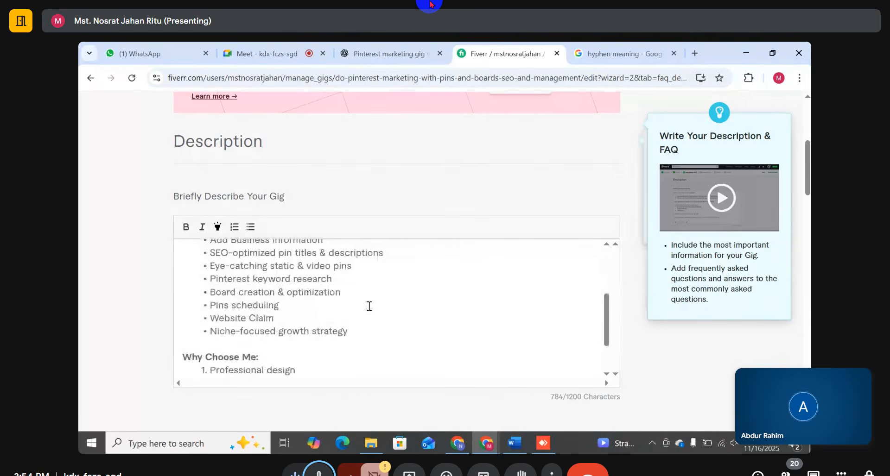
pyautogui.click(378, 331)
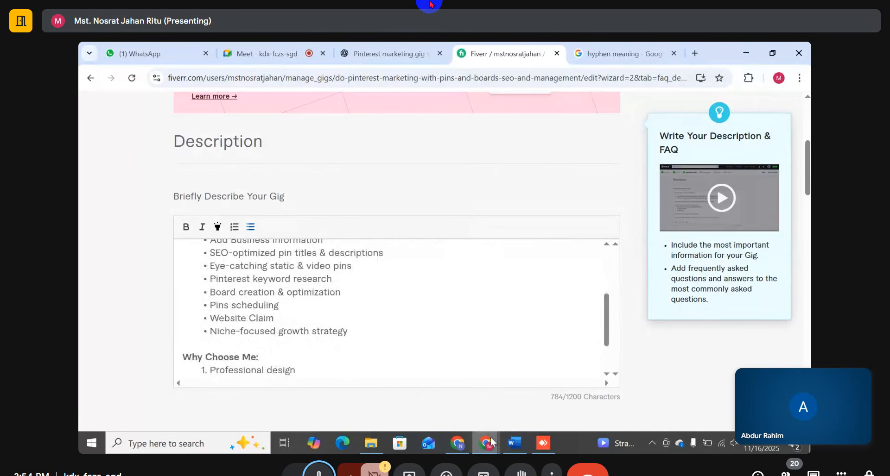
pyautogui.scroll(-2, 366, 308)
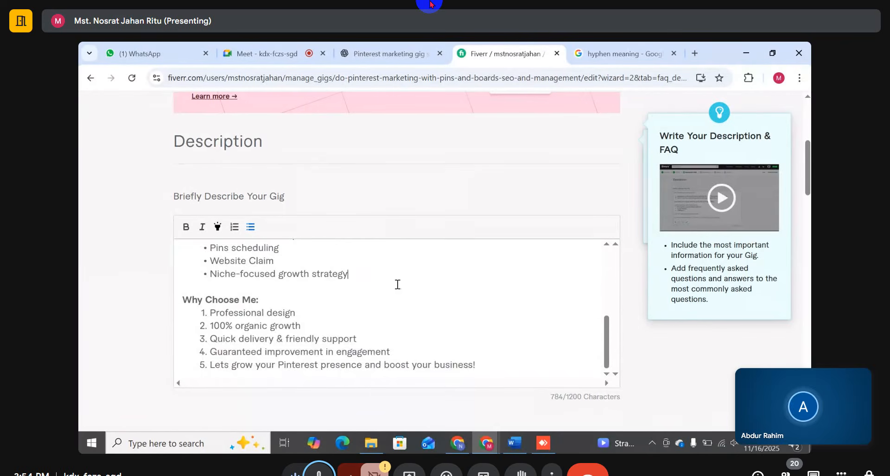
pyautogui.scroll(2, 397, 284)
pyautogui.press('Return')
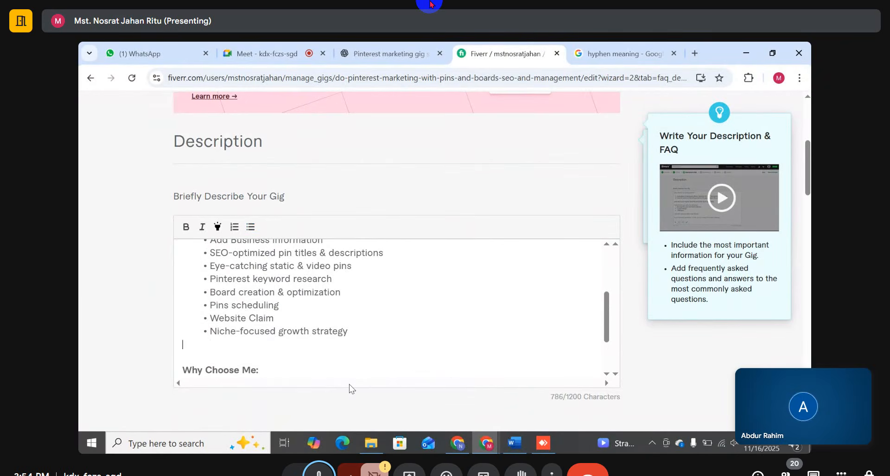
pyautogui.press('BackSpace')
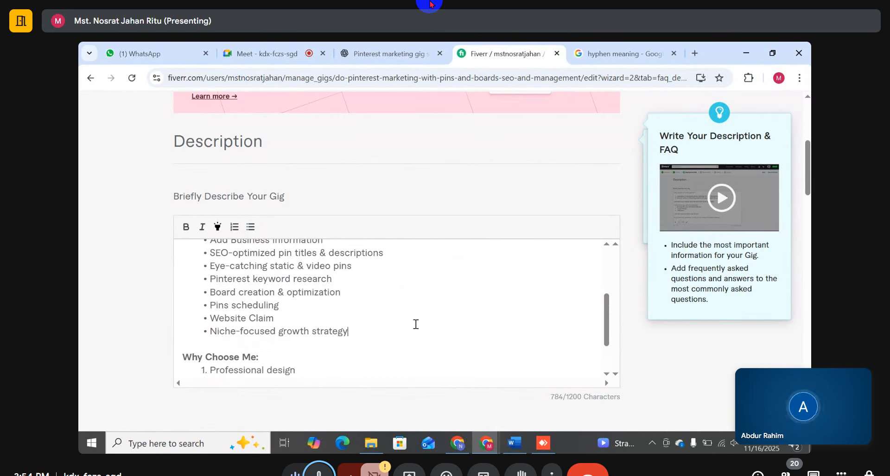
# Step: Add the bullet "Eye Catching Pin Design" directly below "Website Claim"
pyautogui.scroll(1, 412, 326)
pyautogui.scroll(2, 412, 327)
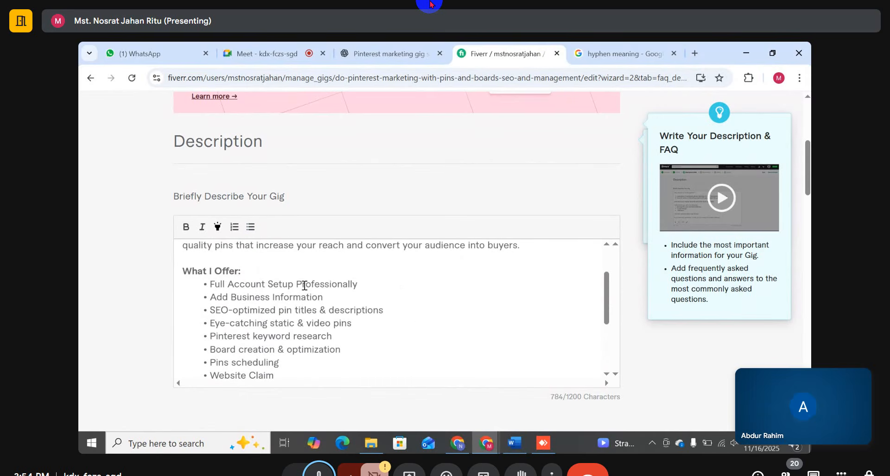
pyautogui.scroll(-2, 305, 286)
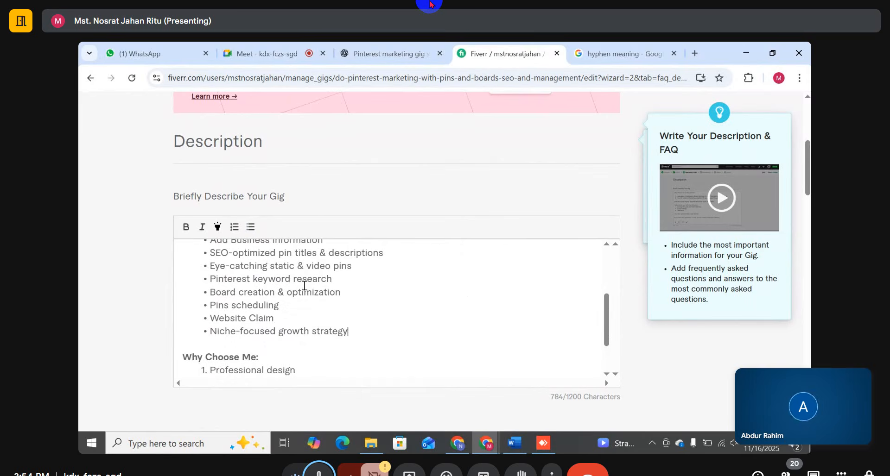
pyautogui.scroll(2, 303, 285)
pyautogui.scroll(-2, 304, 285)
pyautogui.click(330, 314)
pyautogui.press('Return')
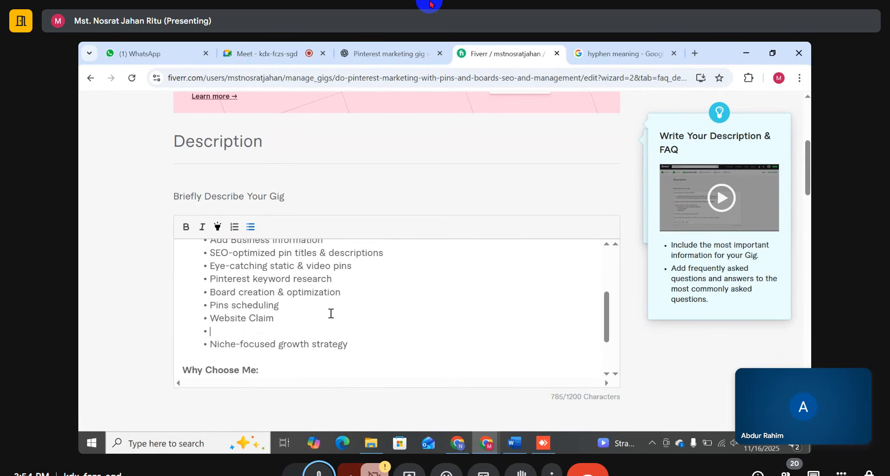
pyautogui.write('Eye Cathi')
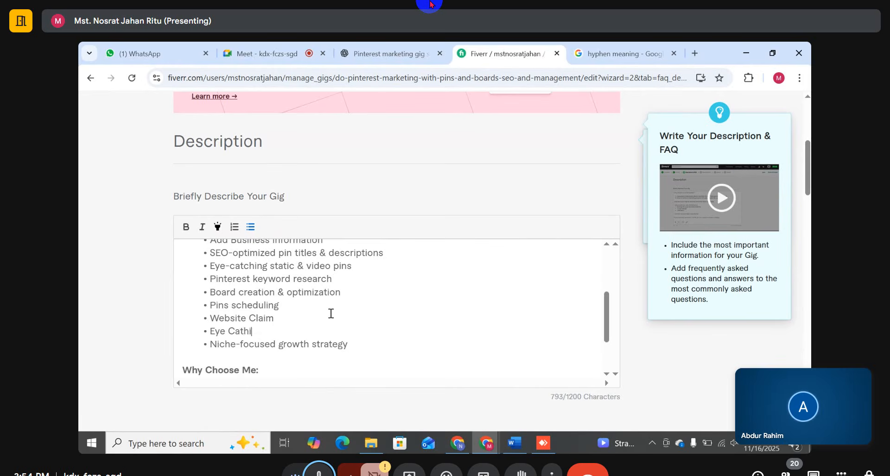
pyautogui.press('BackSpace')
pyautogui.press('BackSpace')
pyautogui.press('BackSpace')
pyautogui.write('tci')
pyautogui.write('hing')
pyautogui.write(' Pin ')
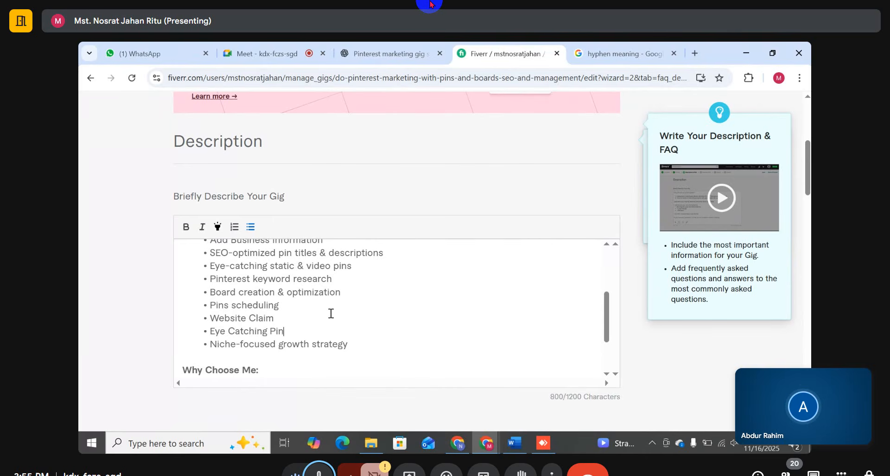
pyautogui.write('Design')
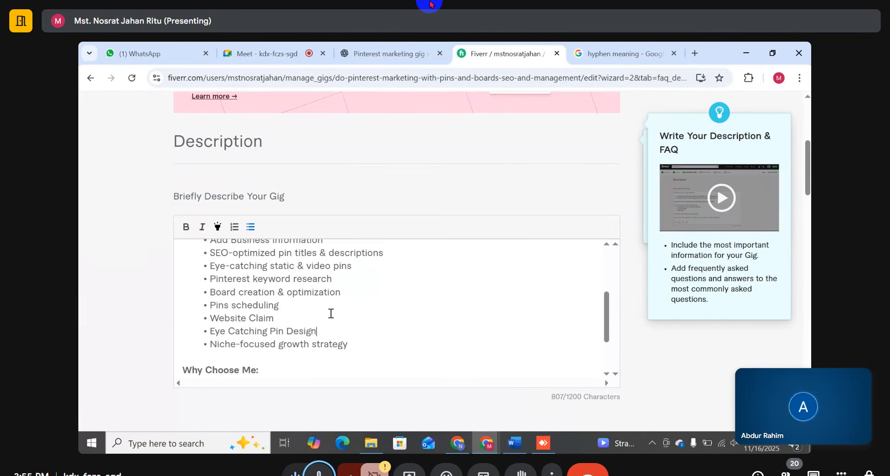
pyautogui.scroll(3, 330, 314)
pyautogui.scroll(-5, 322, 312)
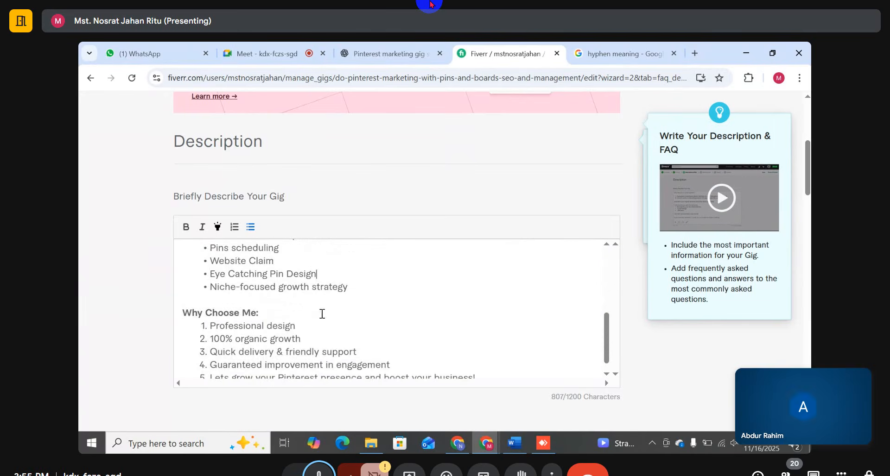
pyautogui.scroll(-1, 356, 298)
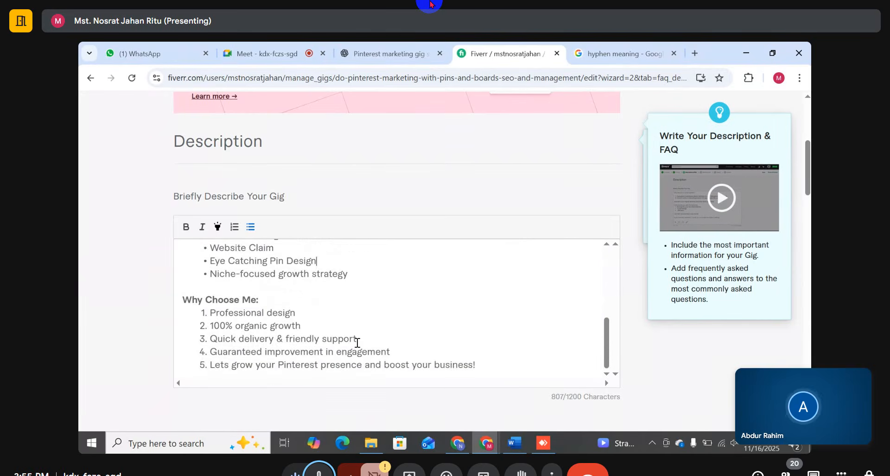
# Step: Change the first reason under "Why Choose Me" to read "Professional Quality Work"
pyautogui.moveTo(476, 366); pyautogui.dragTo(209, 313)
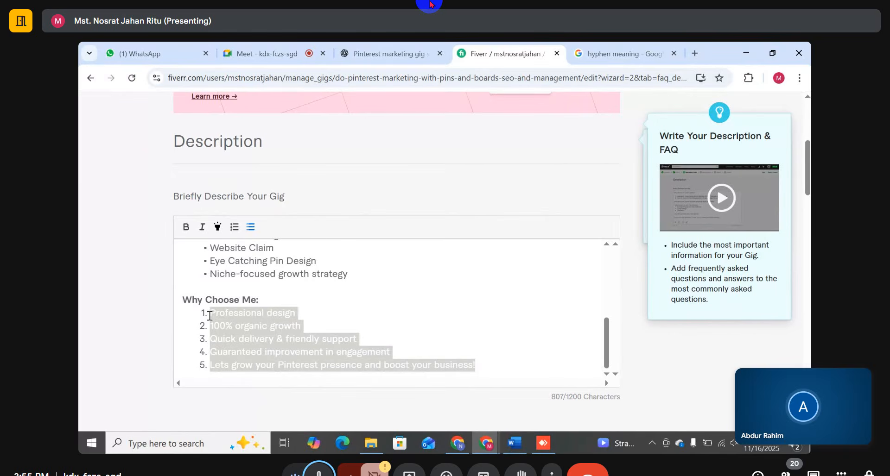
pyautogui.click(376, 313)
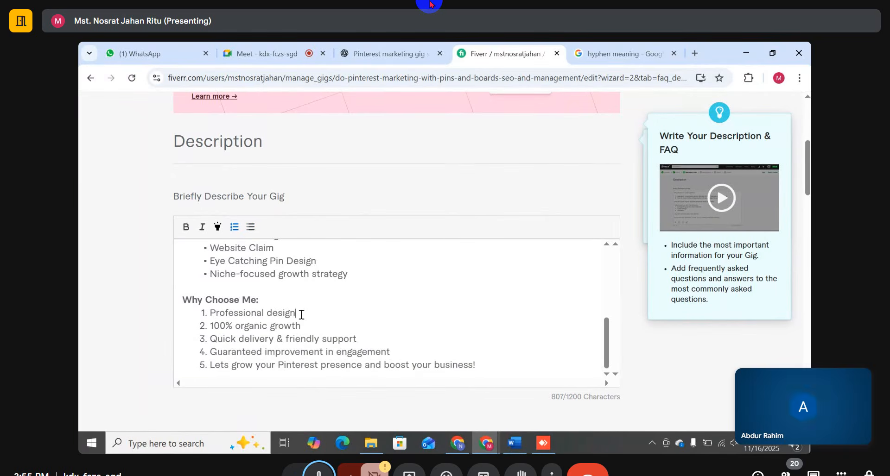
pyautogui.moveTo(302, 315); pyautogui.dragTo(269, 316)
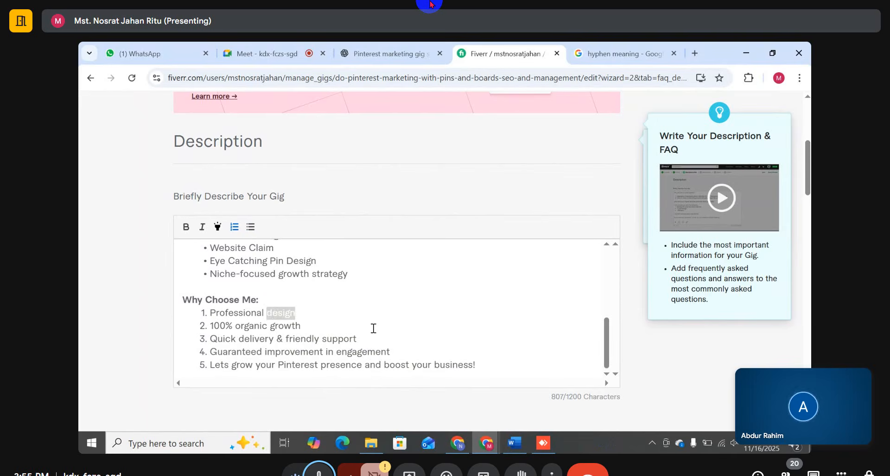
pyautogui.write('Quali')
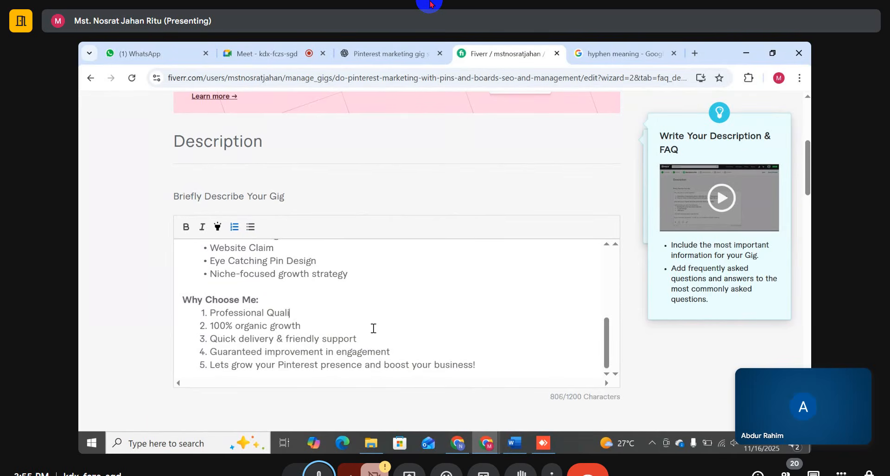
pyautogui.write('ty Work')
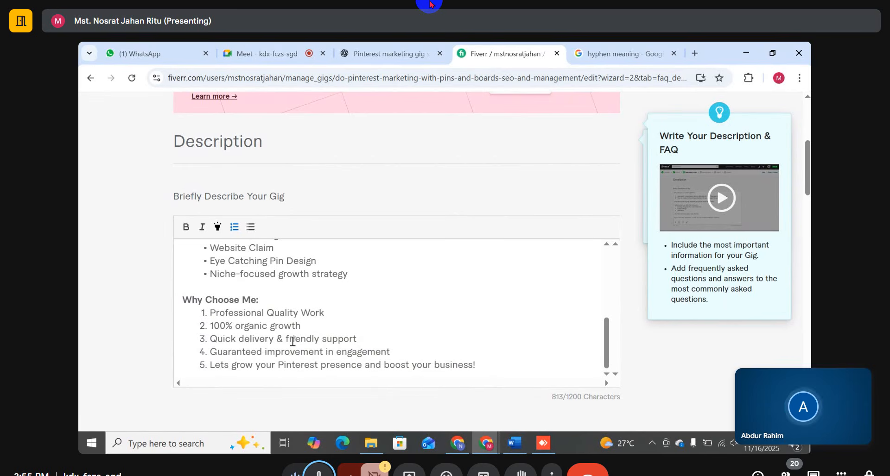
# Step: Reword the start of the third reason so it reads "On-time delivery & friendly support"
pyautogui.doubleClick(238, 339)
pyautogui.write('On')
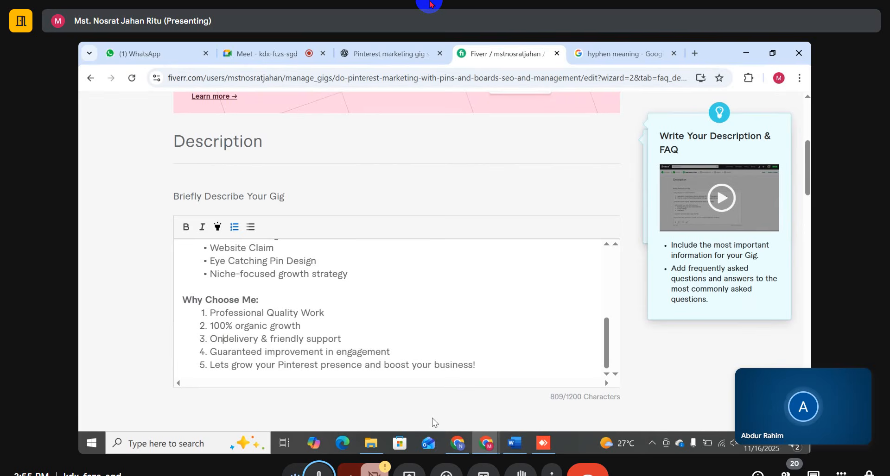
pyautogui.write('-time')
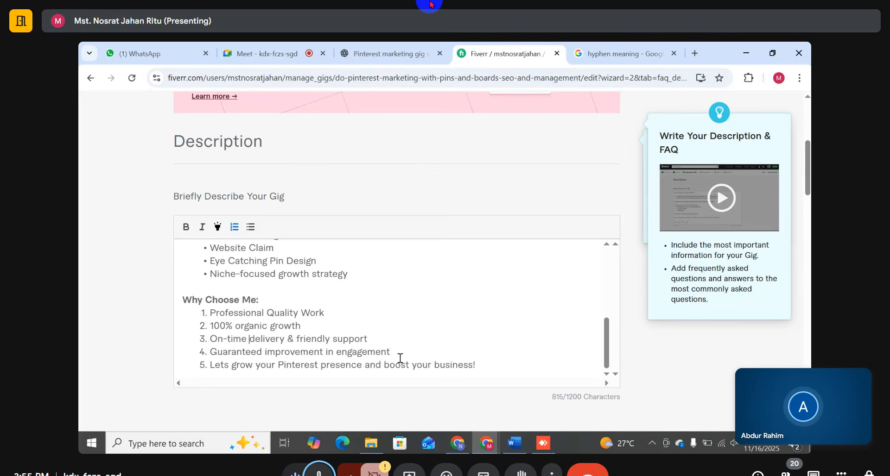
# Step: Turn the closing "Lets grow your Pinterest presence" line into unnumbered text, with an empty fifth list item and a blank line above it
pyautogui.scroll(-1, 378, 347)
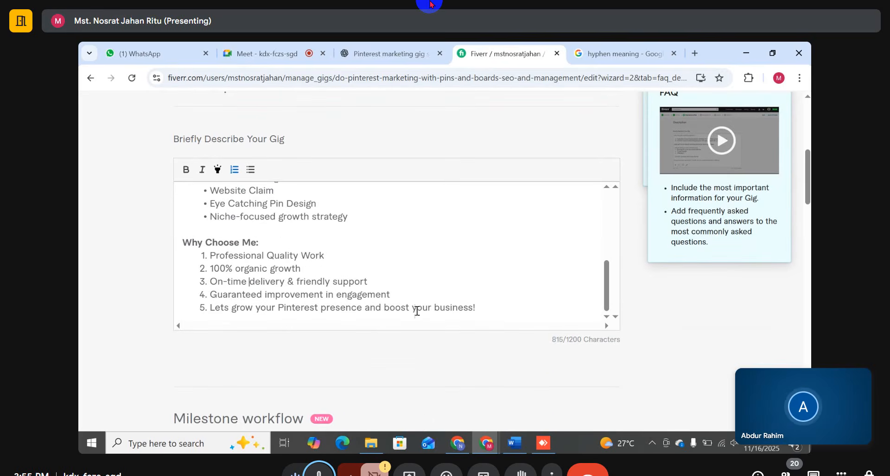
pyautogui.moveTo(495, 314); pyautogui.dragTo(228, 307)
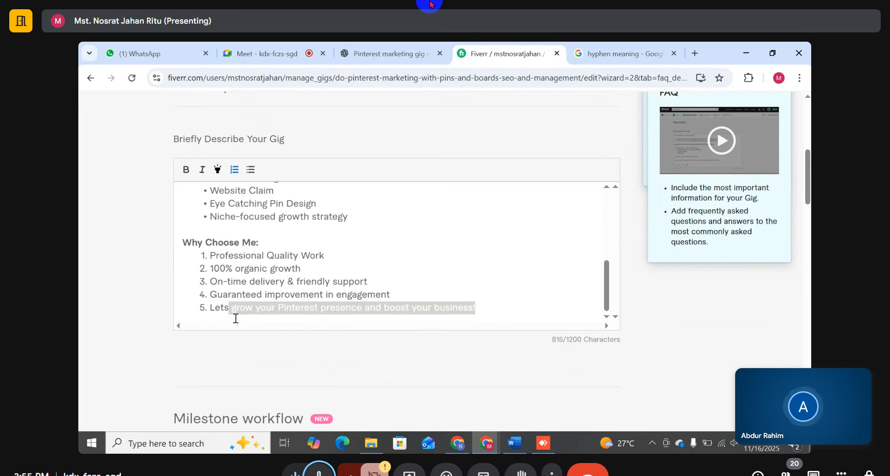
pyautogui.click(234, 320)
pyautogui.click(214, 307)
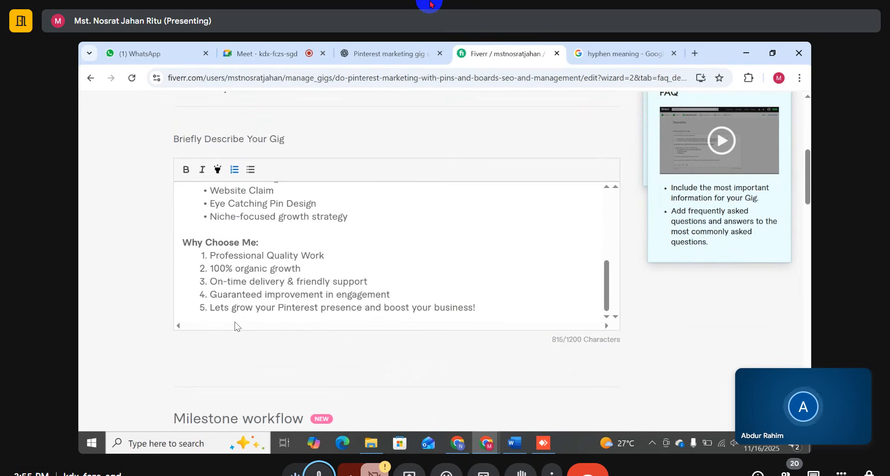
pyautogui.press('BackSpace')
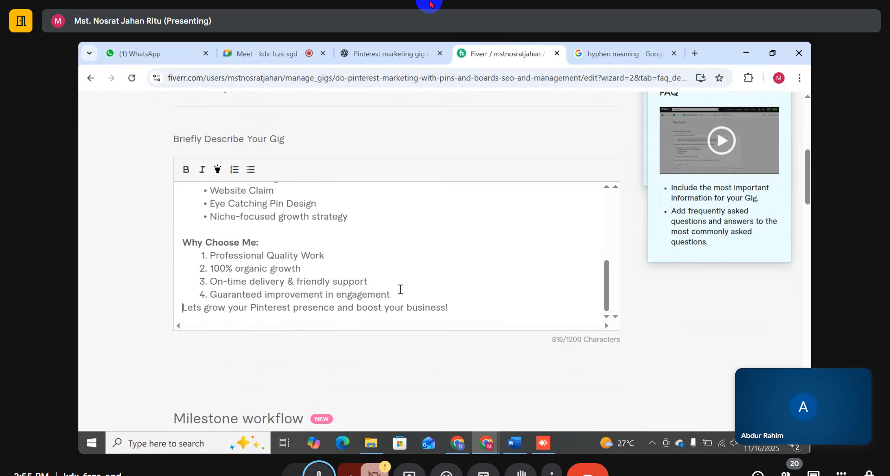
pyautogui.press('Return')
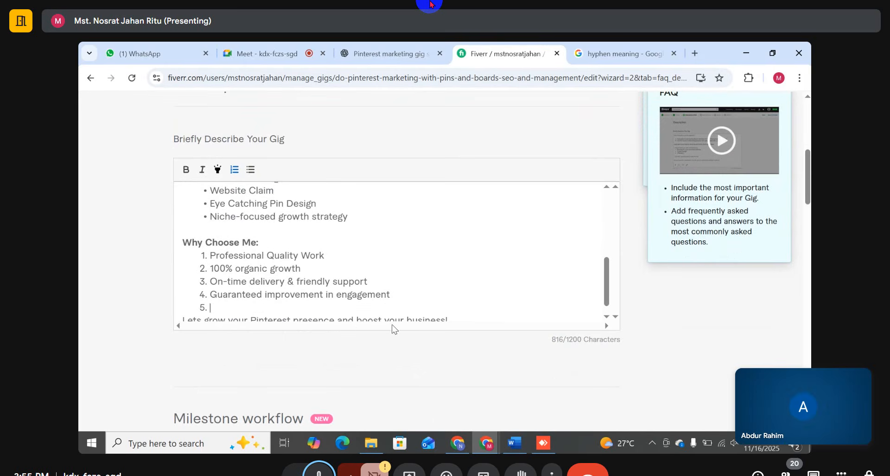
pyautogui.press('Return')
pyautogui.click(430, 290)
pyautogui.press('Return')
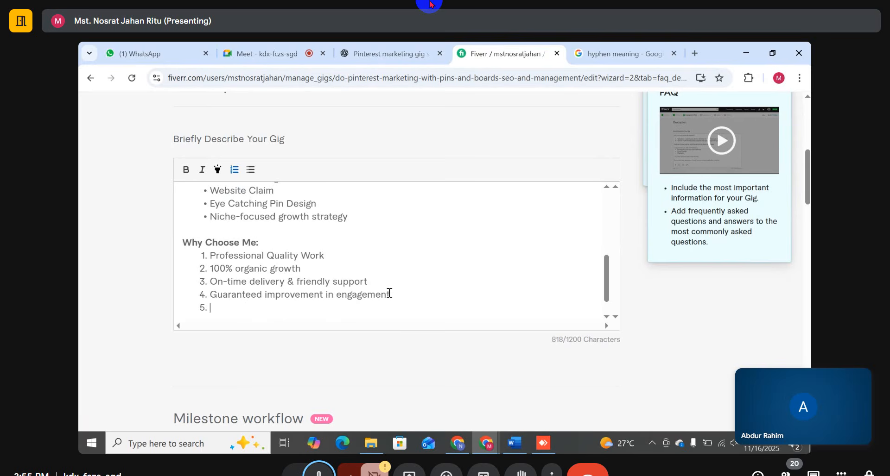
pyautogui.moveTo(389, 293); pyautogui.dragTo(225, 301)
pyautogui.moveTo(217, 295); pyautogui.dragTo(209, 295)
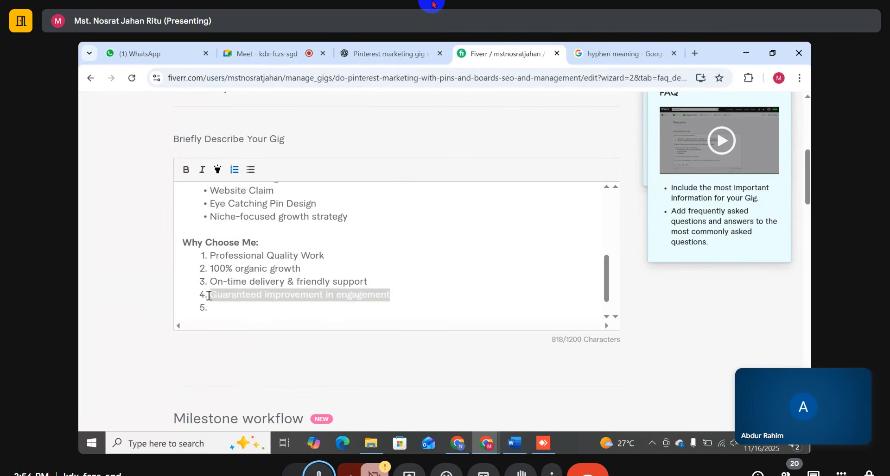
pyautogui.click(368, 280)
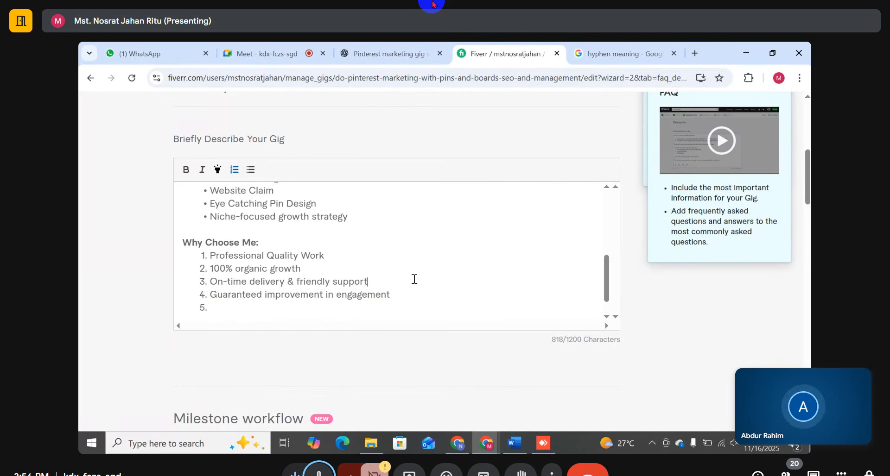
pyautogui.press('Down')
pyautogui.press('Left')
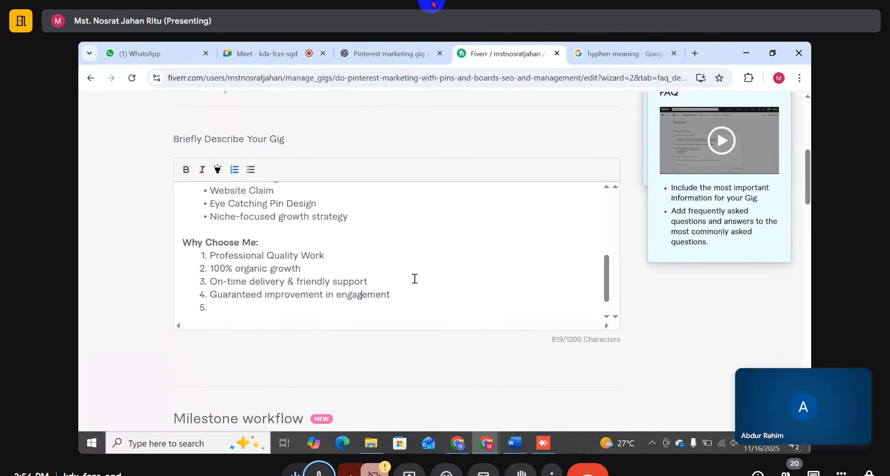
pyautogui.write('/')
pyautogui.press('Home')
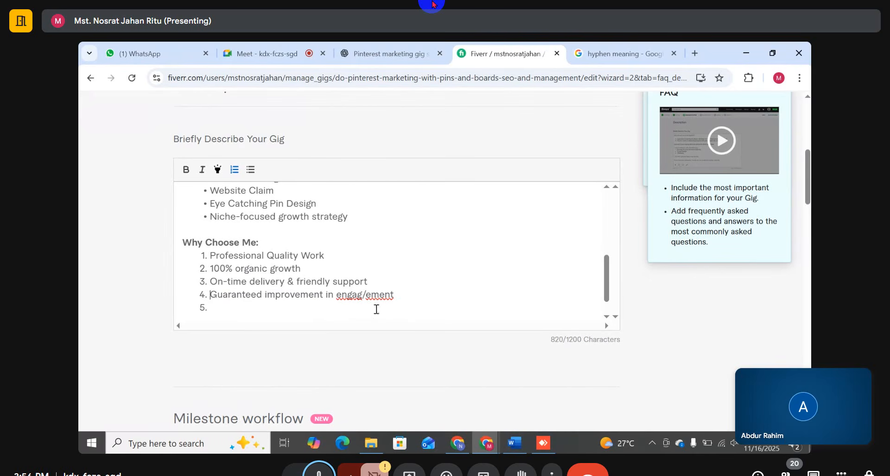
pyautogui.click(373, 281)
pyautogui.press('Down')
pyautogui.press('BackSpace')
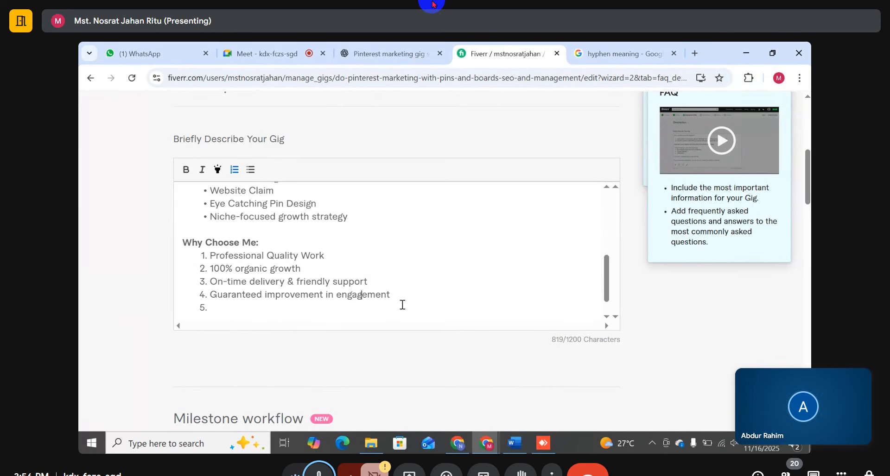
# Step: Add "24/7" at the end of the third reason, after "friendly support"
pyautogui.click(238, 307)
pyautogui.press('Return')
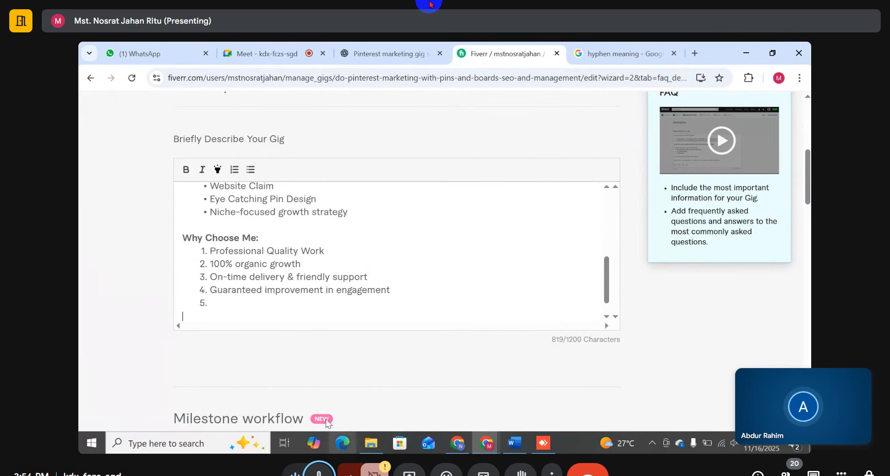
pyautogui.click(367, 276)
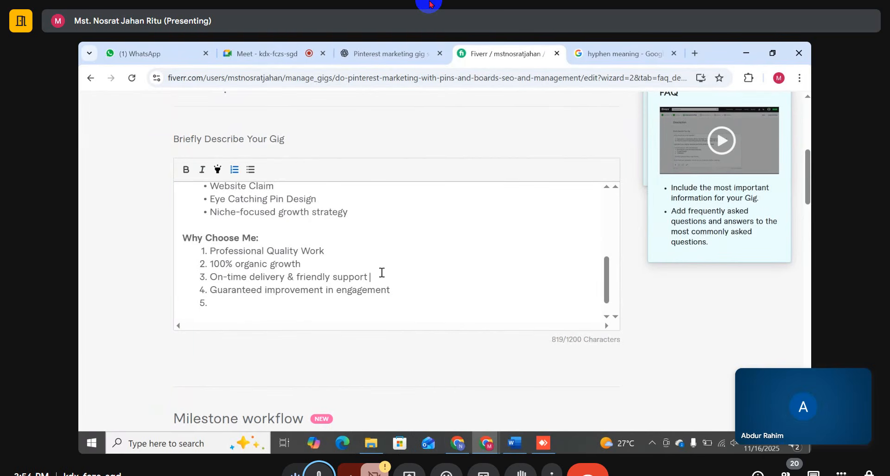
pyautogui.write('24/7')
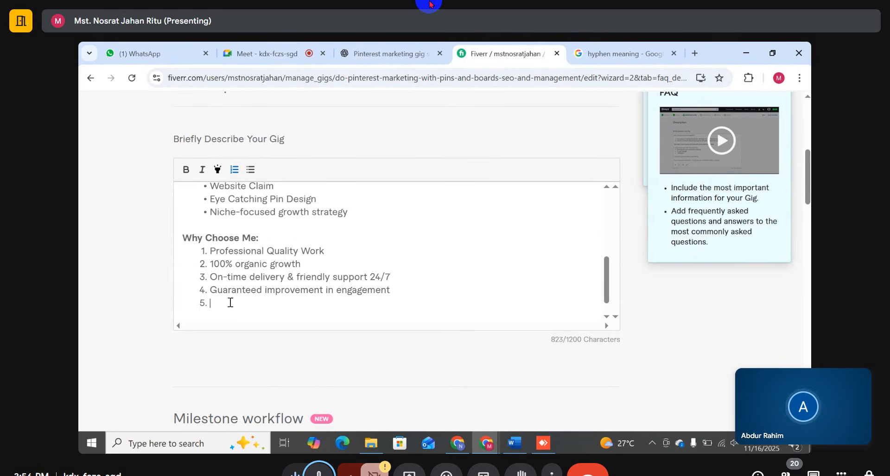
# Step: Fill in the fifth reason with "Lifetime Support even after finishing the project", without a final period
pyautogui.write(' Guaranteed improvement in engagement Lif')
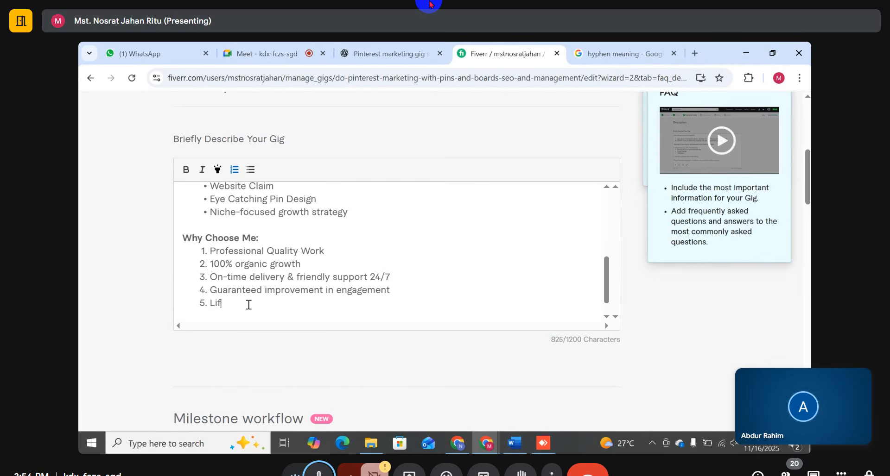
pyautogui.write('etime S')
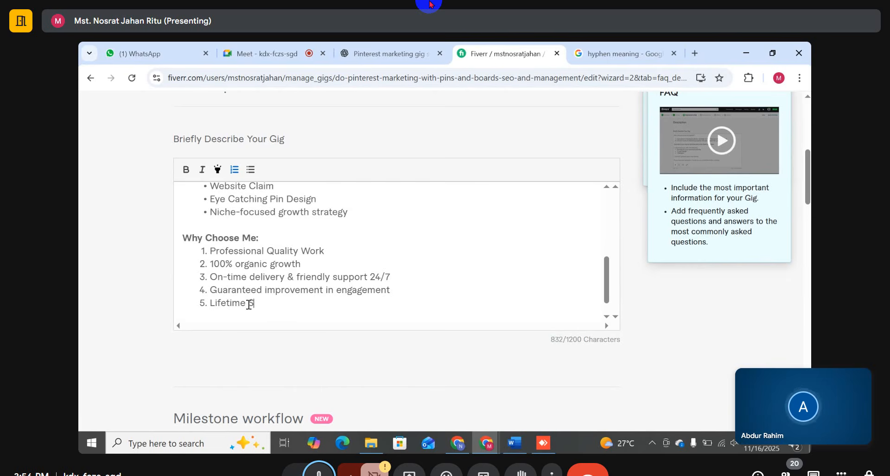
pyautogui.write('upport e')
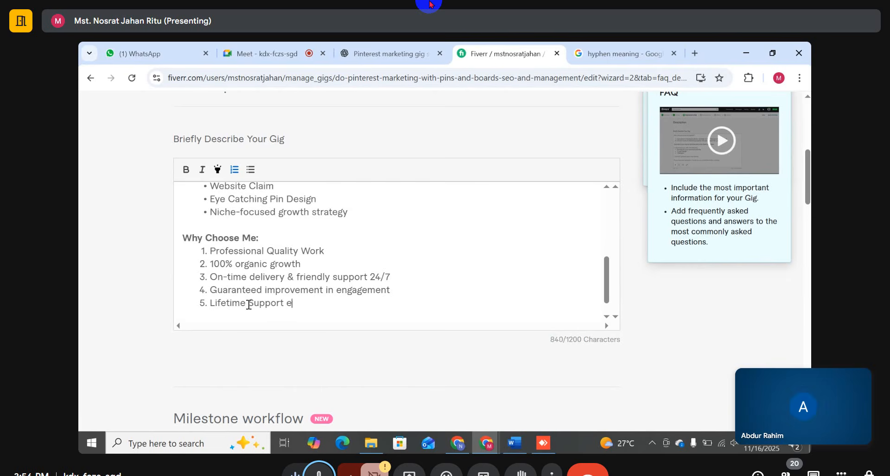
pyautogui.write('ven afte')
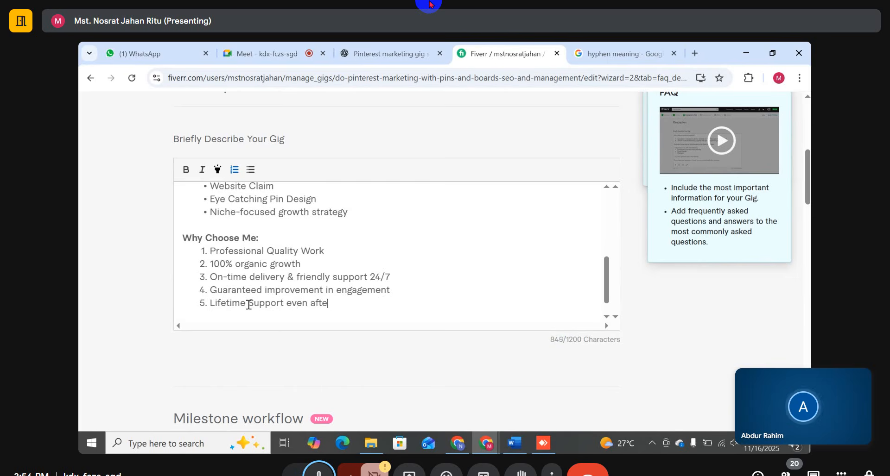
pyautogui.write('r finsihi')
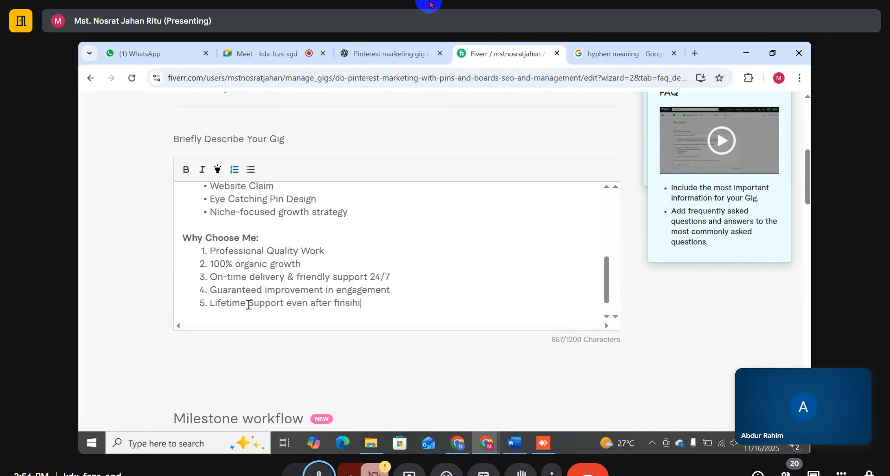
pyautogui.press('BackSpace')
pyautogui.press('BackSpace')
pyautogui.press('BackSpace')
pyautogui.press('BackSpace')
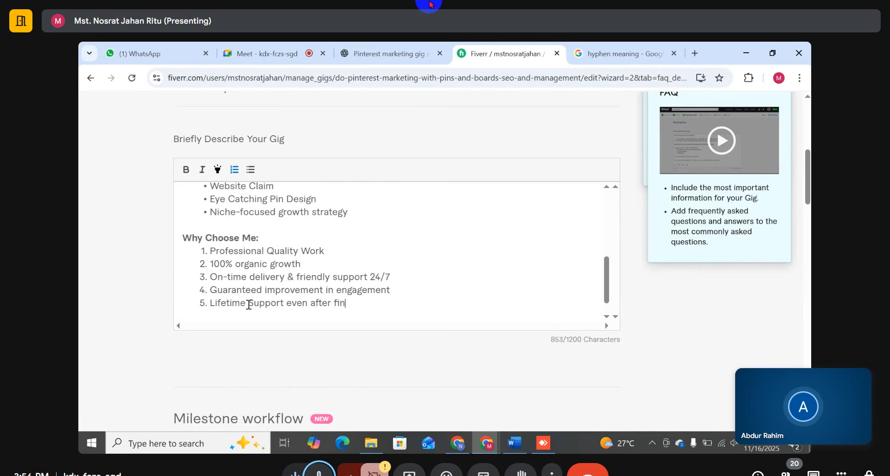
pyautogui.write('ins')
pyautogui.press('BackSpace')
pyautogui.press('BackSpace')
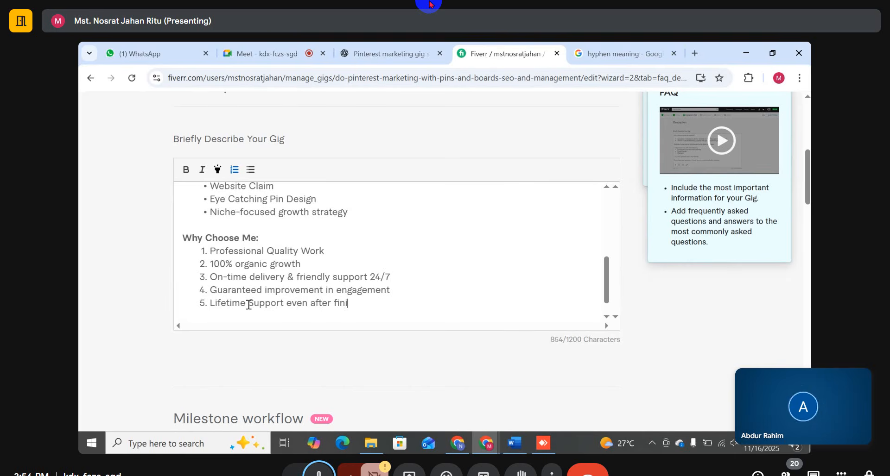
pyautogui.write('shing the ')
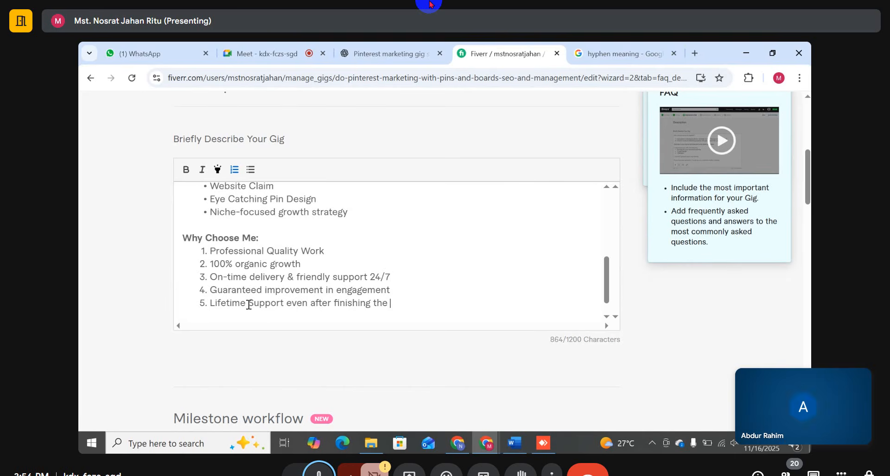
pyautogui.write('prof')
pyautogui.write('ect.')
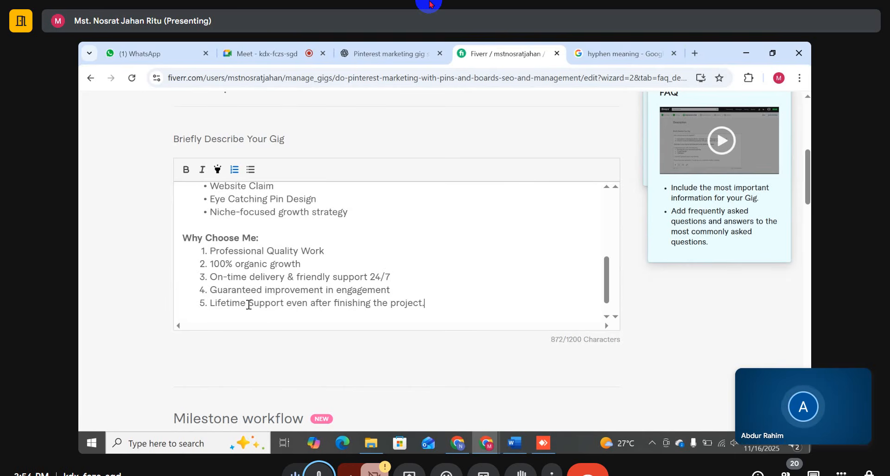
pyautogui.press('BackSpace')
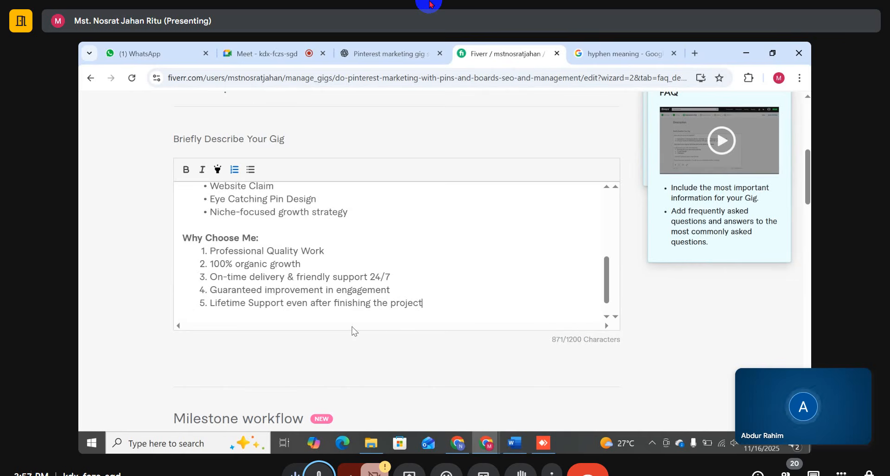
# Step: Replace "boost" with "grow" in the closing sentence so it ends with "grow your business!"
pyautogui.write('Lets grow your Pinterest presence and boost your business!')
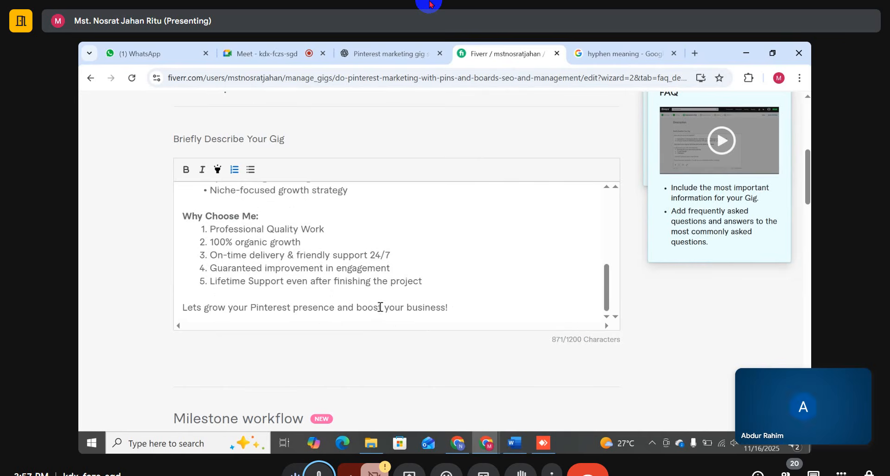
pyautogui.moveTo(382, 307); pyautogui.dragTo(356, 308)
pyautogui.press('BackSpace')
pyautogui.write('grow')
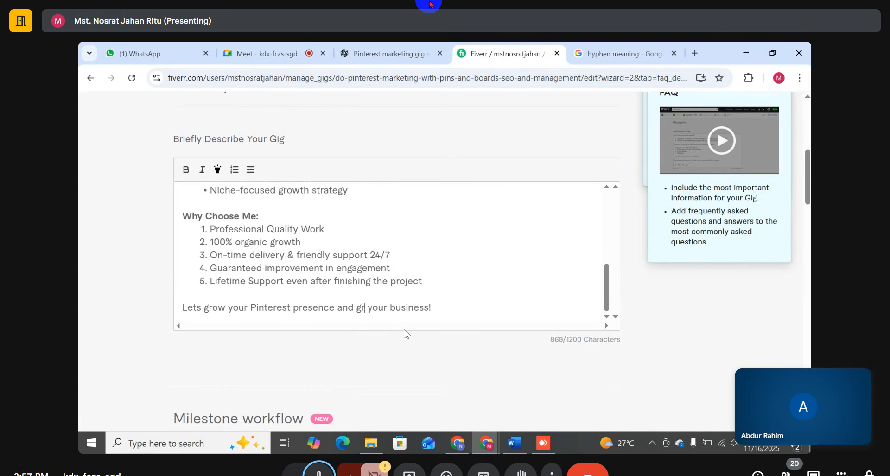
pyautogui.press('BackSpace')
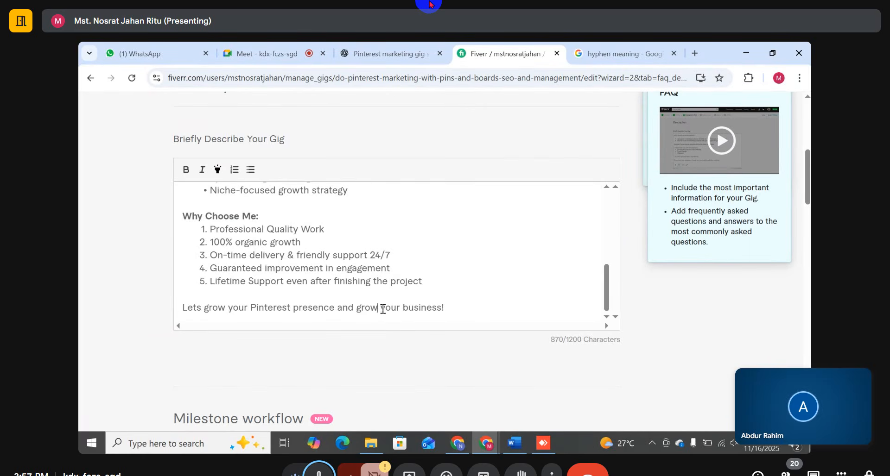
pyautogui.moveTo(378, 309); pyautogui.dragTo(359, 313)
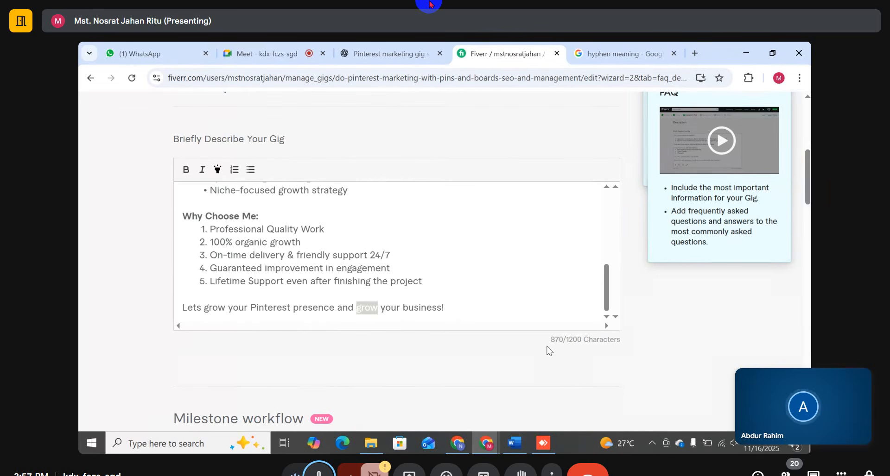
# Step: Reword the end of the closing sentence to "take your business upper level!"
pyautogui.write('take')
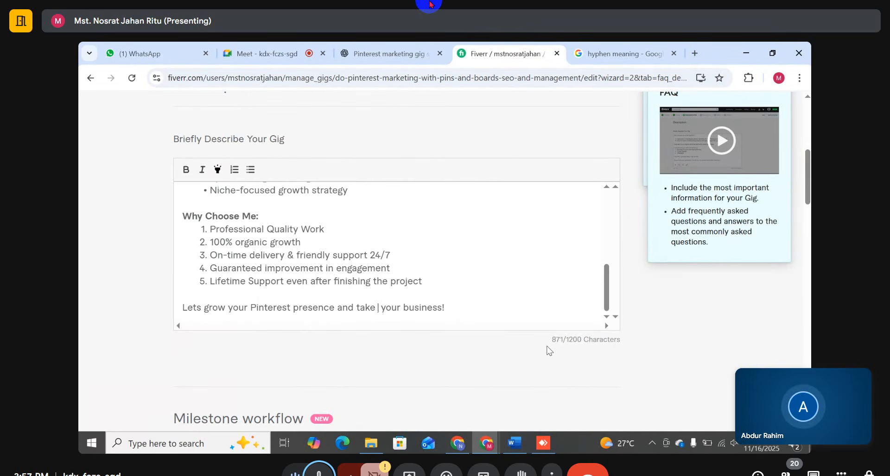
pyautogui.press('BackSpace')
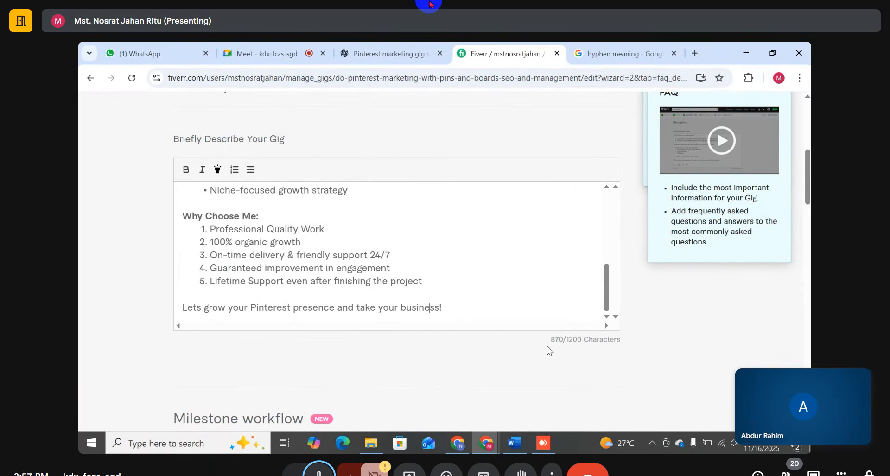
pyautogui.write('up')
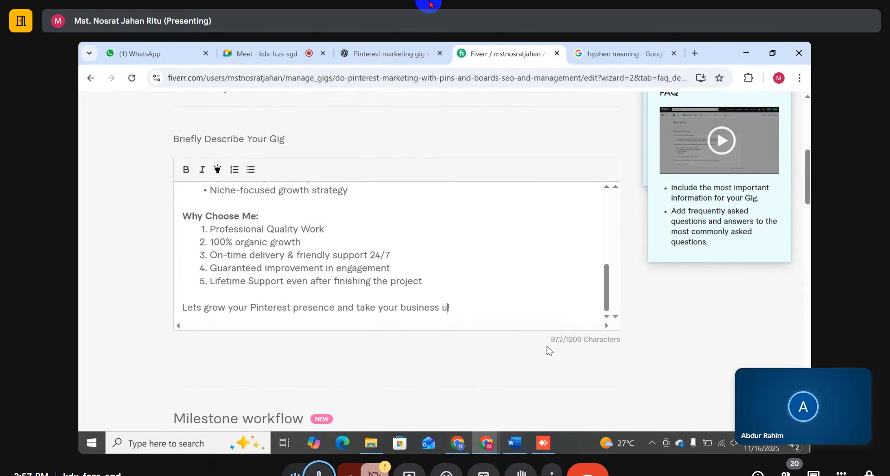
pyautogui.write('per level')
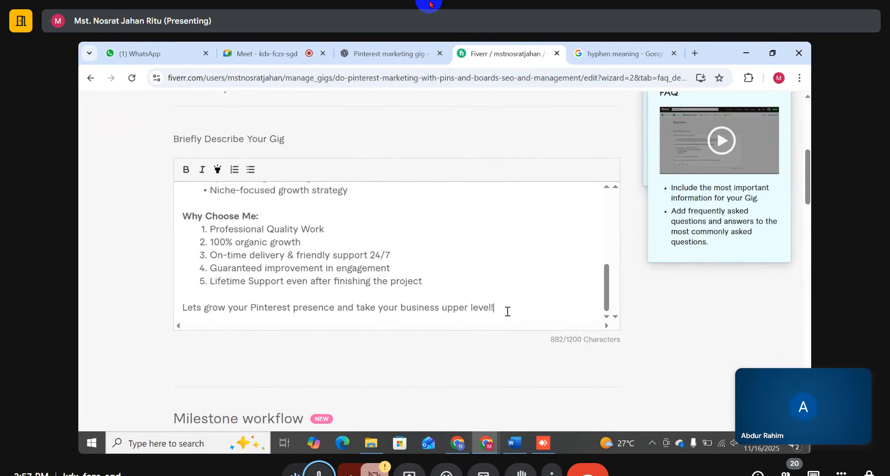
# Step: Add "Please message me before placing an order for better discussion" below the closing sentence, separated by a blank line
pyautogui.press('End')
pyautogui.press('Return')
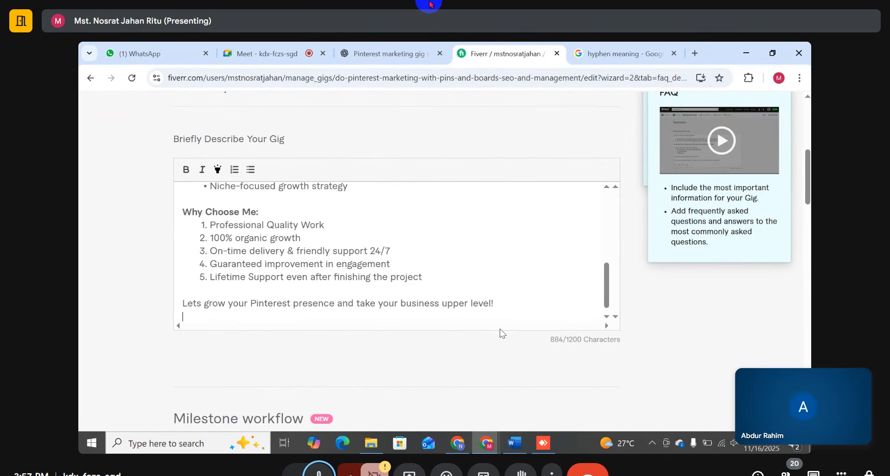
pyautogui.press('Return')
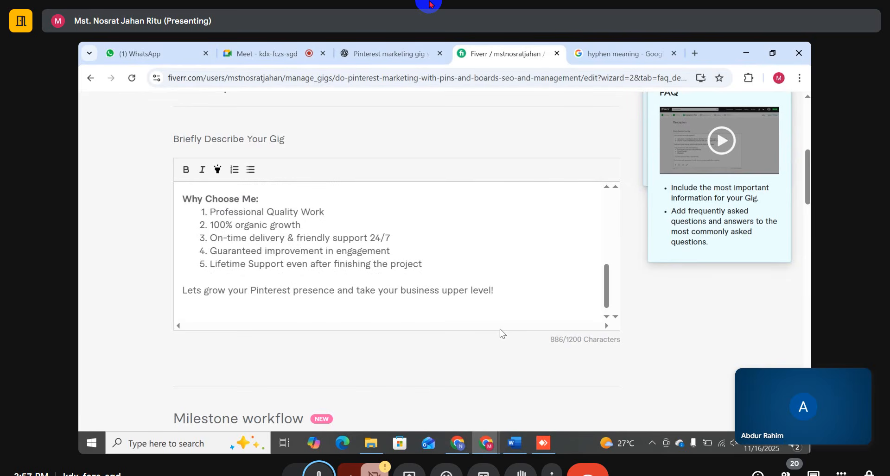
pyautogui.write('Please message ')
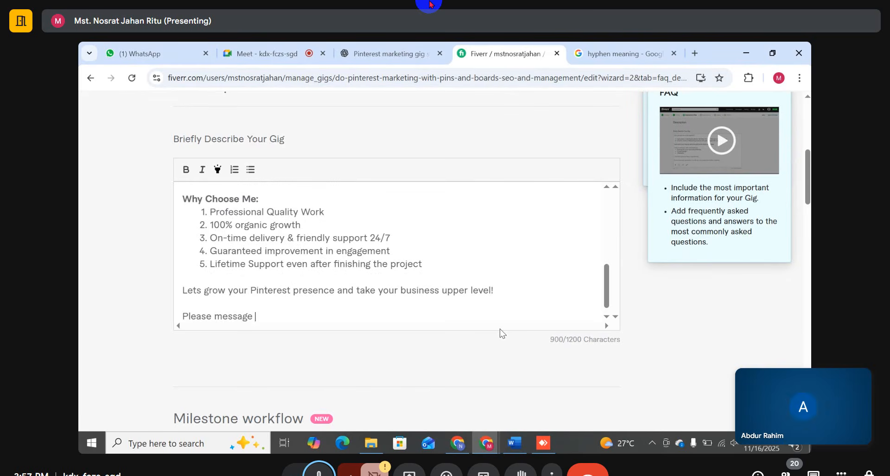
pyautogui.write('me before pl')
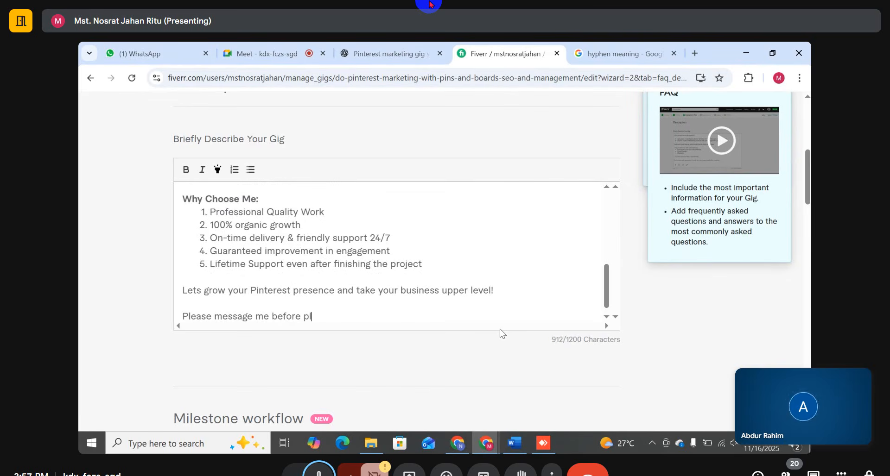
pyautogui.write('acing an or')
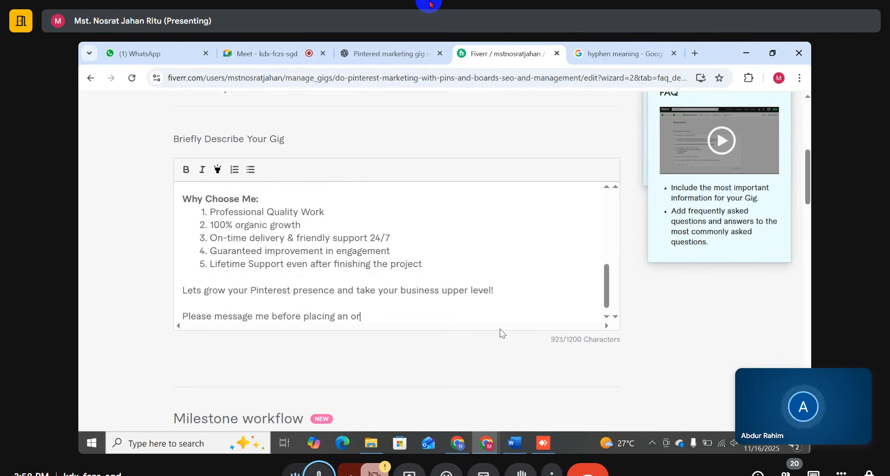
pyautogui.write('der for better ')
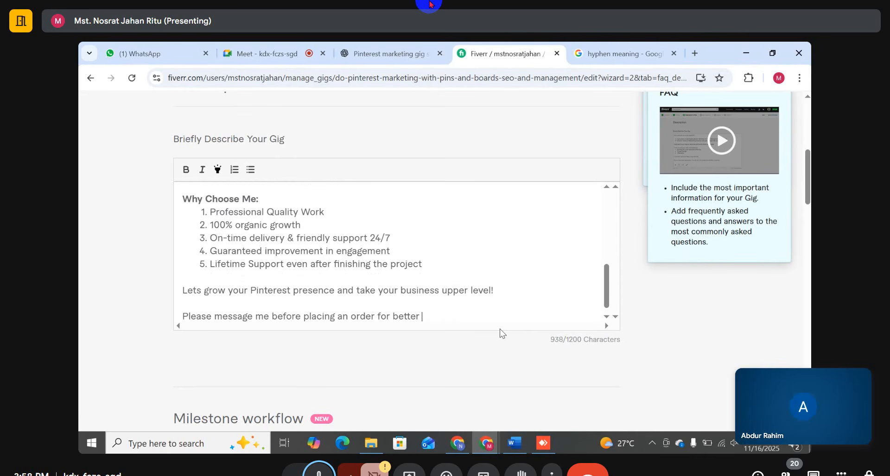
pyautogui.write('dis')
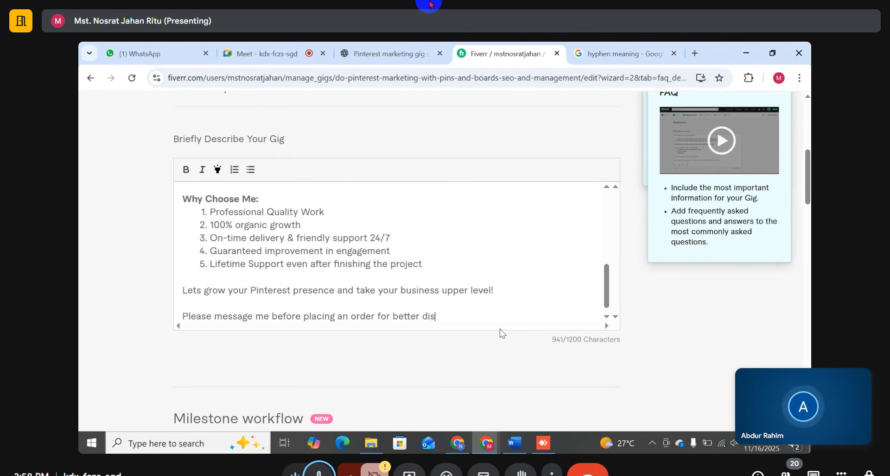
pyautogui.write('cussion')
# Step: Make the "Please message me before placing an order" line bold and highlight it
pyautogui.moveTo(482, 314); pyautogui.dragTo(78, 357)
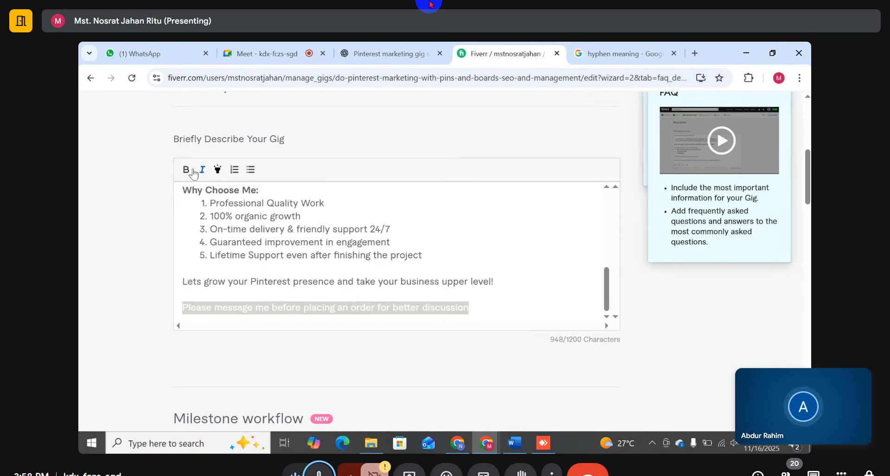
pyautogui.hotkey('ctrl', 'b')
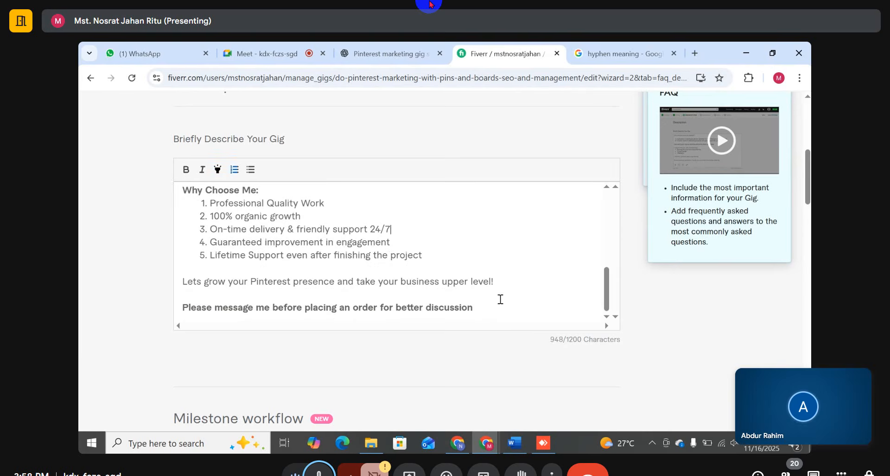
pyautogui.moveTo(495, 315); pyautogui.dragTo(159, 313)
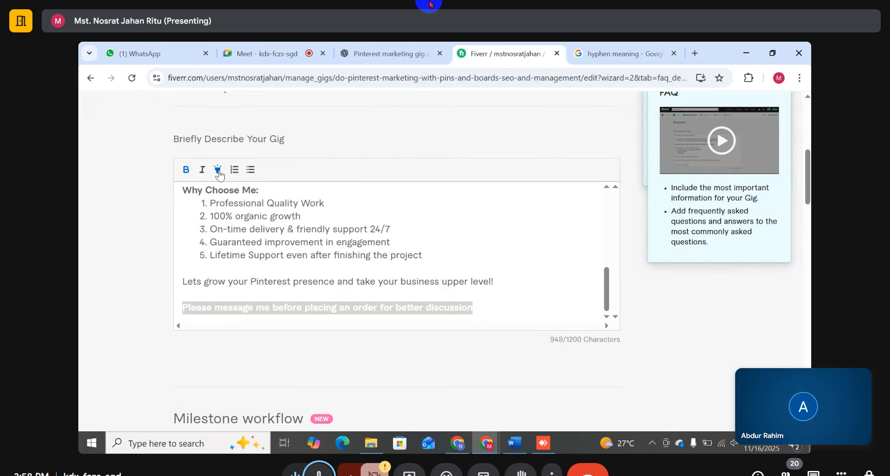
pyautogui.click(218, 170)
pyautogui.click(533, 294)
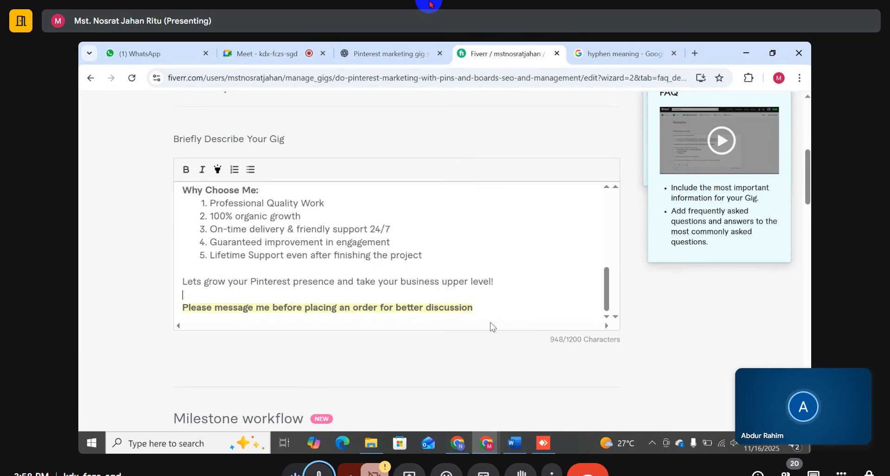
# Step: Review the whole gig description, from the opening headline through the services and reasons to the final request line
pyautogui.scroll(10, 512, 312)
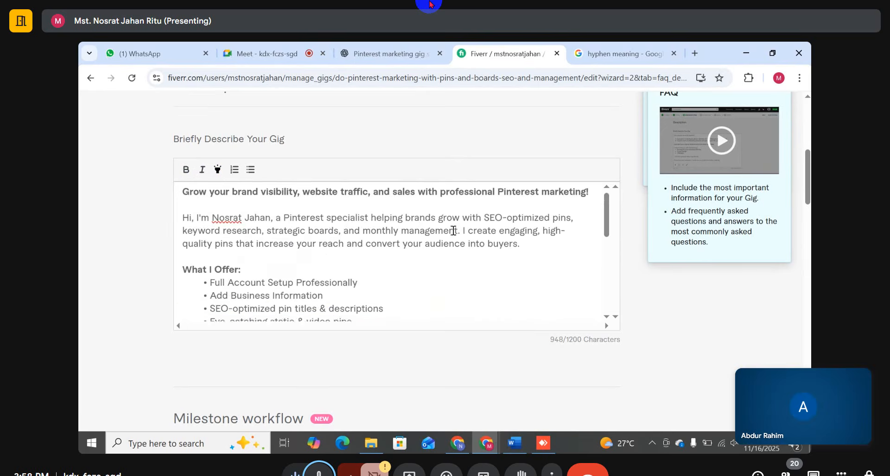
pyautogui.scroll(1, 330, 227)
pyautogui.scroll(-6, 354, 223)
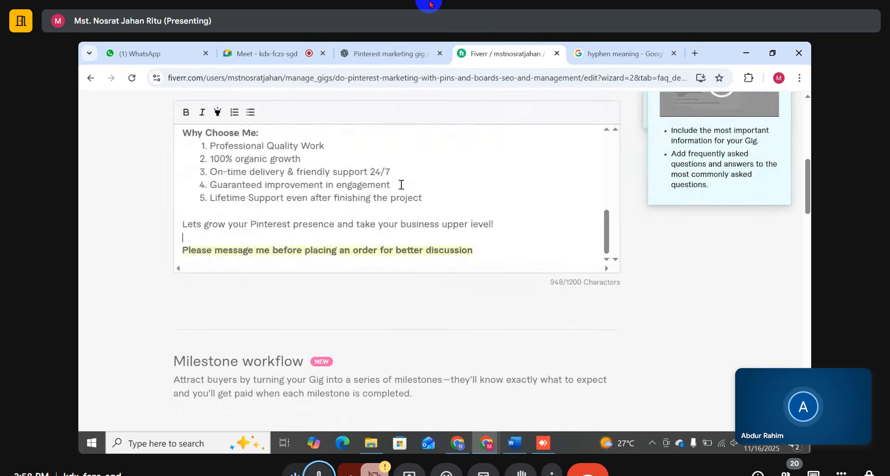
pyautogui.scroll(8, 402, 187)
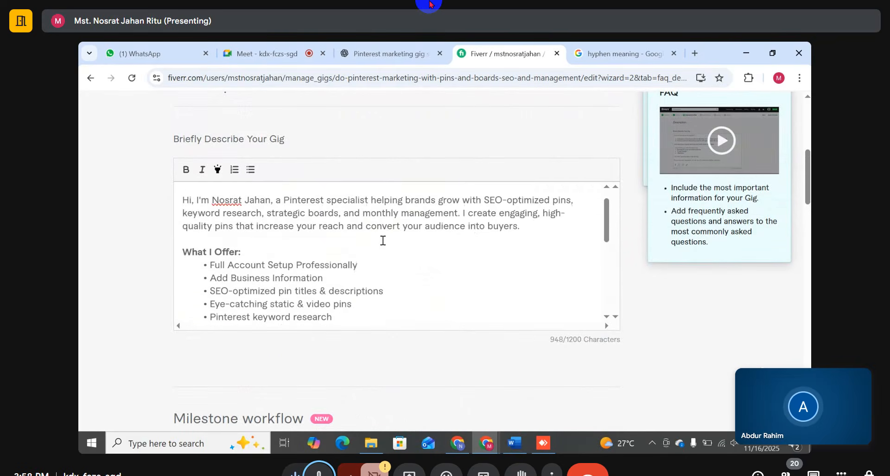
pyautogui.scroll(1, 383, 241)
pyautogui.scroll(-3, 397, 238)
pyautogui.scroll(3, 471, 259)
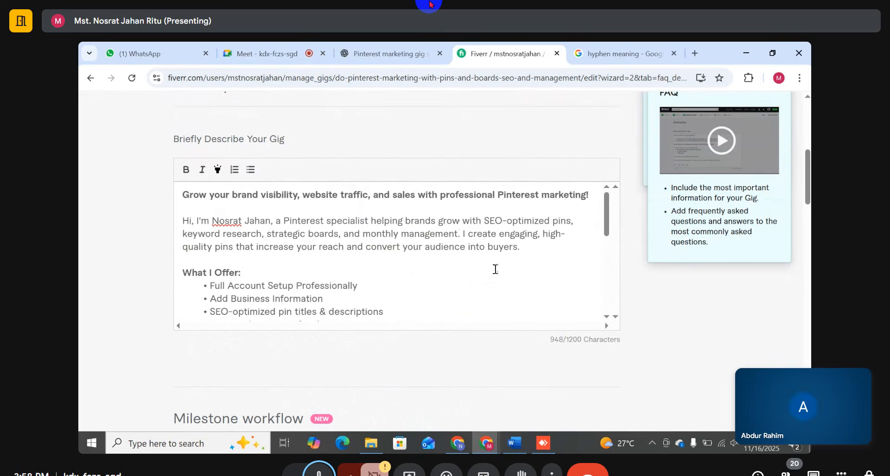
pyautogui.scroll(-8, 491, 269)
pyautogui.scroll(-5, 445, 279)
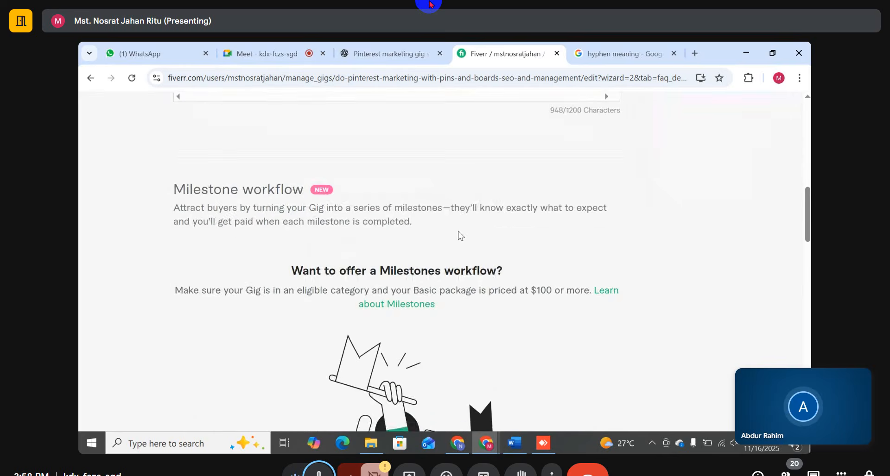
pyautogui.scroll(3, 492, 290)
pyautogui.scroll(4, 399, 260)
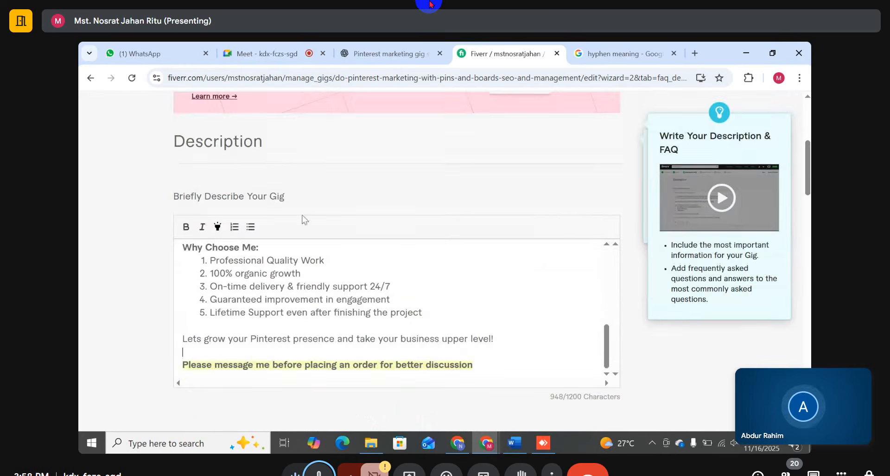
pyautogui.scroll(3, 411, 304)
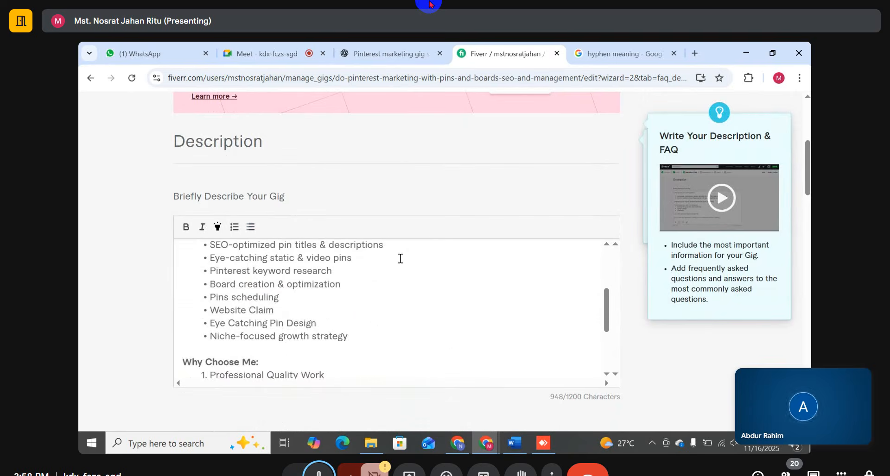
pyautogui.scroll(2, 399, 258)
# Step: Try to save the gig description and continue to the next stage of the gig setup
pyautogui.scroll(-6, 423, 240)
pyautogui.scroll(-5, 565, 241)
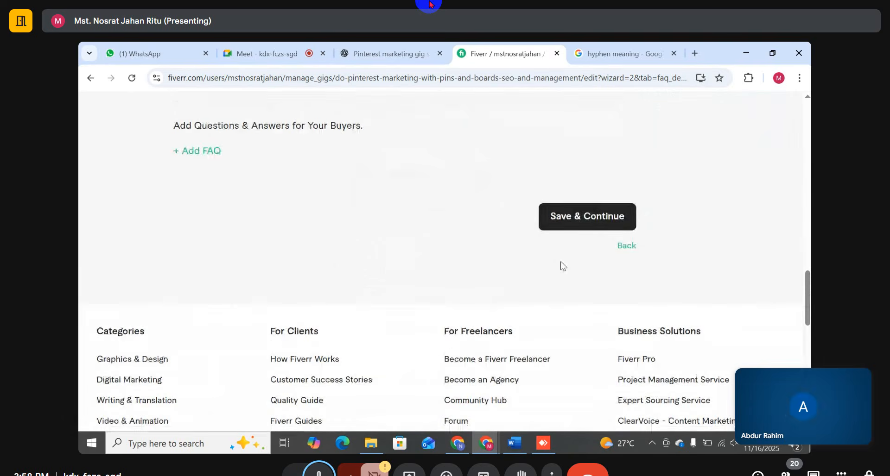
pyautogui.click(574, 218)
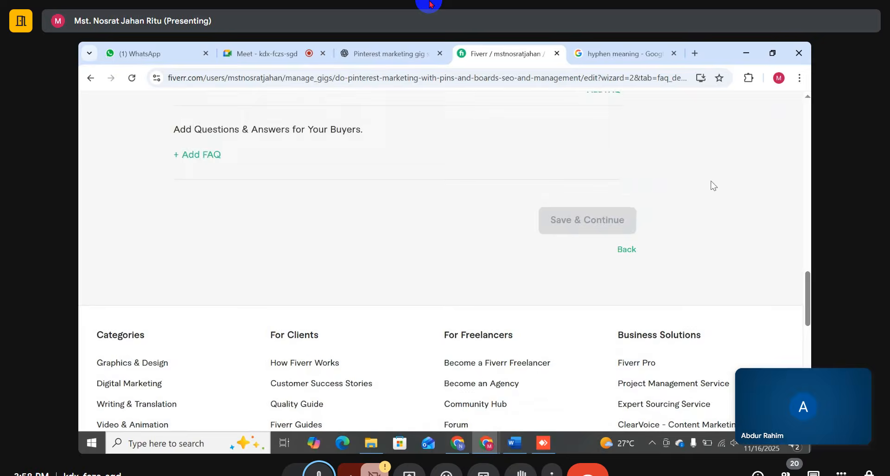
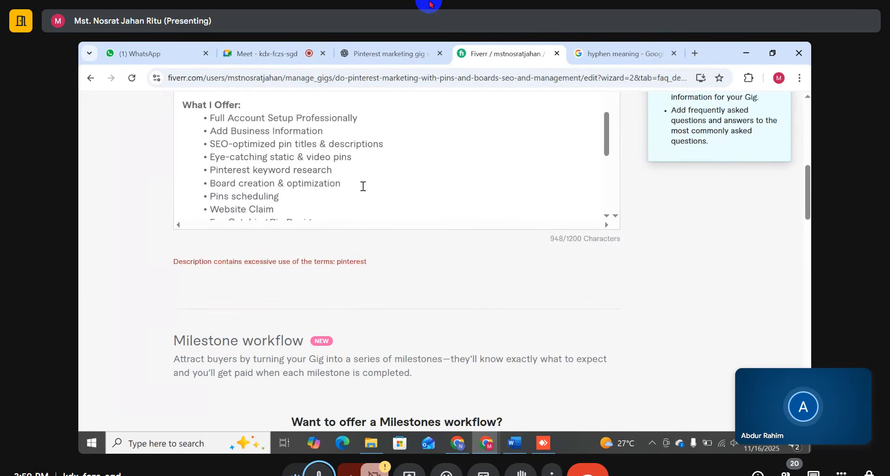
# Step: Replace "Pinterest" with "Perfect" in the keyword research item of the services list, so it reads "Perfect keyword research"
pyautogui.scroll(-5, 333, 186)
pyautogui.scroll(6, 333, 187)
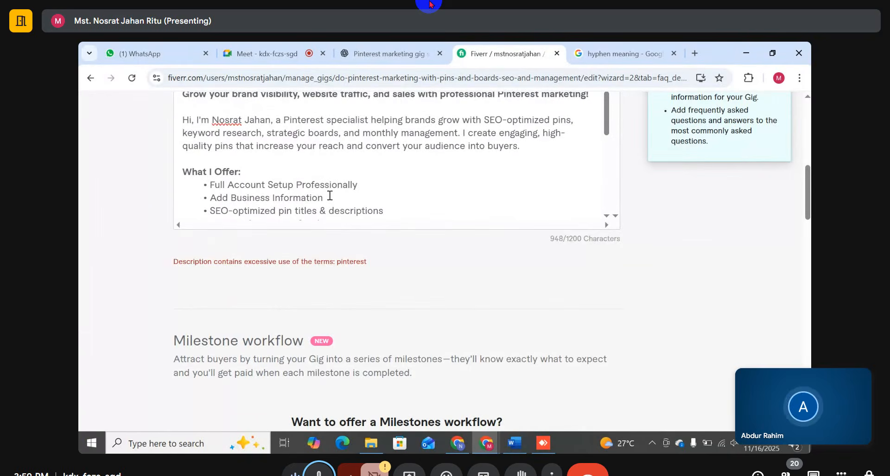
pyautogui.scroll(1, 371, 156)
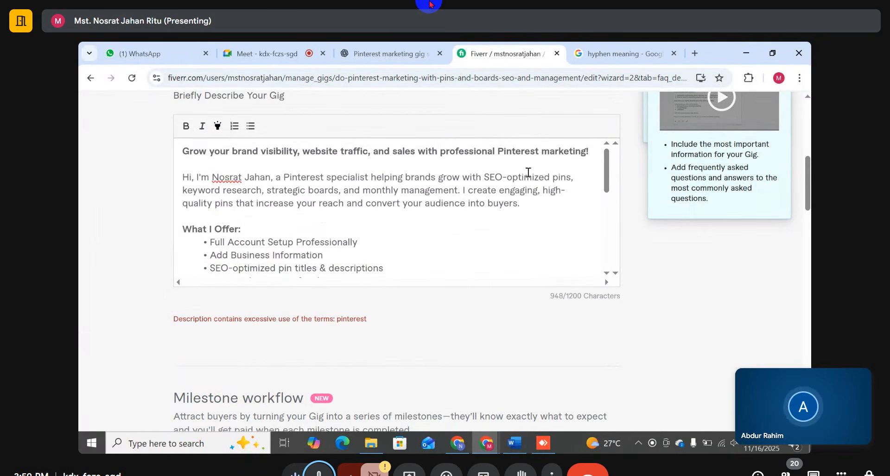
pyautogui.scroll(-2, 257, 213)
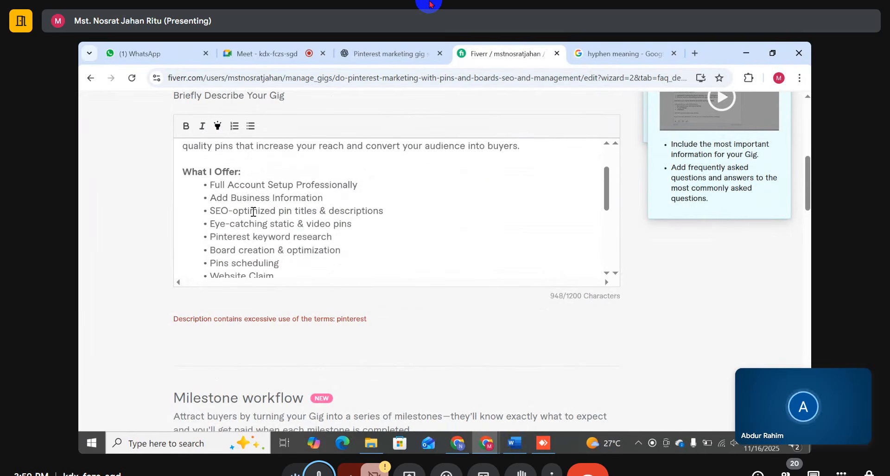
pyautogui.scroll(-2, 380, 190)
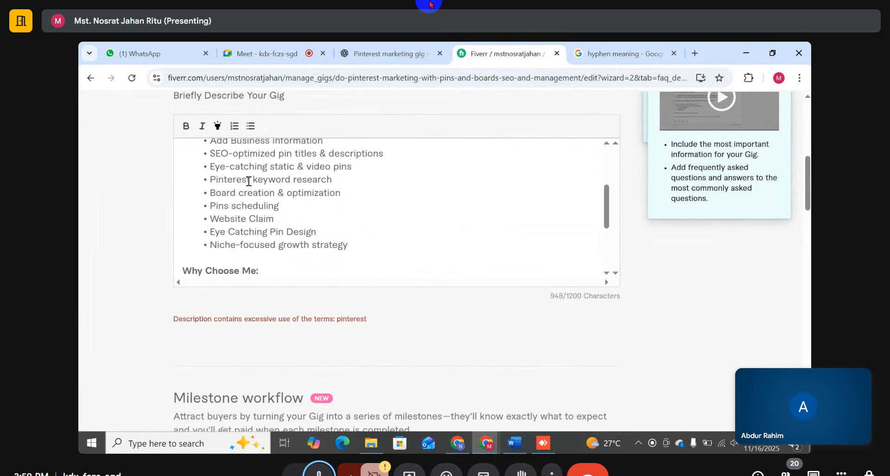
pyautogui.moveTo(249, 181); pyautogui.dragTo(207, 182)
pyautogui.press('BackSpace')
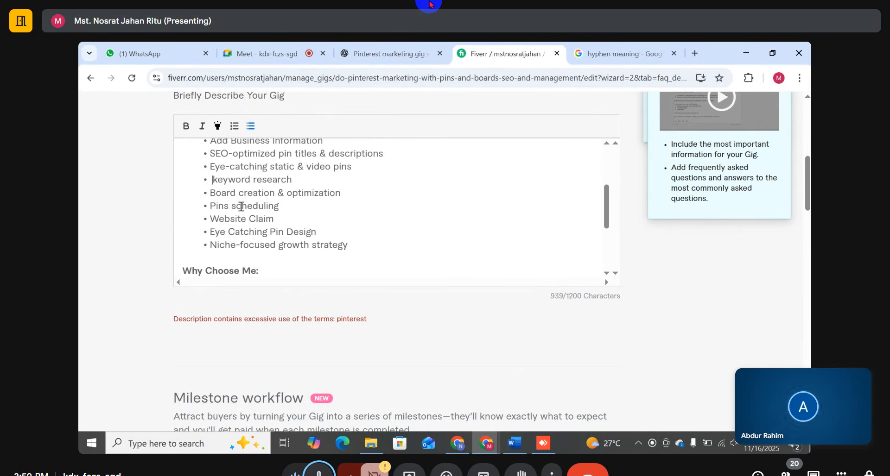
pyautogui.press('BackSpace')
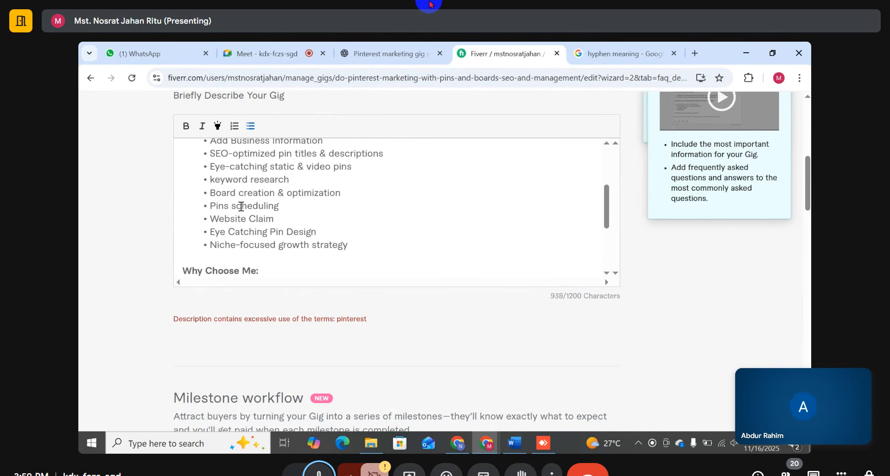
pyautogui.write('Perfec')
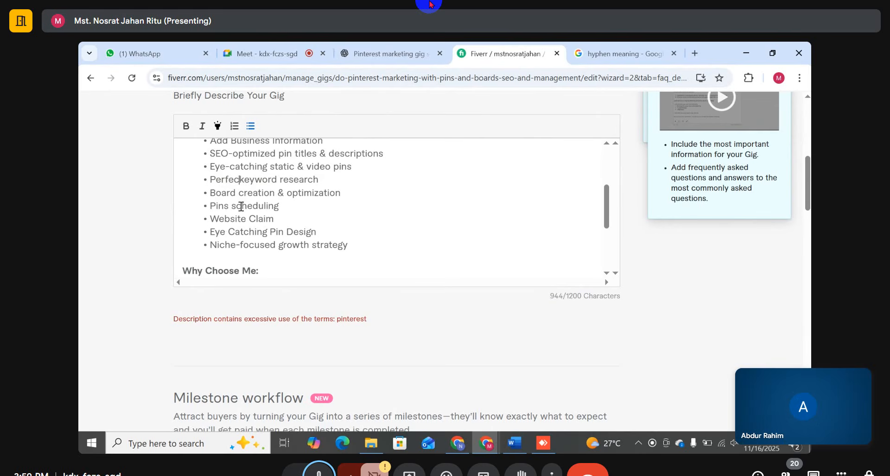
pyautogui.write('t')
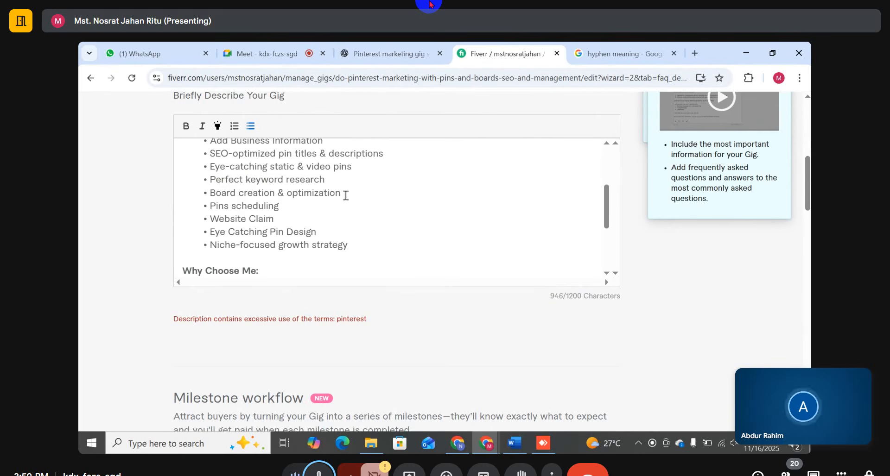
pyautogui.moveTo(326, 212); pyautogui.dragTo(326, 217)
pyautogui.click(335, 212)
pyautogui.scroll(-1, 398, 247)
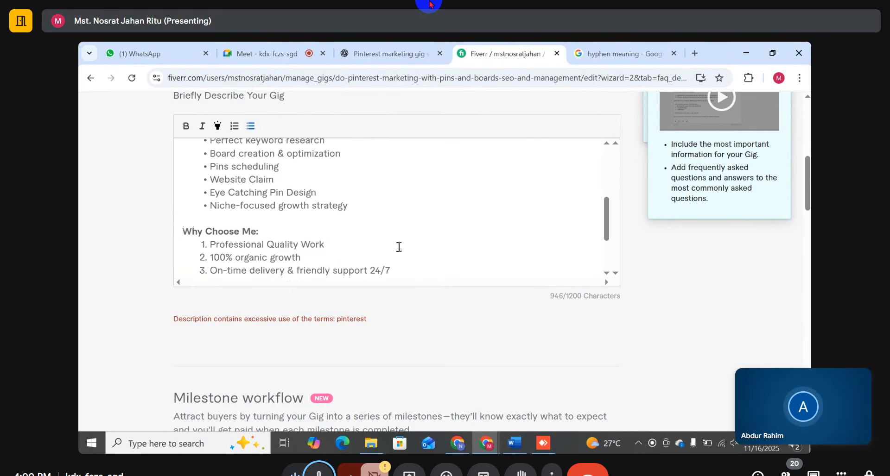
pyautogui.scroll(-2, 398, 247)
pyautogui.scroll(3, 431, 253)
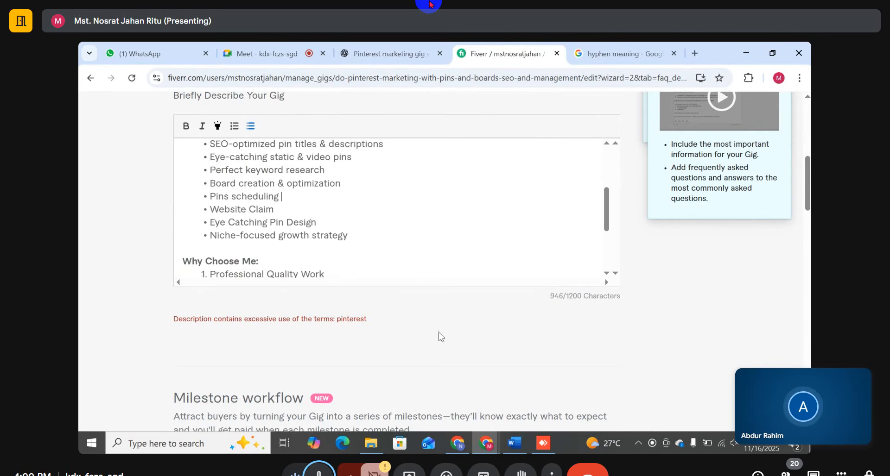
# Step: Clear the whole gig description, restore its text, and save it to continue to the Requirements stage
pyautogui.scroll(-10, 631, 310)
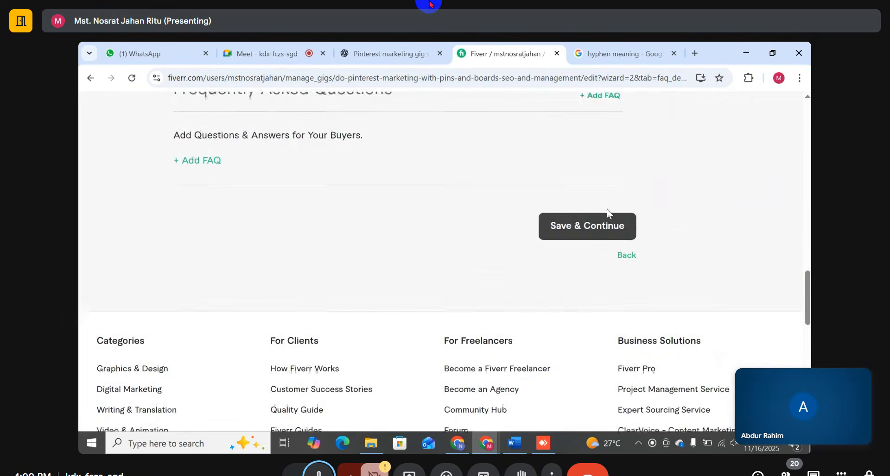
pyautogui.scroll(10, 605, 227)
pyautogui.scroll(3, 282, 215)
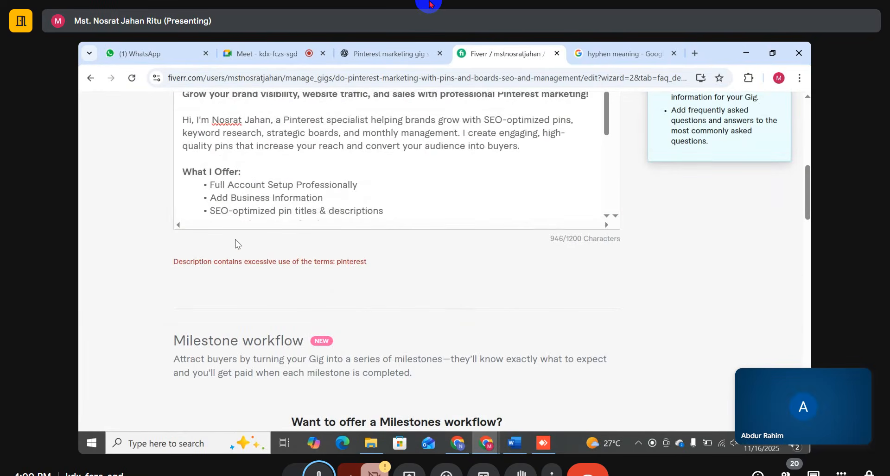
pyautogui.hotkey('ctrl', 'a')
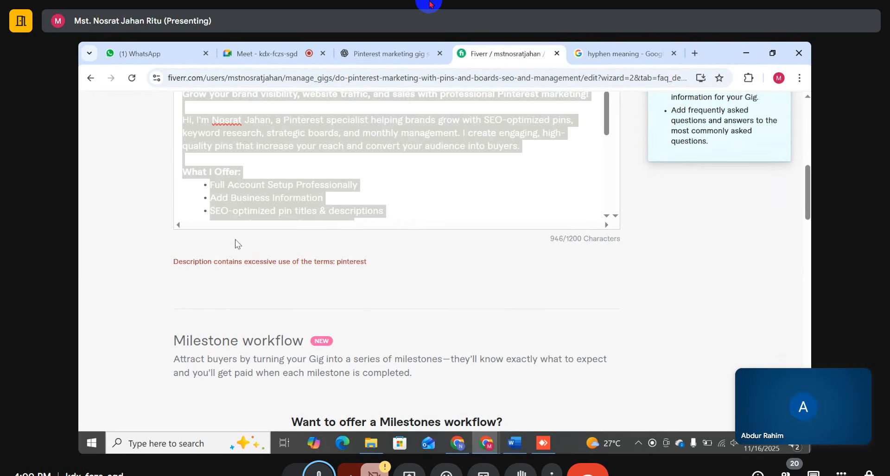
pyautogui.press('BackSpace')
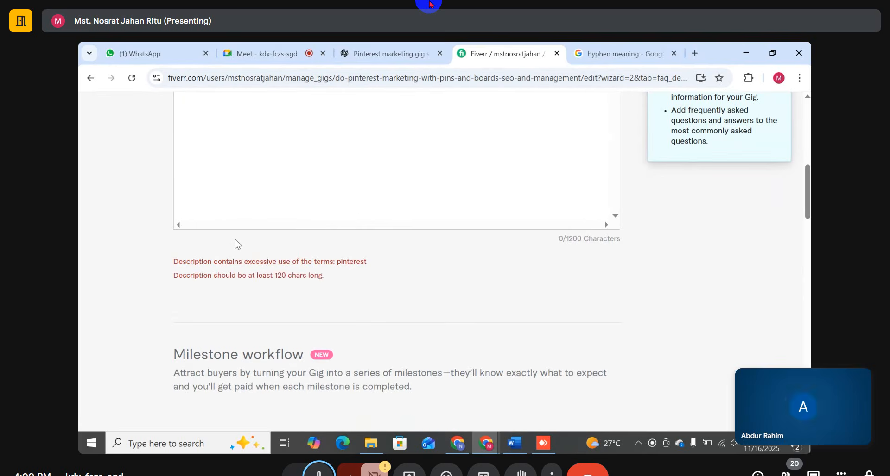
pyautogui.hotkey('ctrl', 'z')
pyautogui.scroll(-12, 558, 216)
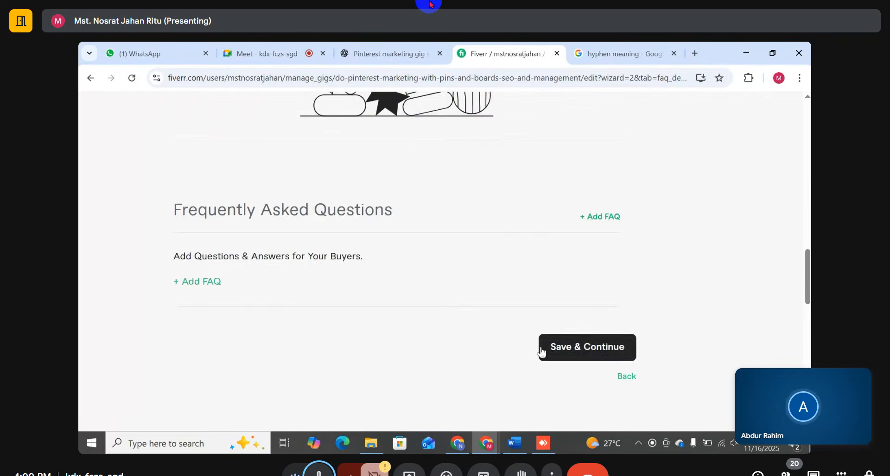
pyautogui.click(541, 352)
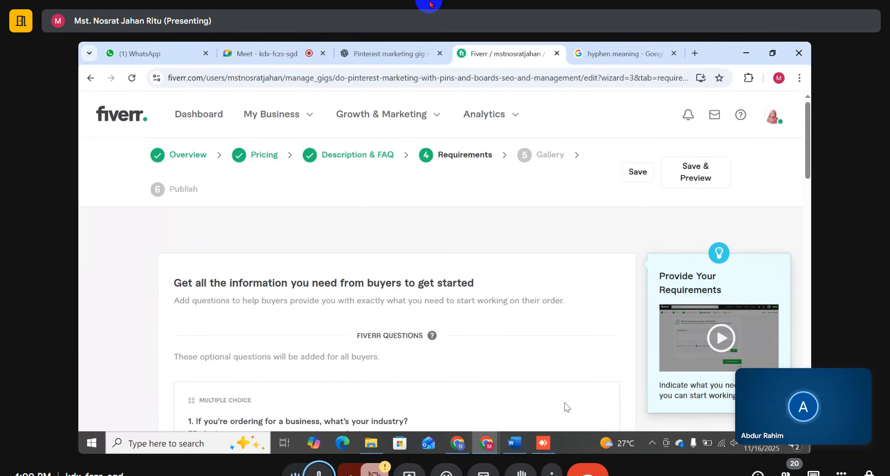
# Step: Return to the Description & FAQ stage and replace the whole description with the copied gig text
pyautogui.scroll(-3, 278, 250)
pyautogui.scroll(3, 375, 242)
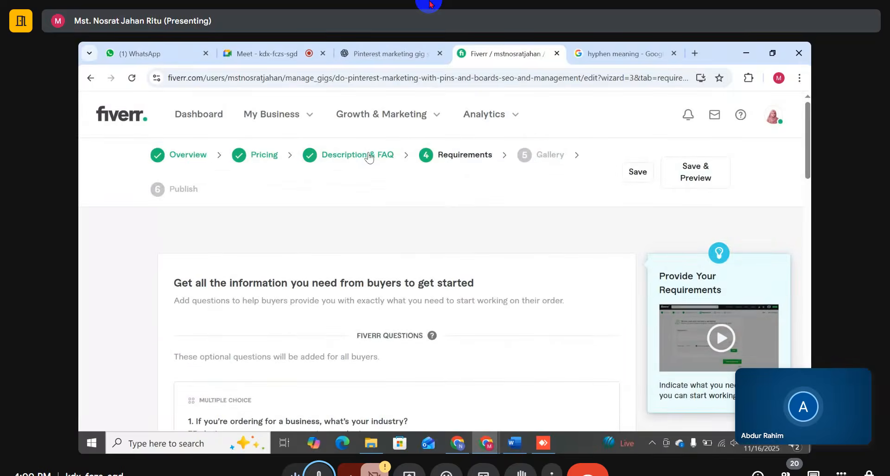
pyautogui.click(369, 157)
pyautogui.scroll(-5, 352, 287)
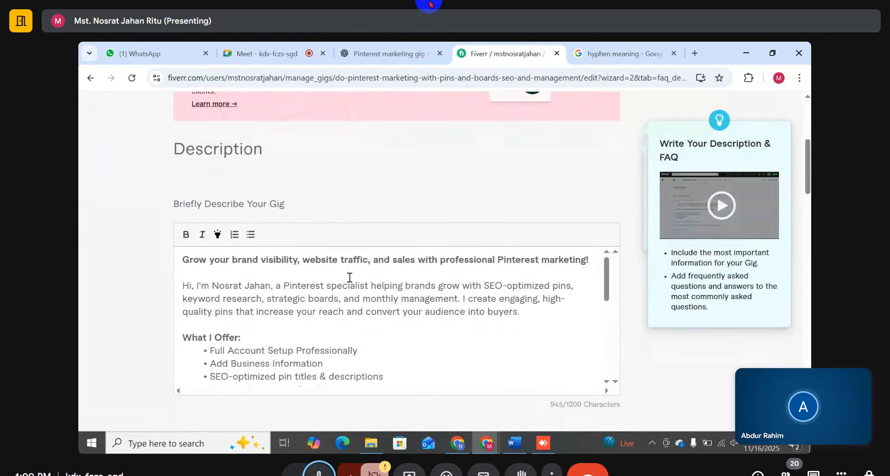
pyautogui.click(333, 315)
pyautogui.hotkey('ctrl', 'a')
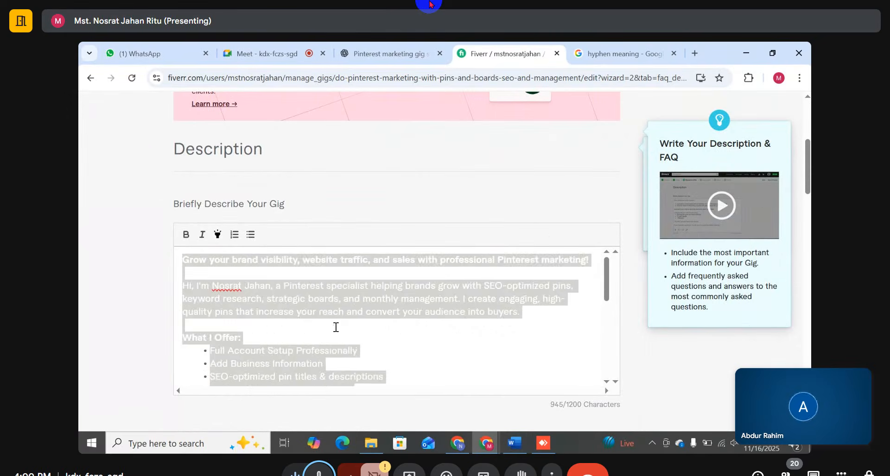
pyautogui.scroll(-5, 340, 332)
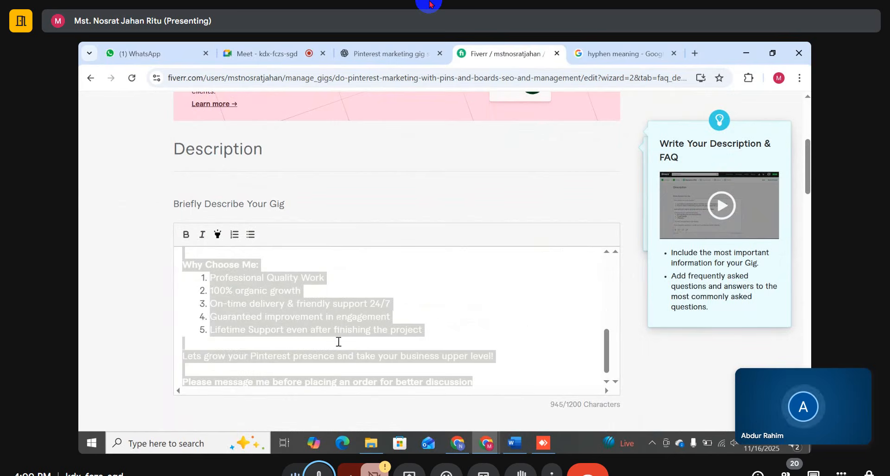
pyautogui.press('BackSpace')
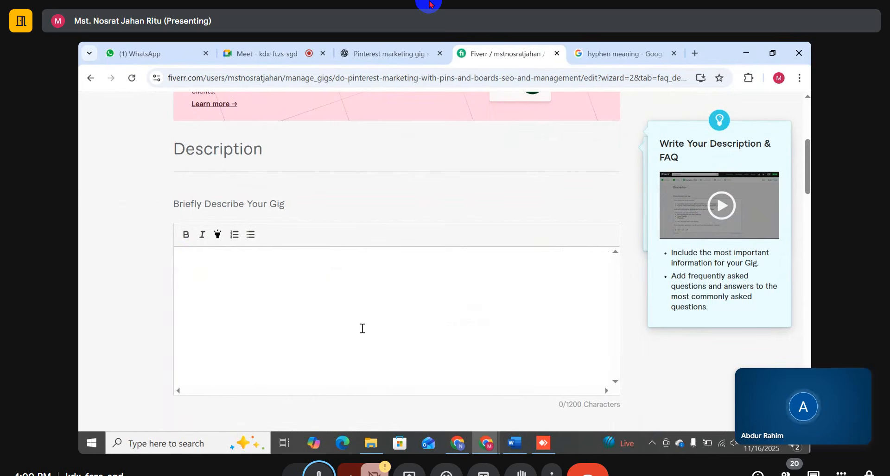
pyautogui.hotkey('ctrl', 'v')
# Step: Check the pasted gig description, from the introduction and services list to the closing message line
pyautogui.scroll(-2, 383, 326)
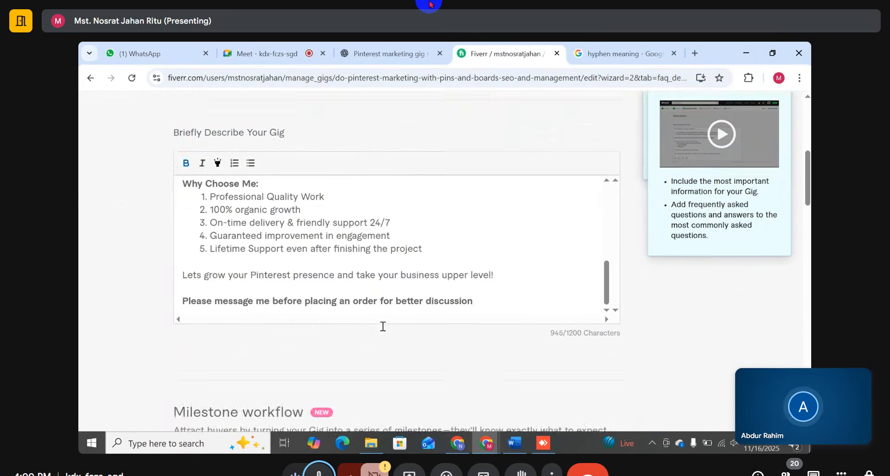
pyautogui.scroll(-2, 383, 327)
pyautogui.scroll(5, 402, 184)
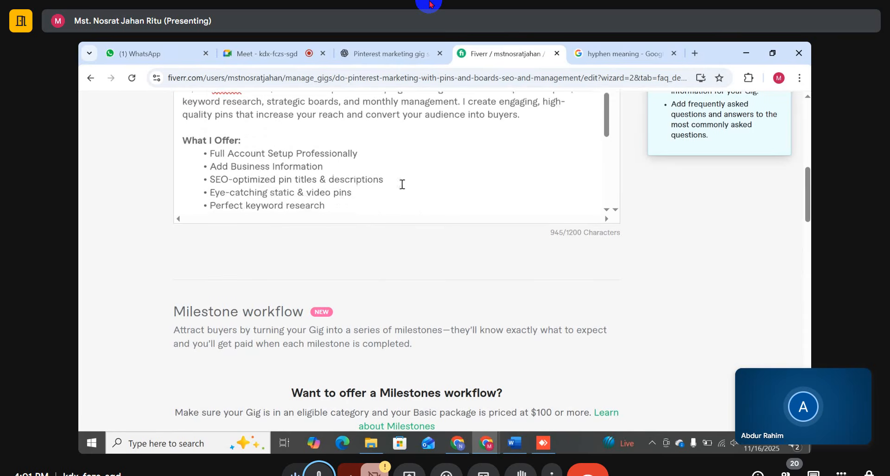
pyautogui.scroll(1, 402, 185)
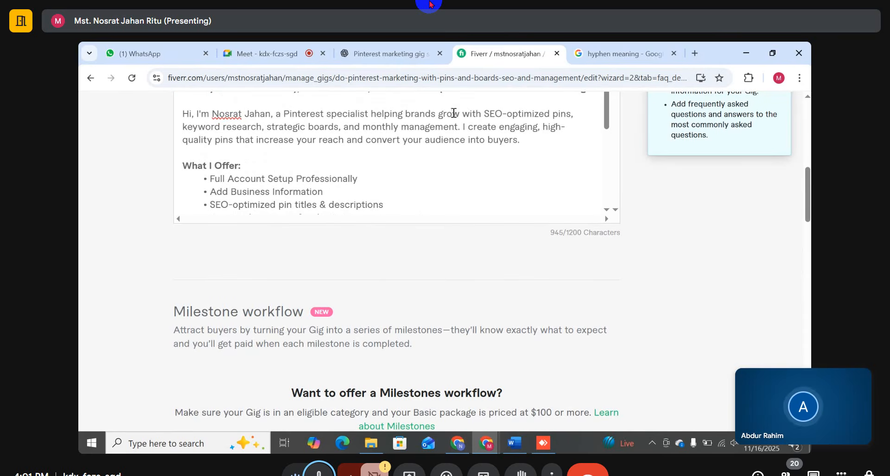
pyautogui.scroll(-2, 386, 273)
pyautogui.scroll(6, 379, 229)
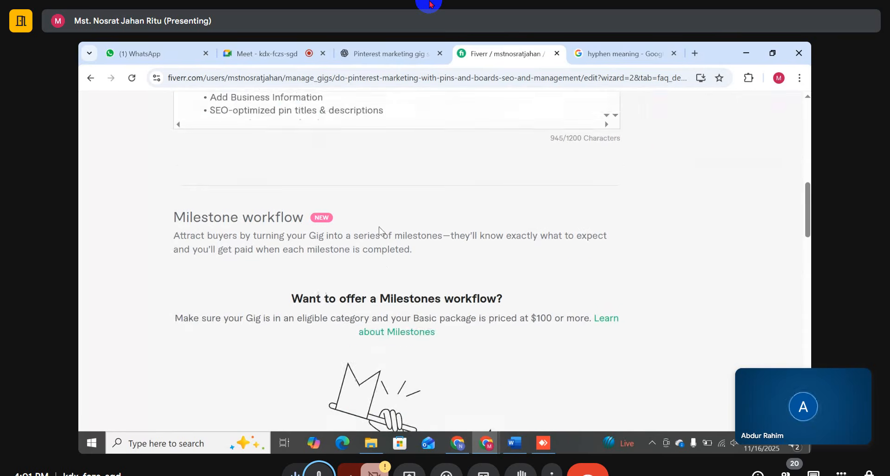
pyautogui.scroll(-4, 433, 289)
pyautogui.scroll(-5, 381, 200)
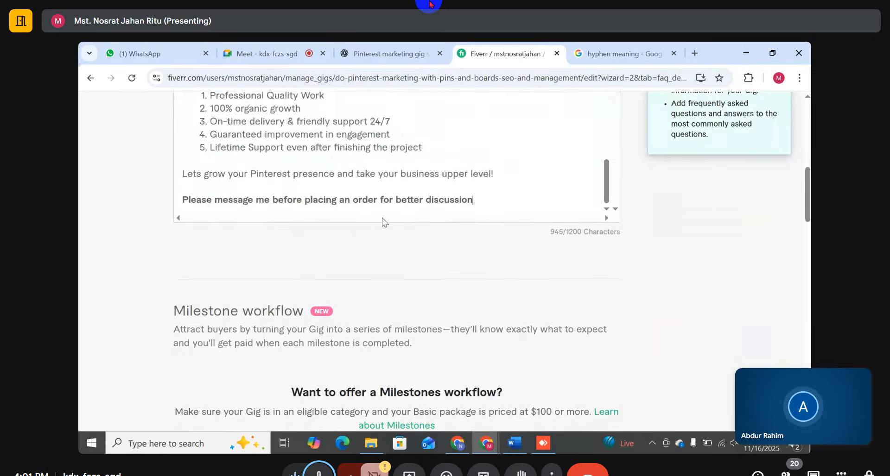
pyautogui.scroll(-10, 476, 205)
pyautogui.scroll(8, 713, 307)
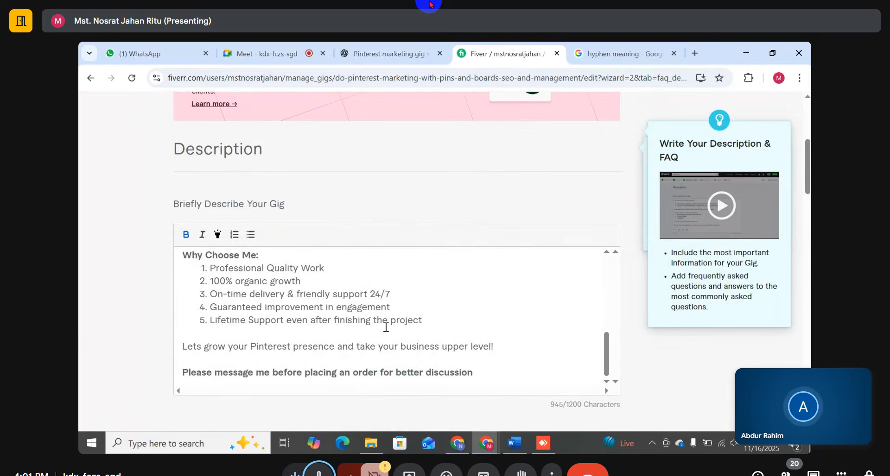
# Step: Start a new question-and-answer entry in the Frequently Asked Questions section
pyautogui.scroll(-3, 385, 332)
pyautogui.scroll(-10, 425, 271)
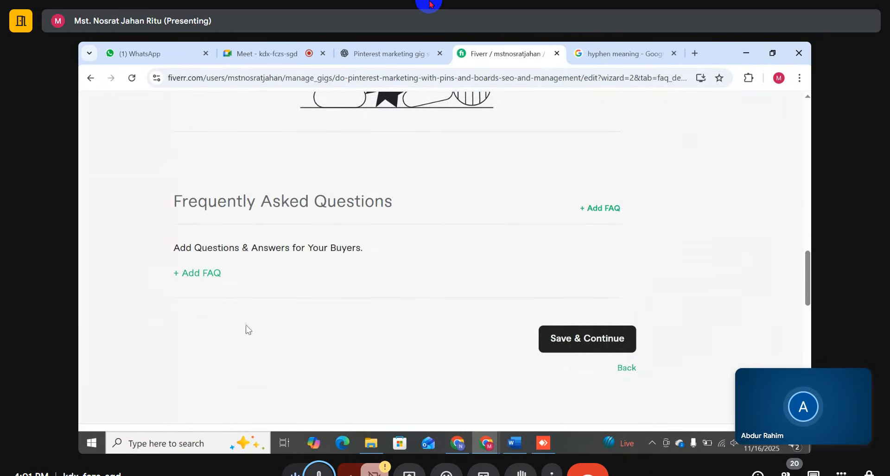
pyautogui.click(217, 273)
pyautogui.click(352, 289)
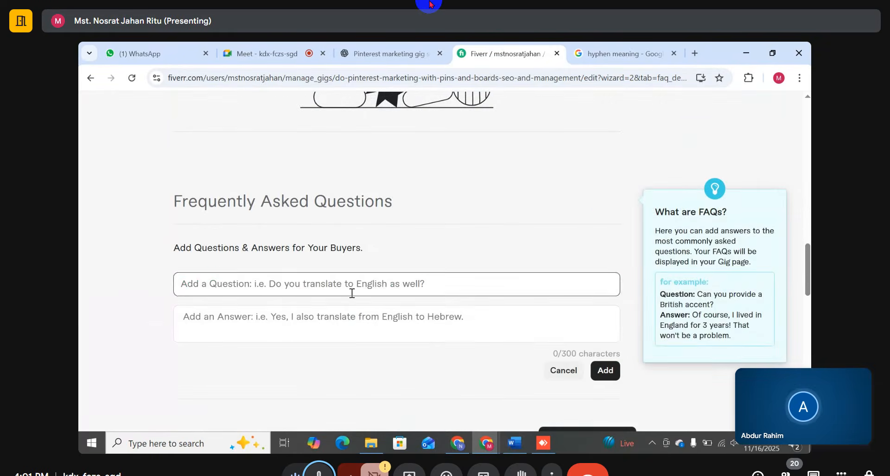
pyautogui.click(358, 310)
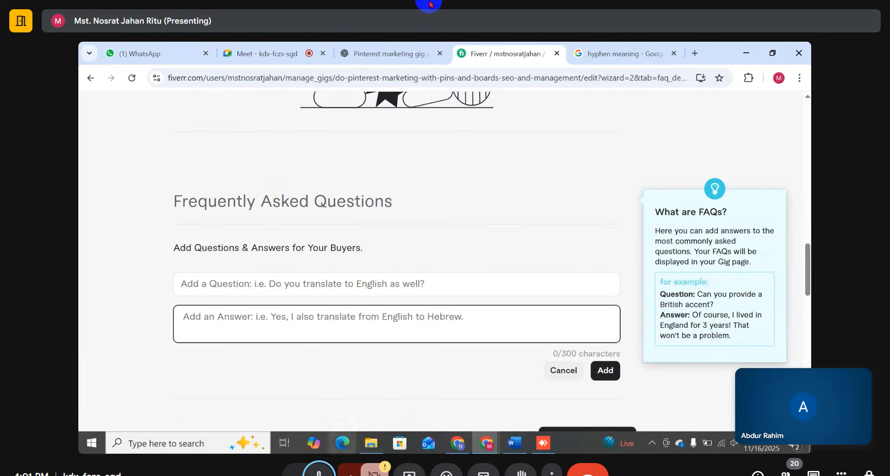
# Step: Switch to the Word document and copy the question "Do you need access to my Pinterest account?" from its FAQ section
pyautogui.click(522, 448)
pyautogui.scroll(-2, 419, 256)
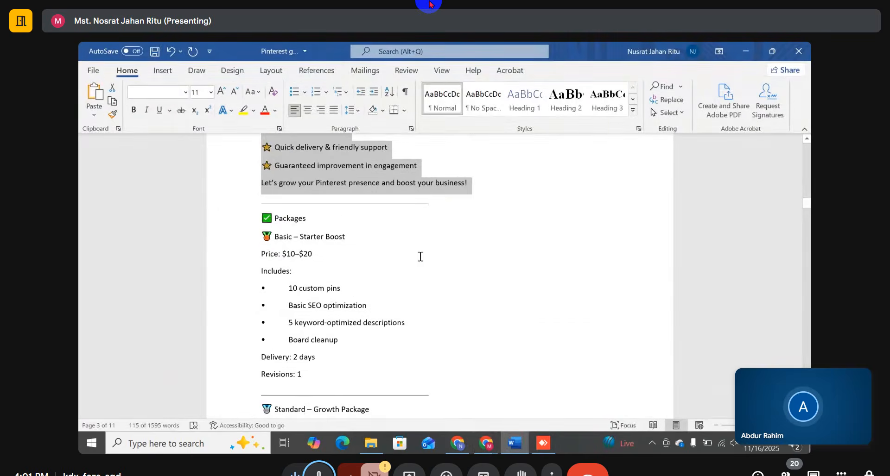
pyautogui.scroll(-10, 439, 279)
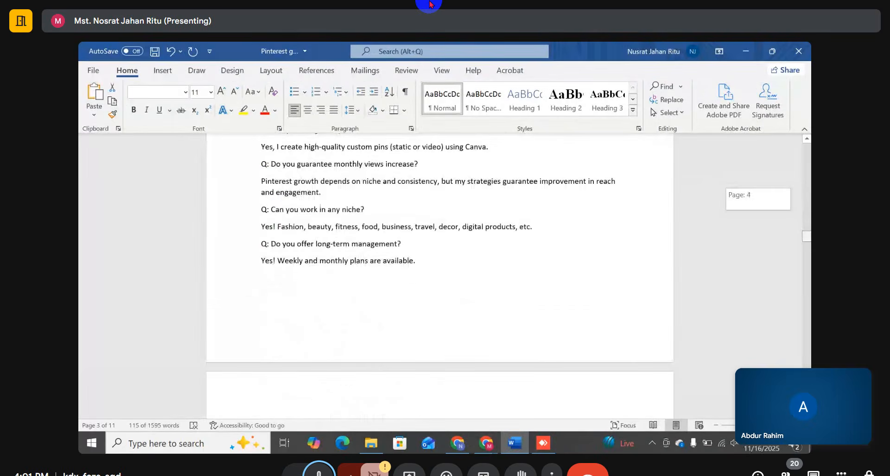
pyautogui.scroll(3, 404, 211)
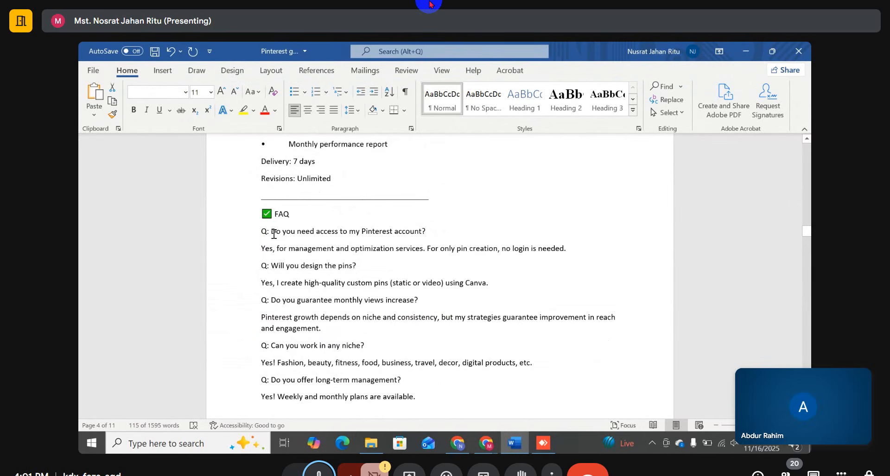
pyautogui.moveTo(274, 232); pyautogui.dragTo(431, 231)
pyautogui.hotkey('ctrl', 'c')
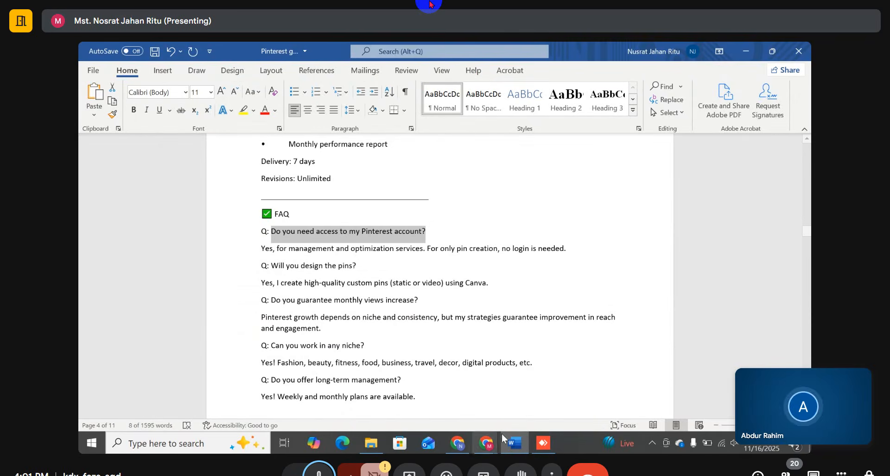
# Step: Switch back to the Fiverr gig and paste "Do you need access to my Pinterest account?" as the FAQ question
pyautogui.click(465, 444)
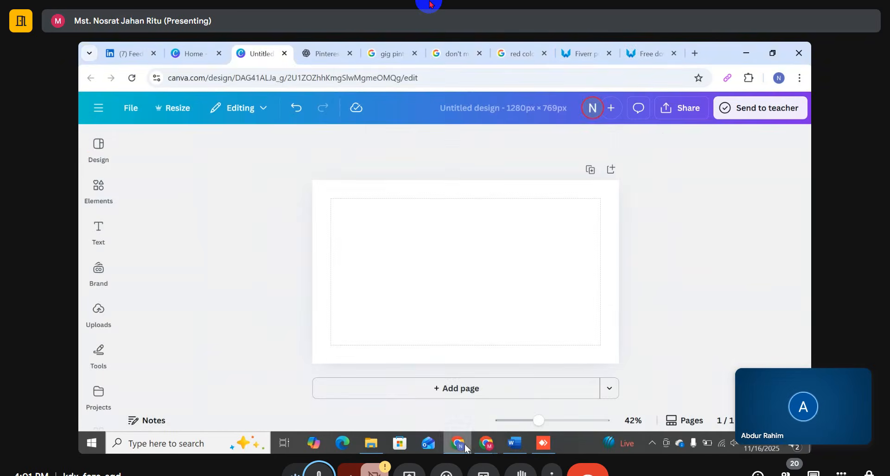
pyautogui.moveTo(488, 441)
pyautogui.click(419, 407)
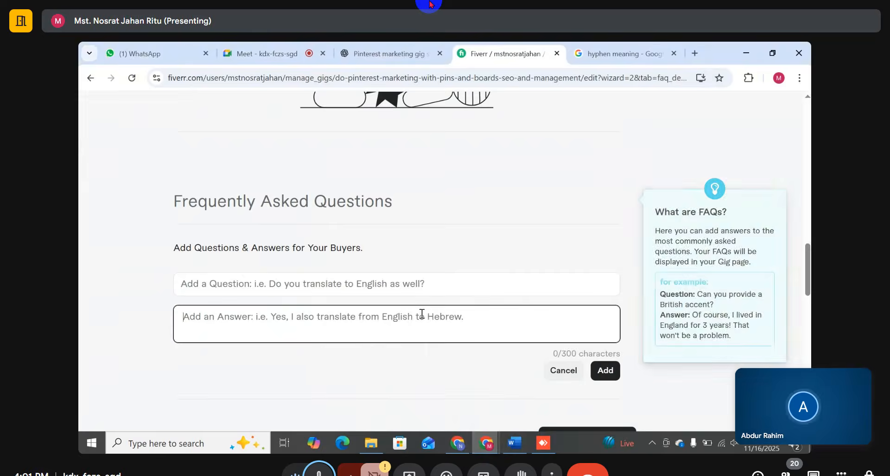
pyautogui.click(339, 280)
pyautogui.hotkey('ctrl', 'v')
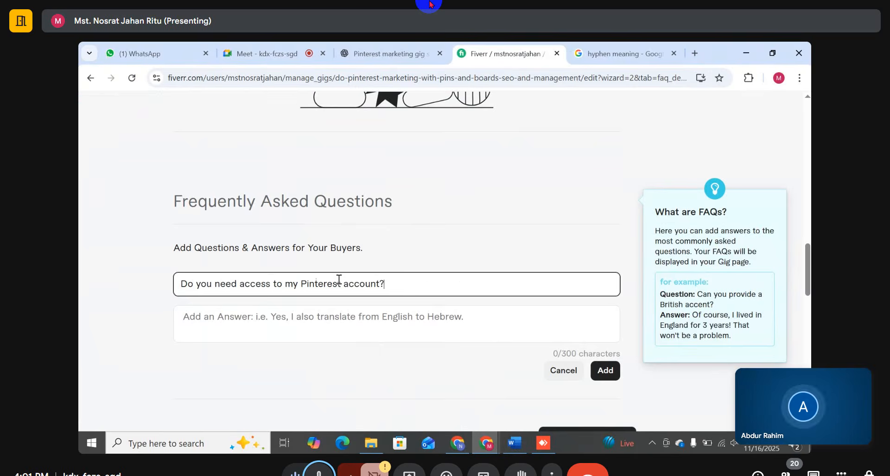
# Step: Copy the answer "Yes, for management and optimization services. For only pin creation, no login is needed." from Word into the FAQ entry and add it
pyautogui.click(330, 311)
pyautogui.click(457, 446)
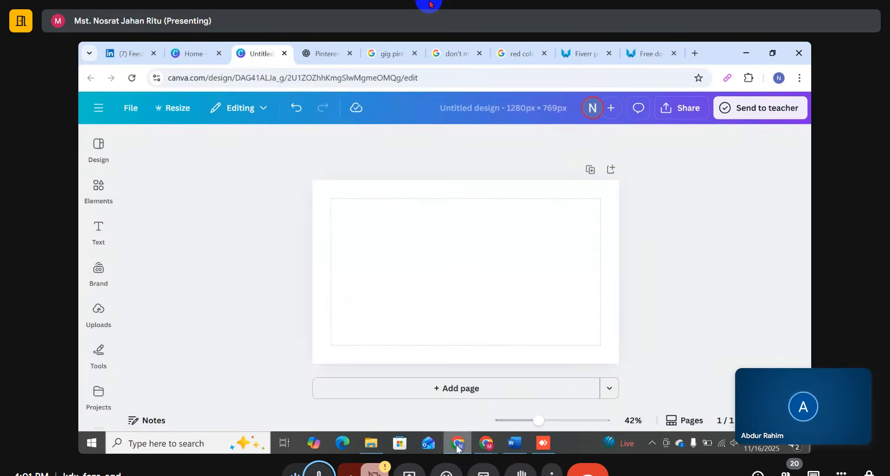
pyautogui.click(457, 446)
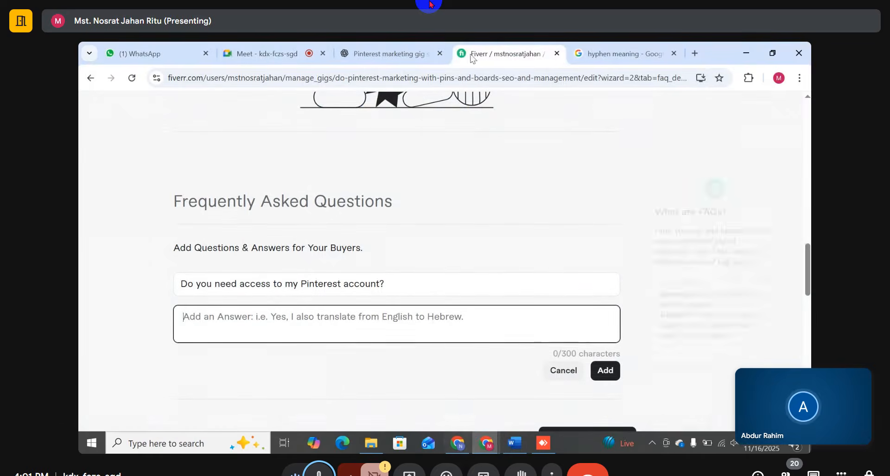
pyautogui.click(526, 444)
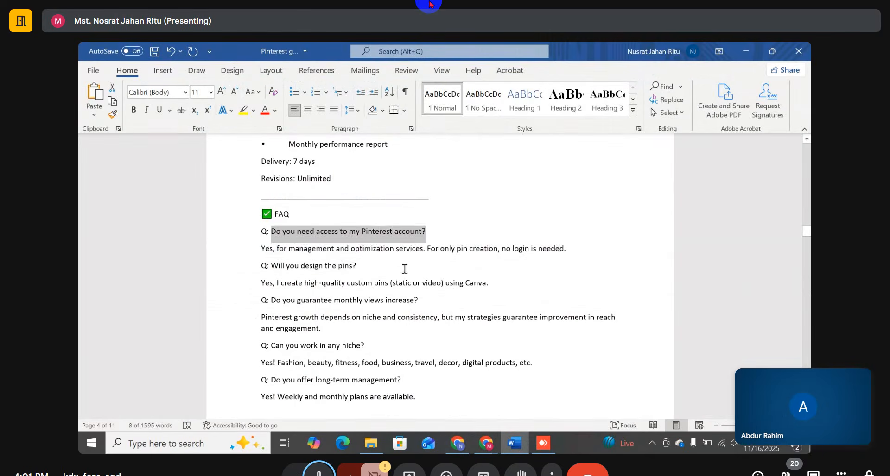
pyautogui.moveTo(570, 252); pyautogui.dragTo(263, 254)
pyautogui.hotkey('ctrl', 'c')
pyautogui.hotkey('alt', 'Tab')
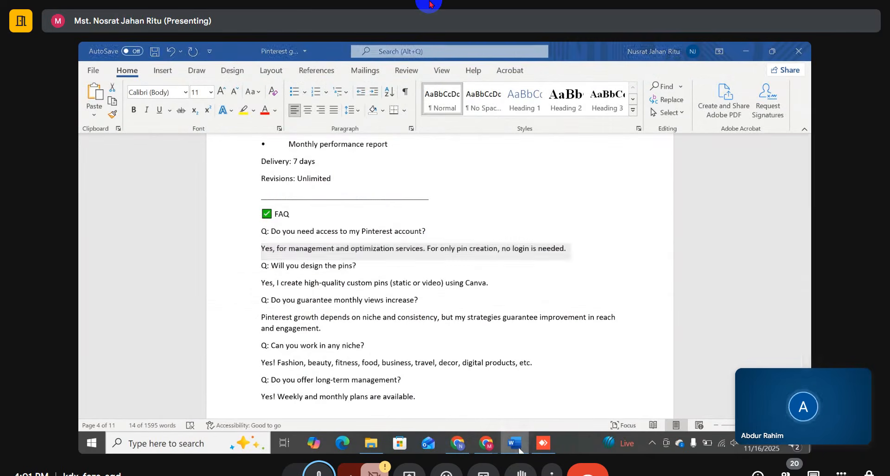
pyautogui.hotkey('ctrl', 'v')
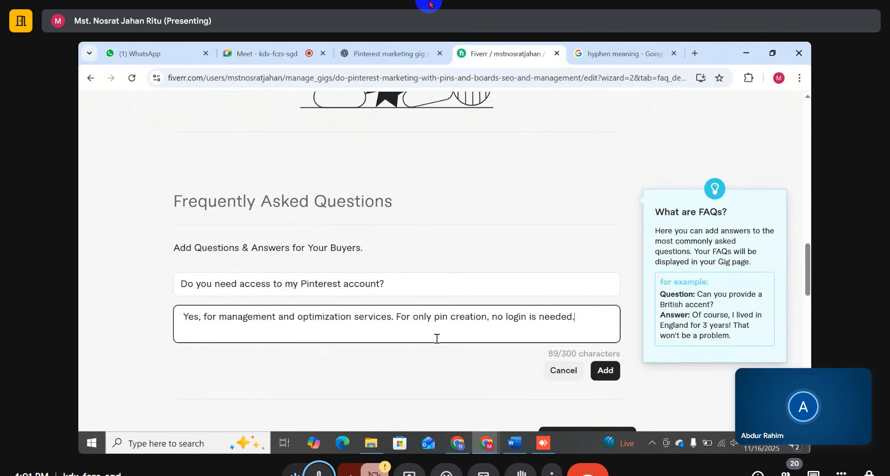
pyautogui.click(605, 371)
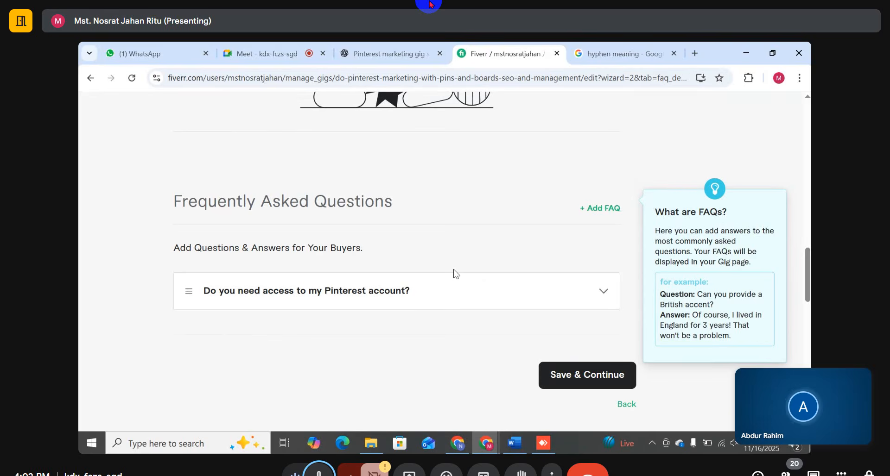
pyautogui.scroll(10, 456, 273)
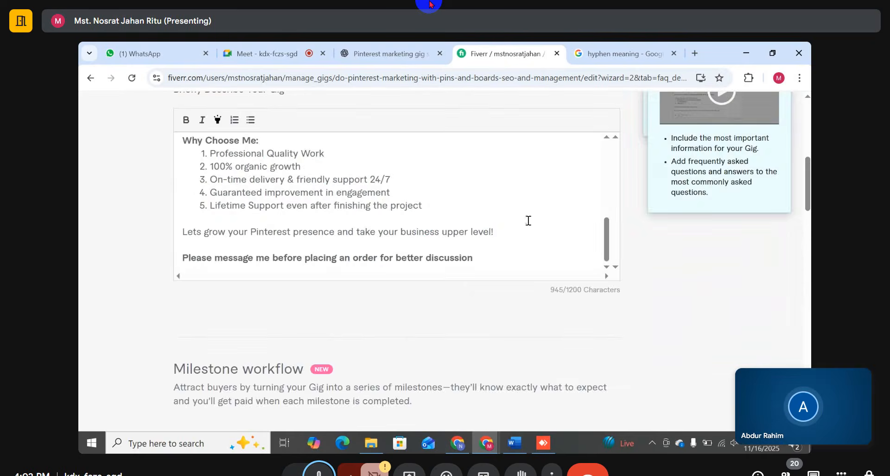
pyautogui.scroll(-5, 528, 220)
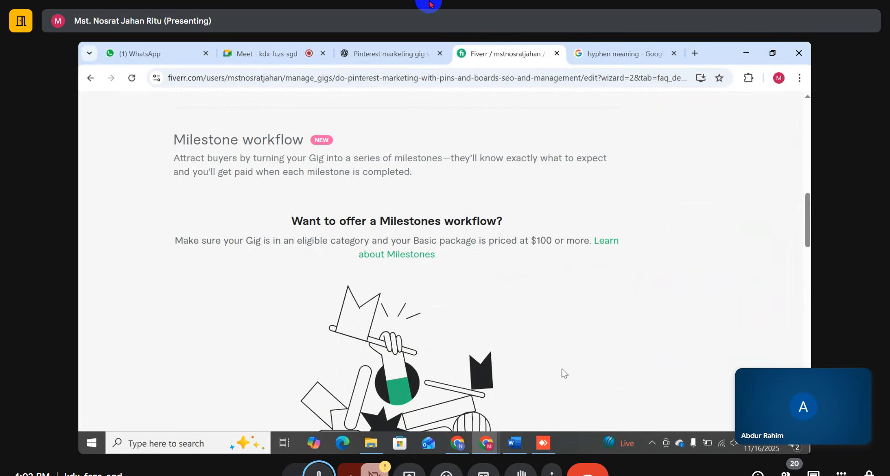
# Step: Switch to the Word document and copy the question "Will you design the pins?" from its FAQ section
pyautogui.click(513, 445)
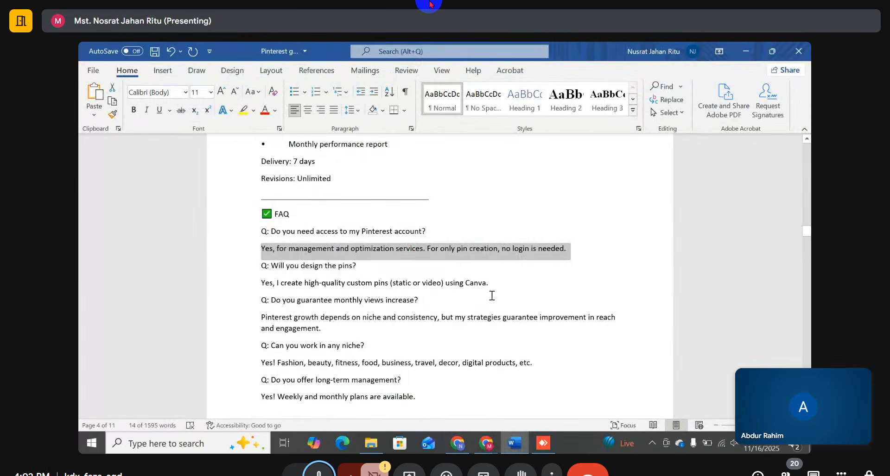
pyautogui.scroll(-1, 492, 296)
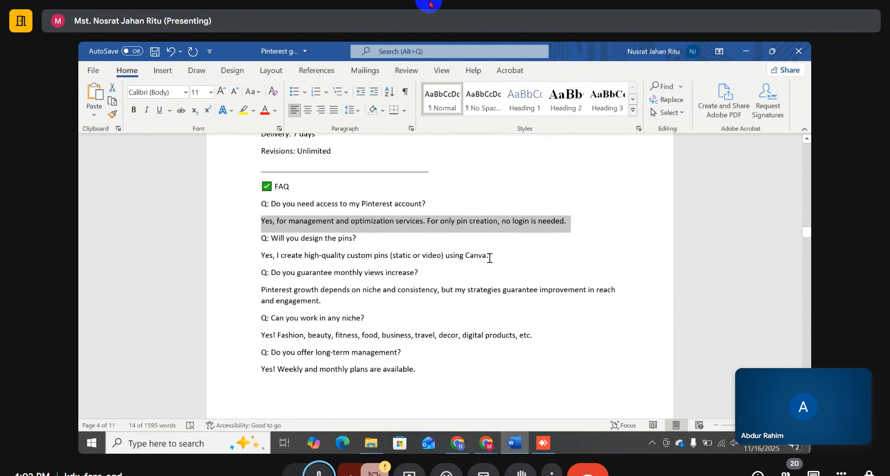
pyautogui.moveTo(362, 241); pyautogui.dragTo(274, 242)
pyautogui.hotkey('ctrl', 'c')
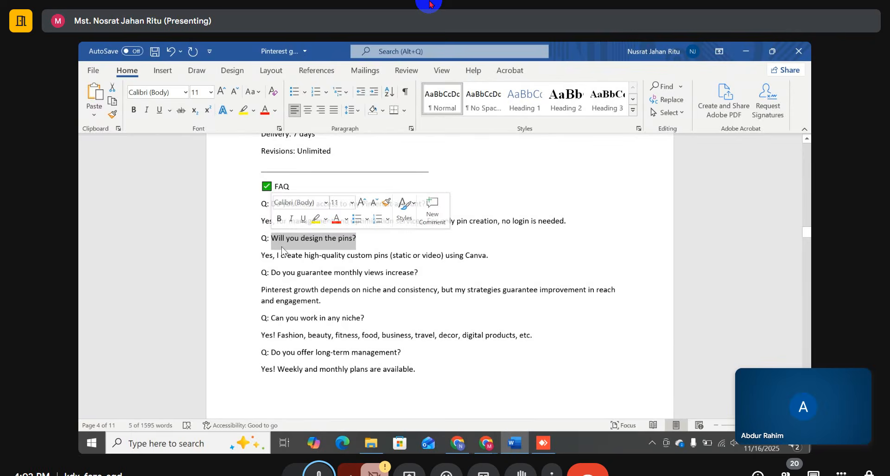
# Step: Switch back to the Fiverr gig, start a new FAQ entry and paste "Will you design the pins?" as its question
pyautogui.click(459, 445)
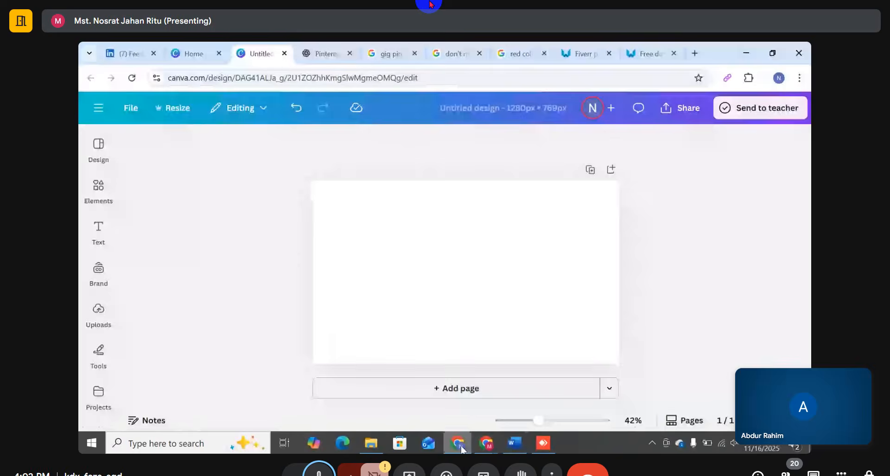
pyautogui.click(487, 444)
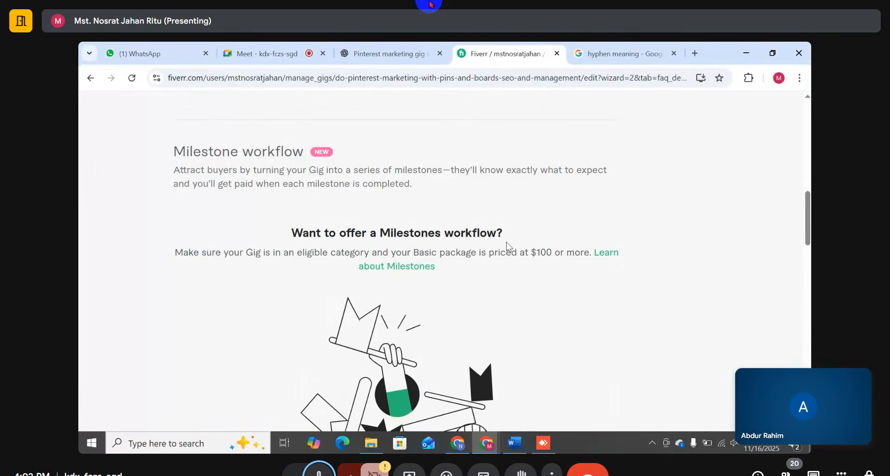
pyautogui.scroll(-10, 505, 245)
pyautogui.click(596, 96)
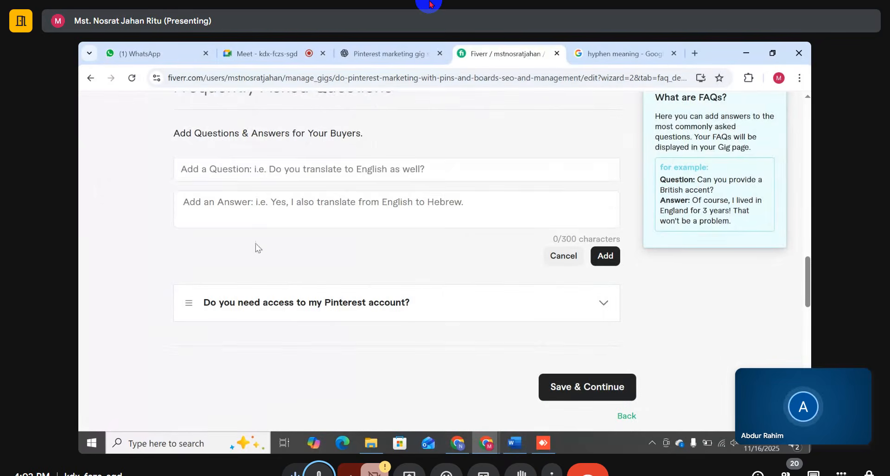
pyautogui.hotkey('ctrl', 'v')
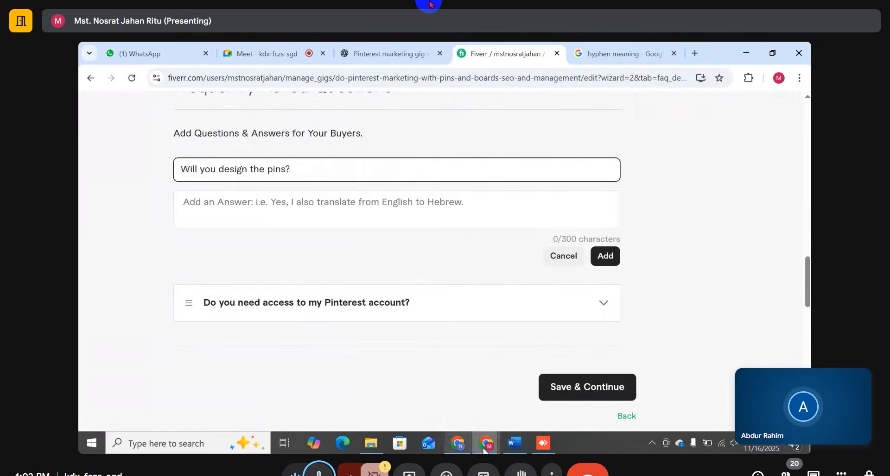
# Step: Copy the answer "Yes, I create high-quality custom pins (static or video) using Canva." from Word into the FAQ entry and add it
pyautogui.click(514, 444)
pyautogui.moveTo(510, 253); pyautogui.dragTo(260, 256)
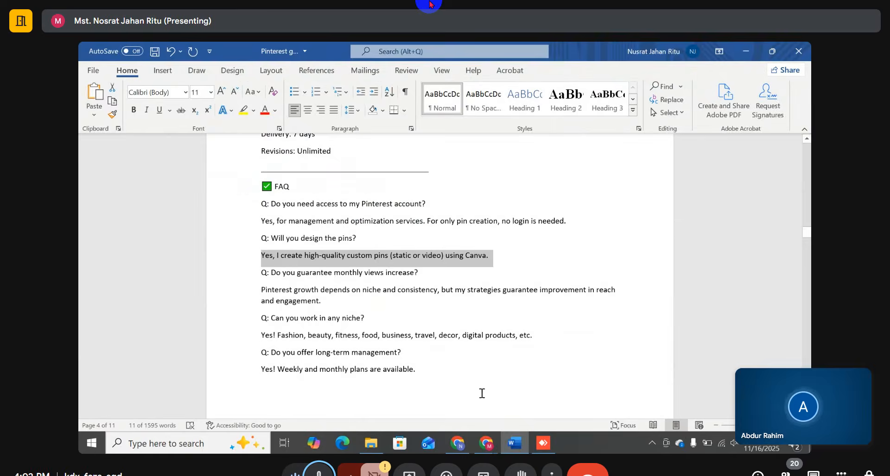
pyautogui.click(515, 444)
pyautogui.click(373, 215)
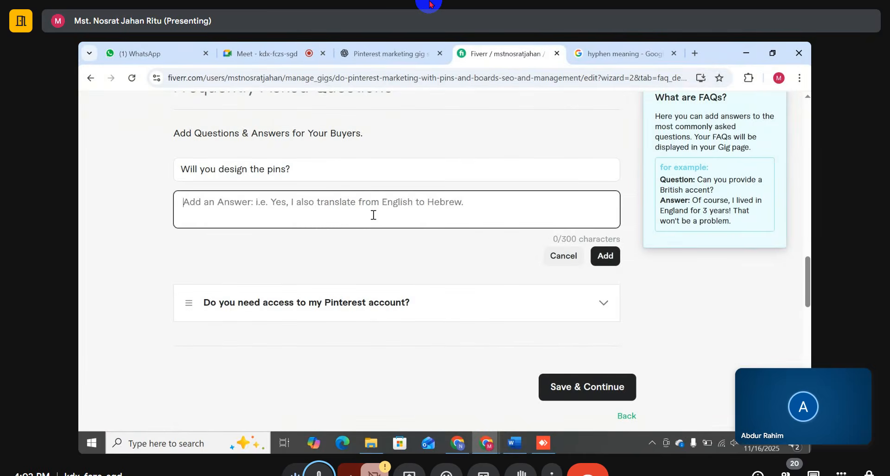
pyautogui.write('Yes, I create high-quality custom pins (static or video) using Canva.')
pyautogui.click(605, 256)
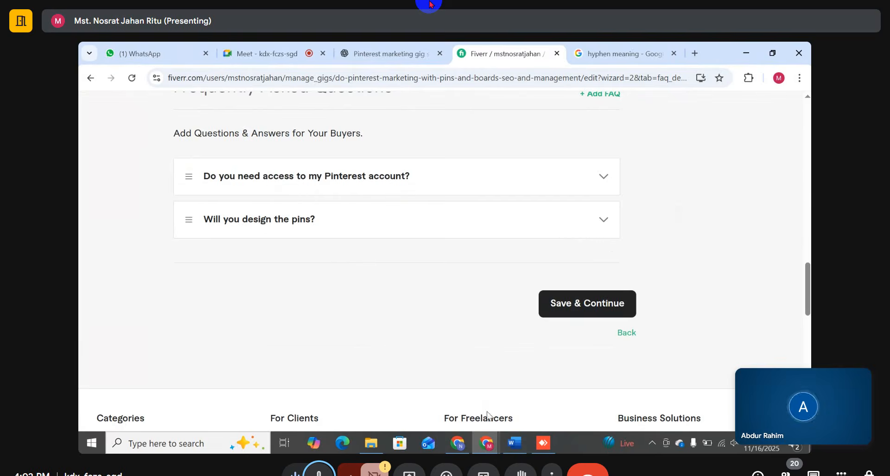
# Step: Switch to the Word document and copy the line "Q: Do you guarantee monthly views increase?" from its FAQ section
pyautogui.click(514, 444)
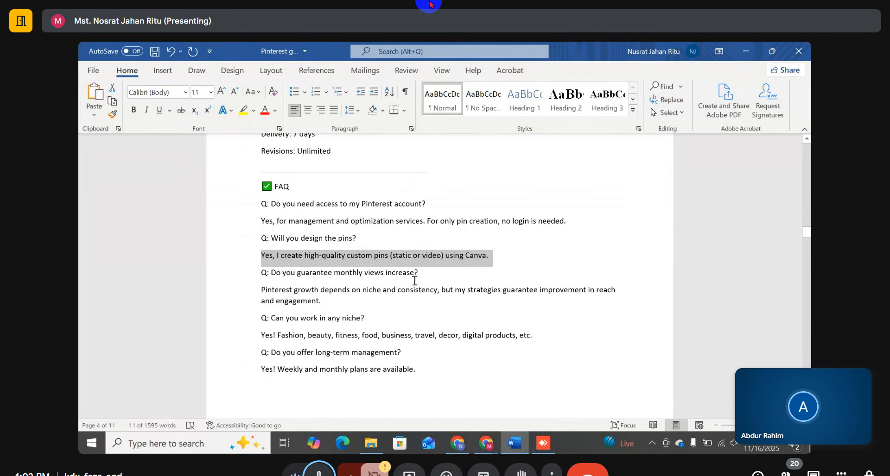
pyautogui.scroll(-1, 378, 306)
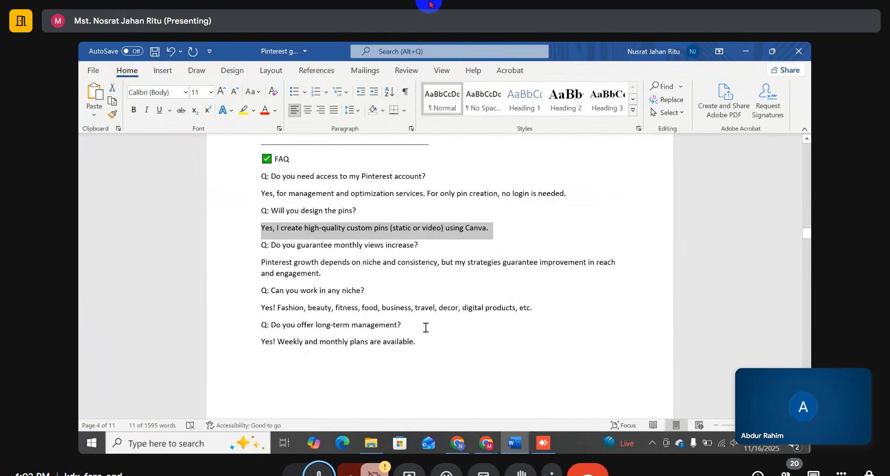
pyautogui.click(234, 243)
pyautogui.hotkey('ctrl', 'c')
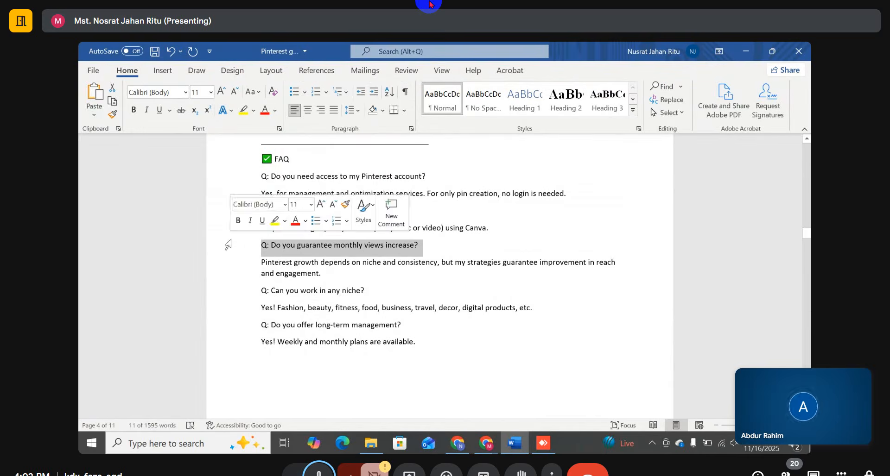
# Step: Switch back to the Fiverr gig, start a new FAQ entry and paste "Q: Do you guarantee monthly views increase?" as its question
pyautogui.click(492, 443)
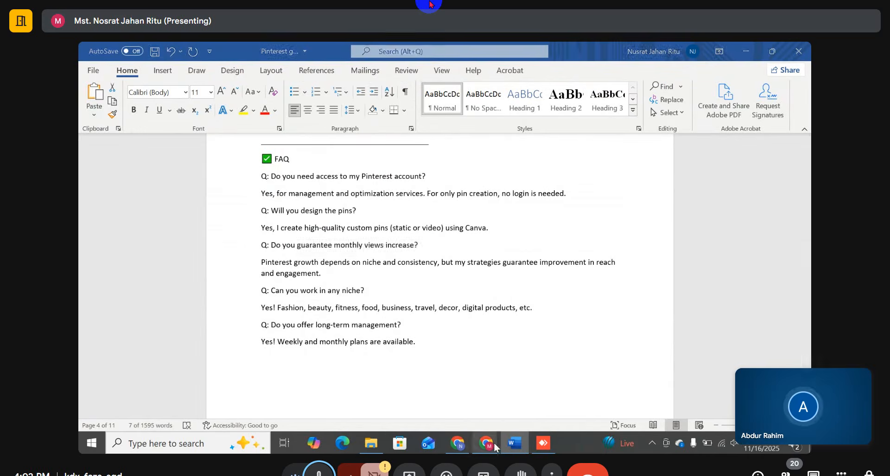
pyautogui.click(395, 379)
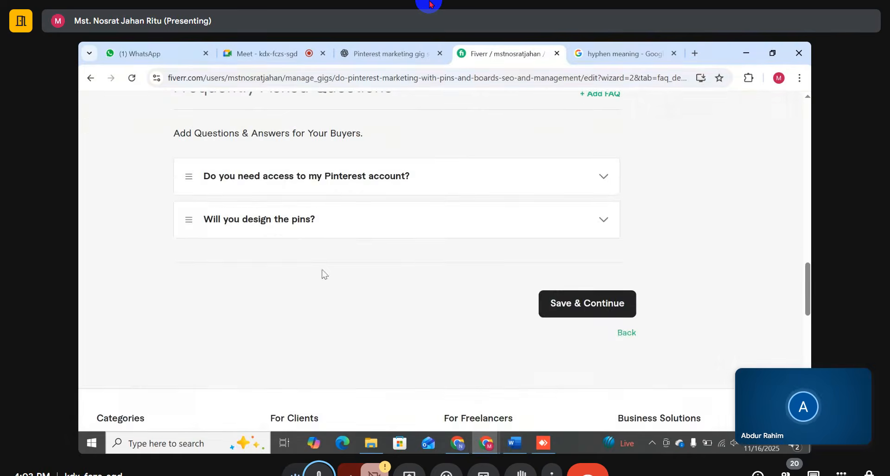
pyautogui.click(597, 95)
pyautogui.click(280, 179)
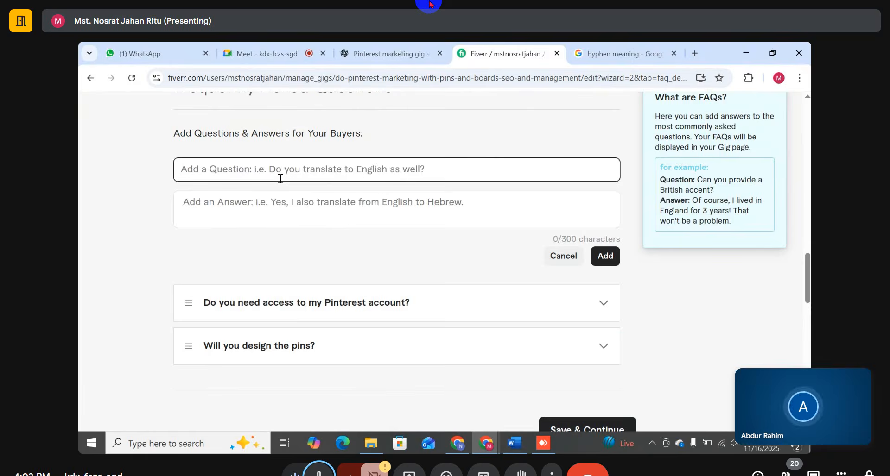
pyautogui.hotkey('ctrl', 'v')
# Step: Switch to Word and copy the answer "Pinterest growth depends on niche and consistency, but my strategies guarantee improvement in reach and engagement."
pyautogui.click(514, 443)
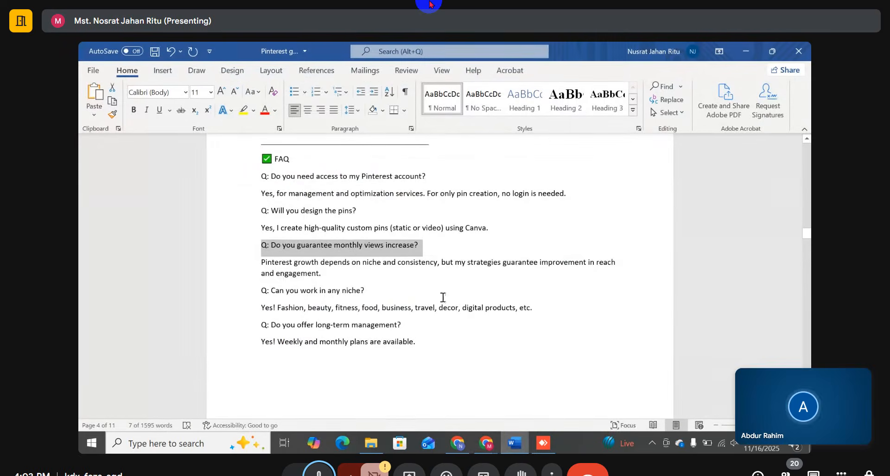
pyautogui.moveTo(320, 274); pyautogui.dragTo(280, 257)
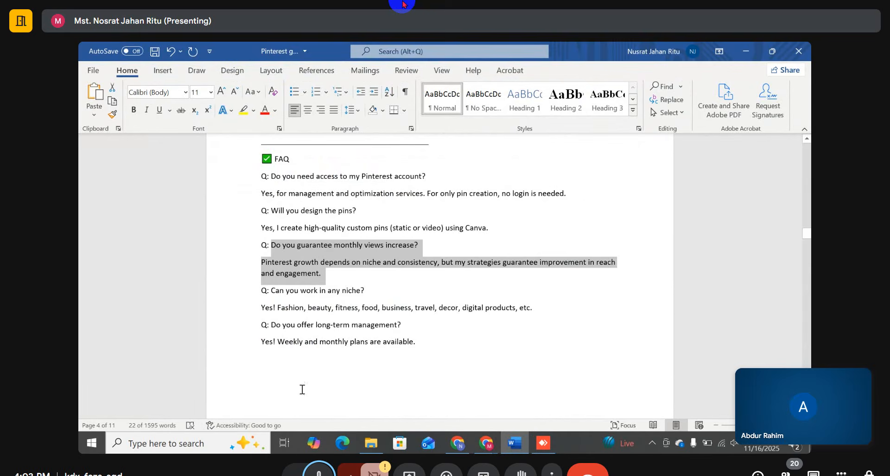
pyautogui.click(326, 278)
pyautogui.doubleClick(256, 266)
pyautogui.hotkey('ctrl', 'c')
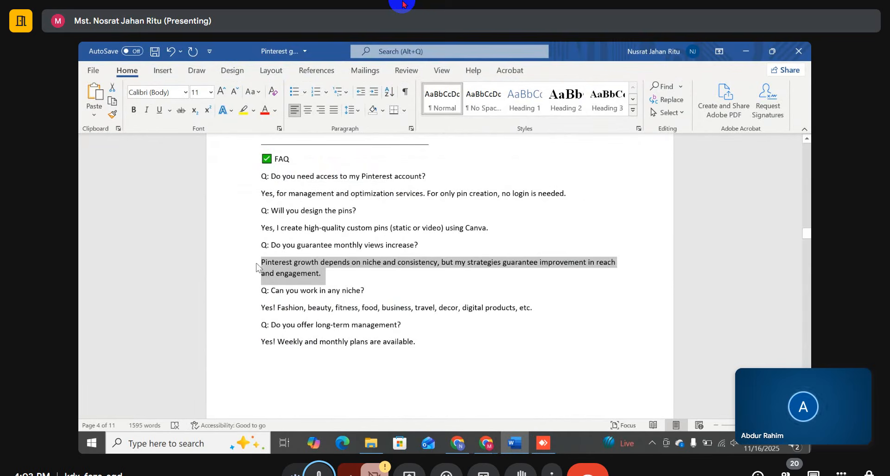
# Step: Switch back to the Fiverr gig, paste the copied Pinterest growth text as the answer and add the FAQ
pyautogui.click(485, 443)
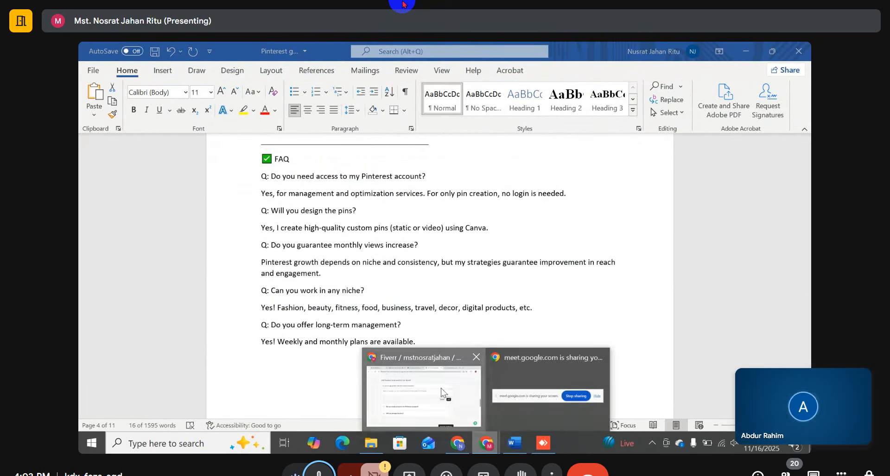
pyautogui.click(427, 389)
pyautogui.click(360, 206)
pyautogui.hotkey('ctrl', 'v')
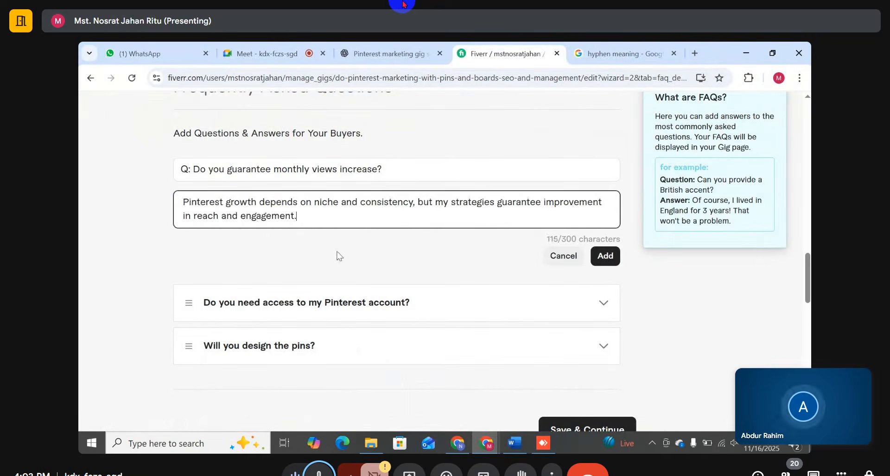
pyautogui.click(604, 256)
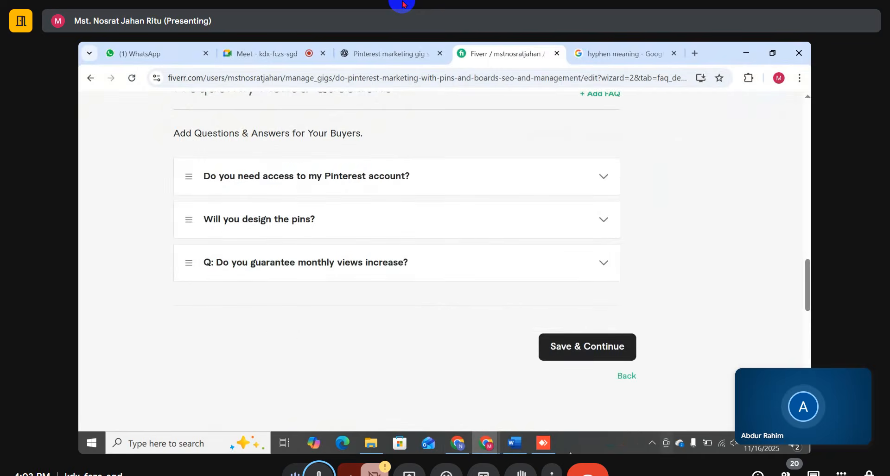
# Step: Switch to the Word document and copy the question "Can you work in any niche?" from its FAQ section
pyautogui.click(516, 444)
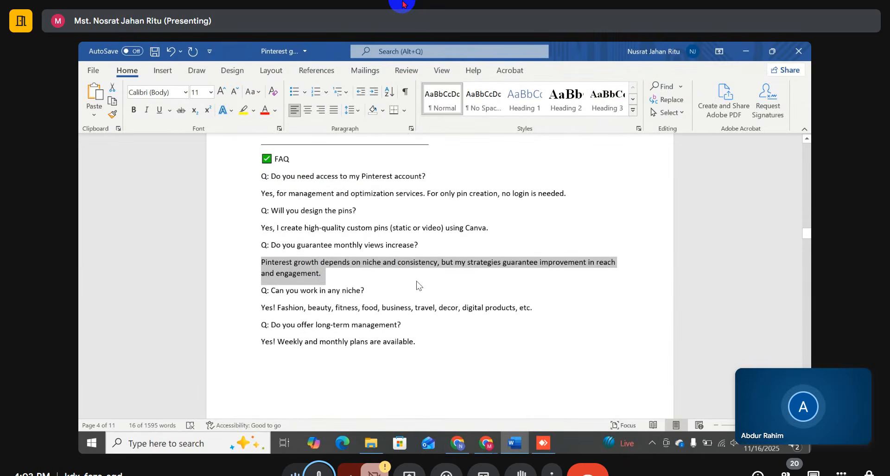
pyautogui.moveTo(541, 315); pyautogui.dragTo(269, 293)
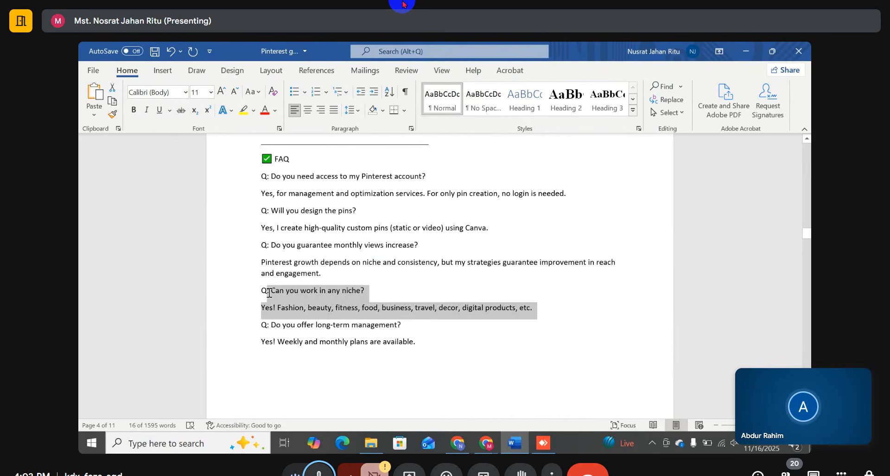
pyautogui.moveTo(365, 291); pyautogui.dragTo(281, 296)
pyautogui.hotkey('ctrl', 'c')
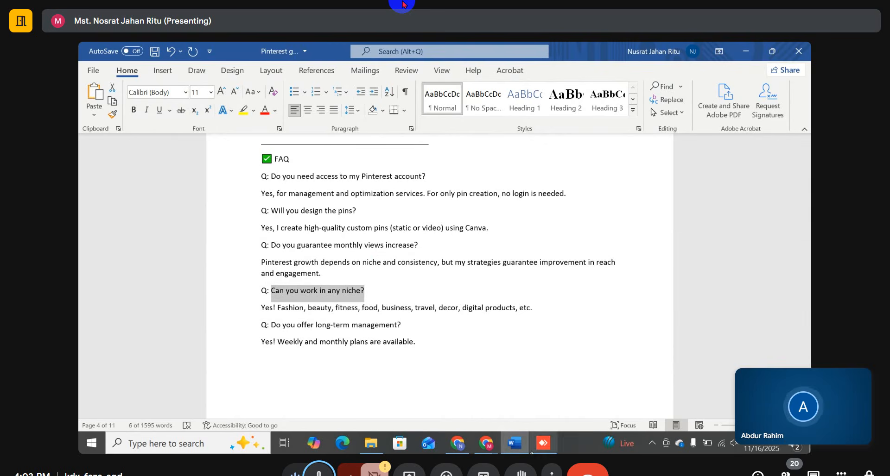
# Step: Switch back to the Fiverr gig, start a new FAQ entry and paste "Can you work in any niche?" as its question
pyautogui.click(486, 443)
pyautogui.click(418, 394)
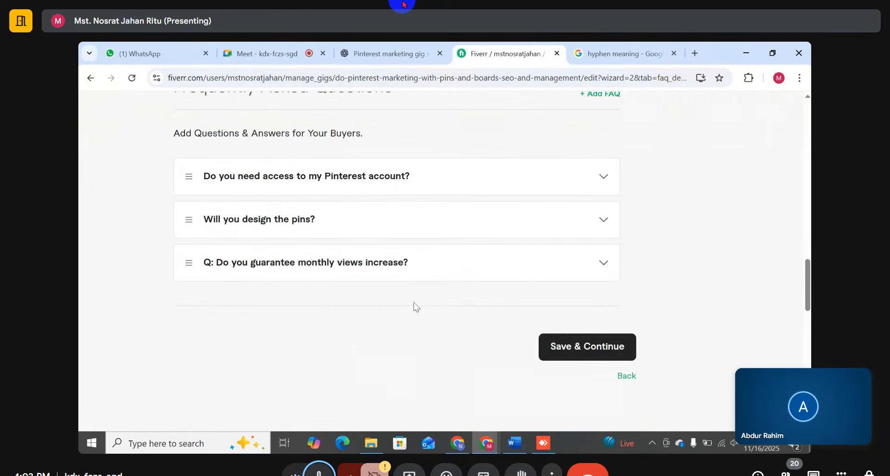
pyautogui.click(603, 95)
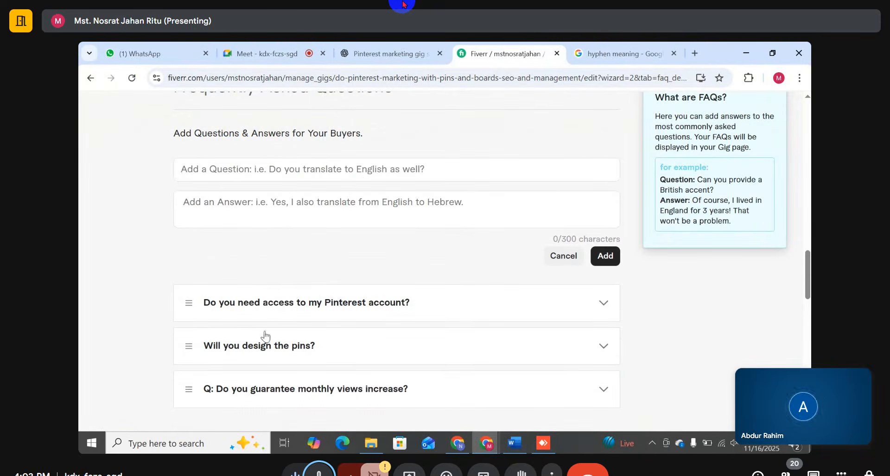
pyautogui.click(290, 172)
pyautogui.hotkey('ctrl', 'v')
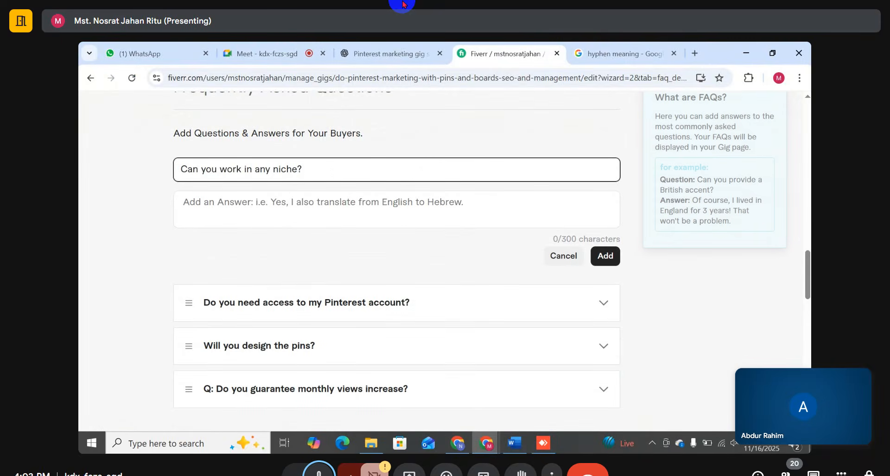
# Step: Copy the answer "Yes! Fashion, beauty, fitness, food, business, travel, decor, digital products, etc." from Word into the FAQ entry and add it
pyautogui.click(515, 443)
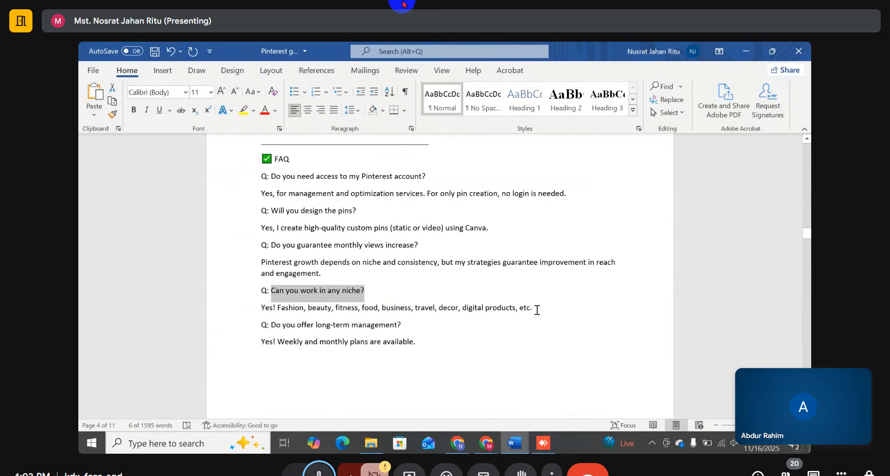
pyautogui.moveTo(537, 310); pyautogui.dragTo(261, 309)
pyautogui.hotkey('ctrl', 'c')
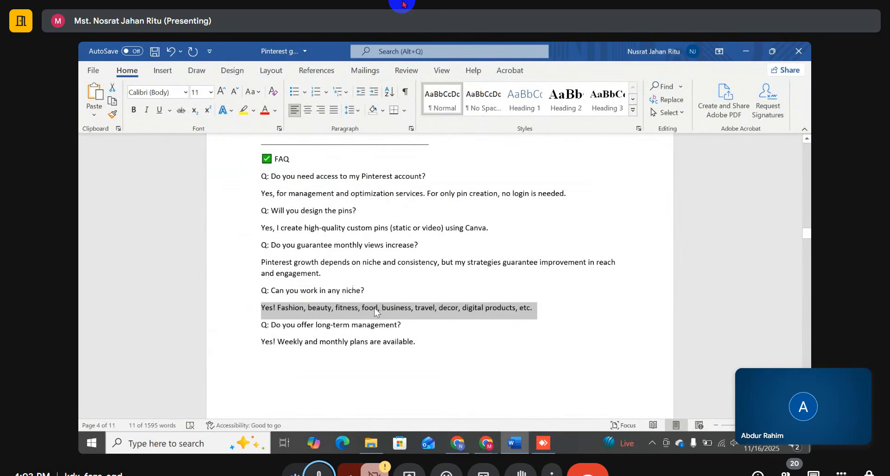
pyautogui.click(486, 444)
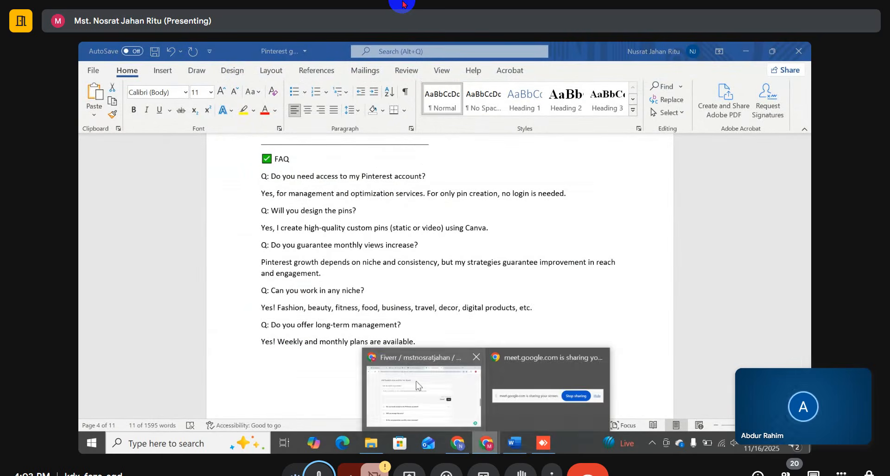
pyautogui.click(419, 386)
pyautogui.click(378, 209)
pyautogui.hotkey('ctrl', 'v')
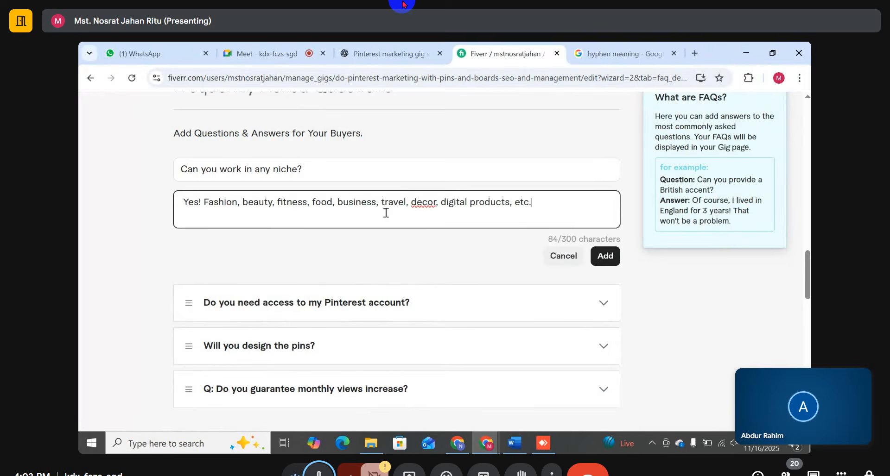
pyautogui.click(603, 257)
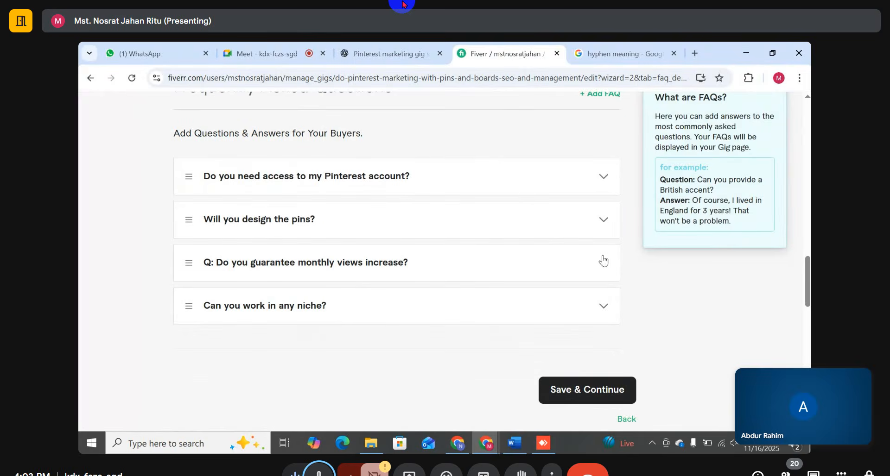
# Step: Switch to the Word document and copy the question "Do you offer long-term management?" from its FAQ section
pyautogui.click(514, 444)
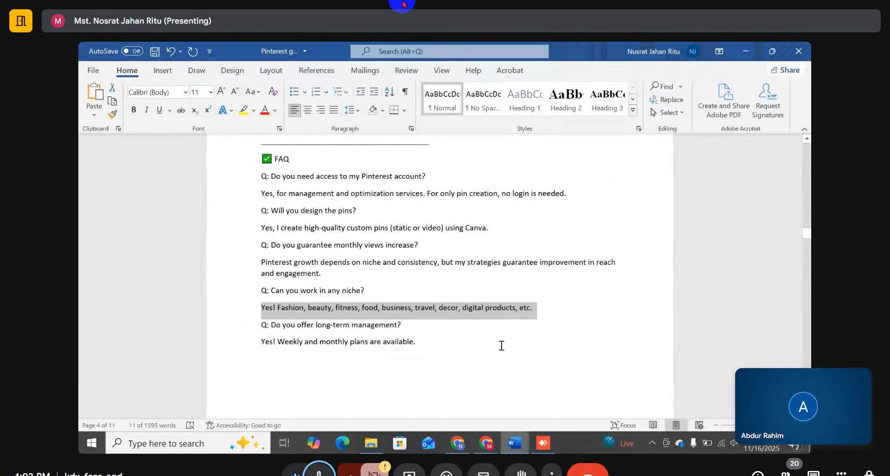
pyautogui.scroll(-5, 359, 323)
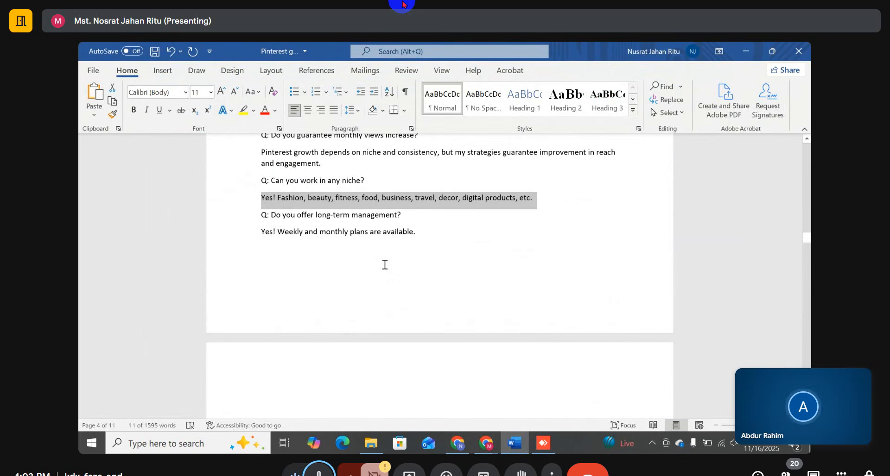
pyautogui.click(431, 230)
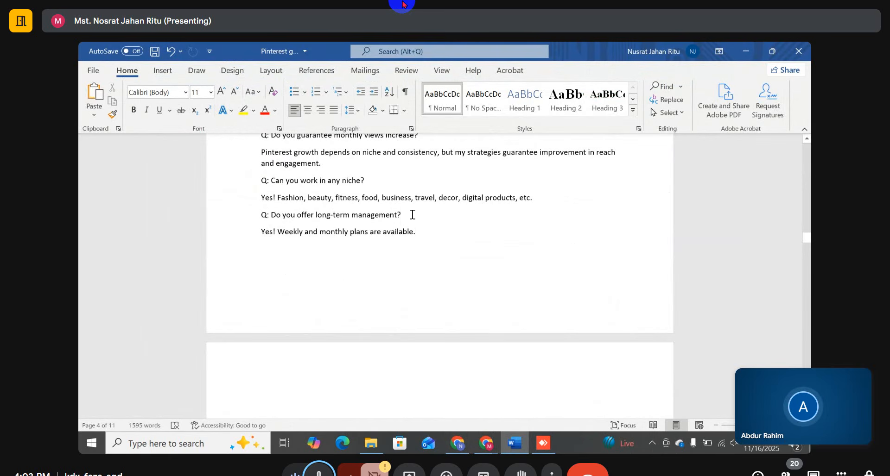
pyautogui.moveTo(412, 215); pyautogui.dragTo(272, 215)
pyautogui.hotkey('ctrl', 'c')
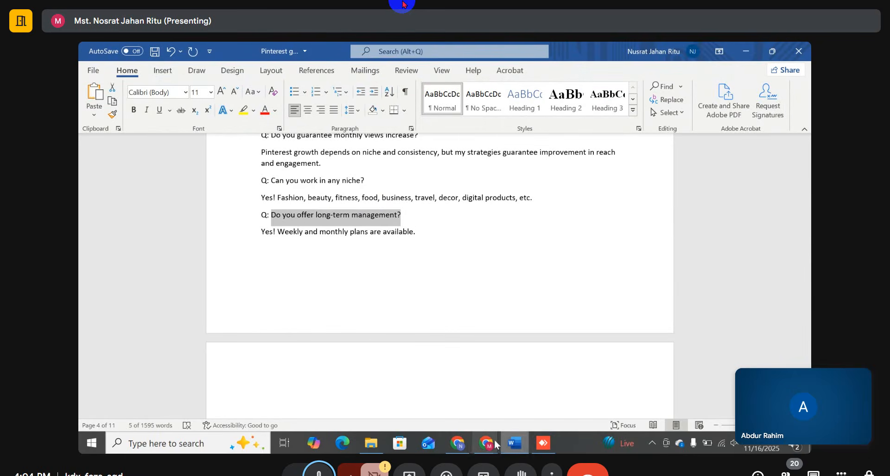
# Step: Switch back to the Fiverr gig, start a new FAQ entry and paste "Do you offer long-term management?" as its question
pyautogui.moveTo(496, 445)
pyautogui.click(417, 373)
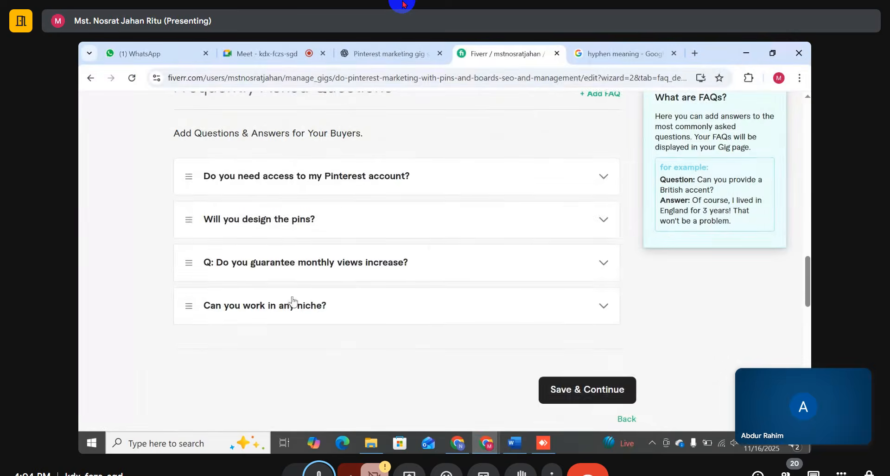
pyautogui.click(583, 98)
pyautogui.click(293, 173)
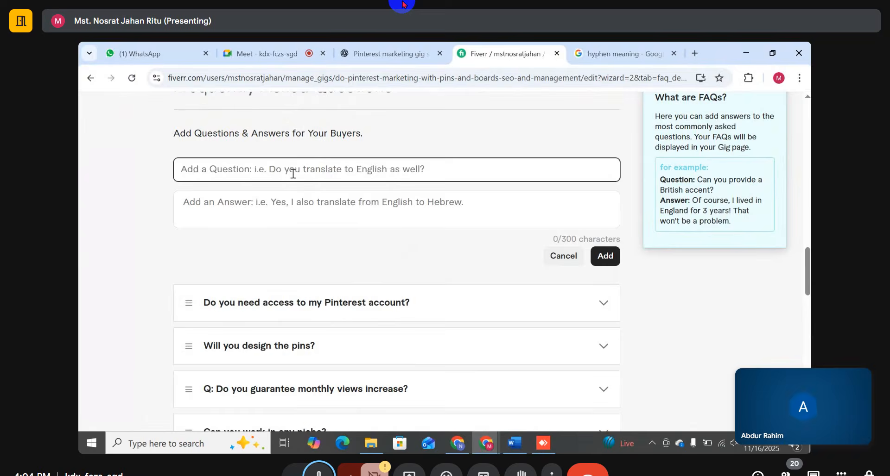
pyautogui.hotkey('ctrl', 'v')
# Step: Copy the answer "Yes! Weekly and monthly plans are available." from Word into the FAQ entry and add it
pyautogui.hotkey('alt', 'Tab')
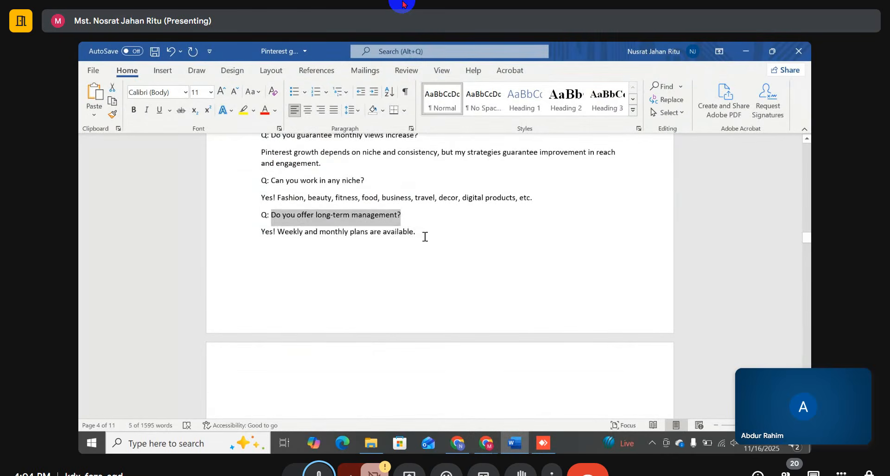
pyautogui.moveTo(425, 237); pyautogui.dragTo(252, 237)
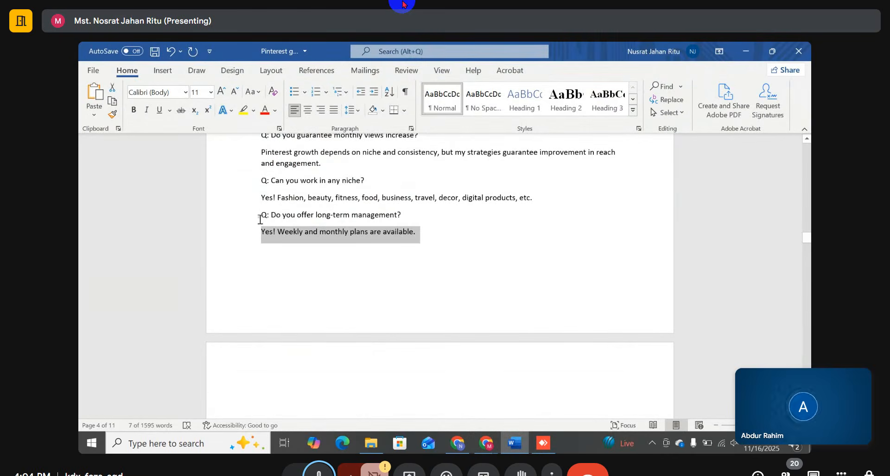
pyautogui.hotkey('ctrl', 'c')
pyautogui.hotkey('alt', 'Tab')
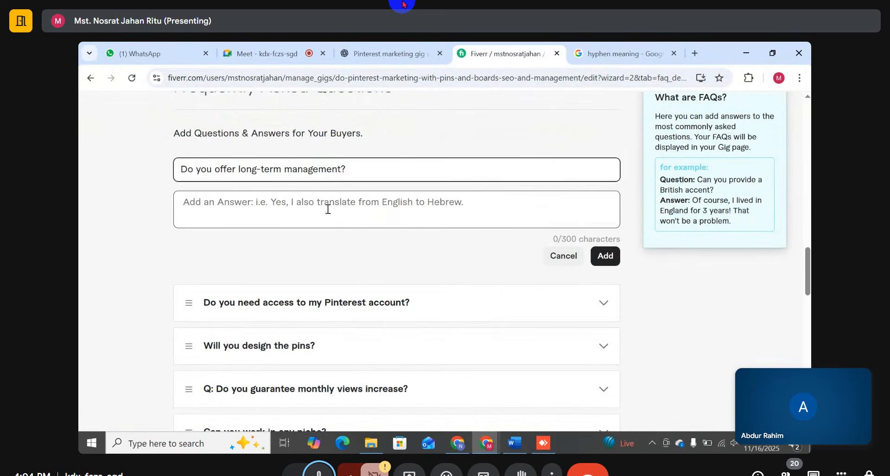
pyautogui.click(328, 209)
pyautogui.hotkey('ctrl', 'v')
pyautogui.click(605, 256)
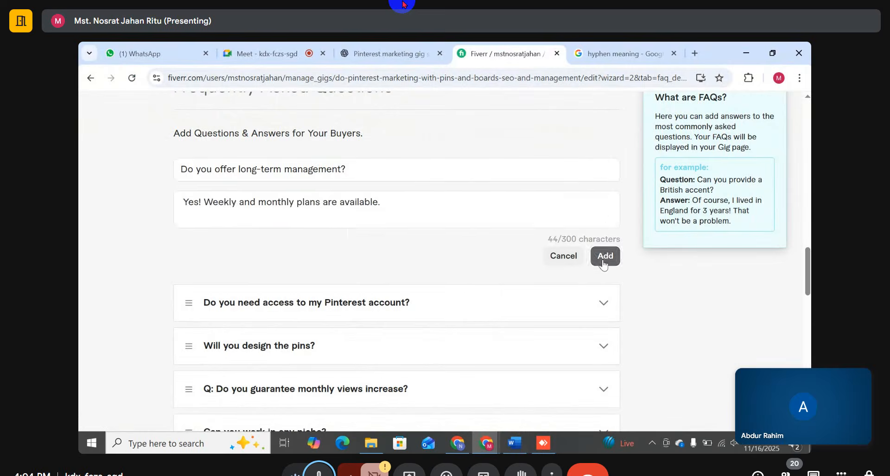
# Step: Switch to the Word document and look through the remaining gig drafts, their FAQ section and the final gig description
pyautogui.click(514, 443)
pyautogui.scroll(-10, 503, 310)
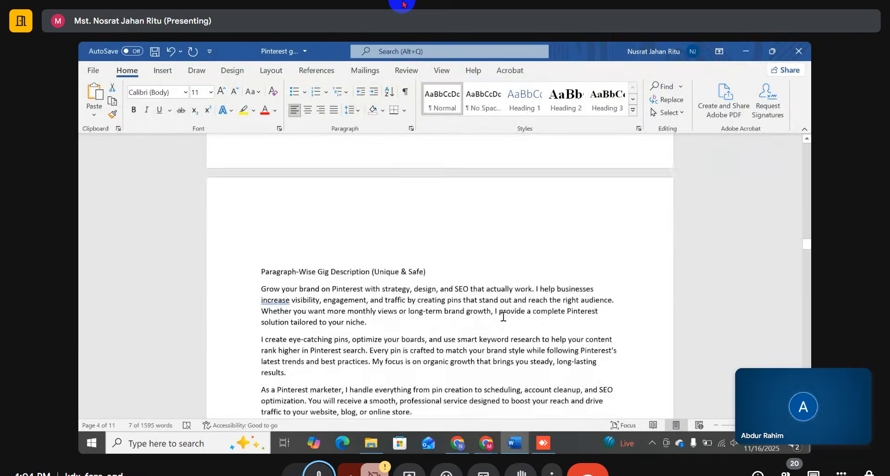
pyautogui.scroll(-15, 491, 332)
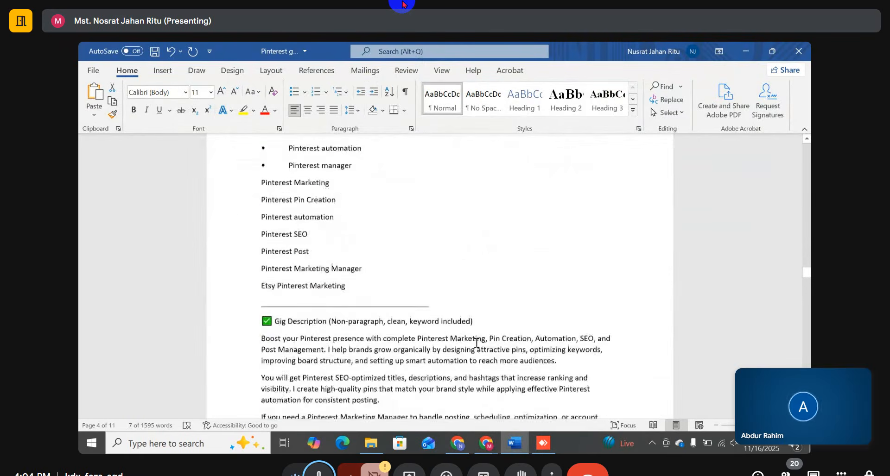
pyautogui.scroll(-10, 474, 342)
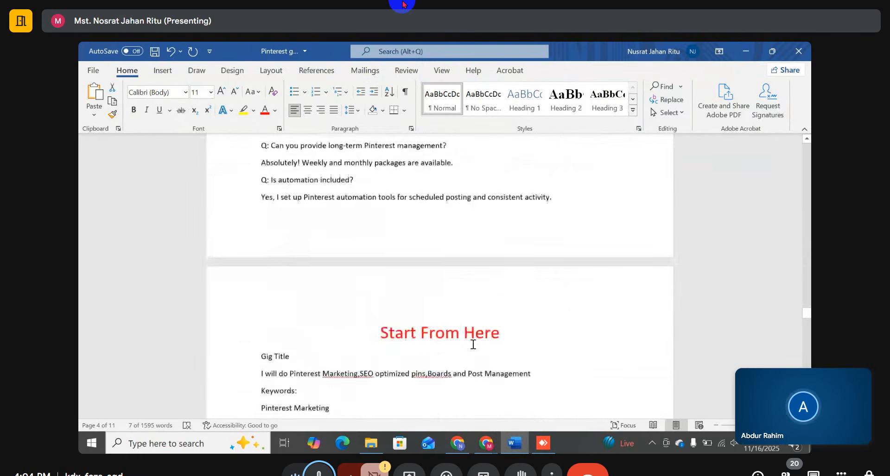
pyautogui.scroll(5, 473, 345)
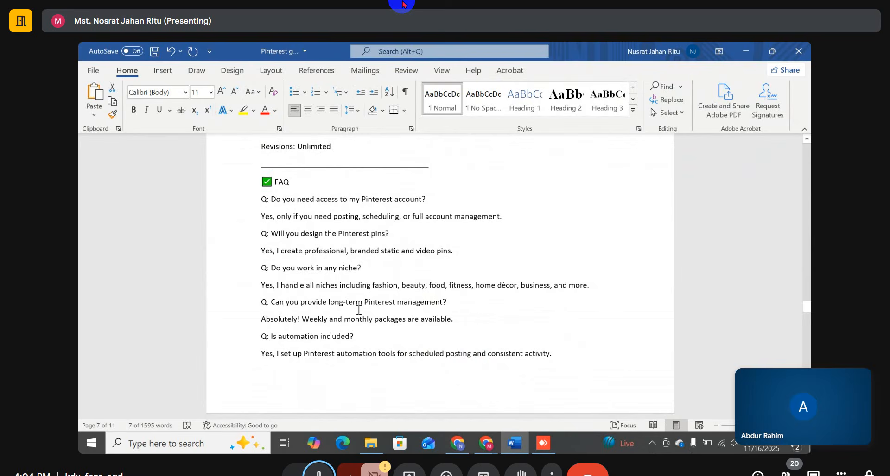
pyautogui.scroll(-15, 438, 351)
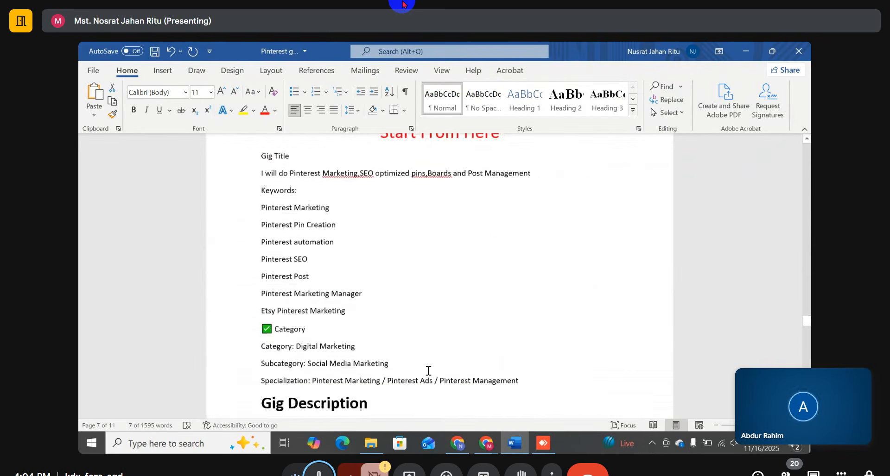
pyautogui.scroll(-3, 428, 374)
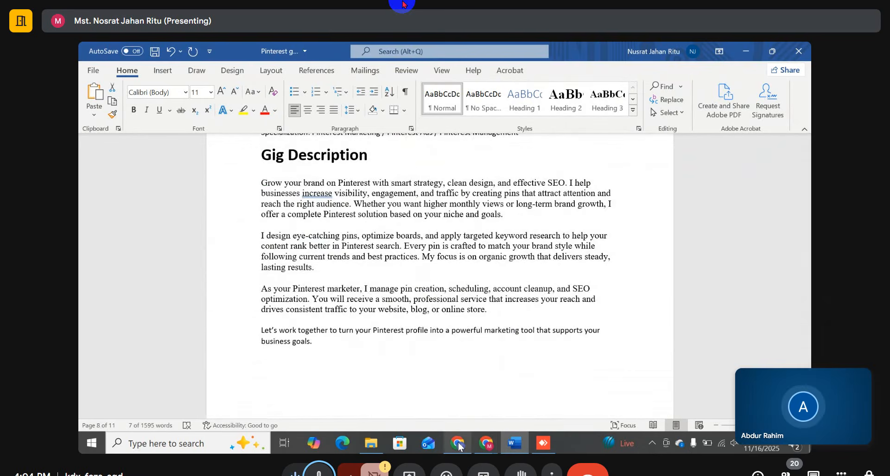
# Step: Return to the Fiverr gig, check the FAQ list, and save the Description & FAQ stage to continue to Requirements
pyautogui.click(468, 444)
pyautogui.moveTo(485, 444)
pyautogui.click(469, 387)
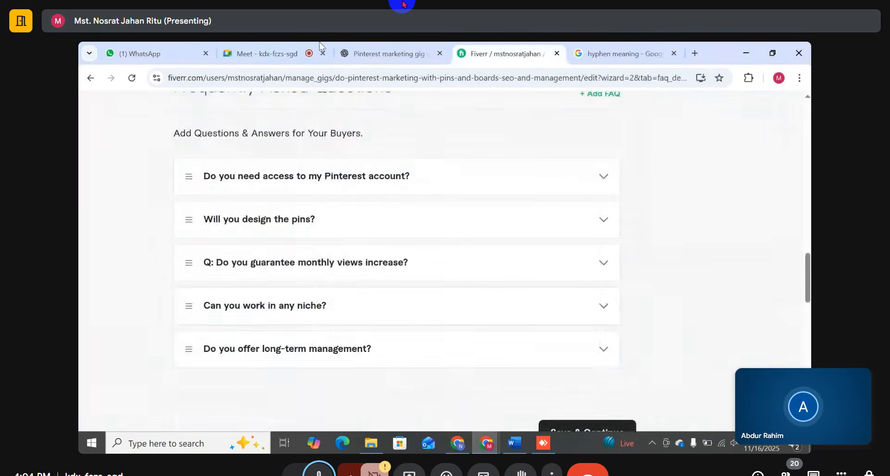
pyautogui.scroll(5, 397, 215)
pyautogui.scroll(-10, 522, 272)
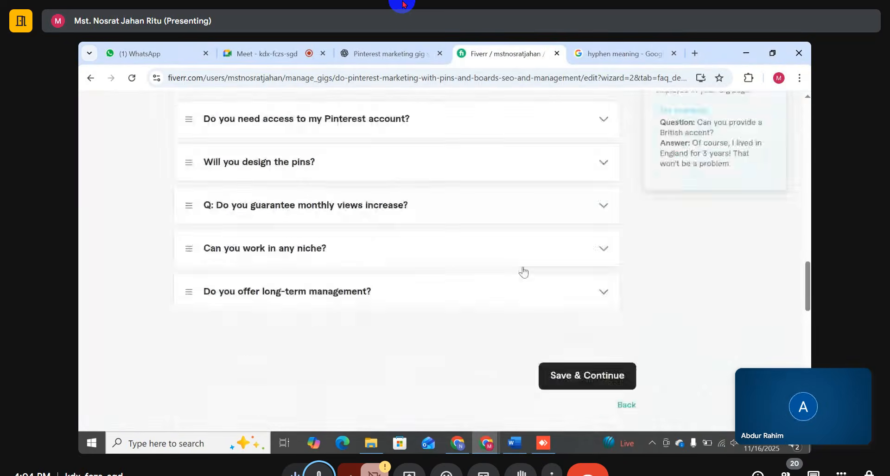
pyautogui.click(556, 158)
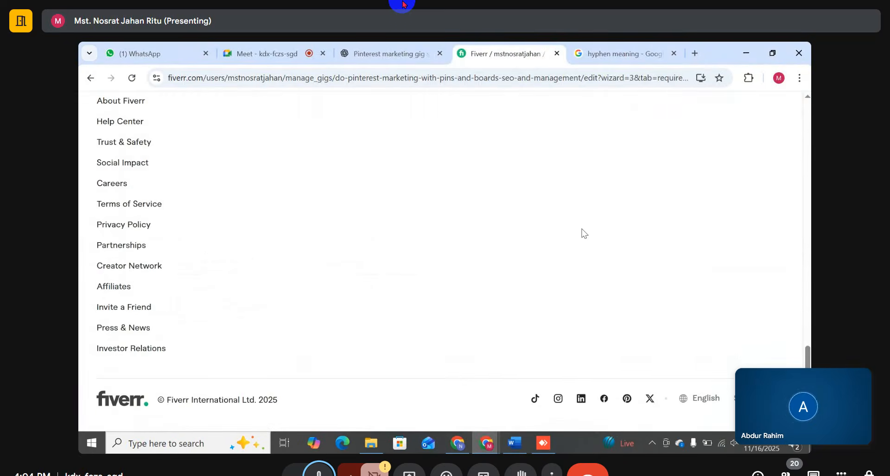
# Step: Examine the Requirements page, including Fiverr's optional buyer questions and the section for the seller's own questions
pyautogui.scroll(9, 334, 210)
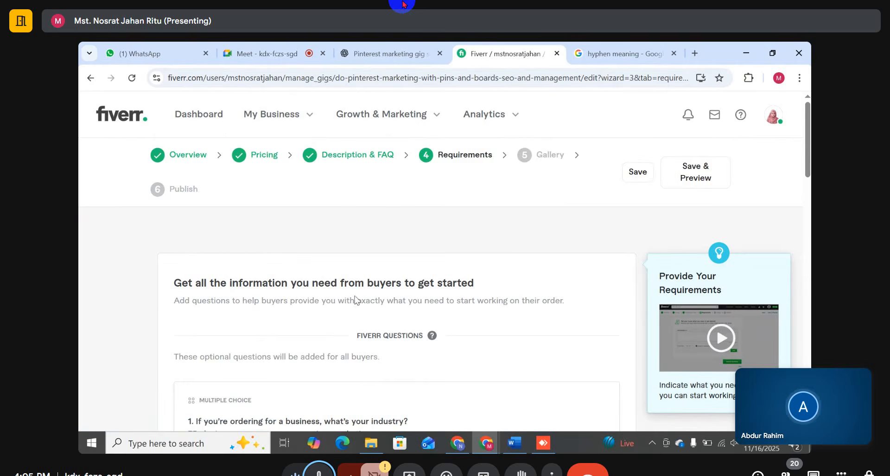
pyautogui.scroll(-5, 356, 300)
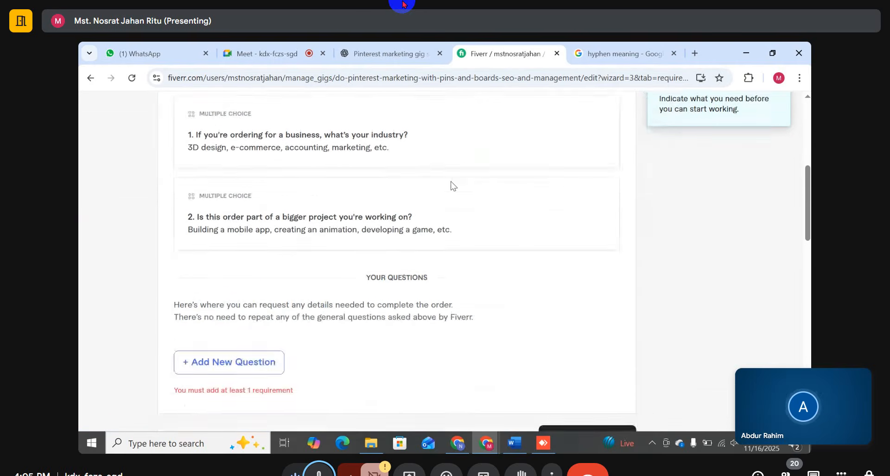
pyautogui.scroll(2, 453, 187)
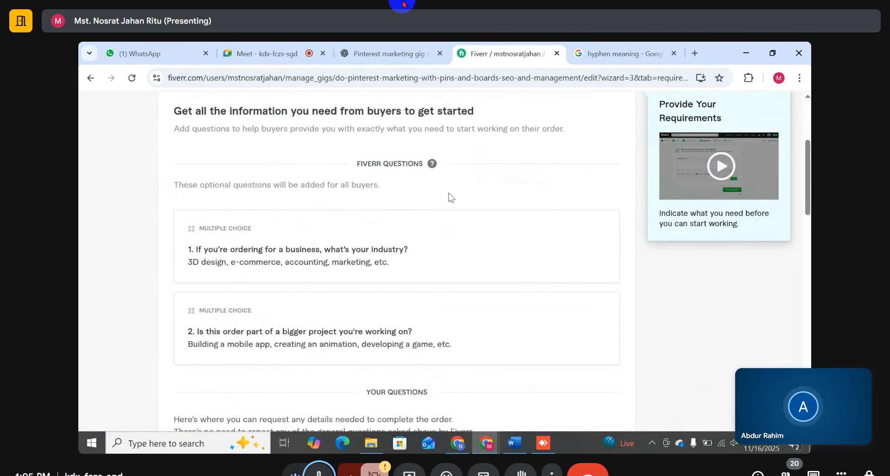
pyautogui.scroll(-2, 469, 227)
pyautogui.scroll(3, 450, 211)
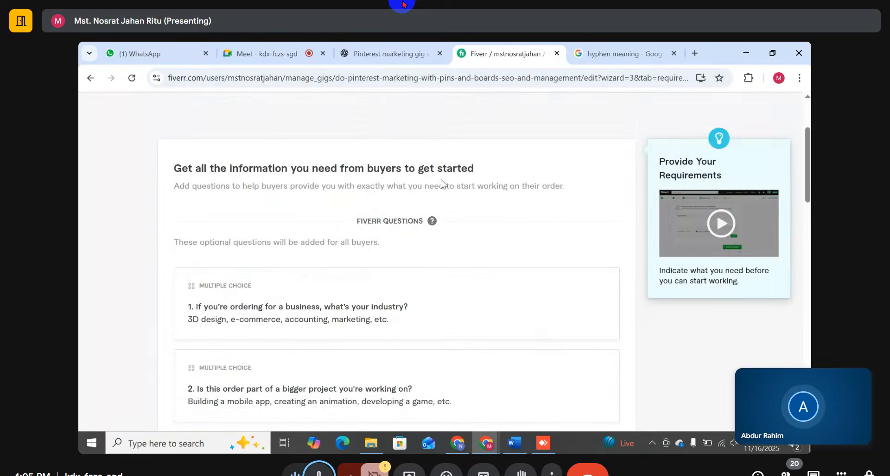
pyautogui.scroll(-5, 440, 179)
pyautogui.scroll(7, 272, 254)
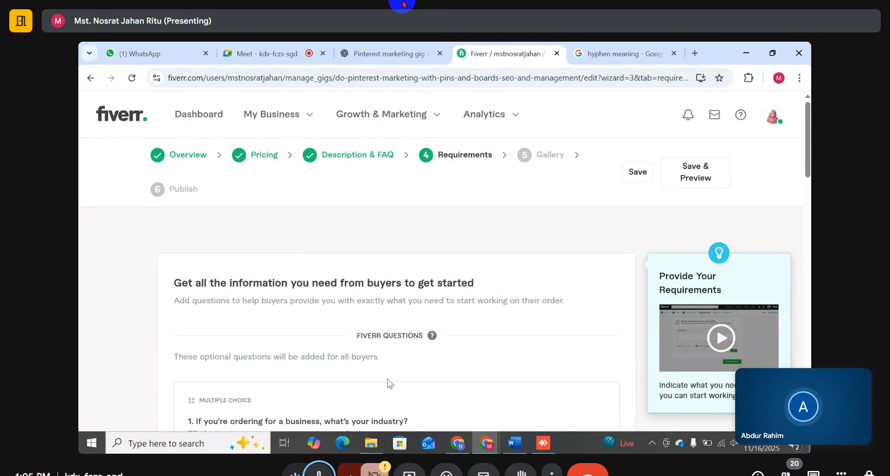
pyautogui.scroll(-4, 311, 364)
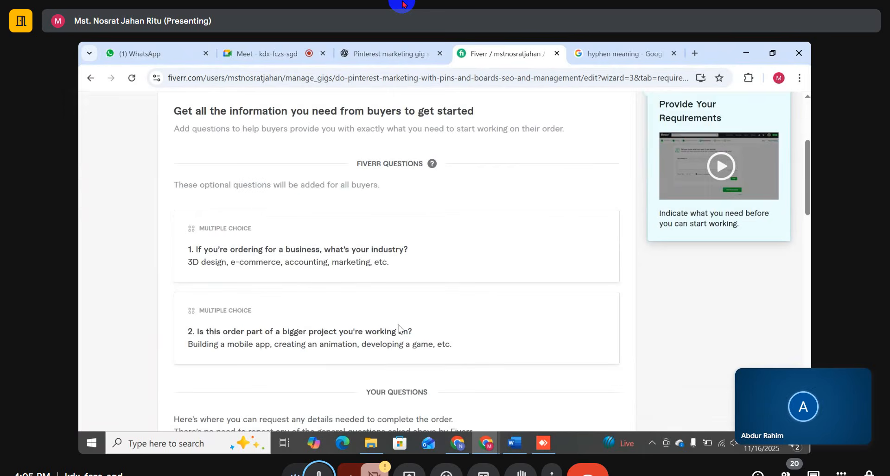
pyautogui.scroll(-3, 402, 332)
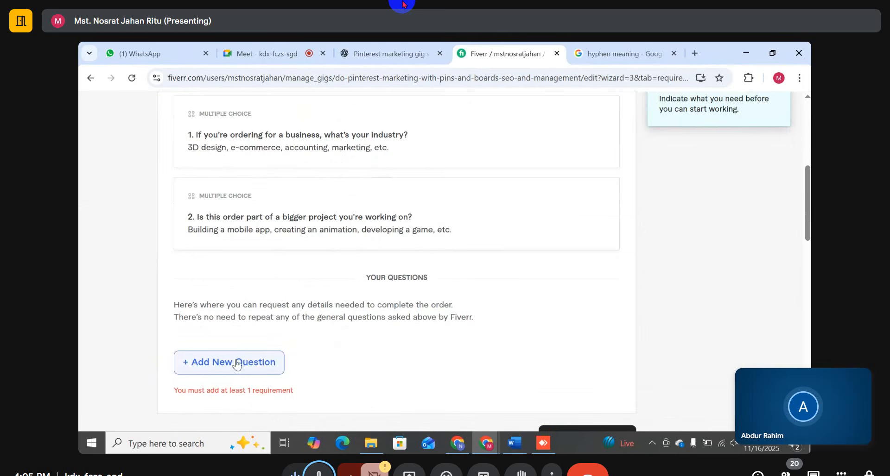
# Step: Start a new buyer requirement question and enter "I need the followings to complete your work:" as its opening line
pyautogui.scroll(-3, 247, 365)
pyautogui.click(250, 254)
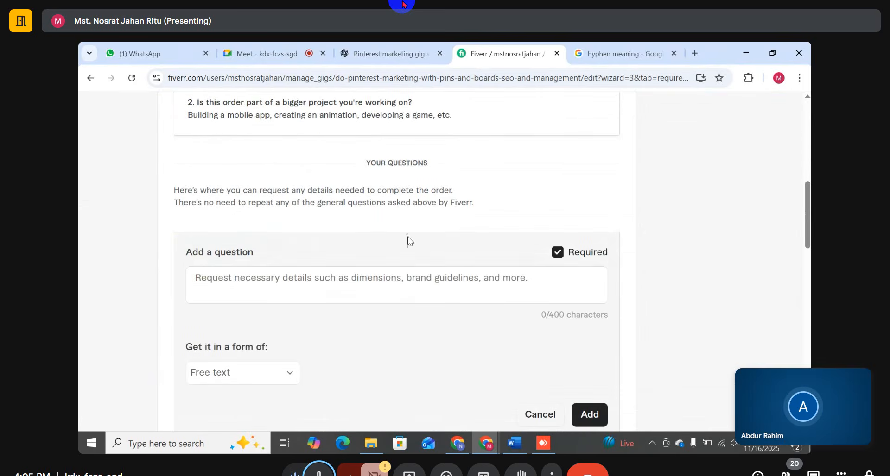
pyautogui.click(289, 282)
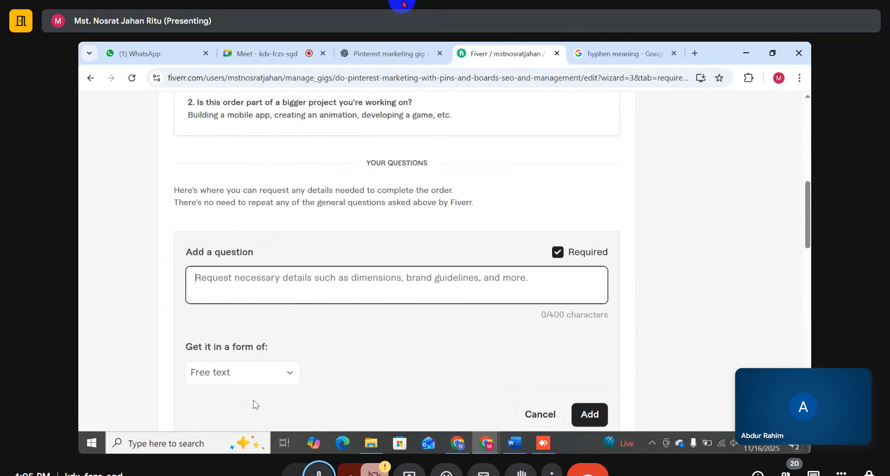
pyautogui.write('I new')
pyautogui.press('BackSpace')
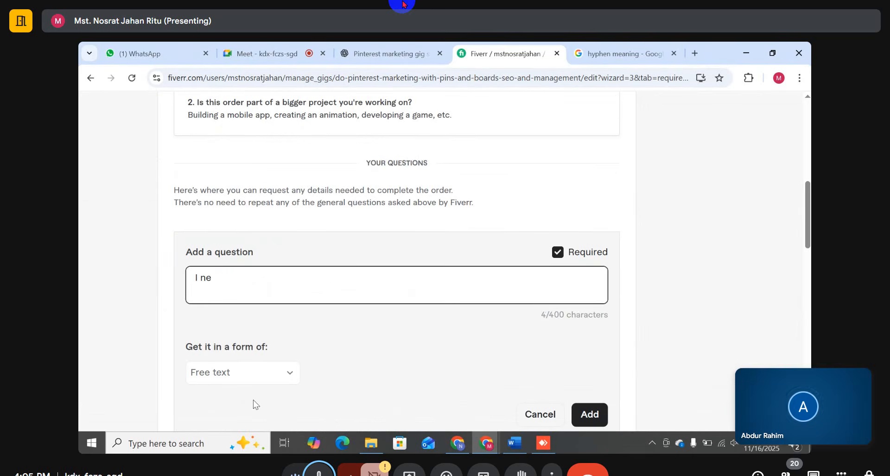
pyautogui.write('ed thd')
pyautogui.press('BackSpace')
pyautogui.write('e followings to ')
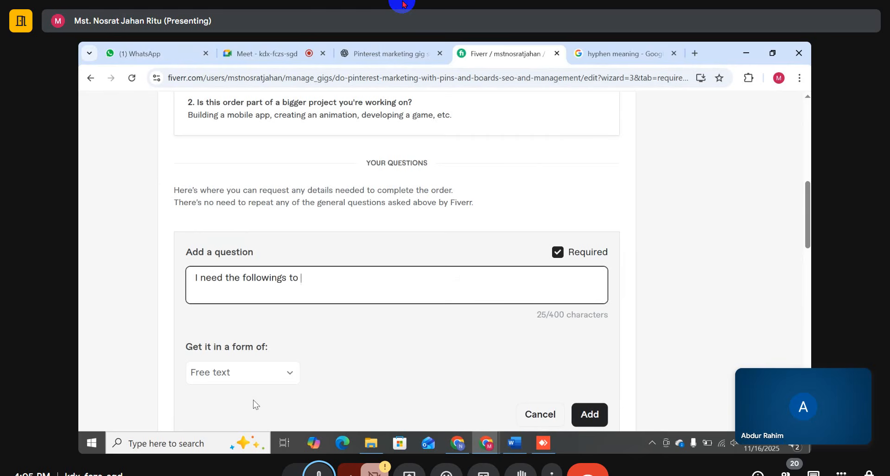
pyautogui.write('complete y')
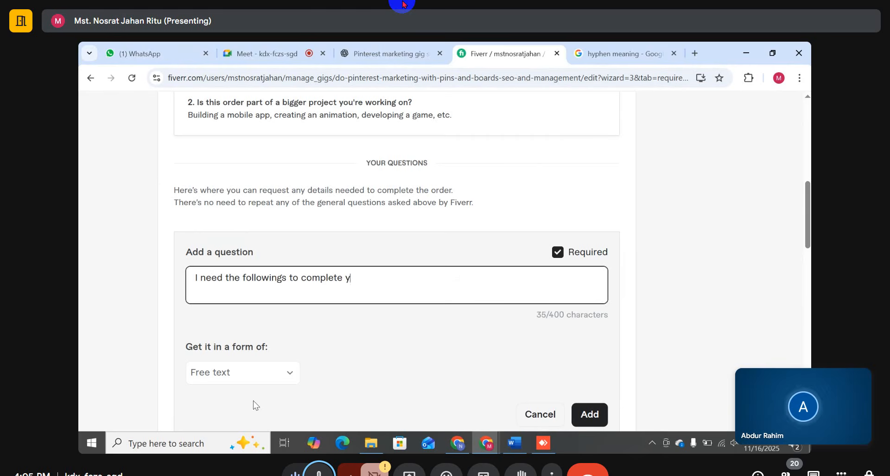
pyautogui.write('our work: ')
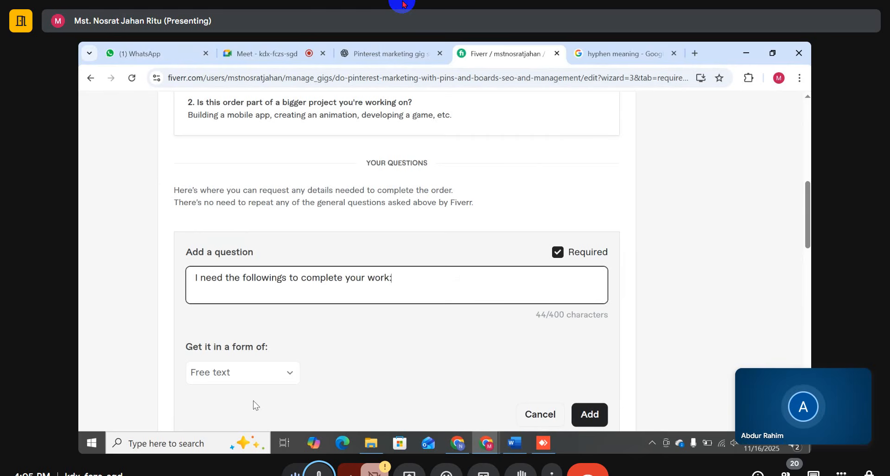
# Step: Add "1. Account Access" as the first numbered item below the question's opening line
pyautogui.write('1.')
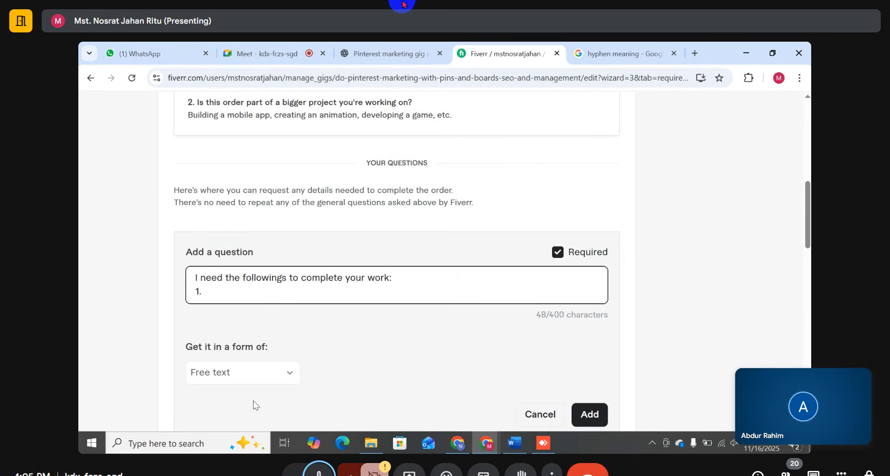
pyautogui.write('Accoun')
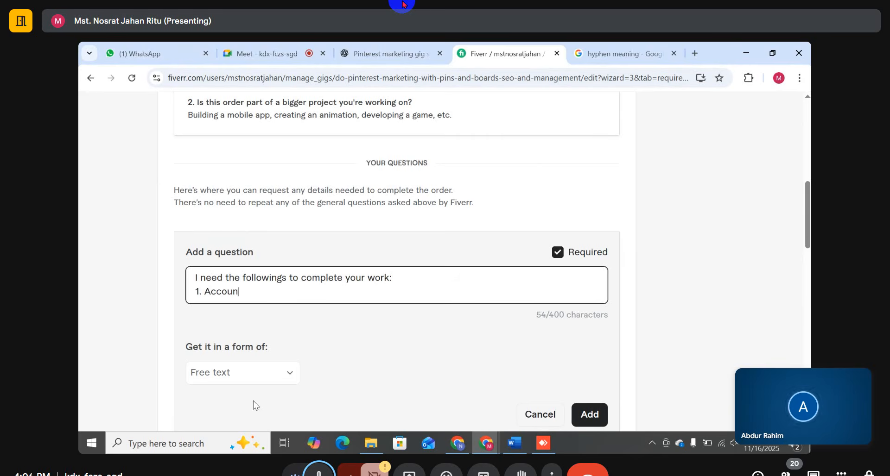
pyautogui.write('t Acc')
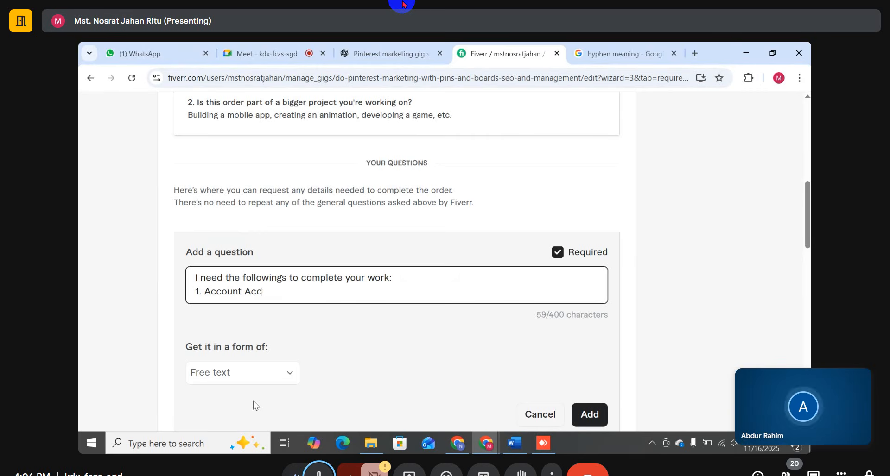
pyautogui.write('ess')
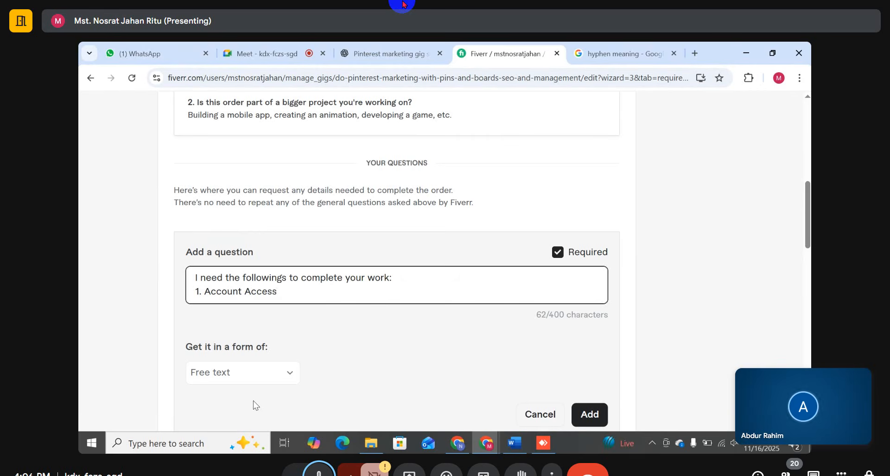
# Step: Insert "Pinterest" before "Account Access" in the first item of the question
pyautogui.press('Left')
pyautogui.press('Left')
pyautogui.press('Left')
pyautogui.press('Left')
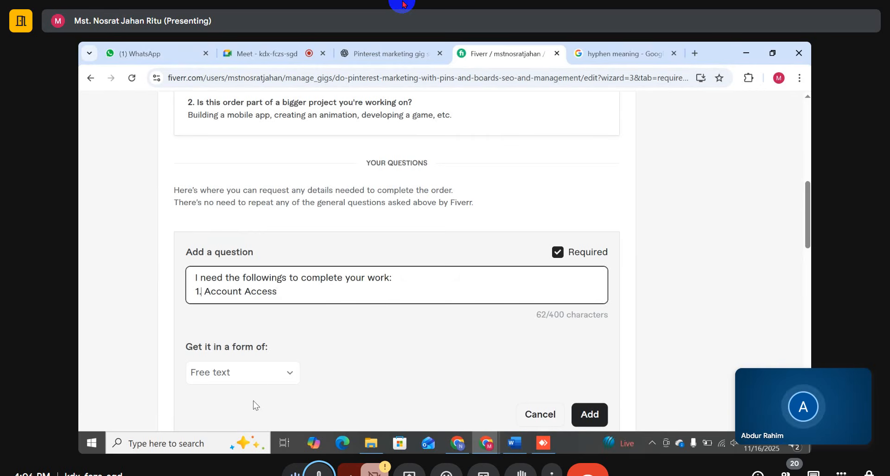
pyautogui.write('P Acco')
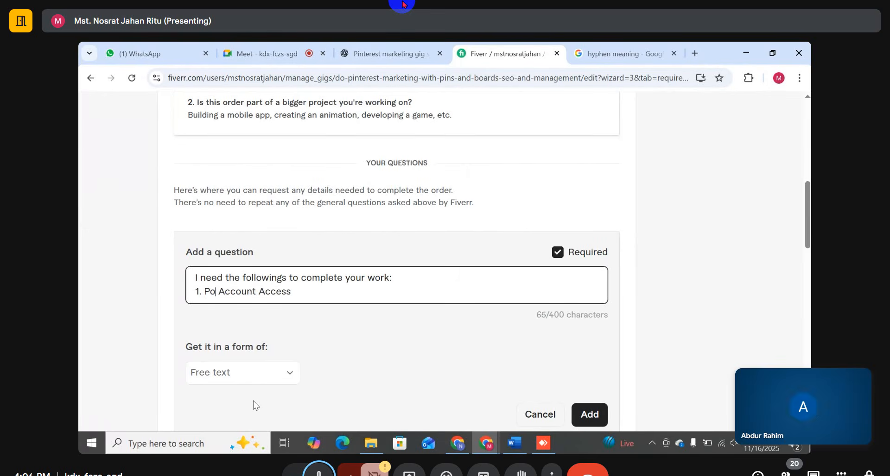
pyautogui.press('BackSpace')
pyautogui.write('interest')
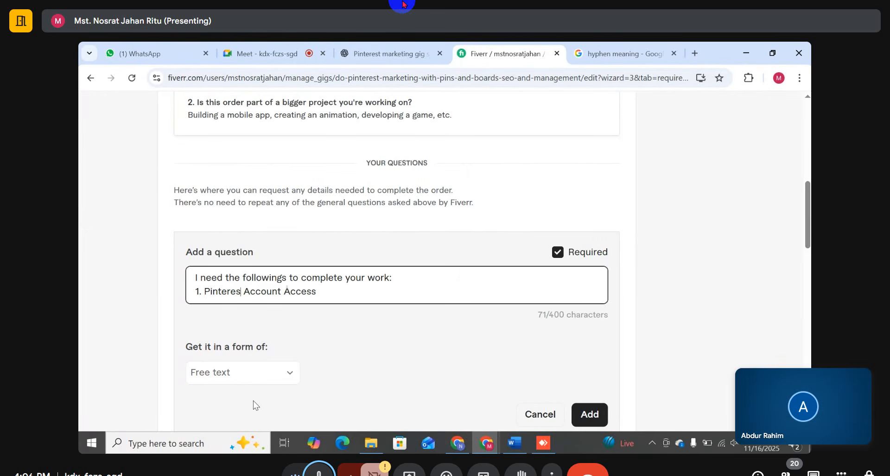
# Step: Complete the first item by adding "(Email/username, Password)" after "Pinterest Account Access"
pyautogui.press('Right')
pyautogui.press('Right')
pyautogui.press('Right')
pyautogui.press('Right')
pyautogui.press('Right')
pyautogui.press('Right')
pyautogui.press('Right')
pyautogui.press('Right')
pyautogui.press('Right')
pyautogui.press('Right')
pyautogui.press('Right')
pyautogui.press('Right')
pyautogui.press('Right')
pyautogui.press('Right')
pyautogui.press('Right')
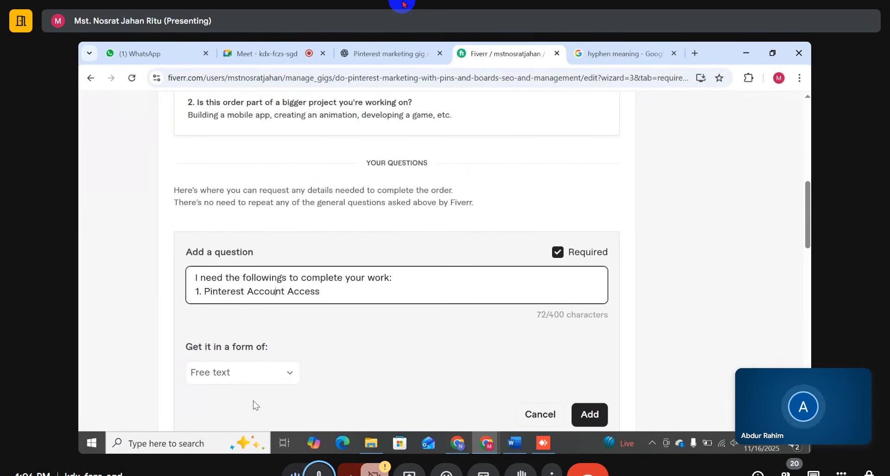
pyautogui.write('()')
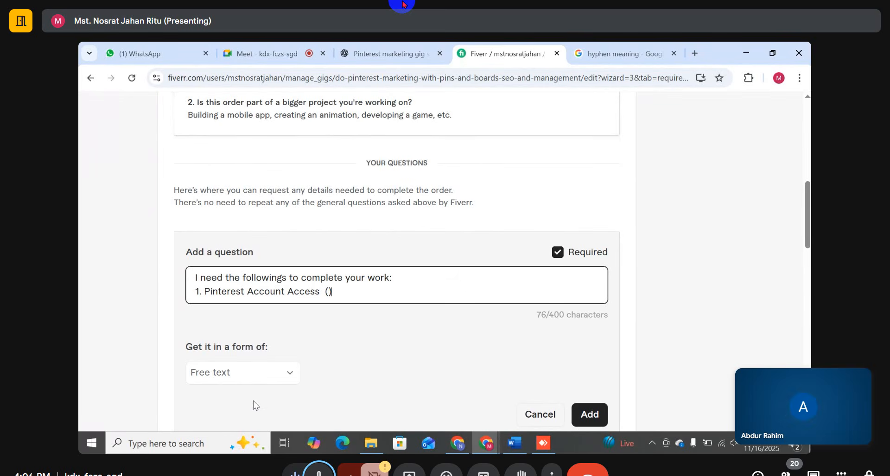
pyautogui.press('Left')
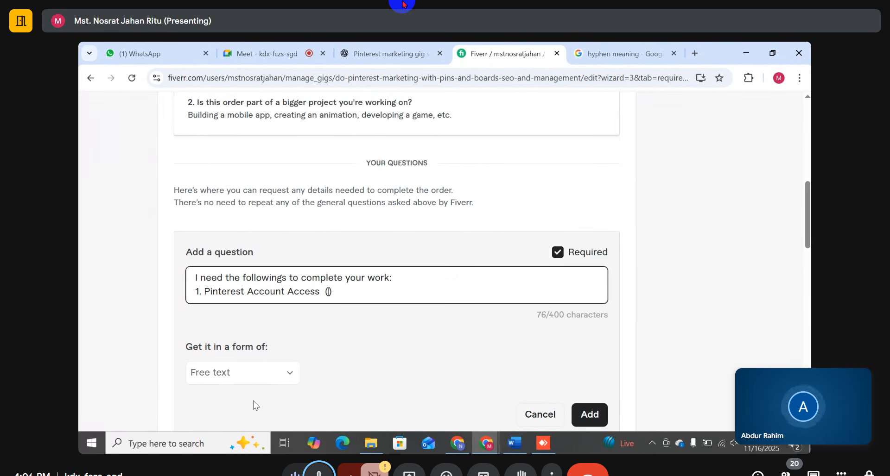
pyautogui.write('Email')
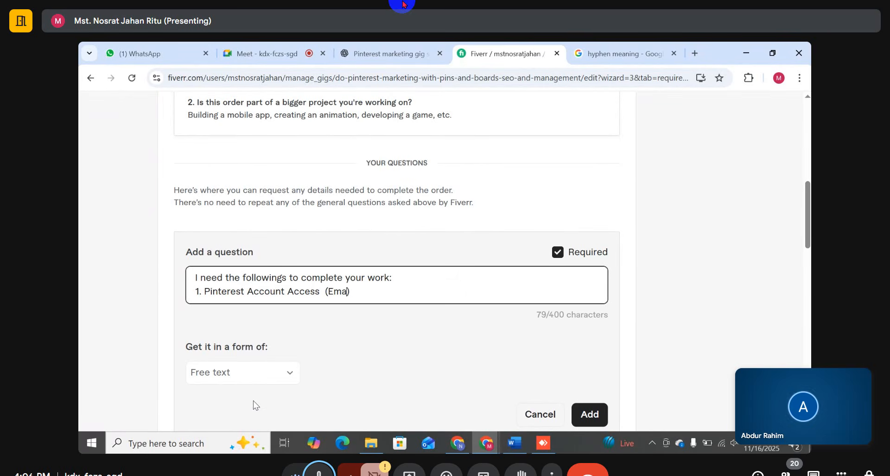
pyautogui.write(', Password')
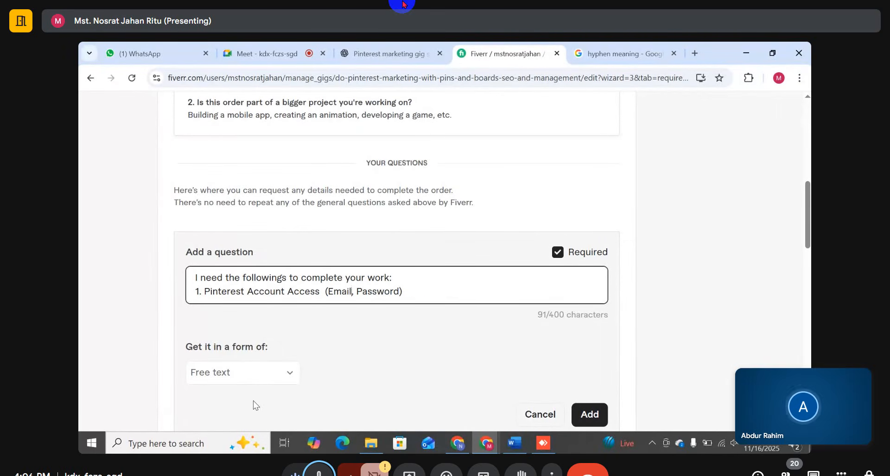
pyautogui.write('/username')
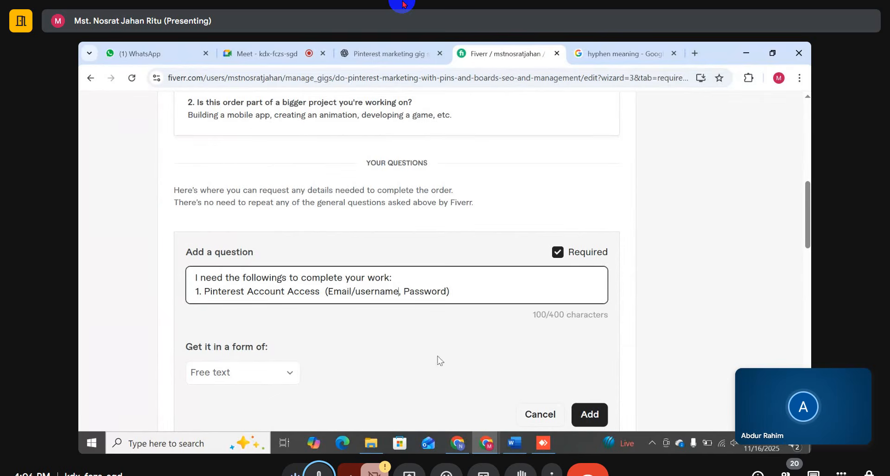
# Step: Add a second line reading "2. Business Info" to the list in the buyer question
pyautogui.click(464, 290)
pyautogui.press('Return')
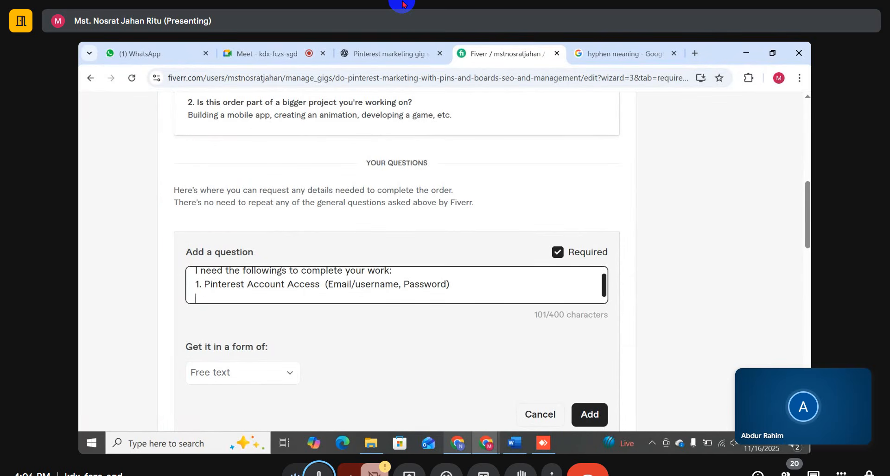
pyautogui.write('2.')
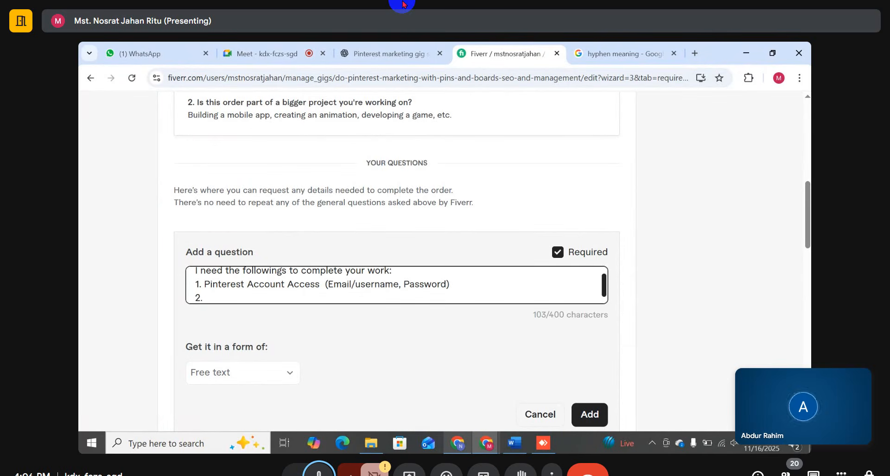
pyautogui.write(' B')
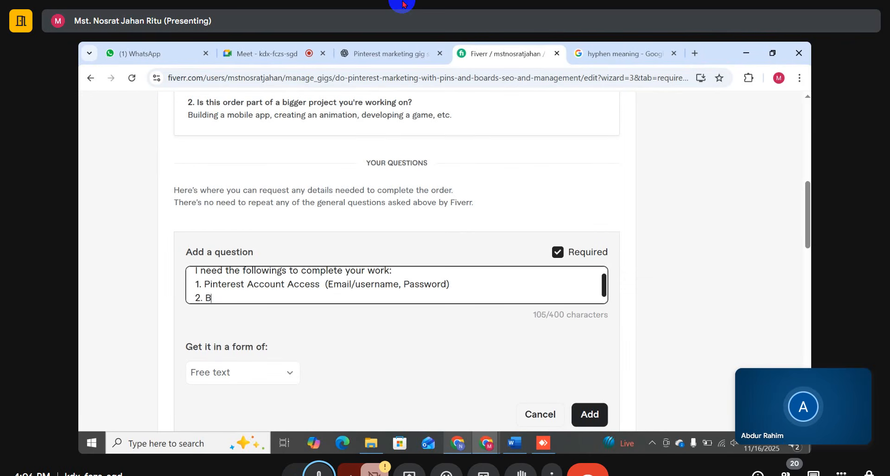
pyautogui.write('usiness')
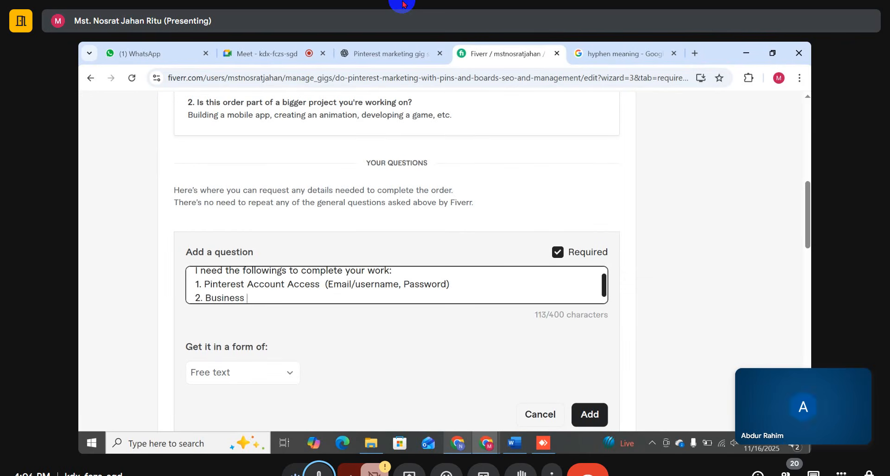
pyautogui.write(' Info')
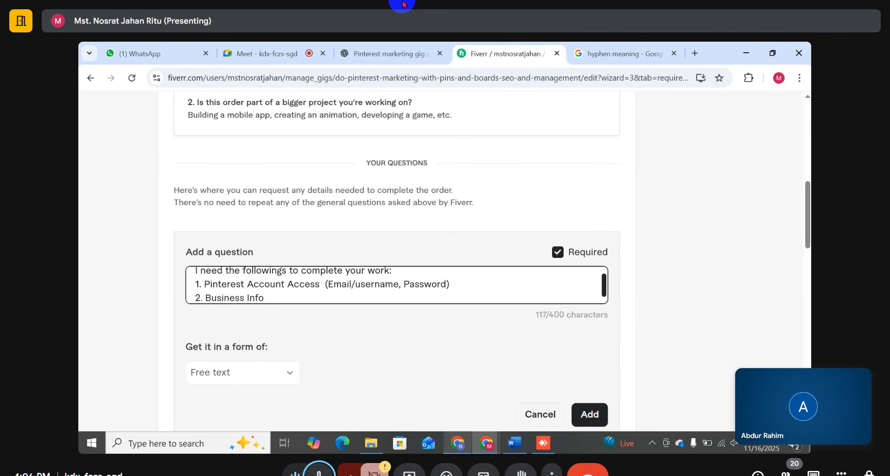
# Step: Add "3. Website Link" as the third item of the requirement list
pyautogui.press('Return')
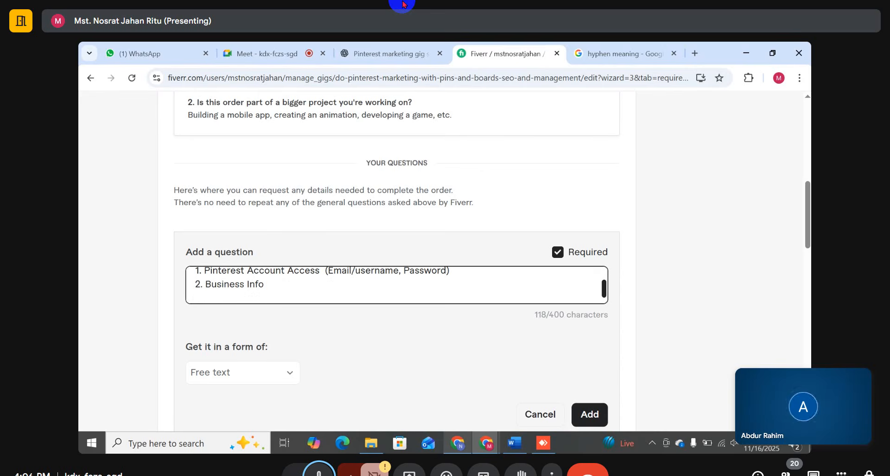
pyautogui.write('3. ')
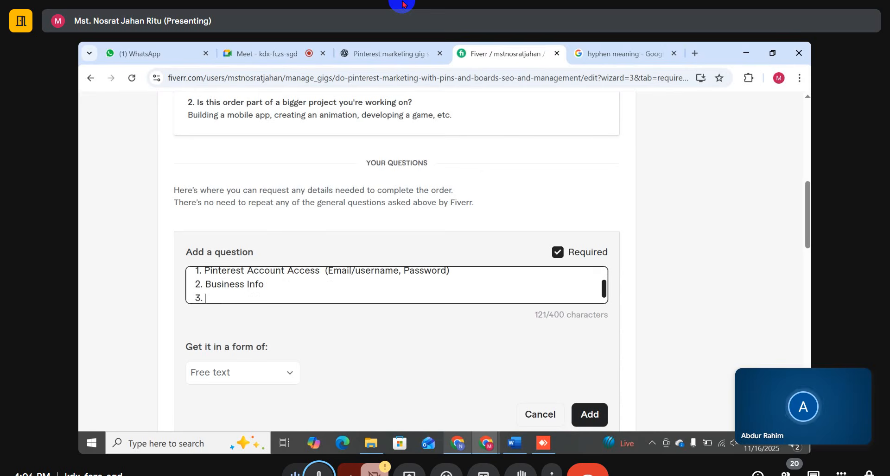
pyautogui.write('Website')
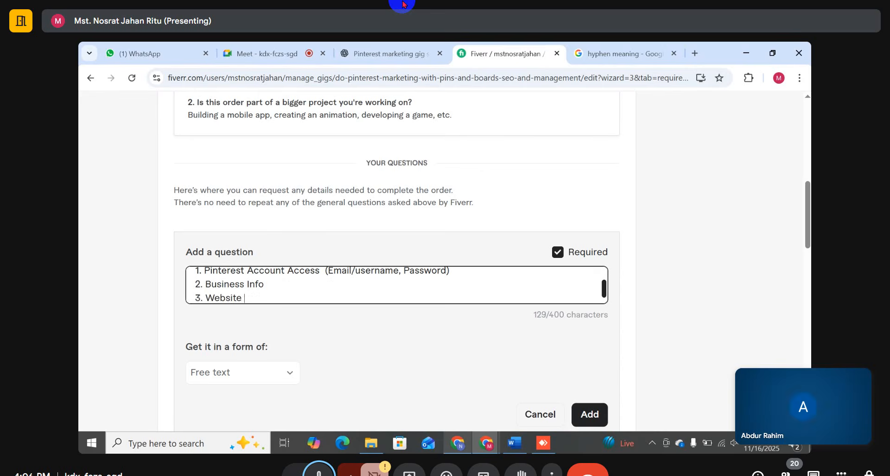
pyautogui.write(' Link')
# Step: Add "4. Targeted Niche" as the fourth item of the requirement list
pyautogui.press('Return')
pyautogui.write('4.')
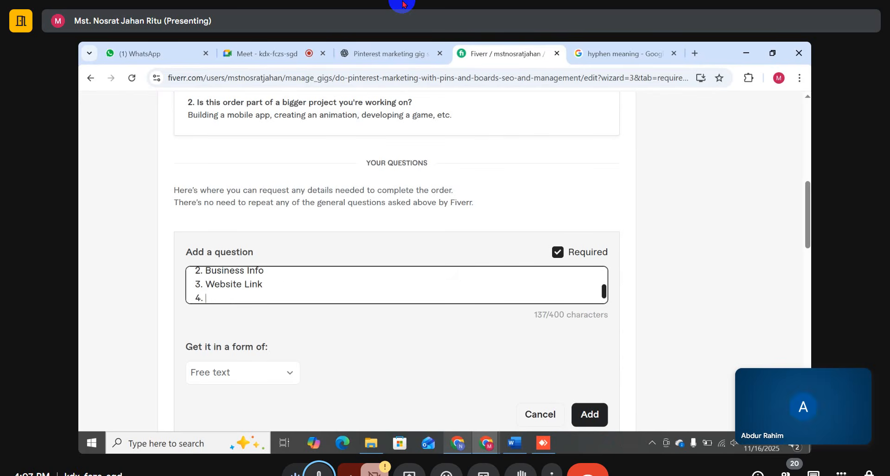
pyautogui.write('T')
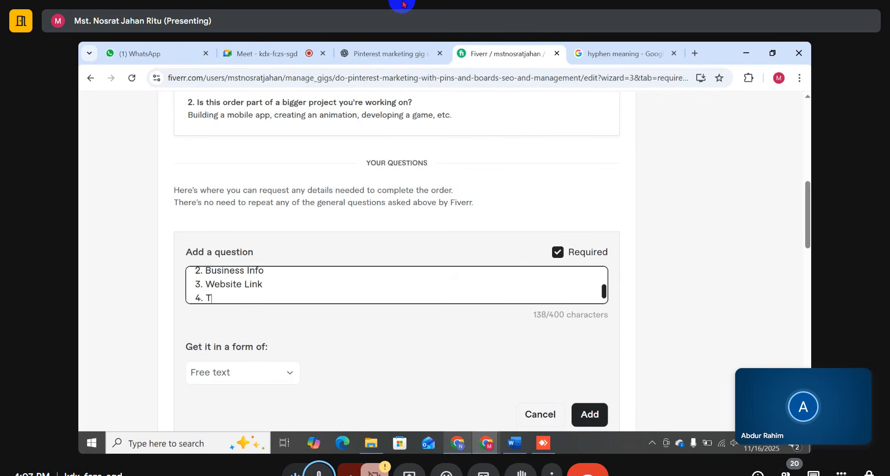
pyautogui.write('argeted')
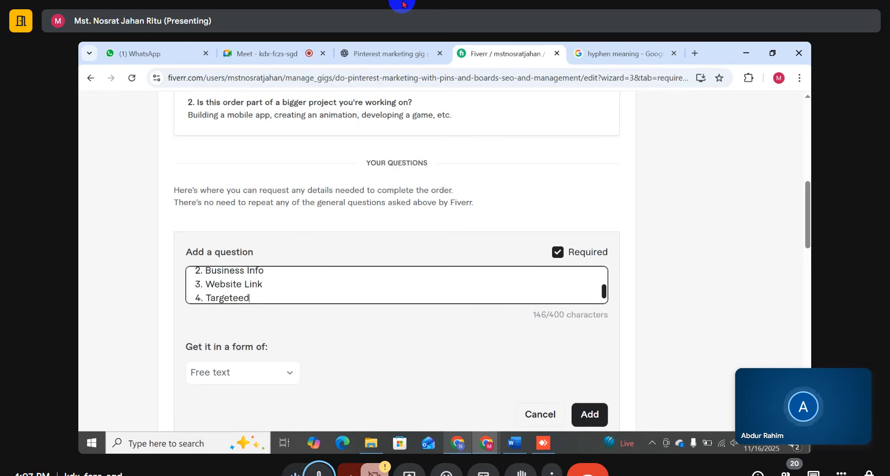
pyautogui.press('BackSpace')
pyautogui.press('BackSpace')
pyautogui.write('d ')
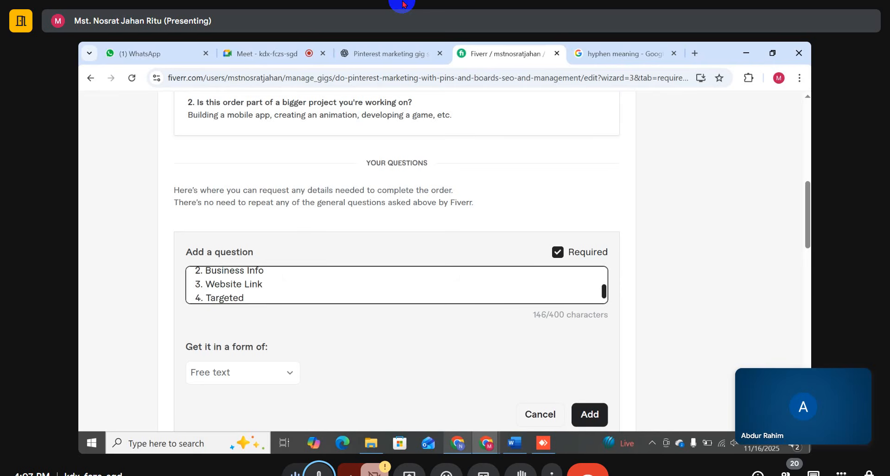
pyautogui.write('Niche')
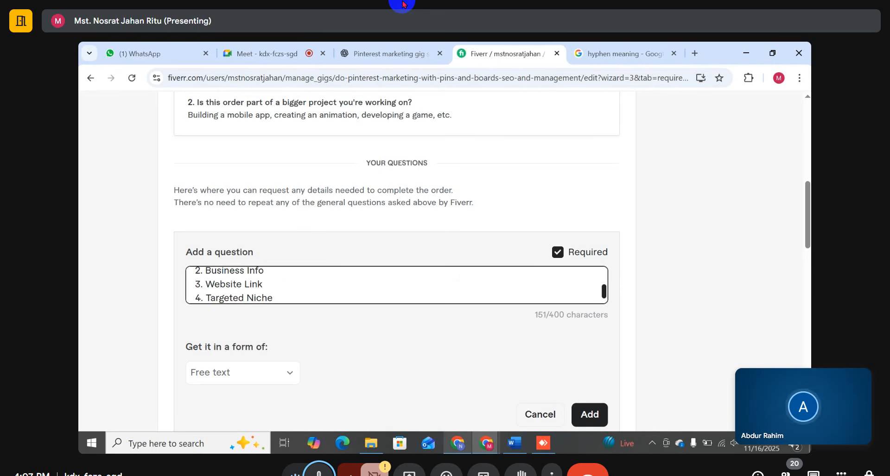
# Step: Add "5. Branding Info" as the fifth item and review the question form down to its end
pyautogui.press('Return')
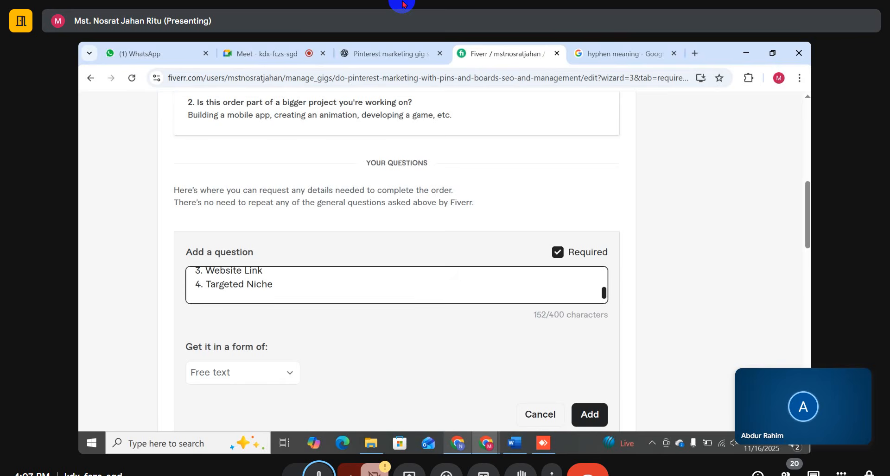
pyautogui.scroll(2, 318, 287)
pyautogui.scroll(-2, 318, 282)
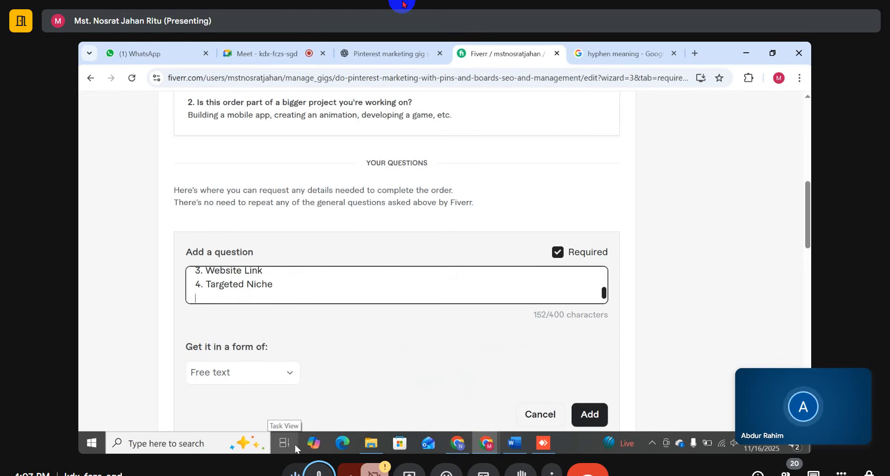
pyautogui.write('5. ')
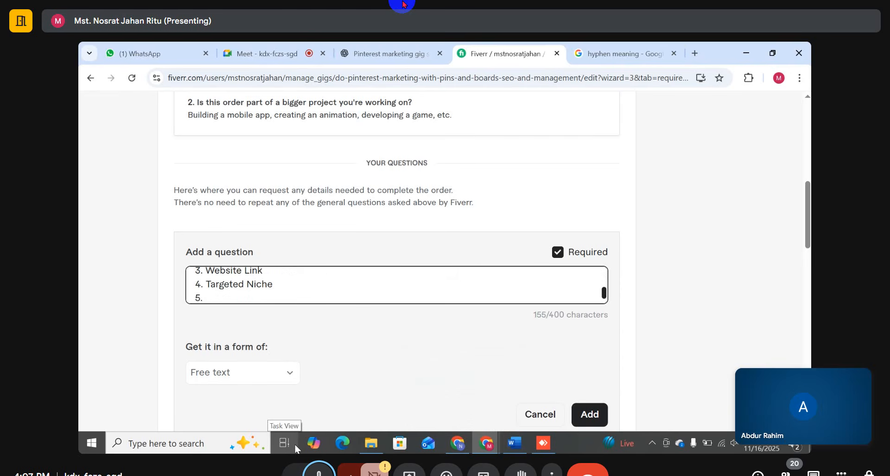
pyautogui.write('Bra')
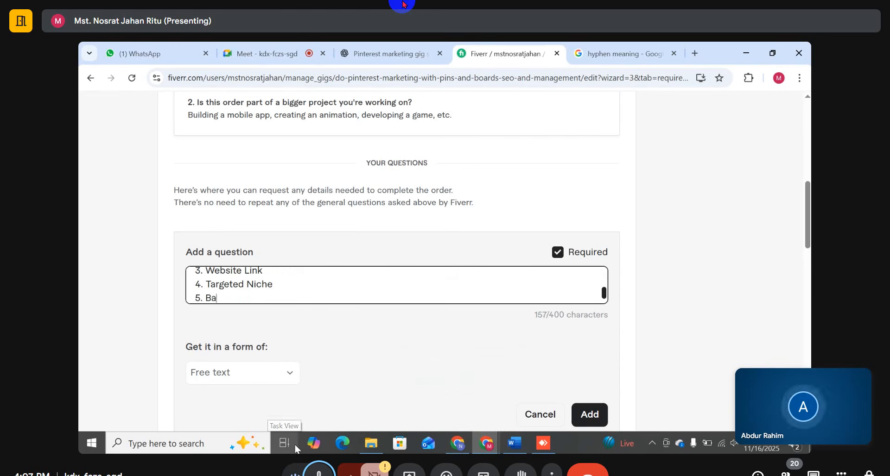
pyautogui.write('n')
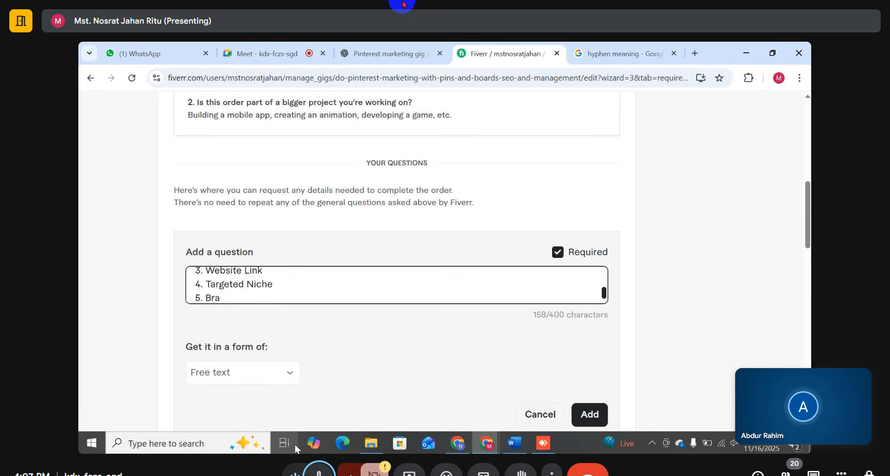
pyautogui.write('ding')
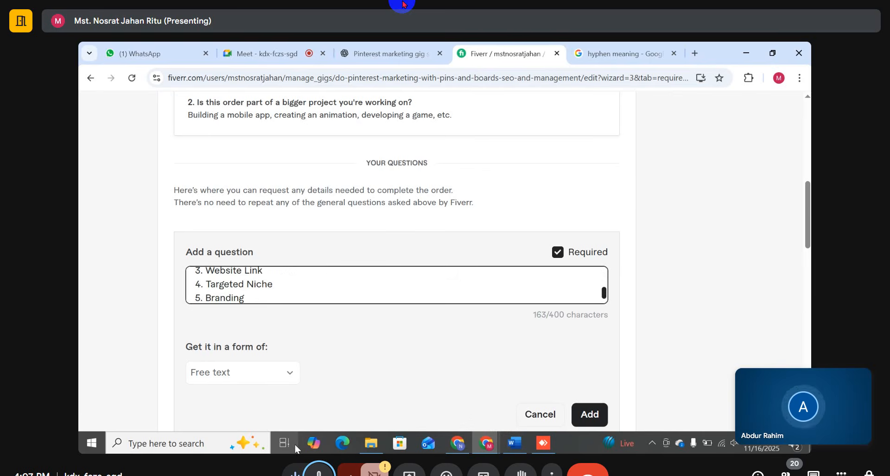
pyautogui.write(' Info')
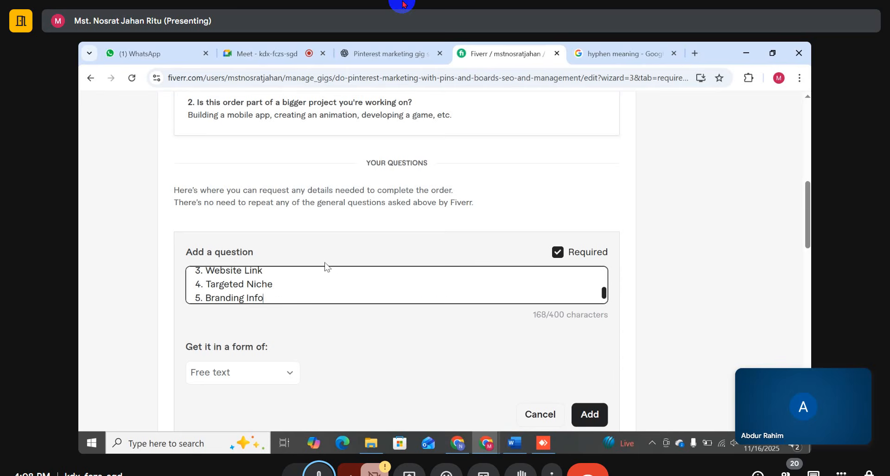
pyautogui.scroll(2, 313, 290)
pyautogui.scroll(-1, 288, 280)
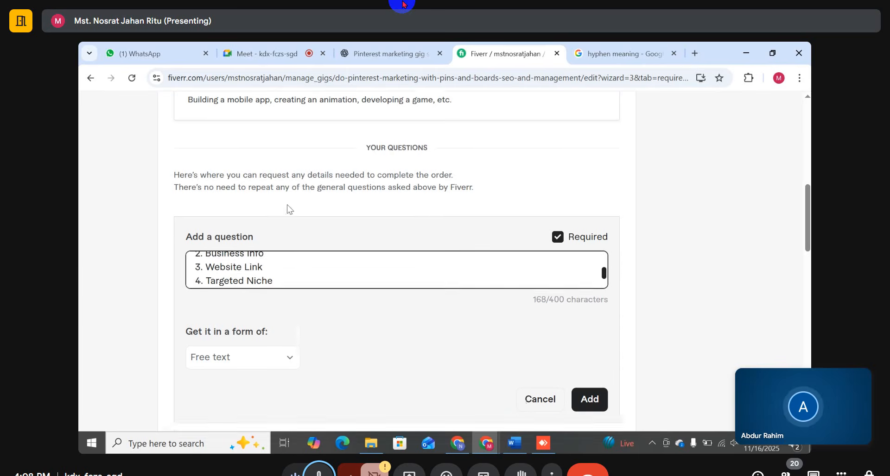
pyautogui.scroll(-3, 287, 205)
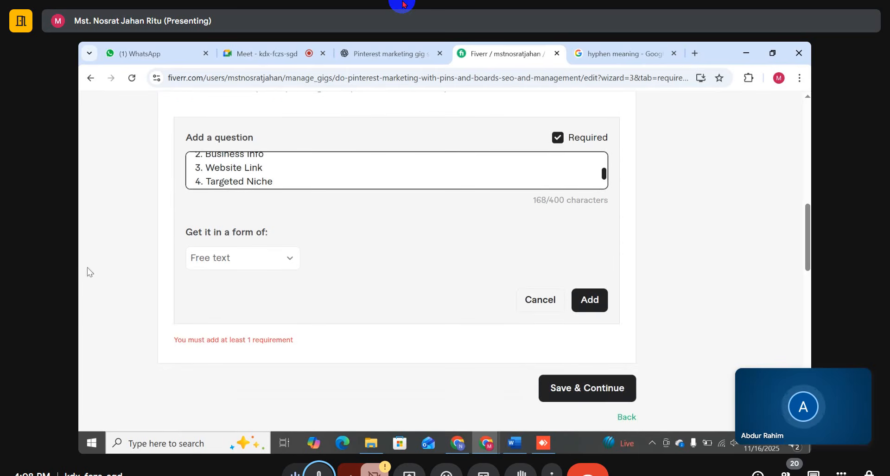
# Step: Set the buyer question's answer format to Attachment and add the question to the gig requirements
pyautogui.click(298, 258)
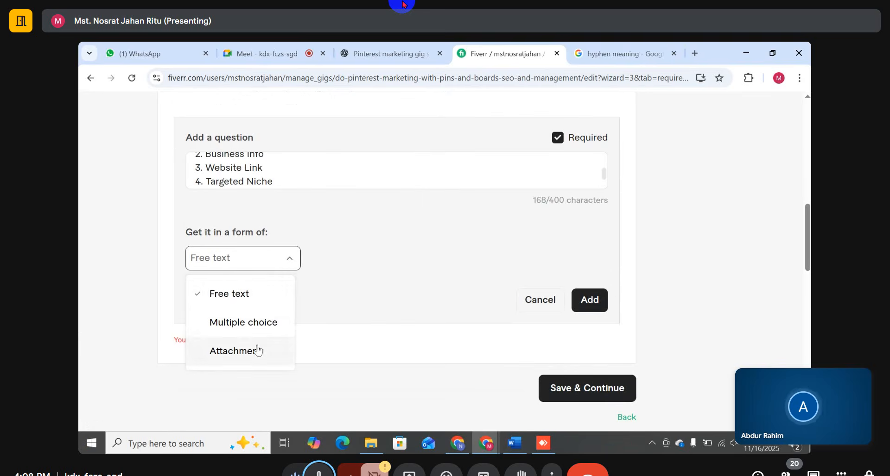
pyautogui.click(246, 356)
pyautogui.click(306, 183)
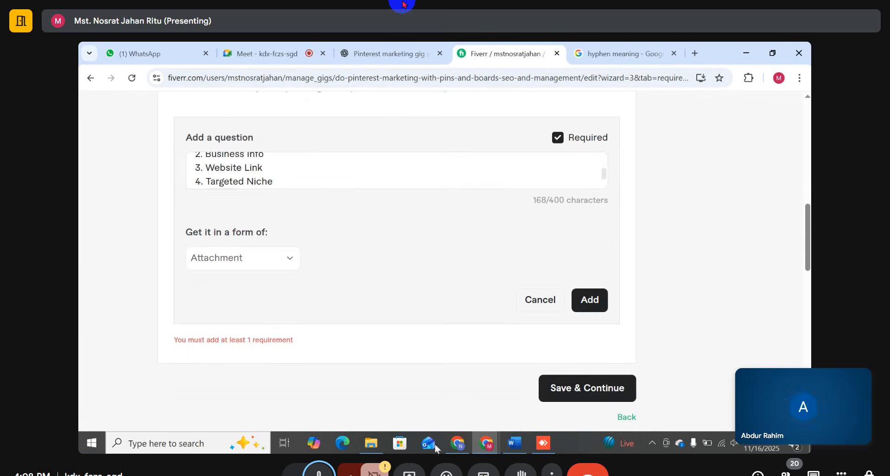
pyautogui.scroll(-3, 580, 308)
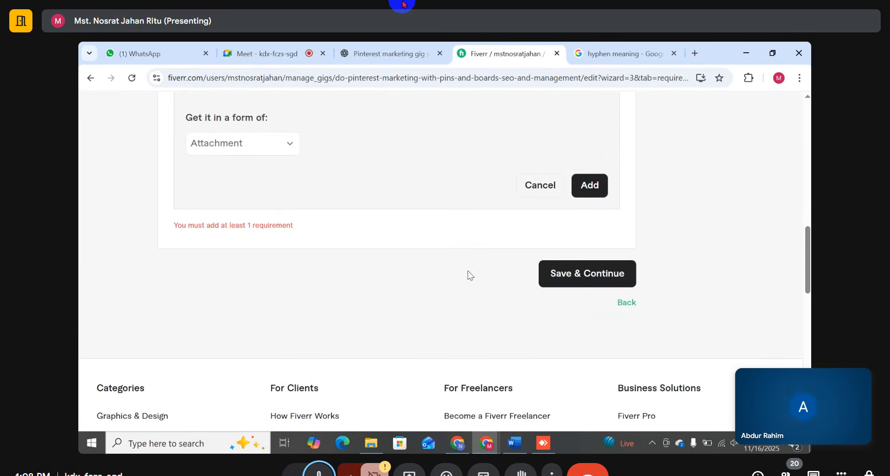
pyautogui.click(590, 186)
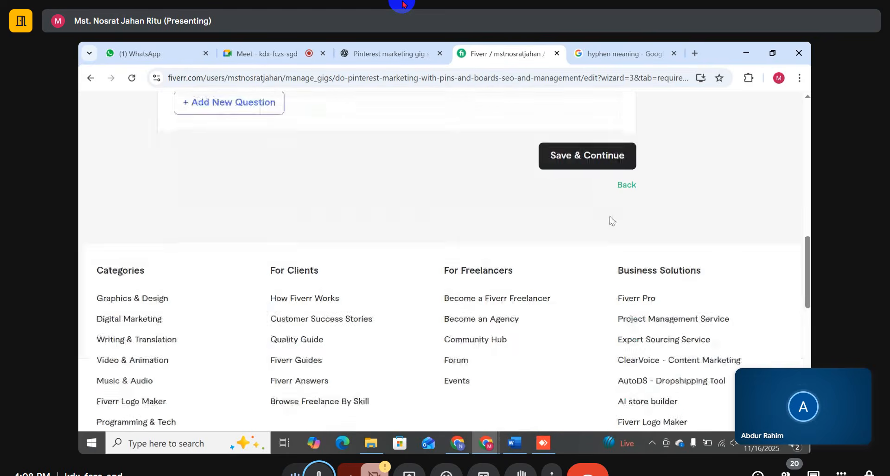
# Step: Save the requirements, continue to the gig gallery, and look over its video, image and document upload areas
pyautogui.scroll(10, 609, 220)
pyautogui.scroll(-10, 329, 185)
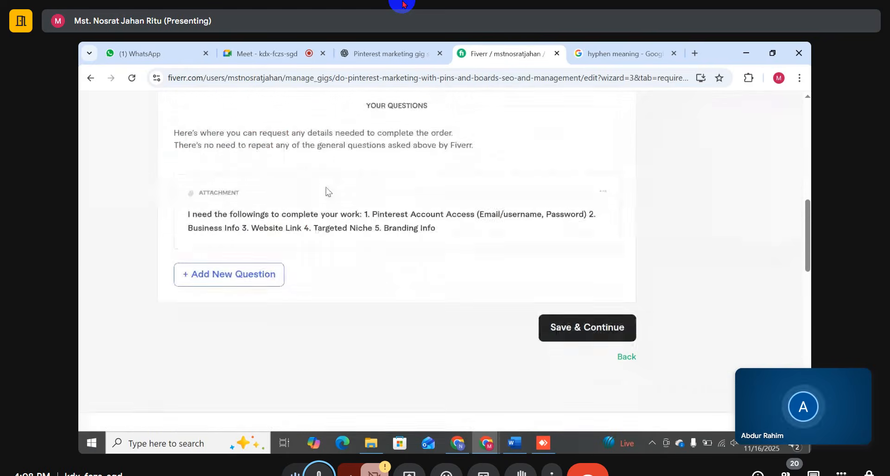
pyautogui.click(563, 323)
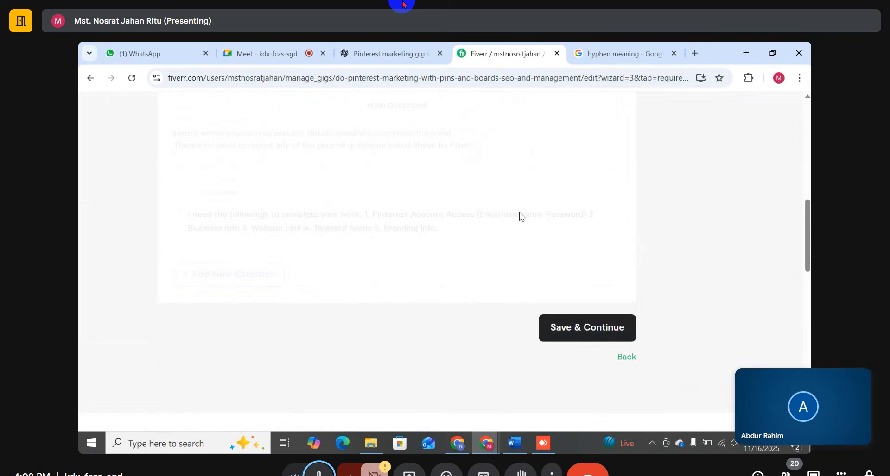
pyautogui.scroll(-6, 309, 222)
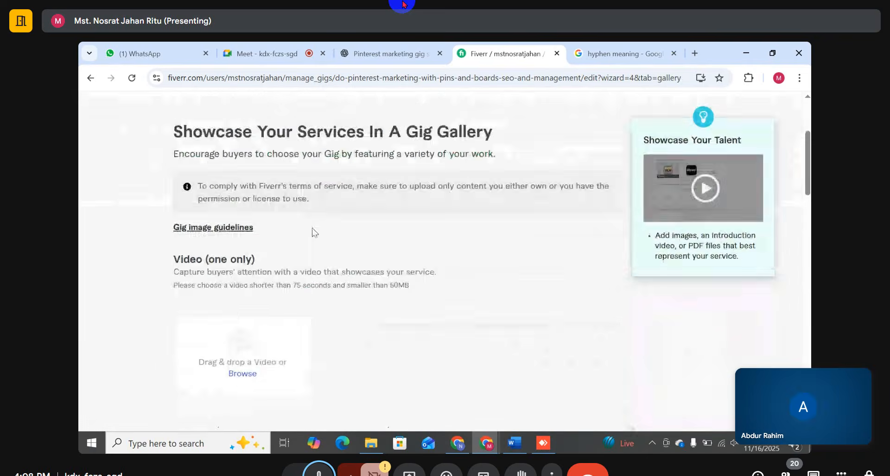
pyautogui.scroll(3, 244, 210)
pyautogui.scroll(-6, 216, 257)
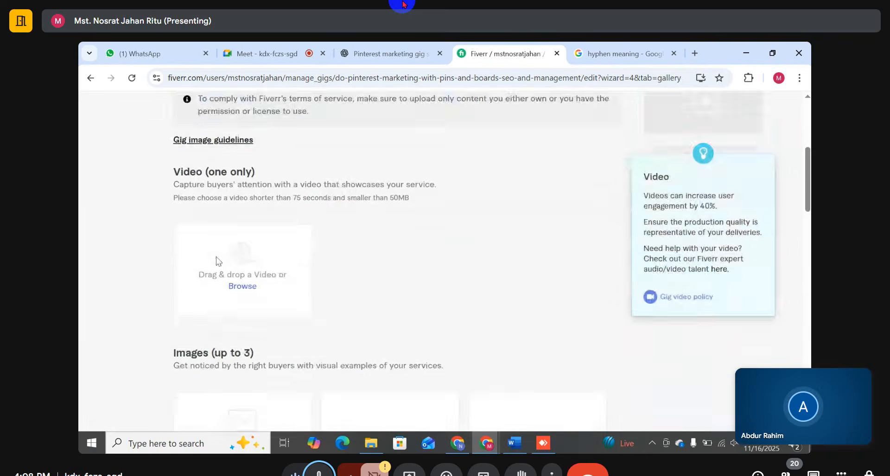
pyautogui.scroll(-5, 246, 274)
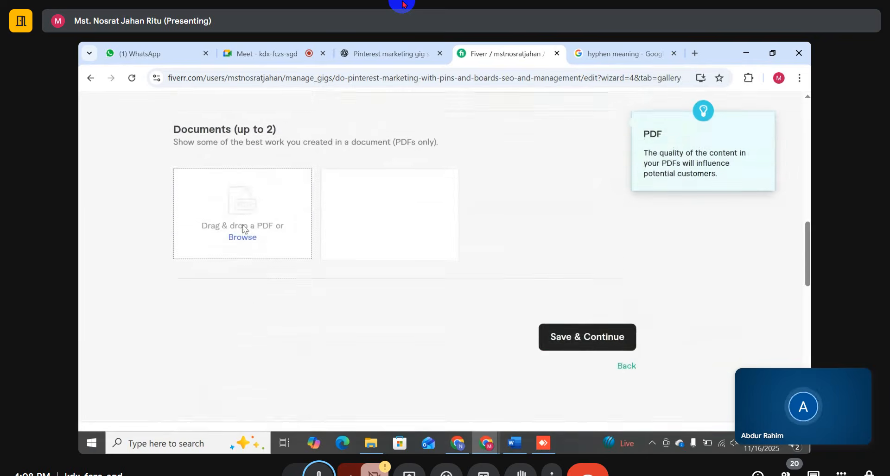
pyautogui.scroll(3, 244, 207)
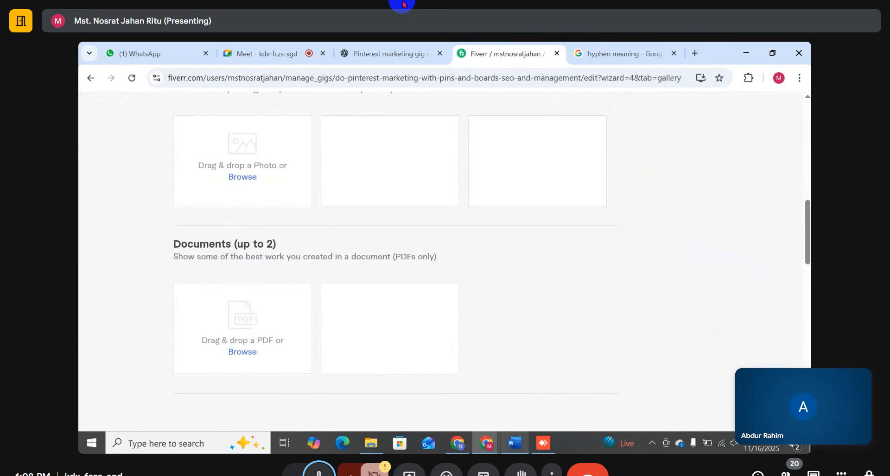
# Step: Switch to Canva and open the recent design named Pinterest Account Setup
pyautogui.click(454, 443)
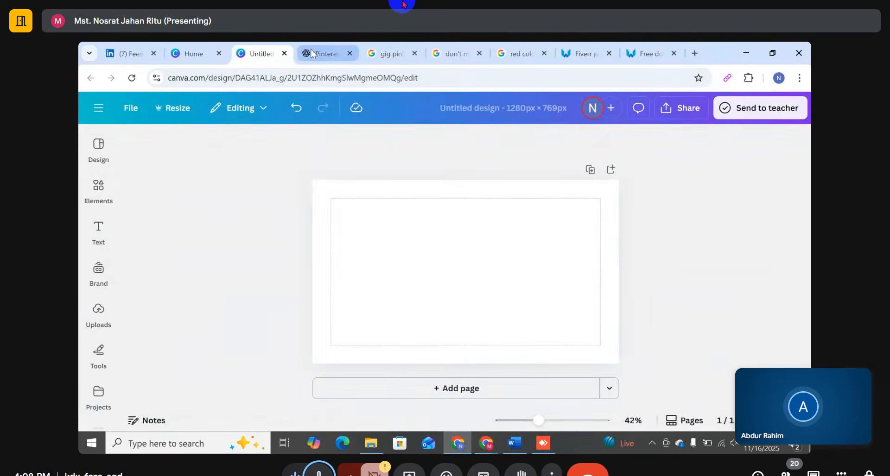
pyautogui.click(193, 53)
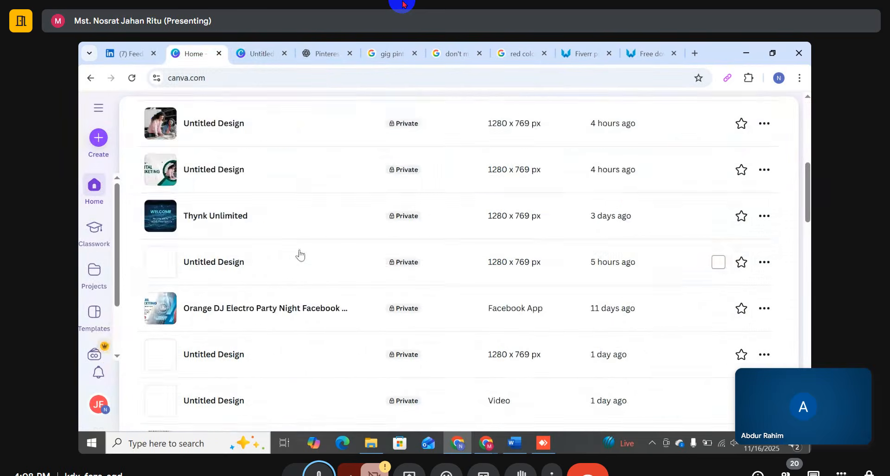
pyautogui.scroll(6, 341, 246)
pyautogui.scroll(-3, 340, 232)
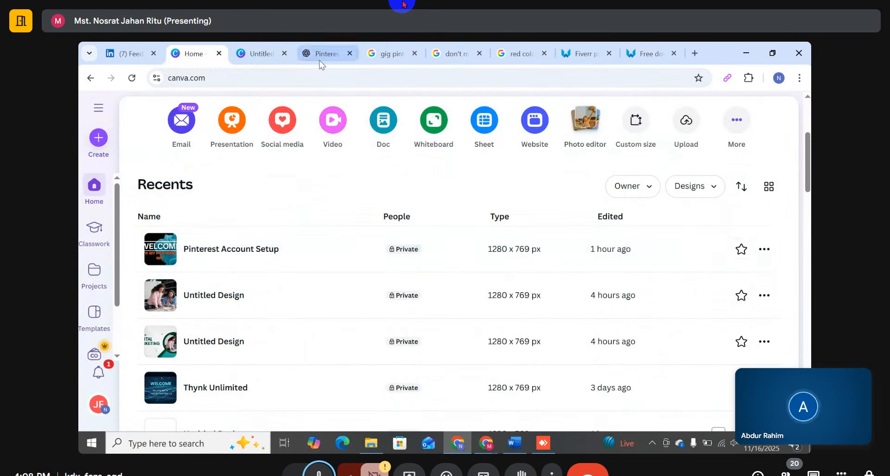
pyautogui.click(257, 53)
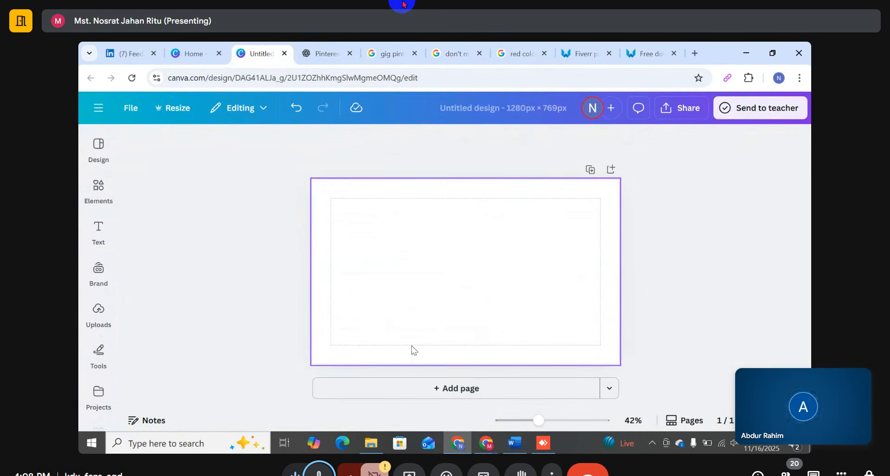
pyautogui.click(187, 53)
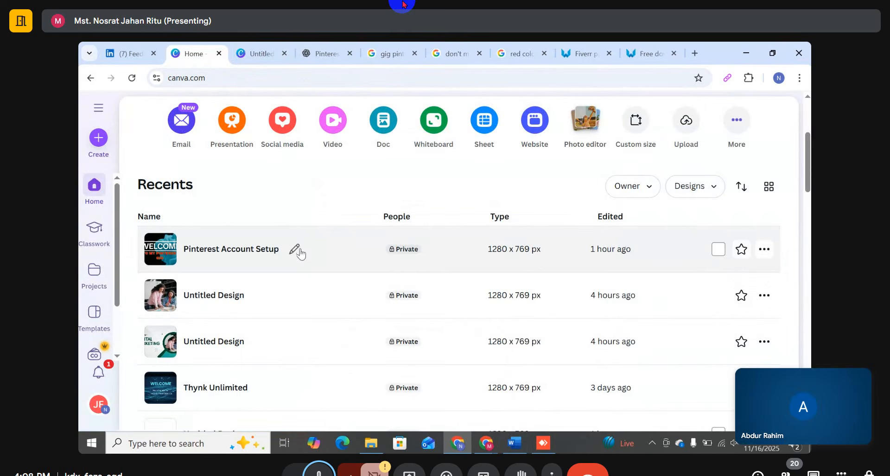
pyautogui.click(300, 251)
pyautogui.click(326, 251)
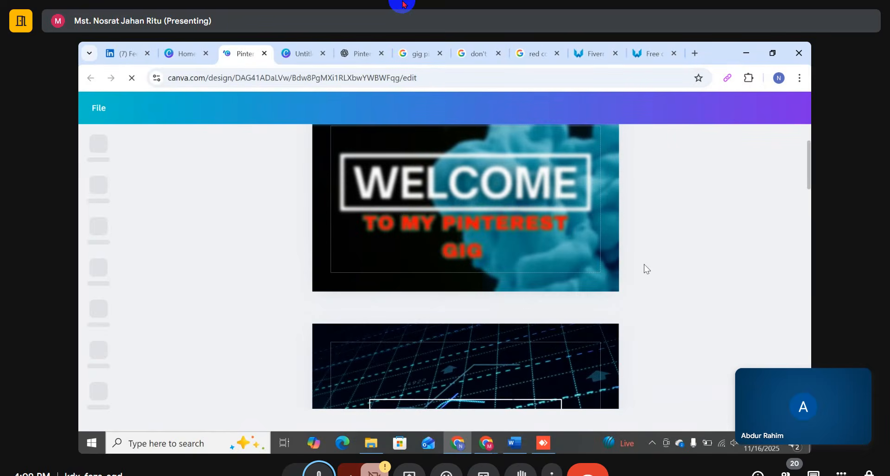
# Step: Look through the design's pages around the Pinterest Account Setup service page and the WHY CHOOSE ME page
pyautogui.scroll(-10, 644, 265)
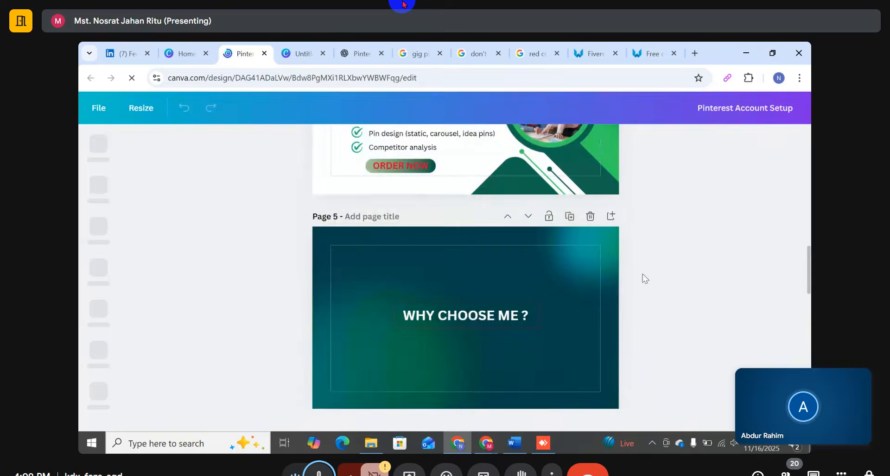
pyautogui.scroll(5, 642, 274)
pyautogui.scroll(-3, 643, 274)
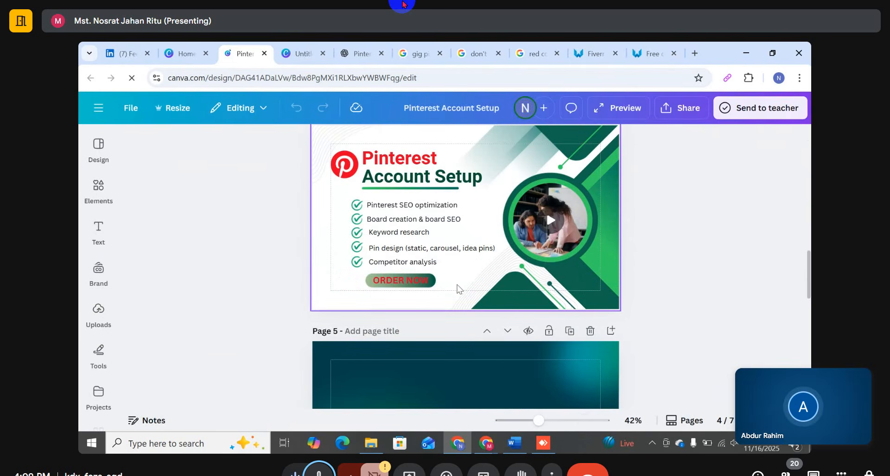
pyautogui.scroll(-5, 465, 285)
pyautogui.scroll(4, 623, 287)
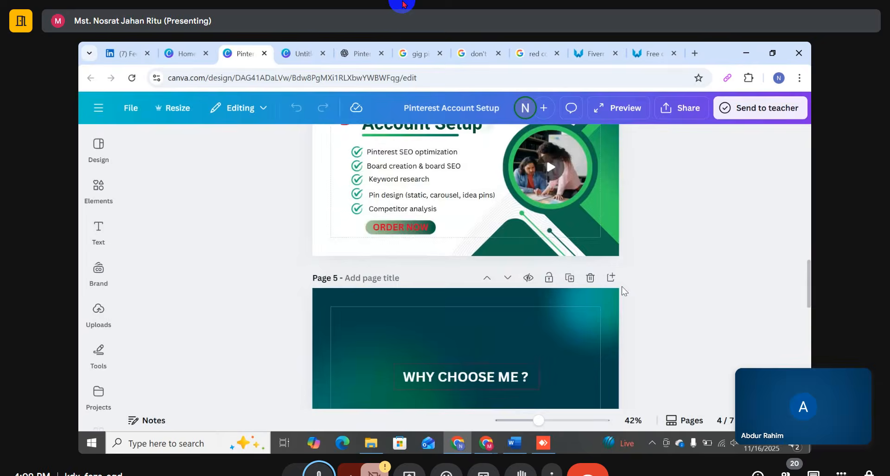
pyautogui.scroll(-7, 623, 289)
pyautogui.scroll(5, 624, 293)
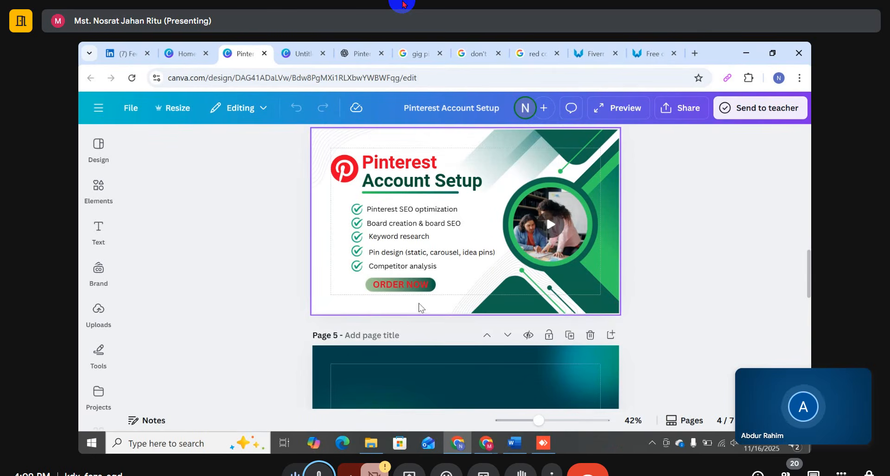
# Step: Download the Pinterest Account Setup design as JPG images with the quality raised
pyautogui.click(374, 299)
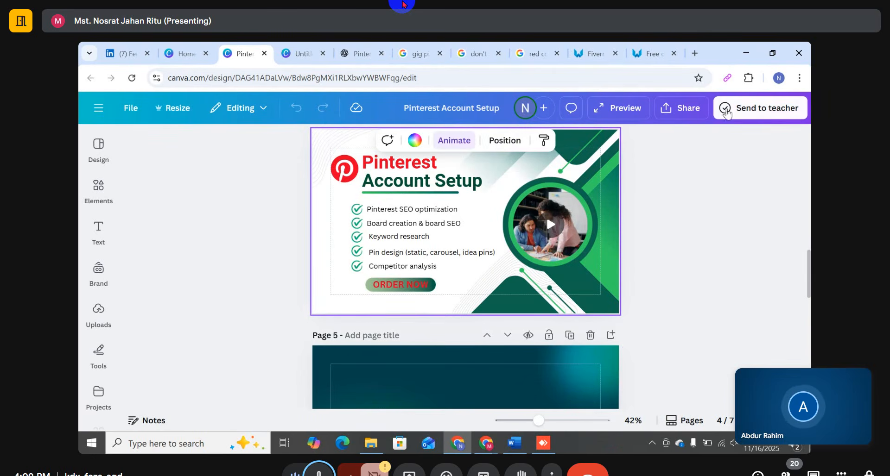
pyautogui.click(680, 108)
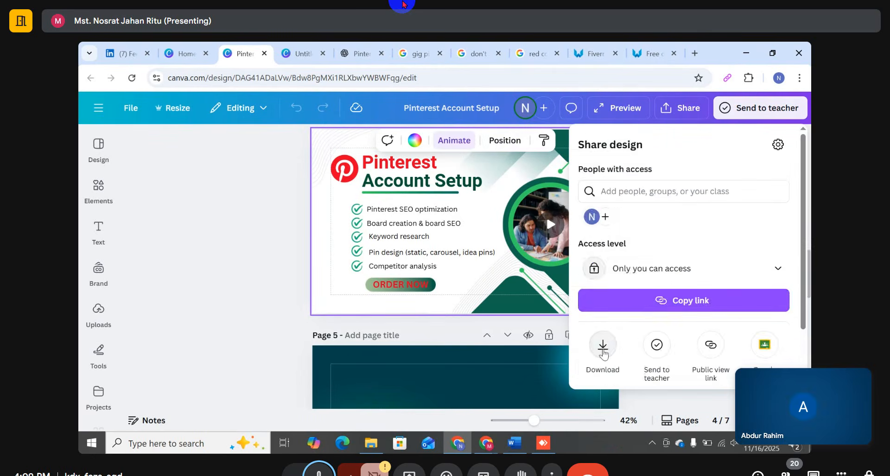
pyautogui.click(602, 348)
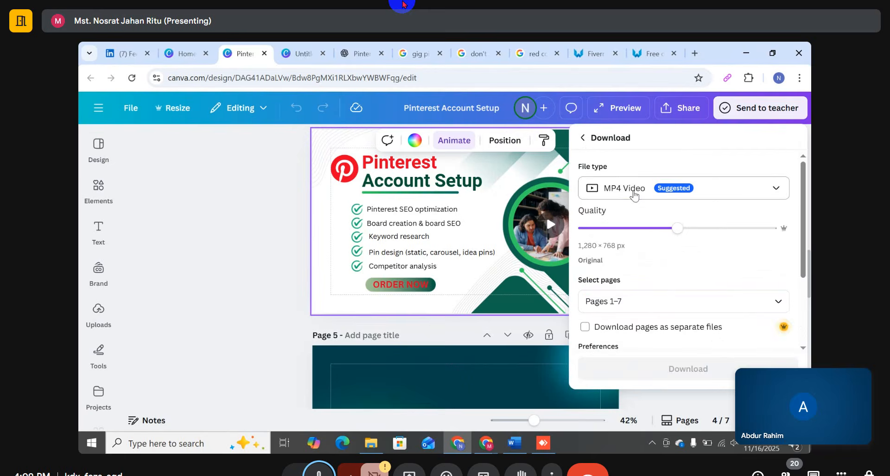
pyautogui.click(634, 195)
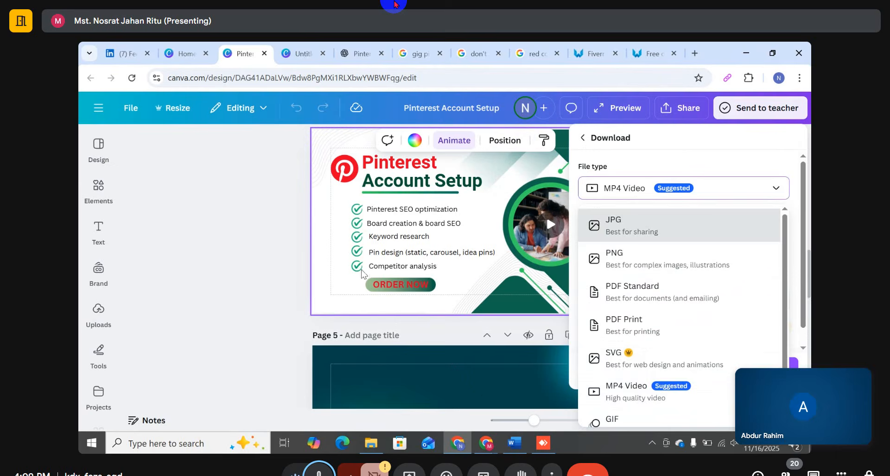
pyautogui.click(630, 234)
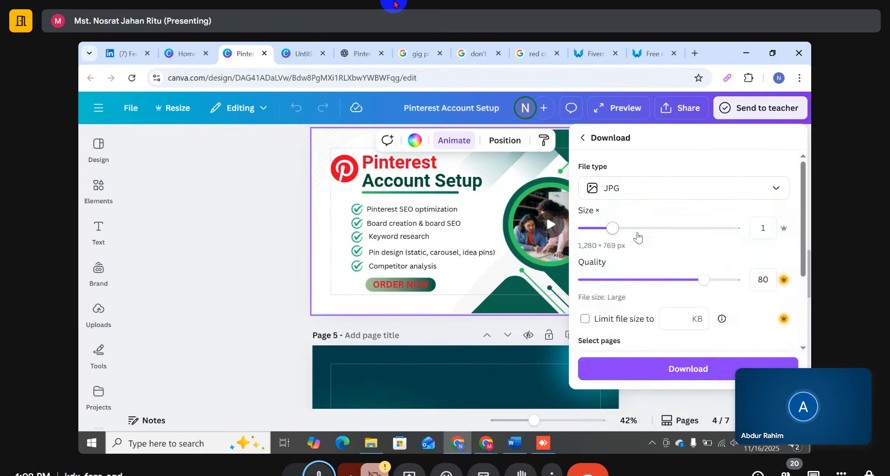
pyautogui.moveTo(704, 279); pyautogui.dragTo(735, 280)
pyautogui.click(669, 371)
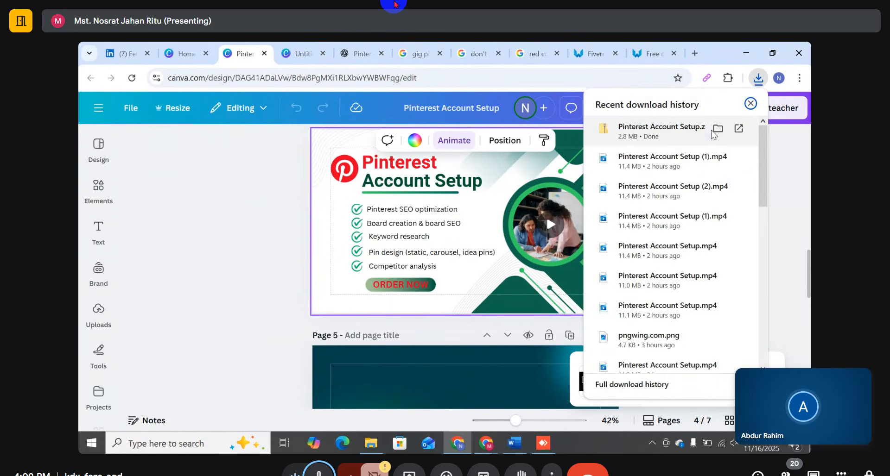
# Step: Show the downloaded Pinterest Account Setup.zip in its folder, extract all its files, and select 4.jpg
pyautogui.click(717, 130)
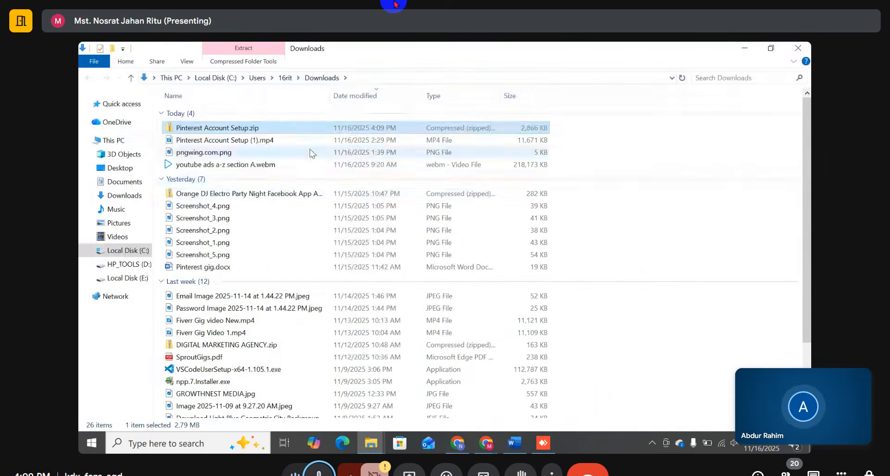
pyautogui.rightClick(248, 129)
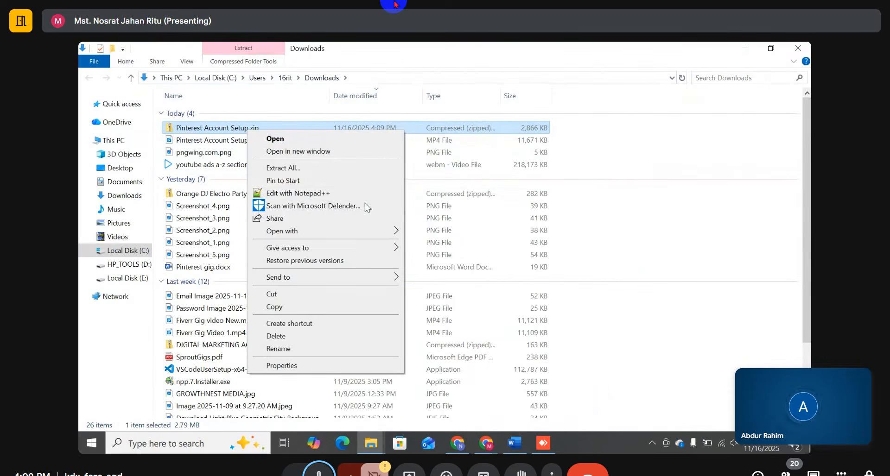
pyautogui.click(290, 168)
pyautogui.click(531, 364)
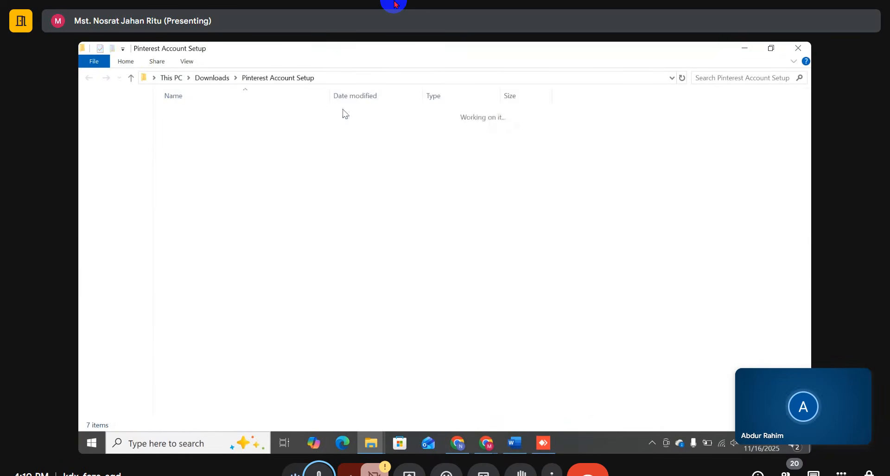
pyautogui.click(374, 143)
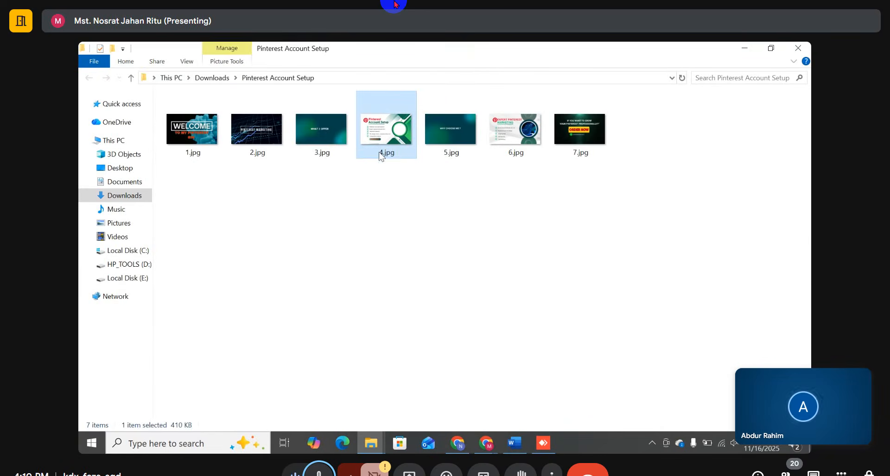
# Step: Switch back to the Fiverr gig gallery page and examine its video and image upload sections
pyautogui.click(462, 446)
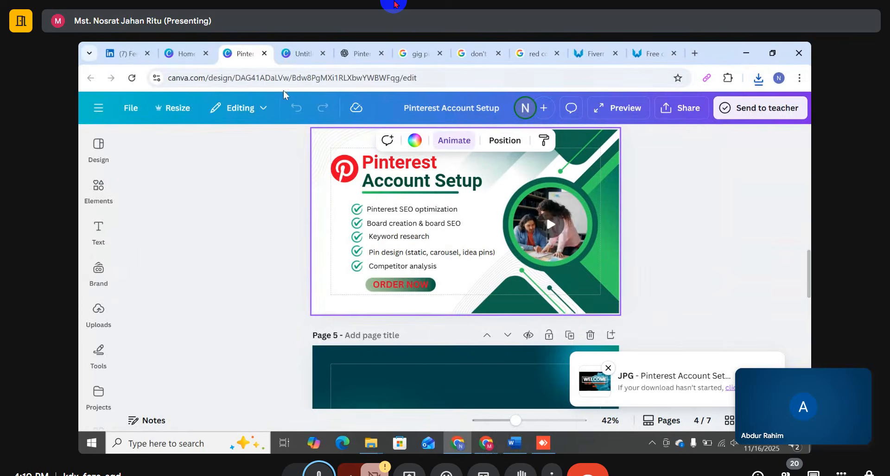
pyautogui.click(486, 443)
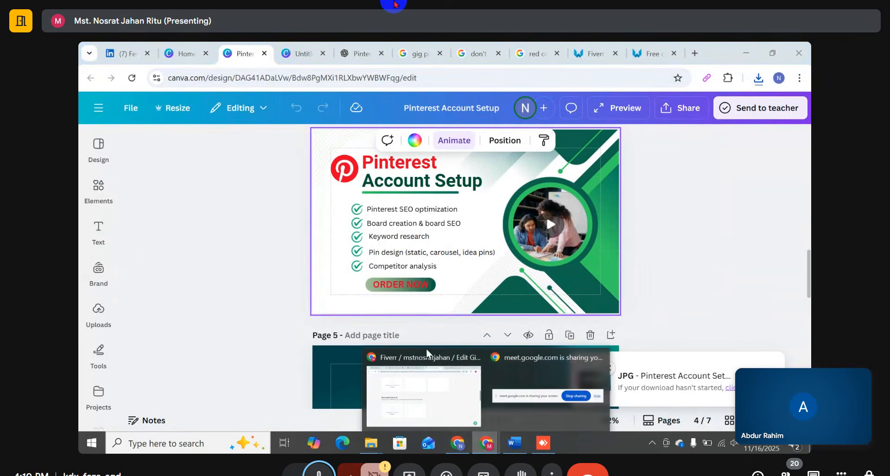
pyautogui.click(427, 356)
pyautogui.scroll(10, 330, 190)
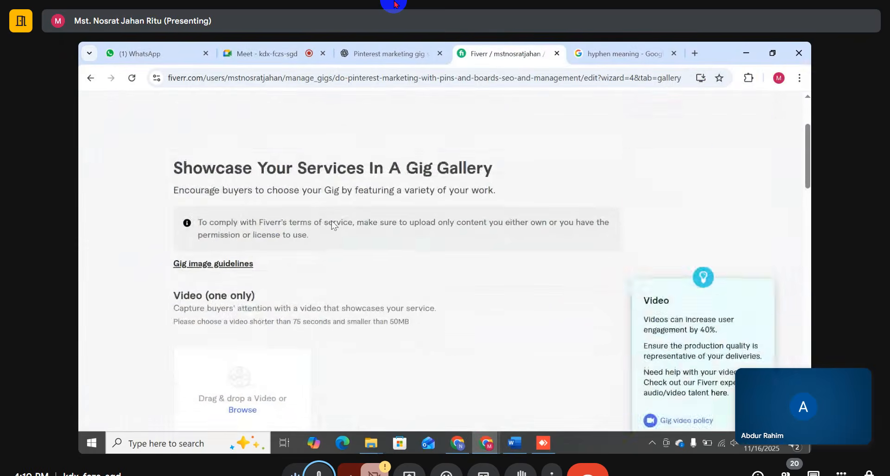
pyautogui.scroll(-5, 314, 229)
pyautogui.scroll(4, 318, 225)
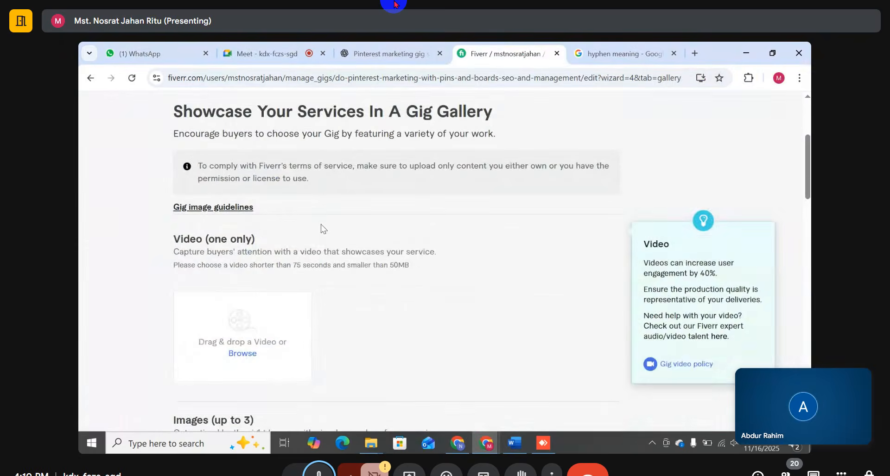
pyautogui.scroll(-3, 304, 215)
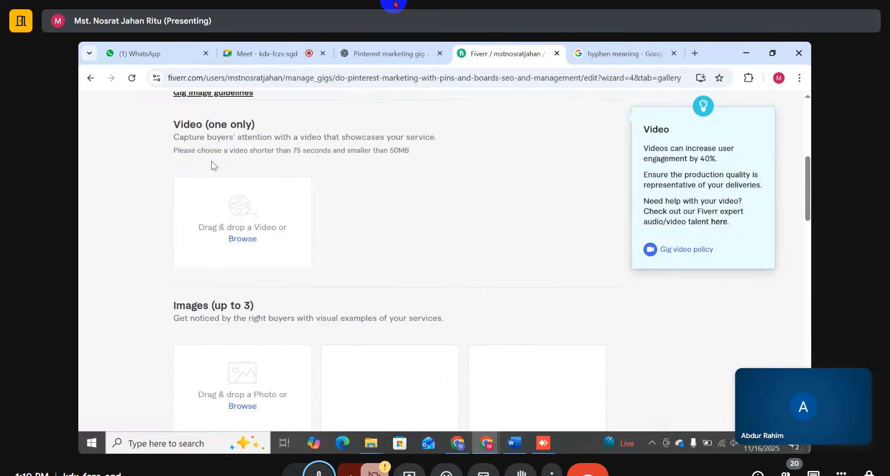
# Step: Examine the gig gallery's image and document upload sections and the accompanying image guidelines
pyautogui.scroll(-2, 213, 165)
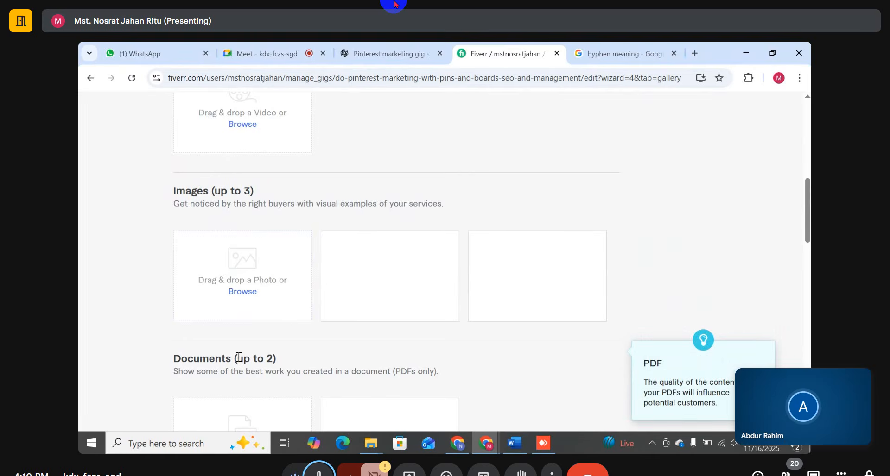
pyautogui.scroll(-2, 235, 411)
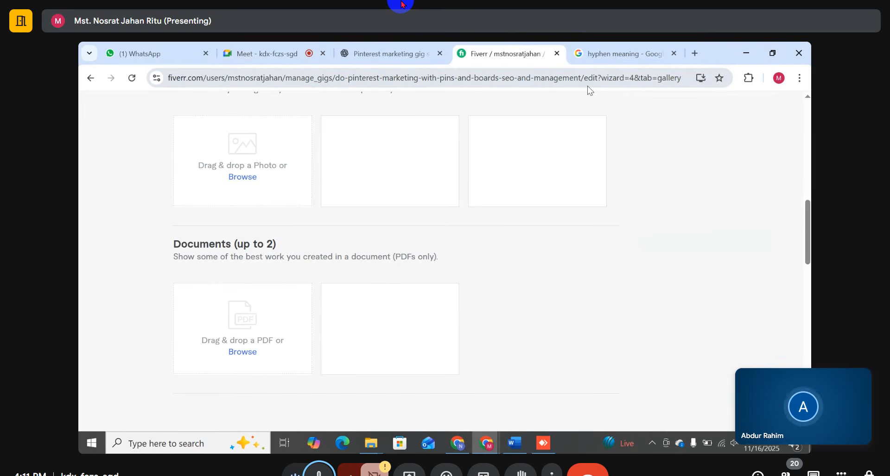
pyautogui.moveTo(430, 192)
pyautogui.scroll(10, 371, 197)
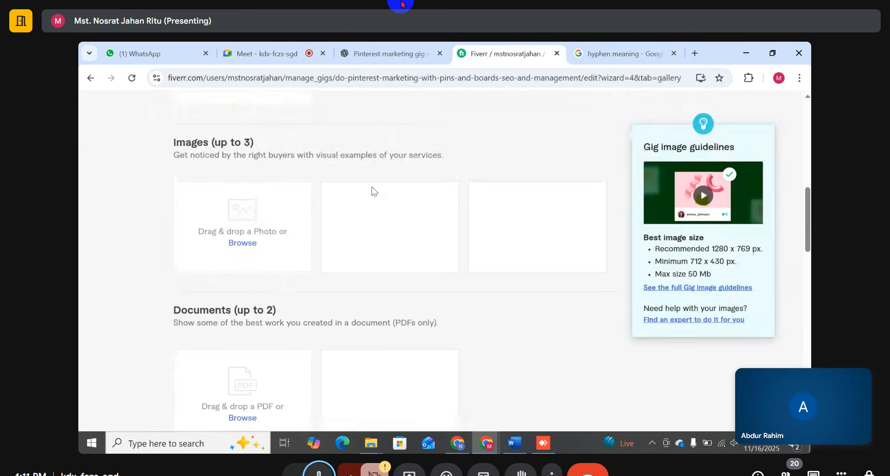
pyautogui.scroll(-5, 361, 204)
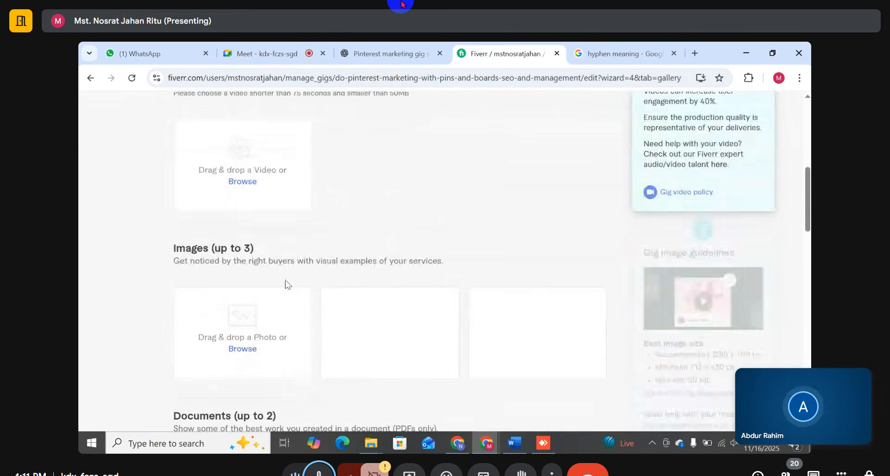
pyautogui.click(242, 182)
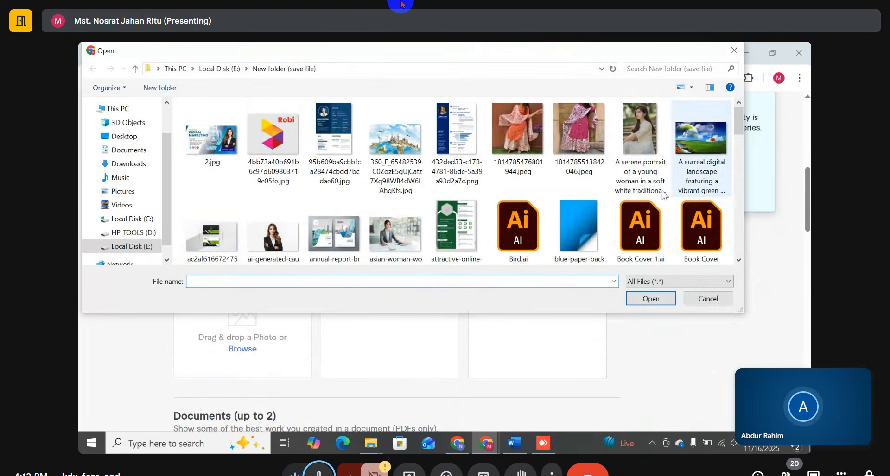
pyautogui.click(705, 299)
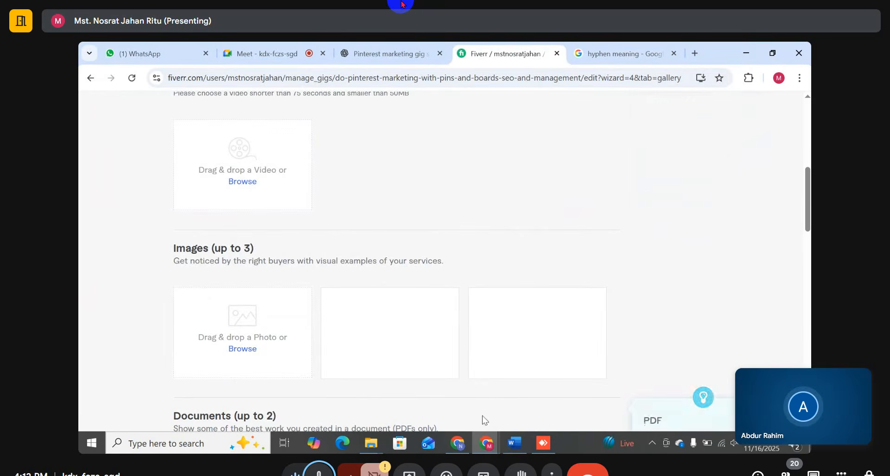
pyautogui.click(455, 446)
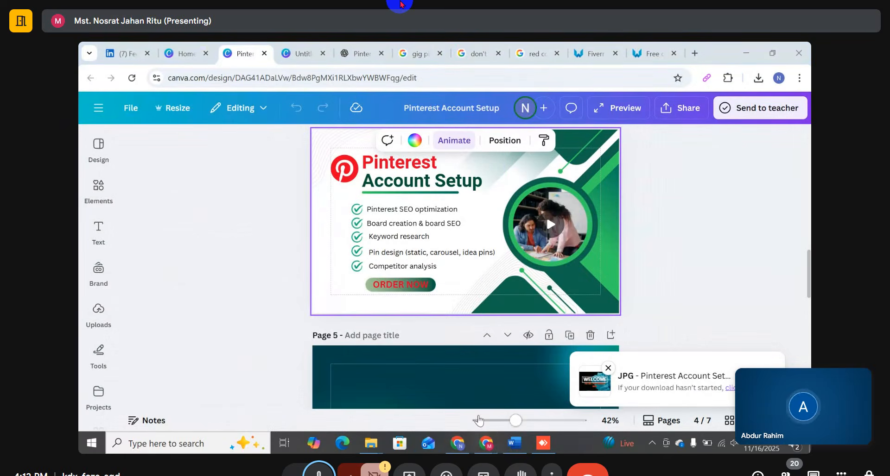
pyautogui.moveTo(486, 443)
pyautogui.click(457, 402)
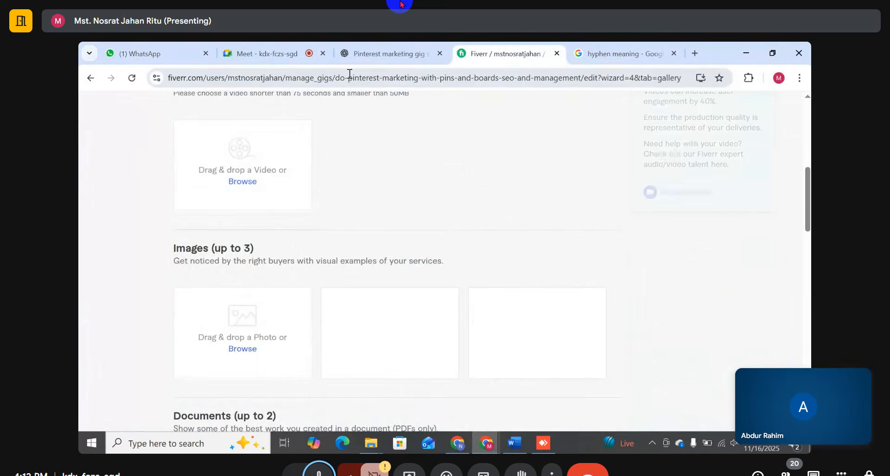
# Step: Copy the editable gig title text from the gig's Overview page and bring the Downloads folder window into view
pyautogui.scroll(10, 272, 278)
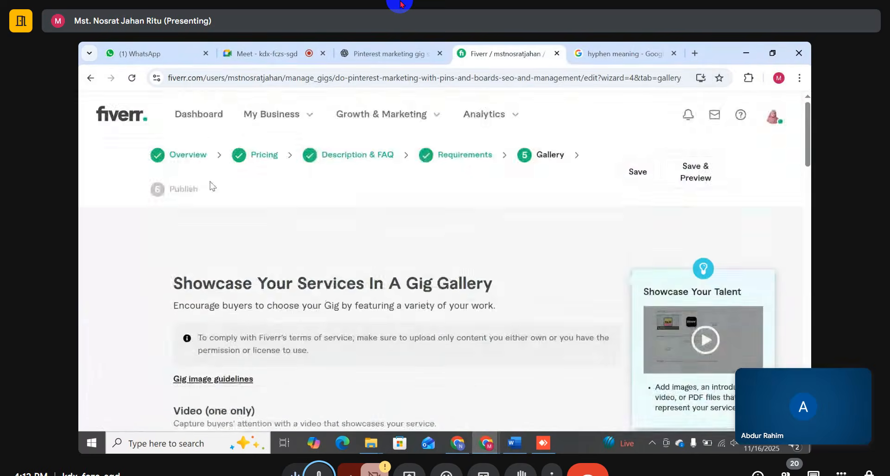
pyautogui.click(186, 157)
pyautogui.scroll(-5, 495, 356)
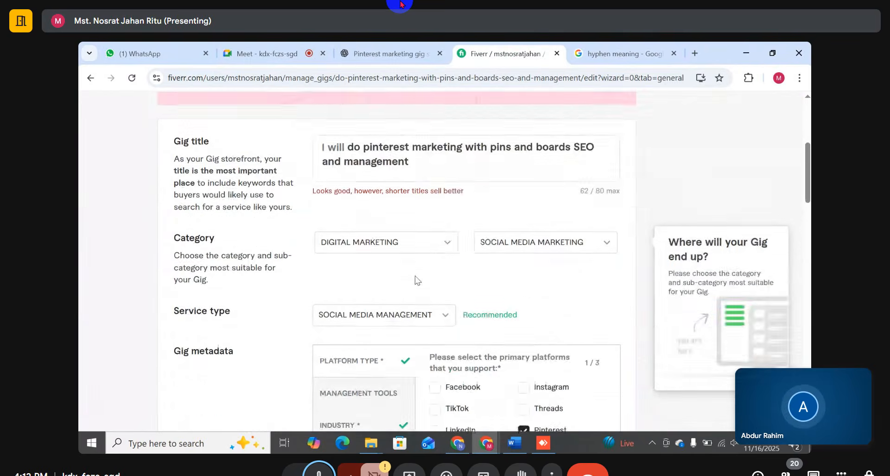
pyautogui.scroll(1, 417, 269)
pyautogui.click(392, 223)
pyautogui.hotkey('ctrl', 'a')
pyautogui.hotkey('ctrl', 'c')
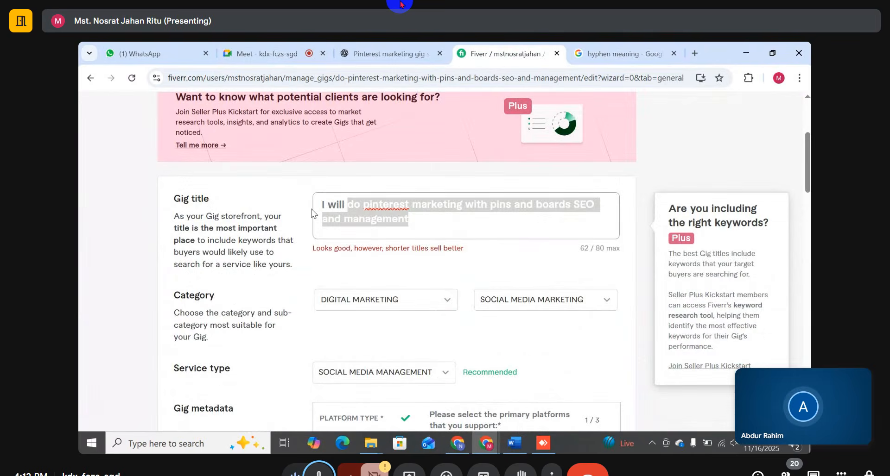
pyautogui.click(750, 54)
pyautogui.click(748, 51)
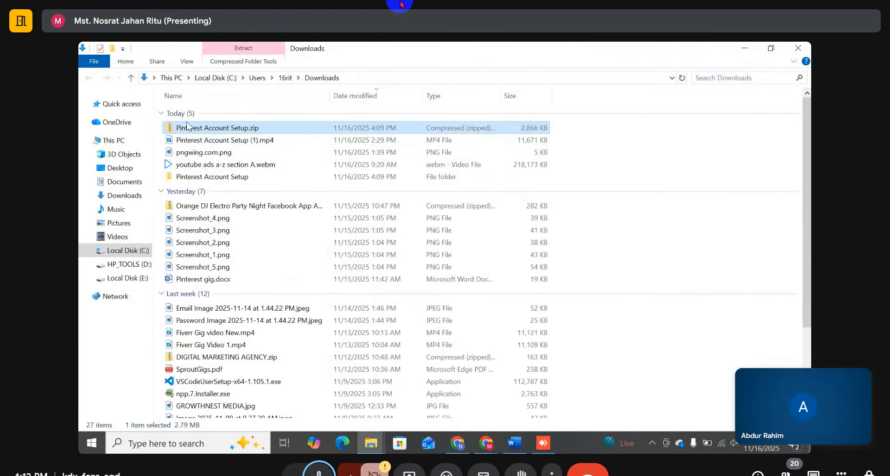
# Step: Minimize the Downloads folder and Word document windows to reach the desktop
pyautogui.click(743, 50)
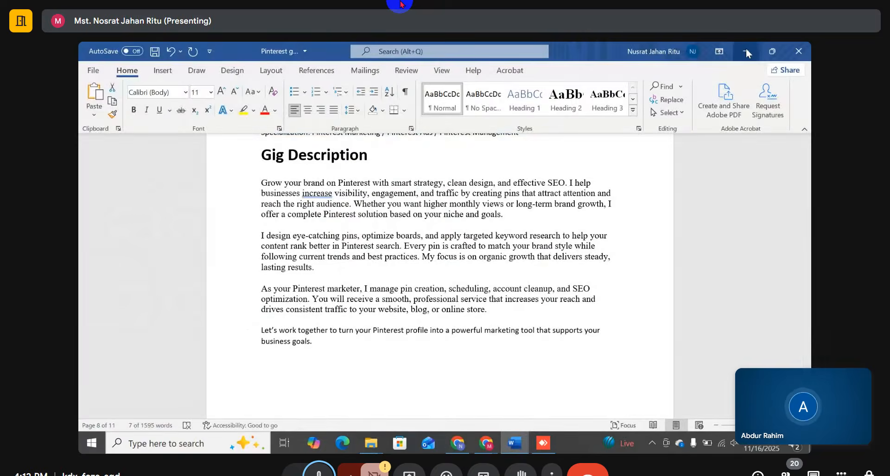
pyautogui.click(747, 48)
pyautogui.click(750, 50)
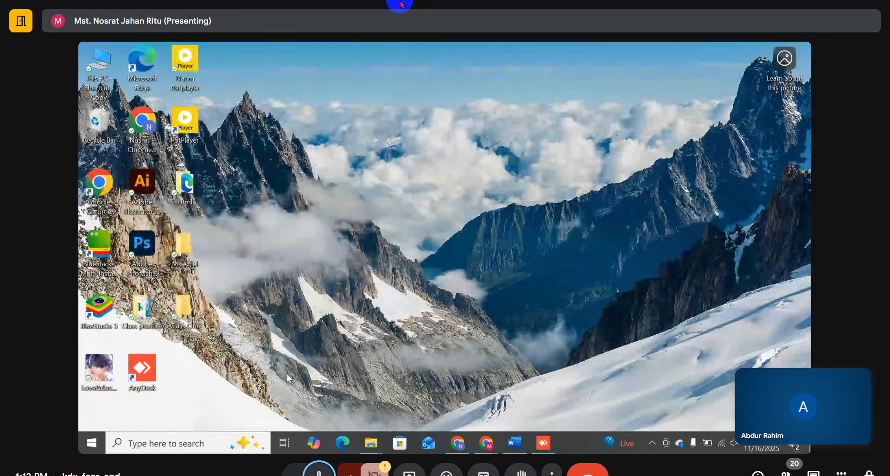
pyautogui.doubleClick(97, 62)
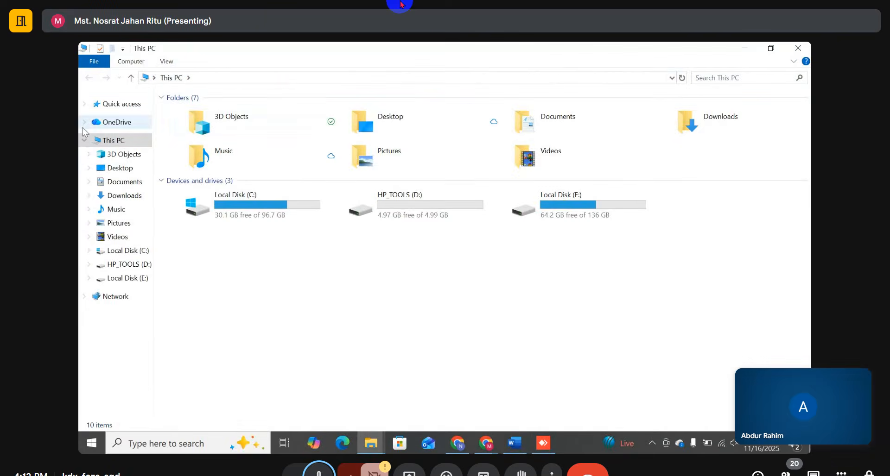
pyautogui.click(744, 48)
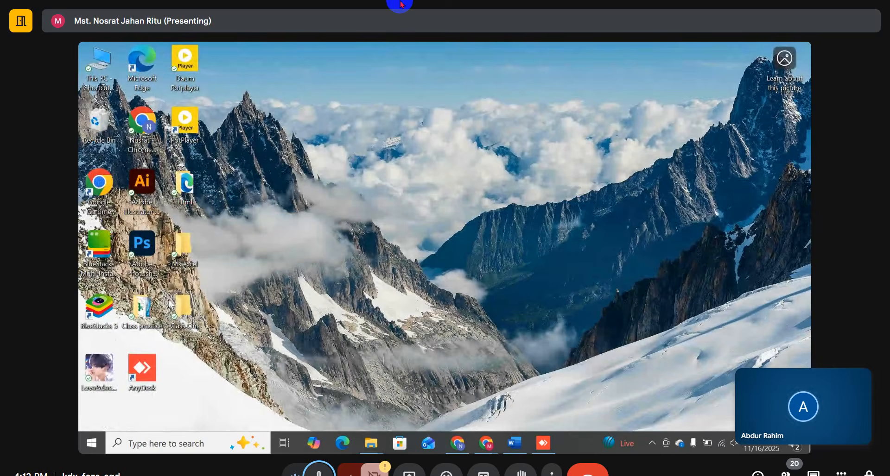
pyautogui.click(104, 62)
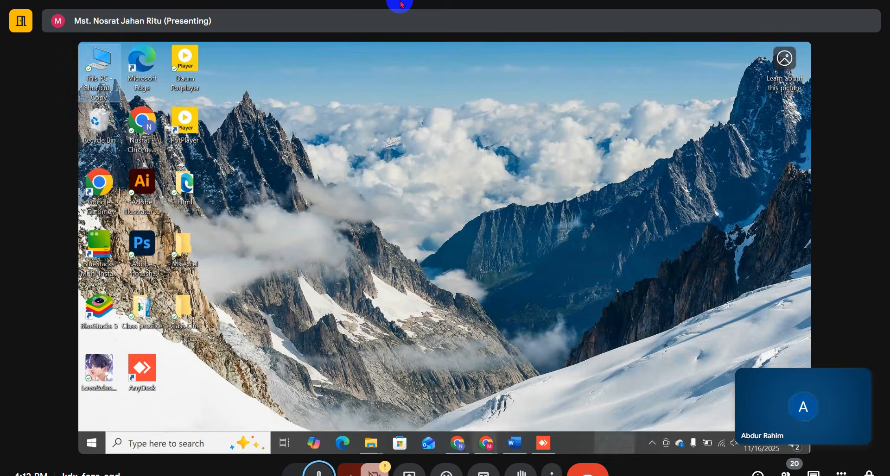
pyautogui.click(260, 231)
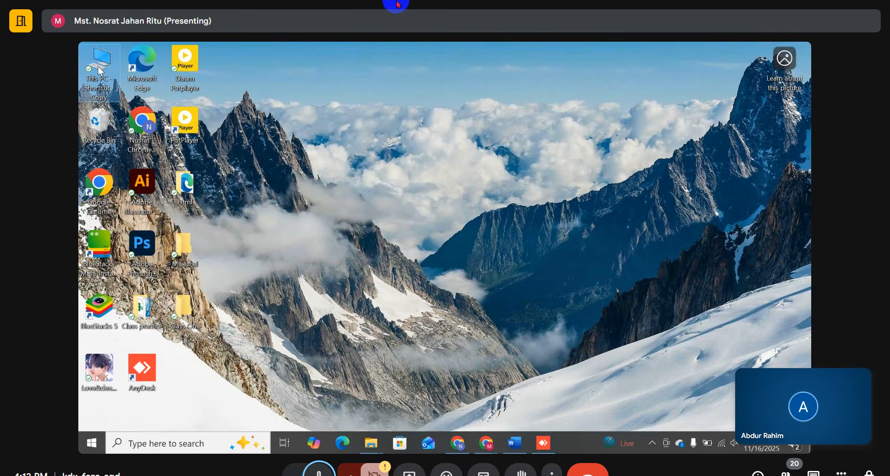
# Step: Open the "pinterest gig" folder on Local Disk (E:) from This PC
pyautogui.doubleClick(103, 70)
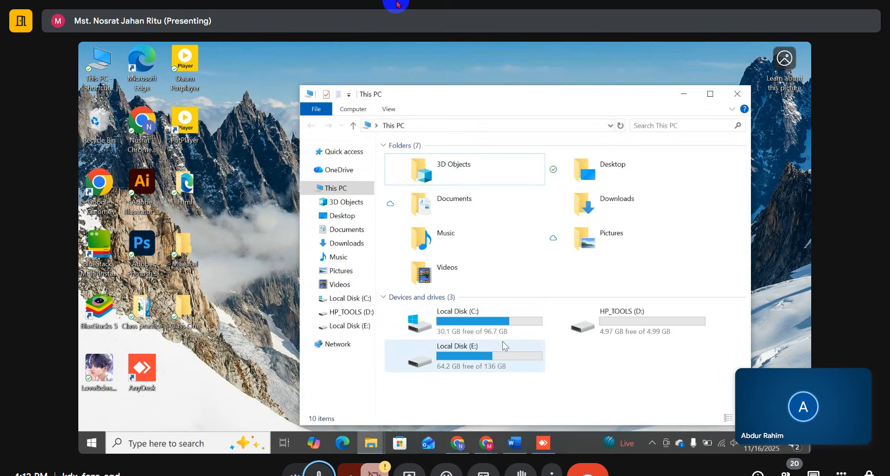
pyautogui.doubleClick(446, 359)
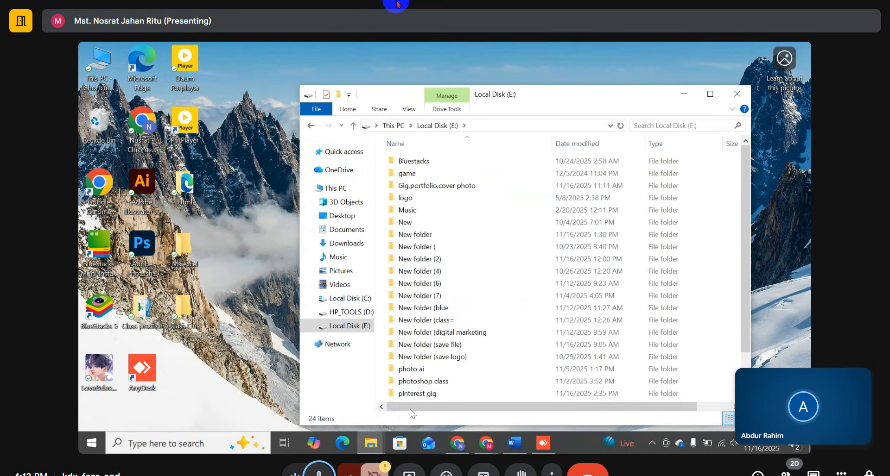
pyautogui.doubleClick(418, 395)
# Step: Paste "do pinterest marketing with pins and boards SEO and management" as the new name of the video with the dark chart thumbnail
pyautogui.click(410, 213)
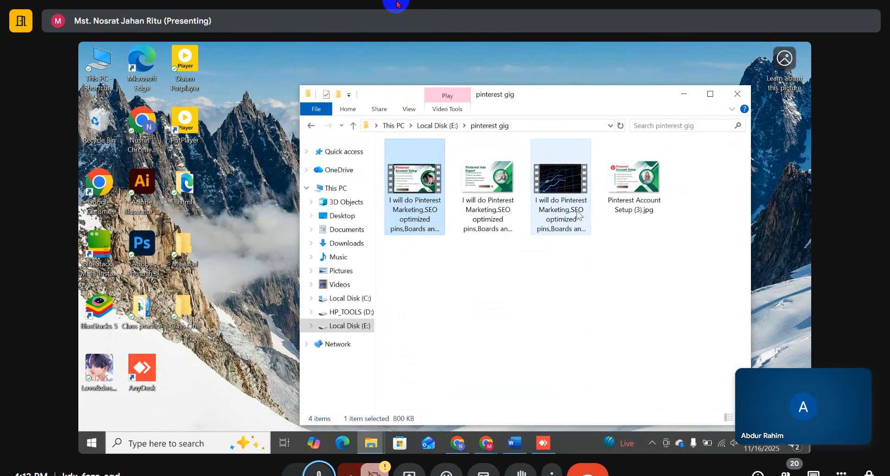
pyautogui.click(577, 213)
pyautogui.click(410, 197)
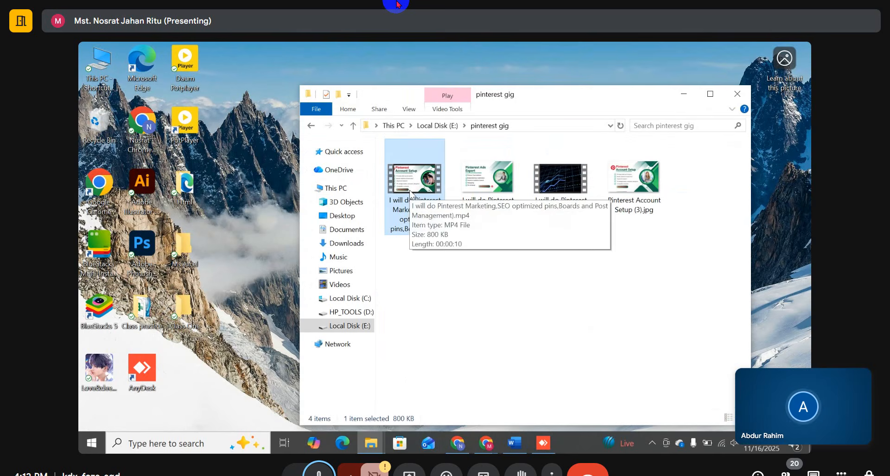
pyautogui.click(571, 198)
pyautogui.click(558, 216)
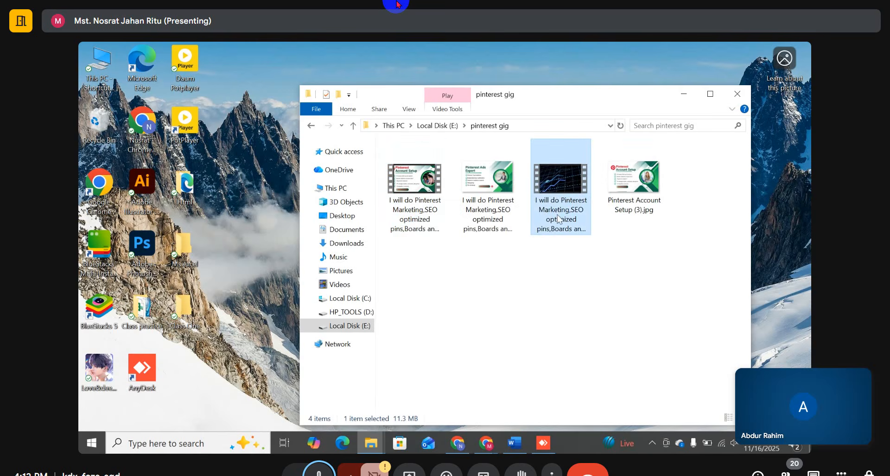
pyautogui.hotkey('ctrl', 'v')
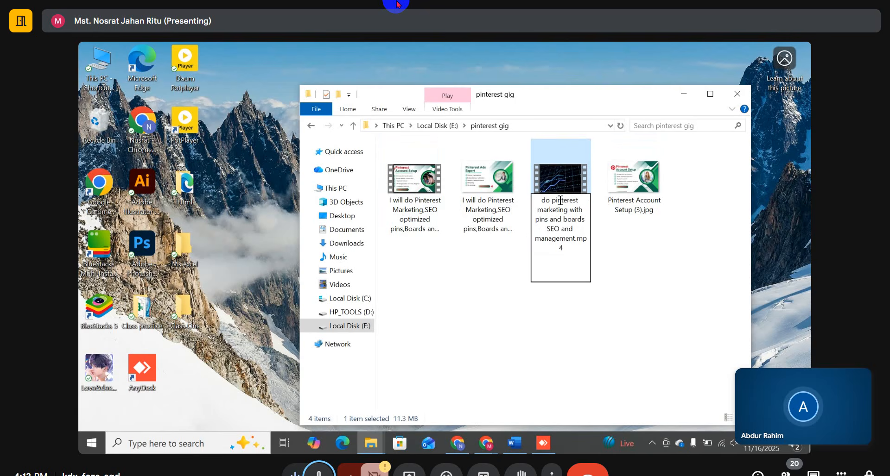
# Step: Replace the spaces in the first part of the video's name with hyphens, giving "do-pinterest-marketing-with-pins-and-" before the word boards
pyautogui.press('BackSpace')
pyautogui.write('-')
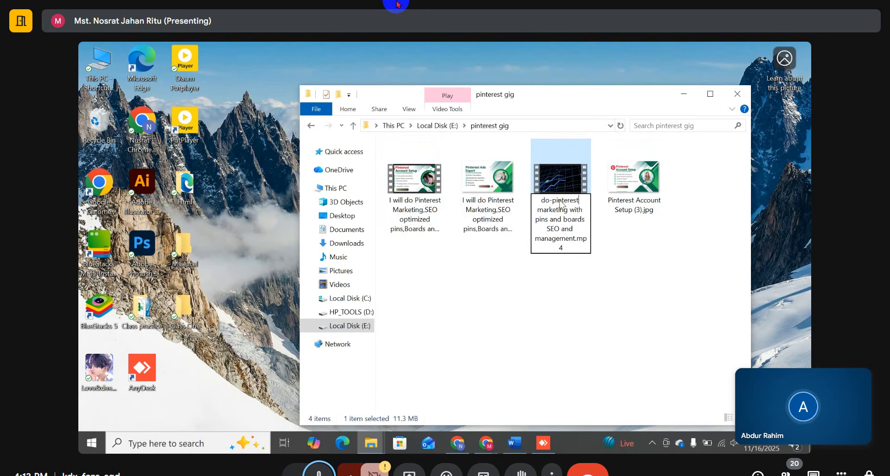
pyautogui.press('Delete')
pyautogui.write('-')
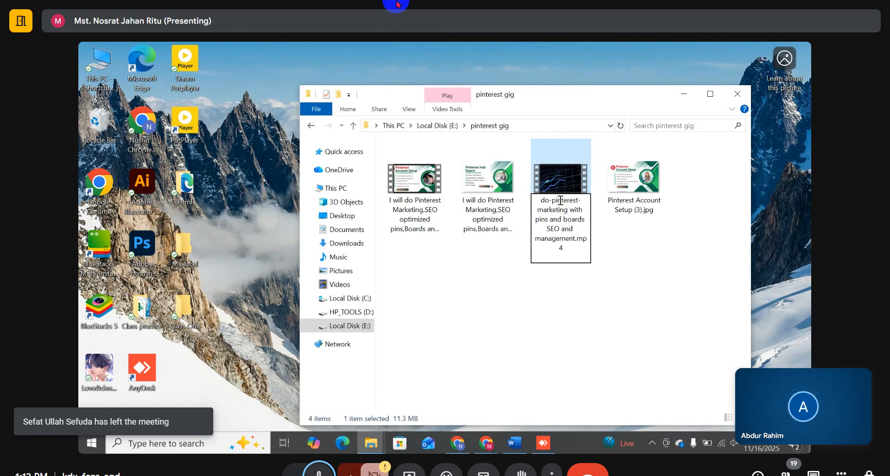
pyautogui.press('BackSpace')
pyautogui.write('-')
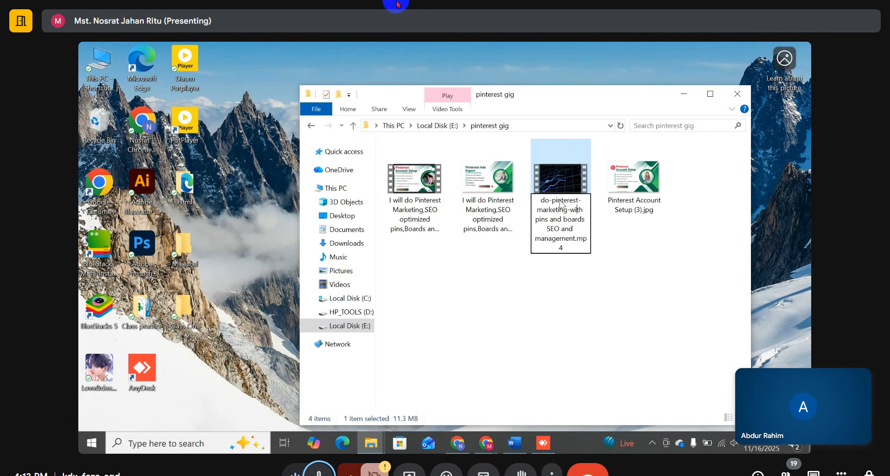
pyautogui.press('Delete')
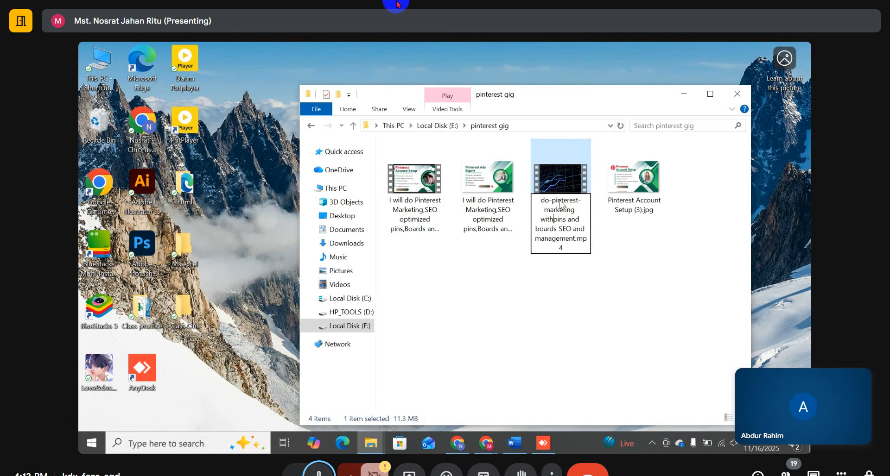
pyautogui.write('-')
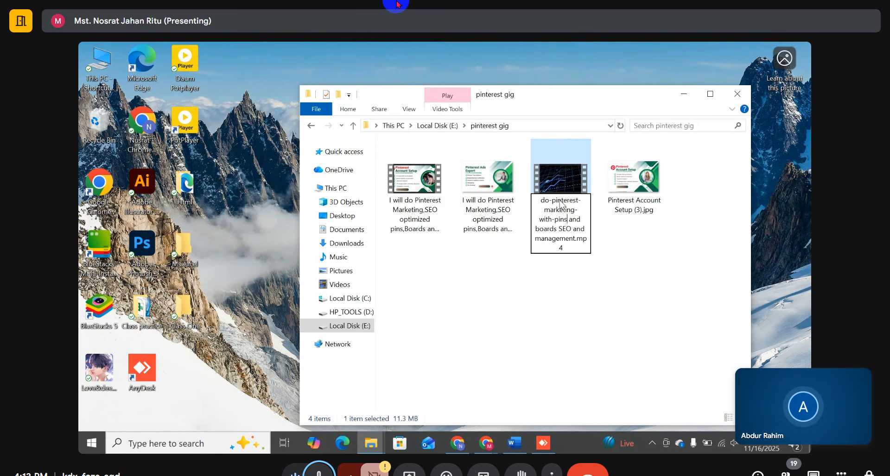
pyautogui.press('BackSpace')
pyautogui.write('-')
pyautogui.press('Right')
pyautogui.press('Right')
pyautogui.press('Right')
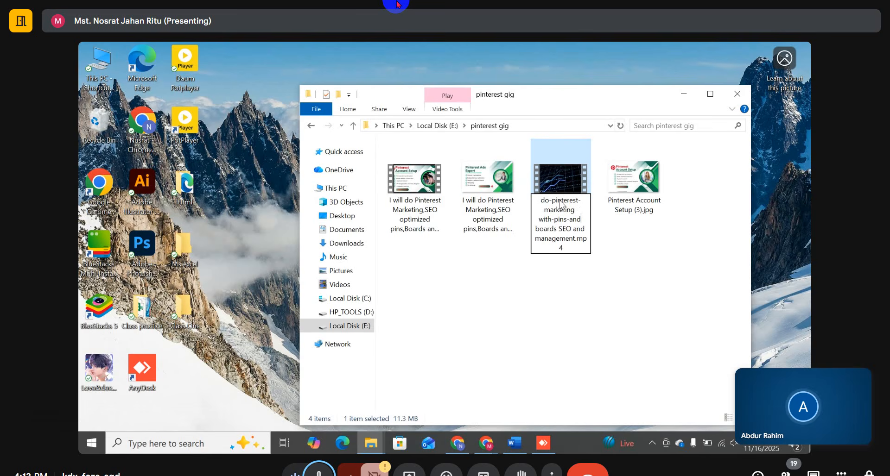
pyautogui.press('Right')
pyautogui.press('BackSpace')
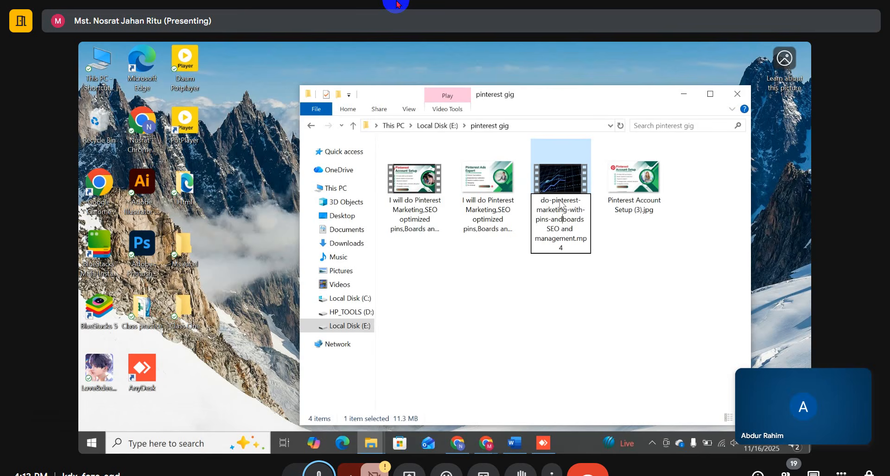
pyautogui.write('-')
# Step: Shorten "boards" to "board" and hyphenate the rest, naming the video "do-pinterest-marketing-with-pins-and-board- SEO-and-management.mp4"
pyautogui.press('Right')
pyautogui.press('Right')
pyautogui.press('Right')
pyautogui.press('Right')
pyautogui.press('Right')
pyautogui.press('Right')
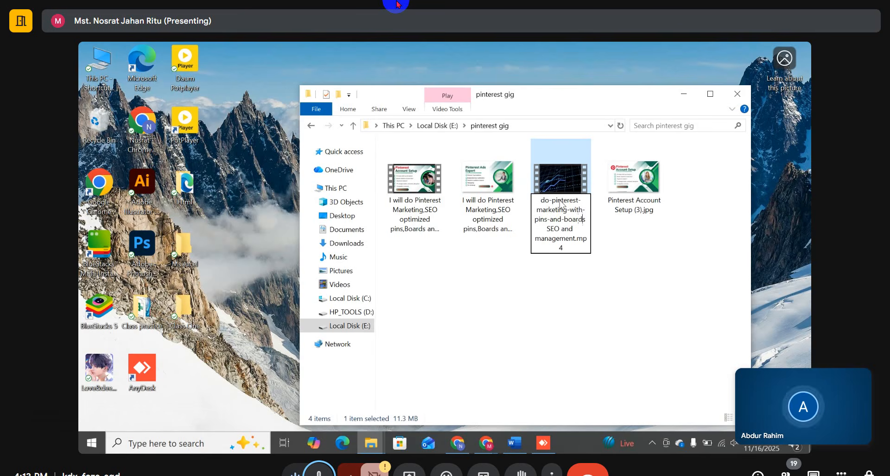
pyautogui.press('BackSpace')
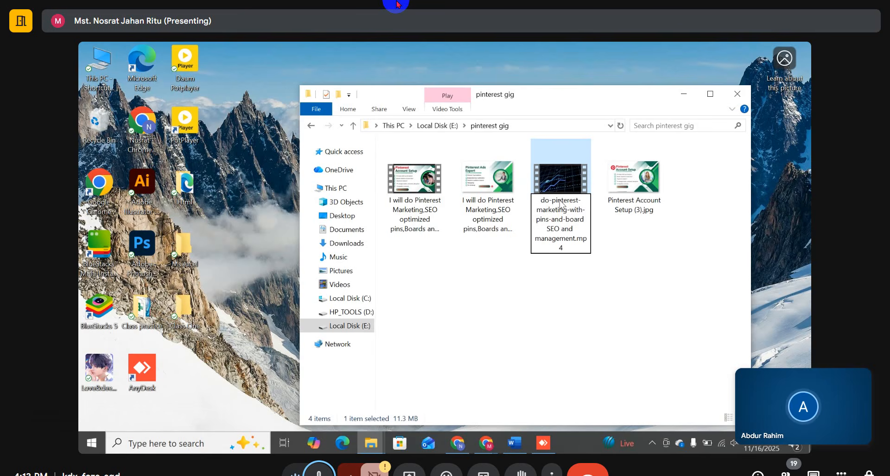
pyautogui.write('-')
pyautogui.press('Right')
pyautogui.press('Right')
pyautogui.press('Right')
pyautogui.press('Right')
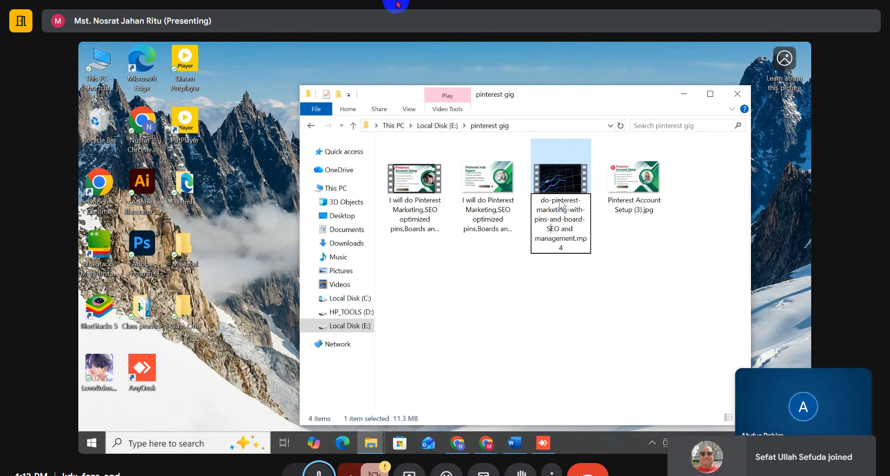
pyautogui.press('BackSpace')
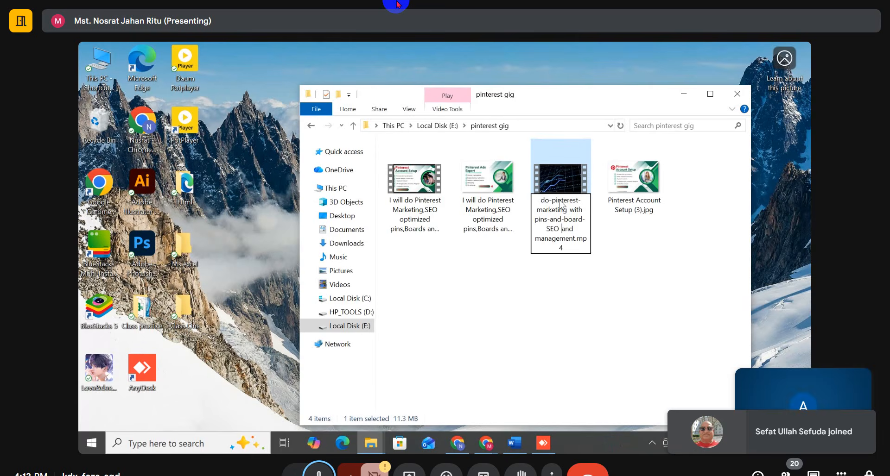
pyautogui.write('-')
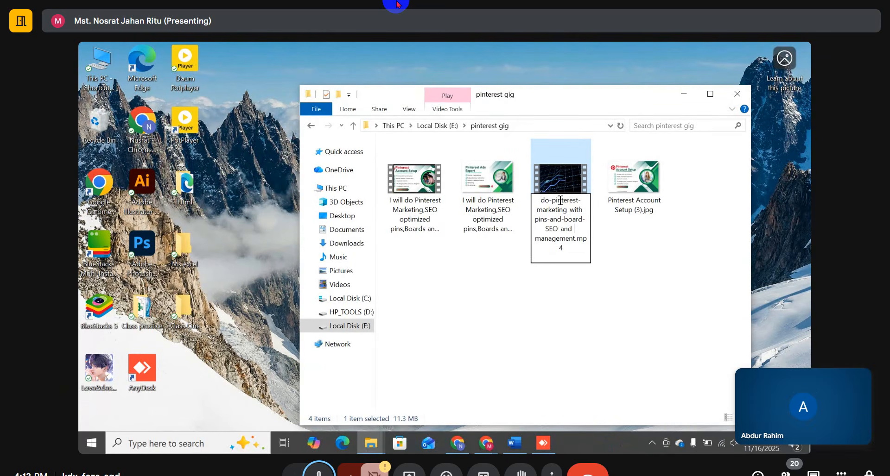
pyautogui.press('BackSpace')
pyautogui.press('Delete')
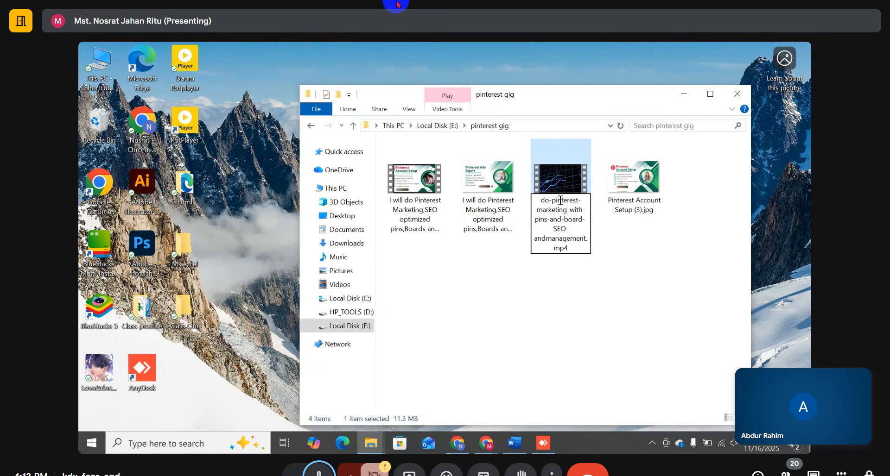
pyautogui.write('-')
pyautogui.click(677, 273)
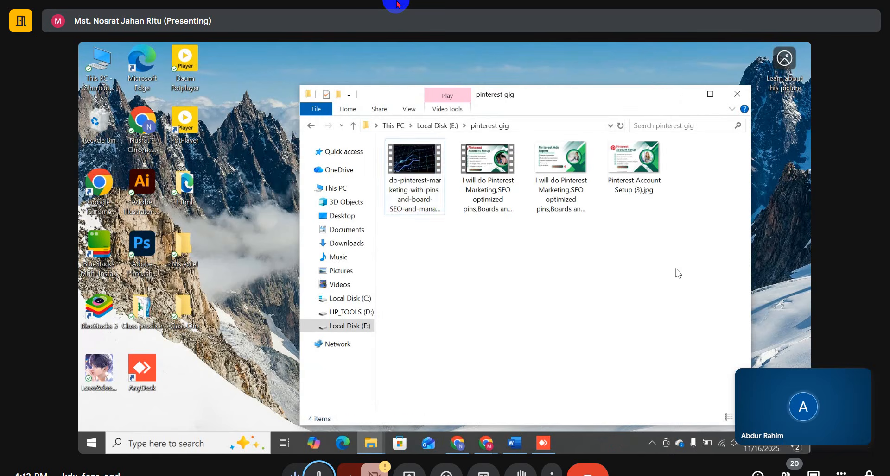
# Step: Open the detailed metadata in the renamed video's properties and move the dialog clear of the file thumbnails
pyautogui.click(424, 199)
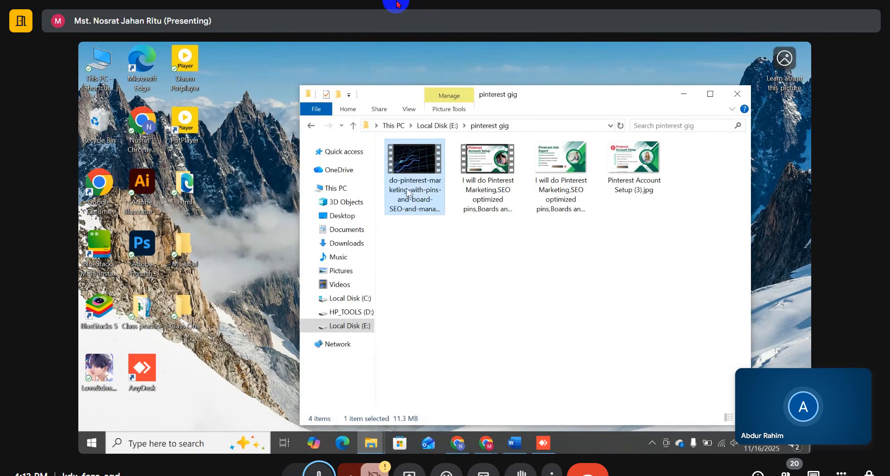
pyautogui.rightClick(413, 191)
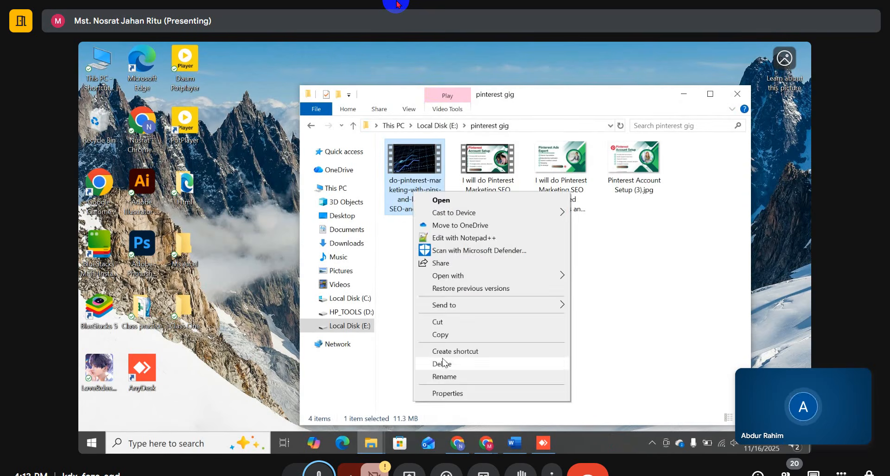
pyautogui.click(446, 394)
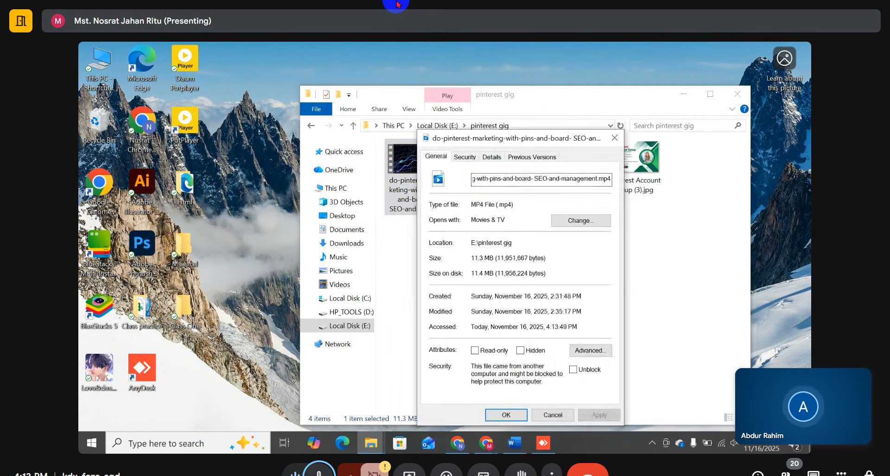
pyautogui.moveTo(564, 79); pyautogui.dragTo(730, 80)
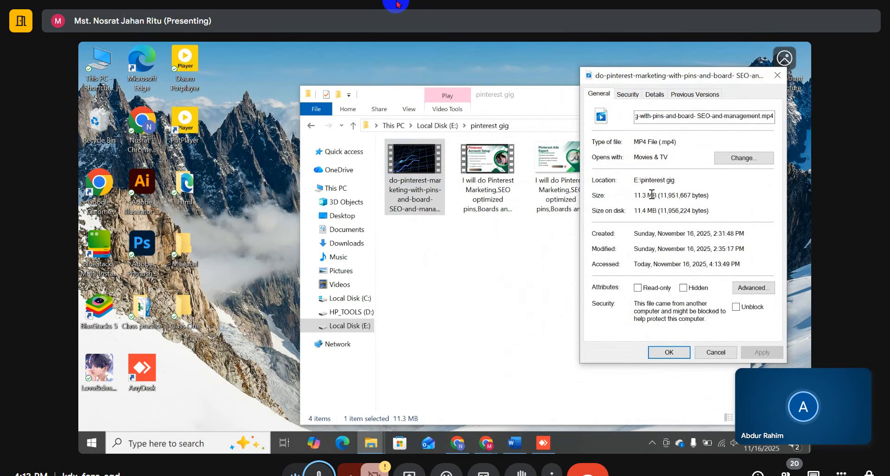
pyautogui.click(654, 95)
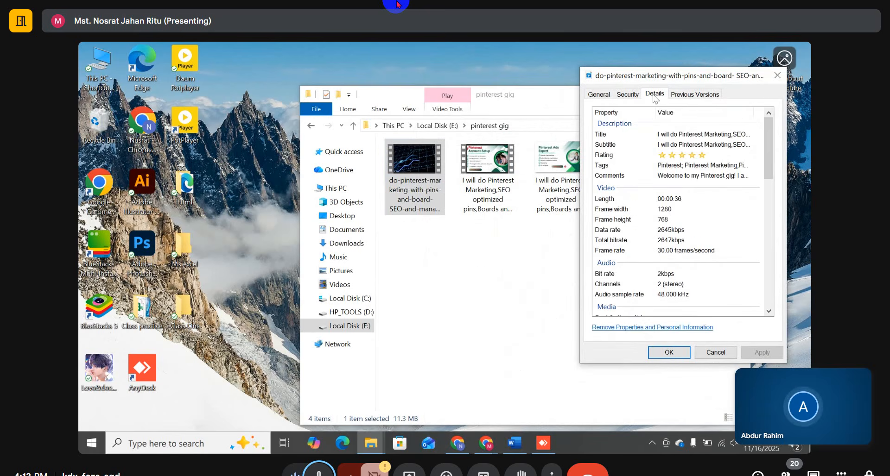
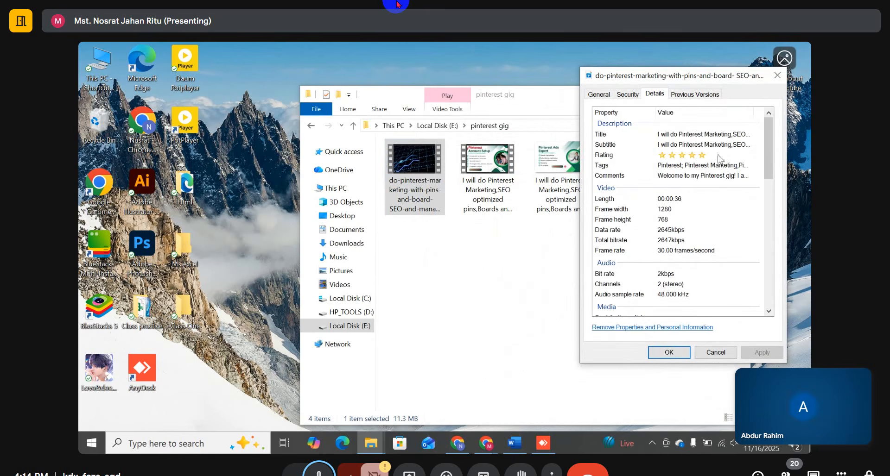
# Step: Remove all removable properties and personal information from the renamed video file itself, without creating a copy
pyautogui.click(669, 328)
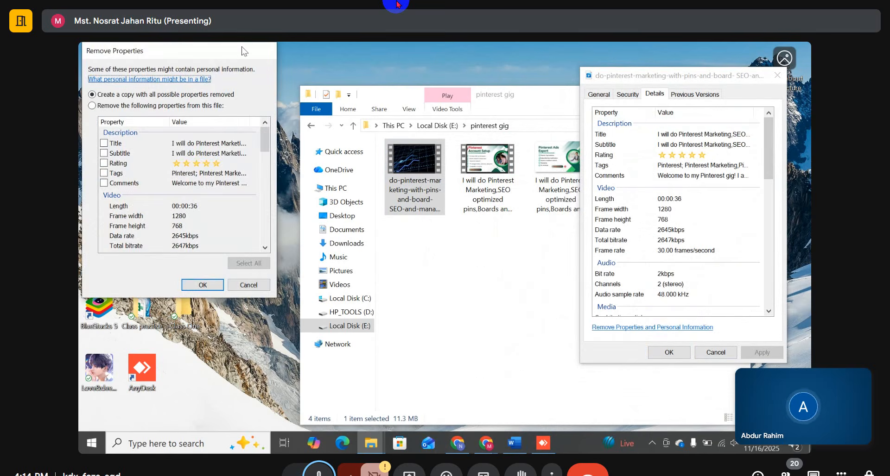
pyautogui.click(92, 106)
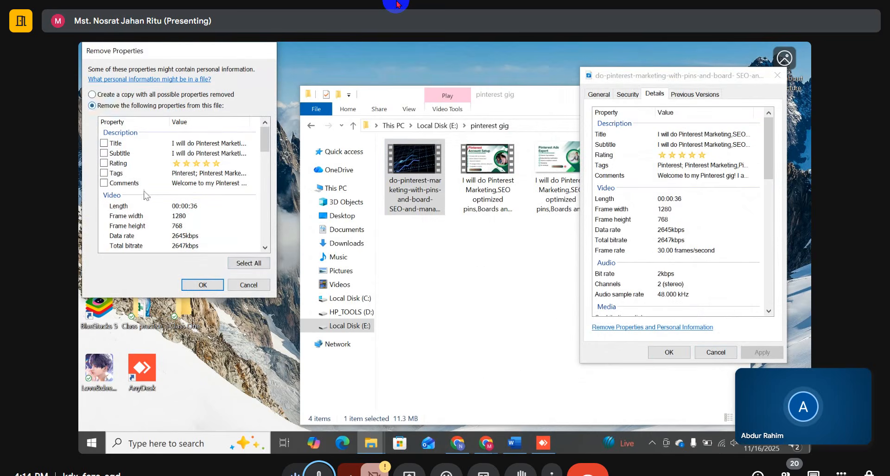
pyautogui.click(242, 262)
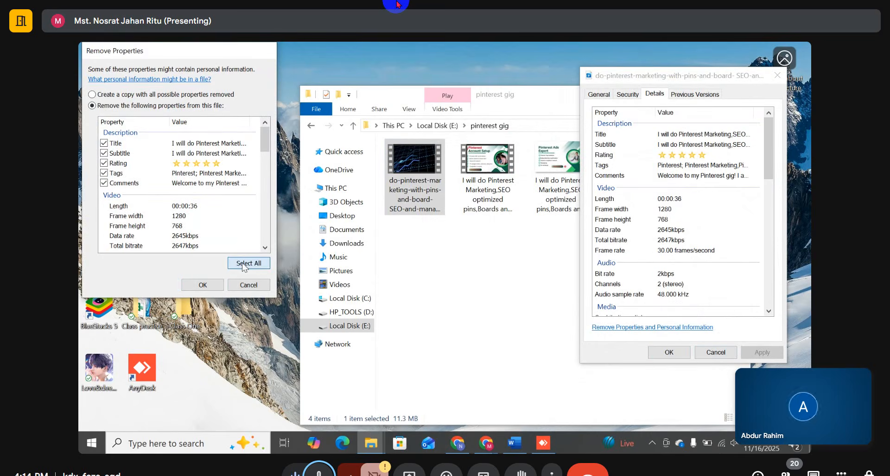
pyautogui.click(199, 289)
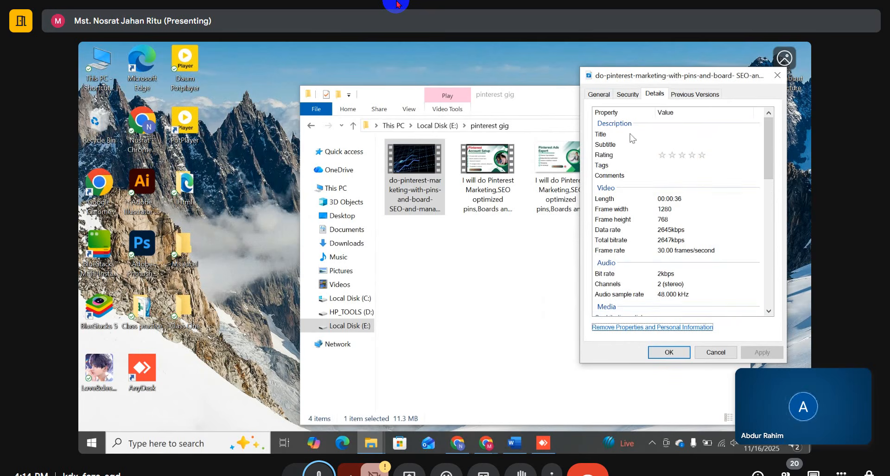
# Step: Copy the video's full file name and paste it into both the Title and Subtitle metadata
pyautogui.click(598, 95)
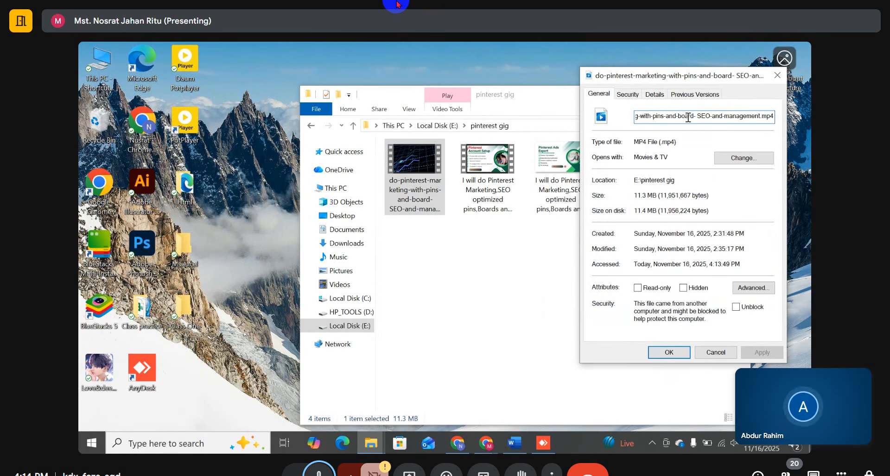
pyautogui.hotkey('ctrl', 'a')
pyautogui.hotkey('ctrl', 'c')
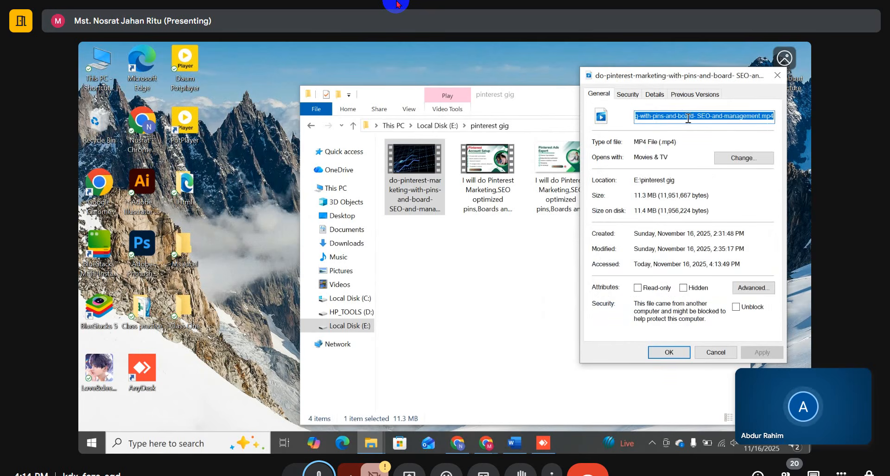
pyautogui.click(681, 95)
pyautogui.click(648, 98)
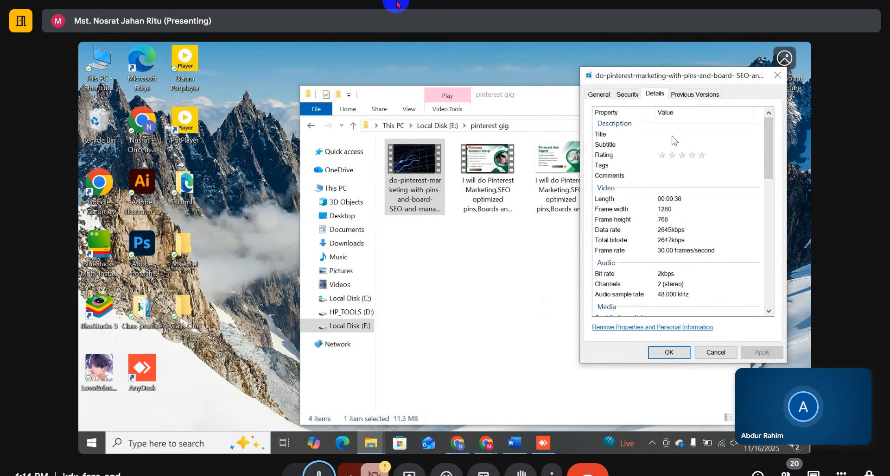
pyautogui.click(671, 135)
pyautogui.hotkey('ctrl', 'v')
pyautogui.click(667, 145)
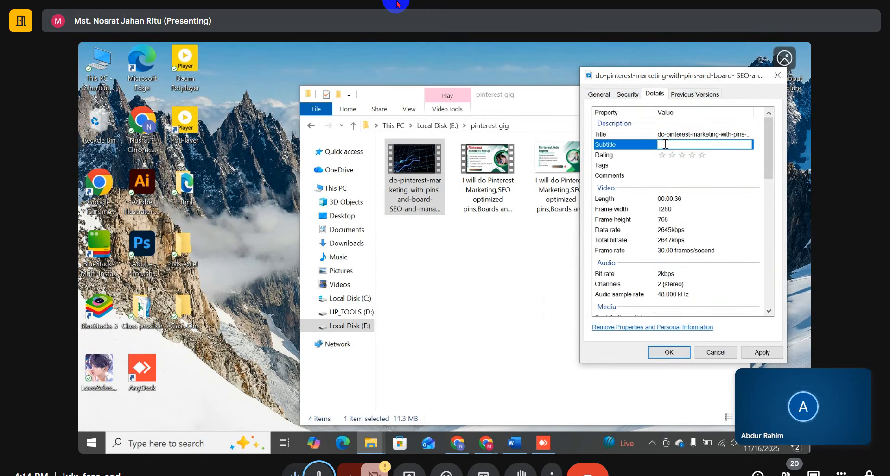
pyautogui.hotkey('ctrl', 'v')
# Step: Rate the video five stars, paste the copied file name as its tag, and save the properties
pyautogui.click(666, 156)
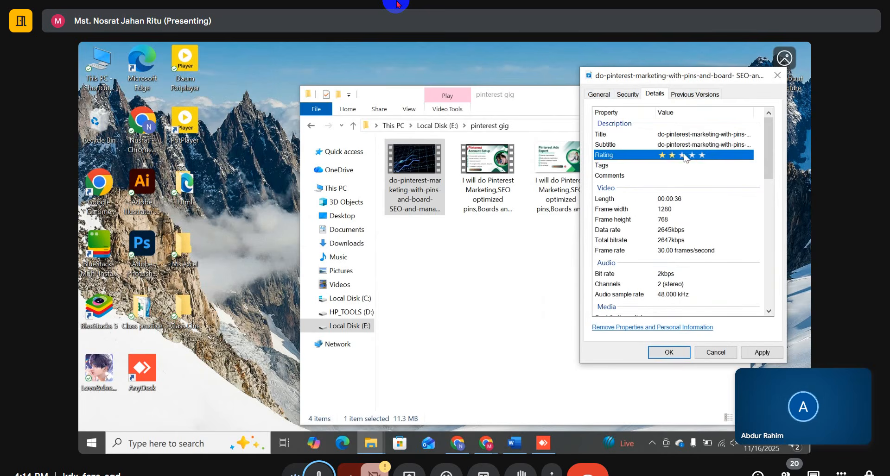
pyautogui.click(670, 166)
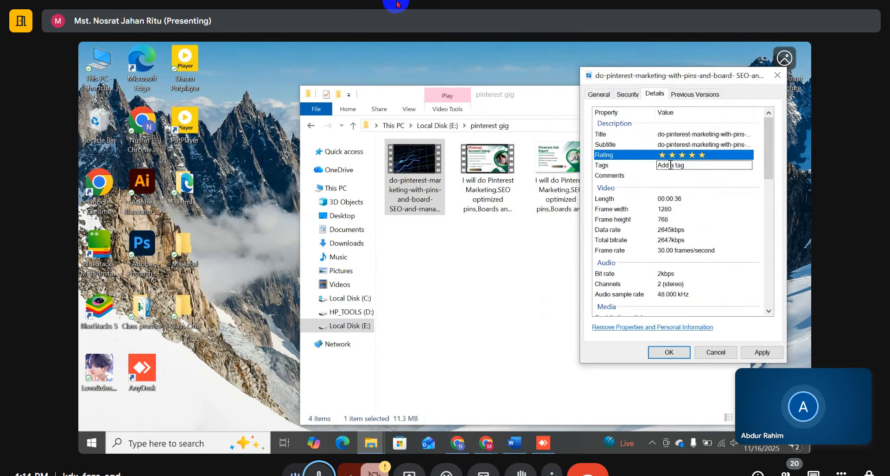
pyautogui.hotkey('ctrl', 'v')
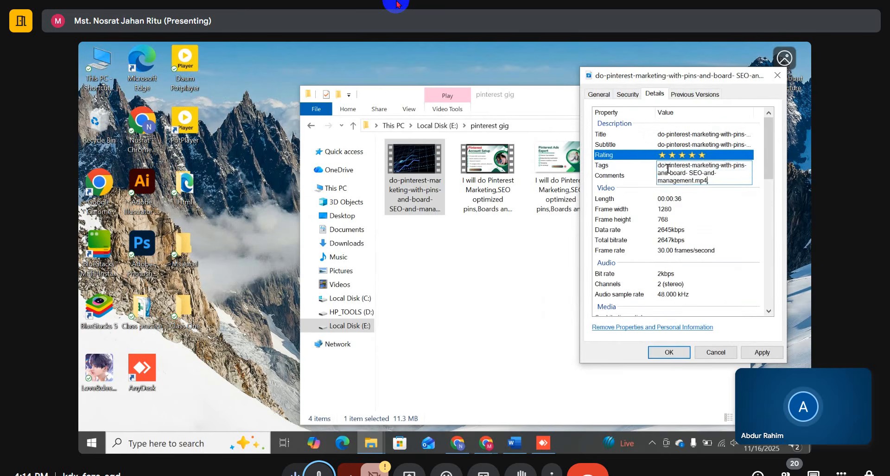
pyautogui.click(675, 176)
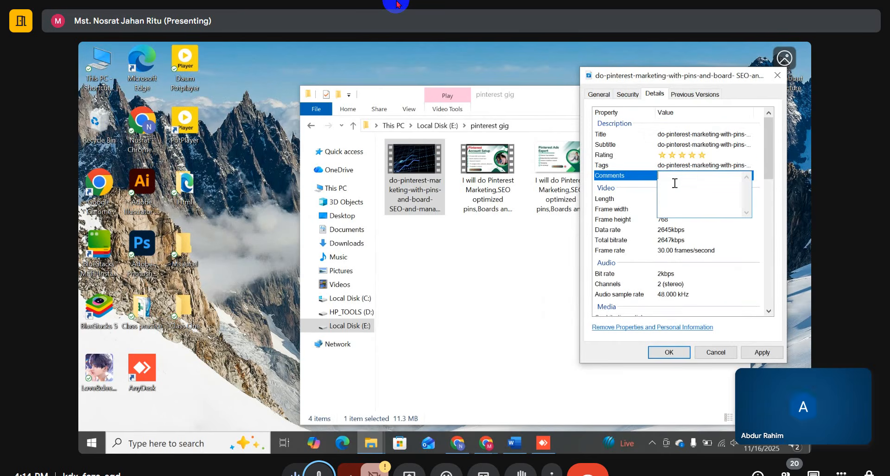
pyautogui.click(668, 353)
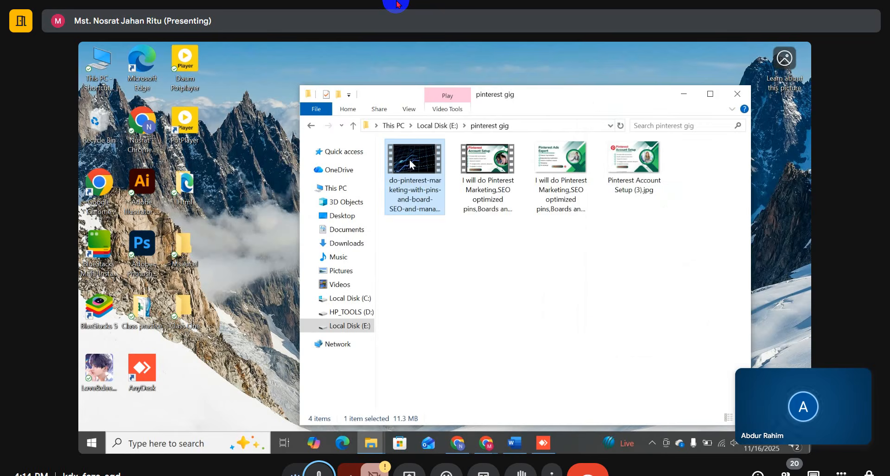
# Step: Reopen the video's detailed properties beside the folder window and open the Comments value for editing
pyautogui.rightClick(412, 192)
pyautogui.click(445, 392)
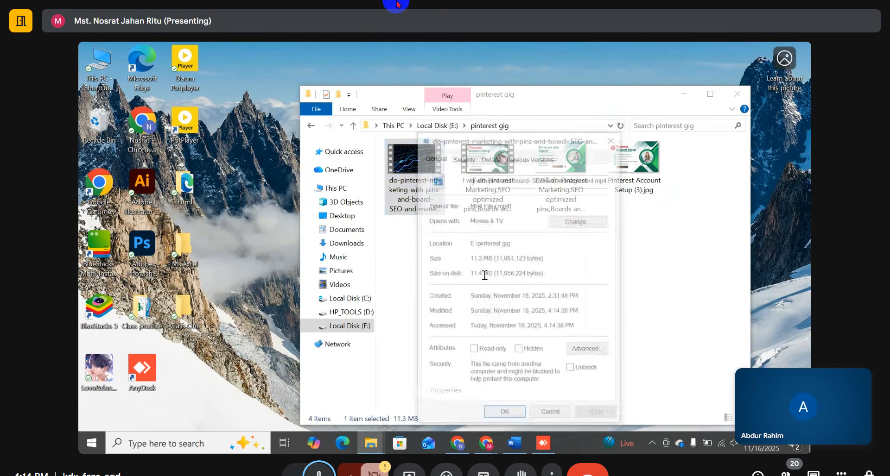
pyautogui.click(490, 157)
pyautogui.click(613, 138)
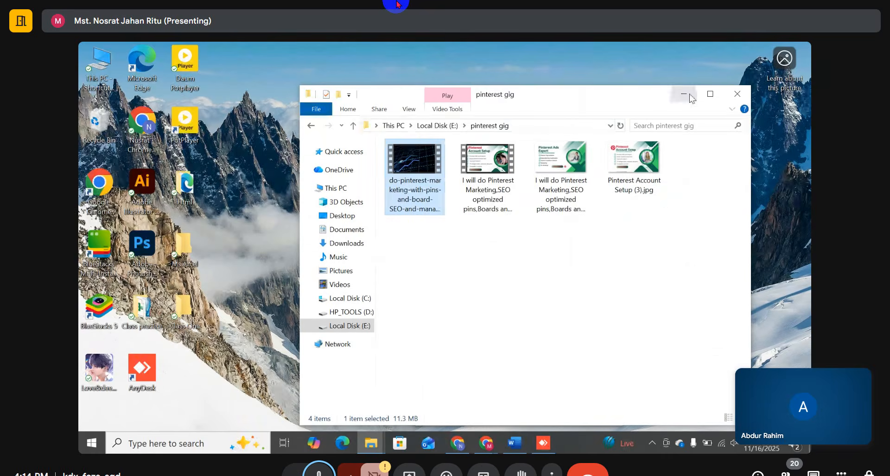
pyautogui.moveTo(589, 98); pyautogui.dragTo(301, 87)
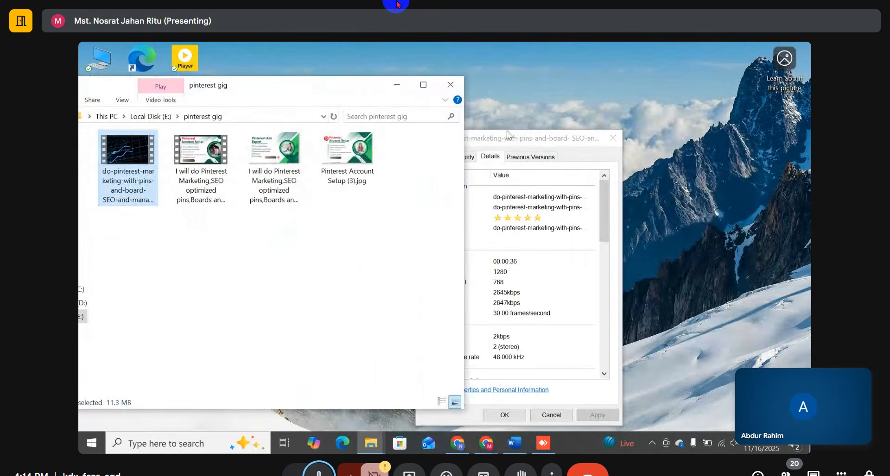
pyautogui.moveTo(528, 142); pyautogui.dragTo(637, 74)
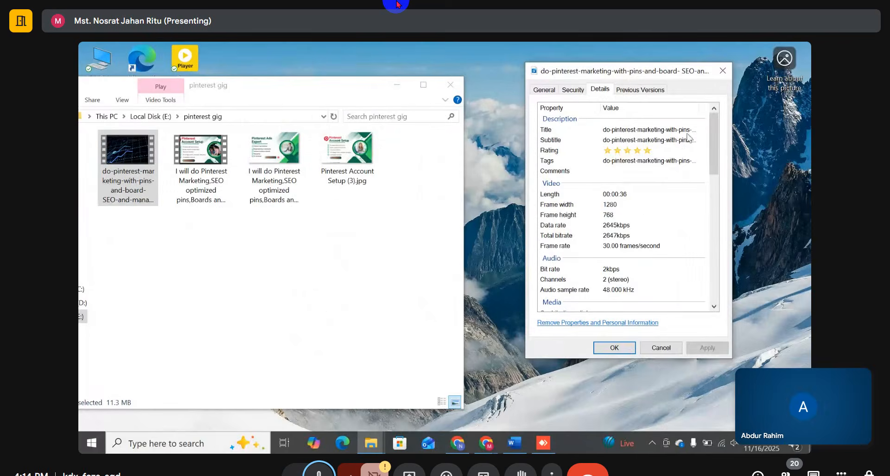
pyautogui.click(654, 171)
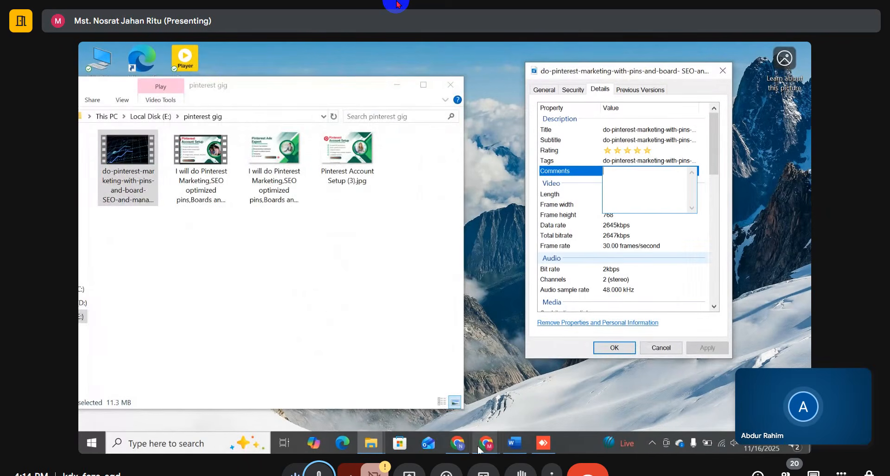
pyautogui.click(268, 78)
pyautogui.moveTo(266, 82); pyautogui.dragTo(298, 74)
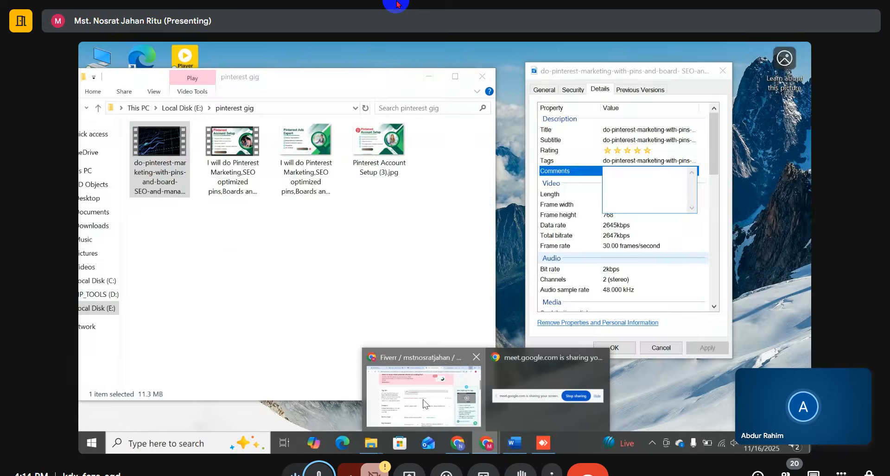
# Step: Switch to the Fiverr gig editor in Chrome and copy the entire gig description from Description & FAQ
pyautogui.click(423, 400)
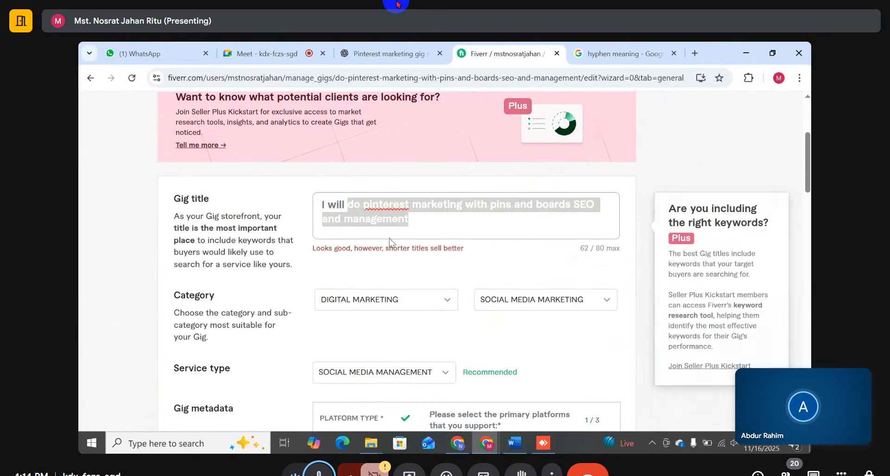
pyautogui.scroll(4, 354, 226)
pyautogui.click(356, 159)
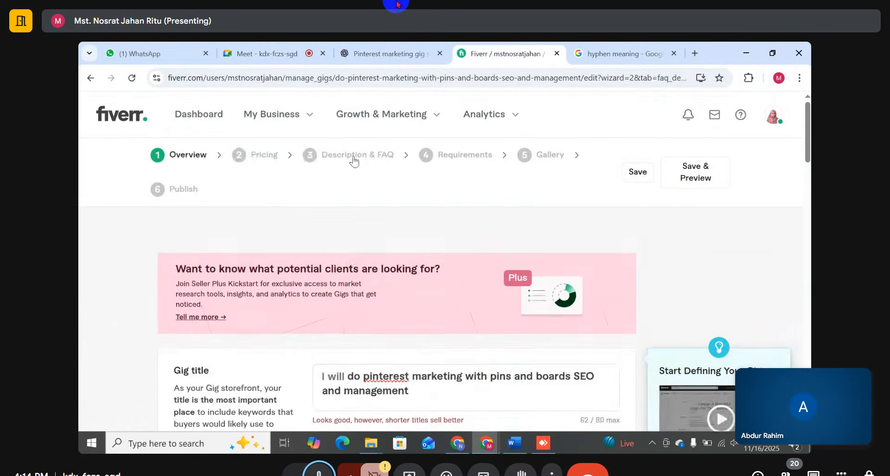
pyautogui.scroll(-4, 357, 231)
pyautogui.click(359, 311)
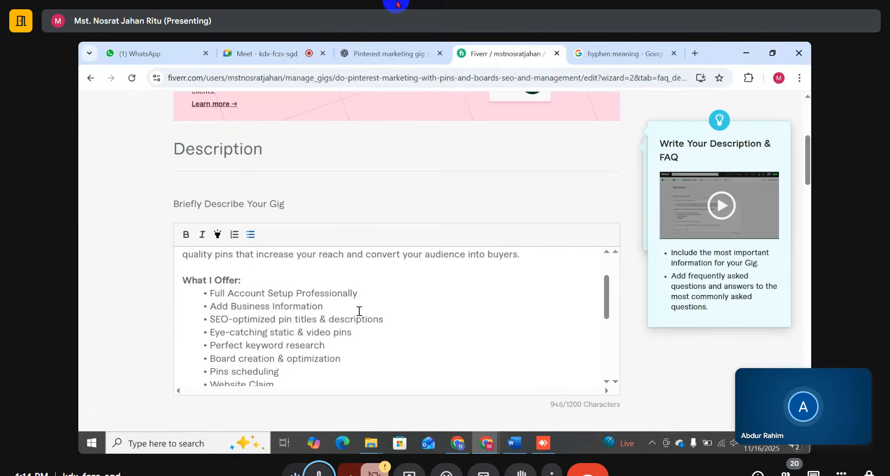
pyautogui.hotkey('ctrl', 'a')
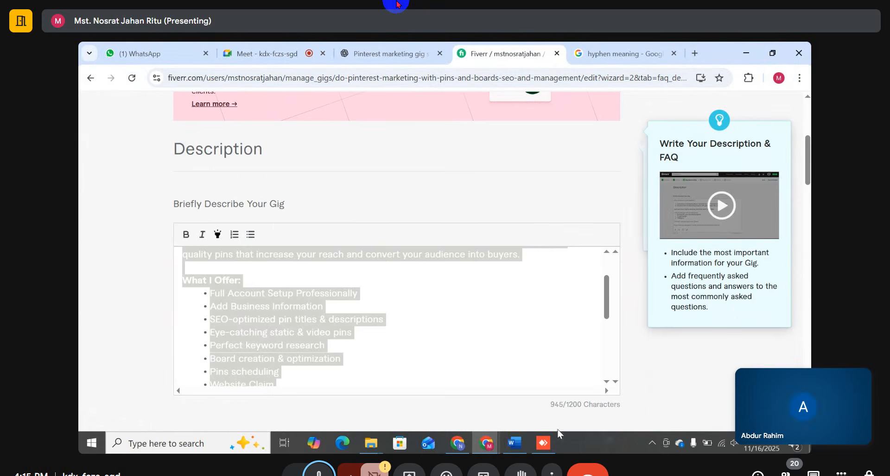
# Step: Return to the video's properties, paste the gig description into Comments, and save the metadata
pyautogui.click(747, 57)
pyautogui.click(620, 187)
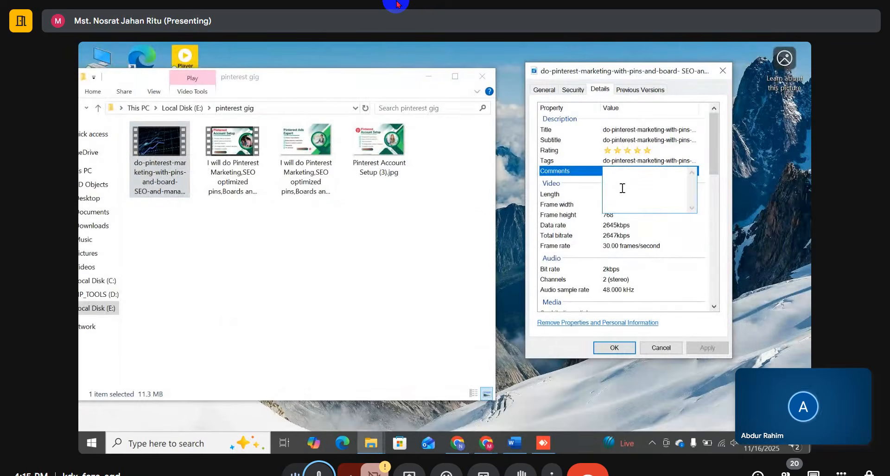
pyautogui.hotkey('ctrl', 'v')
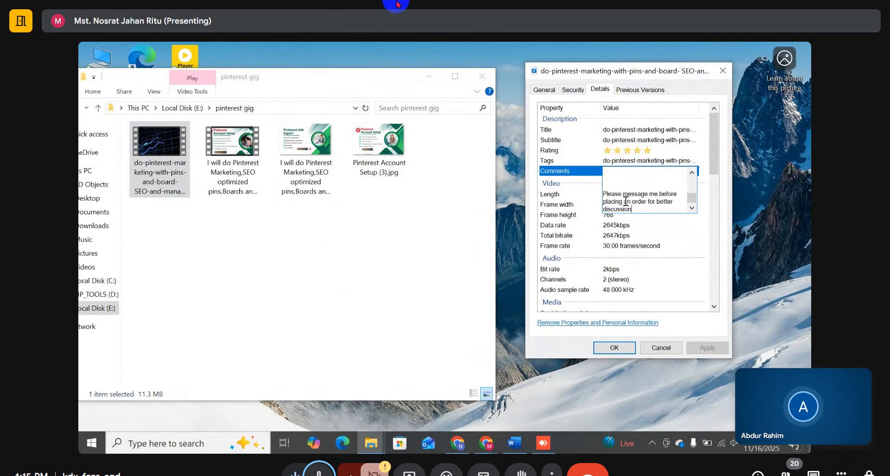
pyautogui.click(614, 348)
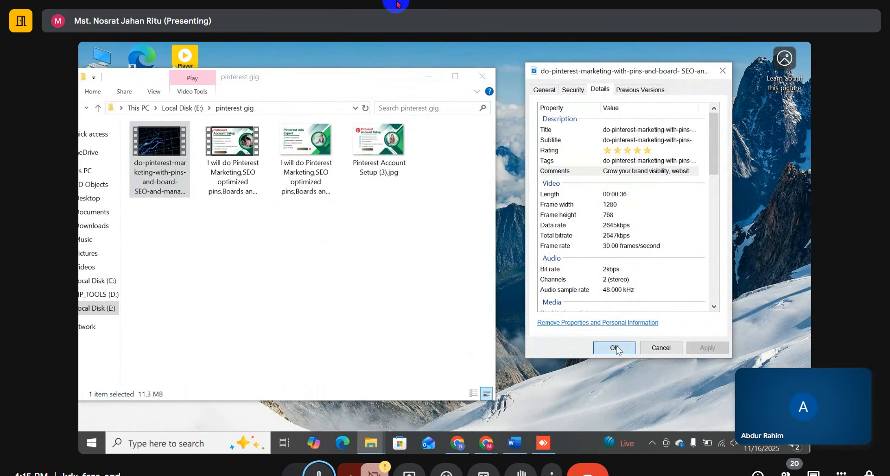
# Step: Reopen the video's detailed metadata and move the properties dialog clear of the folder window
pyautogui.rightClick(160, 157)
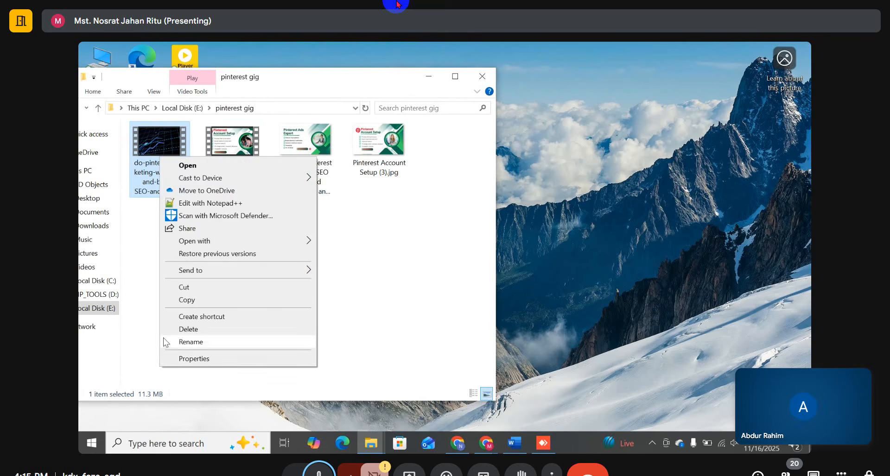
pyautogui.click(201, 364)
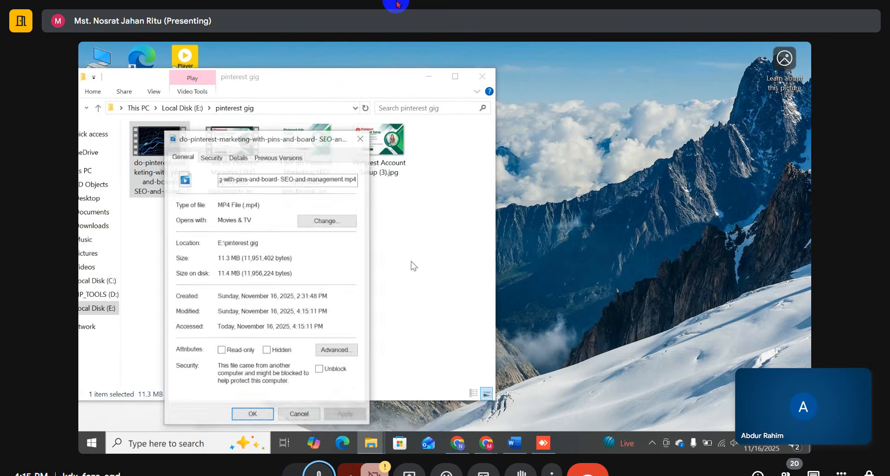
pyautogui.click(239, 157)
pyautogui.moveTo(267, 145); pyautogui.dragTo(624, 99)
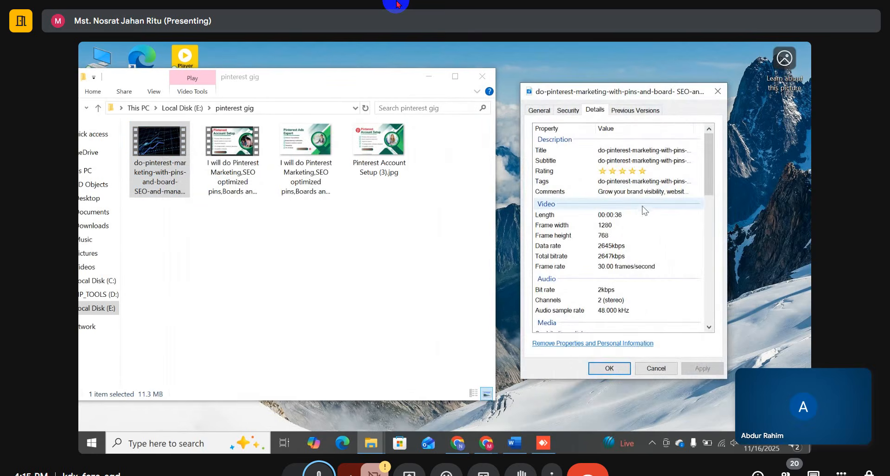
# Step: Add the tags pinterest, pinterest marketing and pinterest management to the video's existing Tags value
pyautogui.click(643, 182)
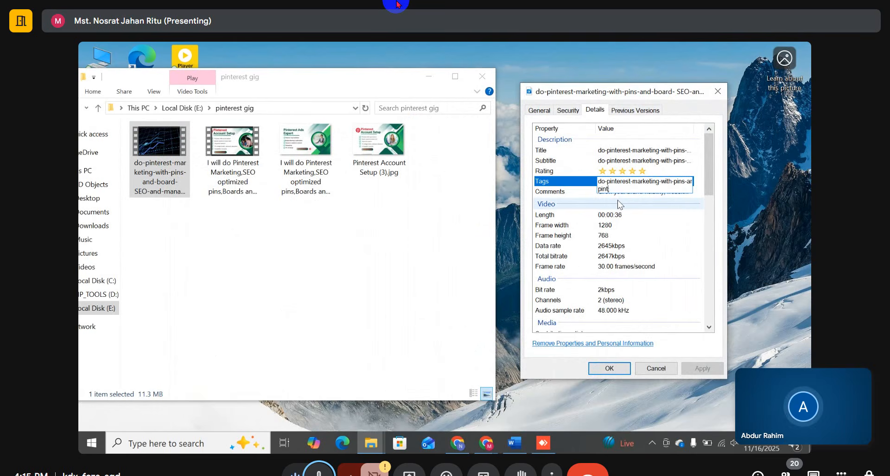
pyautogui.write('pinterest;')
pyautogui.press('BackSpace')
pyautogui.write('pinte')
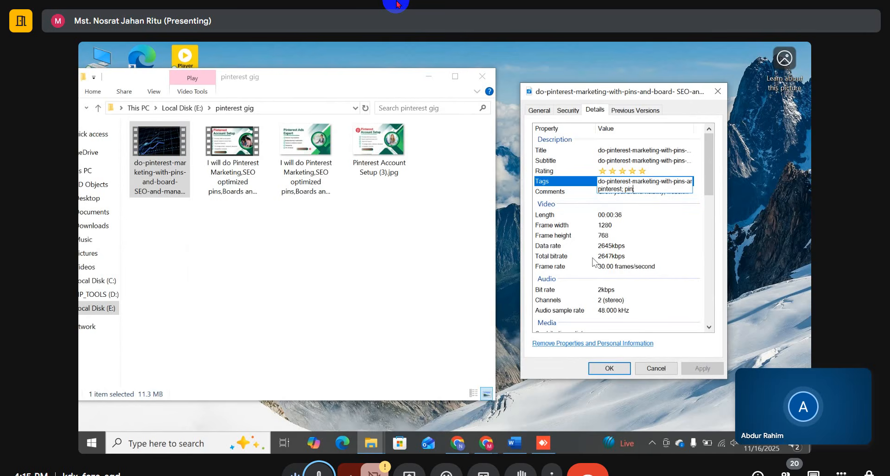
pyautogui.write('rest marketing; ')
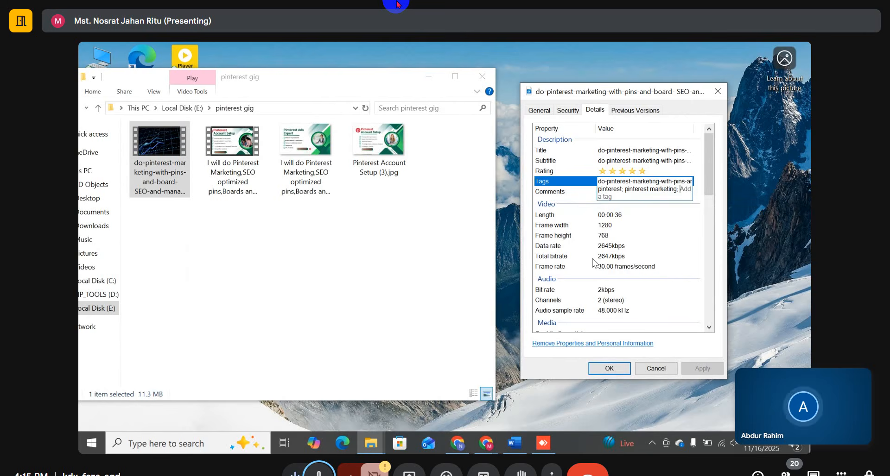
pyautogui.write('pinterest;')
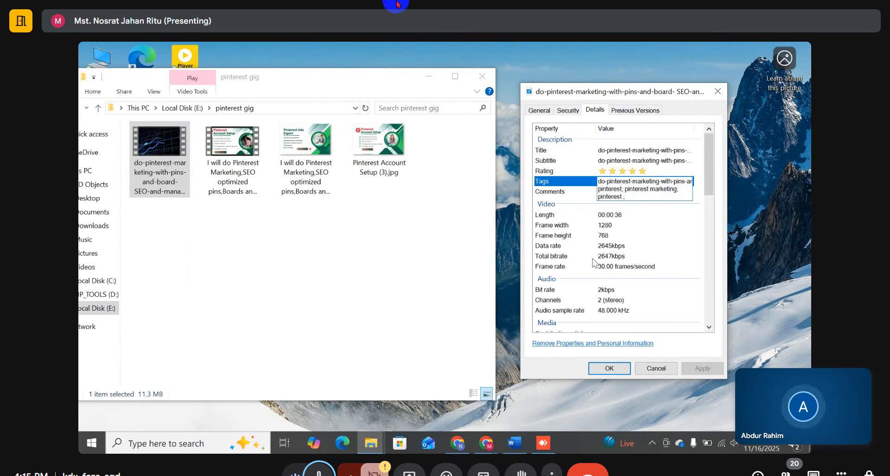
pyautogui.press('BackSpace')
pyautogui.write('mange')
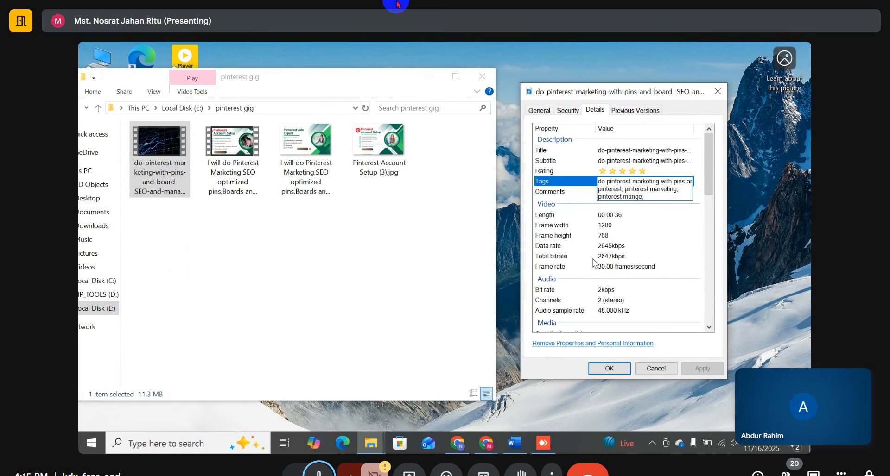
pyautogui.write('ement; pinte;rest pi')
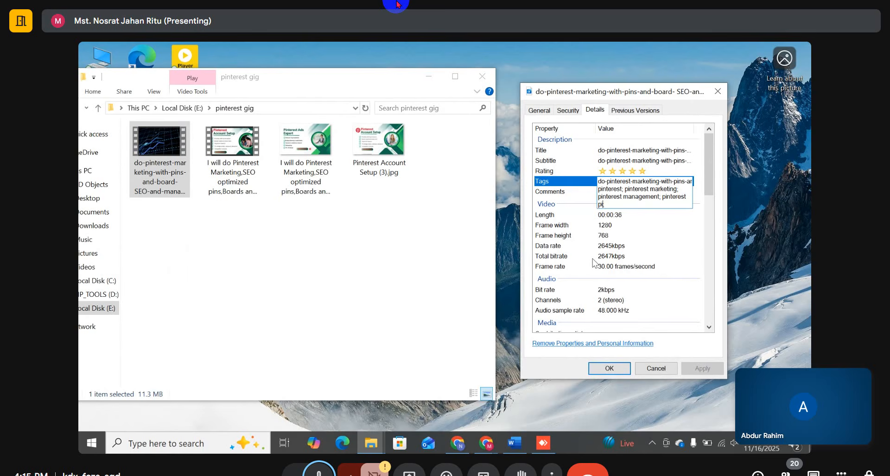
# Step: Extend the video's tags with pinterest pin and pinterest ads
pyautogui.write('s;')
pyautogui.press('BackSpace')
pyautogui.press('BackSpace')
pyautogui.write('n;')
pyautogui.write('pinterest ads;')
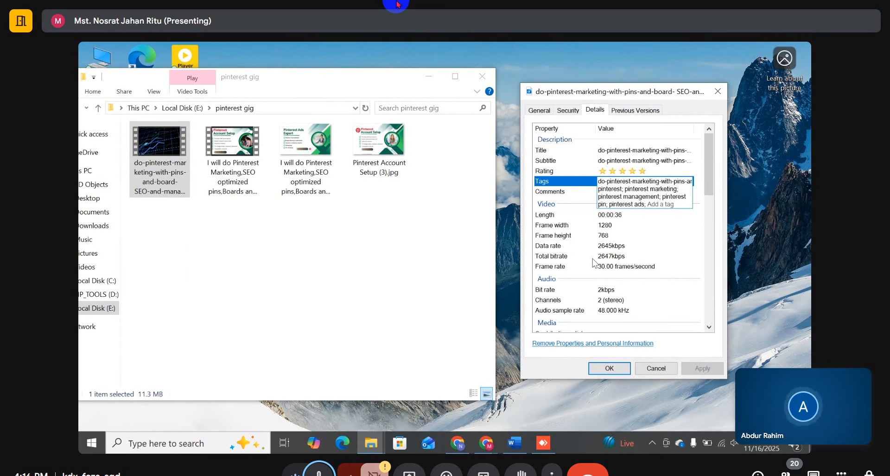
# Step: Append the tags pins, boards and rich pin to the video and save its metadata
pyautogui.write('pin')
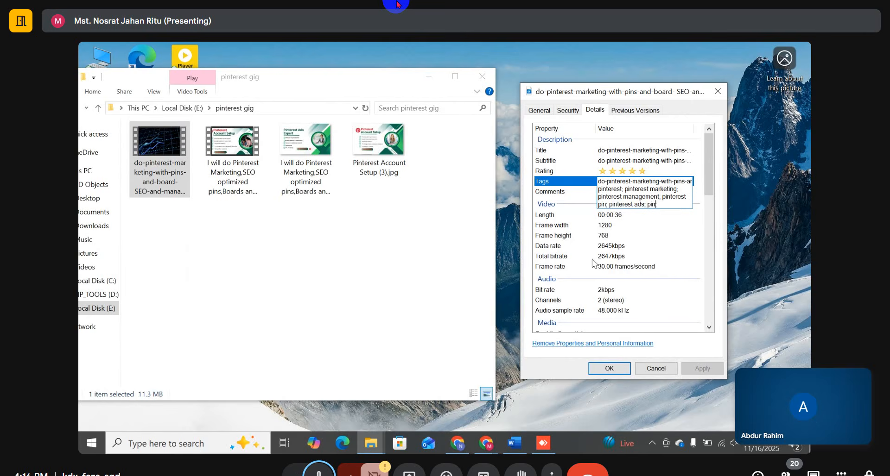
pyautogui.write('s;')
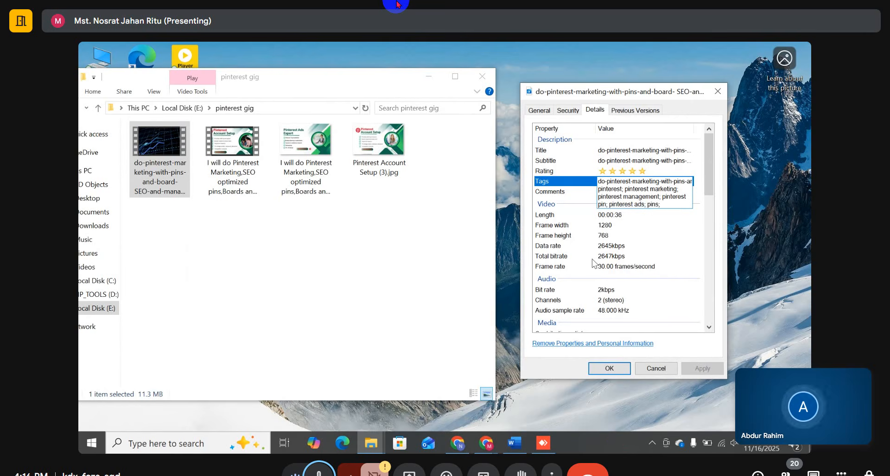
pyautogui.write(' boar')
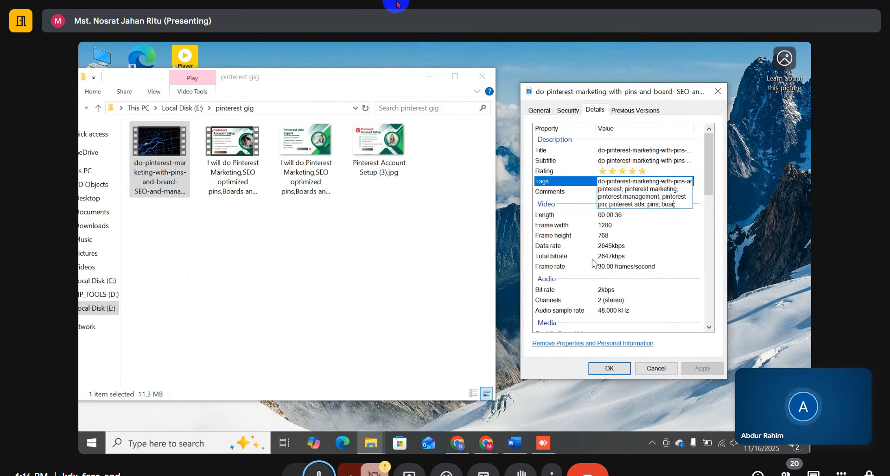
pyautogui.write('de')
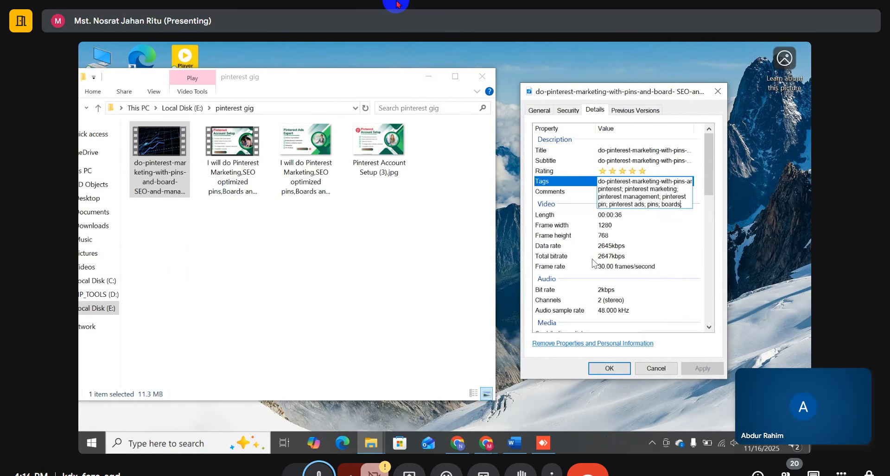
pyautogui.write(';')
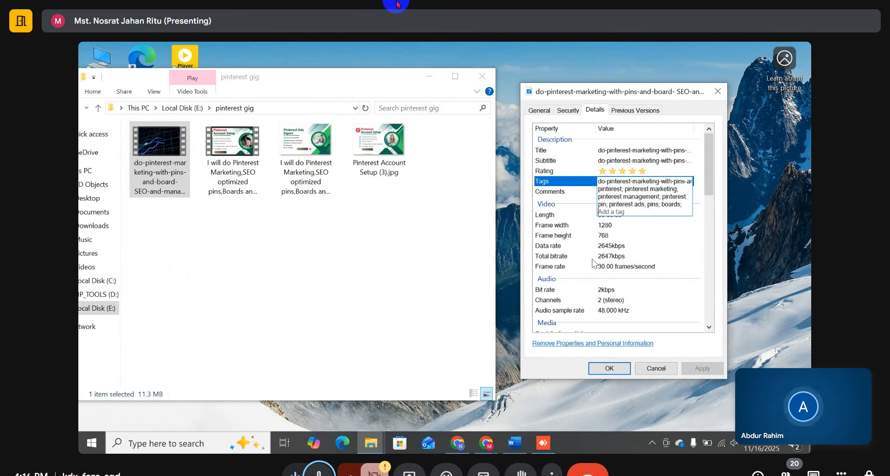
pyautogui.write('rich')
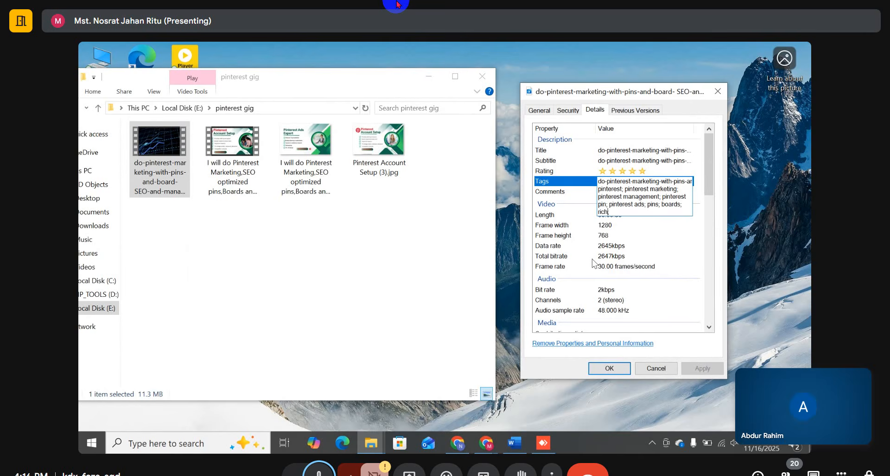
pyautogui.write('pin;')
pyautogui.press('BackSpace')
pyautogui.press('Right')
pyautogui.click(616, 367)
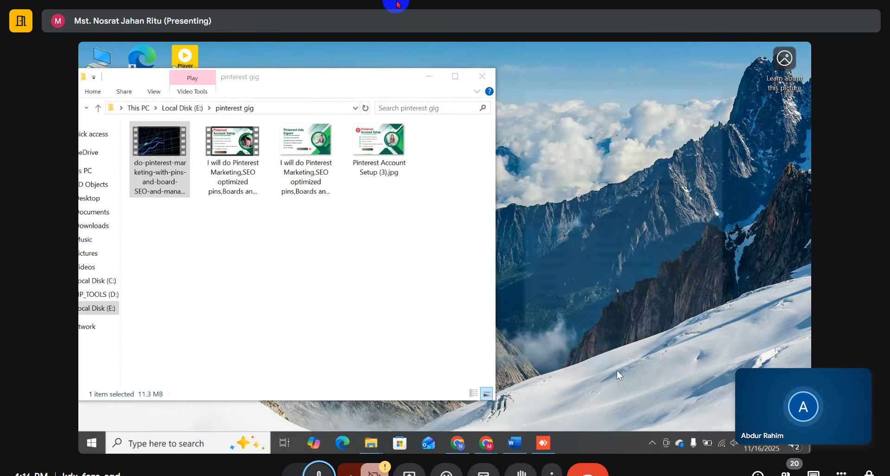
# Step: Reopen the renamed video's properties and place the dialog beside the folder's files
pyautogui.rightClick(181, 174)
pyautogui.click(216, 371)
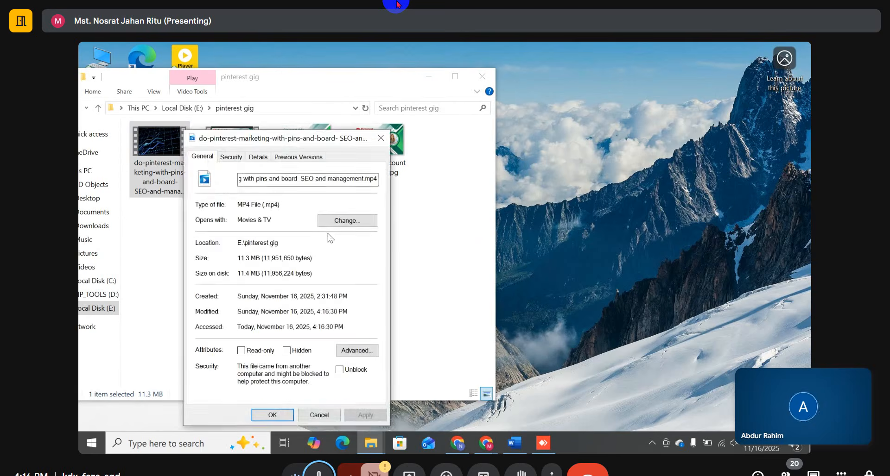
pyautogui.moveTo(304, 141); pyautogui.dragTo(614, 87)
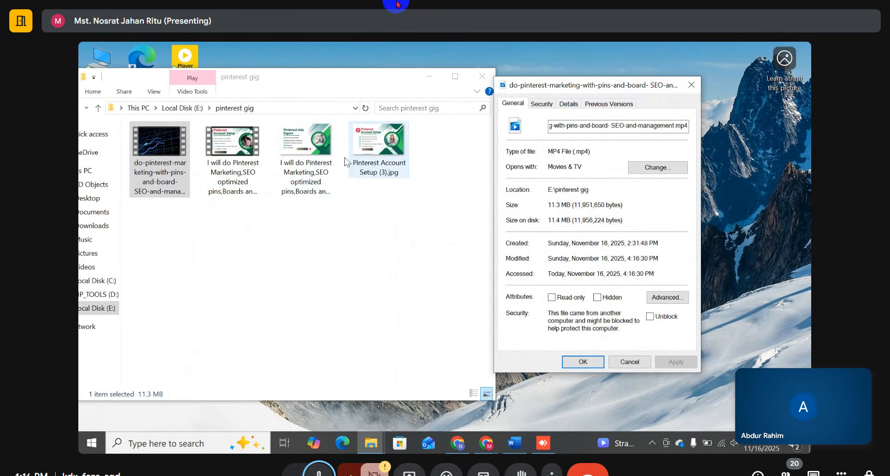
# Step: Preview the two JPG images in the pinterest gig folder one after the other, closing each preview
pyautogui.click(387, 160)
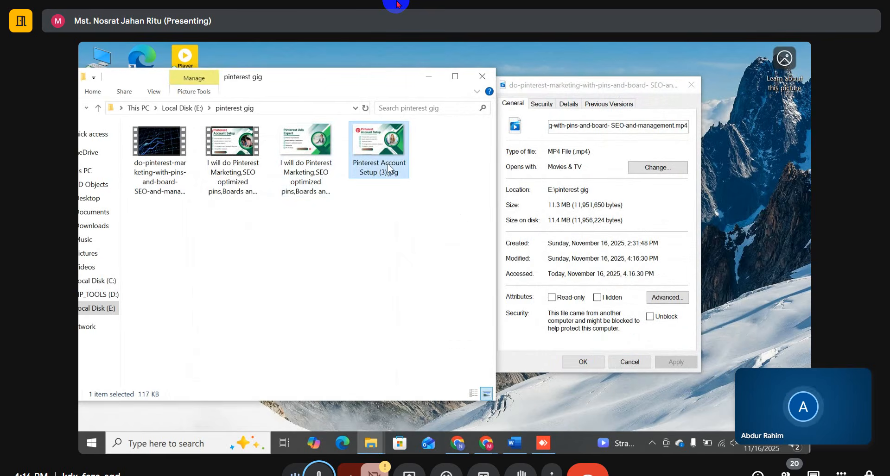
pyautogui.doubleClick(361, 143)
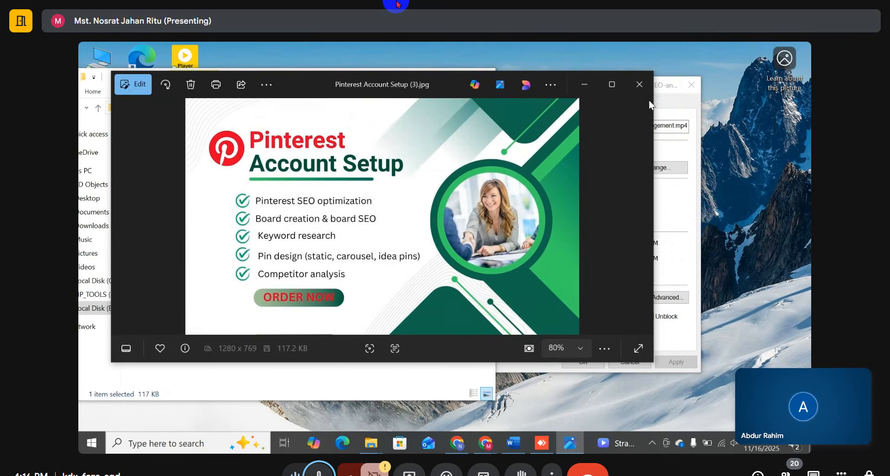
pyautogui.click(640, 84)
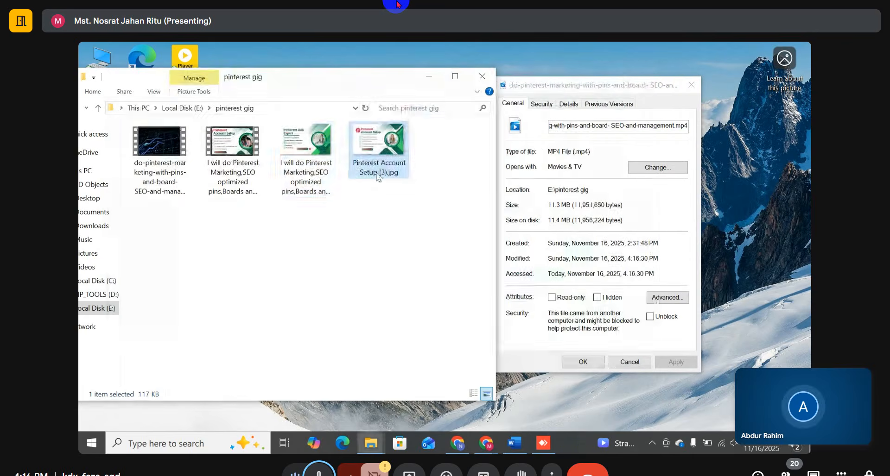
pyautogui.click(317, 138)
pyautogui.doubleClick(316, 138)
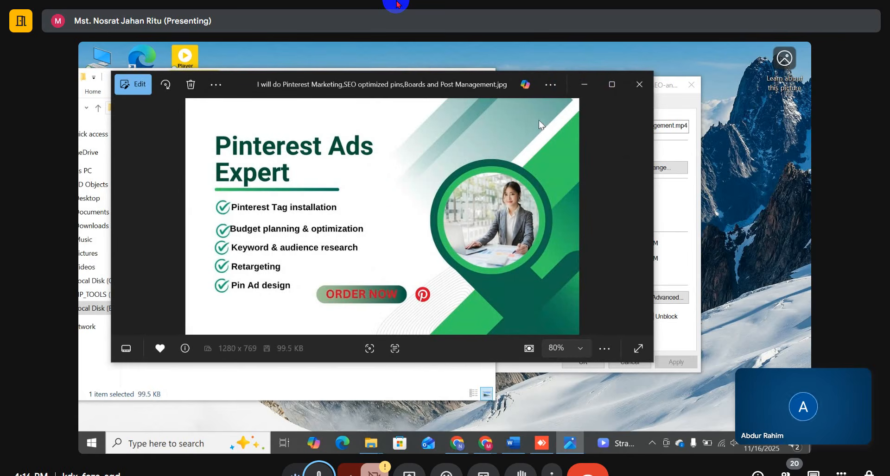
pyautogui.click(641, 81)
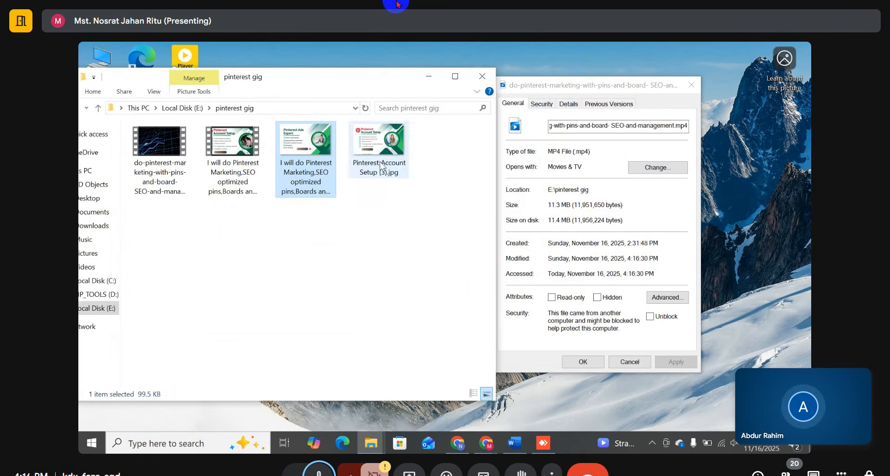
# Step: Copy the video's full file name from its properties and use it to rename Pinterest Account Setup (3).jpg
pyautogui.moveTo(558, 83); pyautogui.dragTo(613, 68)
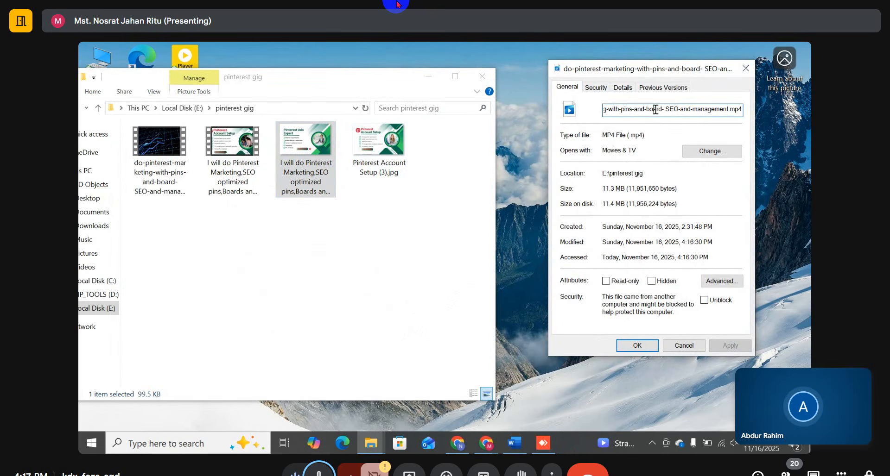
pyautogui.hotkey('ctrl', 'a')
pyautogui.hotkey('ctrl', 'c')
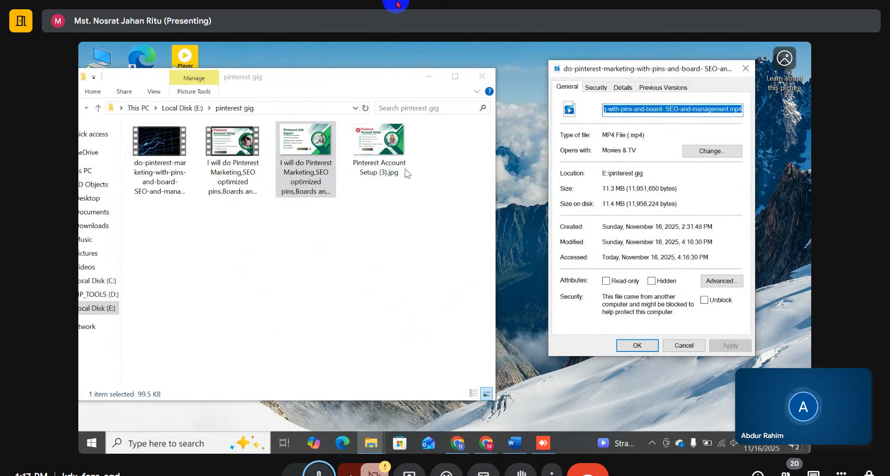
pyautogui.click(367, 175)
pyautogui.click(367, 168)
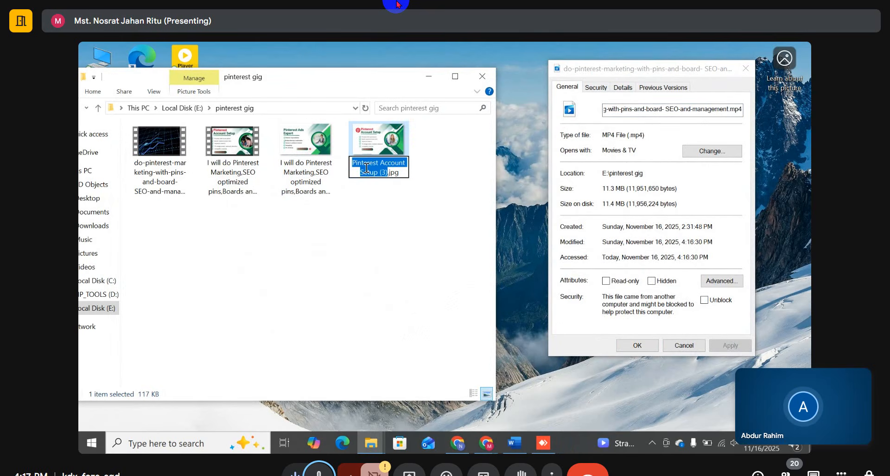
pyautogui.hotkey('ctrl', 'v')
pyautogui.click(441, 187)
# Step: Remove all removable properties from the "I will do Pinterest Marketing" JPG file itself, without creating a copy
pyautogui.rightClick(391, 155)
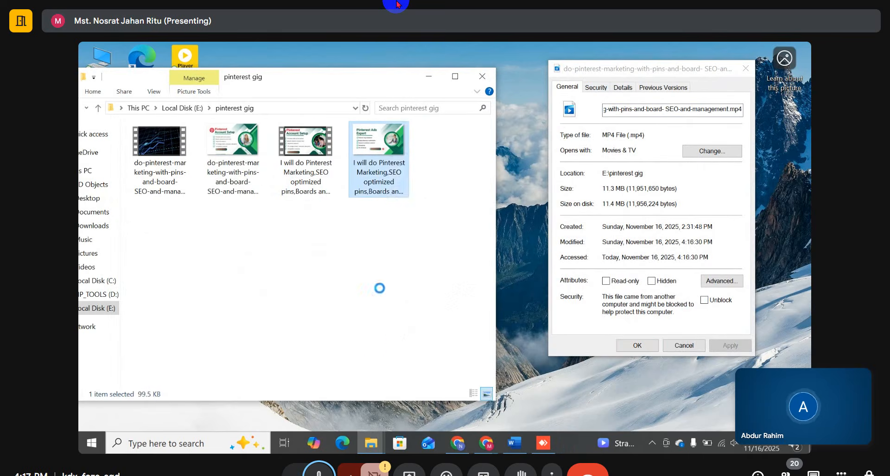
pyautogui.click(428, 424)
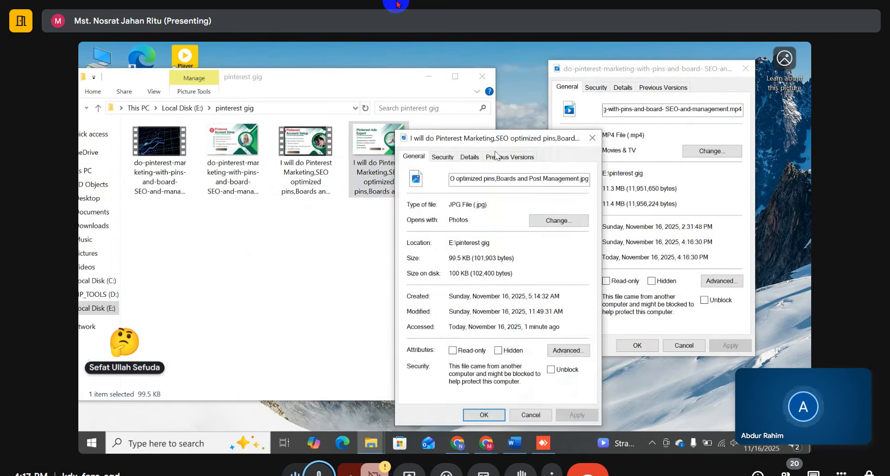
pyautogui.click(469, 157)
pyautogui.moveTo(463, 138); pyautogui.dragTo(363, 87)
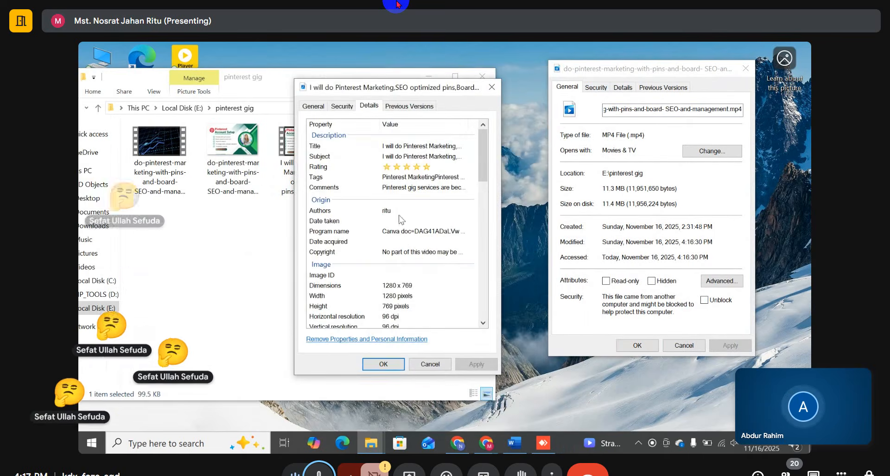
pyautogui.click(320, 339)
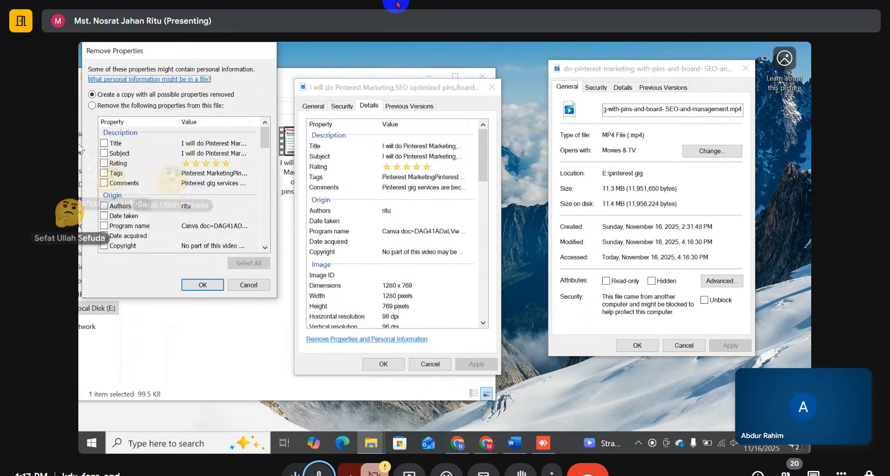
pyautogui.click(95, 106)
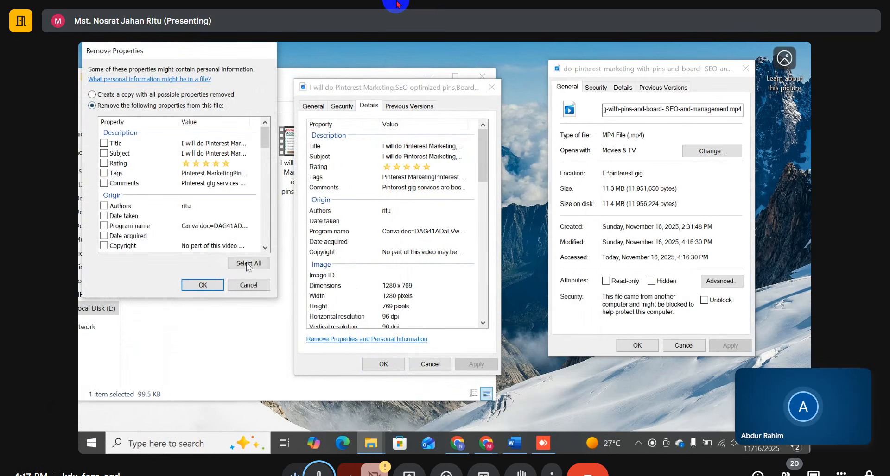
pyautogui.click(246, 262)
pyautogui.click(202, 285)
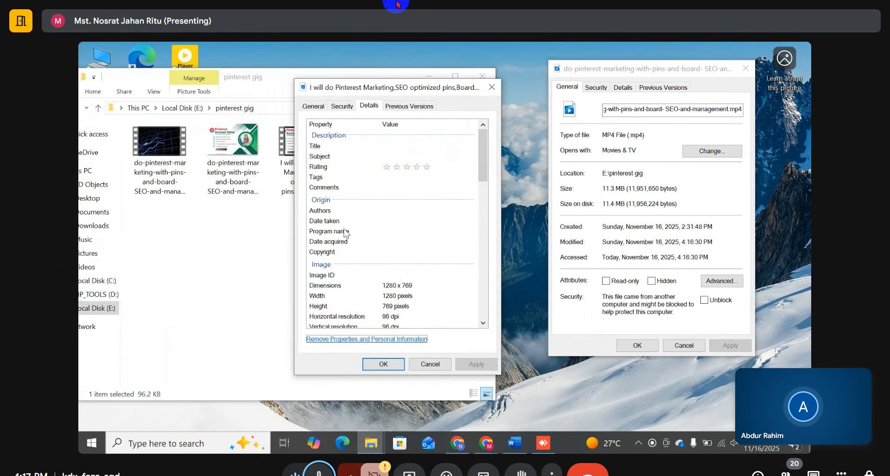
# Step: Copy the "I will do Pinterest Marketing" image's full file name into its Title and Subject metadata
pyautogui.click(314, 105)
pyautogui.click(370, 130)
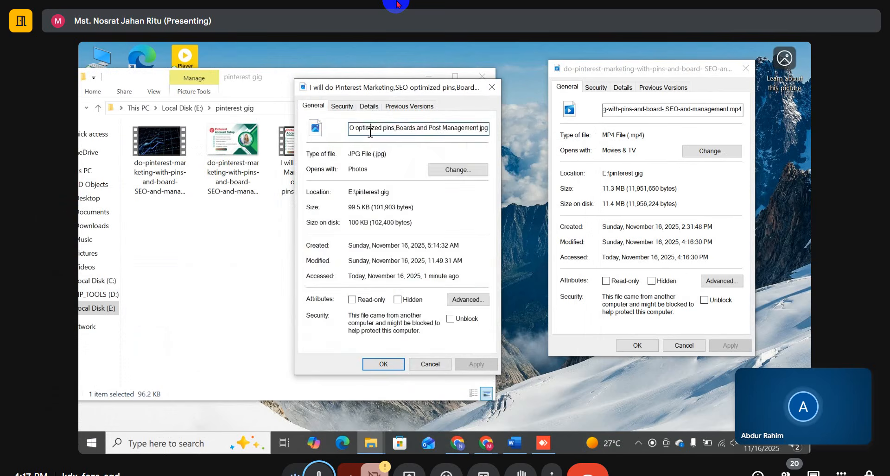
pyautogui.hotkey('ctrl', 'a')
pyautogui.hotkey('ctrl', 'c')
pyautogui.click(369, 106)
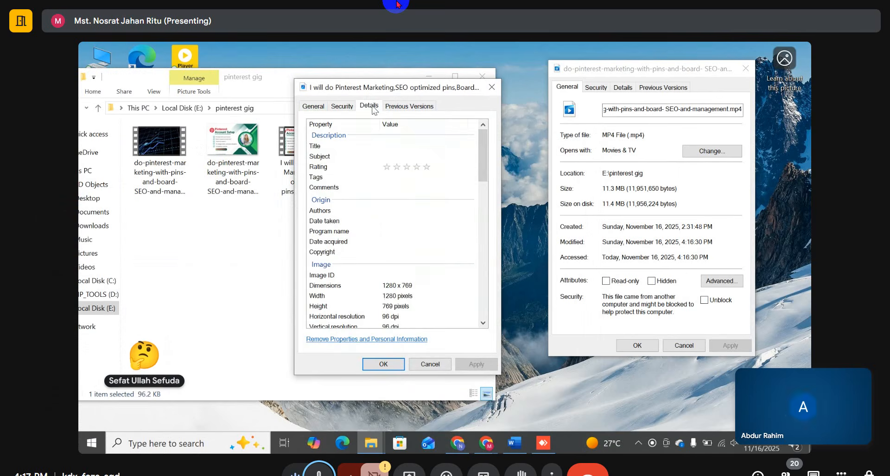
pyautogui.click(397, 147)
pyautogui.hotkey('ctrl', 'v')
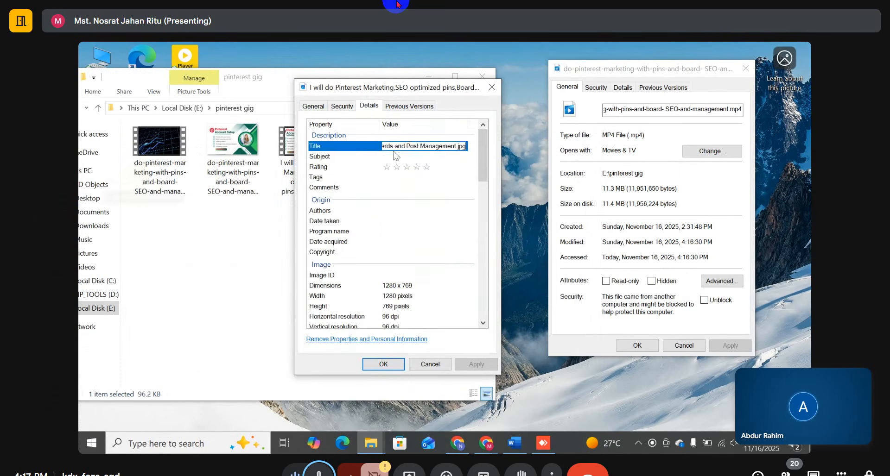
pyautogui.click(395, 156)
pyautogui.hotkey('ctrl', 'v')
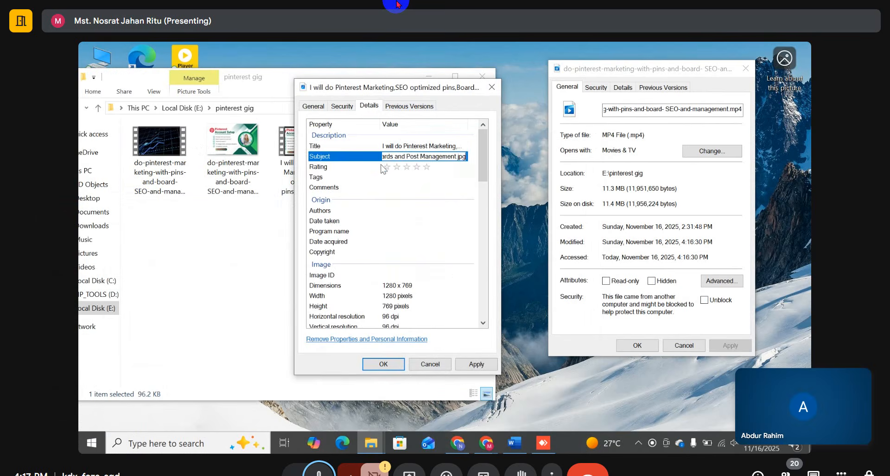
# Step: Rate the "I will do Pinterest Marketing" JPG image five stars, add its full file name as a tag, and save the properties
pyautogui.click(388, 167)
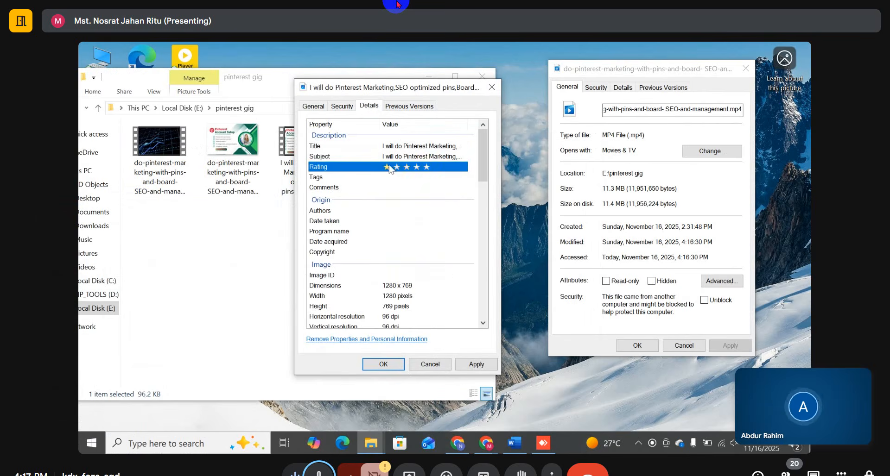
pyautogui.click(426, 168)
pyautogui.click(410, 177)
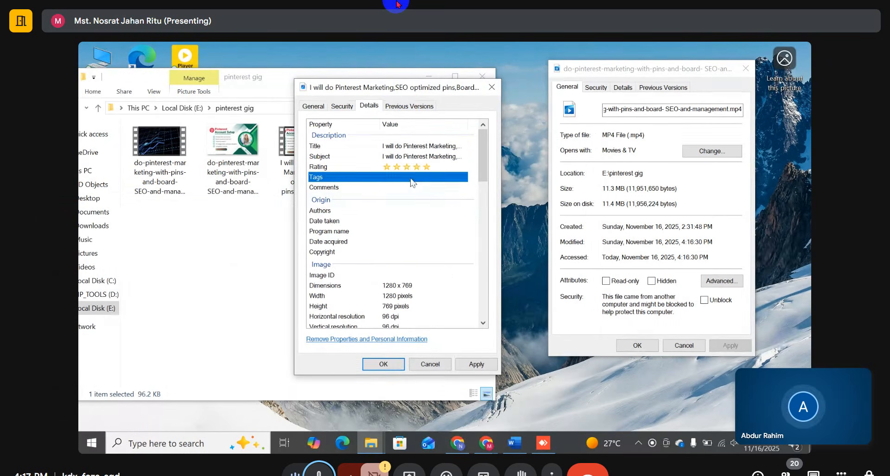
pyautogui.hotkey('ctrl', 'v')
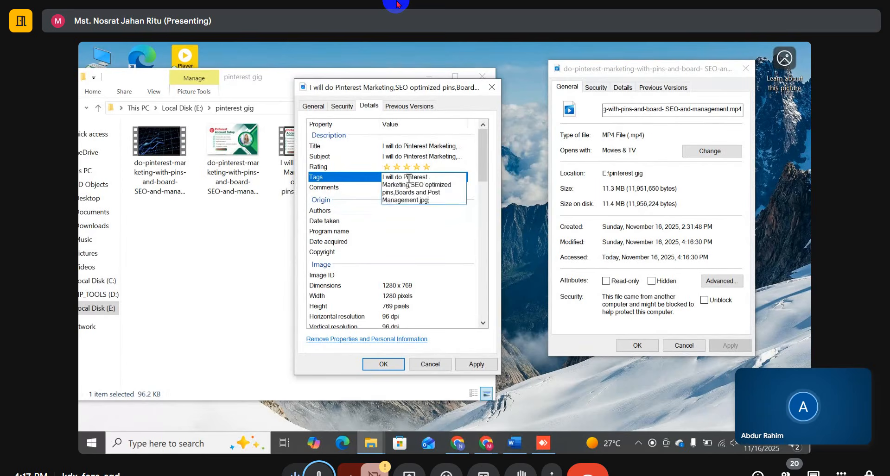
pyautogui.click(366, 209)
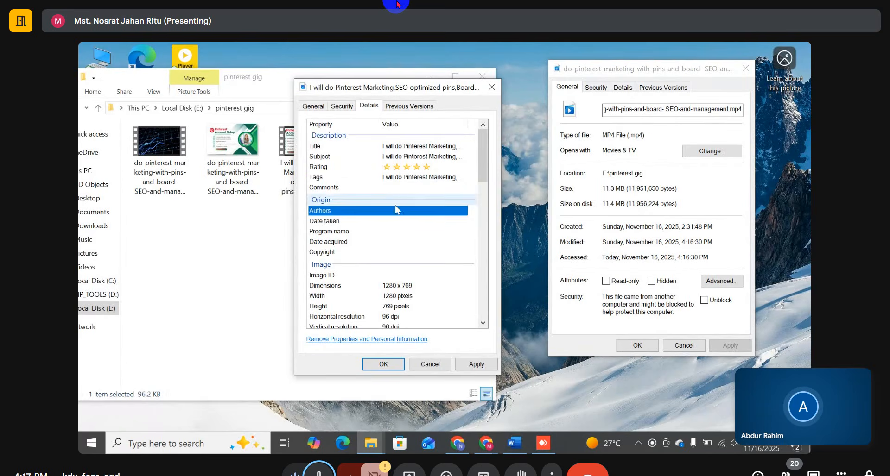
pyautogui.click(380, 365)
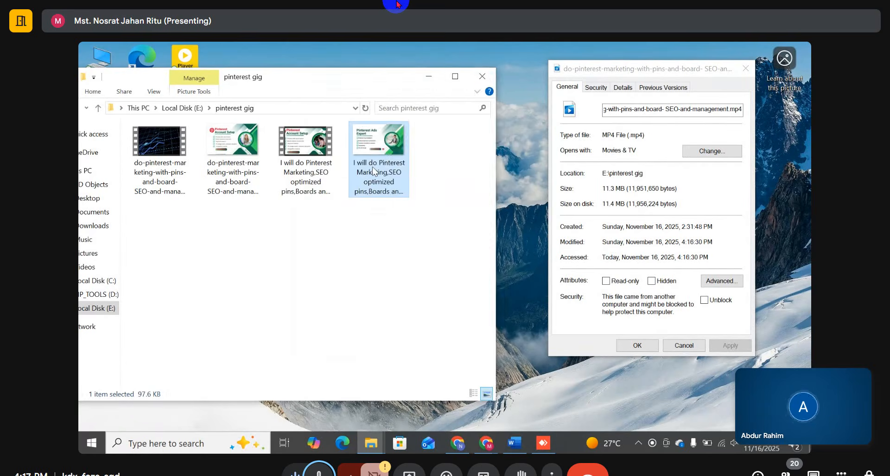
# Step: Copy the description from the video's Comments metadata into the Comments of the "I will do Pinterest Marketing" JPG image and save it
pyautogui.rightClick(374, 172)
pyautogui.click(408, 422)
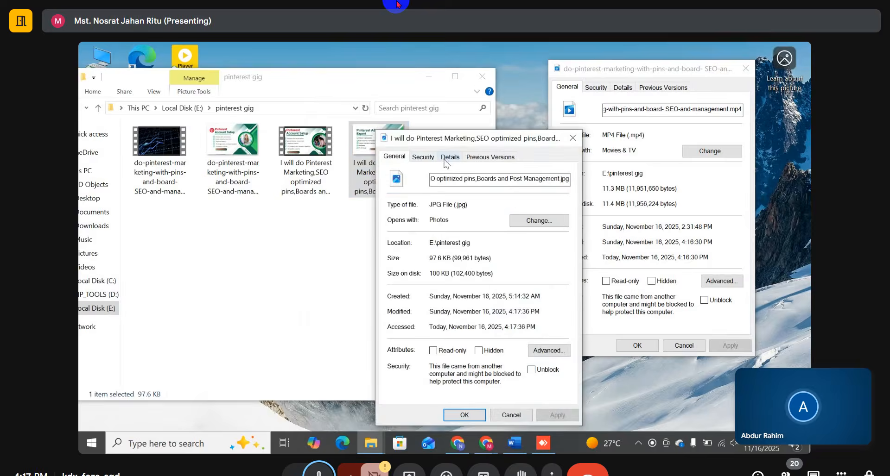
pyautogui.click(450, 157)
pyautogui.moveTo(453, 161); pyautogui.dragTo(381, 103)
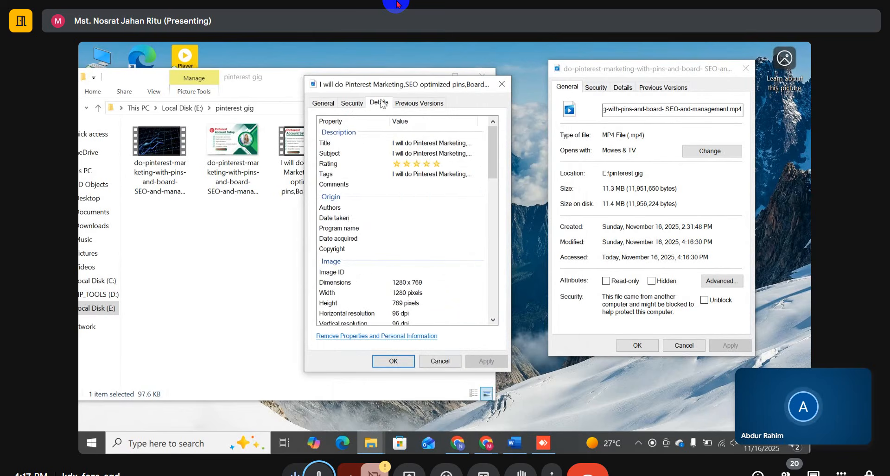
pyautogui.click(402, 185)
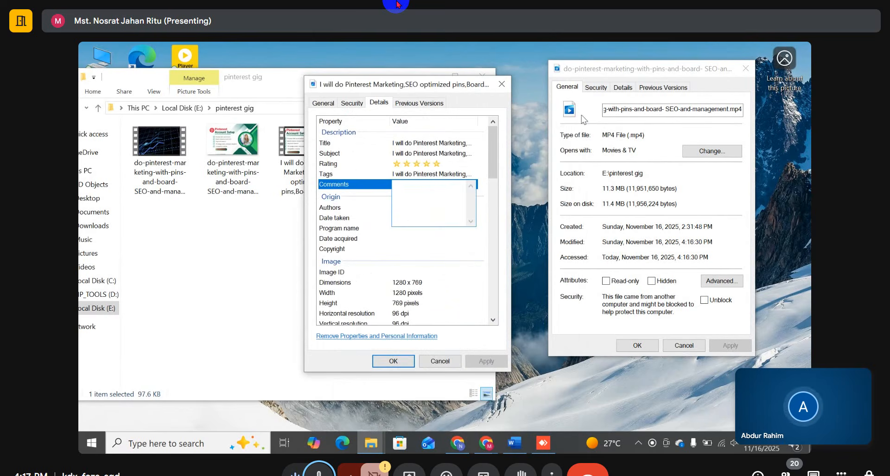
pyautogui.click(623, 87)
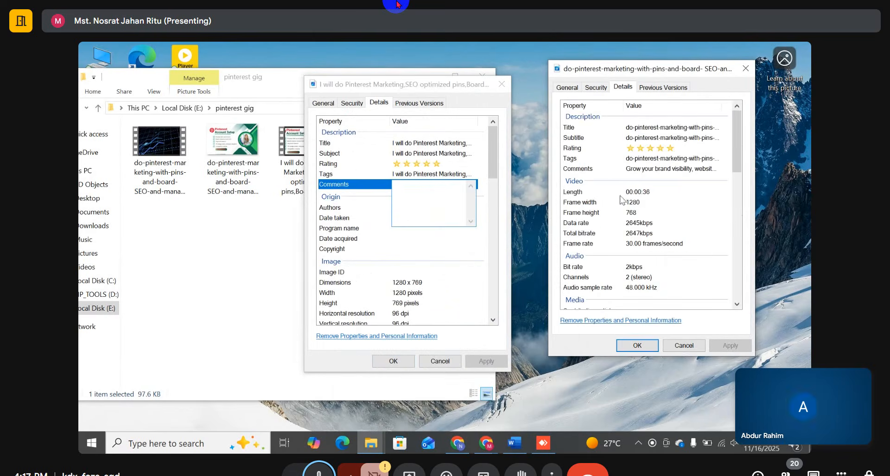
pyautogui.click(641, 171)
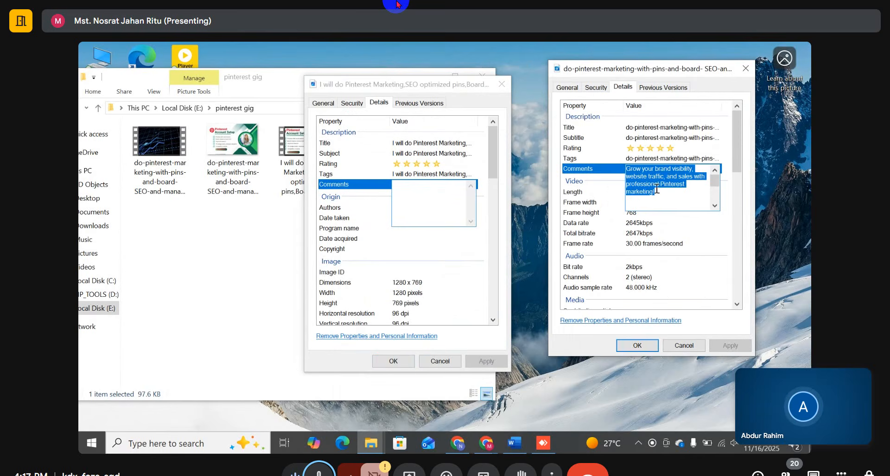
pyautogui.click(450, 194)
pyautogui.hotkey('ctrl', 'v')
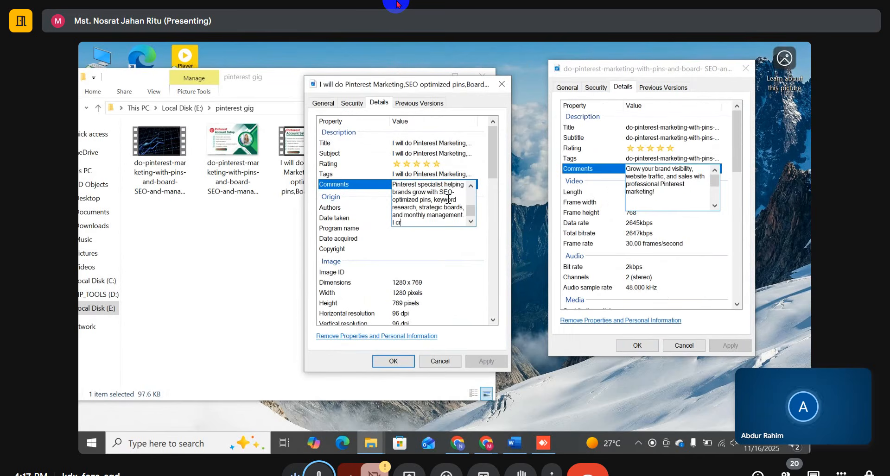
pyautogui.click(393, 363)
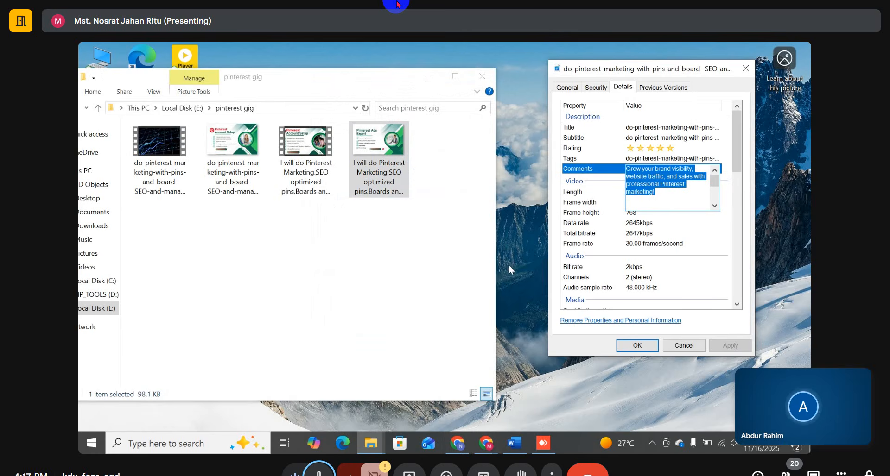
# Step: Copy all the video's tags into the Tags of the "I will do Pinterest Marketing" JPG image, save it, and close the video's properties
pyautogui.click(643, 162)
pyautogui.click(667, 173)
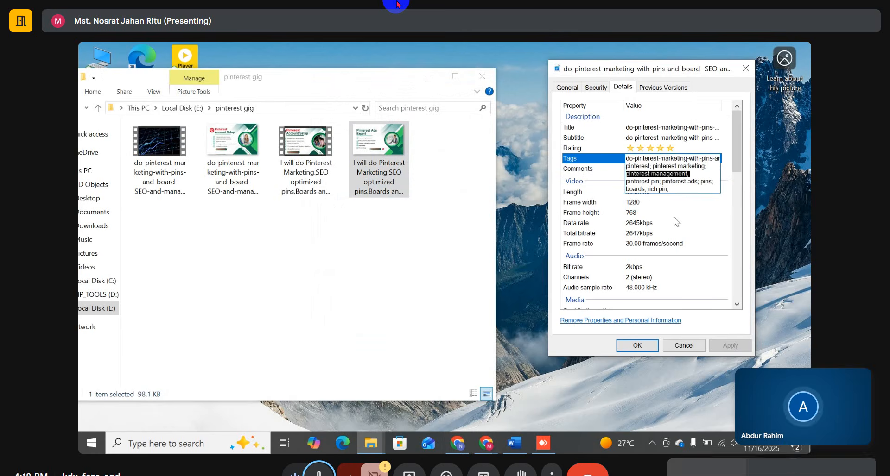
pyautogui.hotkey('ctrl', 'a')
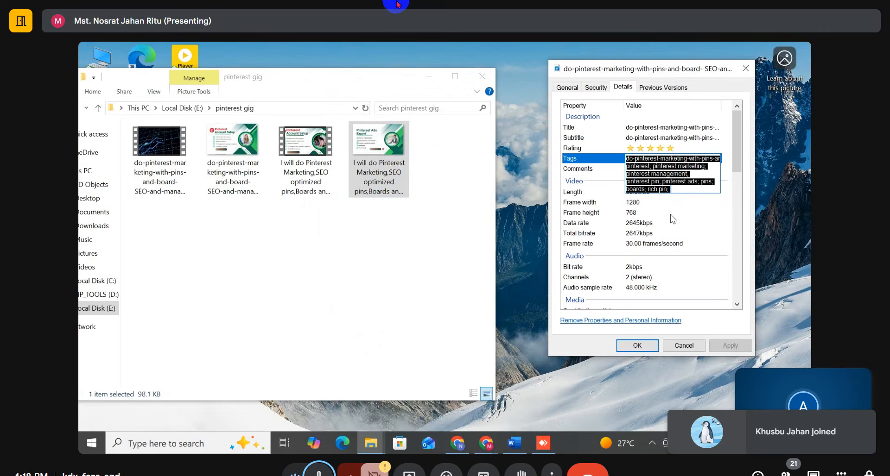
pyautogui.rightClick(390, 183)
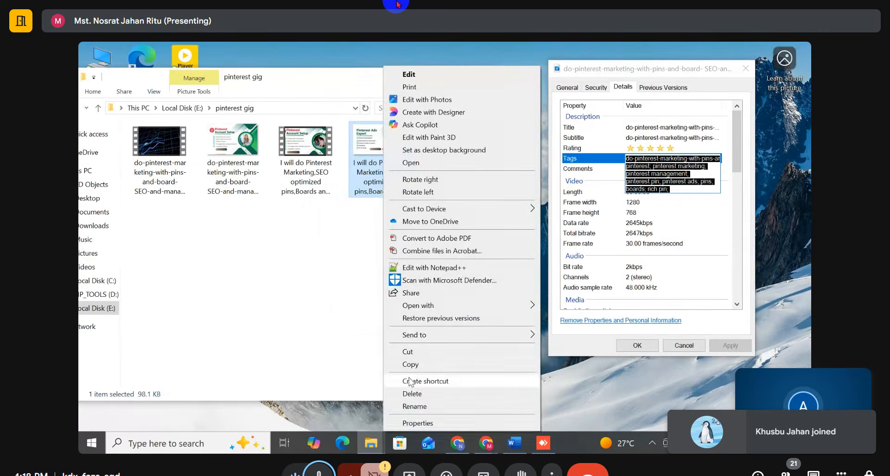
pyautogui.click(403, 424)
pyautogui.click(463, 157)
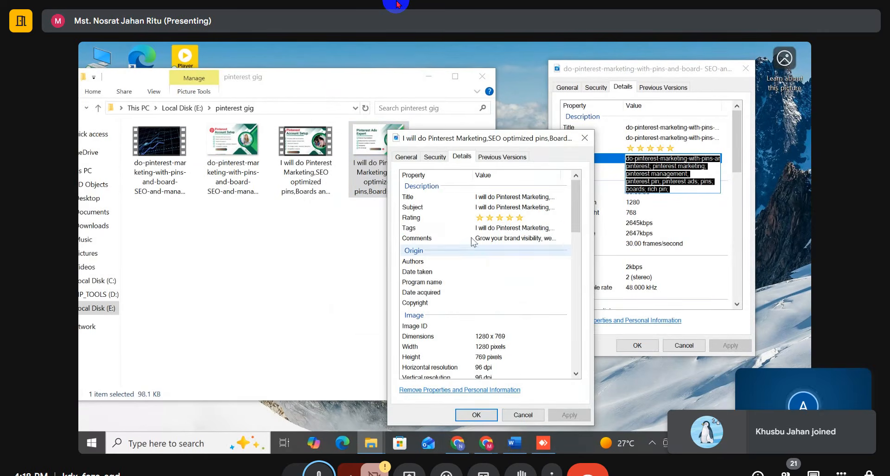
pyautogui.click(495, 230)
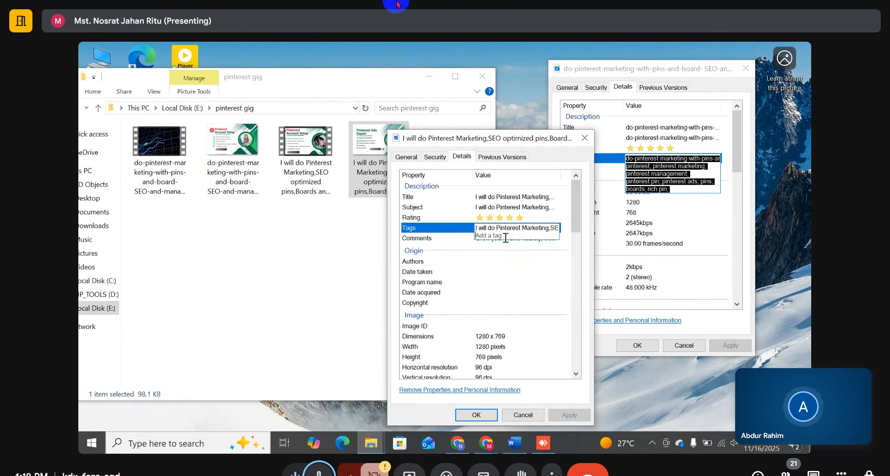
pyautogui.hotkey('ctrl', 'v')
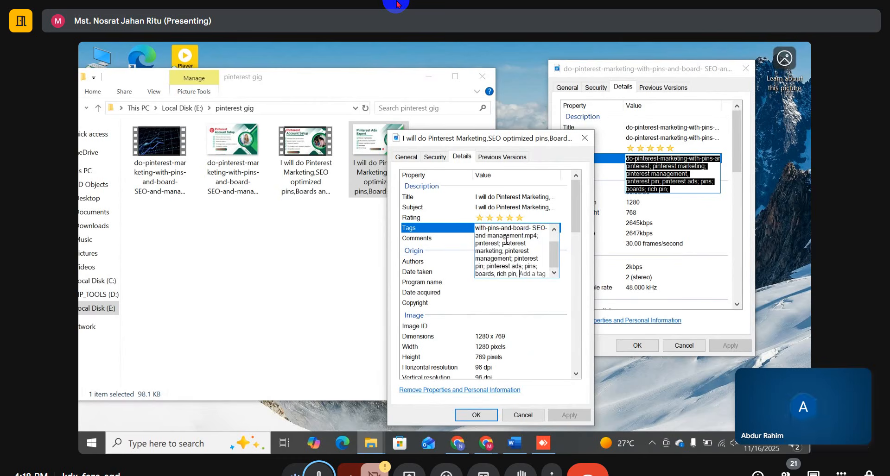
pyautogui.click(462, 410)
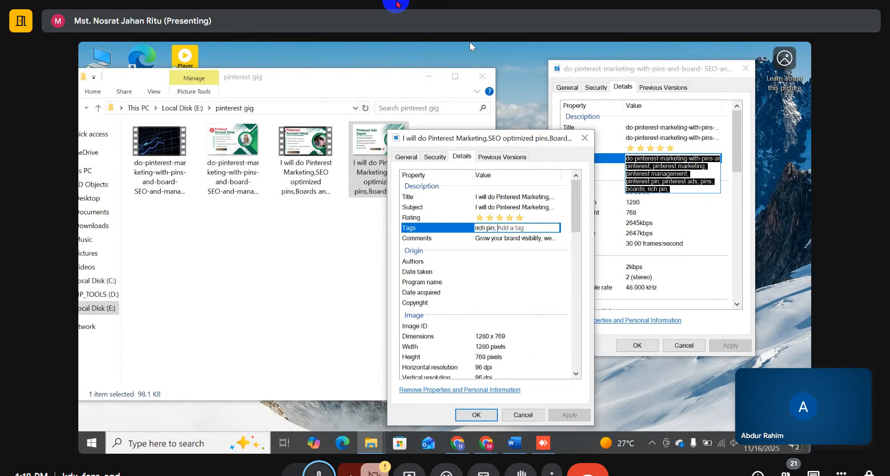
pyautogui.click(468, 419)
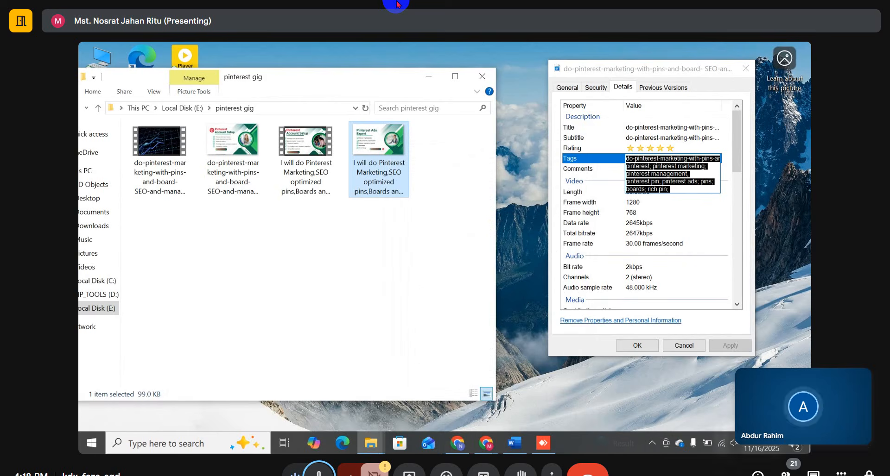
pyautogui.click(637, 346)
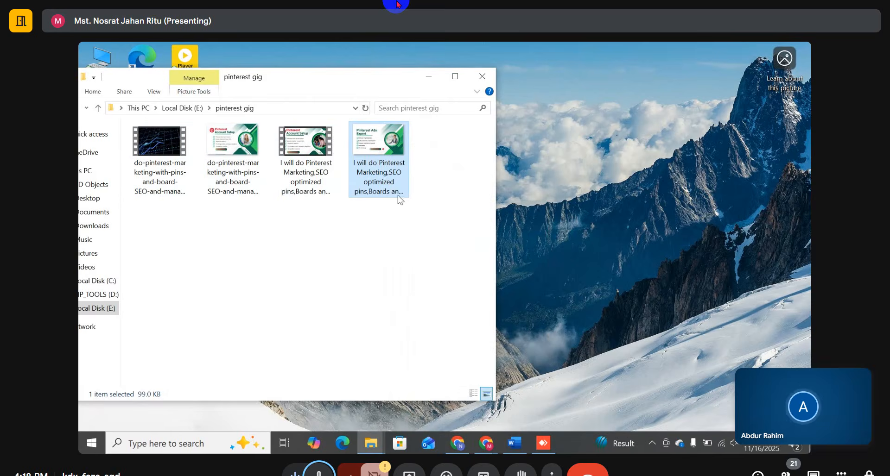
pyautogui.moveTo(354, 82); pyautogui.dragTo(599, 79)
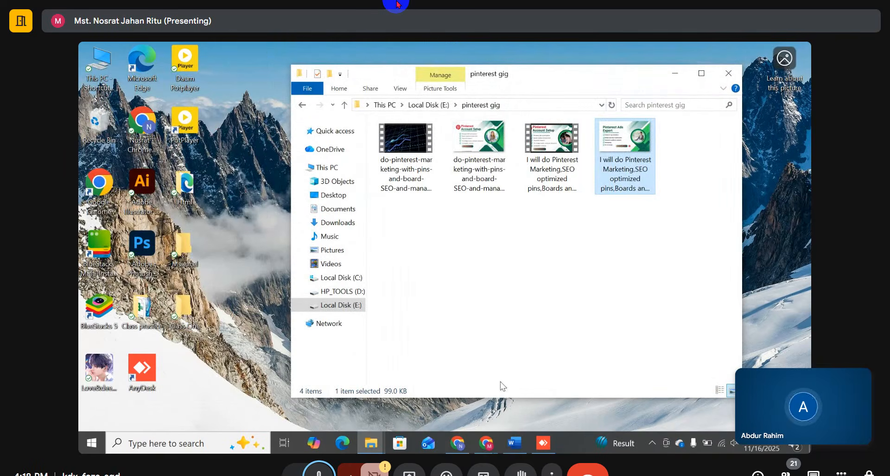
# Step: Switch to Chrome, search Google for "pinteset" in a new tab, and open the Pinterest website
pyautogui.click(468, 446)
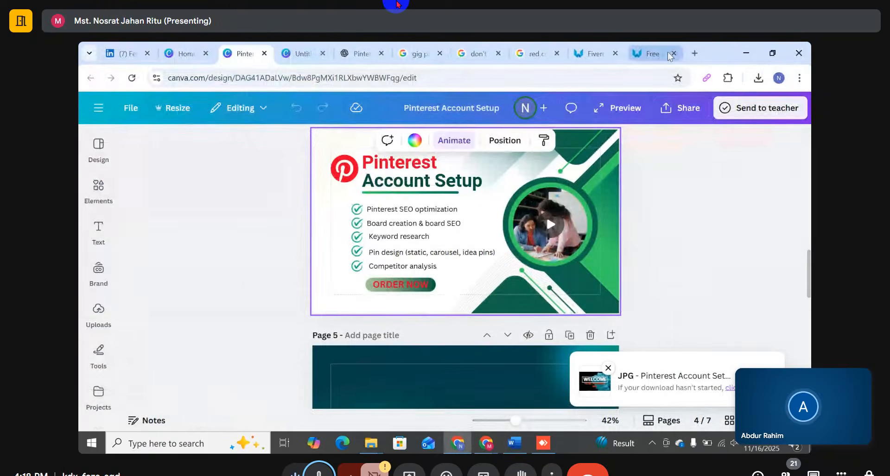
pyautogui.click(695, 54)
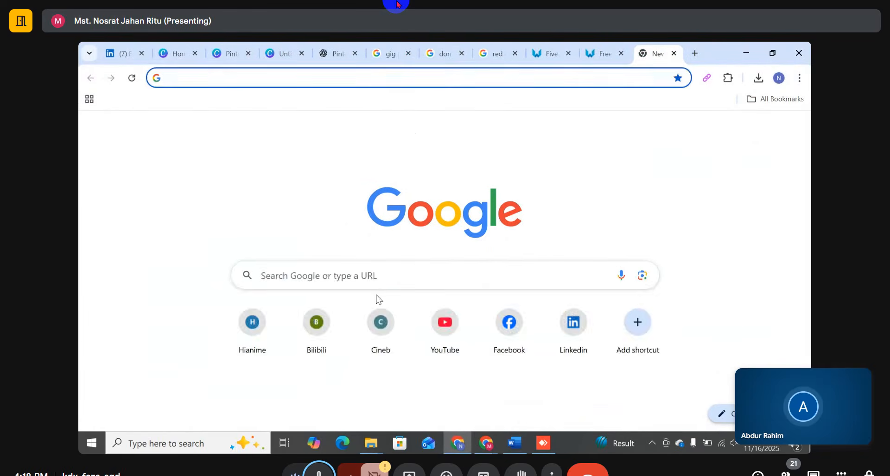
pyautogui.click(380, 281)
pyautogui.write('pinteset')
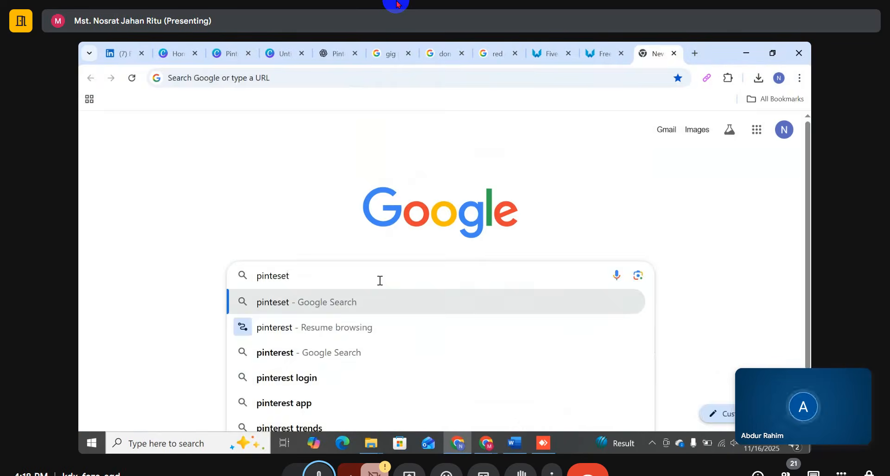
pyautogui.press('Return')
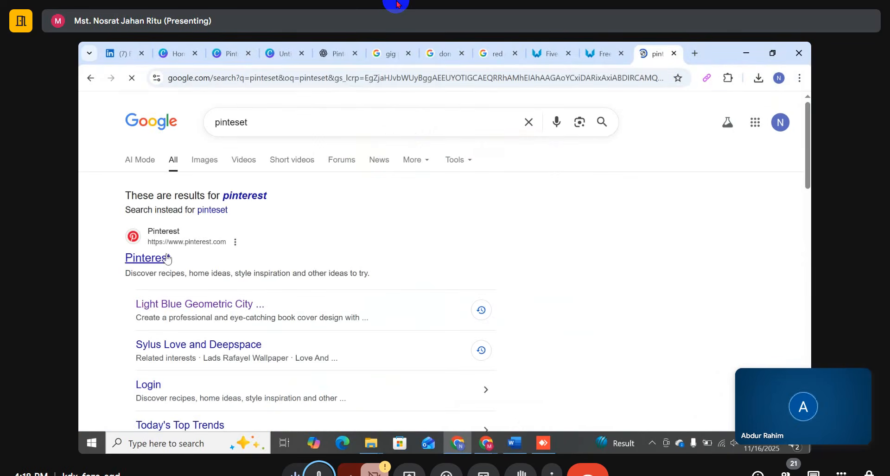
pyautogui.click(167, 259)
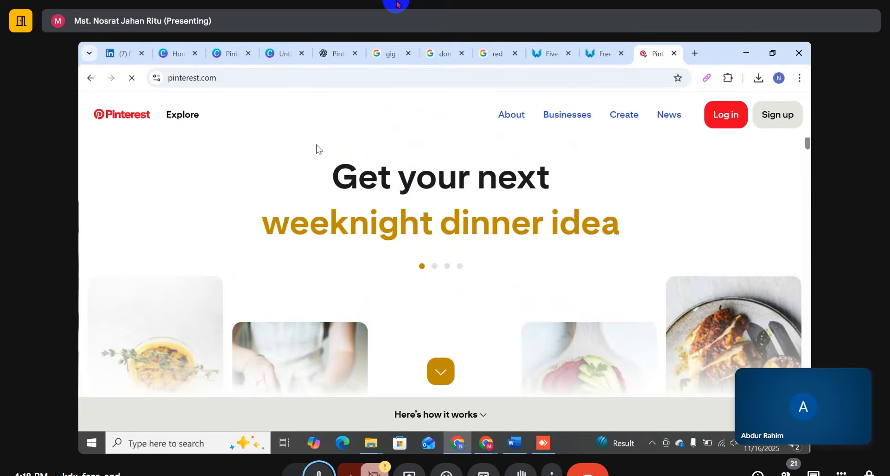
# Step: Open Pinterest's Explore page and search for "realtor"
pyautogui.click(183, 114)
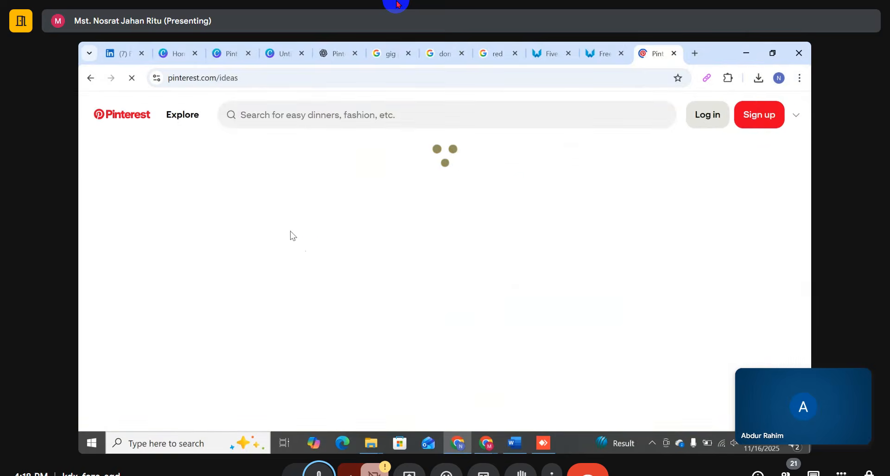
pyautogui.click(345, 115)
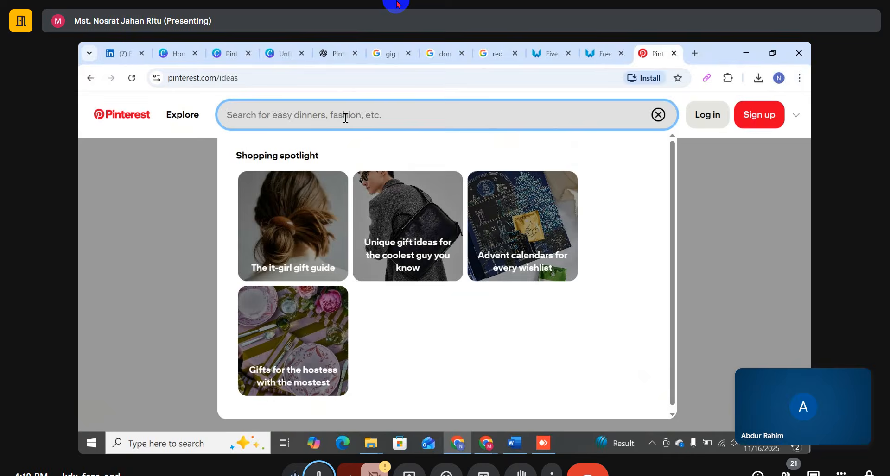
pyautogui.write('re')
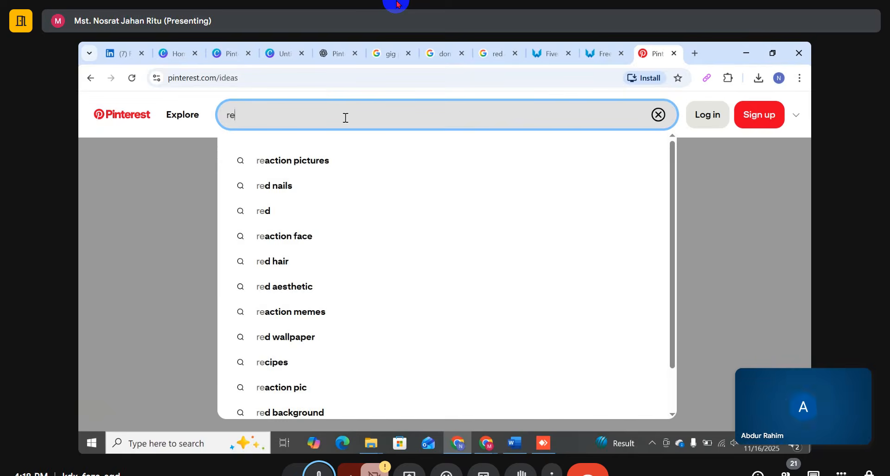
pyautogui.write('altor')
pyautogui.press('Return')
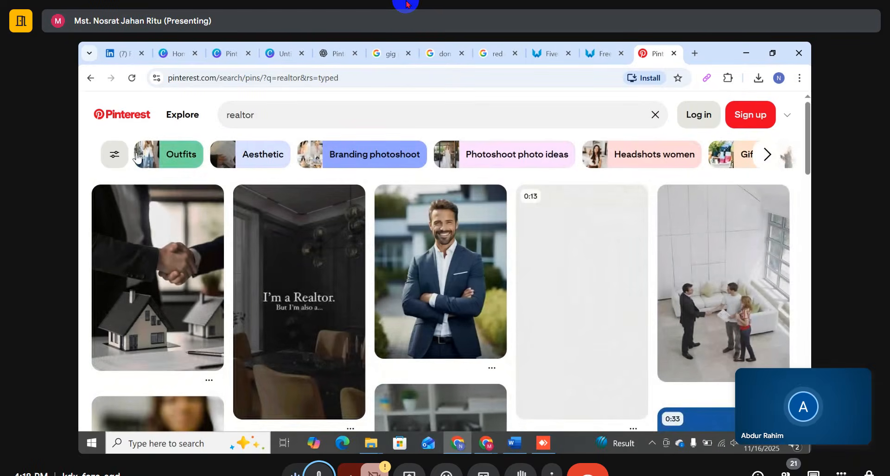
# Step: Filter the realtor search results to Profiles and look through the listed accounts, dismissing the sign-in prompt
pyautogui.click(114, 154)
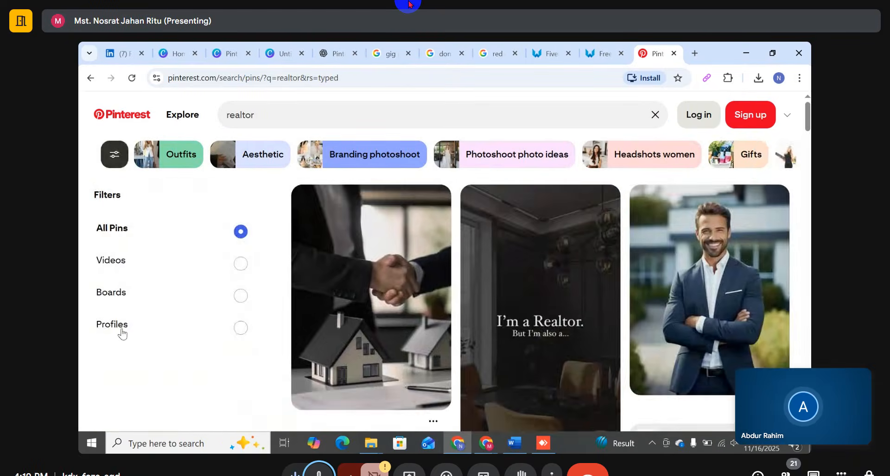
pyautogui.click(118, 327)
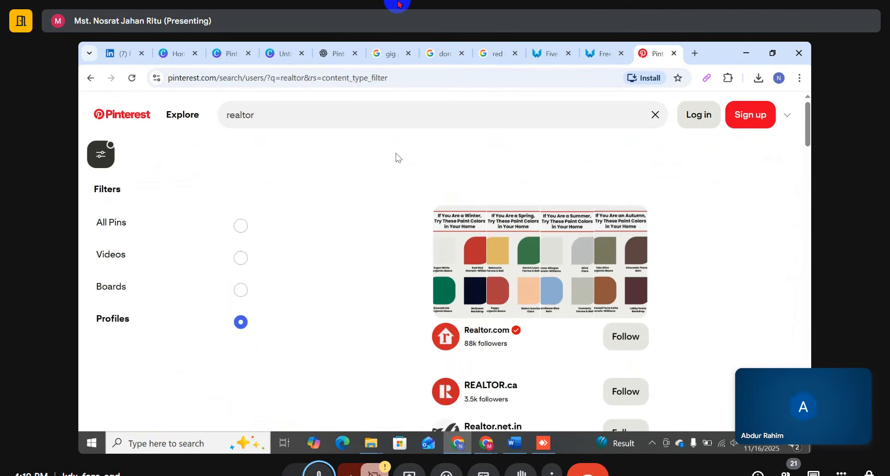
pyautogui.scroll(-3, 341, 277)
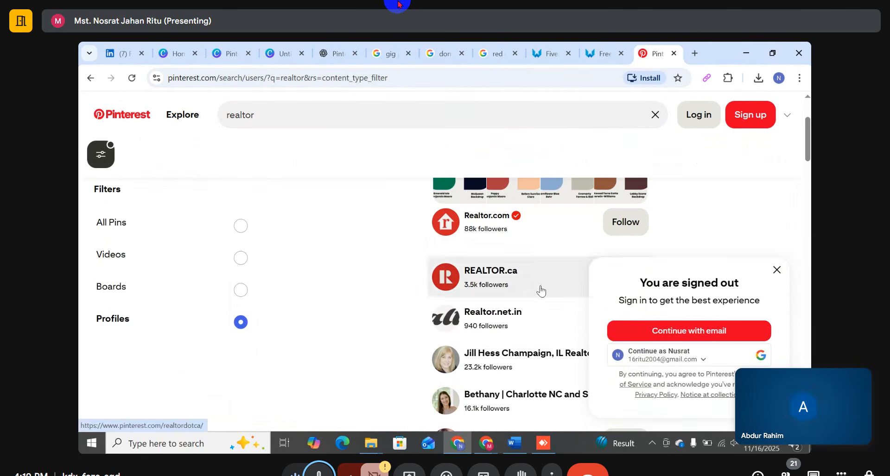
pyautogui.click(777, 270)
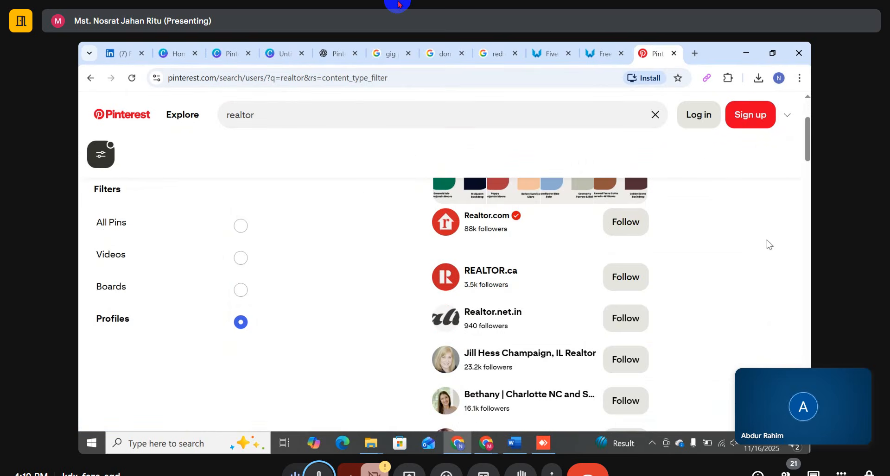
# Step: Look through the realtor profiles in the search results and compare the listed accounts and their follower numbers
pyautogui.scroll(-2, 640, 360)
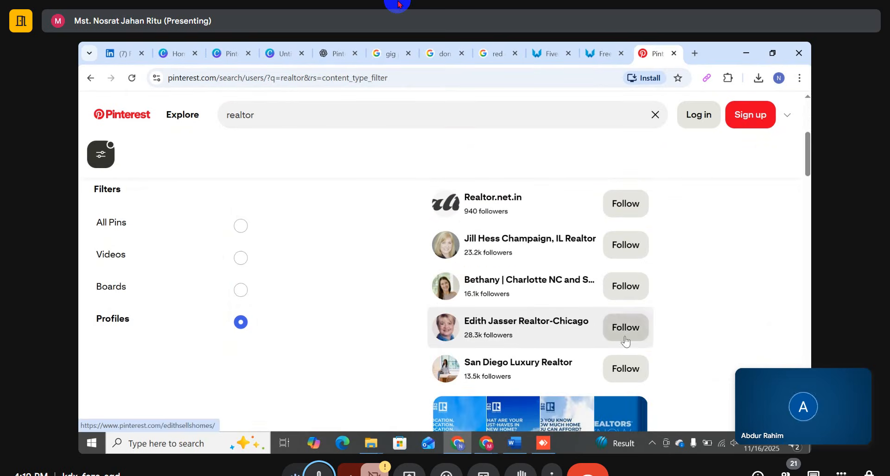
pyautogui.scroll(-2, 491, 287)
pyautogui.scroll(-4, 494, 291)
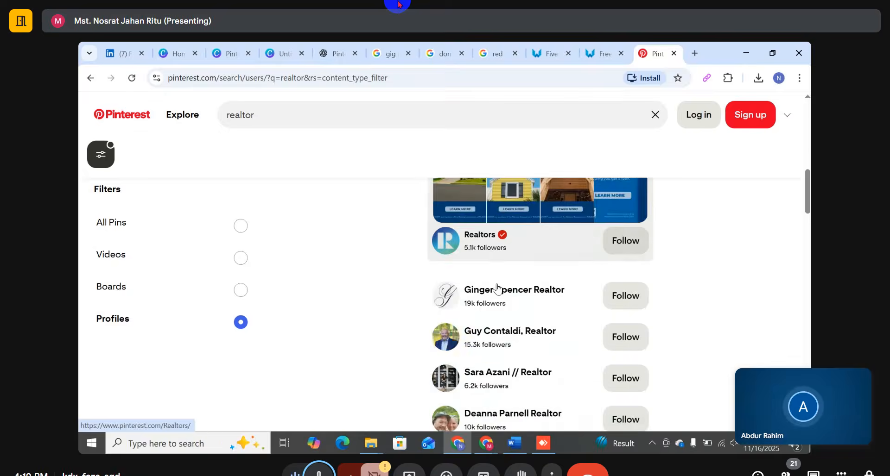
pyautogui.scroll(-4, 550, 308)
pyautogui.scroll(5, 551, 308)
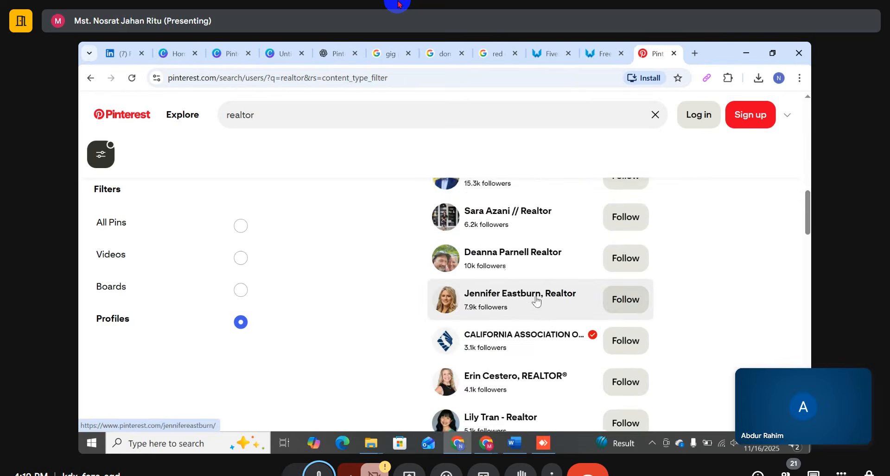
pyautogui.scroll(1, 522, 301)
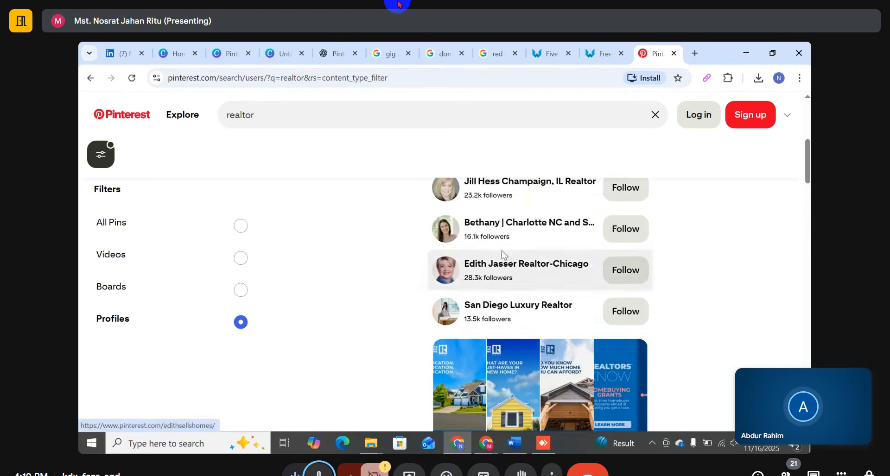
pyautogui.scroll(-2, 519, 303)
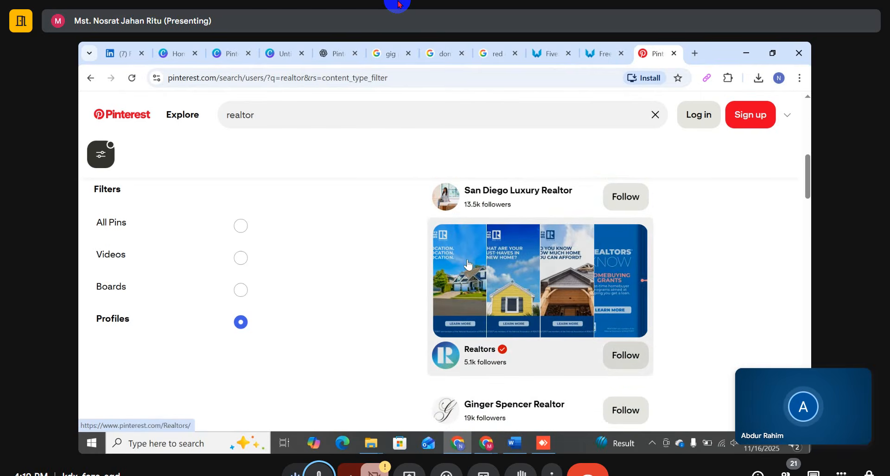
pyautogui.scroll(-5, 519, 304)
pyautogui.scroll(-1, 547, 305)
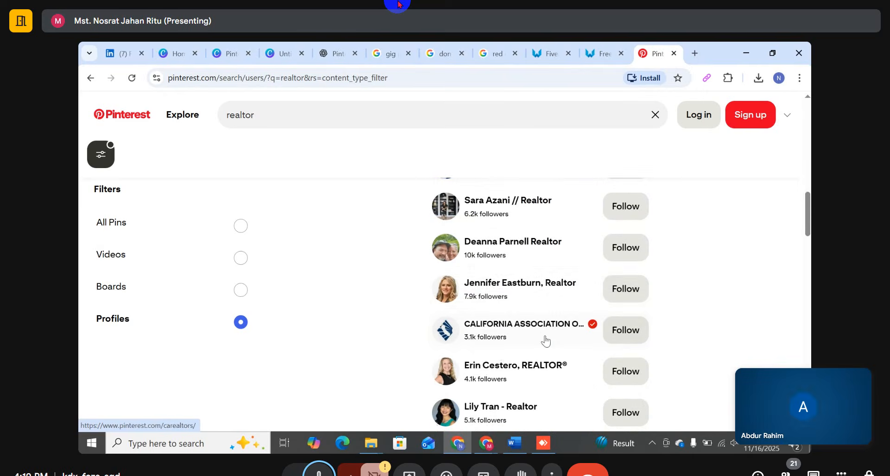
pyautogui.scroll(-1, 489, 291)
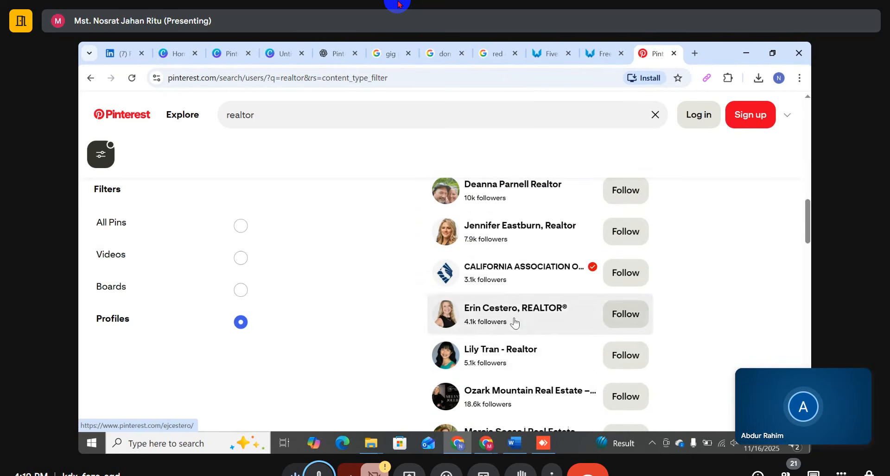
pyautogui.scroll(-2, 511, 347)
pyautogui.scroll(-2, 513, 341)
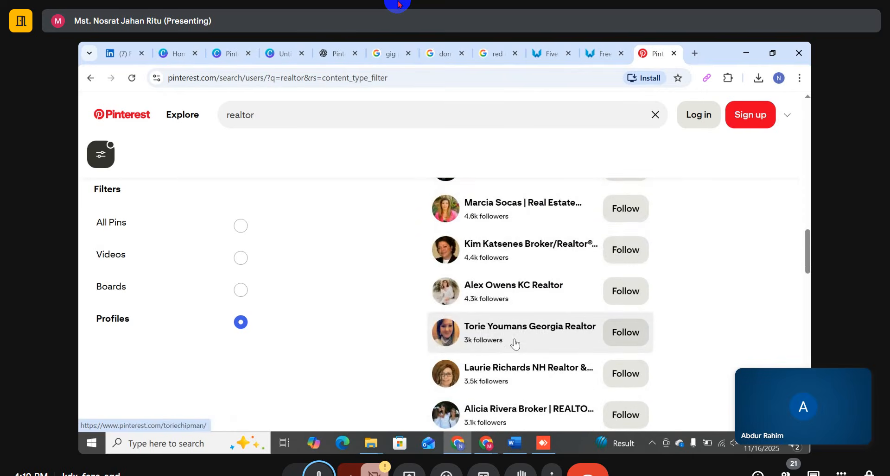
# Step: Open the profile of the Georgia realtor with 3k followers in a new tab and view it
pyautogui.rightClick(477, 329)
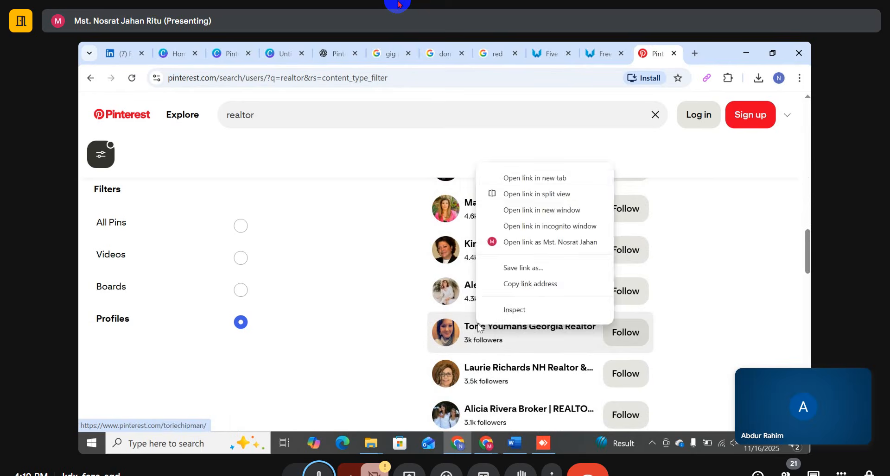
pyautogui.click(510, 177)
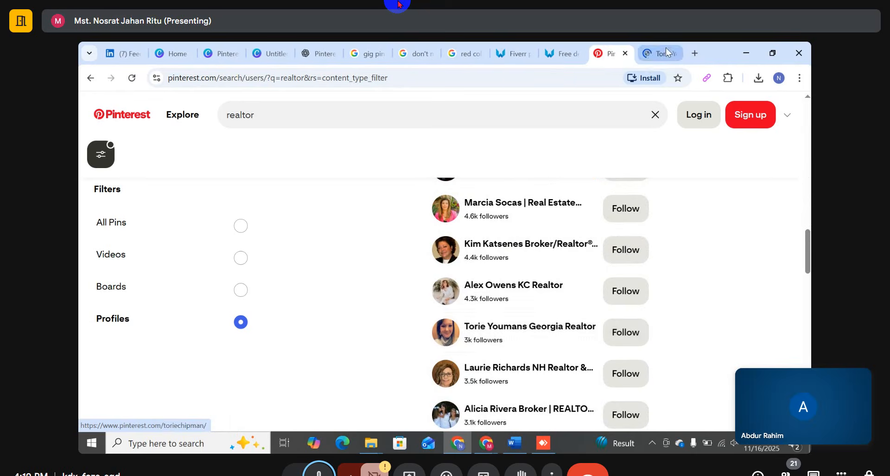
pyautogui.click(665, 48)
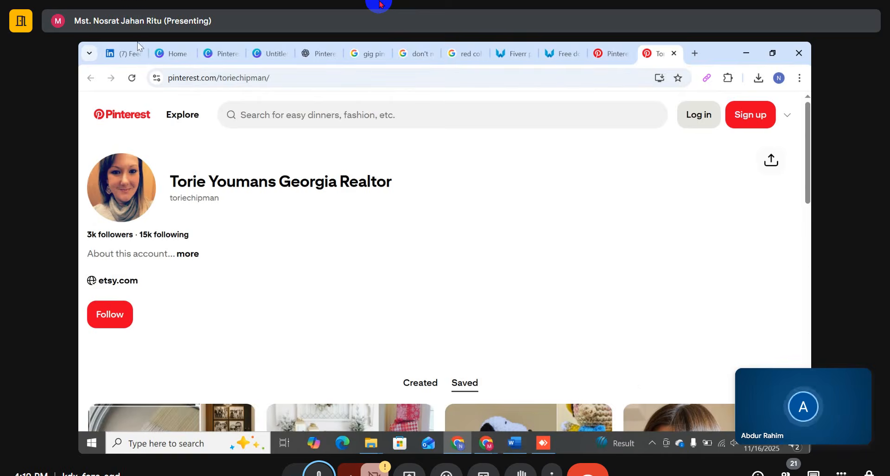
# Step: Return to the realtor results and open the profile of the realtor with 4k followers in a new tab
pyautogui.click(610, 54)
pyautogui.scroll(-3, 531, 325)
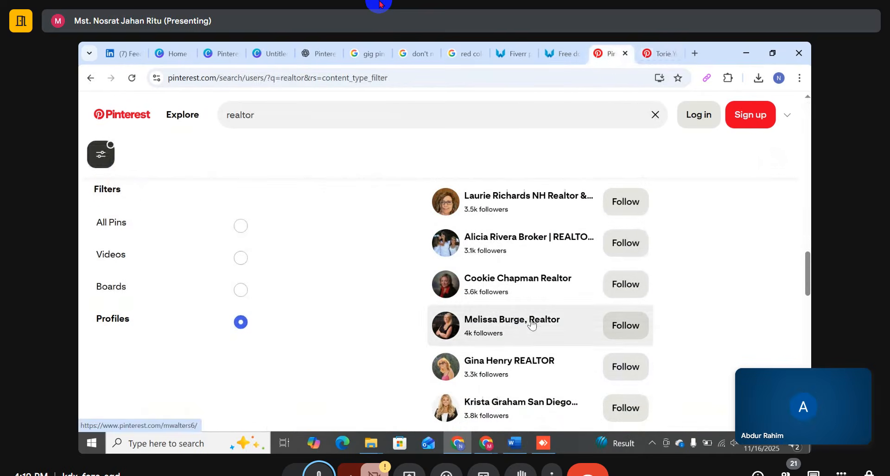
pyautogui.rightClick(525, 319)
pyautogui.click(565, 169)
pyautogui.click(652, 54)
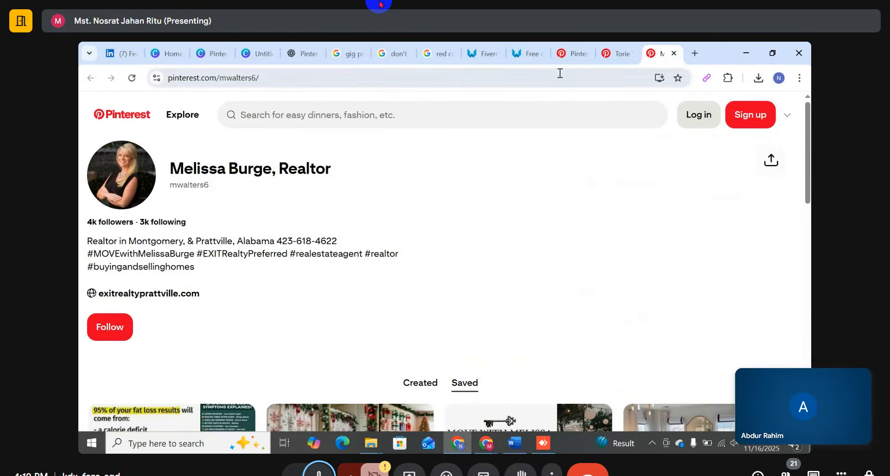
# Step: Go back to the realtor results and open the next listed profile, with 3.3k followers, in another new tab
pyautogui.click(610, 53)
pyautogui.click(561, 53)
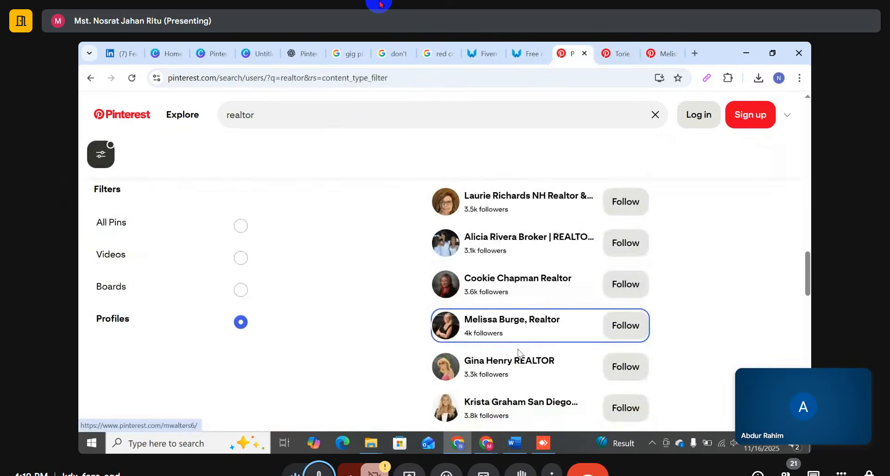
pyautogui.scroll(-1, 505, 310)
pyautogui.rightClick(508, 308)
pyautogui.click(556, 160)
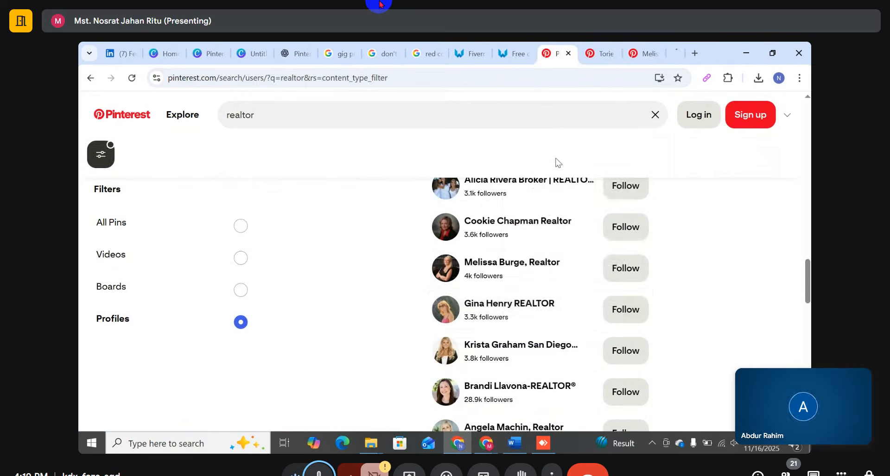
pyautogui.click(666, 53)
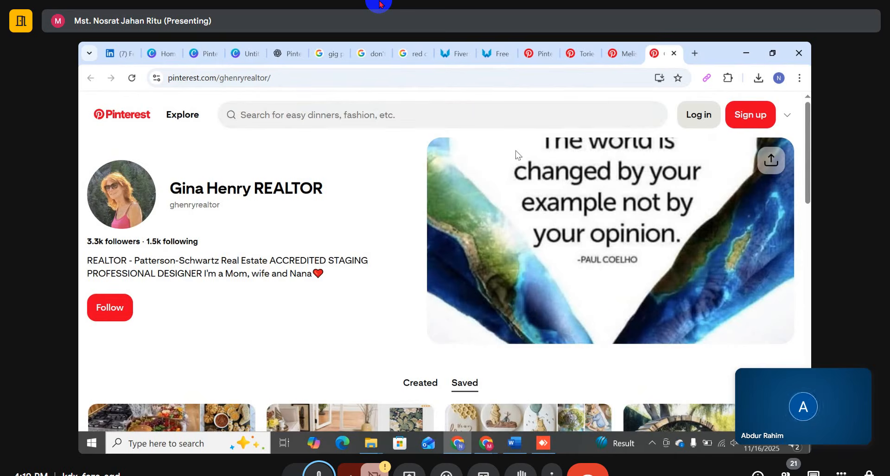
# Step: Dismiss the sign-in prompt on the realtor's profile and zoom the page out by two levels
pyautogui.scroll(-1, 567, 134)
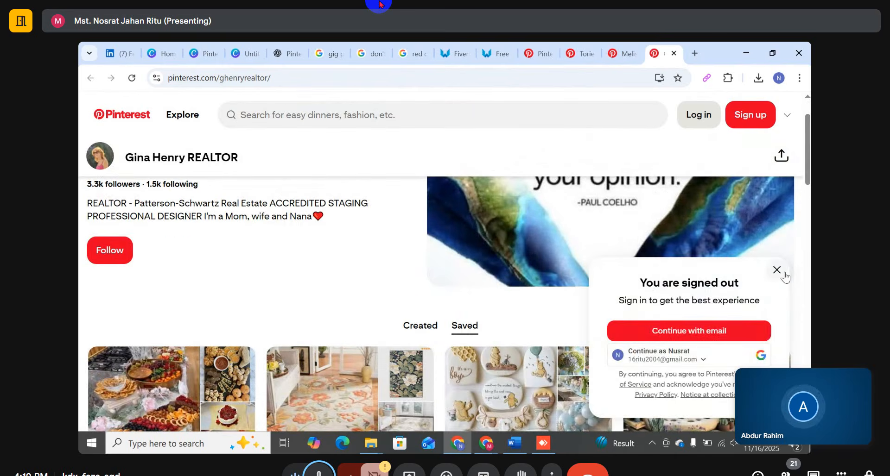
pyautogui.click(775, 270)
pyautogui.scroll(1, 497, 268)
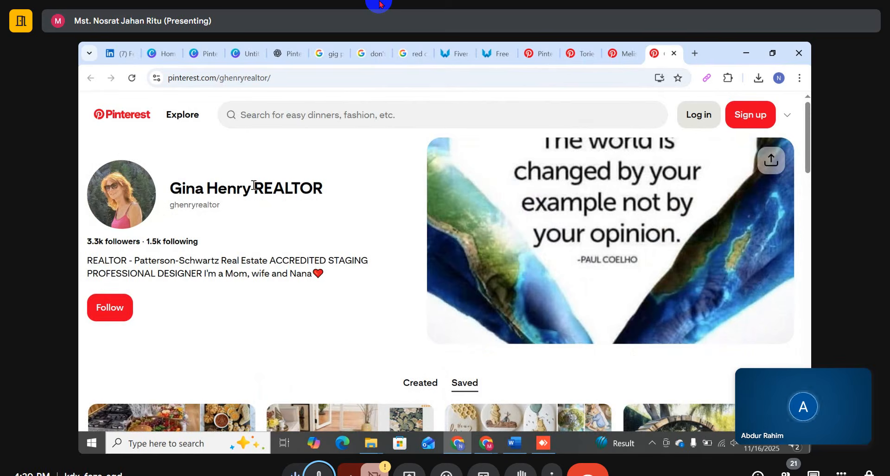
pyautogui.hotkey('ctrl', '-')
pyautogui.hotkey('ctrl', '-')
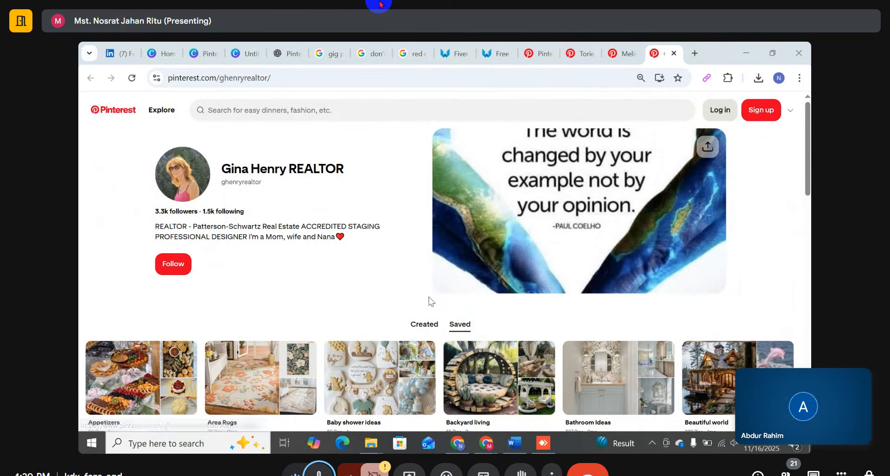
pyautogui.press('Print')
pyautogui.click(607, 91)
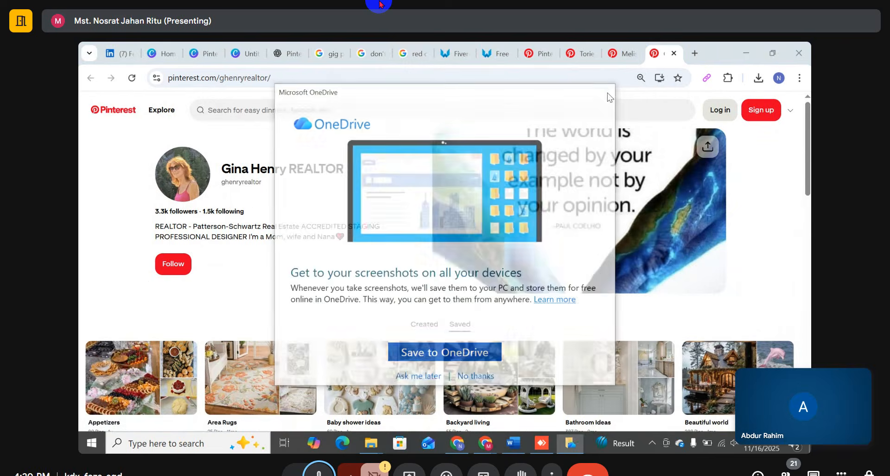
pyautogui.press('Print')
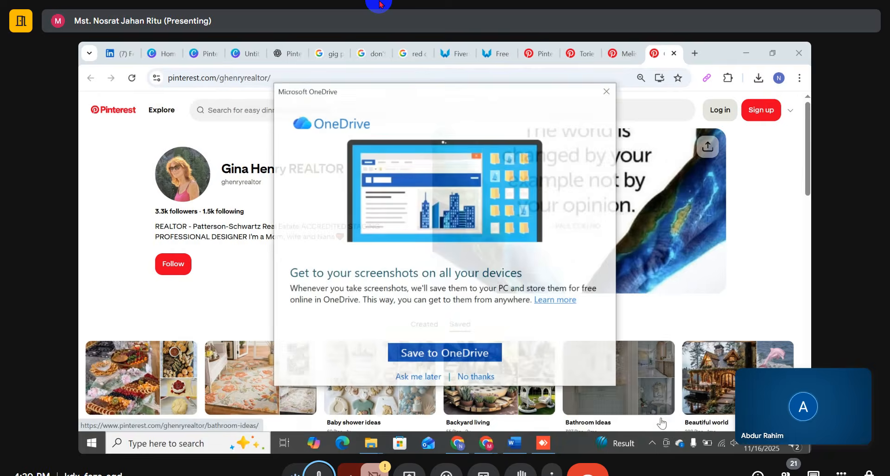
pyautogui.click(610, 97)
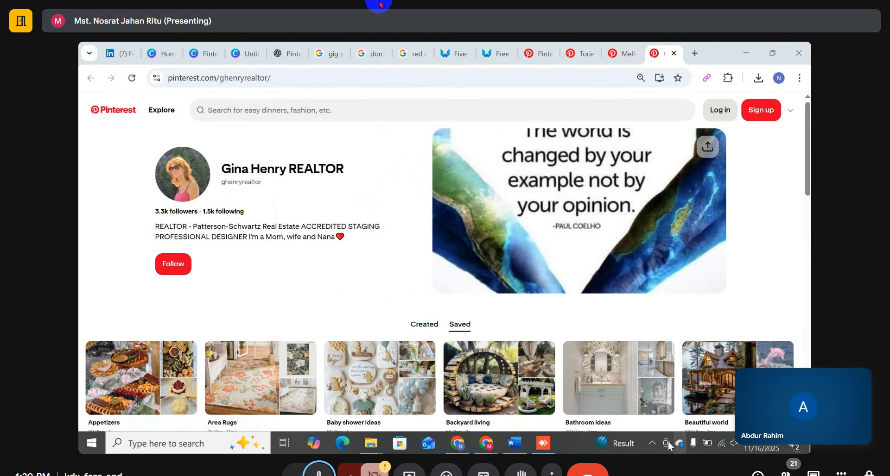
# Step: Start the screenshot tool and select a capture area of about 1756x896 from the profile's header to its saved boards
pyautogui.click(653, 443)
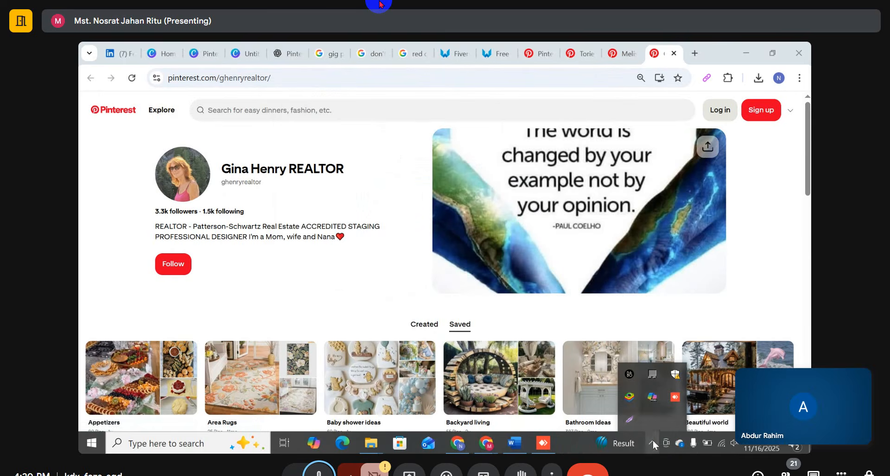
pyautogui.click(629, 418)
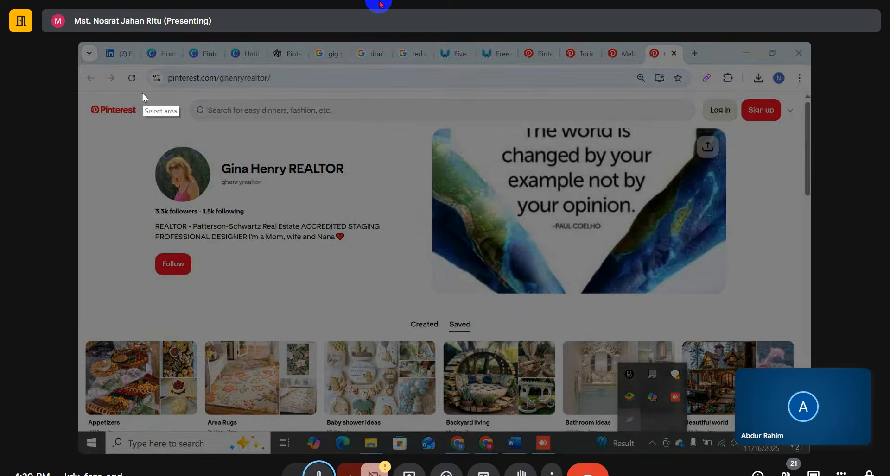
pyautogui.moveTo(118, 88); pyautogui.dragTo(789, 430)
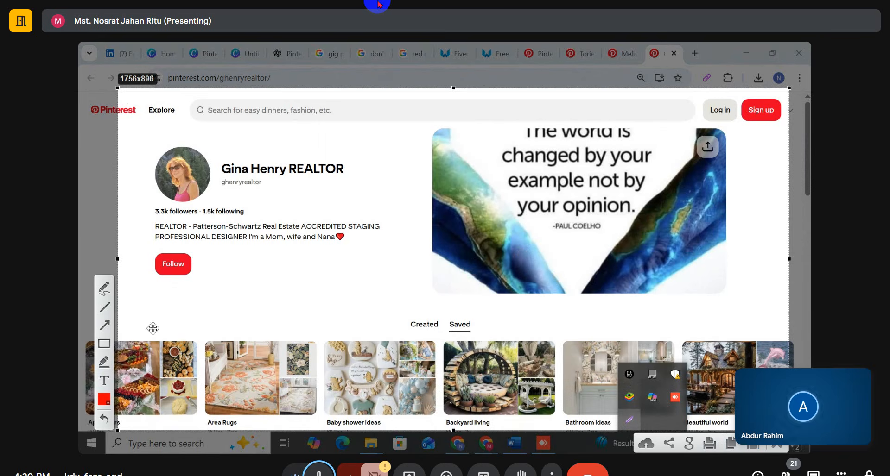
# Step: Draw red rectangles around the profile's bio text and the username in the screenshot
pyautogui.click(105, 344)
pyautogui.moveTo(149, 220); pyautogui.dragTo(393, 244)
pyautogui.click(105, 325)
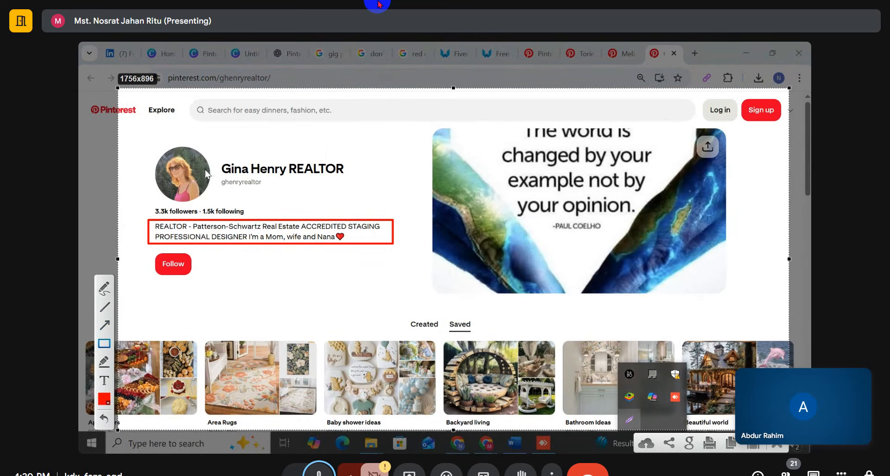
pyautogui.moveTo(219, 179); pyautogui.dragTo(274, 188)
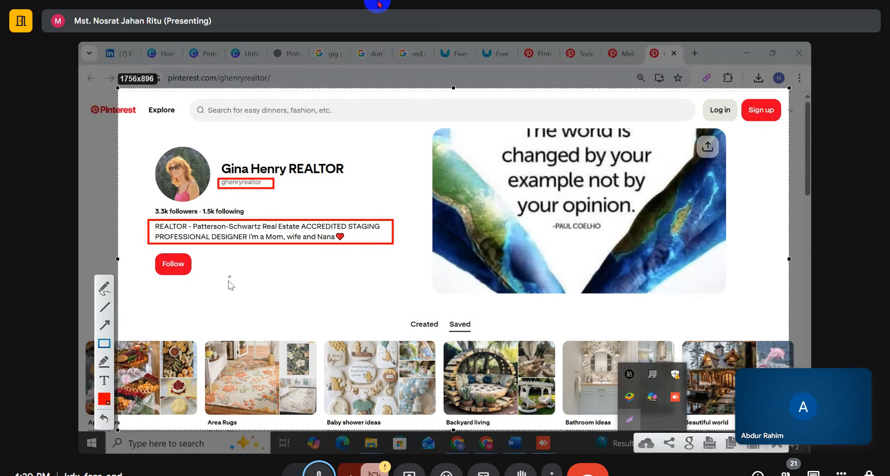
# Step: Draw red arrows on the screenshot to the "Baby shower ideas" board title and the profile's cover image
pyautogui.click(100, 328)
pyautogui.moveTo(329, 289)
pyautogui.mouseDown()
pyautogui.moveTo(380, 384)
pyautogui.moveTo(355, 421)
pyautogui.mouseUp()
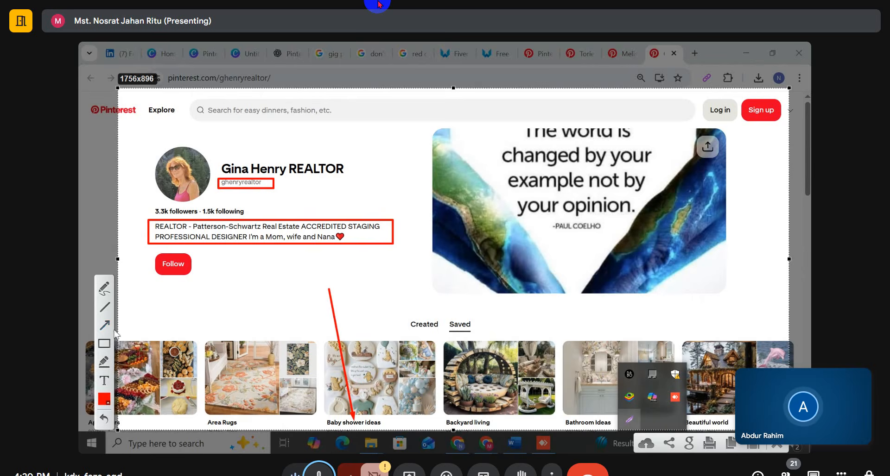
pyautogui.moveTo(363, 308); pyautogui.dragTo(446, 236)
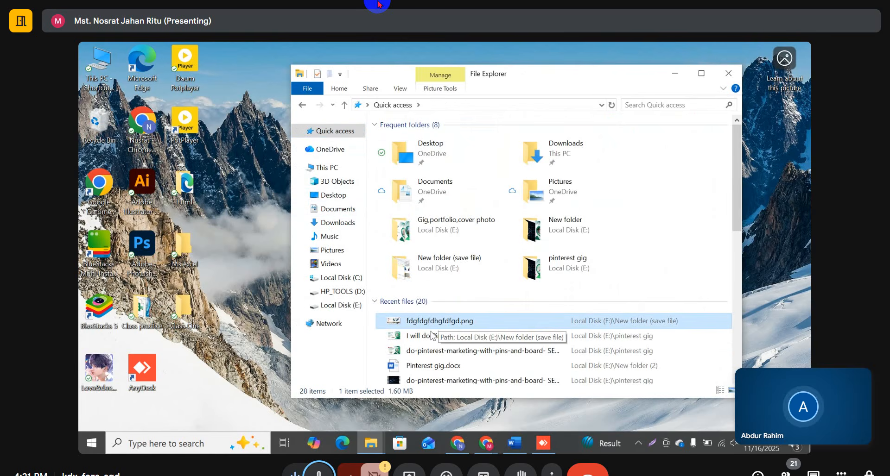
pyautogui.rightClick(224, 203)
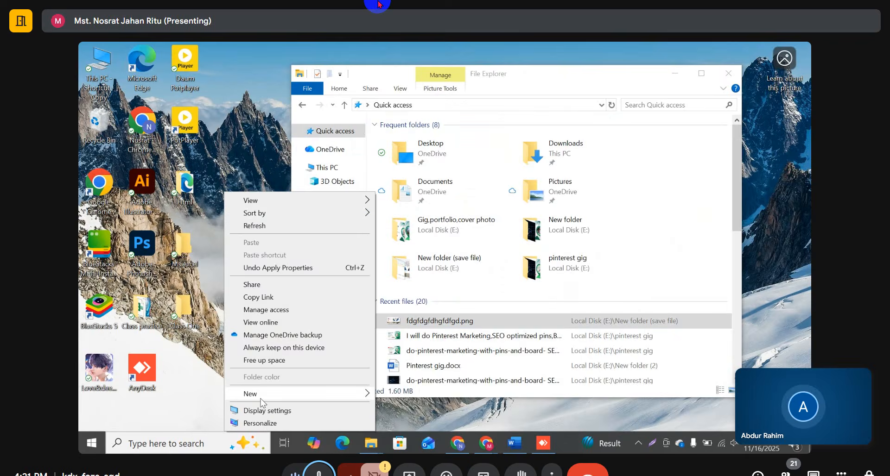
pyautogui.moveTo(262, 395)
pyautogui.click(604, 331)
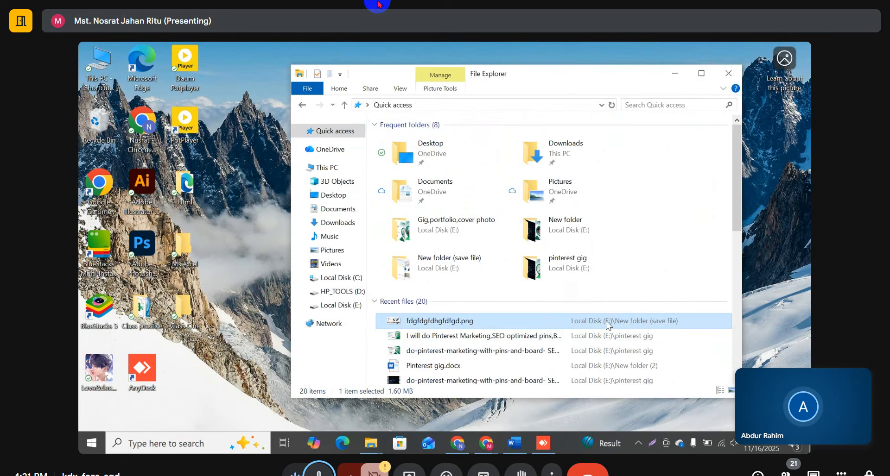
# Step: Copy the recent image file fdgfdgfdhgfdfgd.png and paste it onto the desktop
pyautogui.rightClick(461, 323)
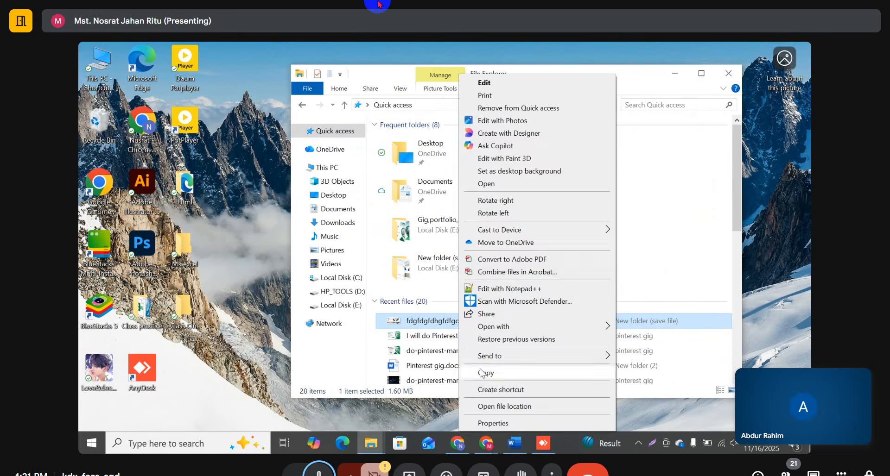
pyautogui.click(485, 373)
pyautogui.rightClick(213, 172)
pyautogui.click(240, 222)
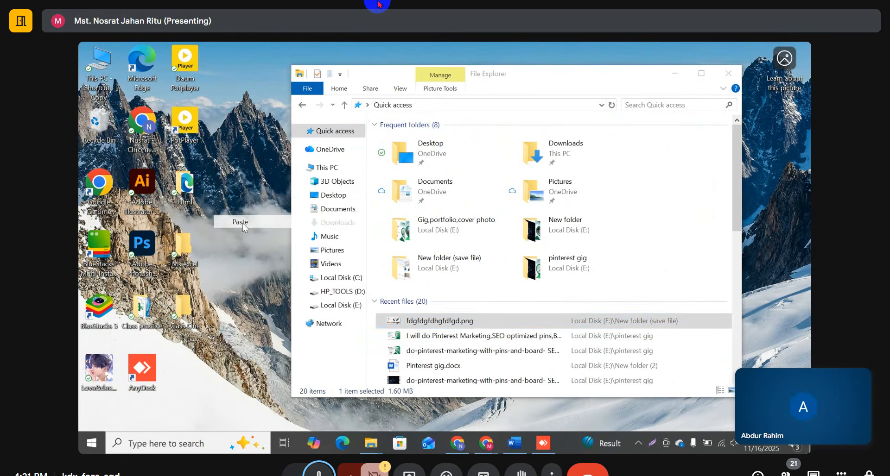
# Step: Switch to Word and create a new blank document
pyautogui.click(519, 442)
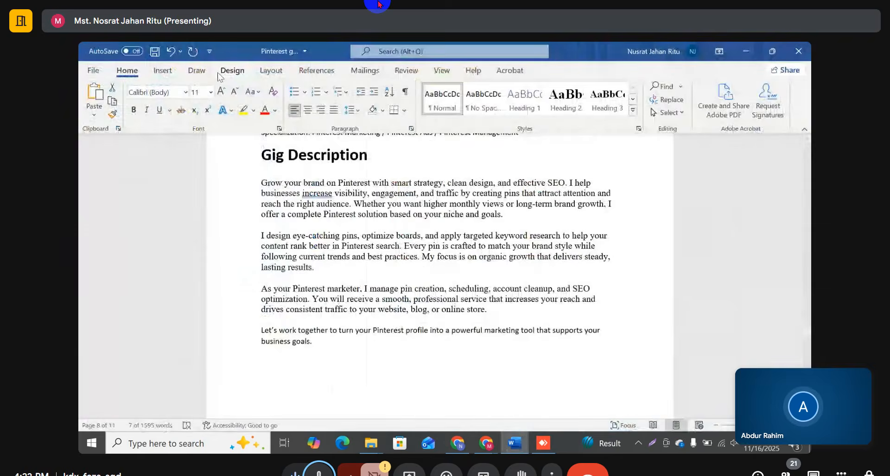
pyautogui.click(93, 70)
pyautogui.click(106, 124)
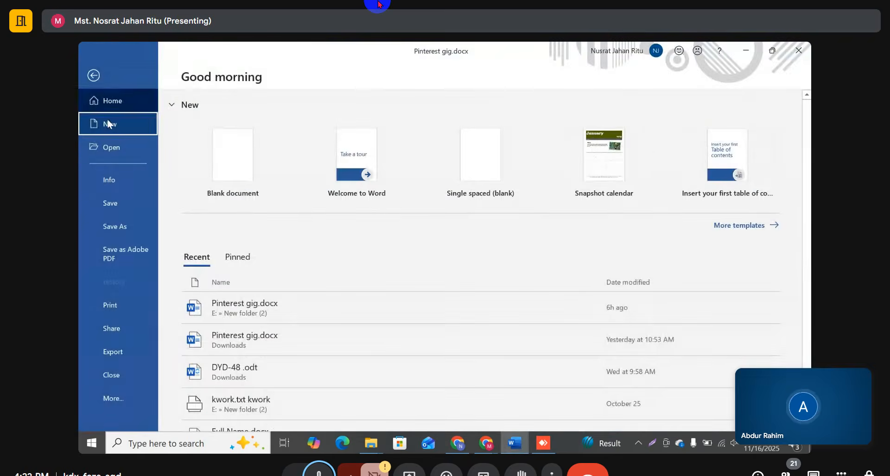
pyautogui.click(280, 214)
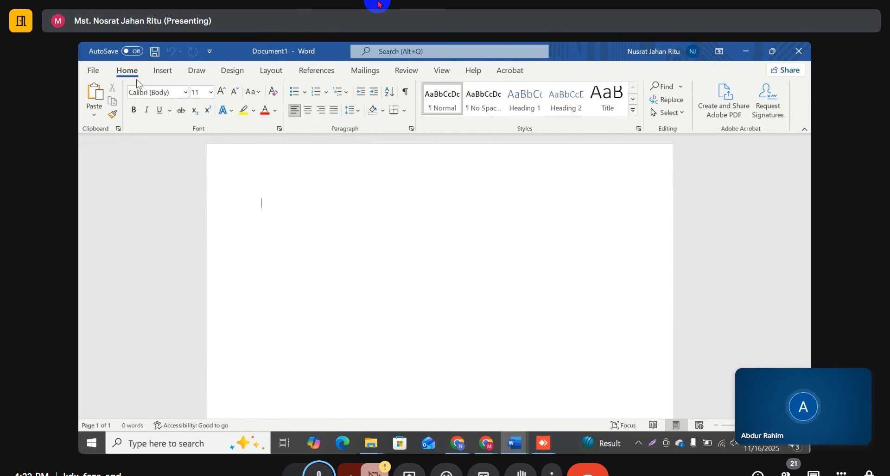
# Step: Draw a rectangle about 7.06" wide and 4.56" high across the blank page
pyautogui.click(165, 72)
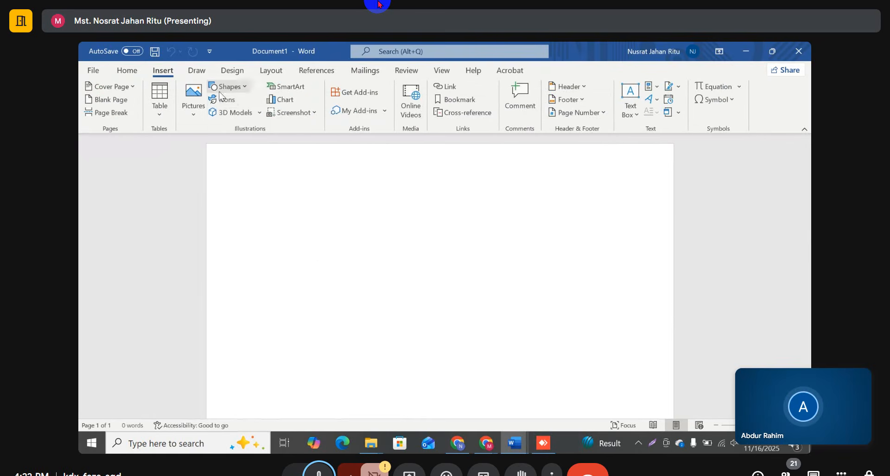
pyautogui.click(240, 91)
pyautogui.click(245, 116)
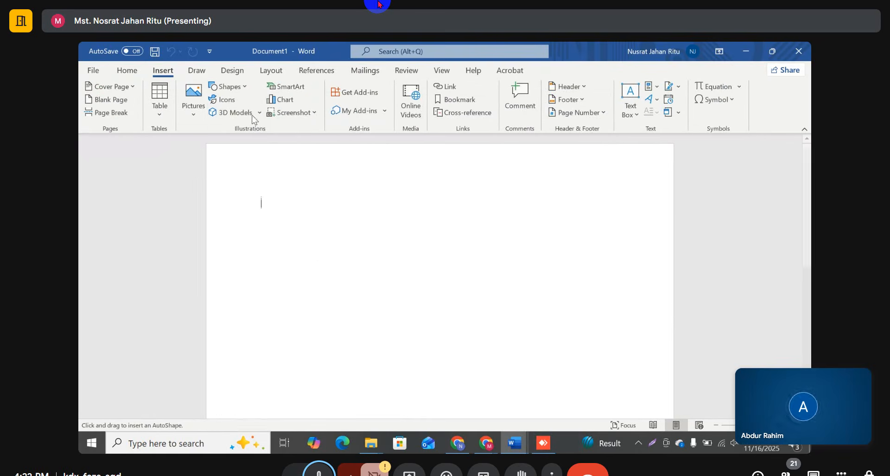
pyautogui.moveTo(235, 179)
pyautogui.mouseDown()
pyautogui.moveTo(676, 430)
pyautogui.moveTo(624, 431)
pyautogui.mouseUp()
pyautogui.scroll(-2, 638, 378)
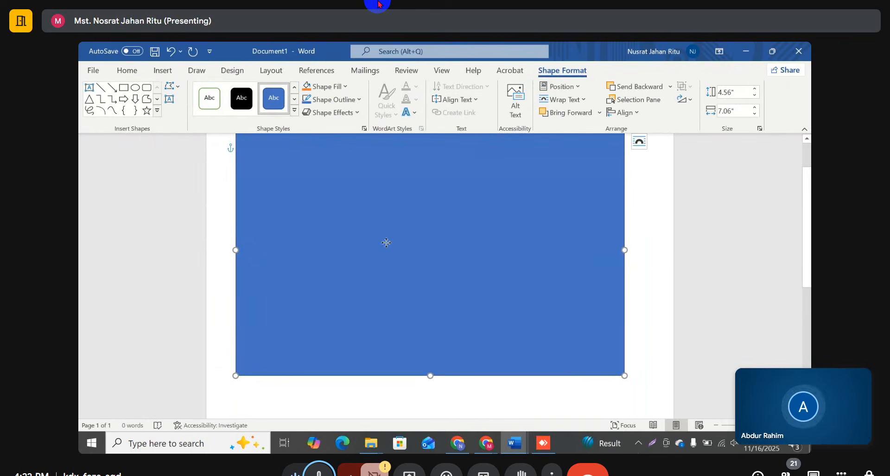
# Step: Set the rectangle's fill to a picture from a file and choose fdgfdgfdhgfdfgd.png from the desktop
pyautogui.rightClick(369, 243)
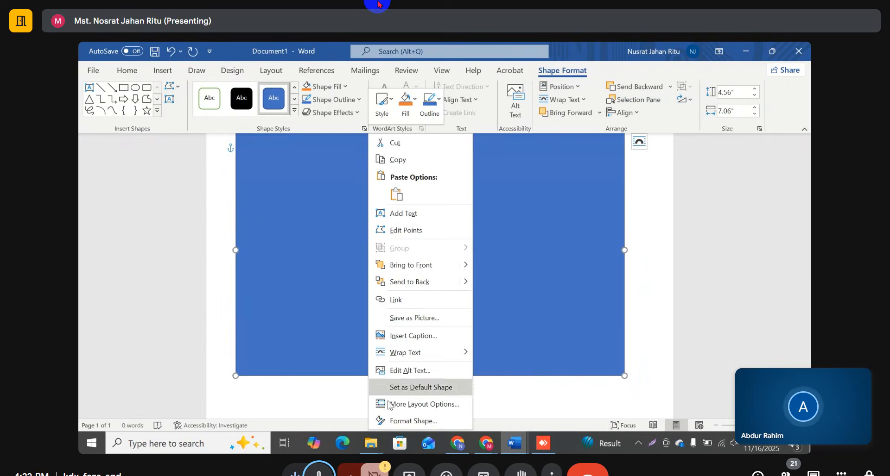
pyautogui.click(405, 422)
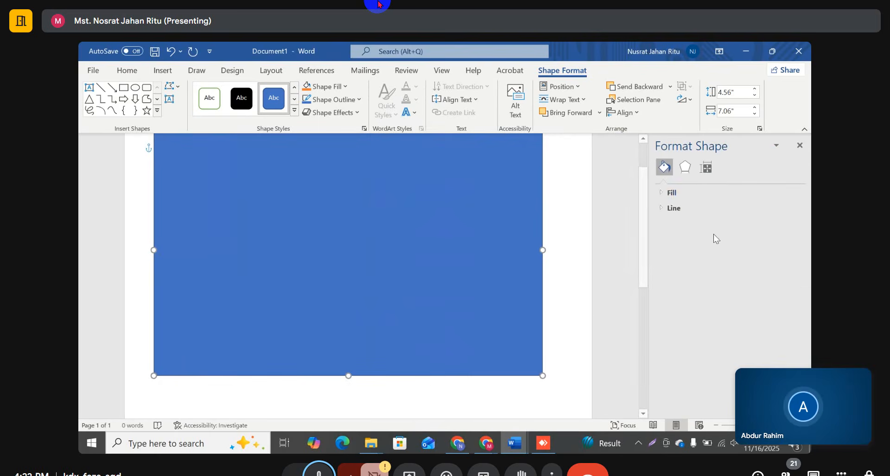
pyautogui.click(676, 193)
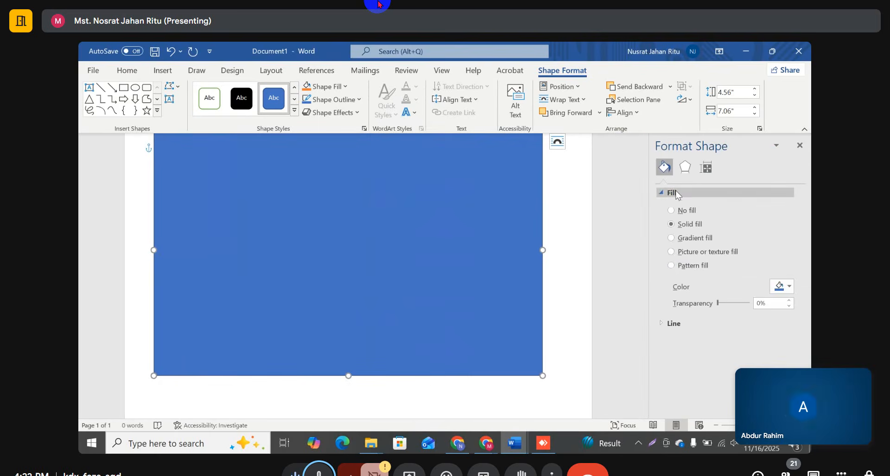
pyautogui.click(671, 252)
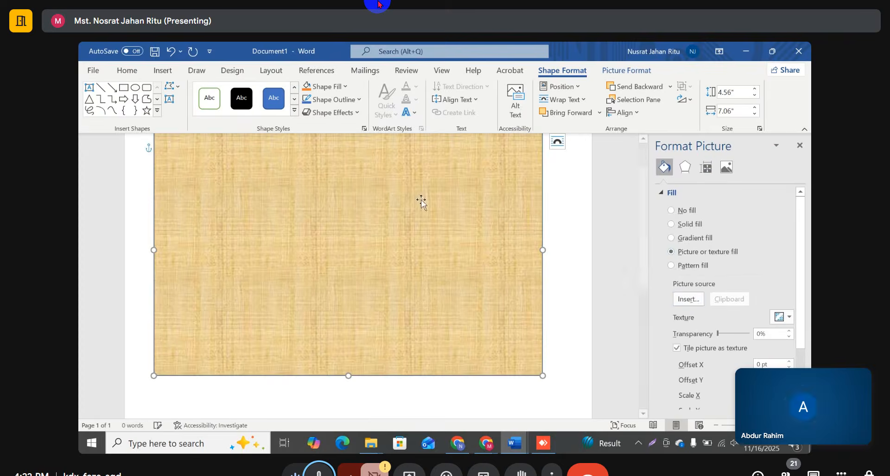
pyautogui.click(687, 300)
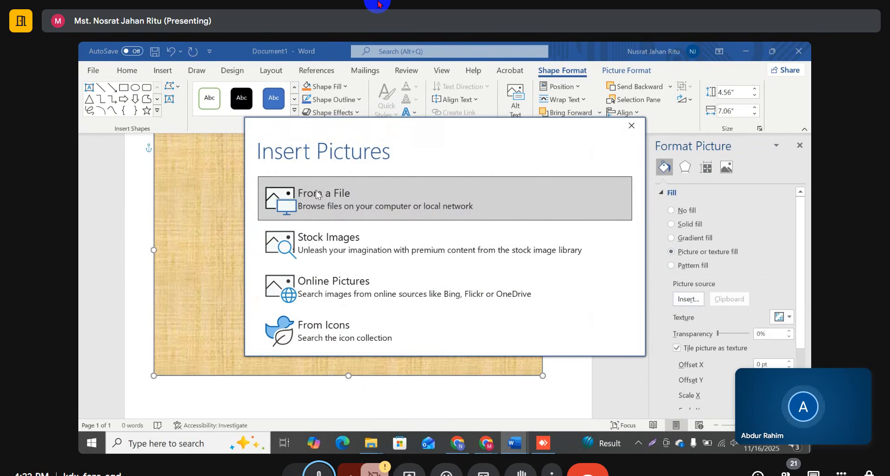
pyautogui.click(316, 195)
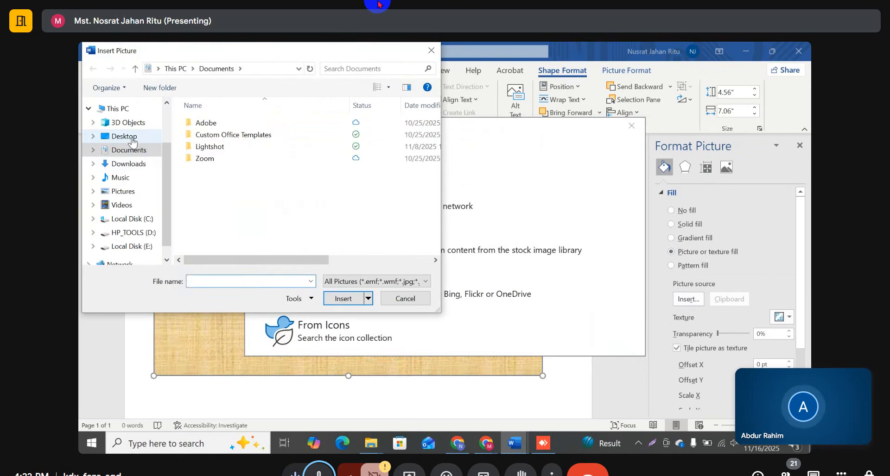
pyautogui.click(132, 138)
pyautogui.click(228, 170)
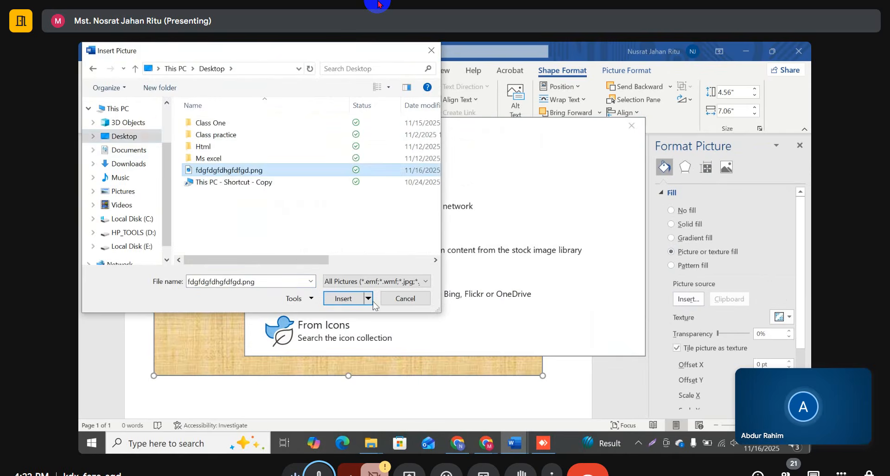
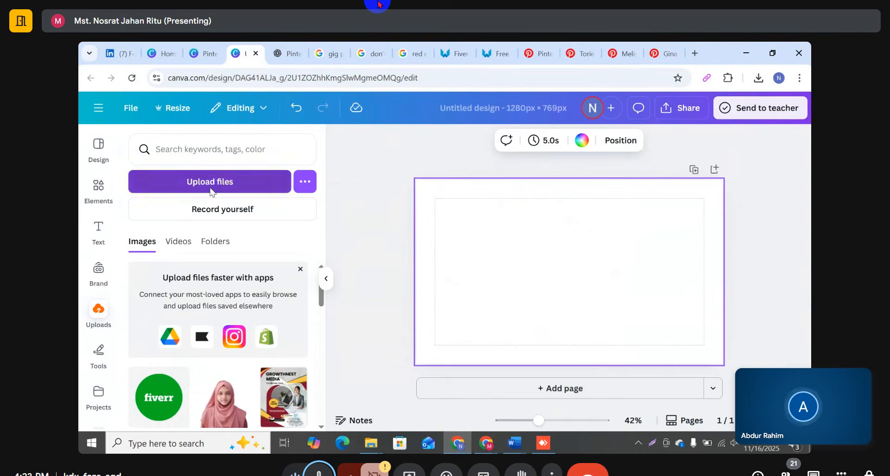
# Step: Upload fdgfdgfdhgfdfgd.png from the desktop to the Canva design and add it to the page
pyautogui.click(210, 182)
pyautogui.click(123, 137)
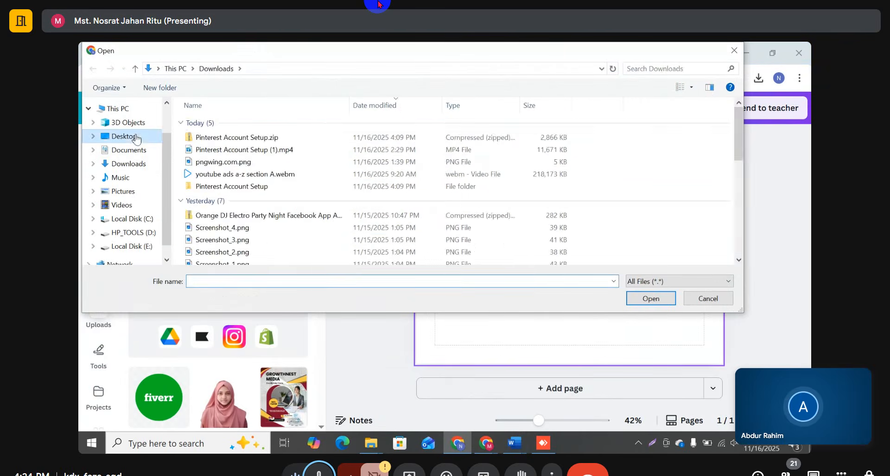
pyautogui.click(218, 209)
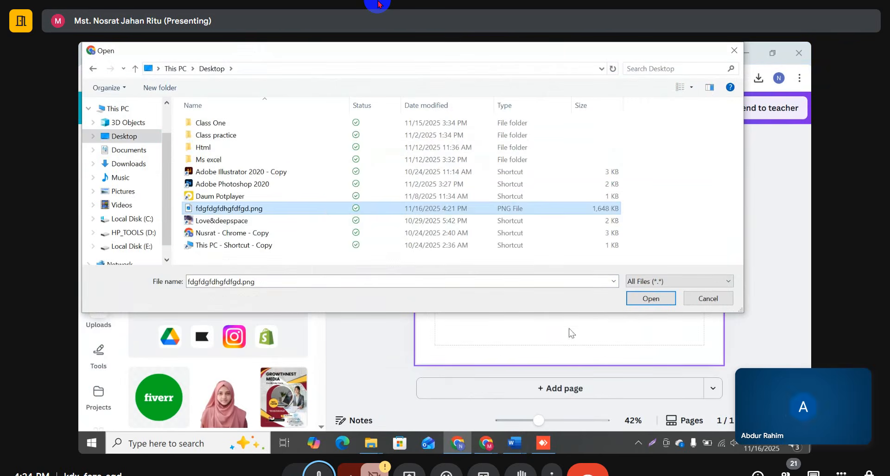
pyautogui.click(651, 298)
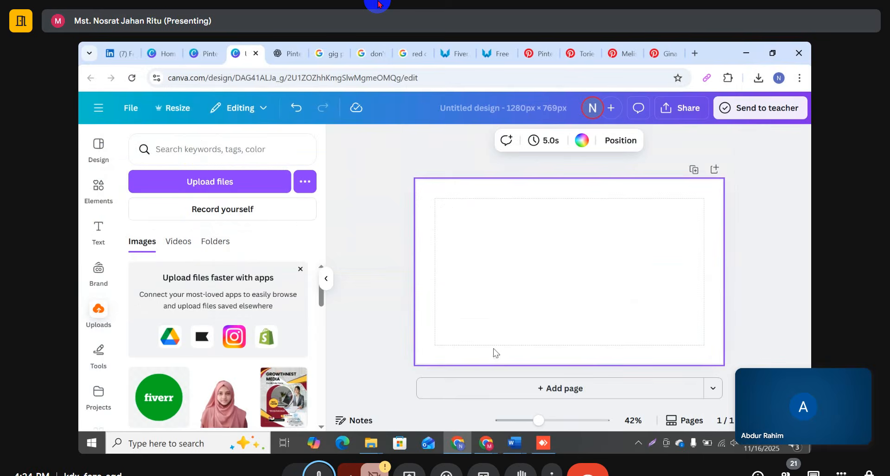
pyautogui.scroll(-1, 162, 346)
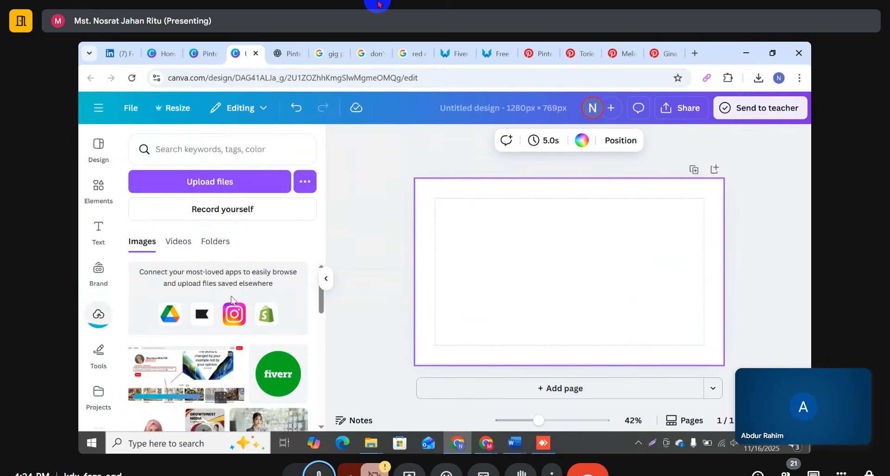
pyautogui.click(160, 344)
pyautogui.click(714, 319)
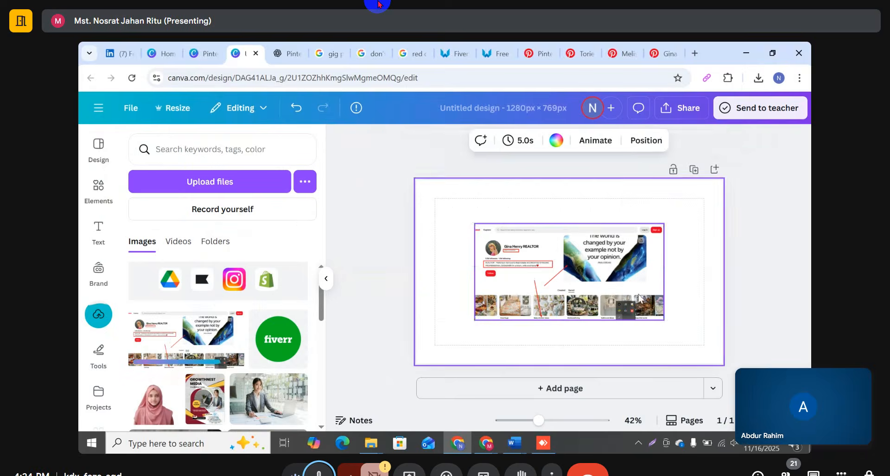
# Step: Move the profile screenshot against the left edge of the page
pyautogui.click(551, 250)
pyautogui.moveTo(551, 250); pyautogui.dragTo(552, 280)
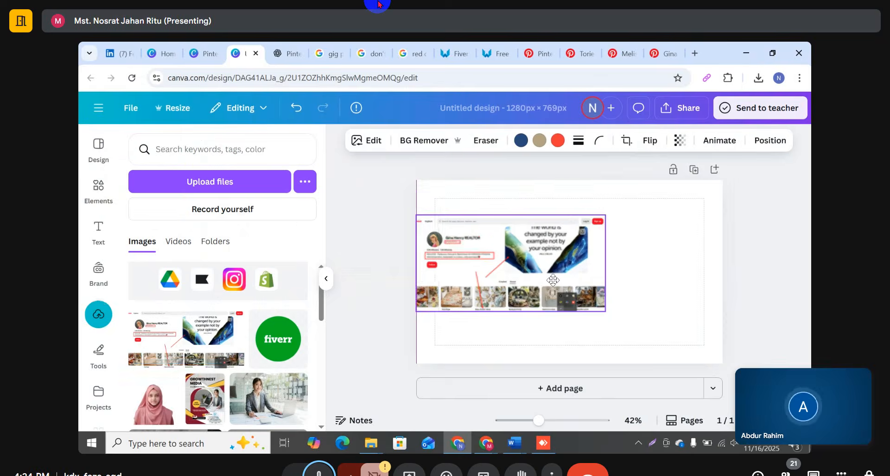
pyautogui.click(675, 256)
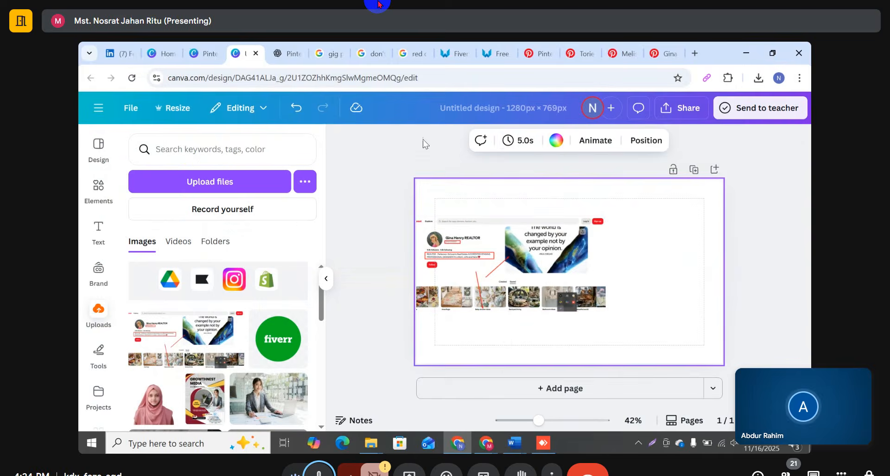
# Step: Set the page's background to the light purple default solid color
pyautogui.click(556, 141)
pyautogui.click(244, 418)
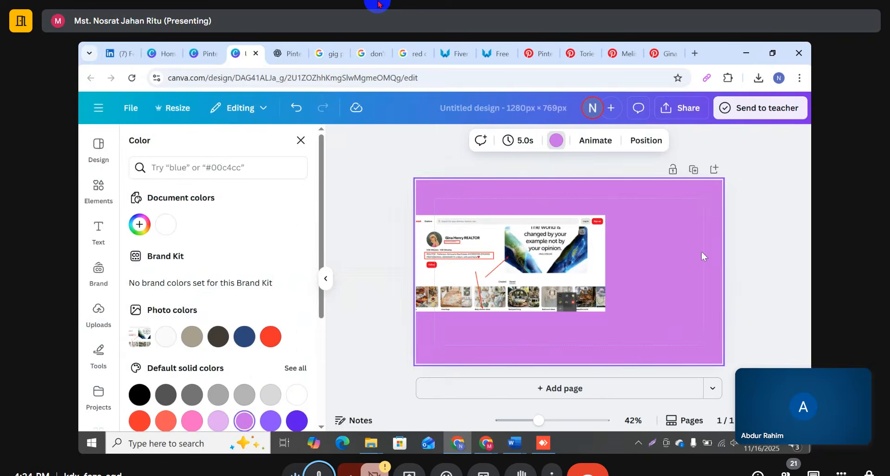
pyautogui.click(752, 241)
# Step: Duplicate the profile screenshot toward the page's right edge and shift the original slightly down
pyautogui.click(569, 272)
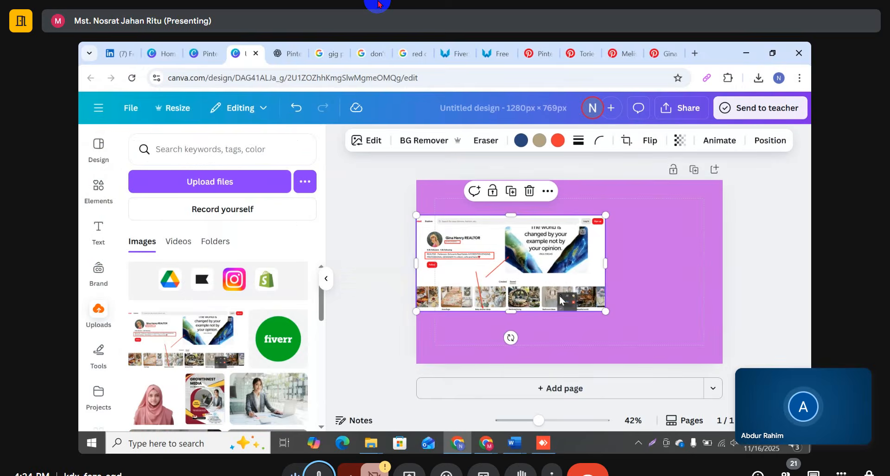
pyautogui.moveTo(538, 274); pyautogui.dragTo(677, 278)
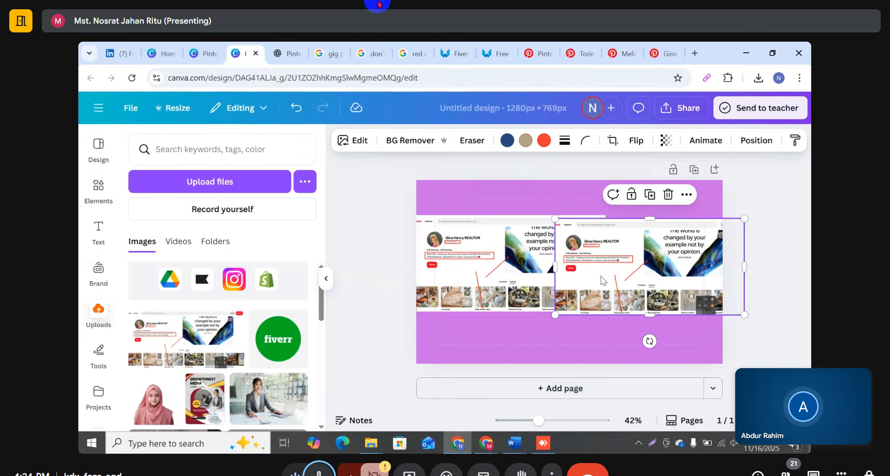
pyautogui.moveTo(489, 264); pyautogui.dragTo(488, 274)
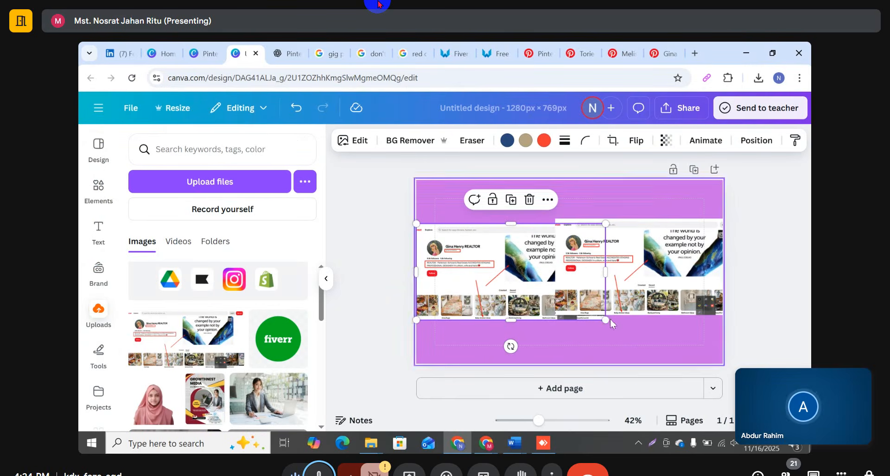
# Step: Shrink both screenshots to roughly half the page width and line them up side by side
pyautogui.moveTo(605, 320); pyautogui.dragTo(595, 297)
pyautogui.click(562, 313)
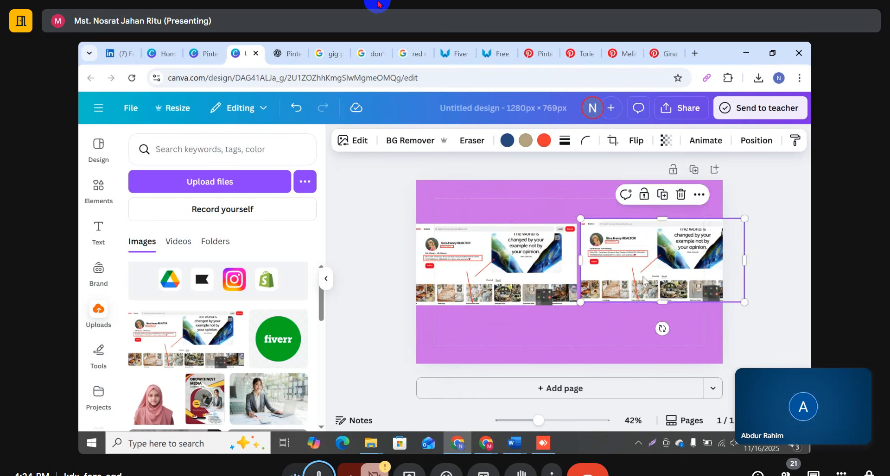
pyautogui.moveTo(642, 273); pyautogui.dragTo(640, 278)
# Step: Scale the two screenshots together so that they span exactly the page width
pyautogui.click(564, 277)
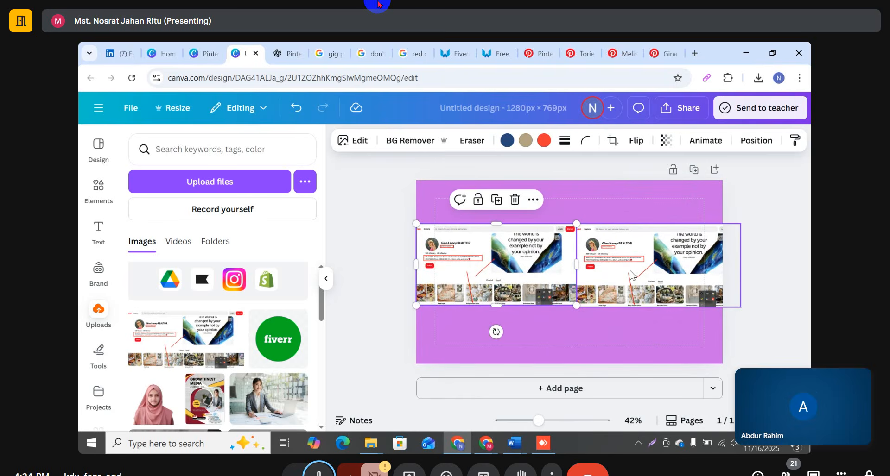
pyautogui.keyDown('shift'); pyautogui.click(633, 274); pyautogui.keyUp('shift')
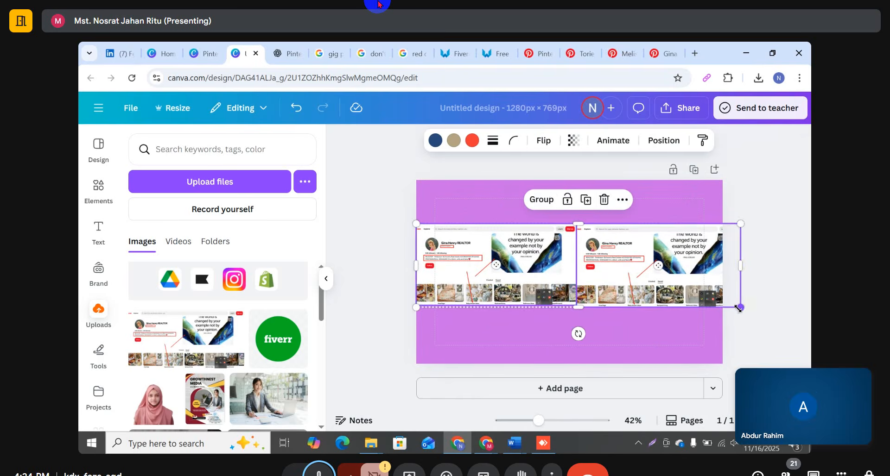
pyautogui.moveTo(739, 308); pyautogui.dragTo(722, 303)
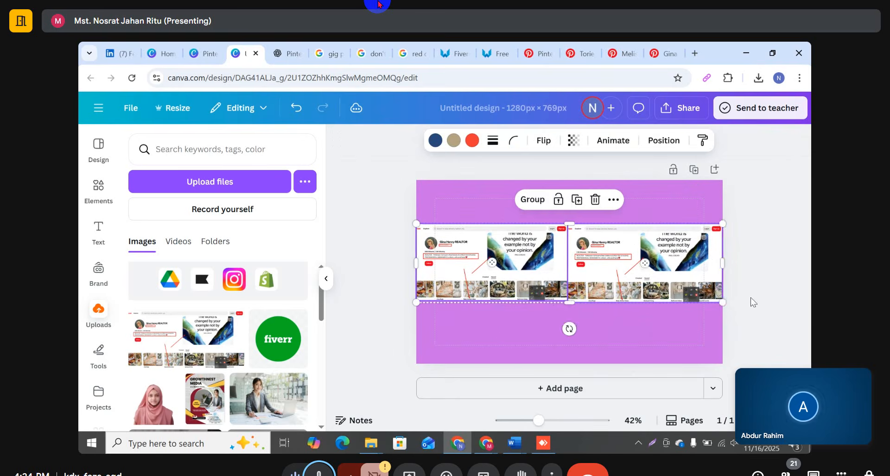
pyautogui.click(753, 303)
# Step: Give both screenshots a solid black border with a stroke weight of 4
pyautogui.click(513, 272)
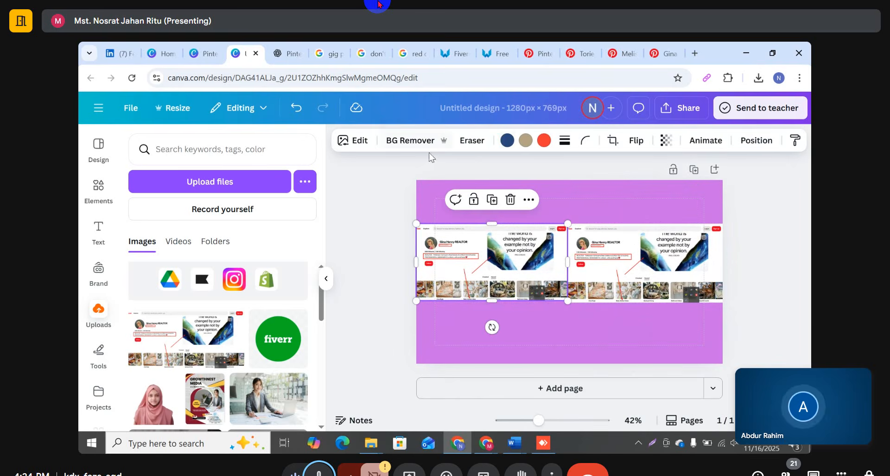
pyautogui.keyDown('shift'); pyautogui.click(603, 272); pyautogui.keyUp('shift')
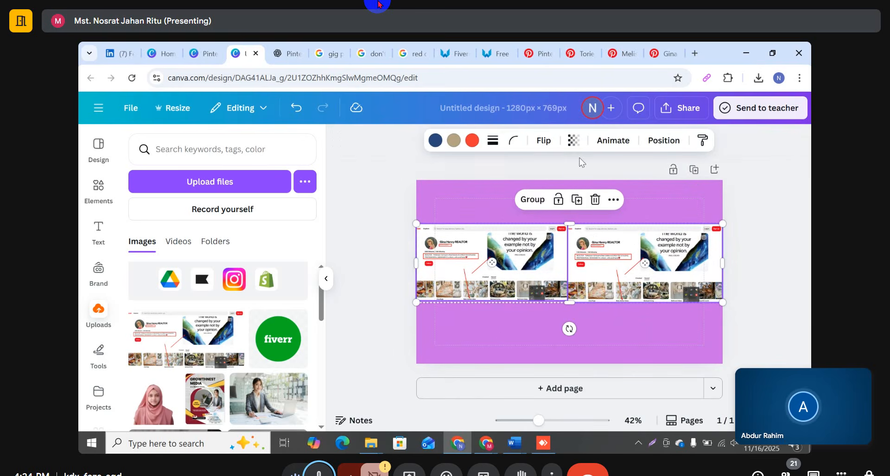
pyautogui.click(493, 140)
pyautogui.click(465, 181)
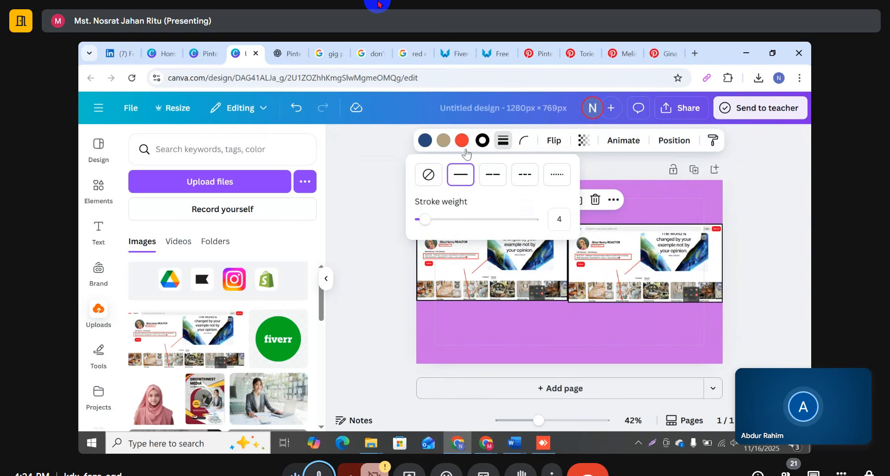
pyautogui.click(647, 340)
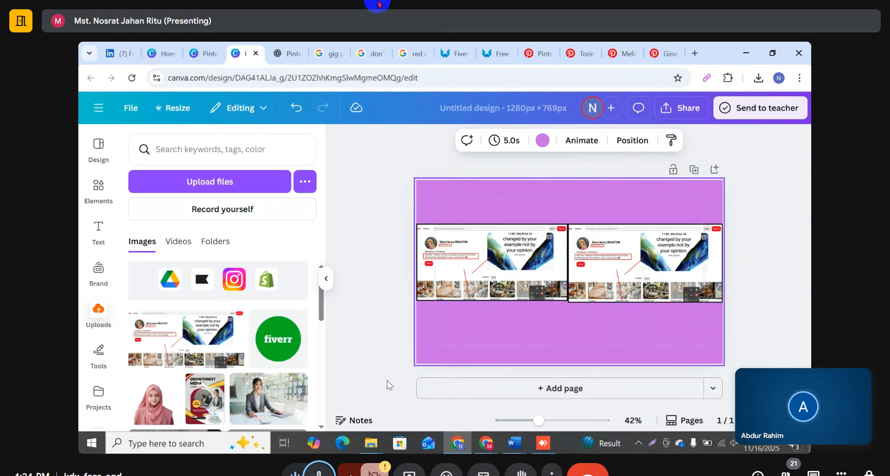
# Step: Add a default heading text box and place it above the left screenshot
pyautogui.click(98, 229)
pyautogui.click(184, 285)
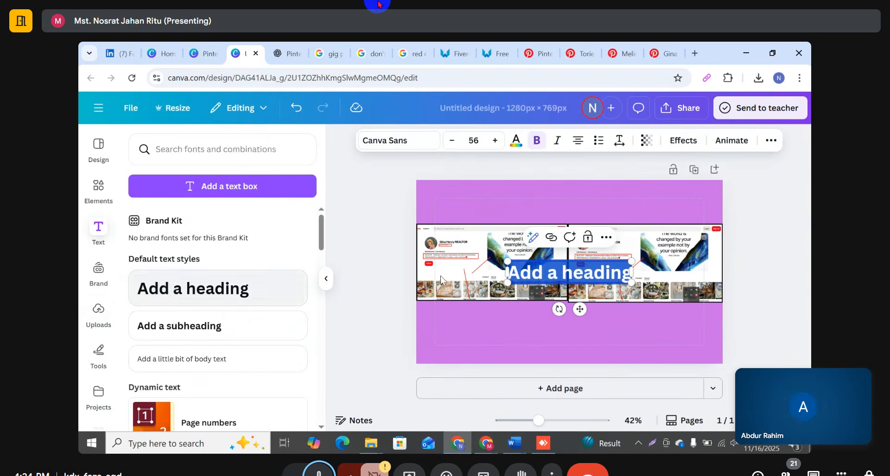
pyautogui.click(531, 355)
pyautogui.moveTo(558, 290); pyautogui.dragTo(473, 203)
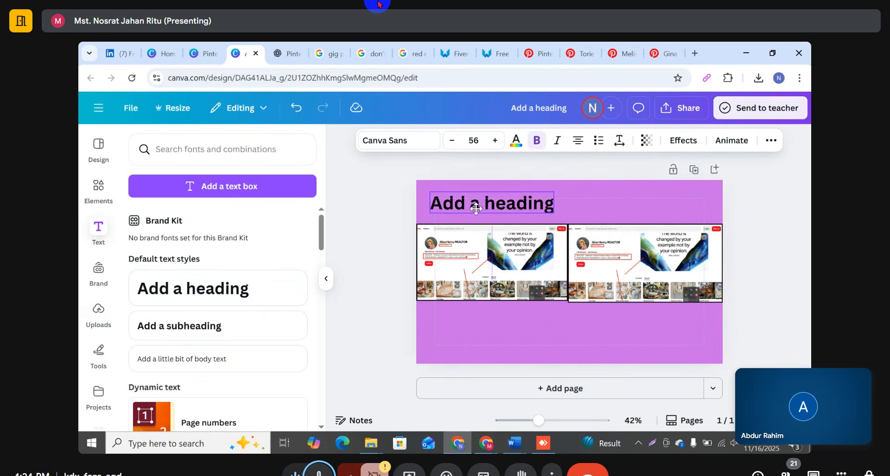
# Step: Replace the heading text above the left screenshot with "Before"
pyautogui.doubleClick(473, 204)
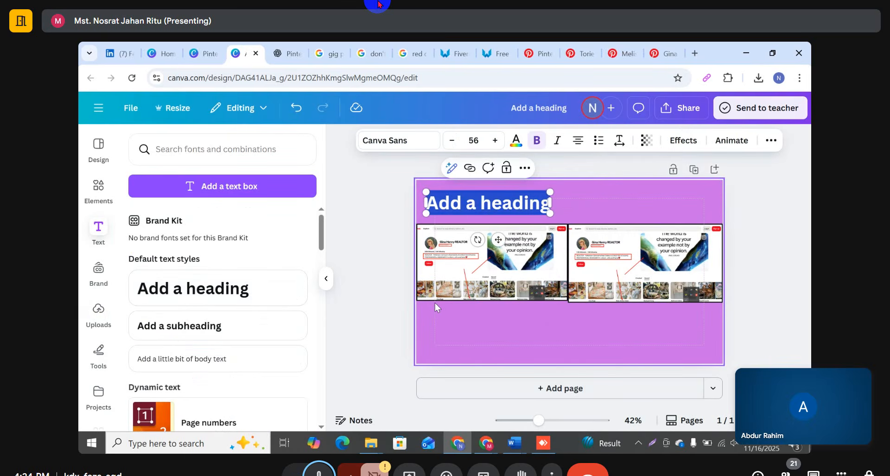
pyautogui.write('Befroe')
pyautogui.press('BackSpace')
pyautogui.press('BackSpace')
pyautogui.press('BackSpace')
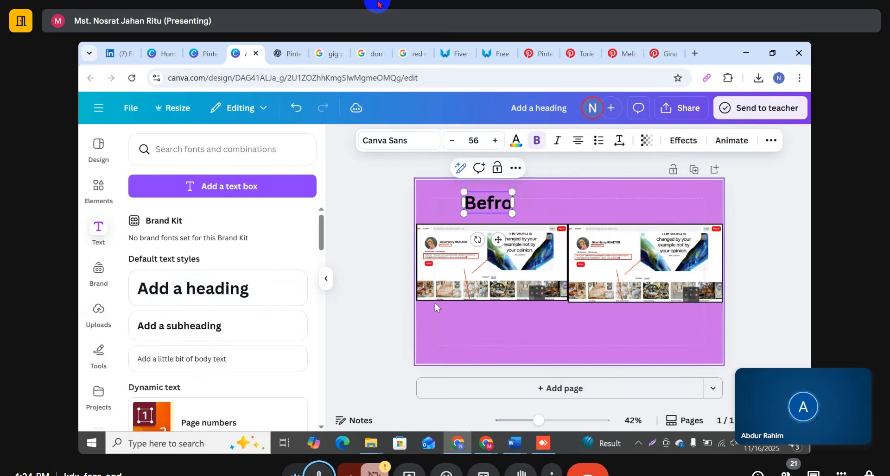
pyautogui.write('ore')
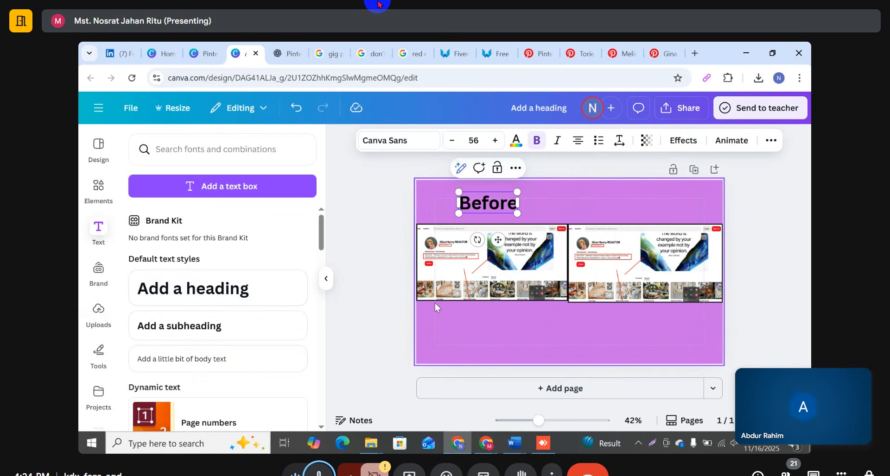
pyautogui.click(601, 190)
# Step: Duplicate the "Before" heading above the right screenshot and change the copy's text to "After"
pyautogui.click(492, 204)
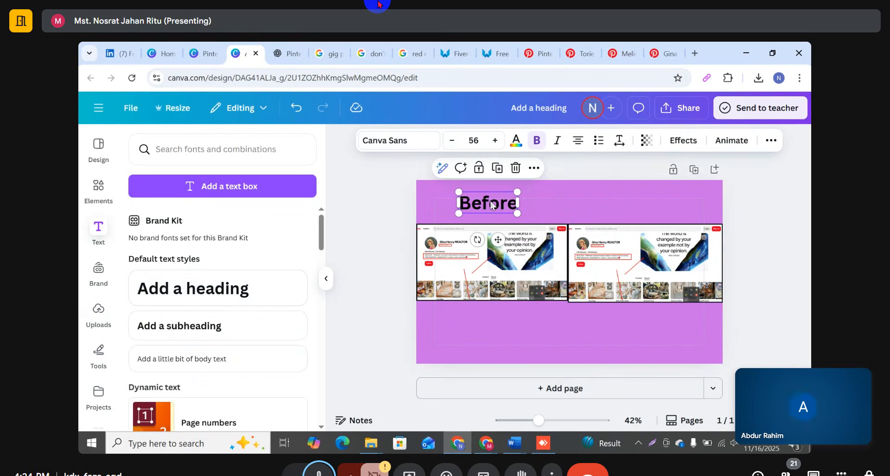
pyautogui.moveTo(583, 213); pyautogui.dragTo(643, 211)
pyautogui.doubleClick(643, 211)
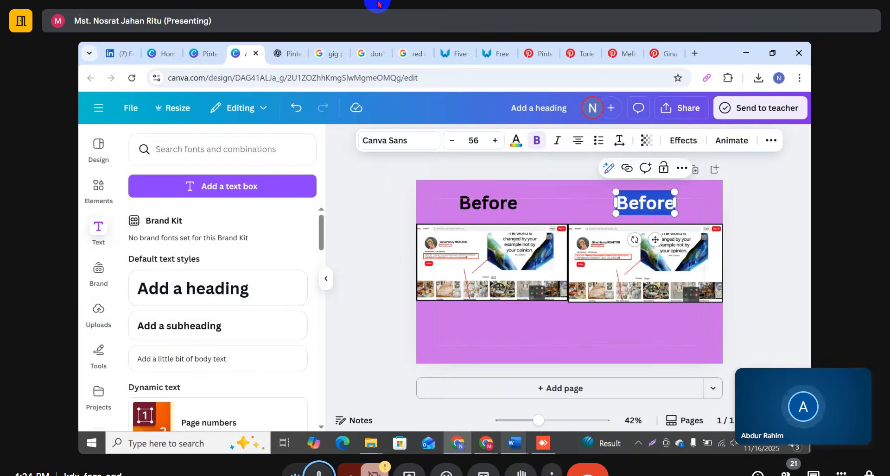
pyautogui.write('After')
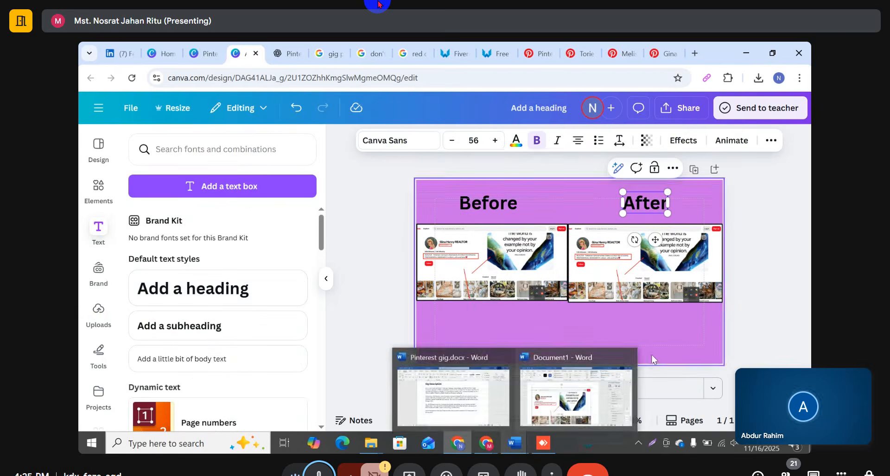
pyautogui.click(735, 188)
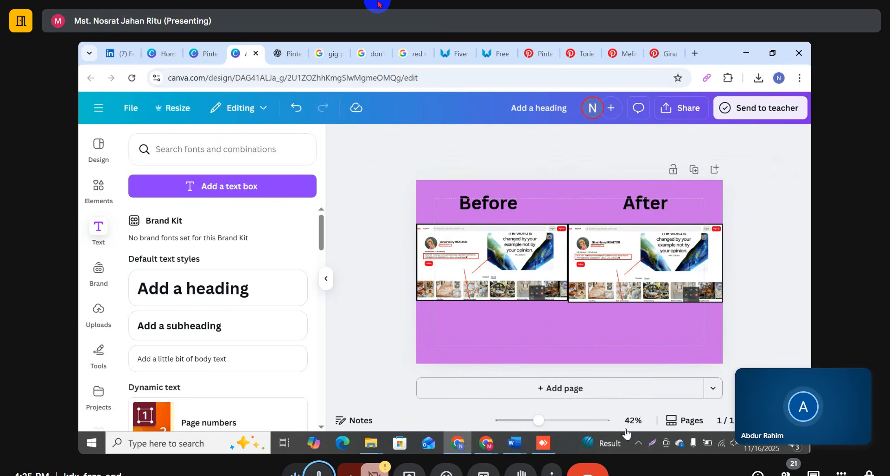
# Step: Examine the profile name, follower line and bio in the left screenshot up close
pyautogui.click(564, 421)
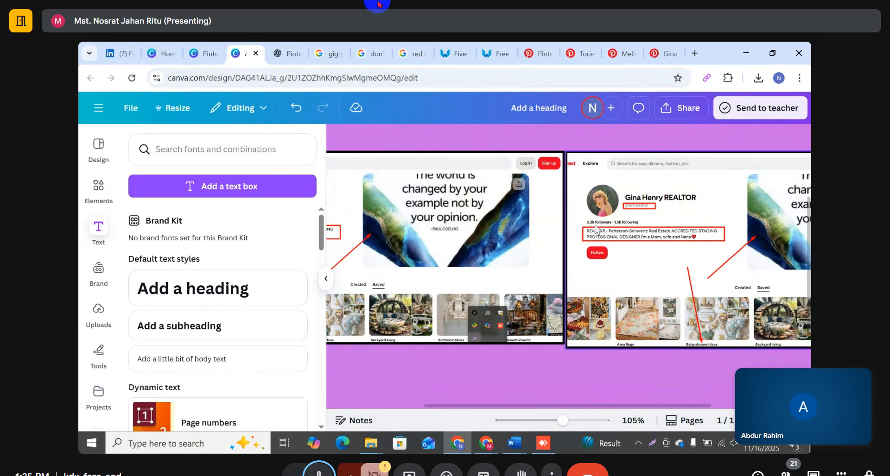
pyautogui.click(538, 421)
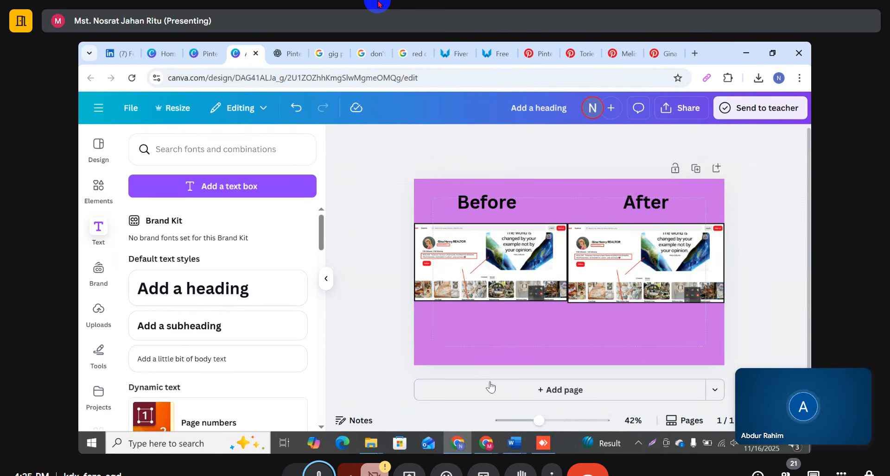
pyautogui.moveTo(539, 421); pyautogui.dragTo(574, 421)
pyautogui.moveTo(504, 402); pyautogui.dragTo(373, 403)
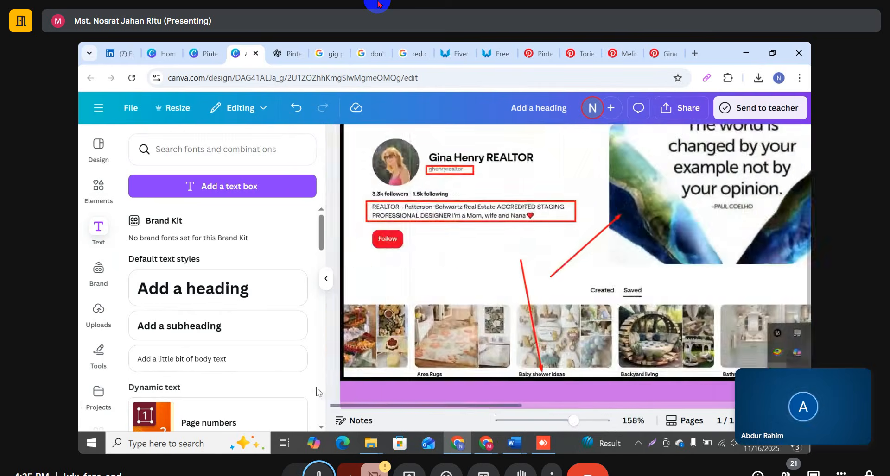
pyautogui.scroll(1, 354, 194)
pyautogui.scroll(2, 353, 194)
pyautogui.scroll(-3, 359, 237)
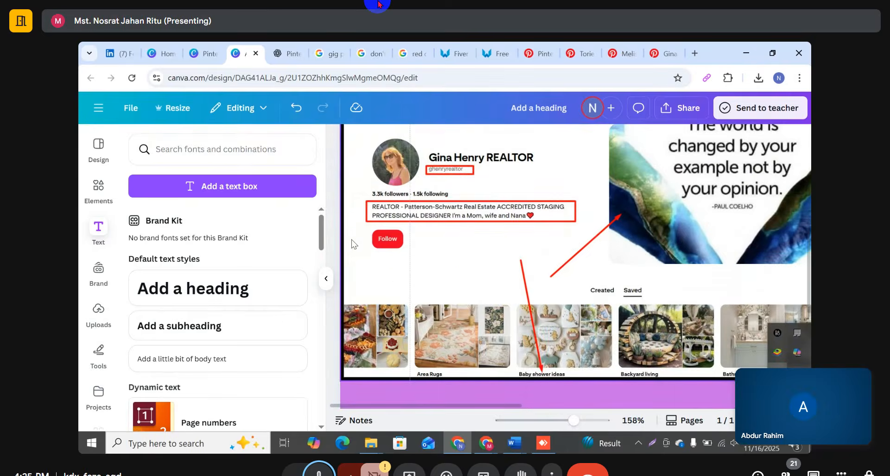
pyautogui.scroll(4, 353, 244)
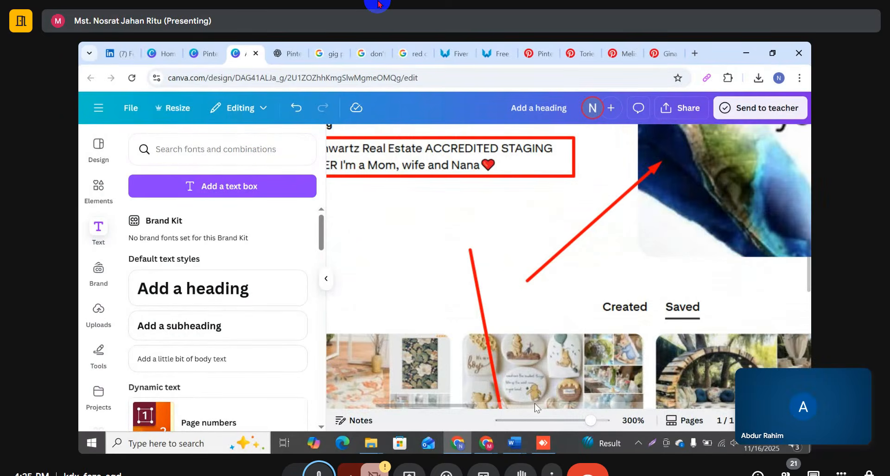
pyautogui.click(535, 406)
pyautogui.moveTo(450, 403); pyautogui.dragTo(377, 406)
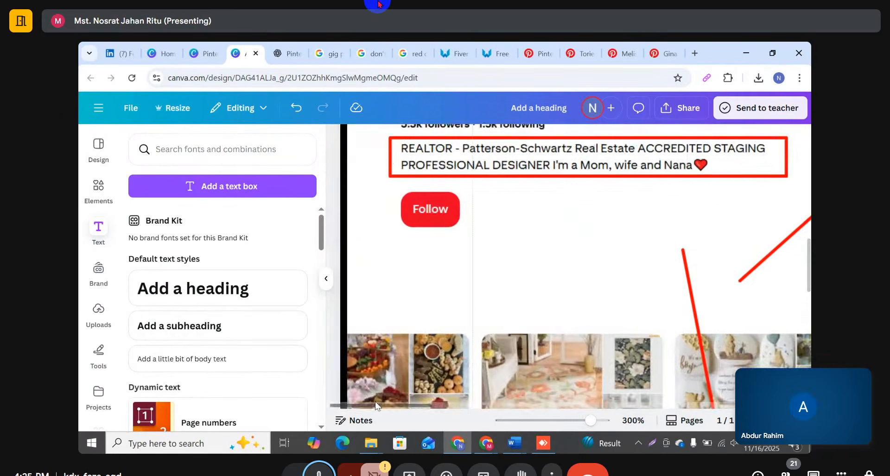
pyautogui.scroll(3, 377, 399)
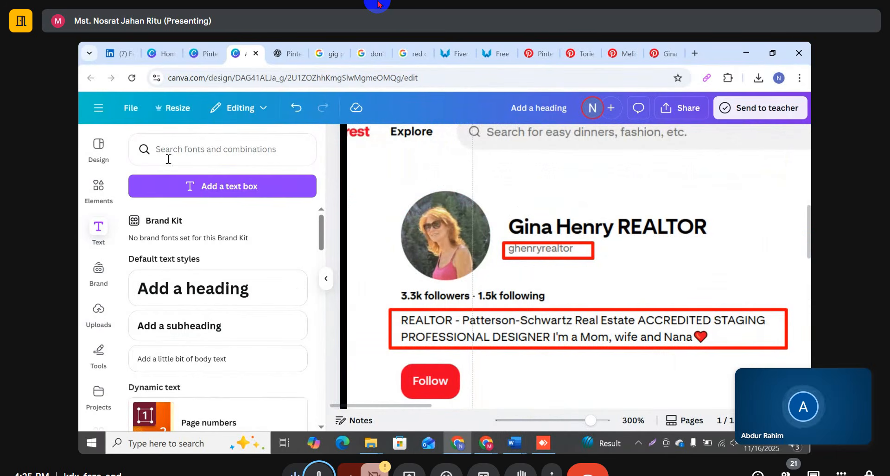
pyautogui.click(463, 303)
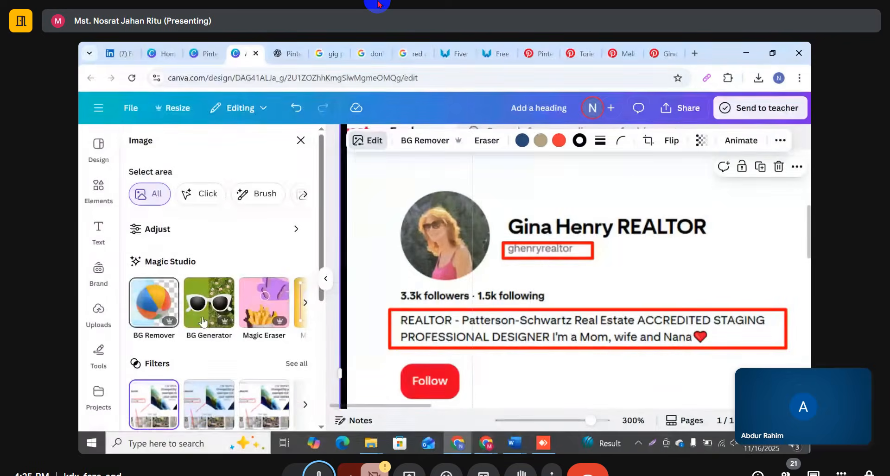
pyautogui.click(267, 310)
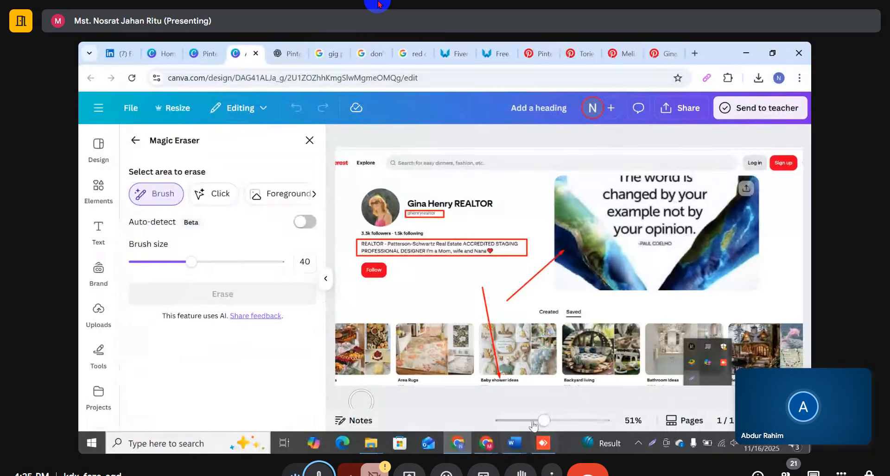
pyautogui.moveTo(533, 423); pyautogui.dragTo(567, 421)
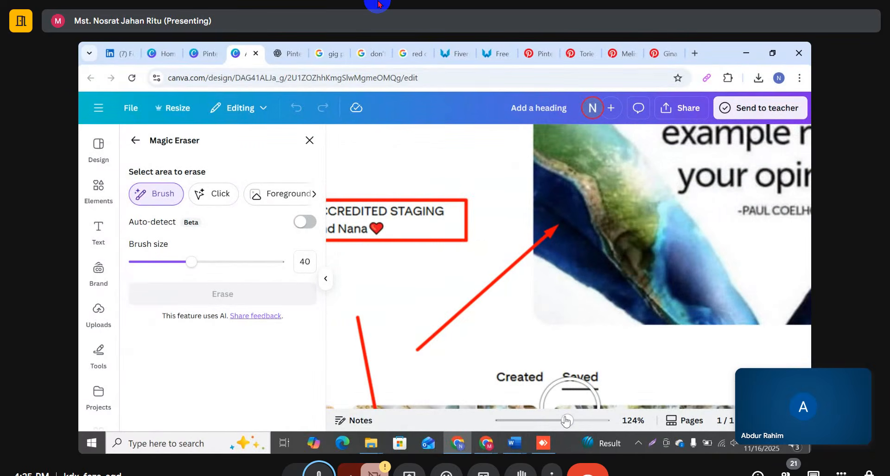
pyautogui.moveTo(565, 421); pyautogui.dragTo(552, 438)
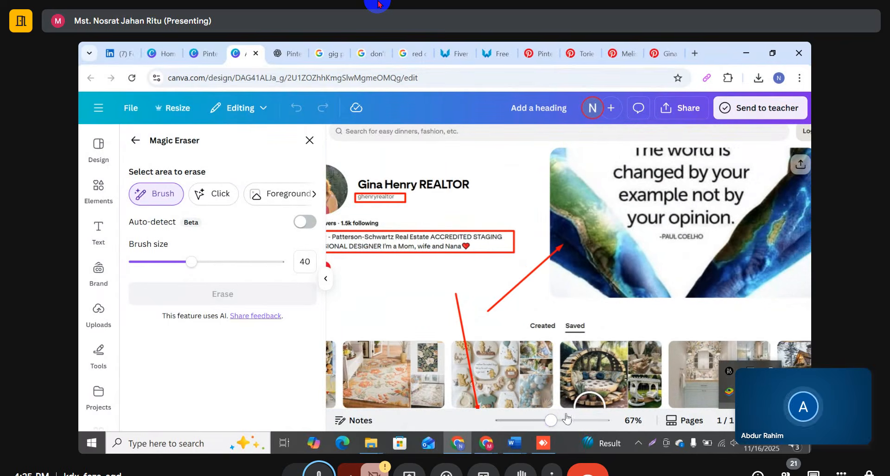
pyautogui.moveTo(547, 426)
pyautogui.mouseDown()
pyautogui.moveTo(536, 423)
pyautogui.moveTo(544, 427)
pyautogui.mouseUp()
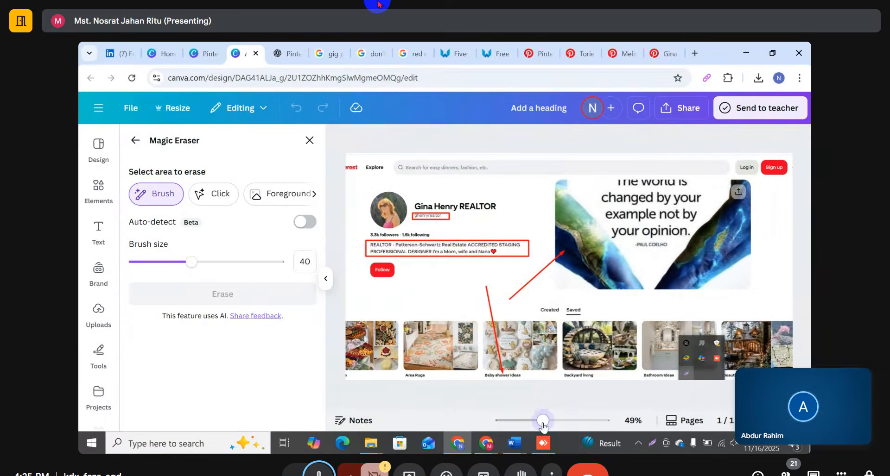
pyautogui.moveTo(192, 262); pyautogui.dragTo(174, 264)
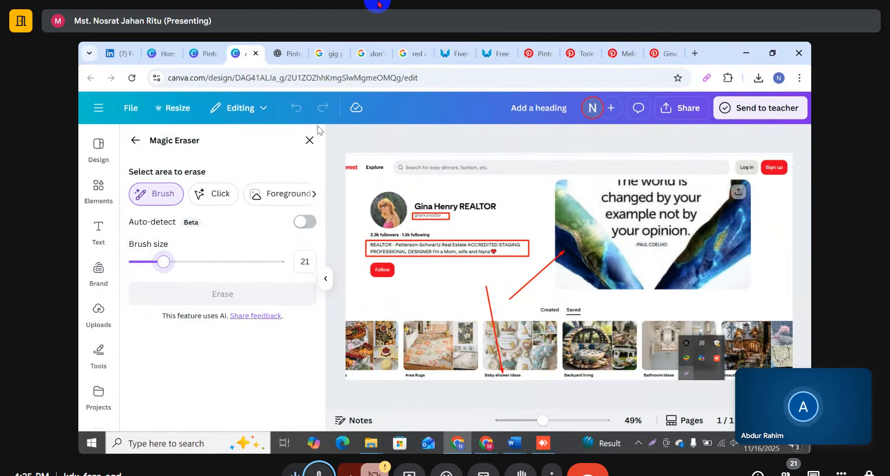
pyautogui.click(309, 140)
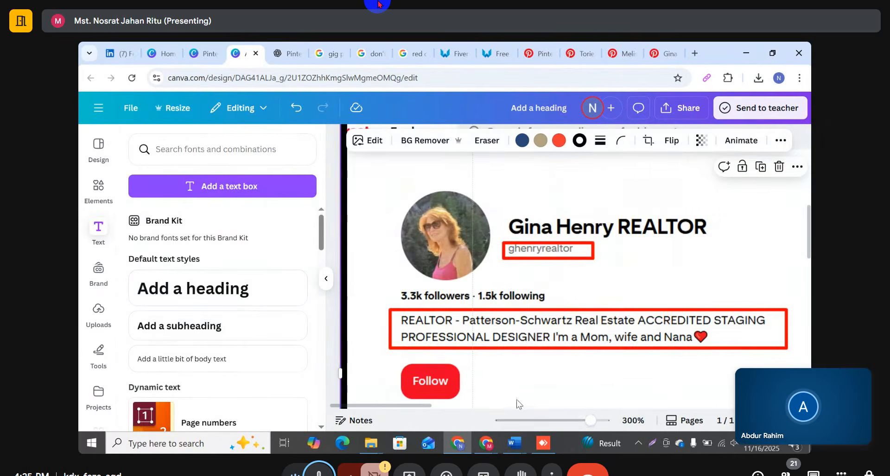
# Step: Erase the number before "followers" in the left screenshot using Magic Eraser with a brush size of 10
pyautogui.click(603, 425)
pyautogui.moveTo(403, 407); pyautogui.dragTo(377, 411)
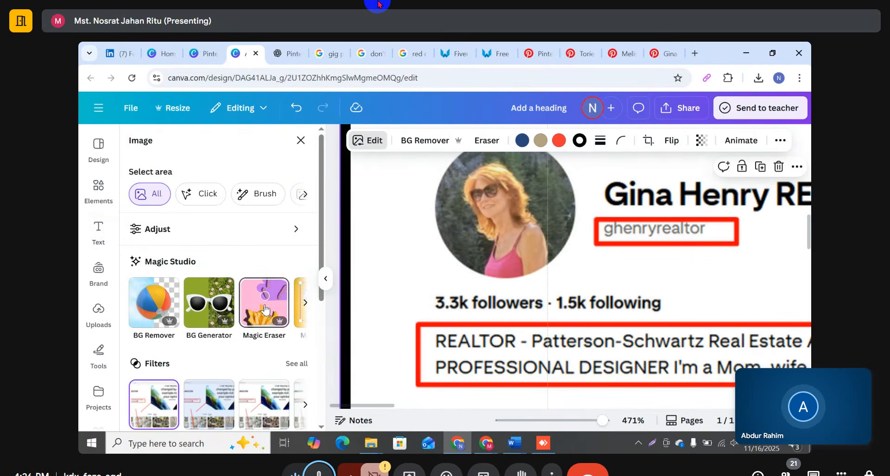
pyautogui.click(264, 302)
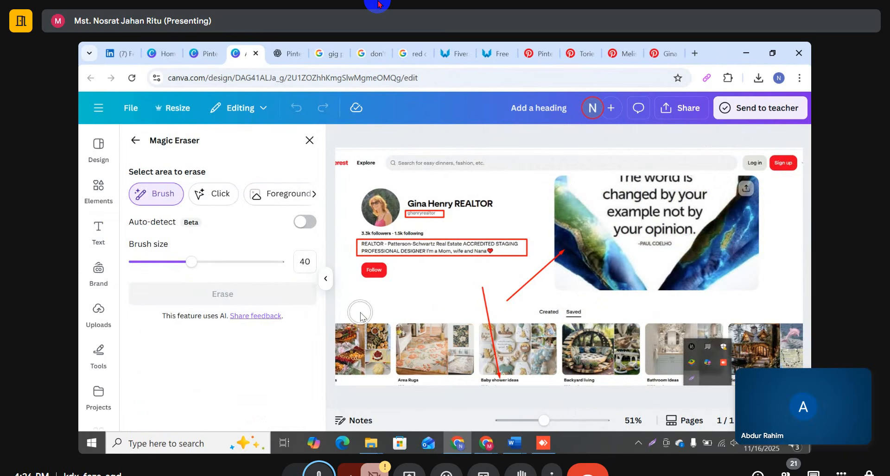
pyautogui.hotkey('ctrl', '+')
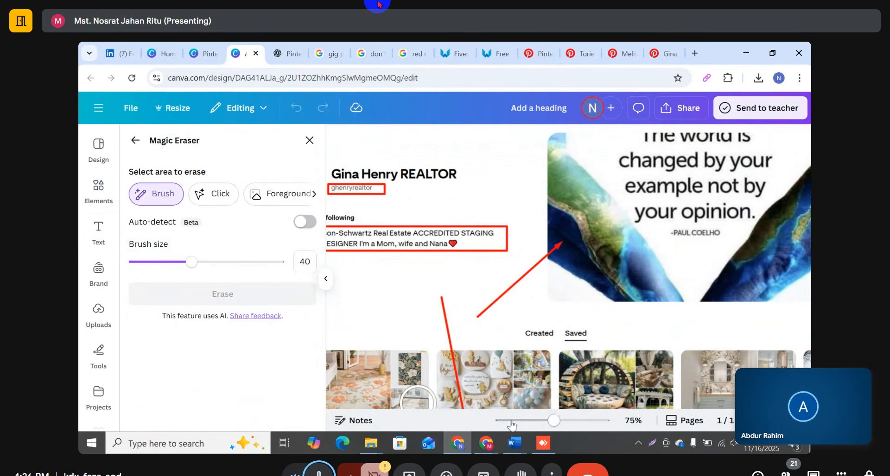
pyautogui.click(545, 421)
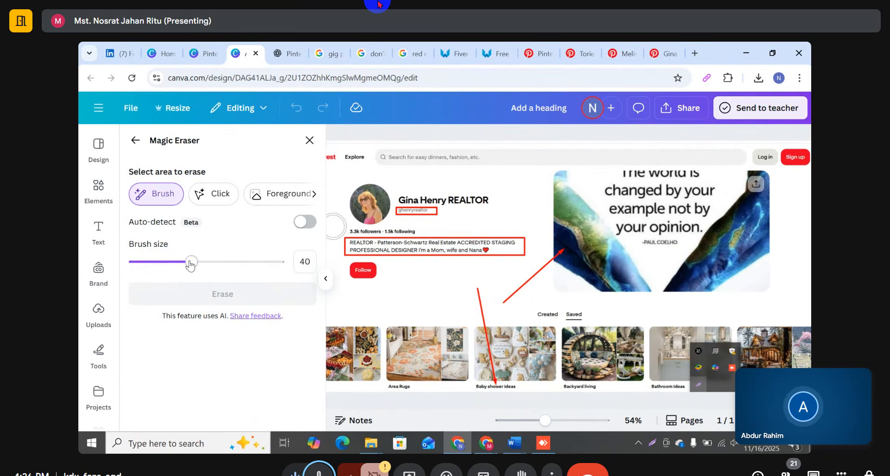
pyautogui.moveTo(191, 262); pyautogui.dragTo(147, 267)
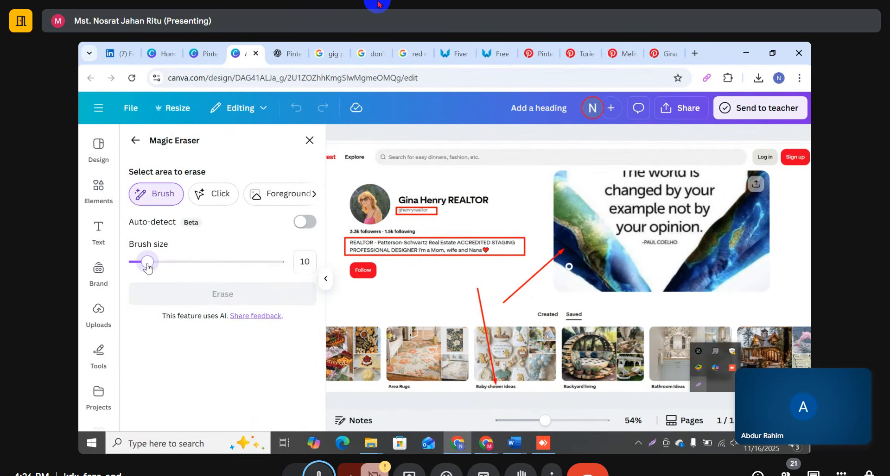
pyautogui.click(351, 232)
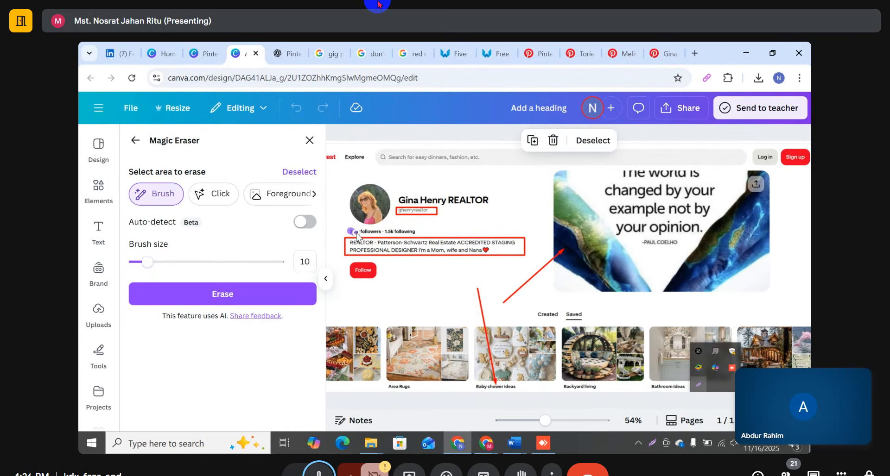
pyautogui.click(232, 296)
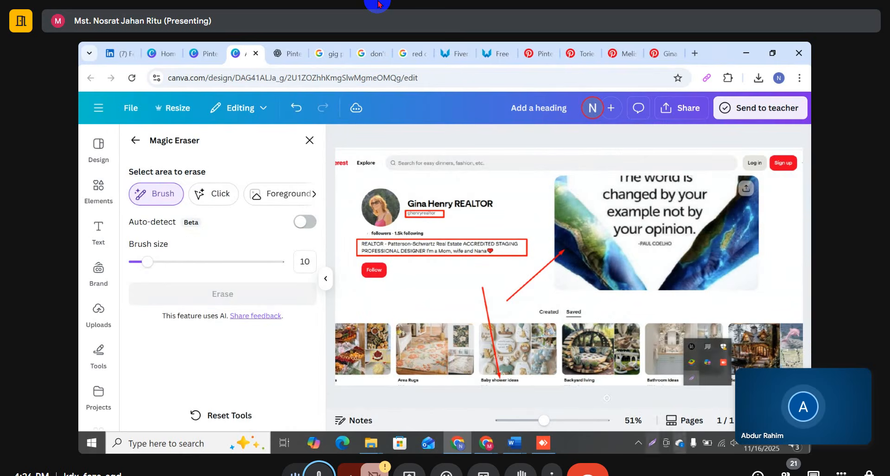
pyautogui.click(518, 421)
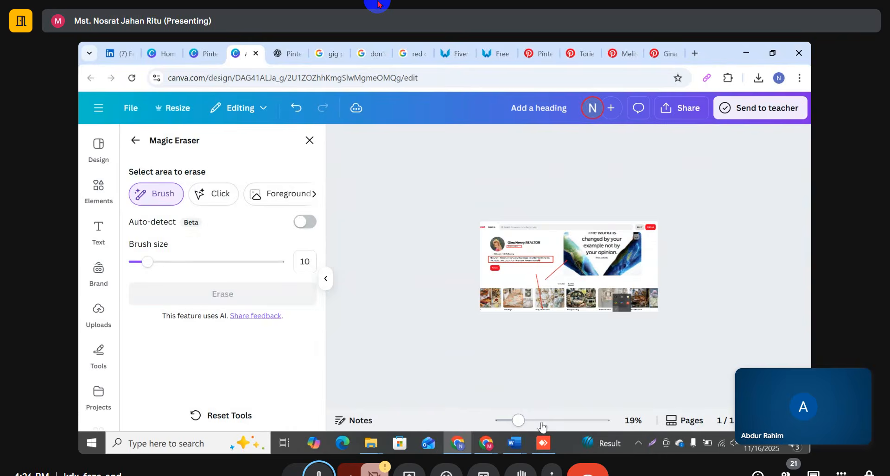
pyautogui.click(541, 421)
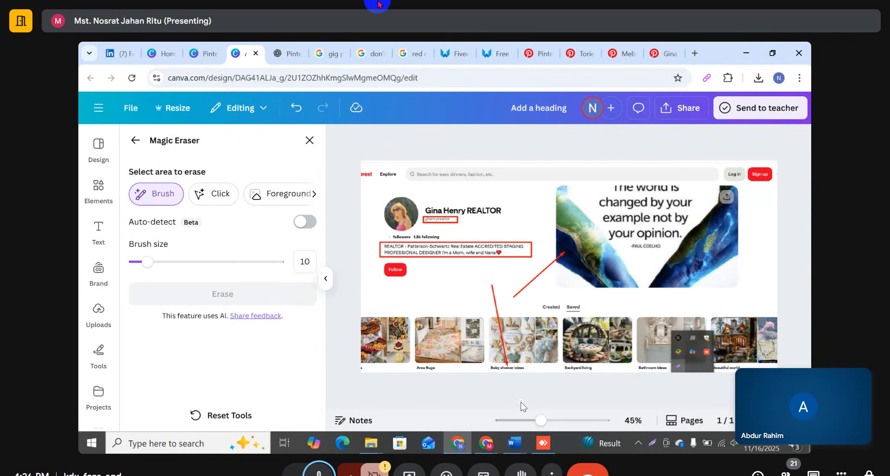
pyautogui.moveTo(543, 419); pyautogui.dragTo(558, 421)
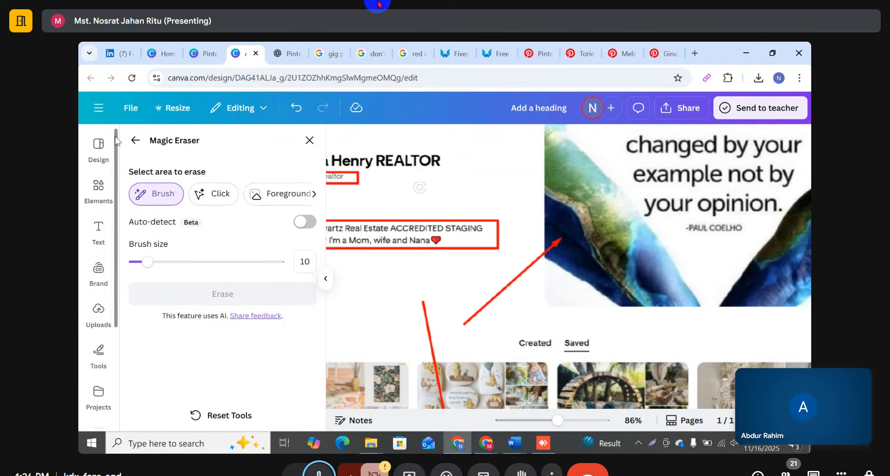
pyautogui.click(135, 140)
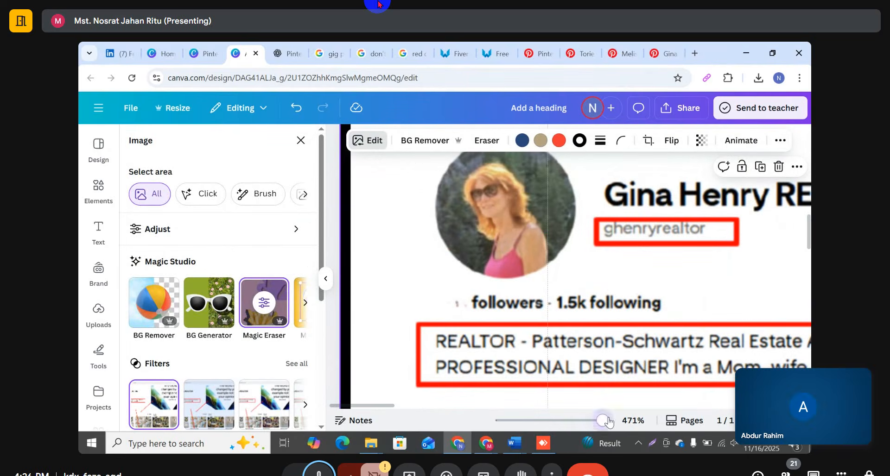
# Step: Add the body text "12", shrink it to about font size 3.8 and place it before "followers" in the Before screenshot
pyautogui.moveTo(607, 422); pyautogui.dragTo(604, 363)
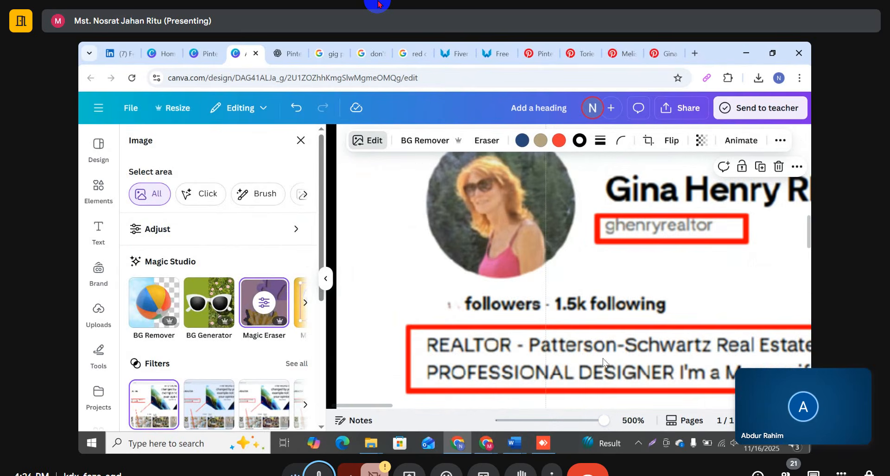
pyautogui.click(99, 232)
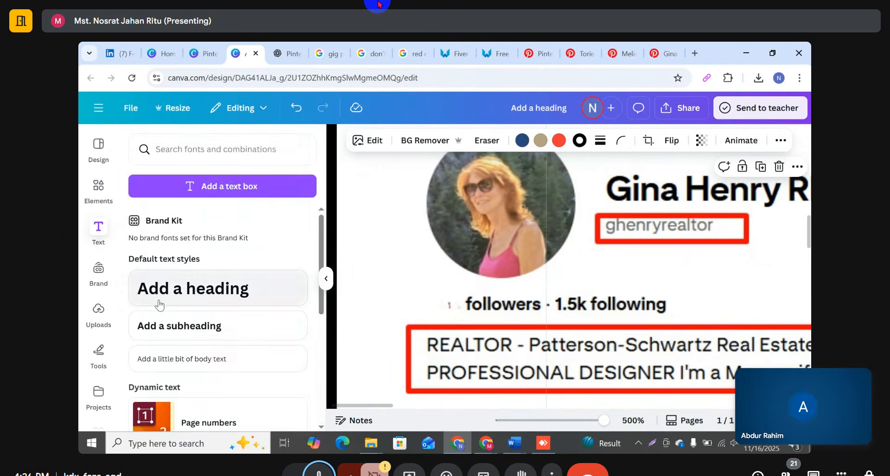
pyautogui.click(175, 368)
pyautogui.write('12')
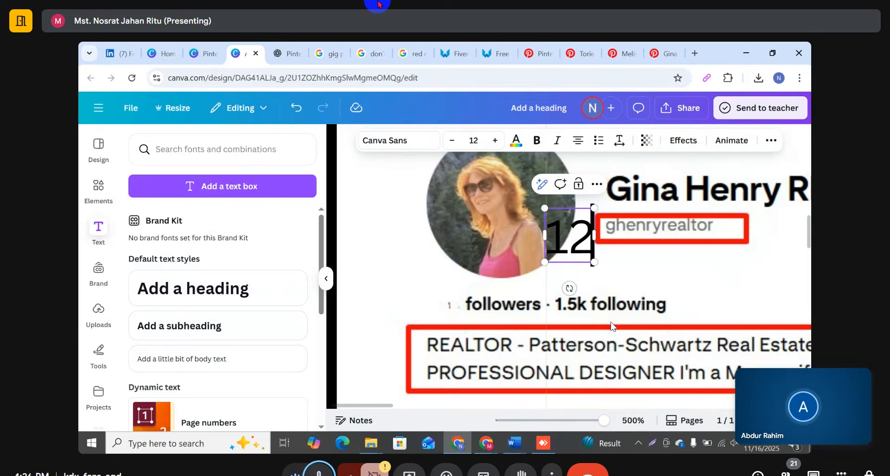
pyautogui.click(607, 250)
pyautogui.moveTo(577, 247); pyautogui.dragTo(425, 293)
pyautogui.moveTo(402, 265); pyautogui.dragTo(447, 308)
pyautogui.click(567, 293)
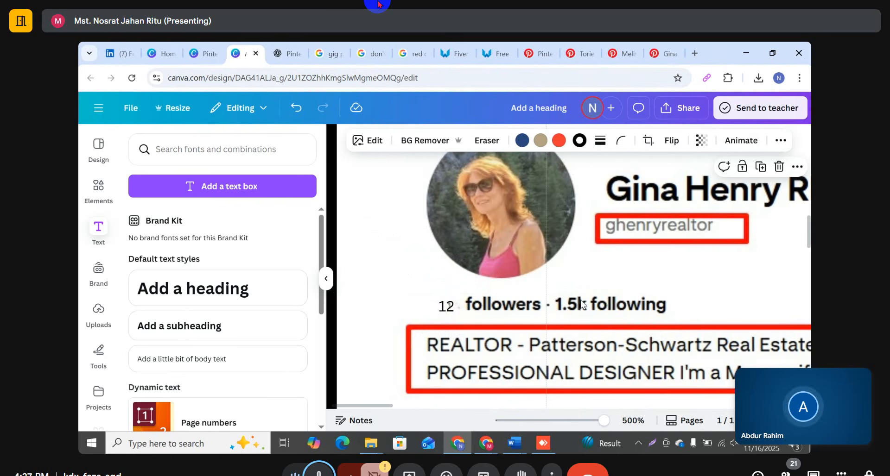
# Step: Make the added "12" text bold to match the follower line
pyautogui.click(445, 309)
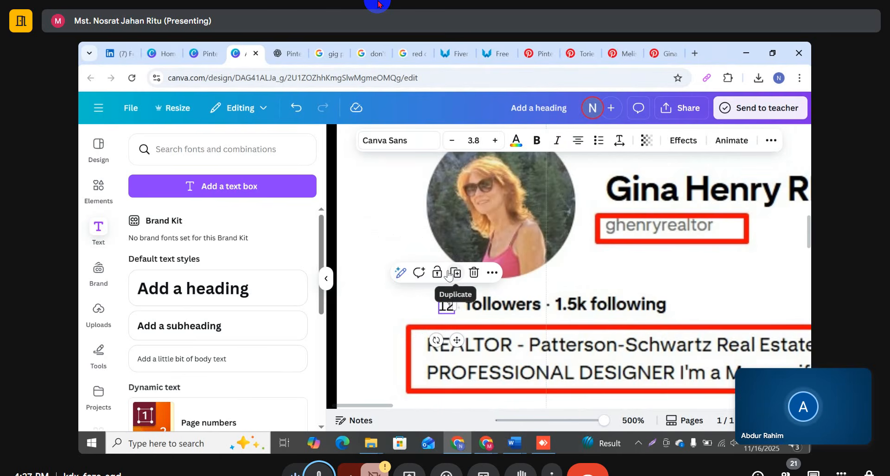
pyautogui.click(531, 142)
pyautogui.click(694, 293)
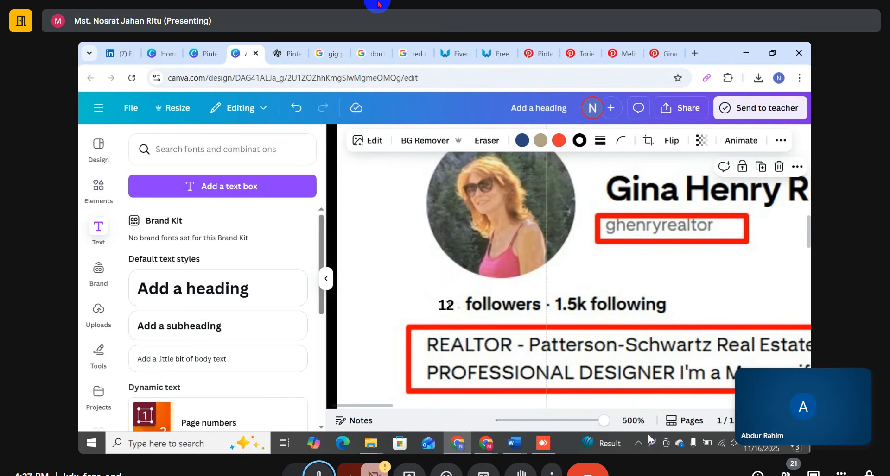
# Step: Move the bold "12" closer to "followers" and align it with the follower line's baseline
pyautogui.click(444, 310)
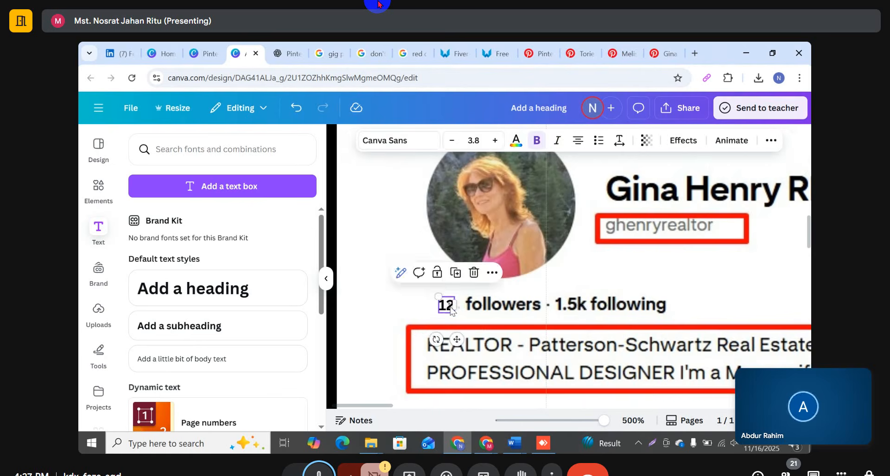
pyautogui.moveTo(443, 310); pyautogui.dragTo(449, 308)
pyautogui.click(629, 292)
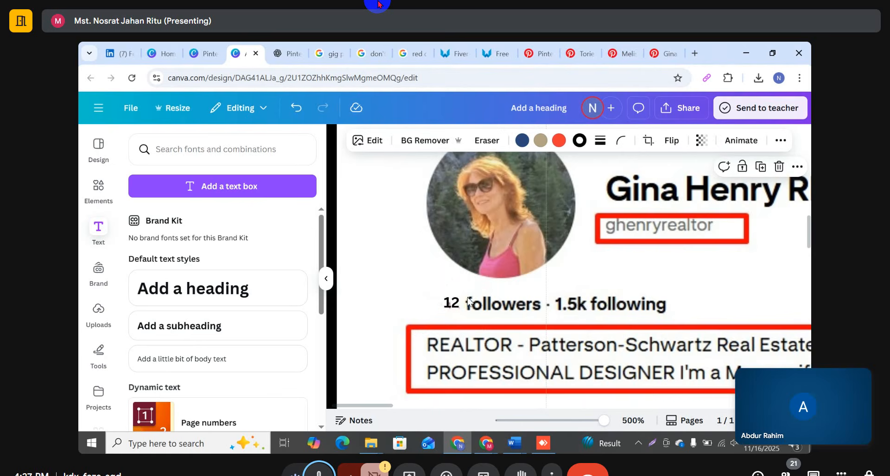
pyautogui.click(450, 303)
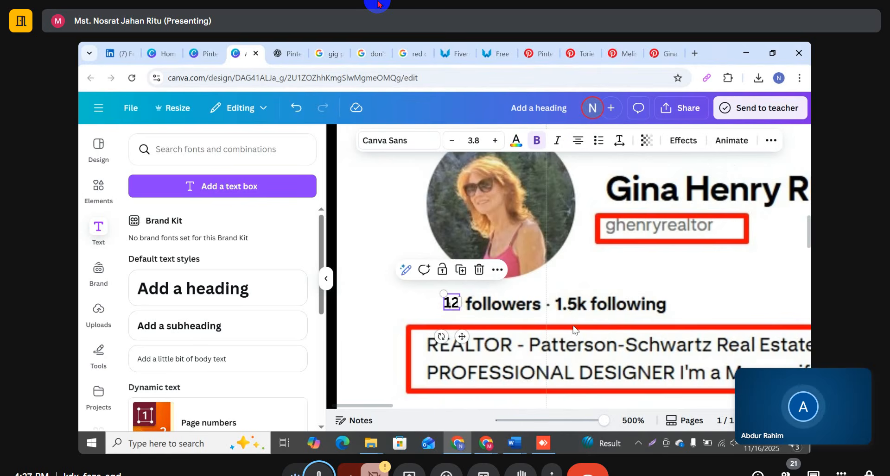
pyautogui.press('Left')
pyautogui.press('Right')
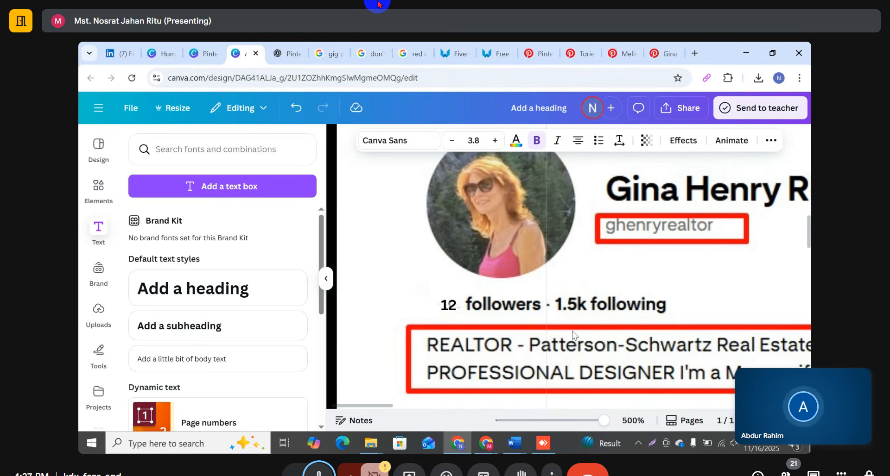
pyautogui.press('Down')
pyautogui.click(648, 270)
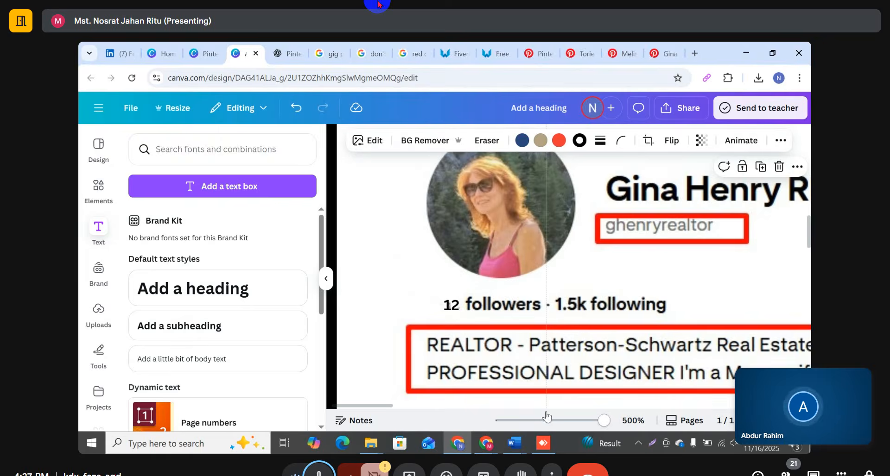
pyautogui.moveTo(574, 425); pyautogui.dragTo(550, 427)
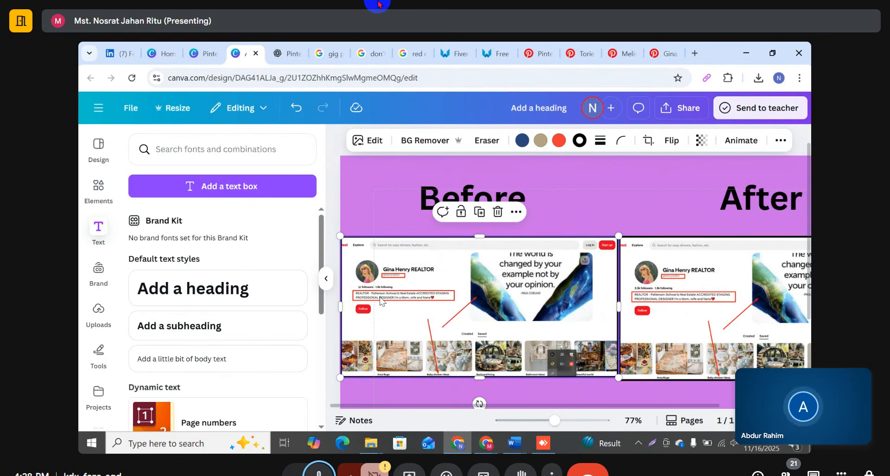
pyautogui.moveTo(554, 421); pyautogui.dragTo(540, 421)
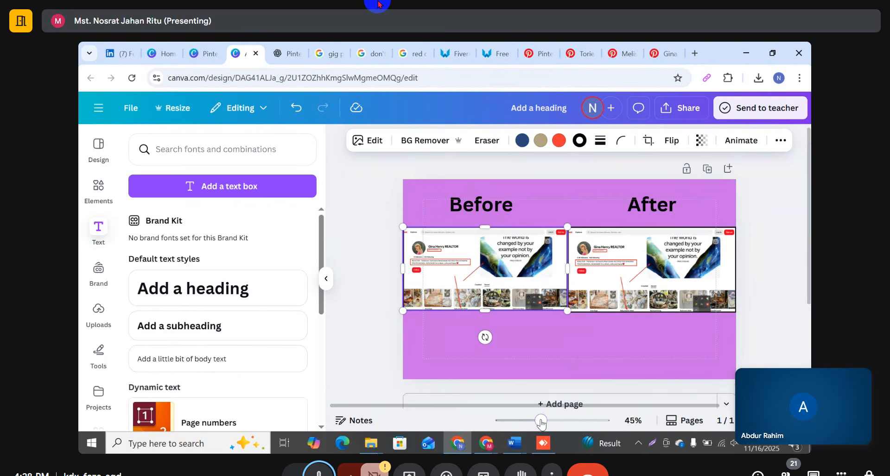
pyautogui.click(533, 354)
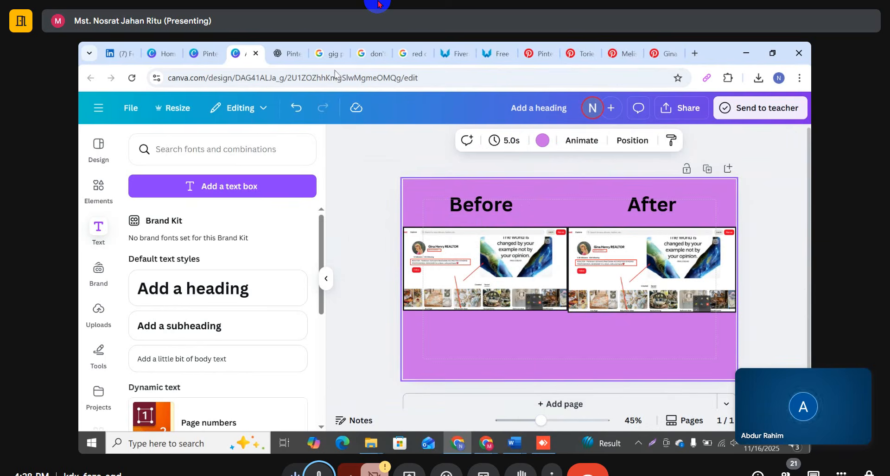
# Step: Switch to the Fiverr gig editor in the other browser window and open the gig's Gallery section
pyautogui.moveTo(483, 449)
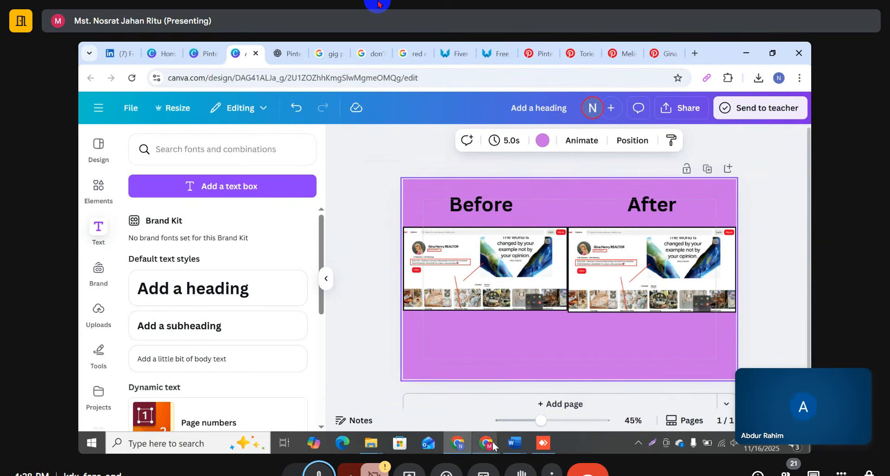
pyautogui.click(422, 380)
pyautogui.scroll(5, 325, 221)
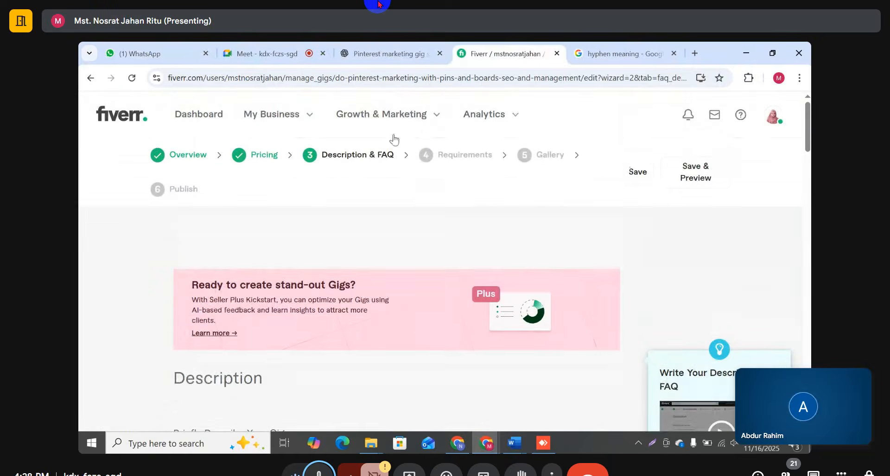
pyautogui.click(537, 154)
pyautogui.scroll(-3, 307, 287)
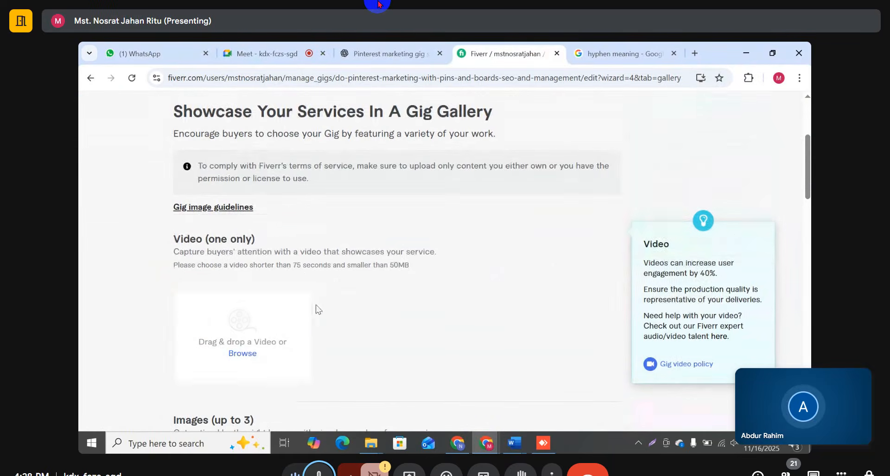
# Step: Upload do-pinterest-marketing-with-pins-and-board- SEO-and-management.mp4 from the "pinterest gig" folder on Local Disk (E:) as the gig video
pyautogui.click(237, 354)
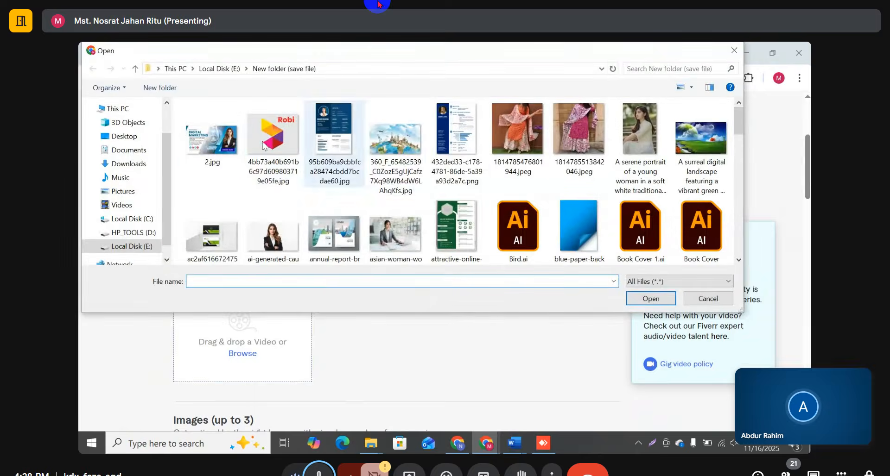
pyautogui.scroll(-1, 119, 196)
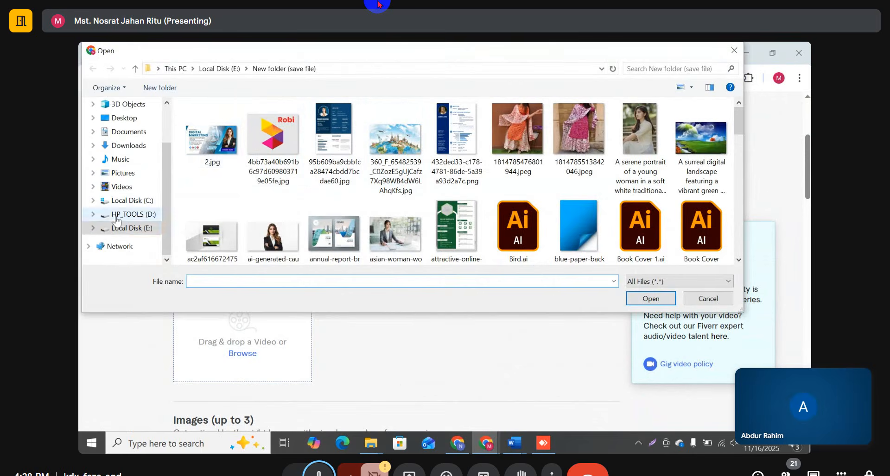
pyautogui.click(128, 228)
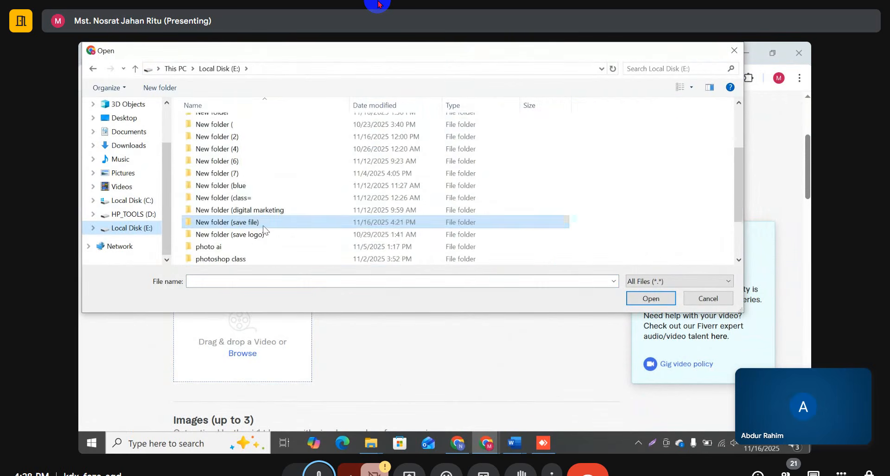
pyautogui.scroll(1, 260, 226)
pyautogui.scroll(-3, 258, 226)
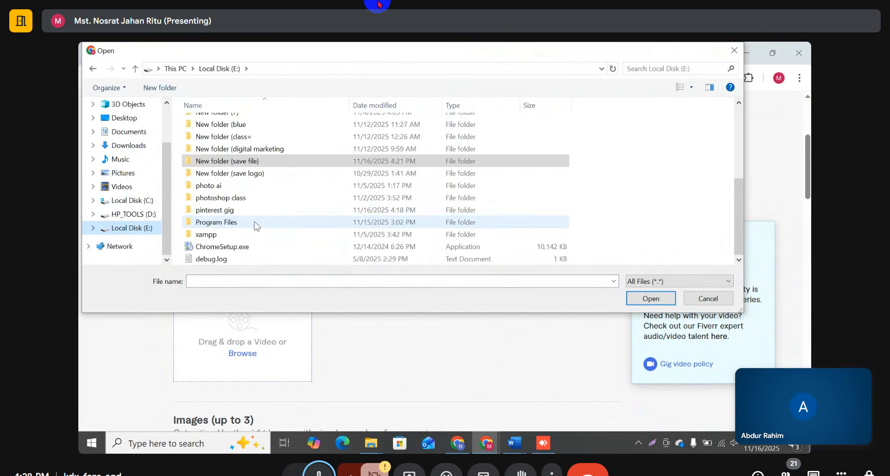
pyautogui.doubleClick(232, 210)
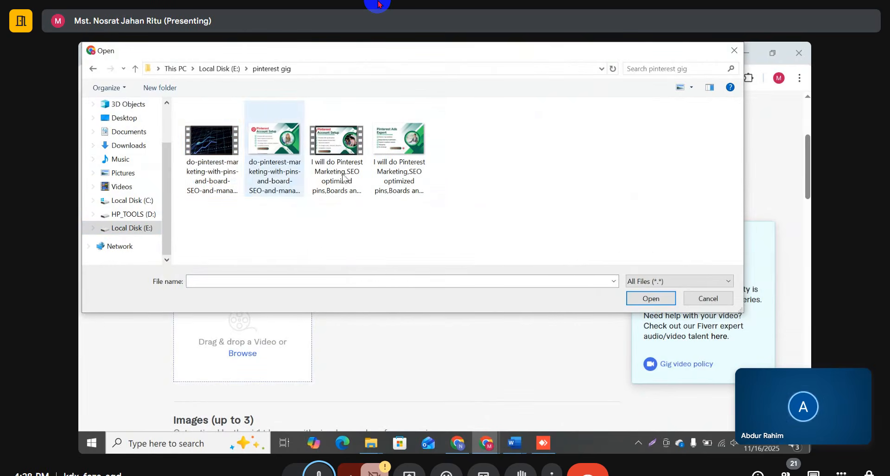
pyautogui.click(199, 153)
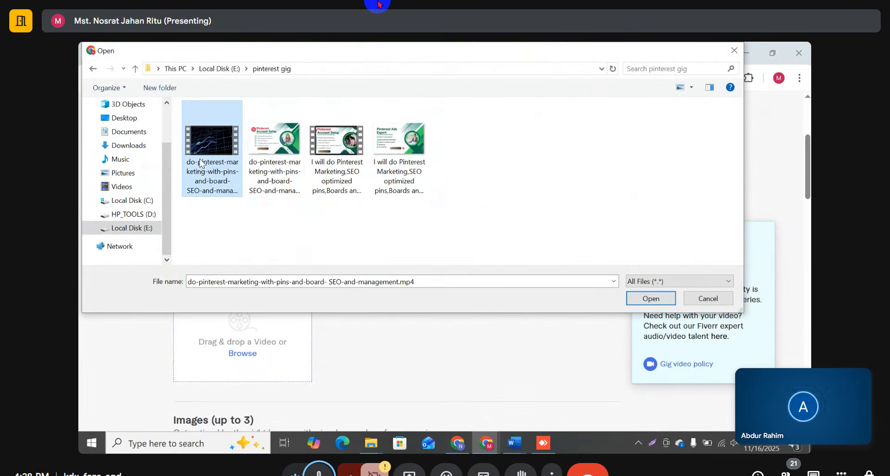
pyautogui.click(657, 302)
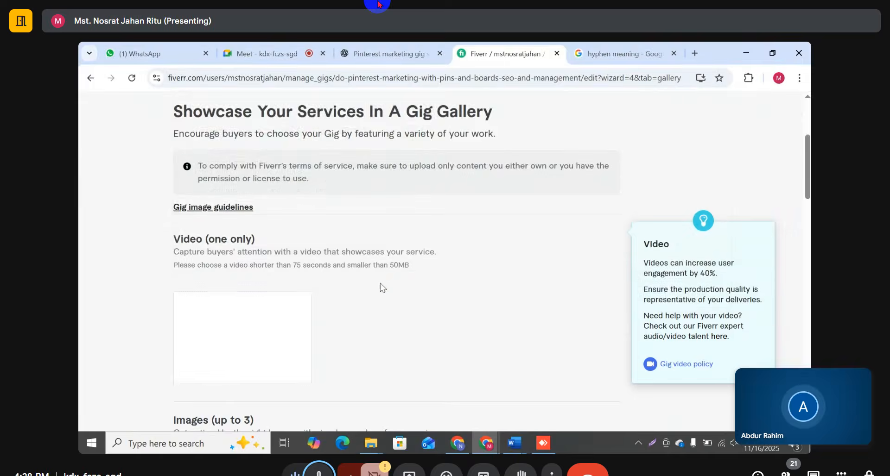
pyautogui.scroll(-1, 385, 274)
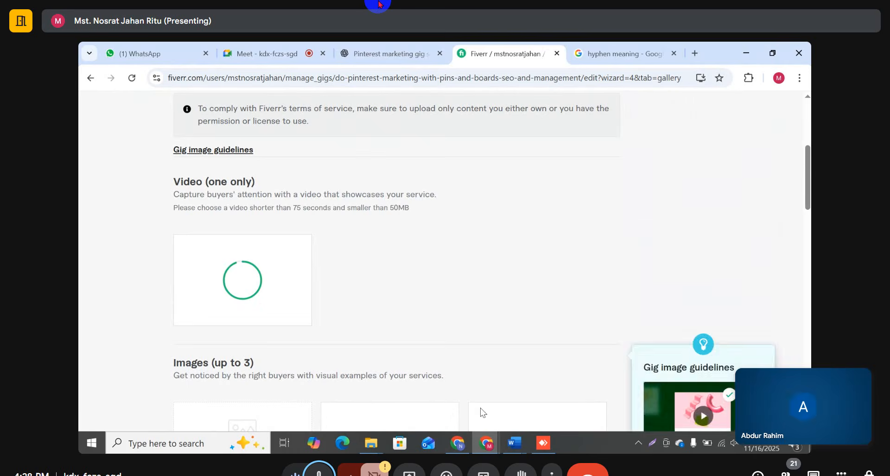
# Step: Upload do-pinterest-marketing-with-pins-and-board- SEO-and-management.mp4.jpg from the "pinterest gig" folder as the first gig image
pyautogui.scroll(-1, 474, 266)
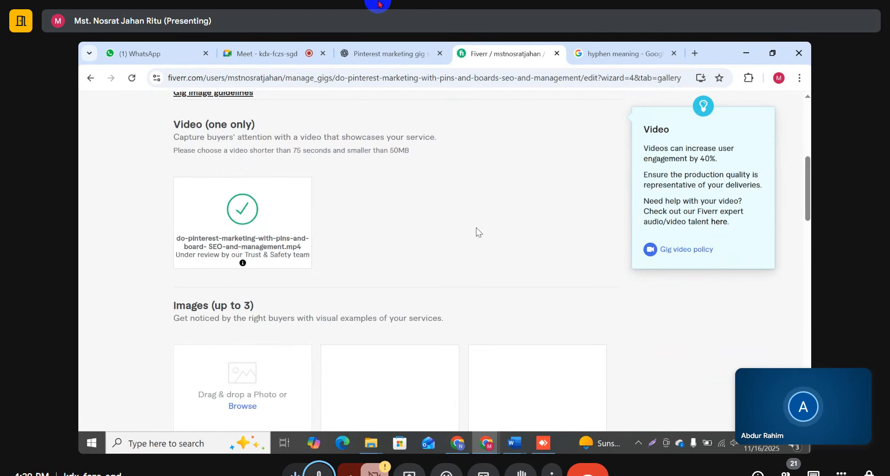
pyautogui.scroll(-1, 498, 360)
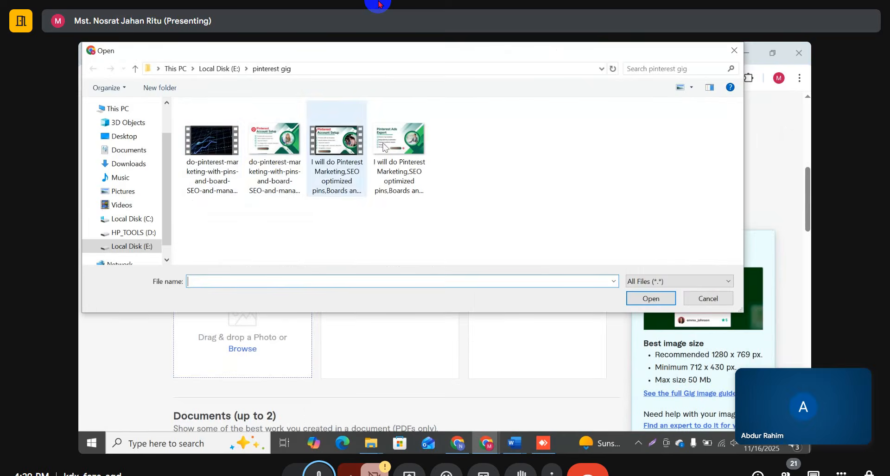
pyautogui.click(274, 158)
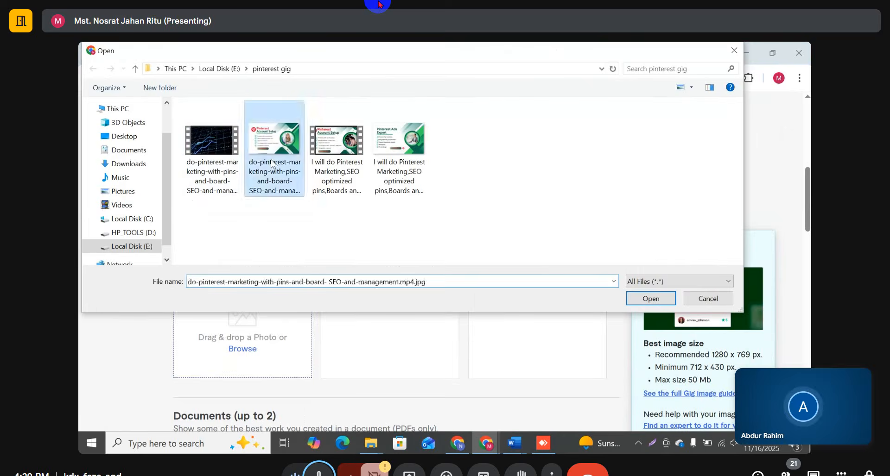
pyautogui.click(651, 298)
# Step: Review the gig gallery's video, image and document sections
pyautogui.scroll(3, 357, 226)
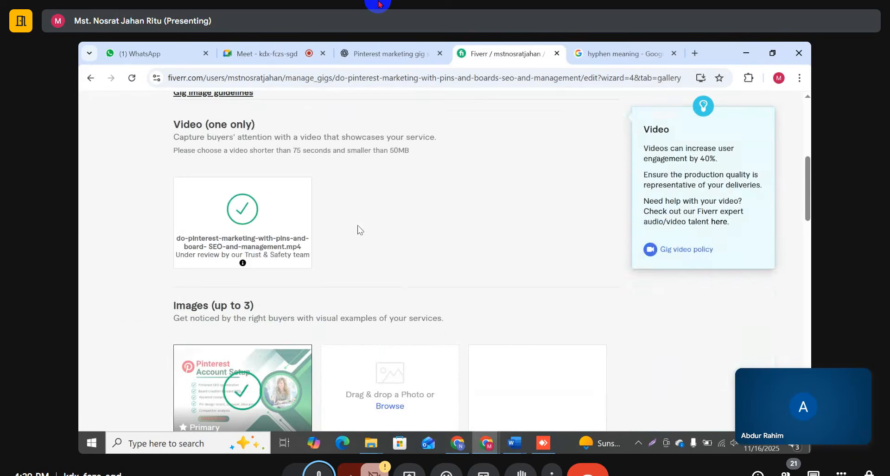
pyautogui.scroll(-4, 306, 283)
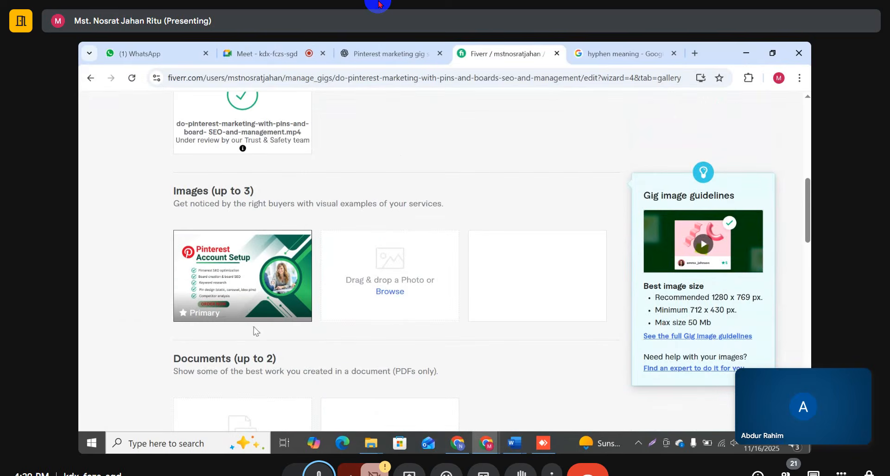
pyautogui.moveTo(245, 290)
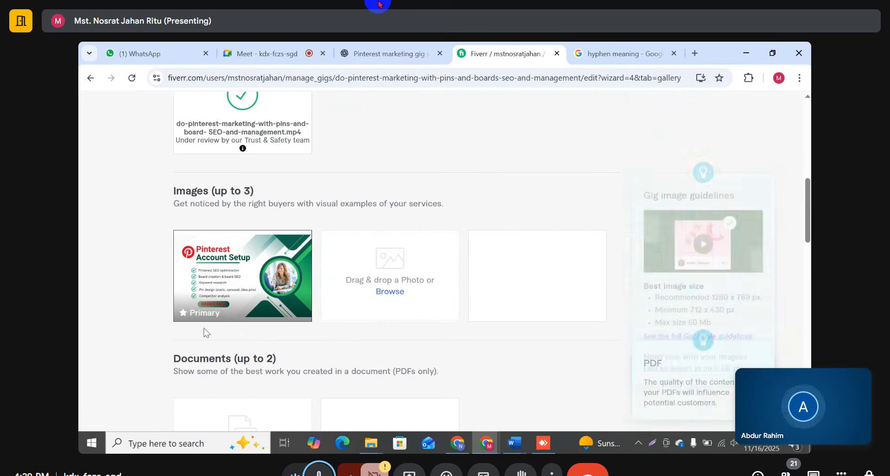
pyautogui.scroll(6, 293, 327)
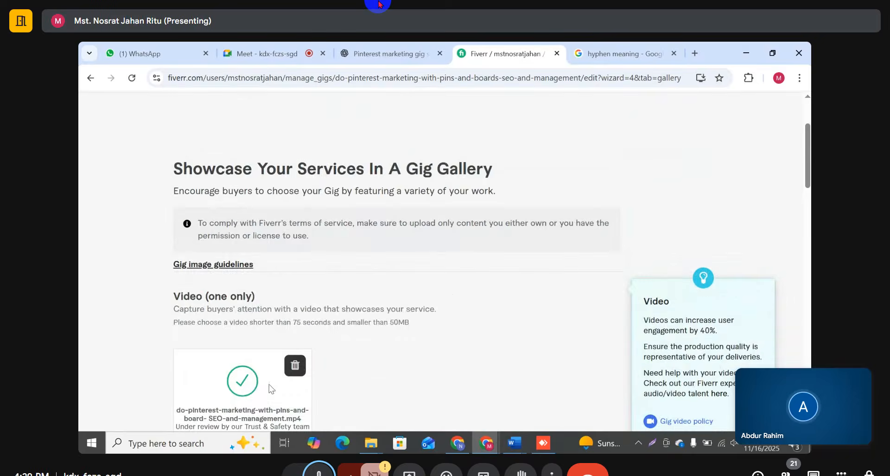
pyautogui.scroll(-6, 244, 241)
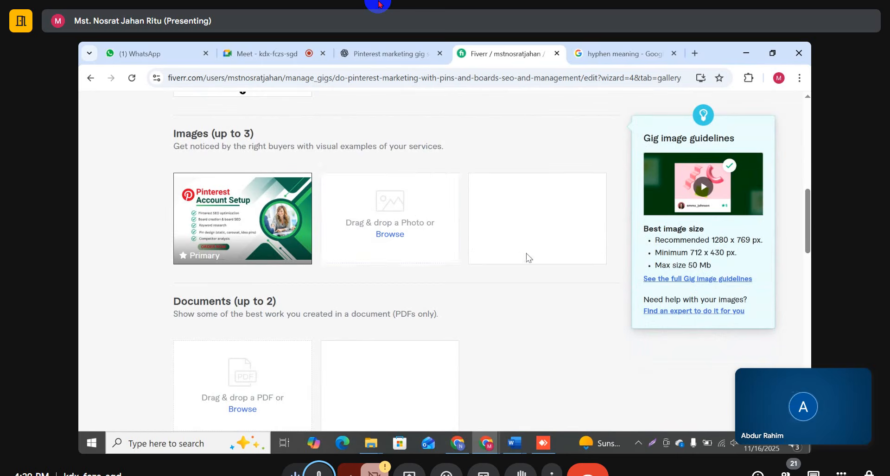
pyautogui.scroll(-2, 312, 181)
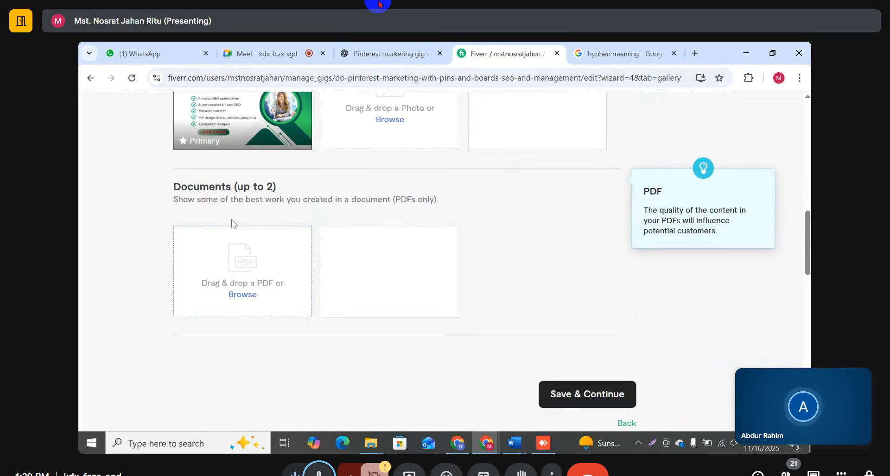
pyautogui.scroll(-2, 365, 192)
pyautogui.scroll(8, 362, 312)
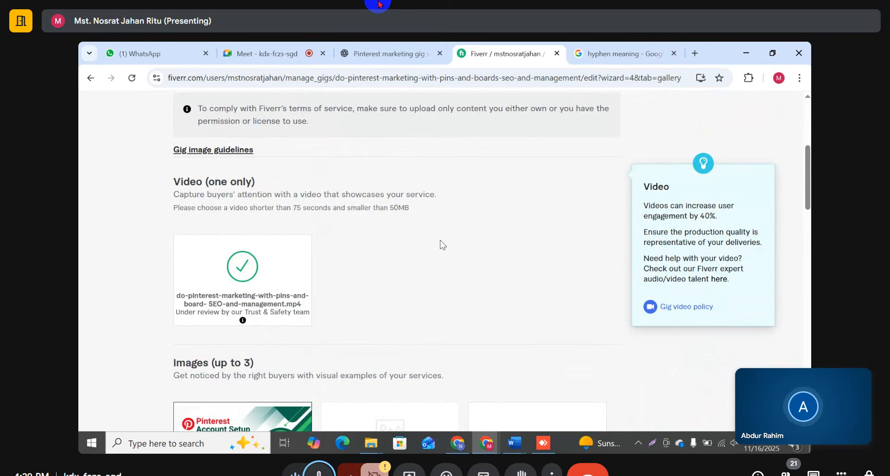
# Step: Save the gig's gallery with its uploaded video and primary image, and continue to the Publish section
pyautogui.scroll(-5, 471, 232)
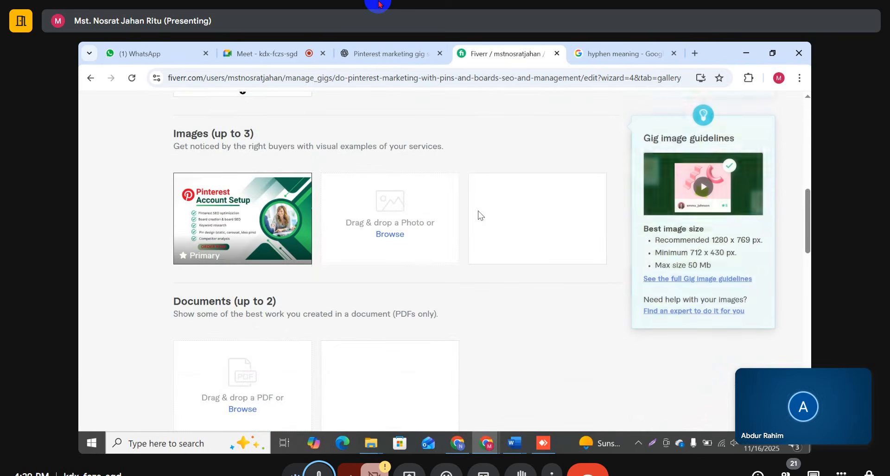
pyautogui.scroll(-2, 481, 215)
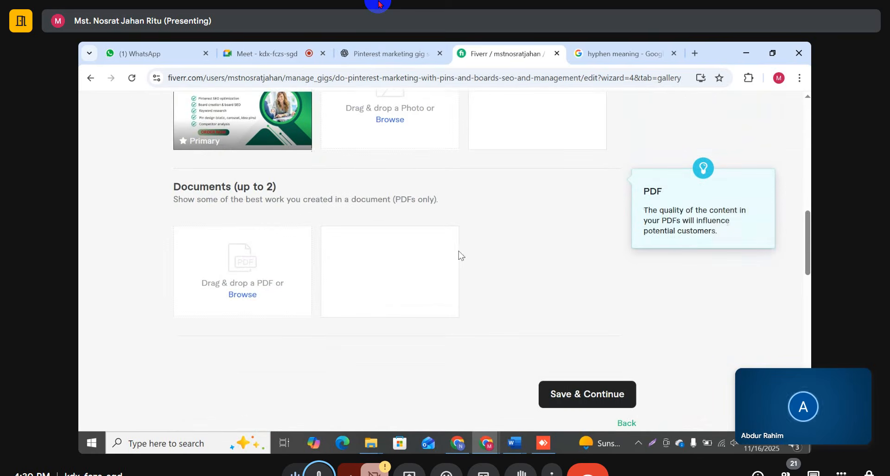
pyautogui.scroll(-1, 456, 260)
pyautogui.scroll(6, 452, 278)
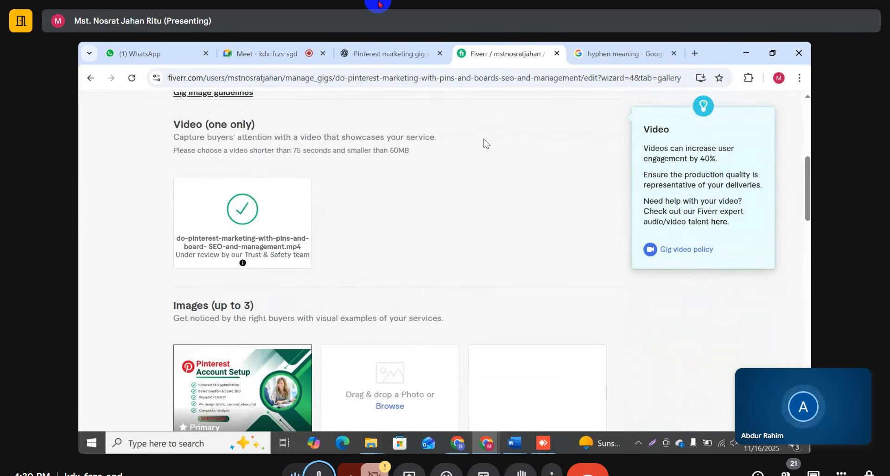
pyautogui.scroll(-3, 483, 142)
pyautogui.scroll(2, 492, 231)
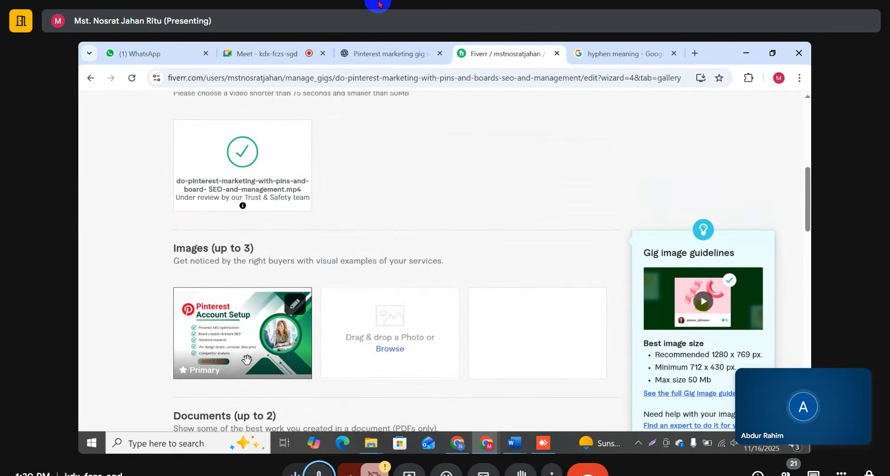
pyautogui.scroll(-1, 250, 343)
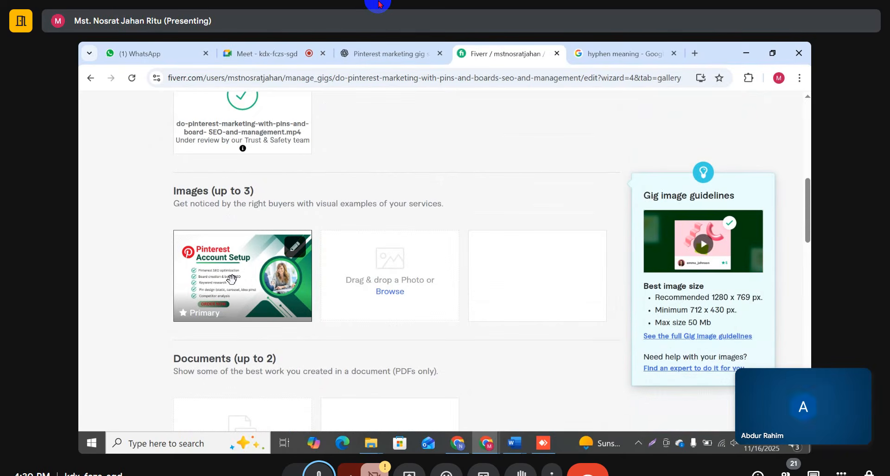
pyautogui.scroll(-5, 419, 205)
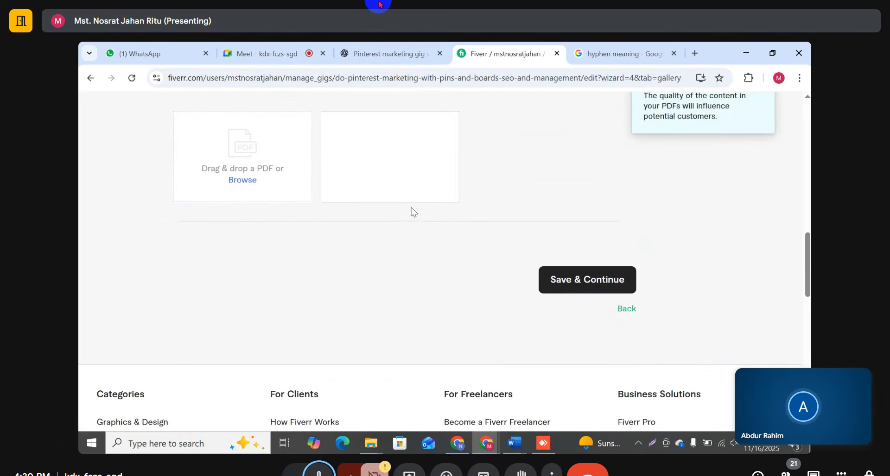
pyautogui.scroll(3, 413, 211)
pyautogui.scroll(-5, 573, 266)
pyautogui.scroll(1, 598, 231)
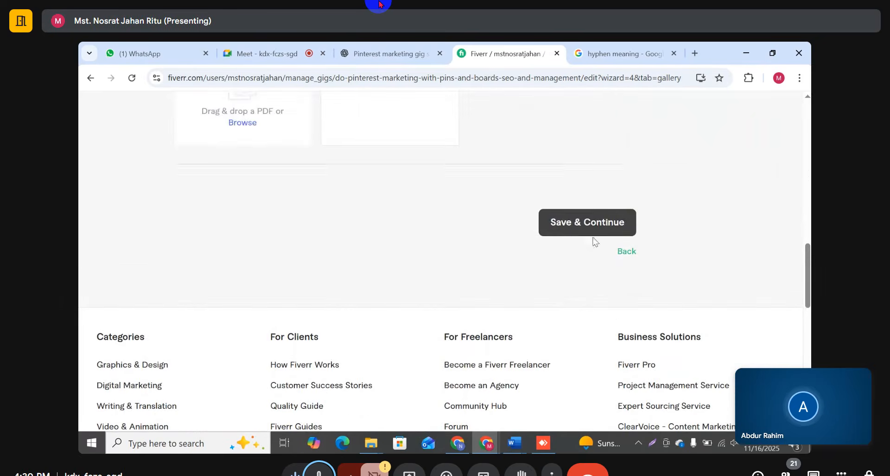
pyautogui.click(577, 236)
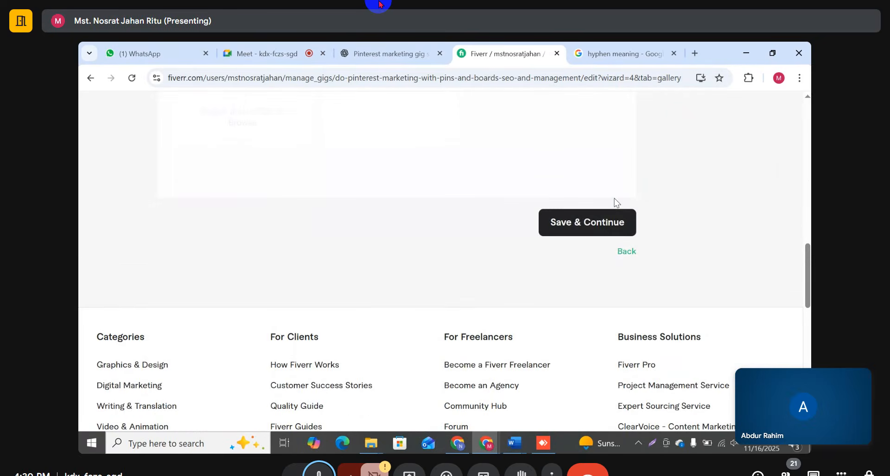
# Step: Declare the Form W-9 status by answering No to "Are you a U.S. person?", save it and close the confirmation
pyautogui.scroll(-5, 382, 211)
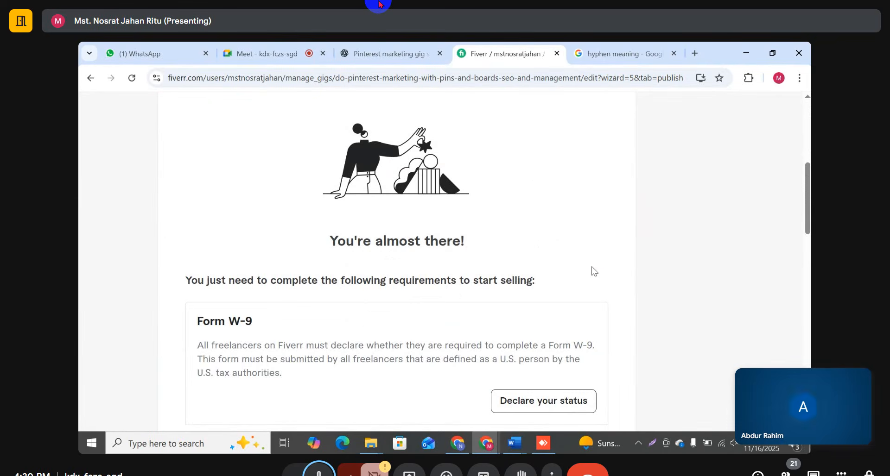
pyautogui.scroll(-3, 567, 234)
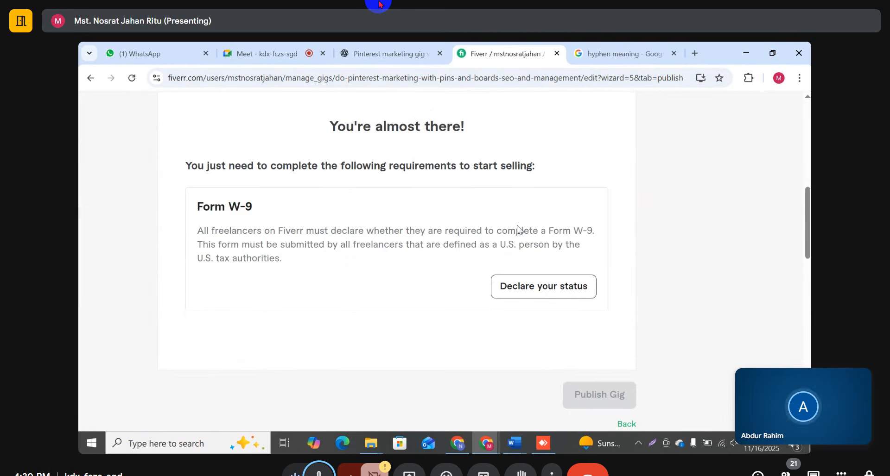
pyautogui.scroll(-2, 517, 231)
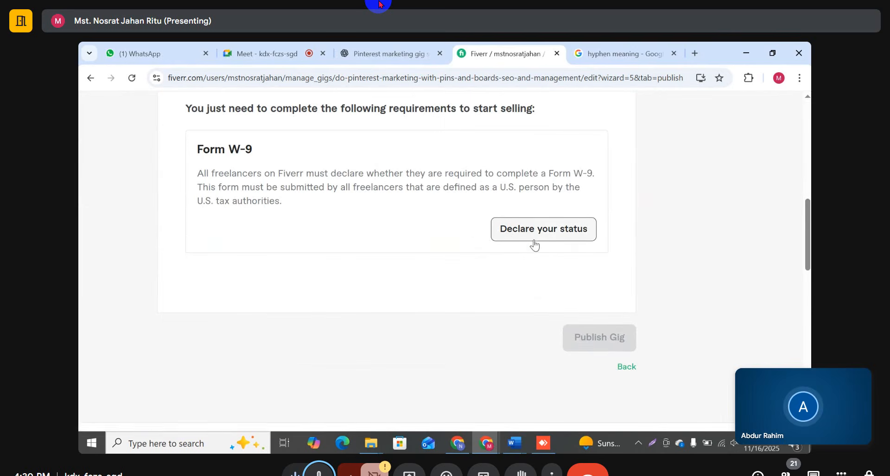
pyautogui.click(541, 236)
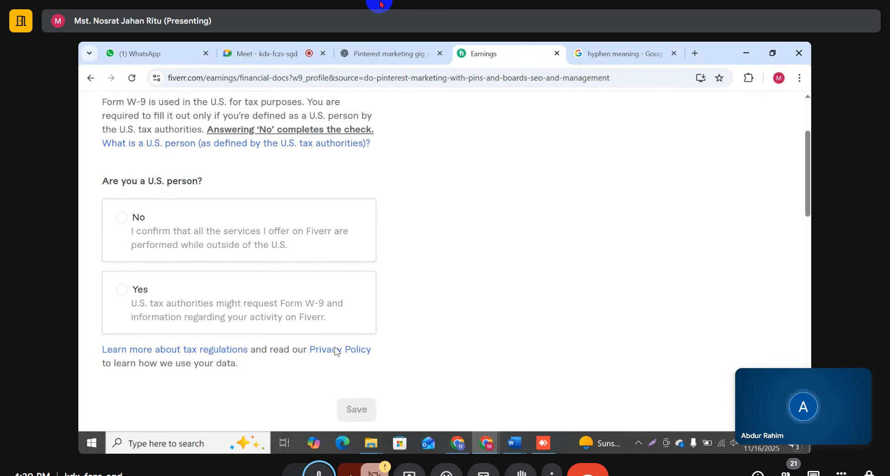
pyautogui.click(121, 218)
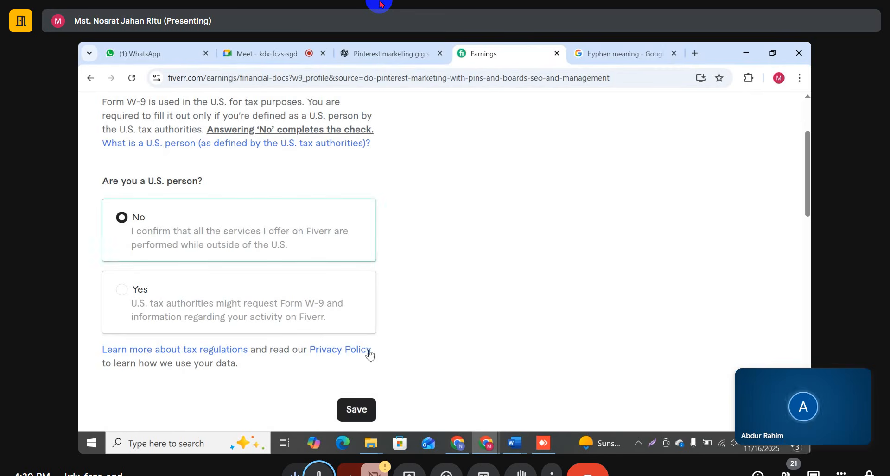
pyautogui.scroll(-3, 366, 360)
pyautogui.click(356, 302)
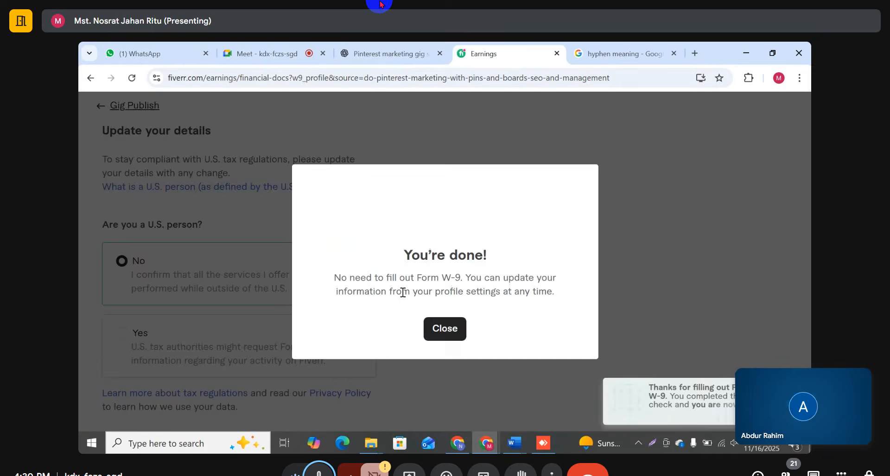
pyautogui.click(450, 331)
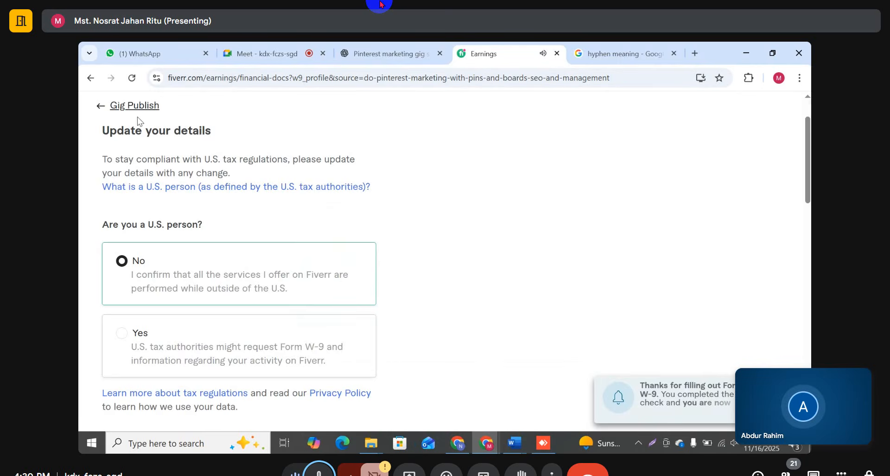
# Step: Return to the gig's Publish section, publish the gig and finish to reach the Gigs list
pyautogui.click(112, 107)
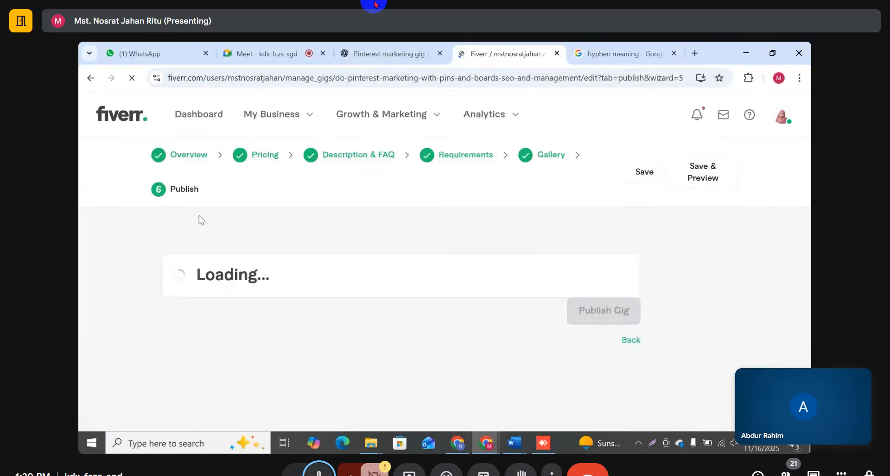
pyautogui.scroll(-3, 427, 230)
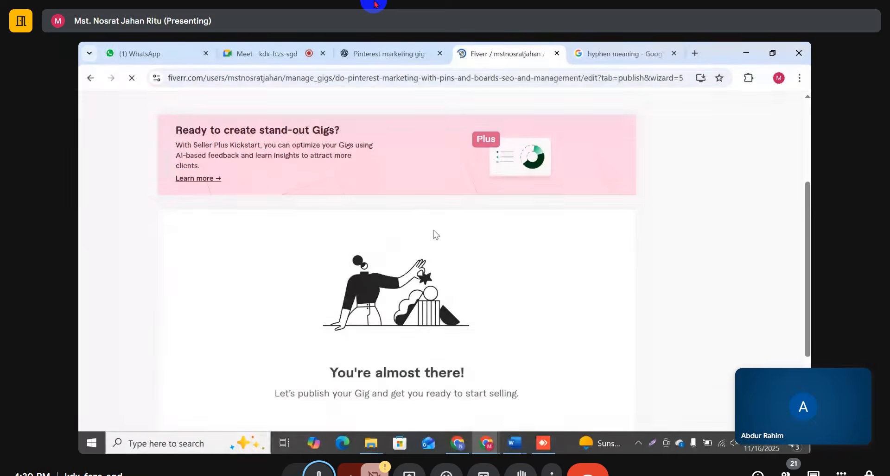
pyautogui.scroll(-3, 436, 234)
pyautogui.scroll(5, 551, 273)
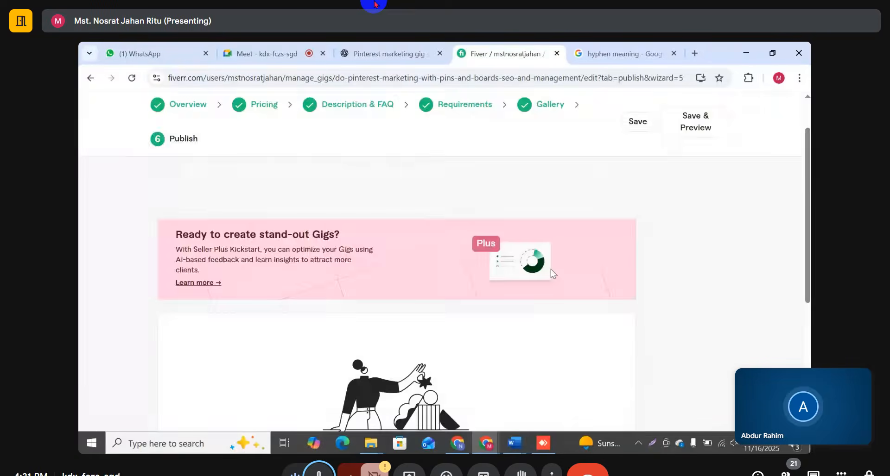
pyautogui.scroll(-4, 552, 274)
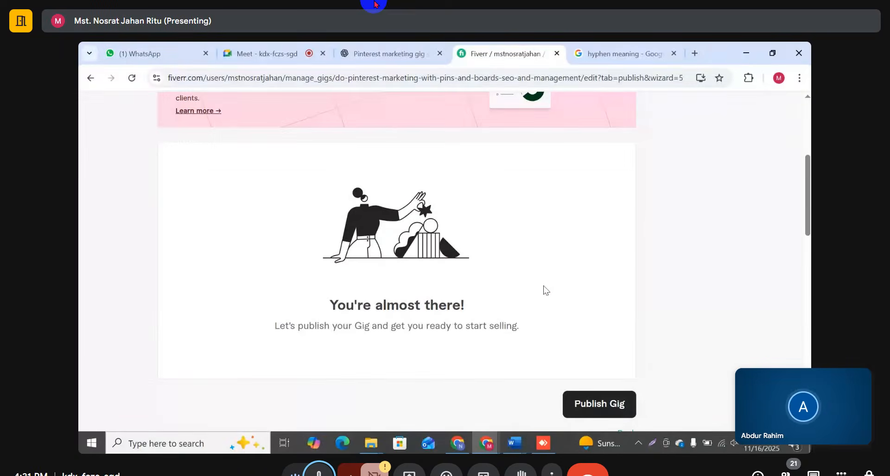
pyautogui.scroll(-1, 543, 290)
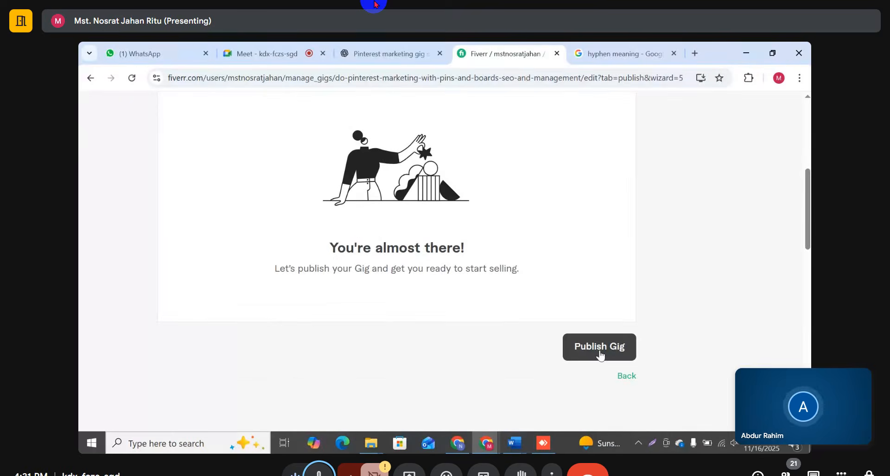
pyautogui.scroll(2, 556, 371)
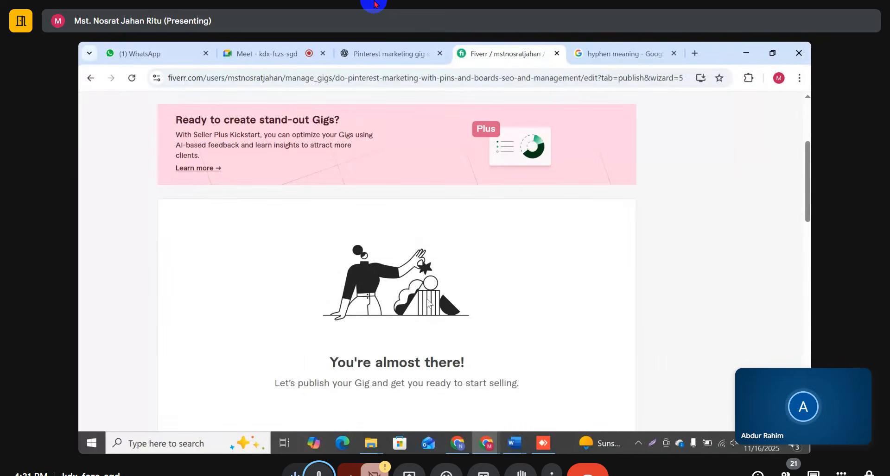
pyautogui.scroll(-1, 428, 302)
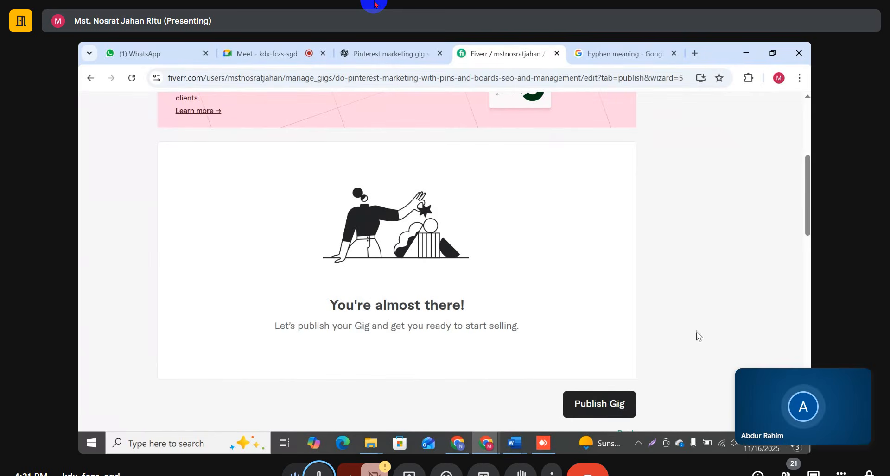
pyautogui.scroll(-1, 653, 366)
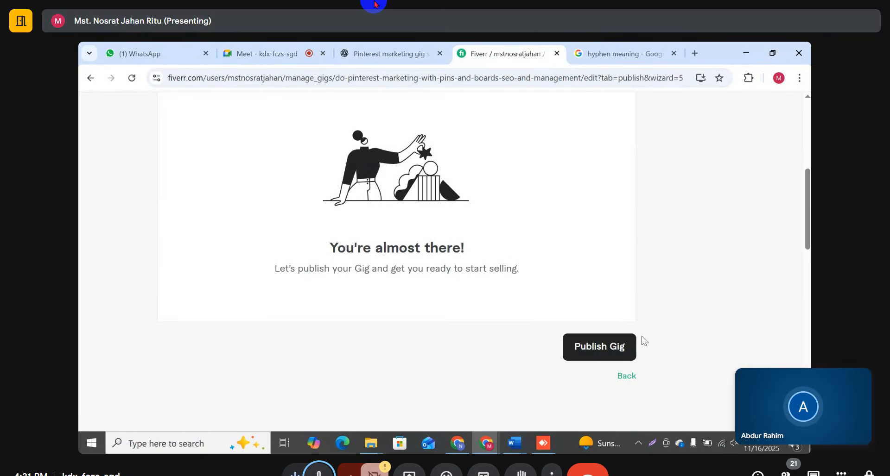
pyautogui.click(595, 353)
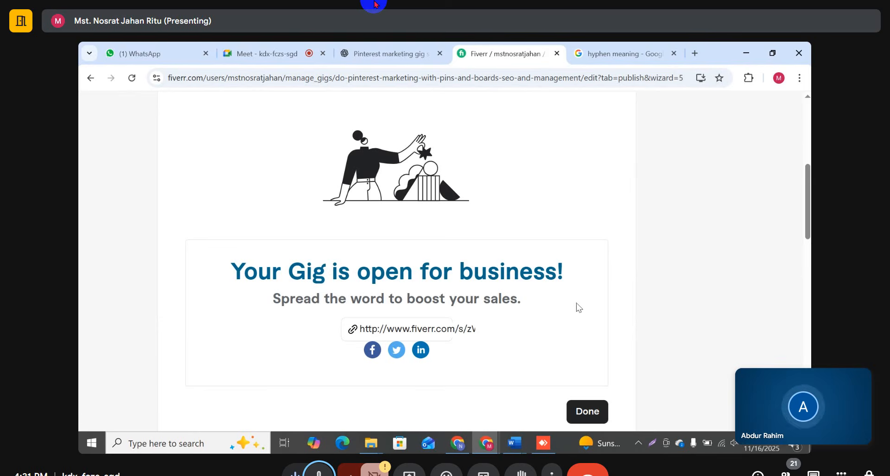
pyautogui.scroll(-1, 580, 316)
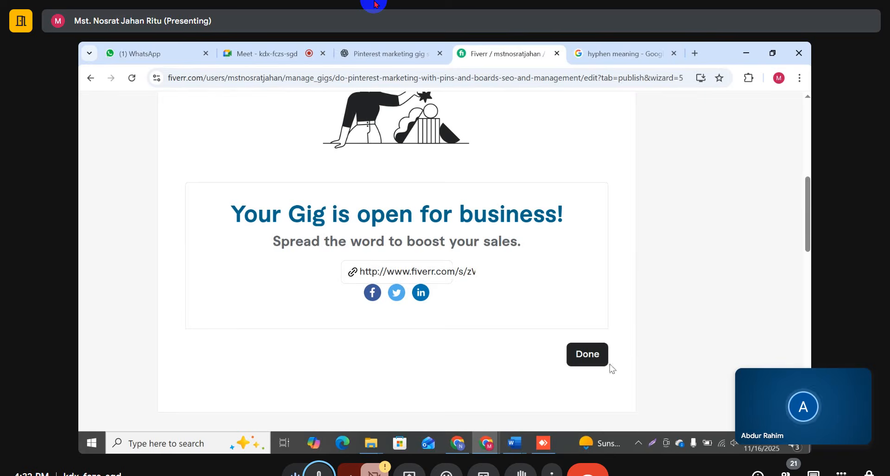
pyautogui.click(584, 354)
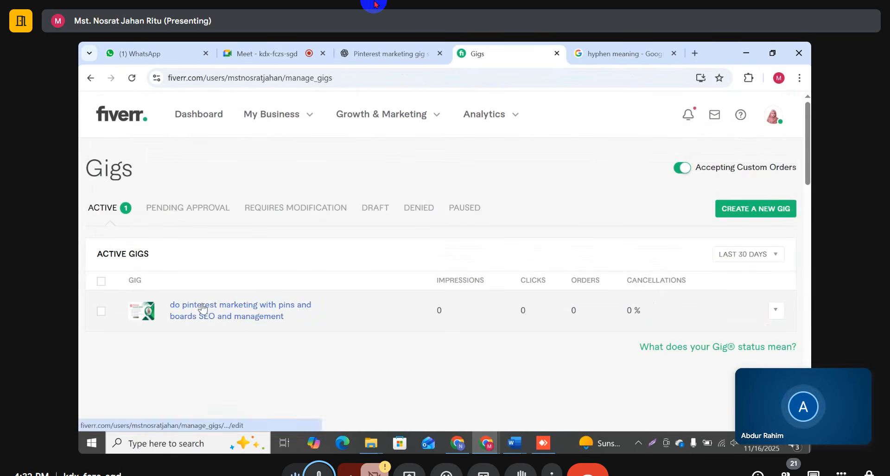
# Step: Preview the active Pinterest marketing gig and examine its gallery, description, platform and industry details
pyautogui.click(774, 317)
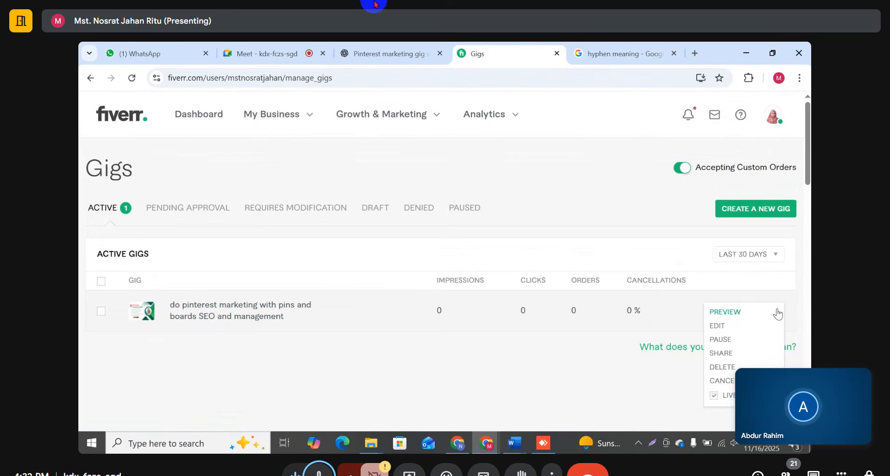
pyautogui.click(726, 313)
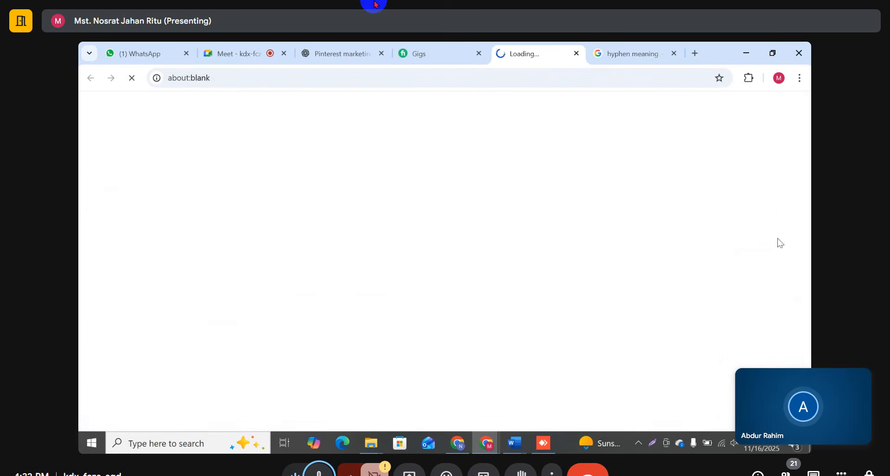
pyautogui.scroll(-6, 431, 272)
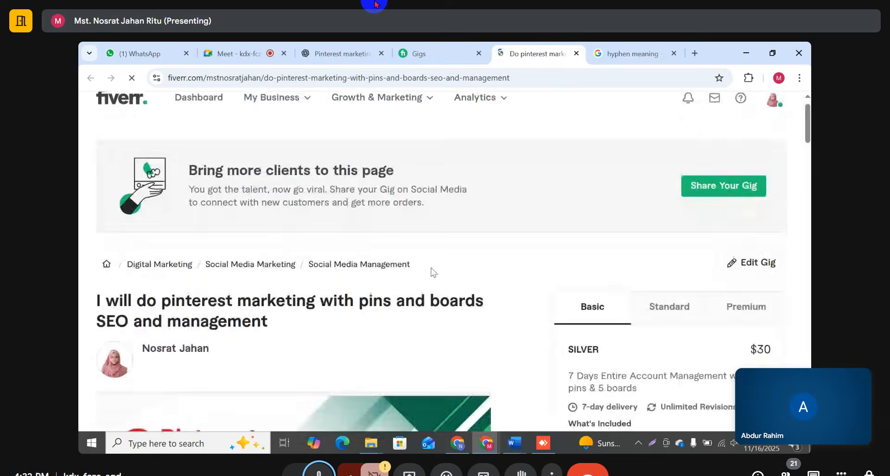
pyautogui.scroll(1, 519, 273)
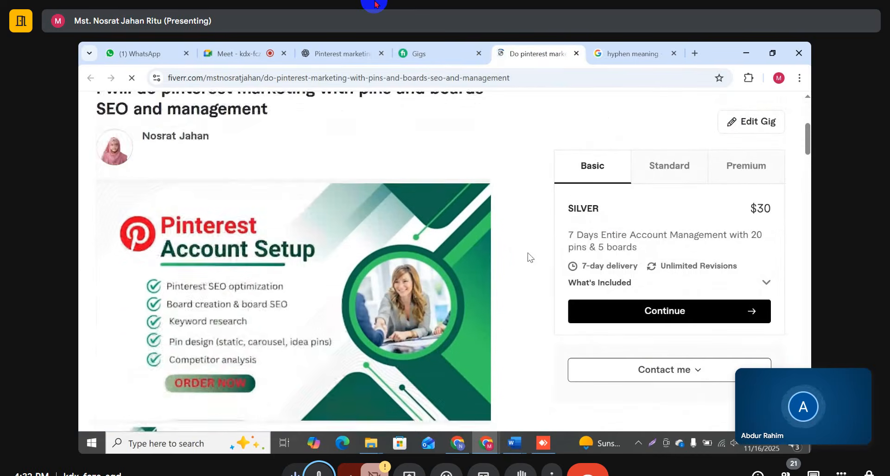
pyautogui.scroll(-2, 649, 241)
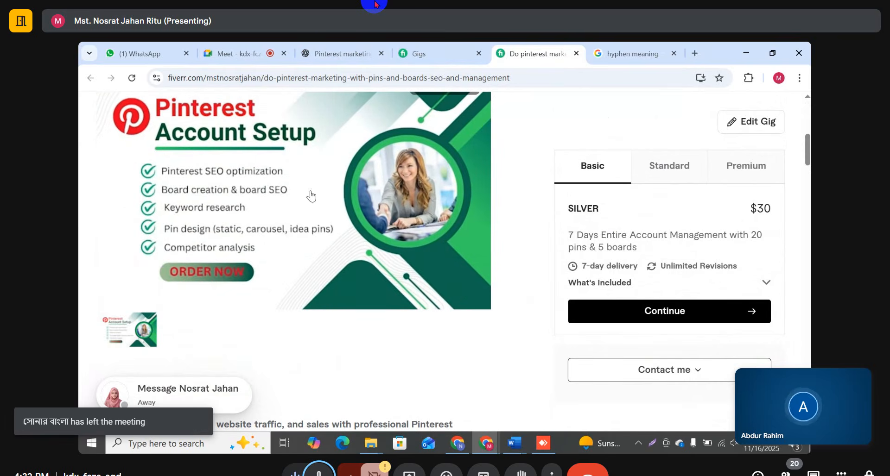
pyautogui.scroll(-5, 371, 190)
pyautogui.scroll(2, 464, 232)
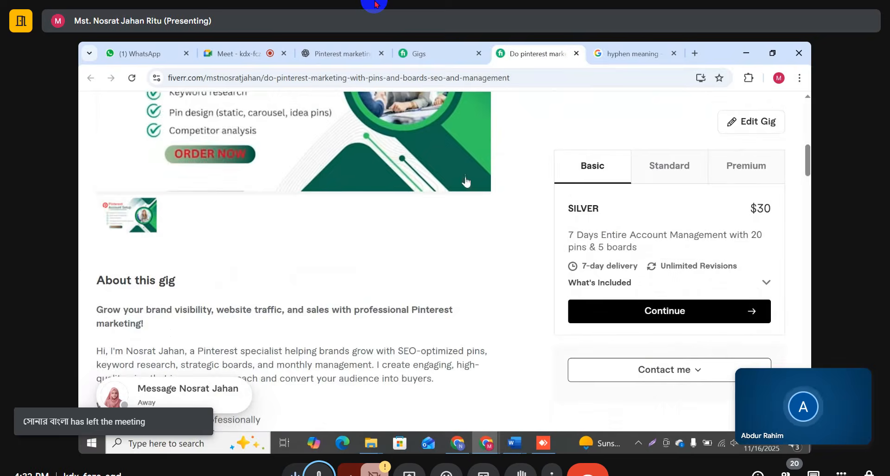
pyautogui.scroll(5, 432, 206)
pyautogui.scroll(-2, 486, 204)
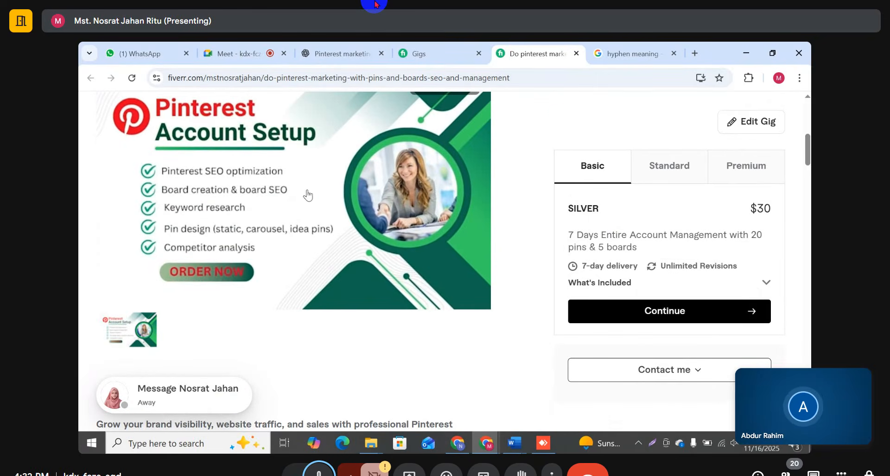
pyautogui.scroll(-4, 287, 218)
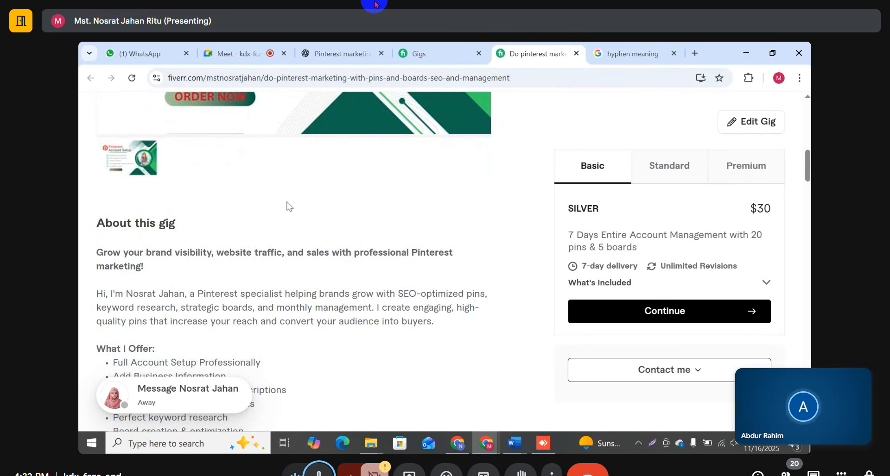
pyautogui.scroll(-11, 287, 213)
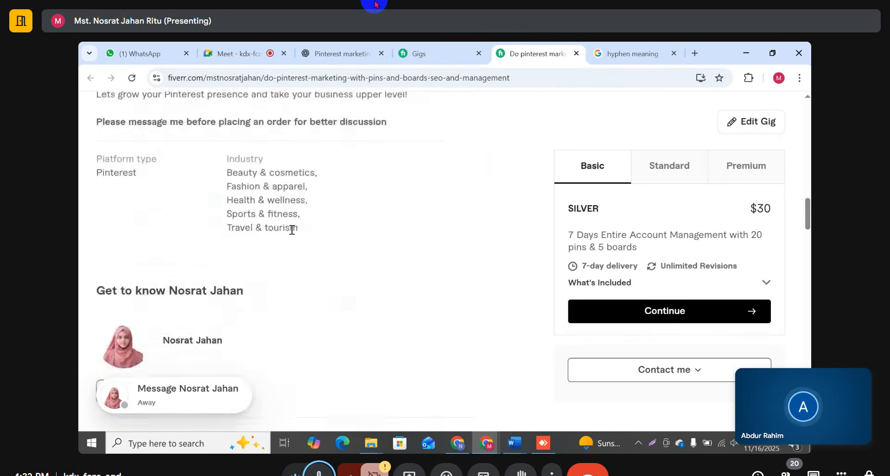
# Step: Review the live gig page from the title and gallery through the package comparison, FAQ and related tags
pyautogui.scroll(15, 292, 231)
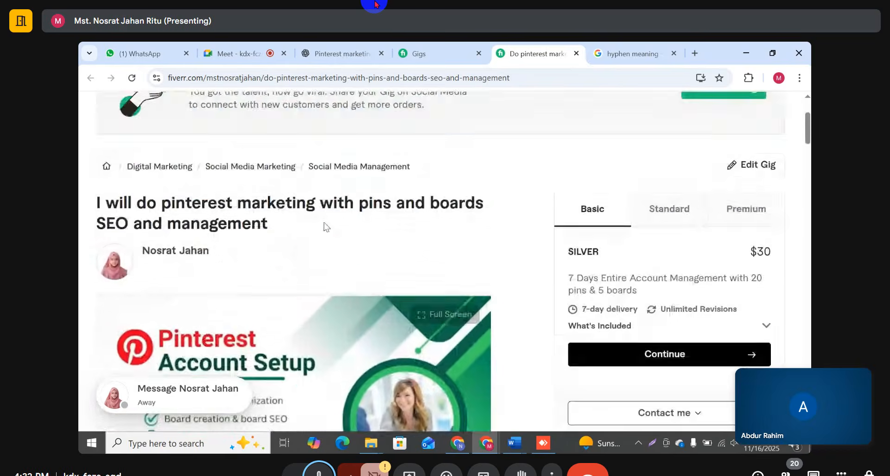
pyautogui.scroll(-7, 324, 224)
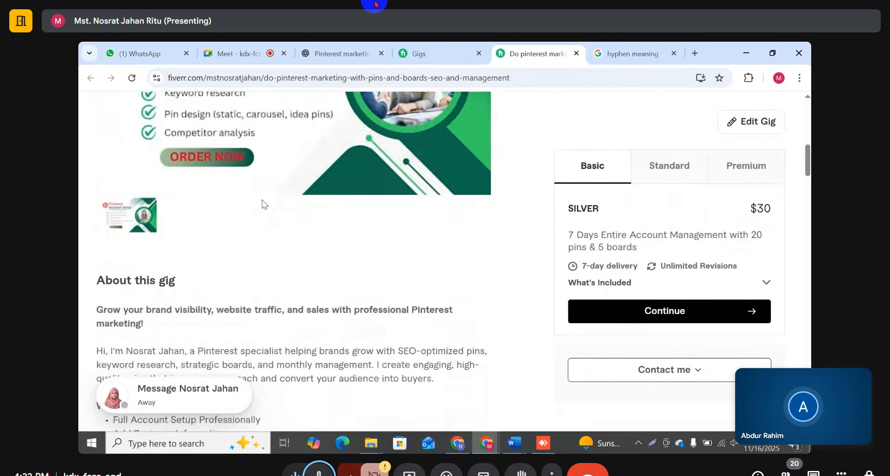
pyautogui.scroll(3, 262, 199)
pyautogui.scroll(-3, 324, 223)
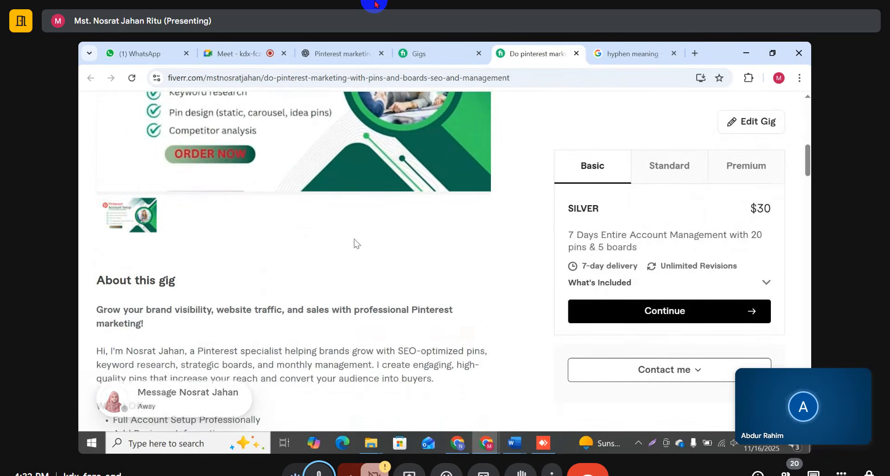
pyautogui.scroll(-10, 325, 241)
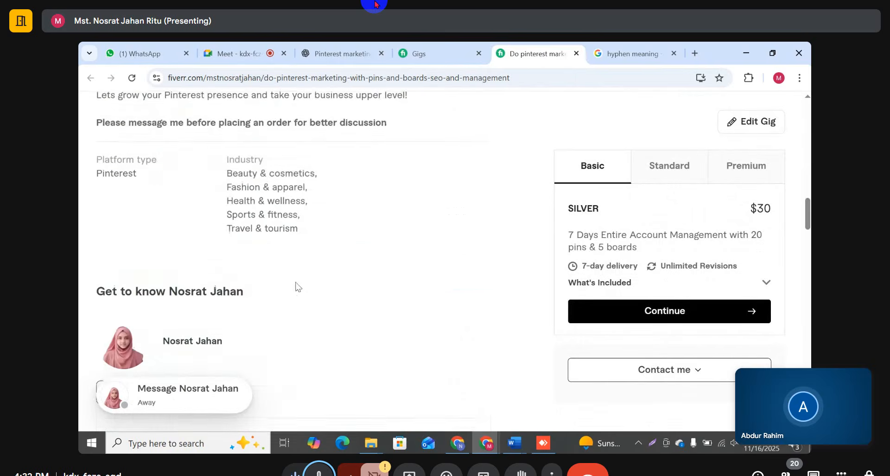
pyautogui.scroll(-10, 190, 230)
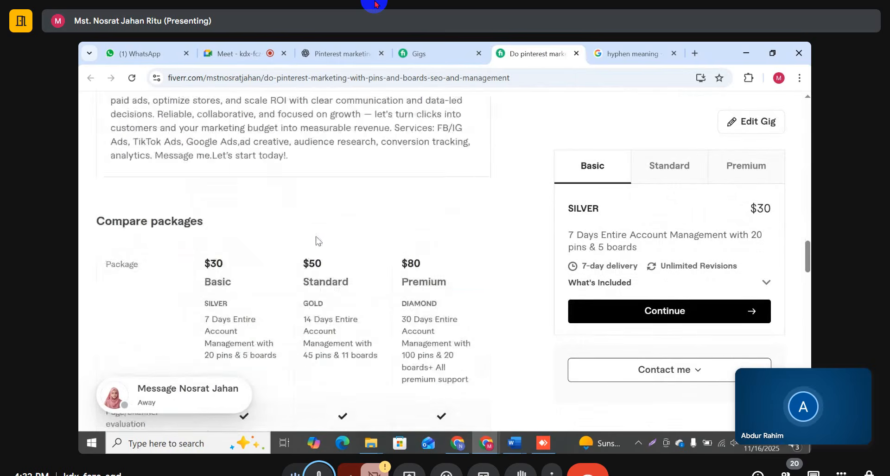
pyautogui.scroll(-12, 316, 241)
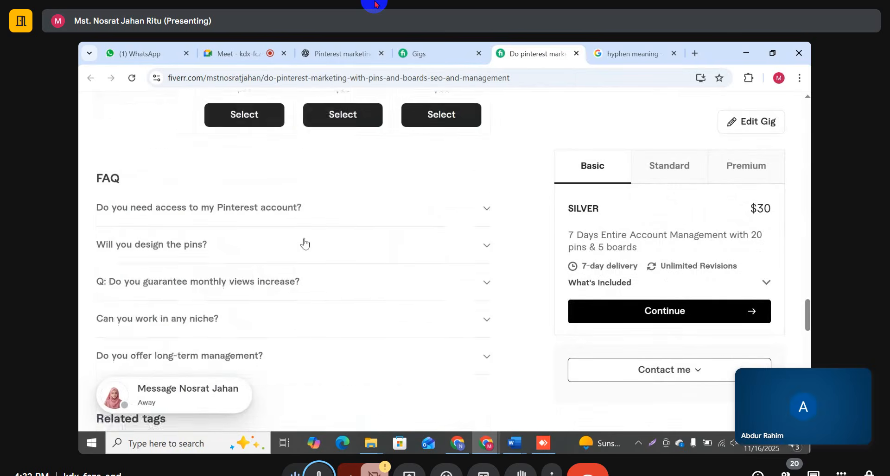
pyautogui.scroll(-6, 304, 244)
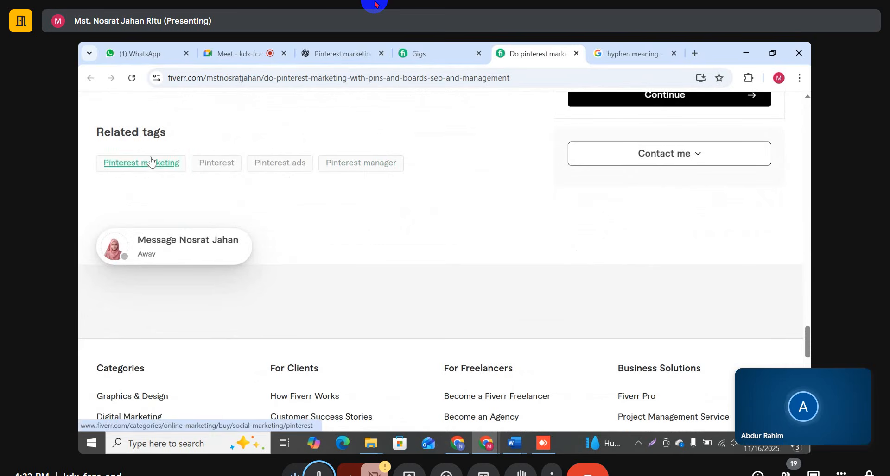
# Step: Recheck the package comparison, gig title, gallery image and the "About this gig" description
pyautogui.scroll(1, 729, 241)
pyautogui.scroll(15, 729, 241)
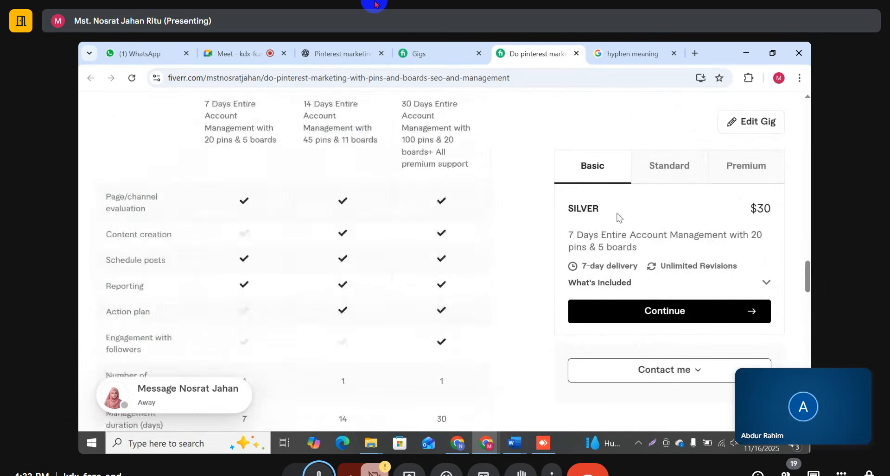
pyautogui.scroll(8, 562, 202)
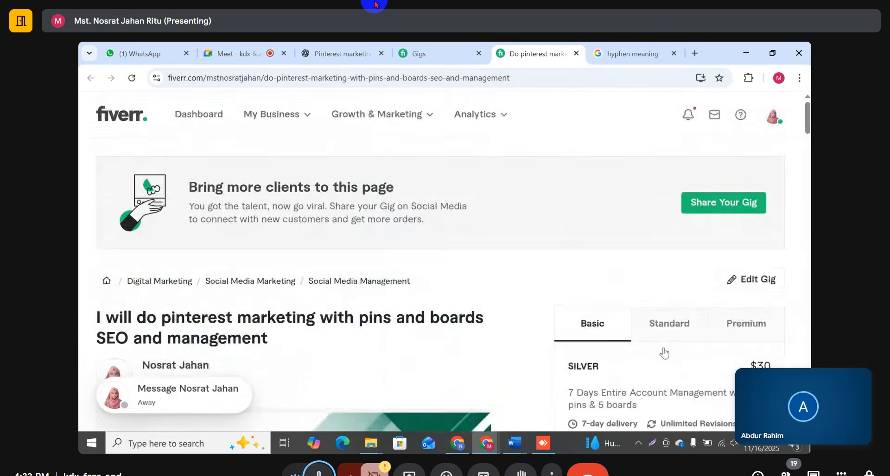
pyautogui.scroll(-3, 443, 225)
pyautogui.scroll(-2, 417, 216)
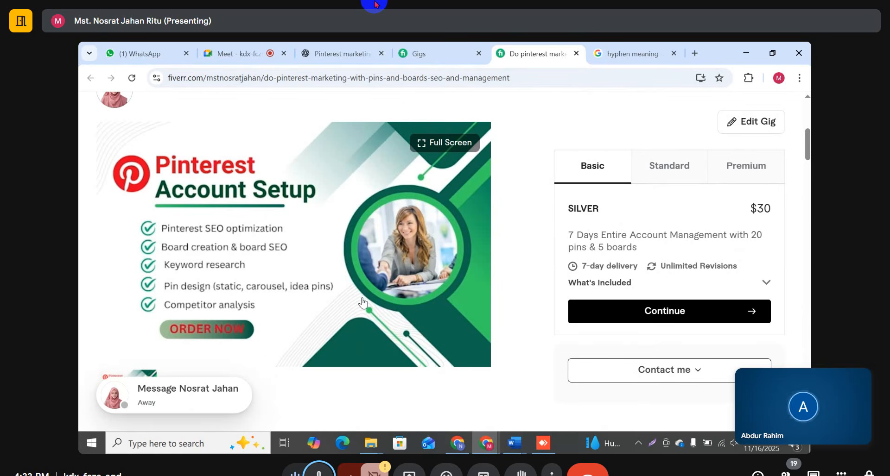
pyautogui.scroll(-6, 556, 277)
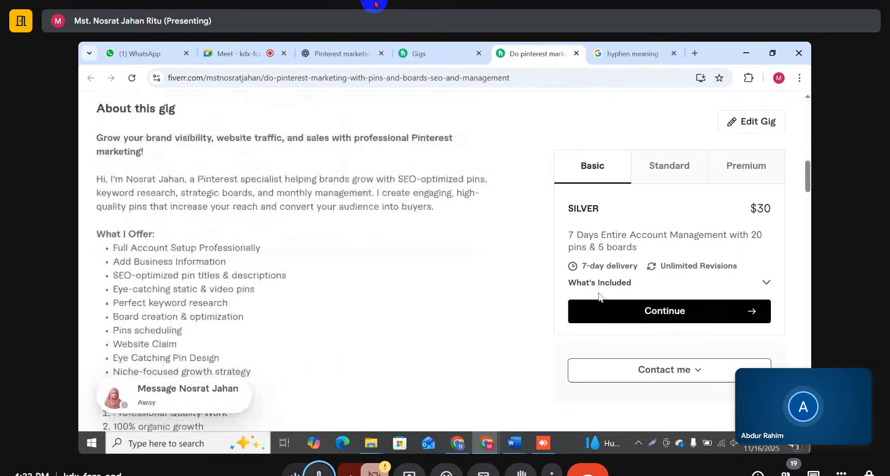
# Step: View the options for sharing the gig from its live page, and close them without sharing
pyautogui.scroll(10, 599, 296)
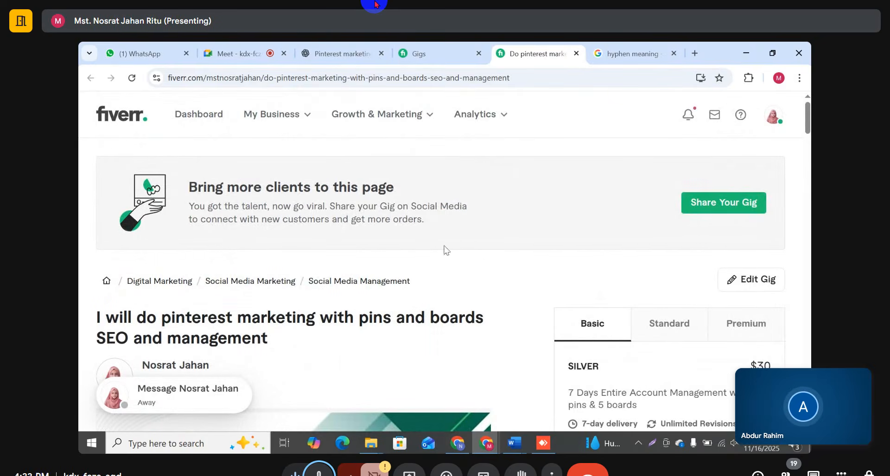
pyautogui.scroll(-1, 380, 250)
pyautogui.scroll(1, 461, 206)
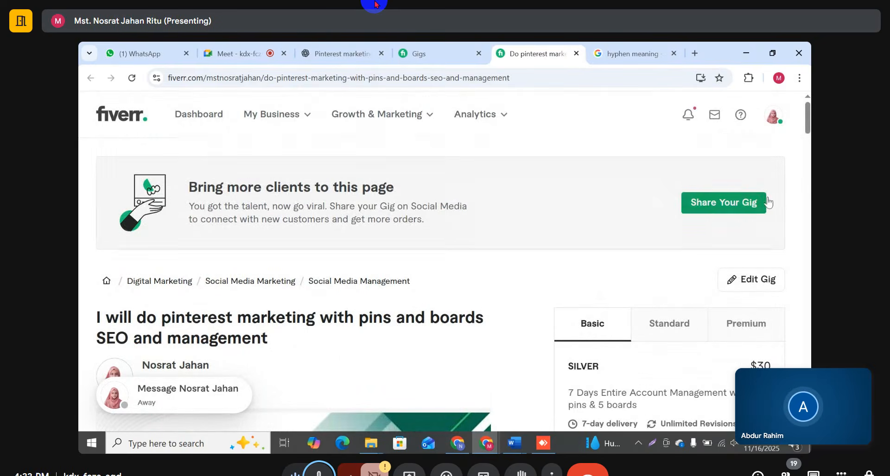
pyautogui.click(712, 206)
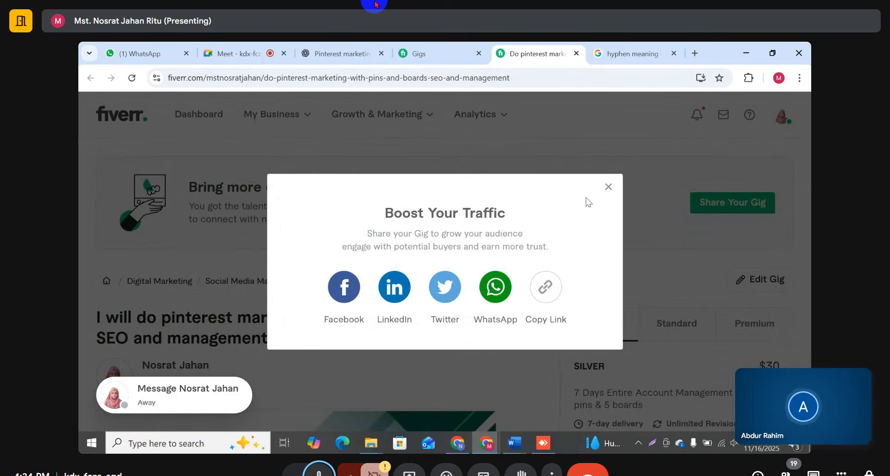
pyautogui.click(608, 188)
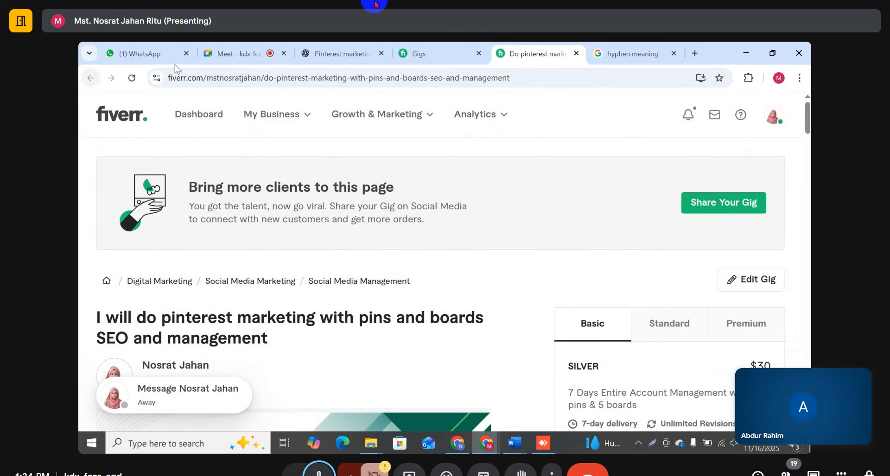
# Step: Return to the Gigs list, view the sharing options of the active Pinterest marketing gig and close them
pyautogui.click(431, 54)
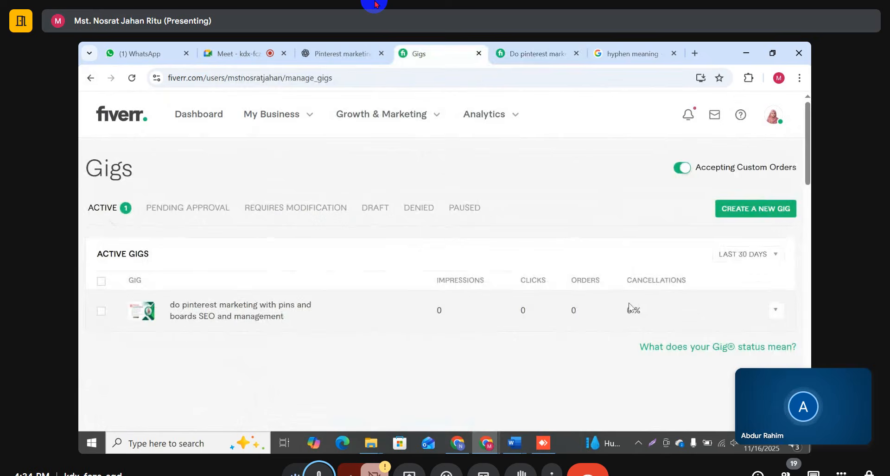
pyautogui.click(777, 309)
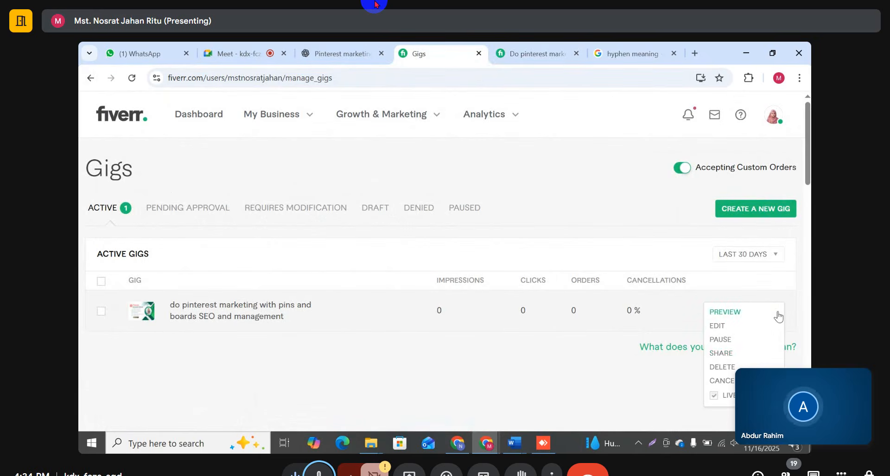
pyautogui.click(720, 355)
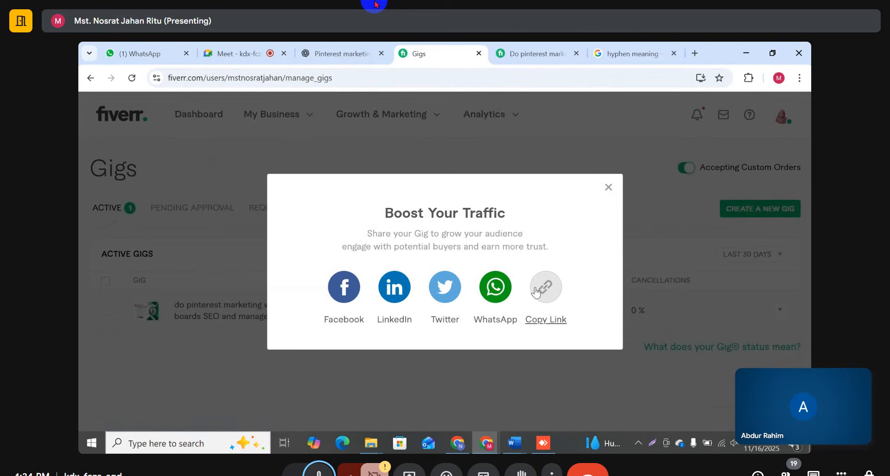
pyautogui.click(608, 188)
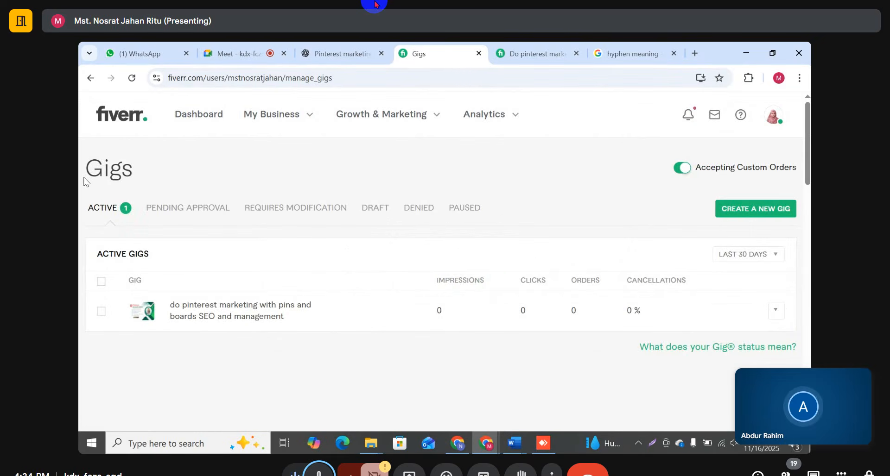